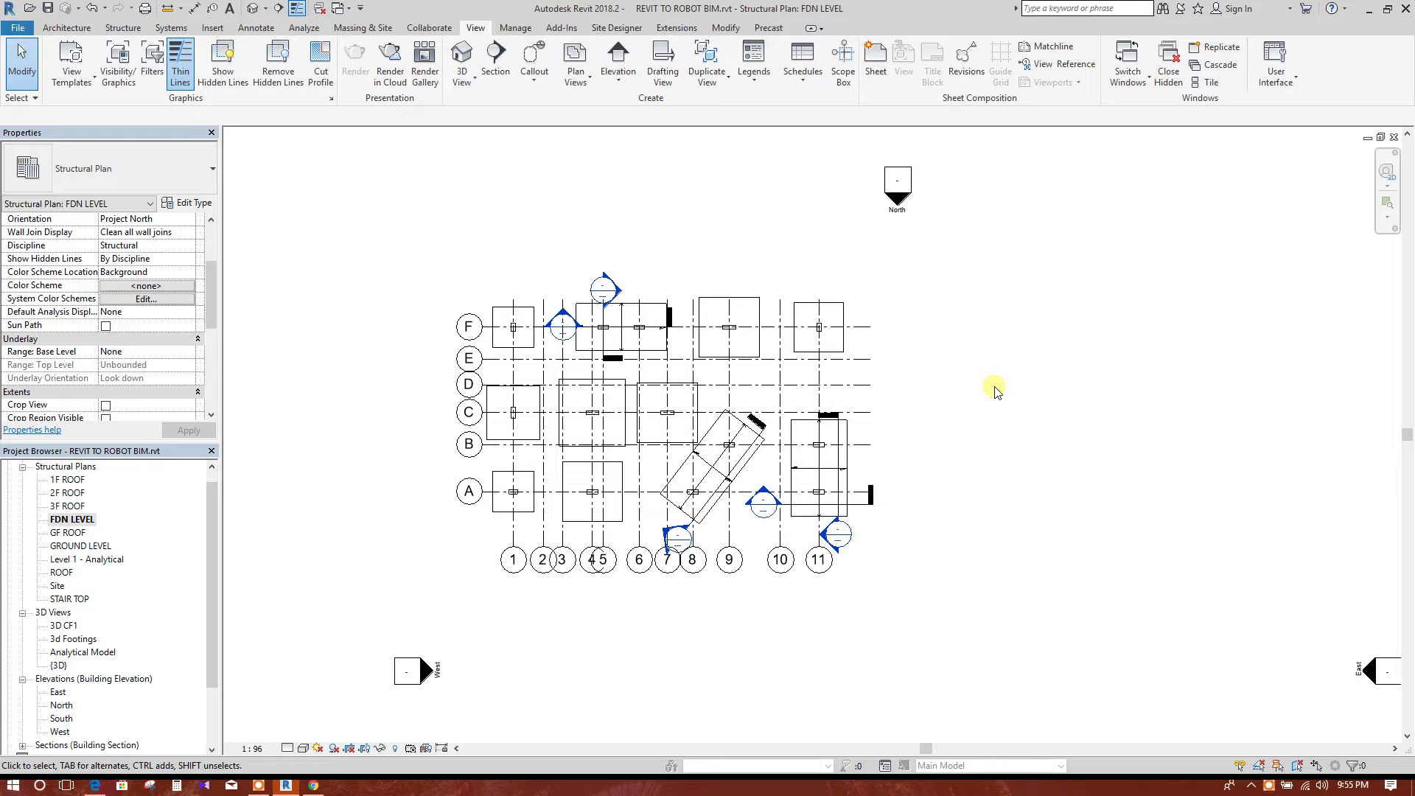
# - Start a new sheet from View > Sheet, showing the E1 30 x 42 Horizontal title block option
pyautogui.moveTo(988, 285); pyautogui.dragTo(1002, 296, button='middle')
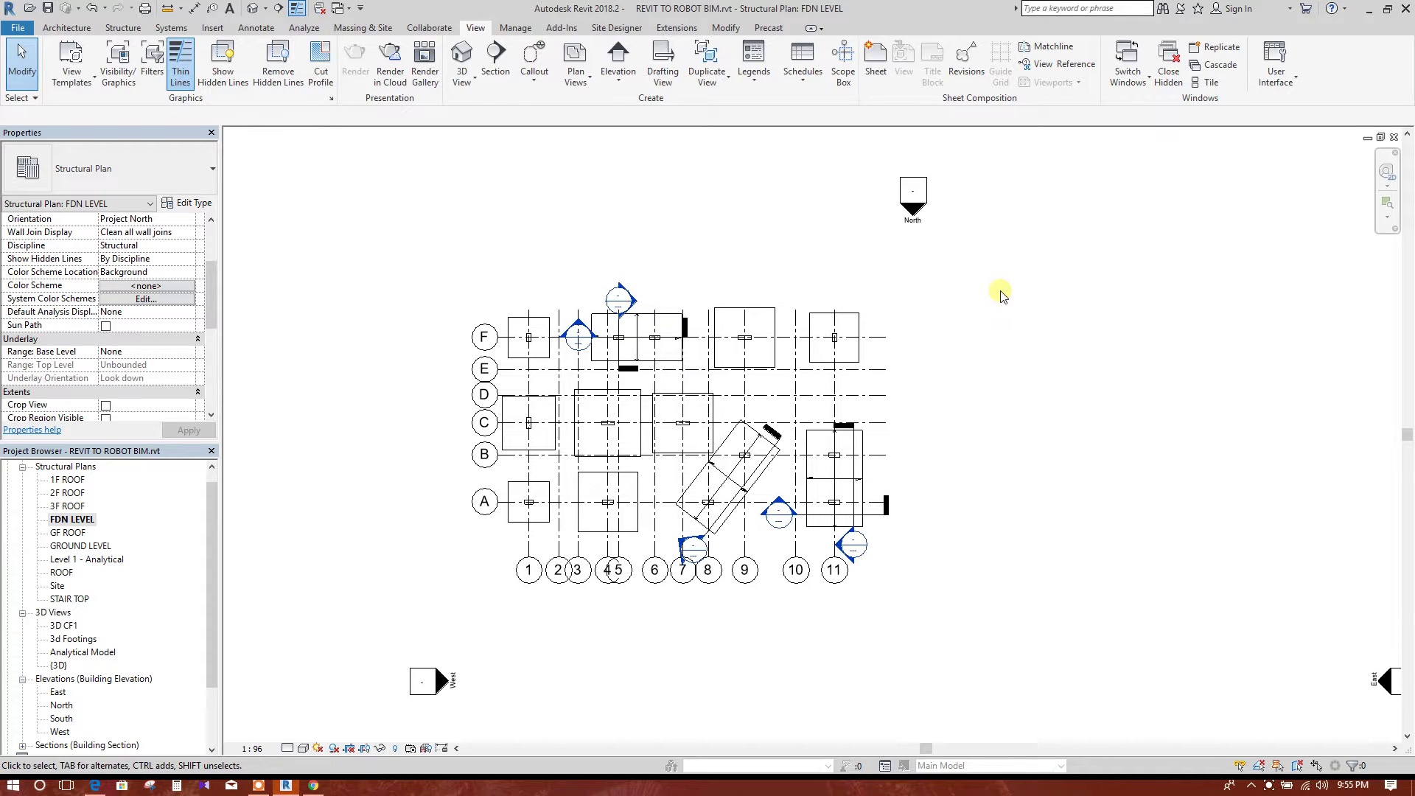
pyautogui.moveTo(952, 373); pyautogui.dragTo(965, 371, button='middle')
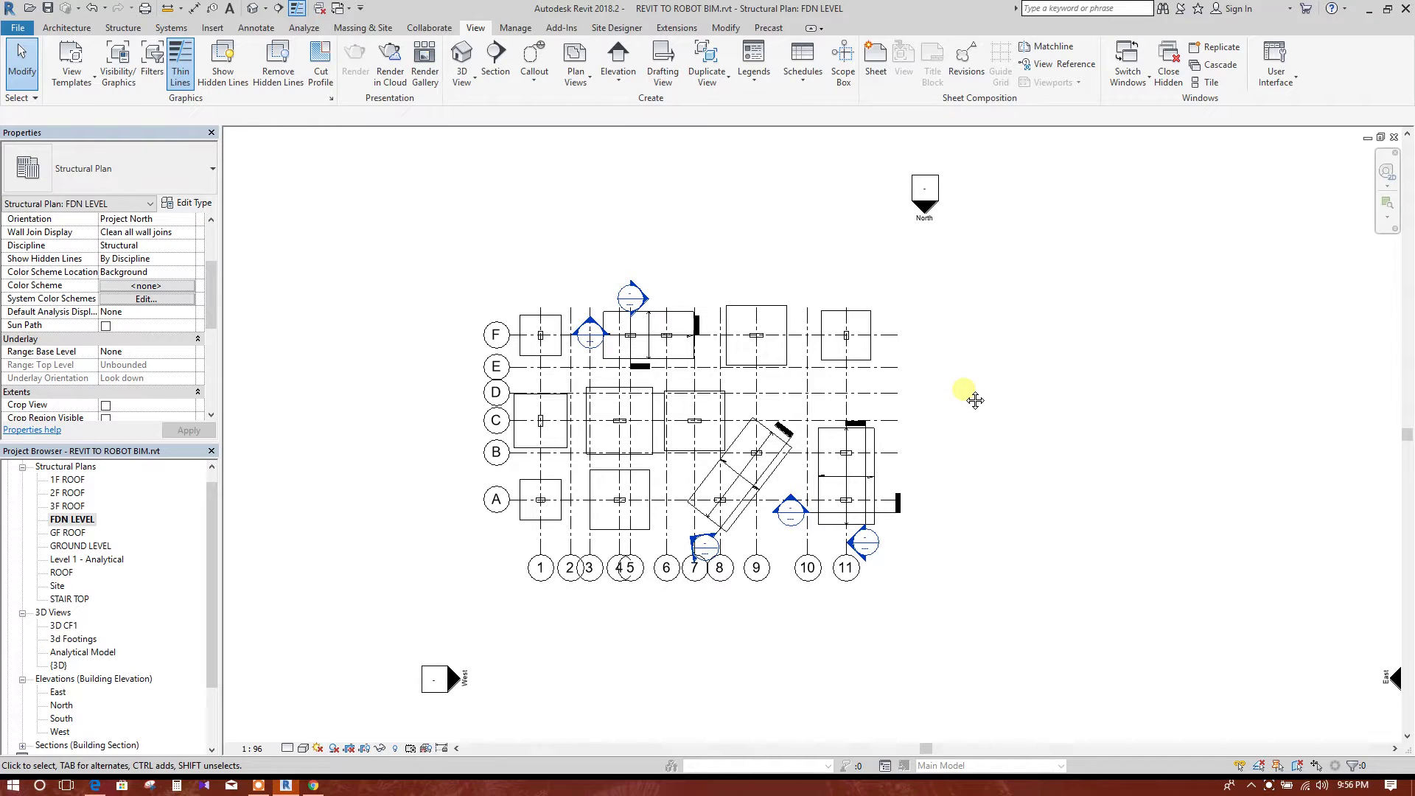
pyautogui.moveTo(975, 400); pyautogui.dragTo(960, 399, button='middle')
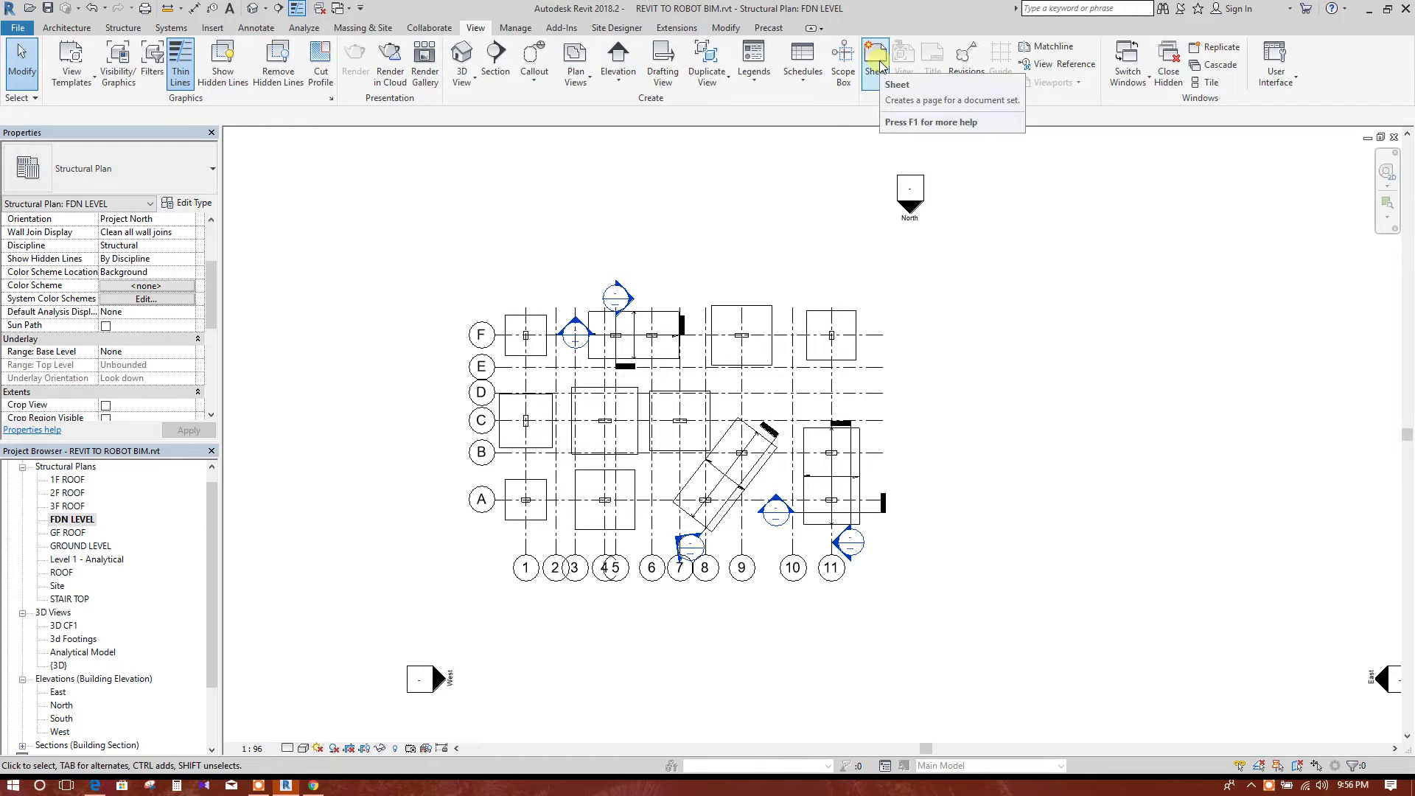
pyautogui.scroll(-1, 275, 501)
pyautogui.scroll(-2, 191, 574)
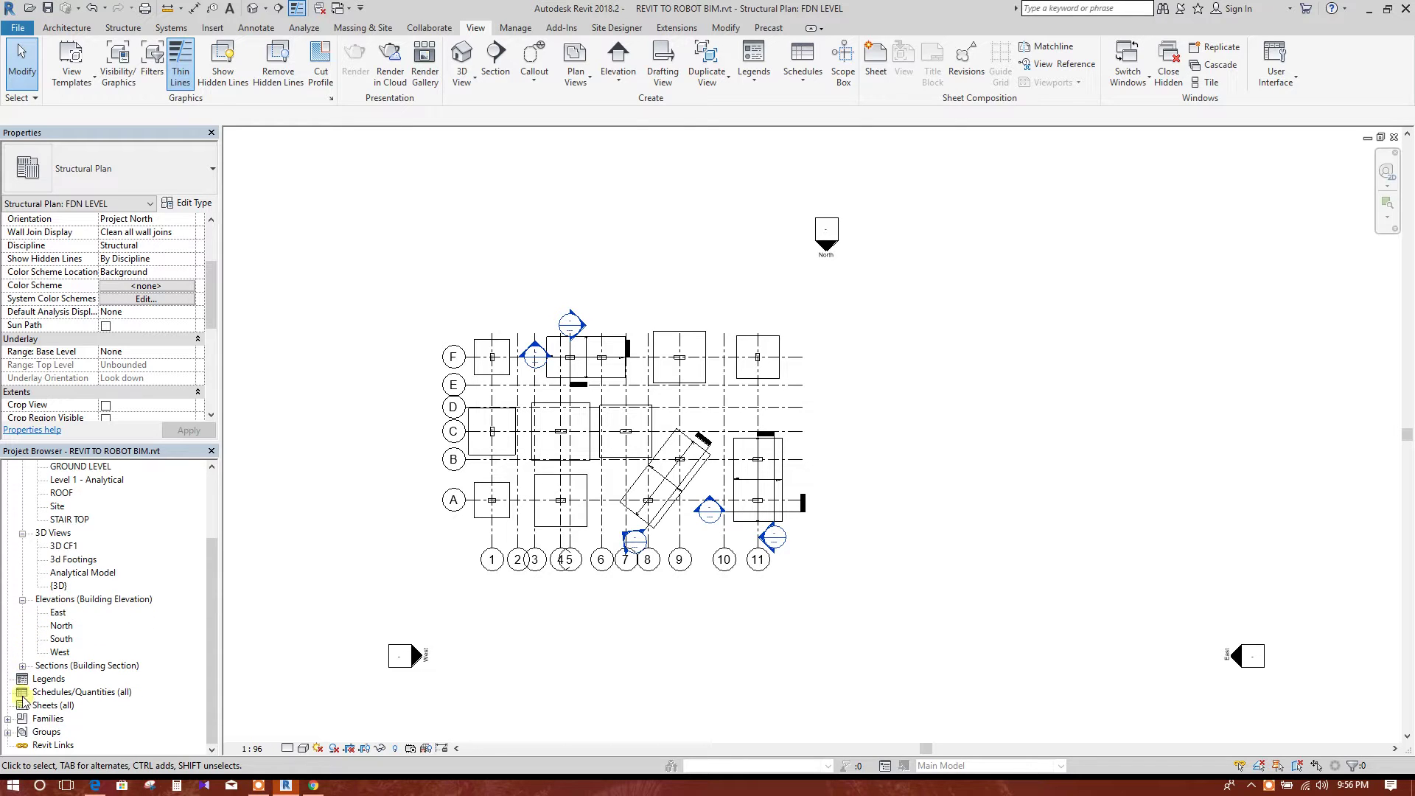
pyautogui.click(52, 704)
pyautogui.rightClick(51, 704)
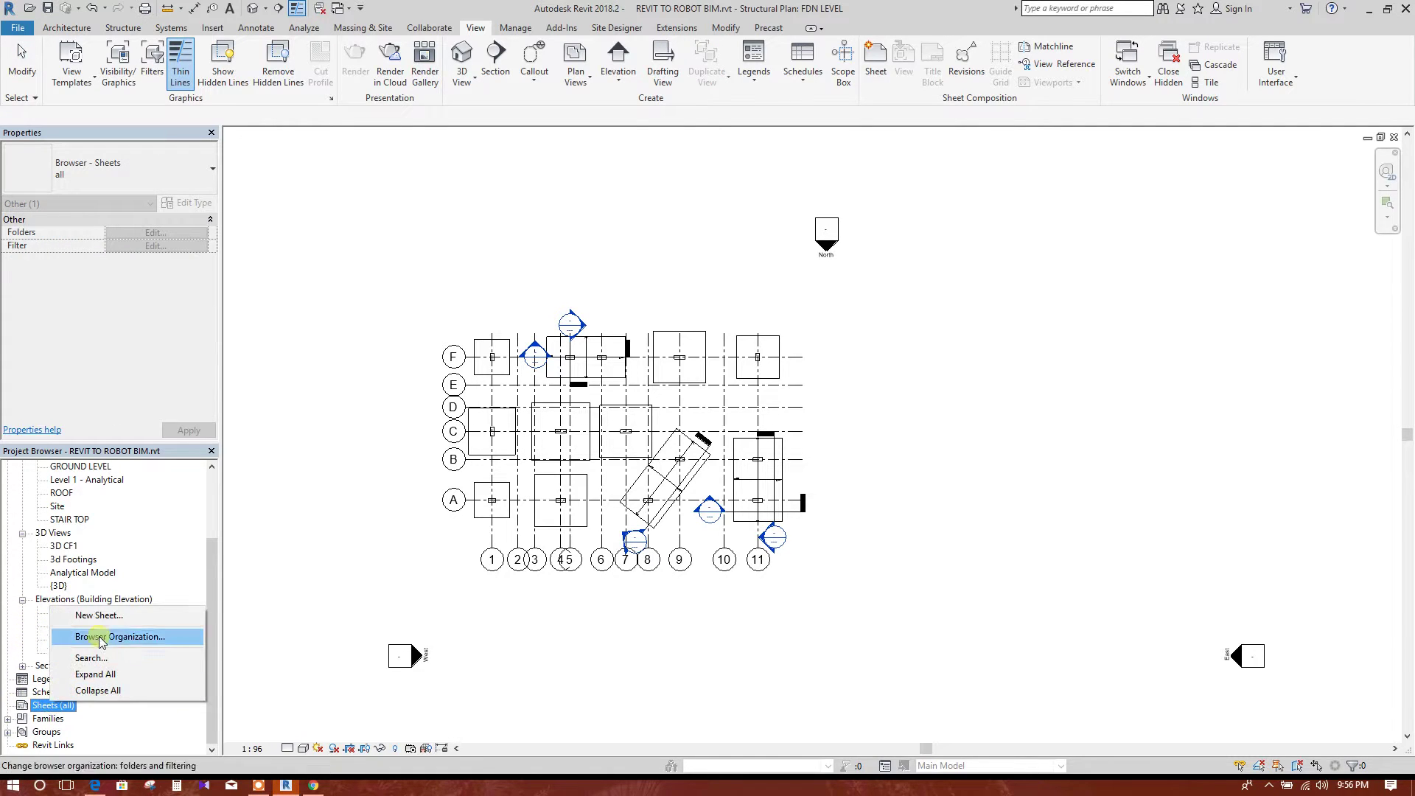
pyautogui.click(903, 354)
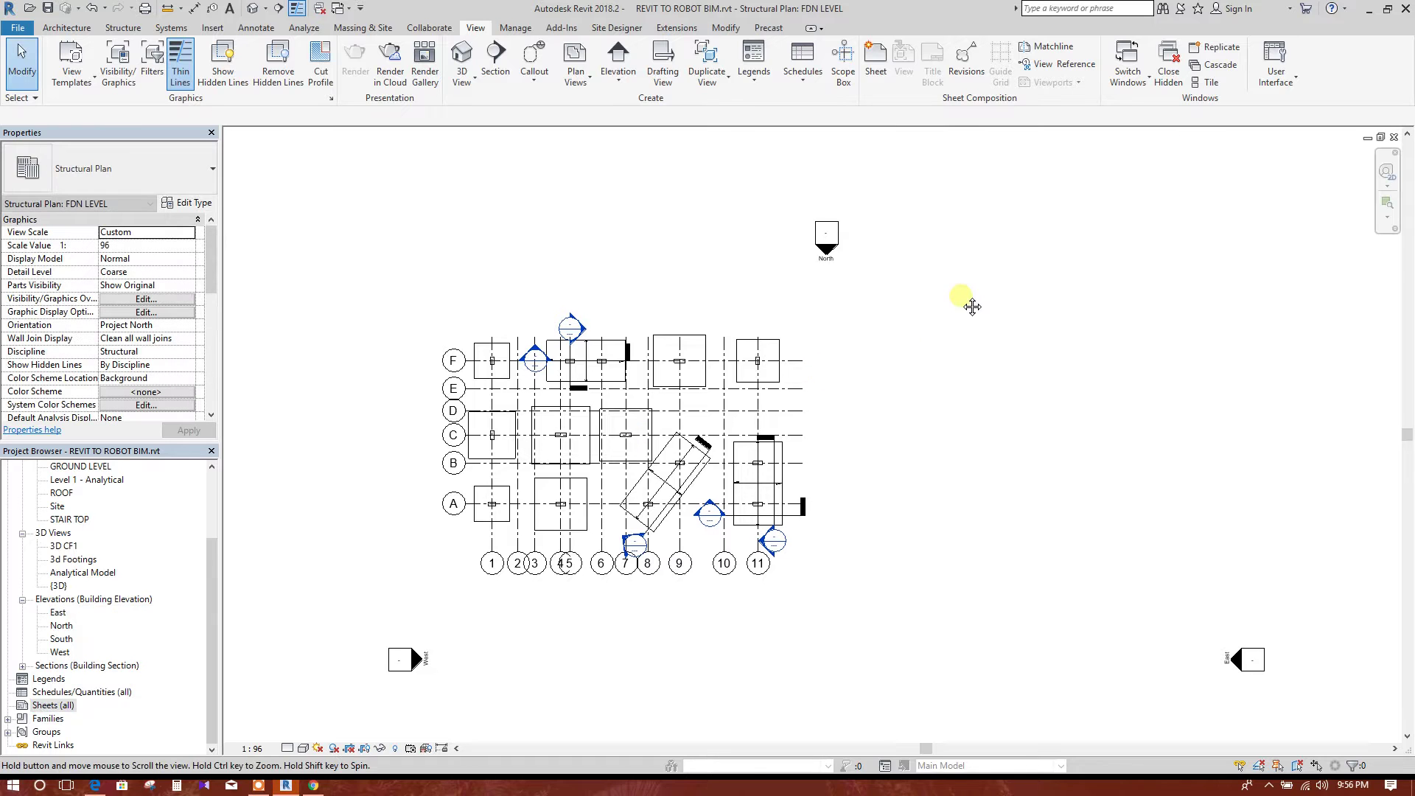
pyautogui.click(878, 47)
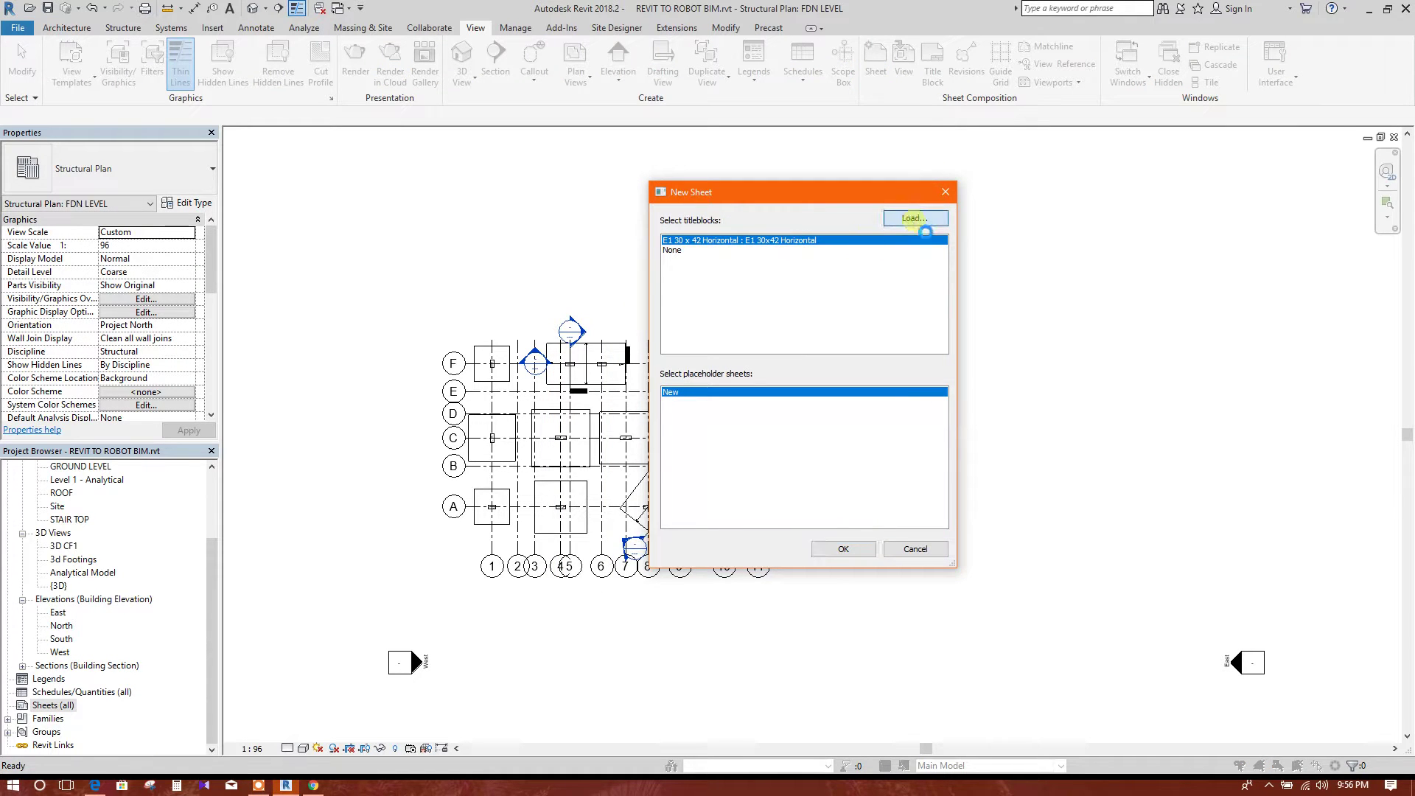
# - Load A0 metric.rfa from the Libraries > US Metric > Titleblocks folder
pyautogui.click(917, 221)
pyautogui.scroll(-10, 917, 333)
pyautogui.scroll(10, 916, 386)
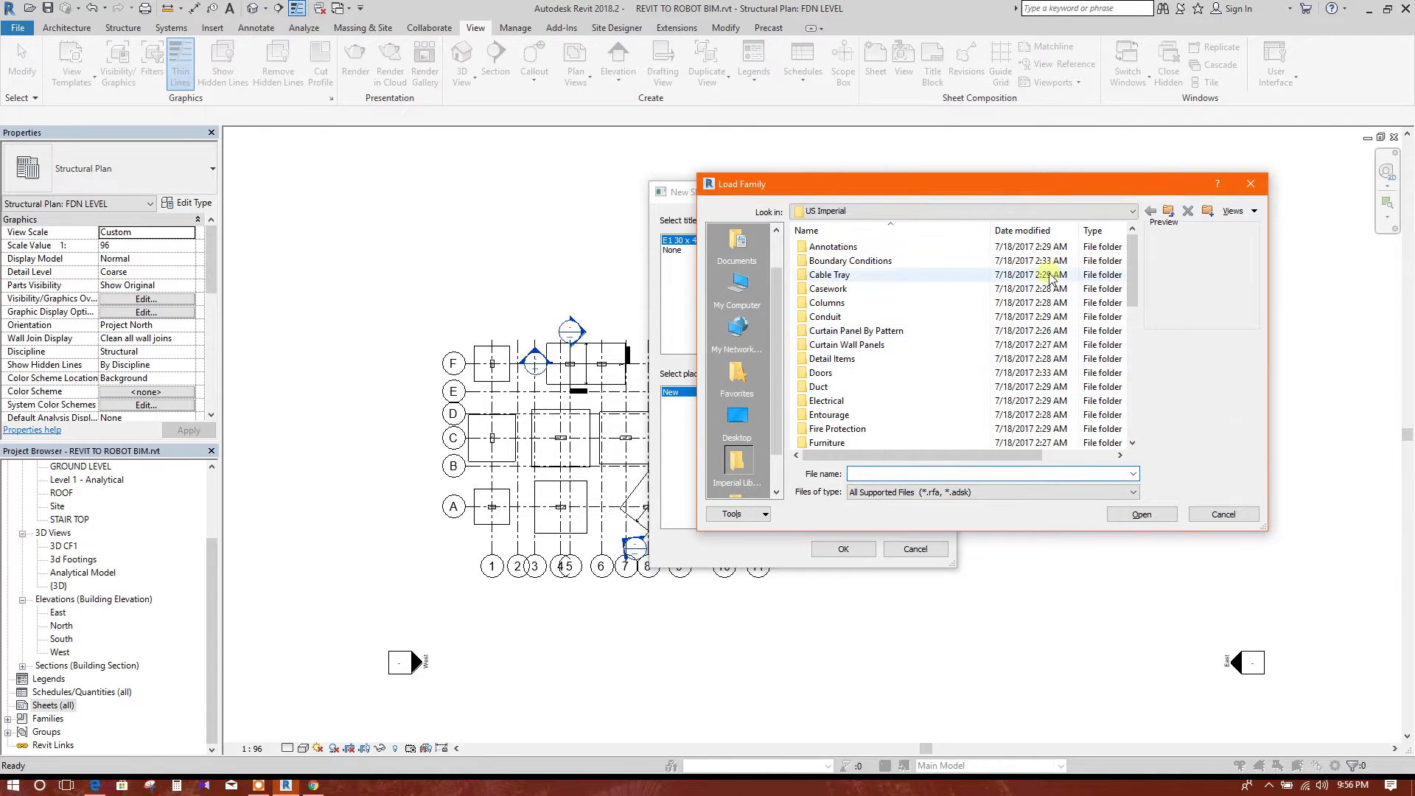
pyautogui.click(1168, 211)
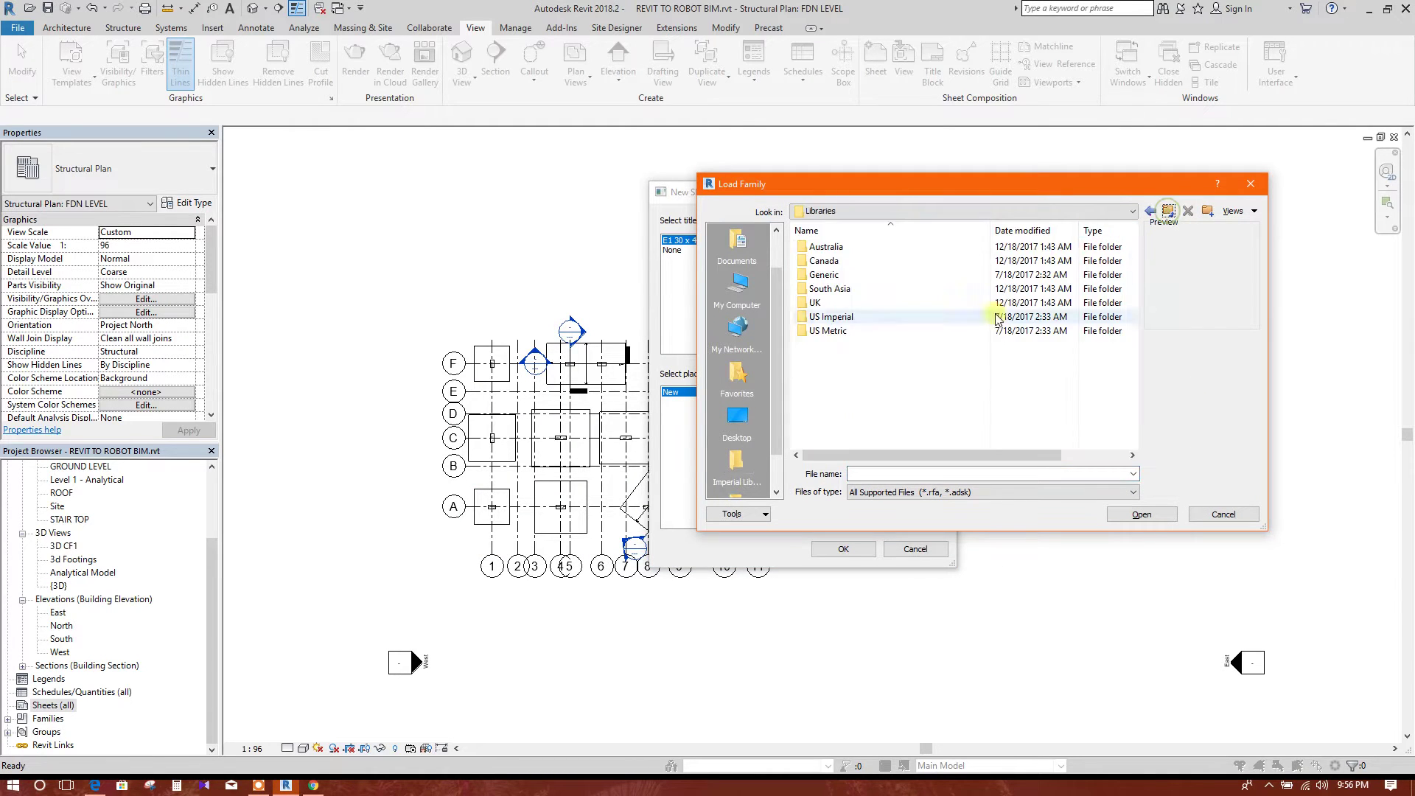
pyautogui.doubleClick(847, 330)
pyautogui.scroll(-5, 853, 339)
pyautogui.scroll(-2, 851, 341)
pyautogui.doubleClick(875, 418)
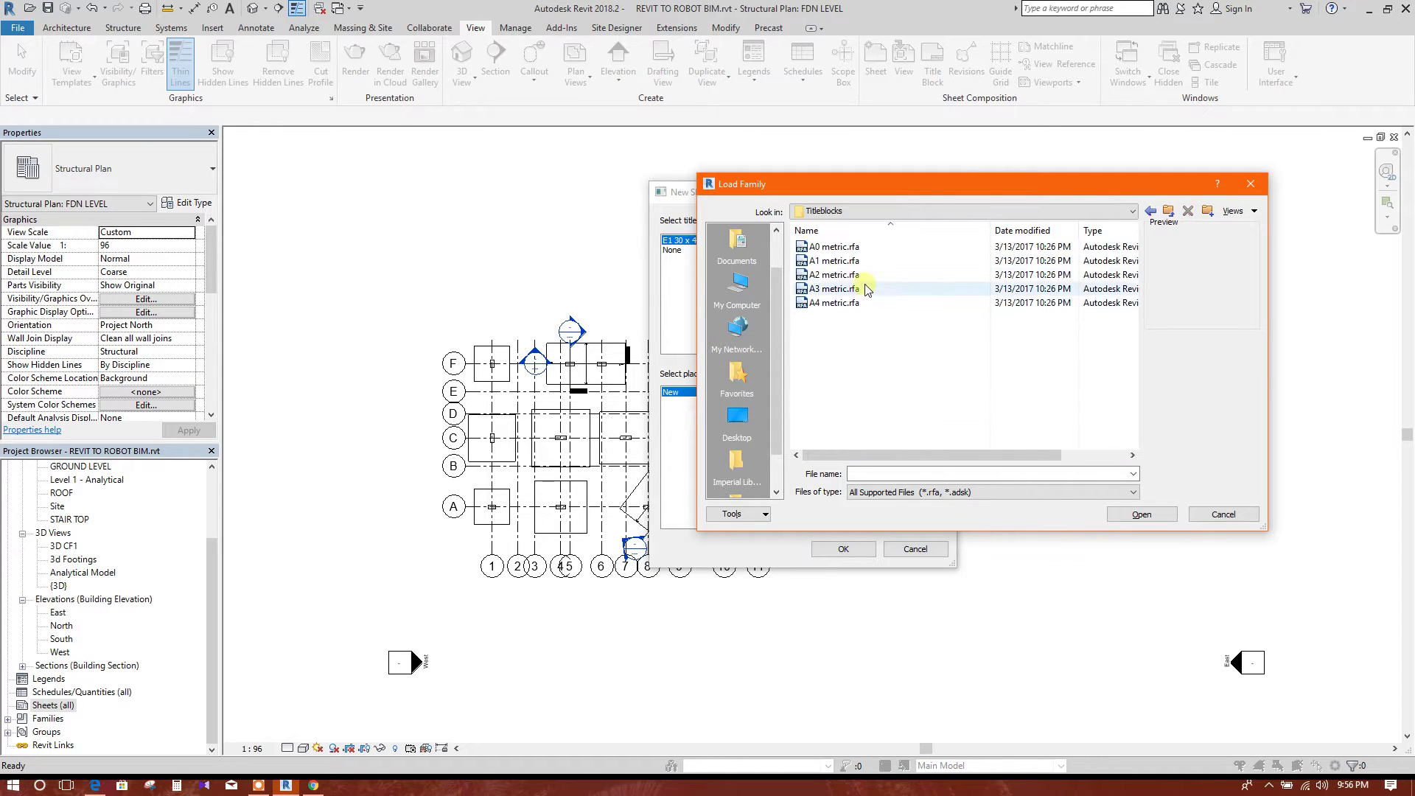
pyautogui.click(874, 248)
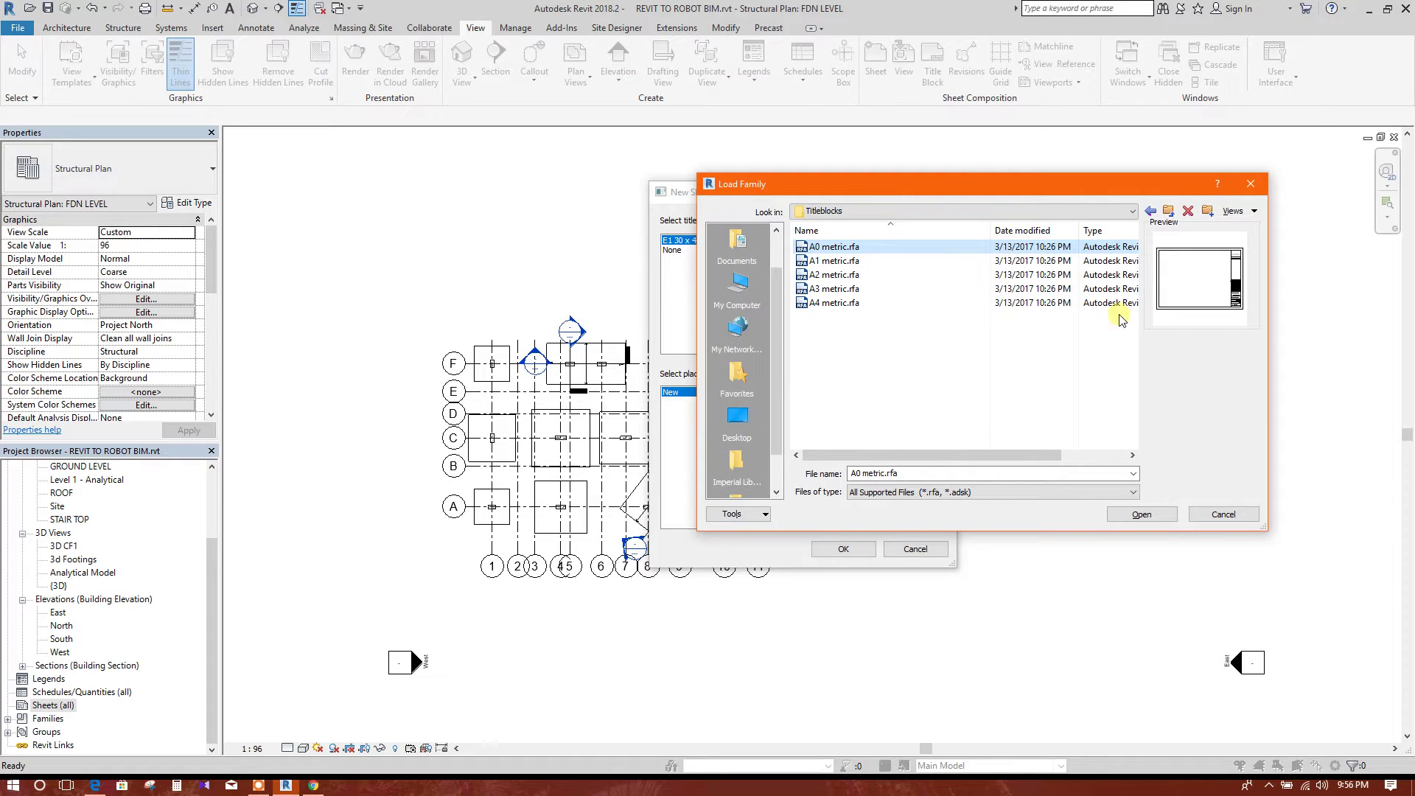
pyautogui.moveTo(971, 193); pyautogui.dragTo(876, 193)
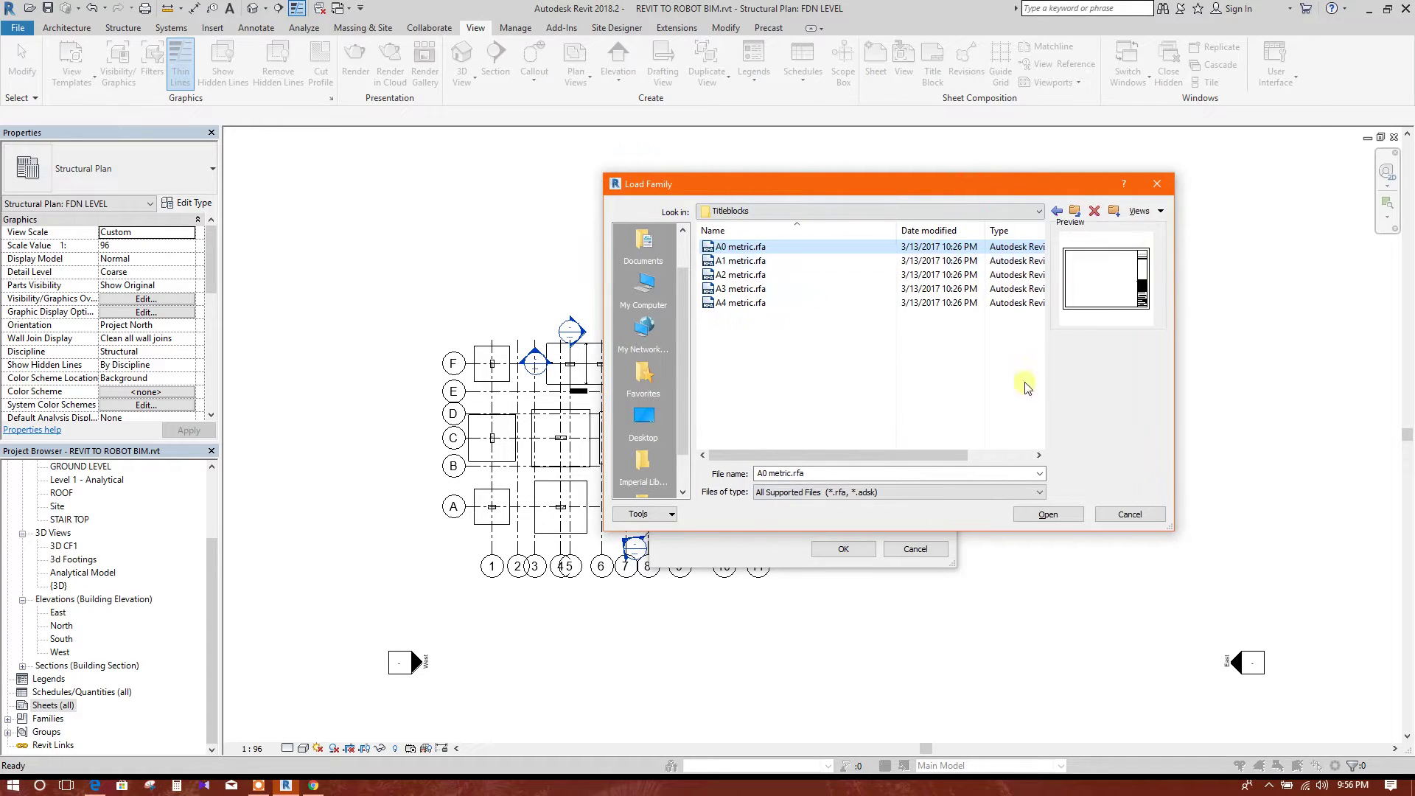
pyautogui.click(1047, 513)
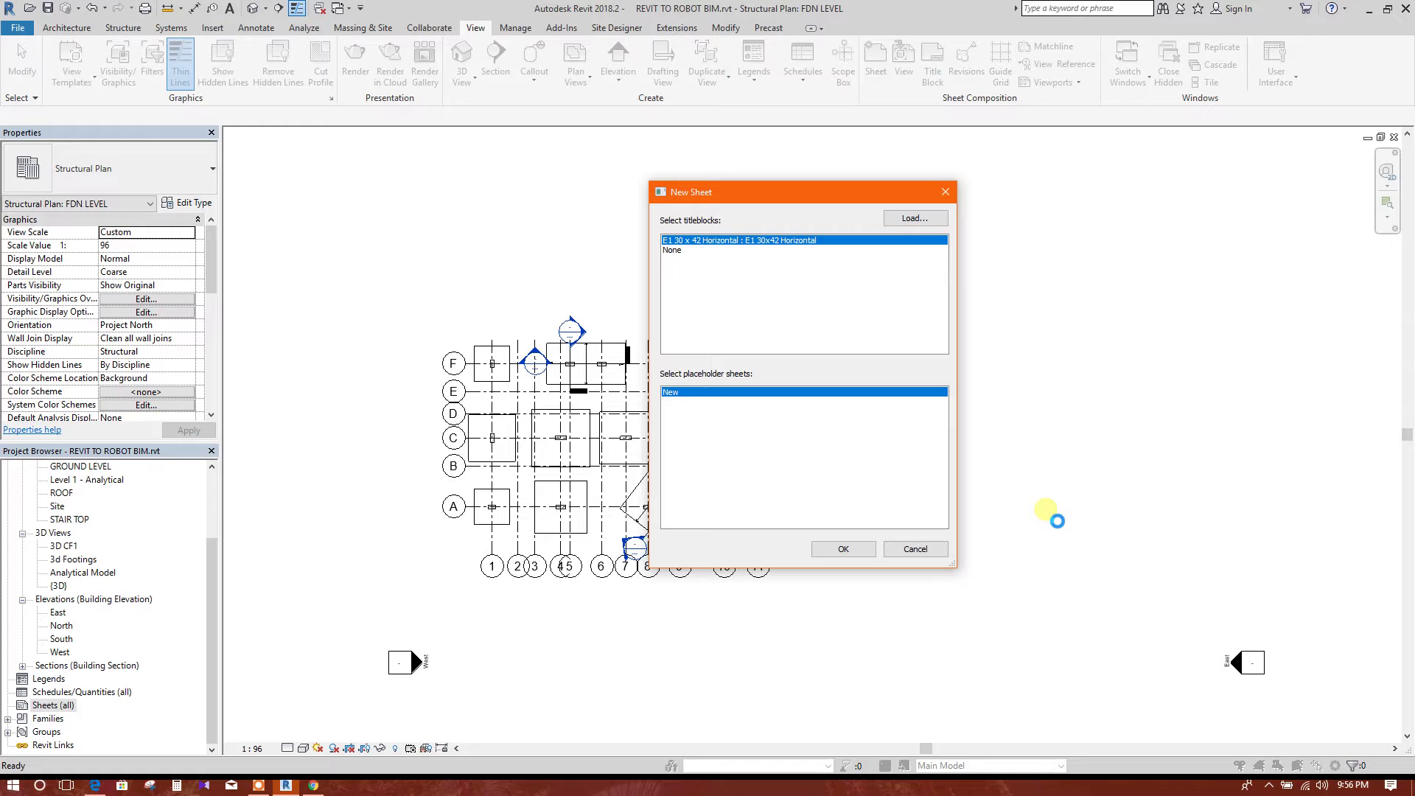
# - Confirm the New Sheet dialog to create the sheet with the A0 metric title block
pyautogui.click(259, 785)
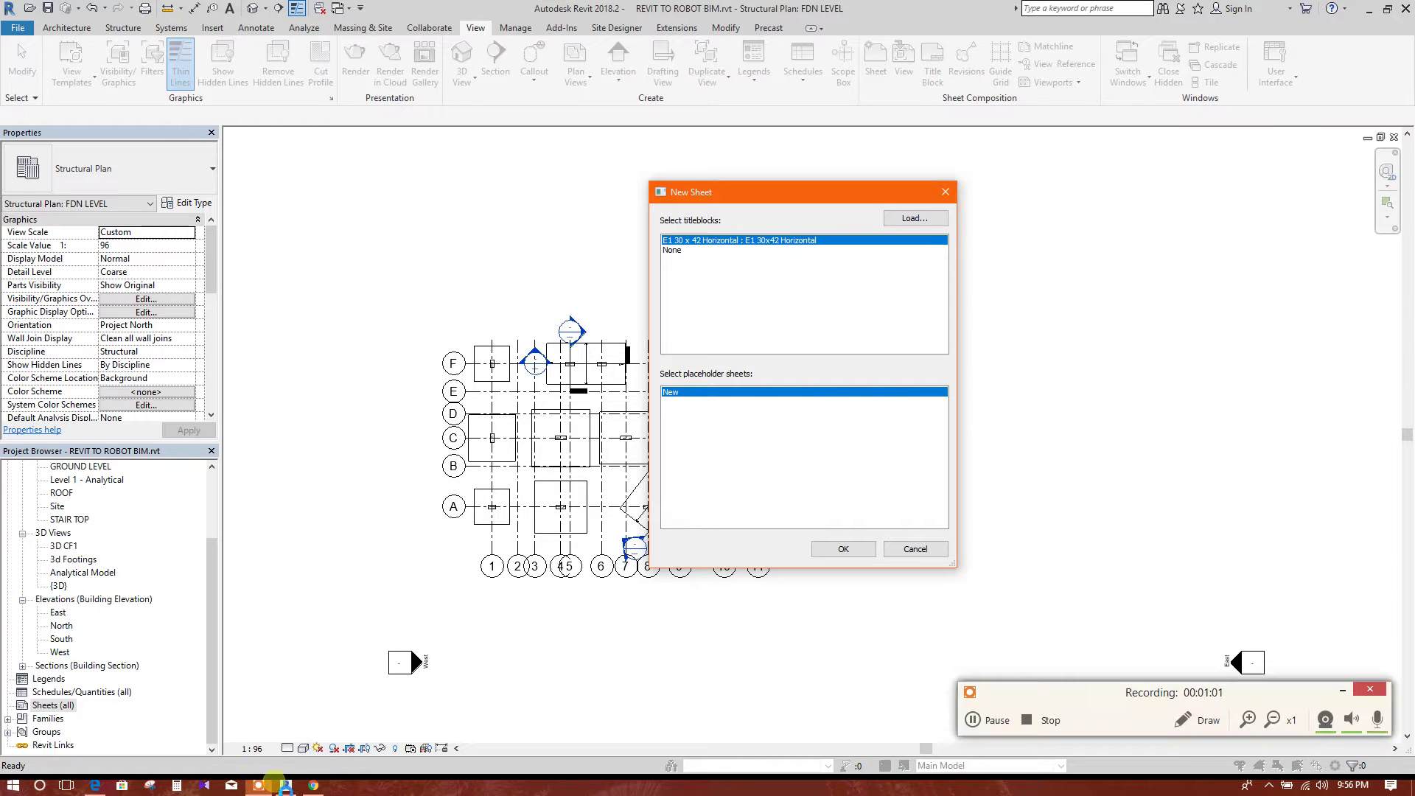
pyautogui.click(972, 720)
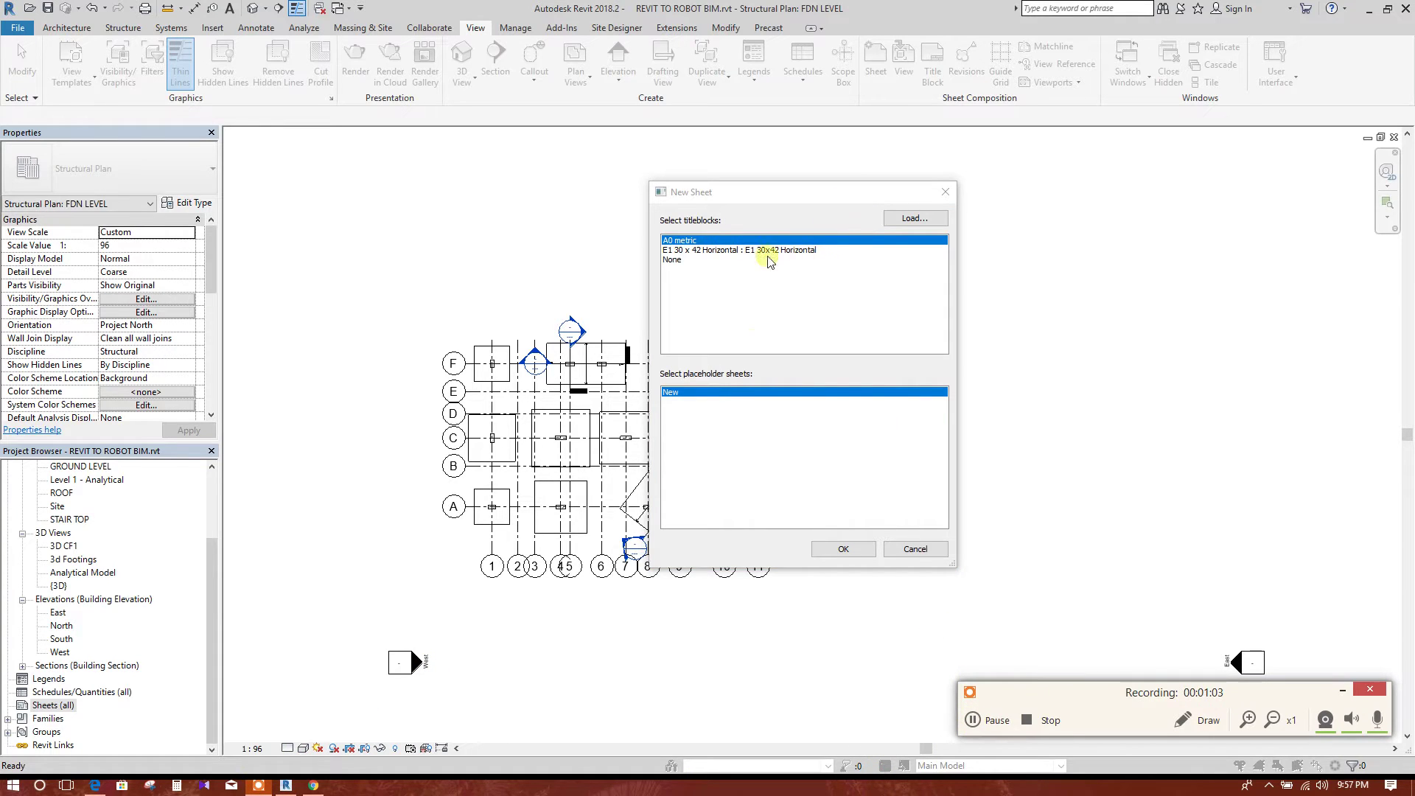
pyautogui.click(841, 549)
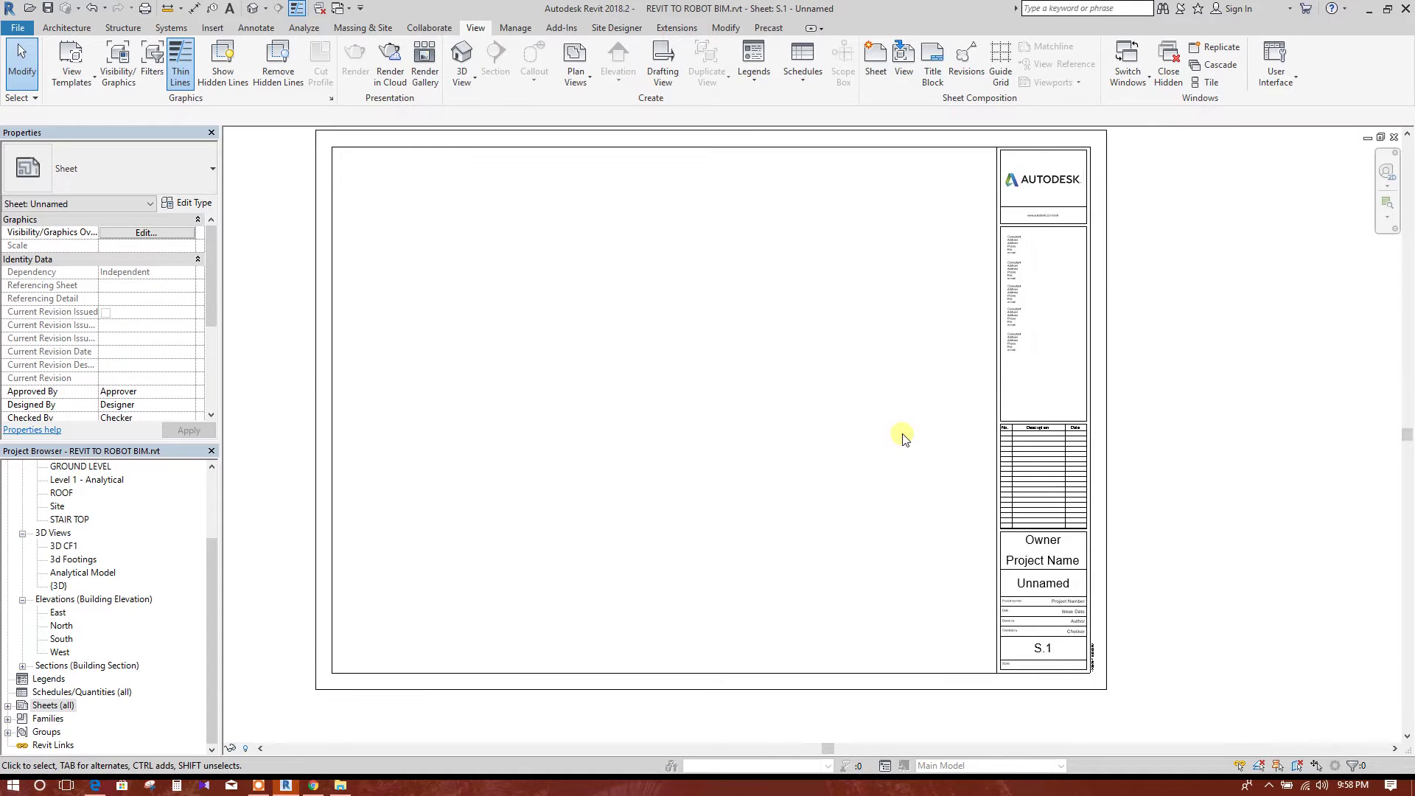
# - Select the A0 metric title block placed on sheet S.1
pyautogui.scroll(-1, 988, 426)
pyautogui.moveTo(1098, 465); pyautogui.dragTo(1100, 456, button='middle')
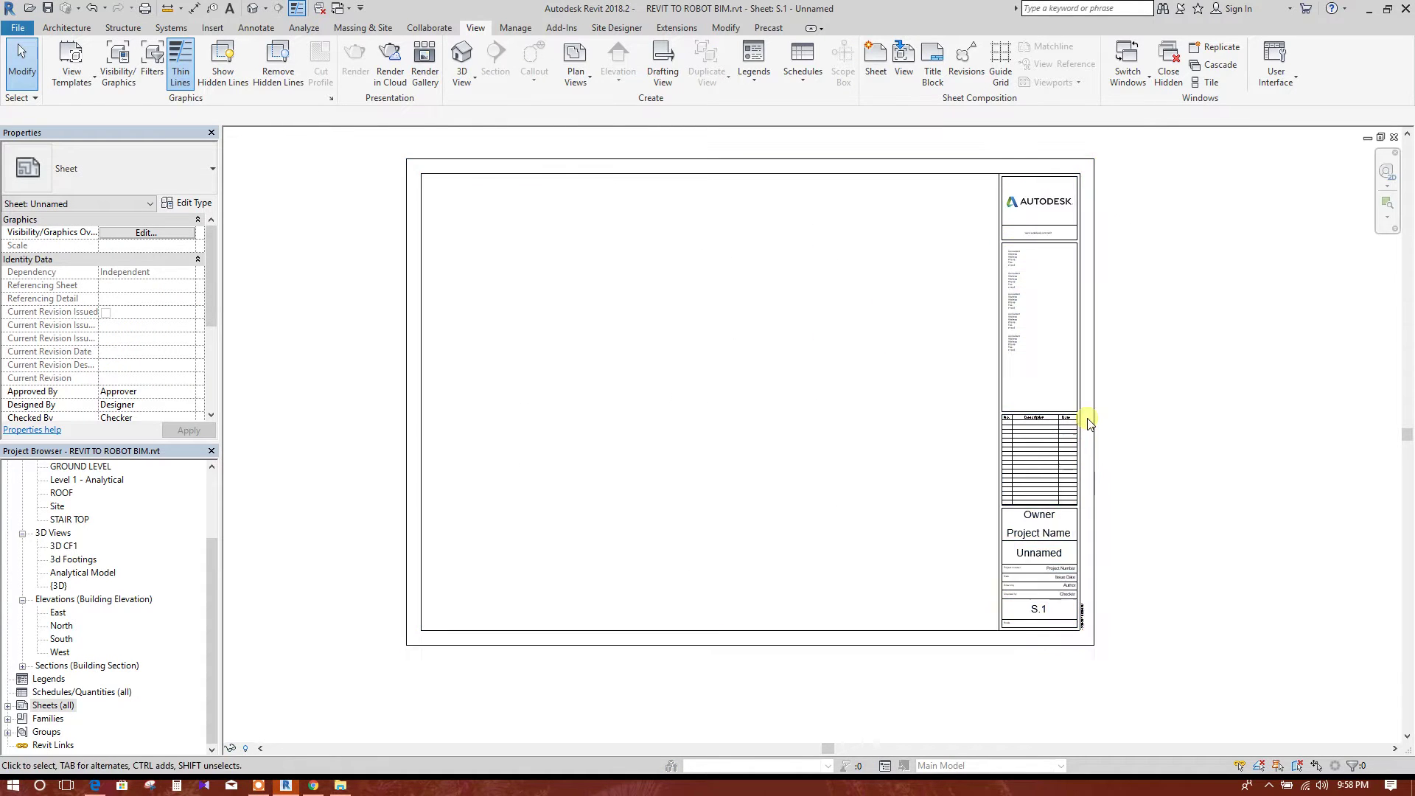
pyautogui.click(1078, 422)
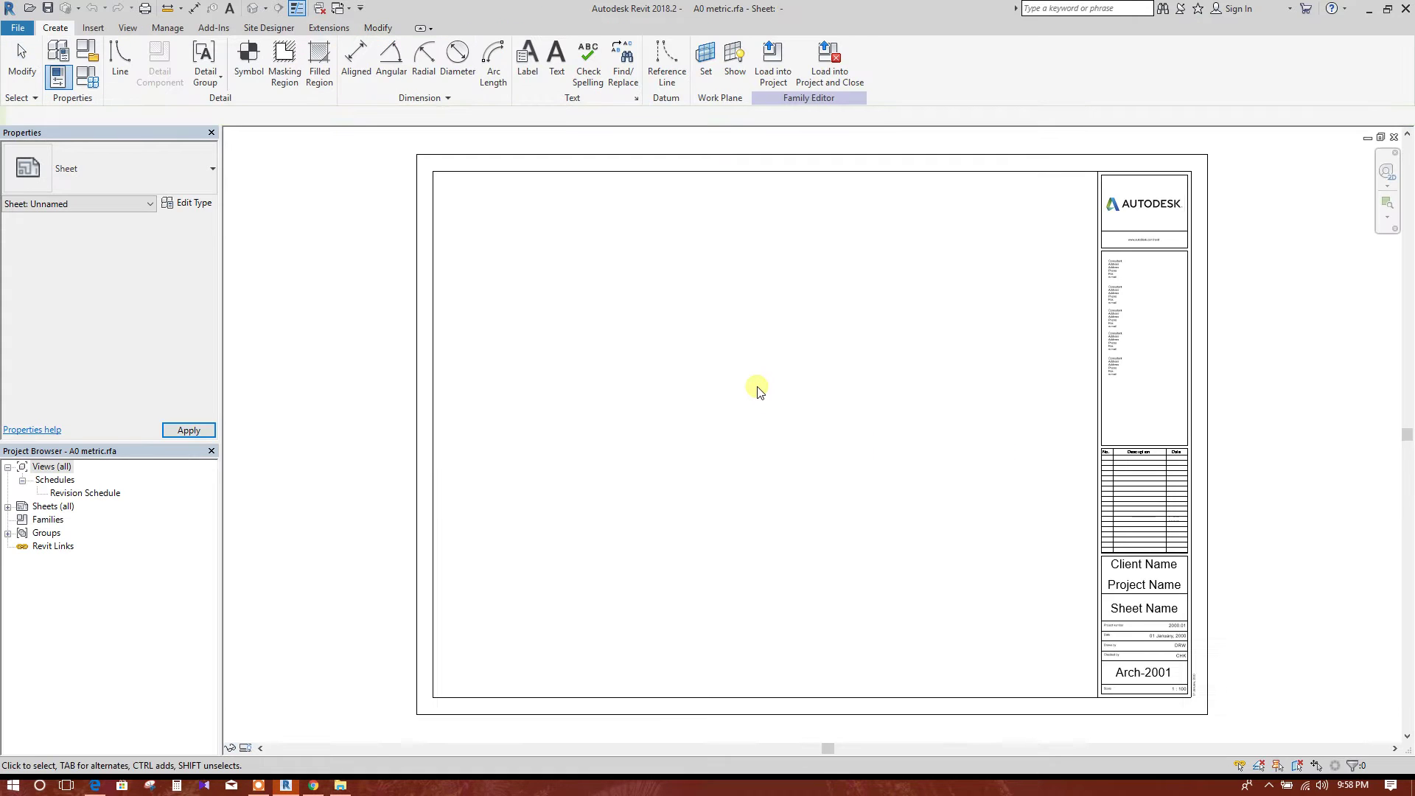
# - Pan and zoom the title block family to frame its border lines
pyautogui.scroll(-1, 694, 411)
pyautogui.moveTo(749, 442); pyautogui.dragTo(694, 439, button='middle')
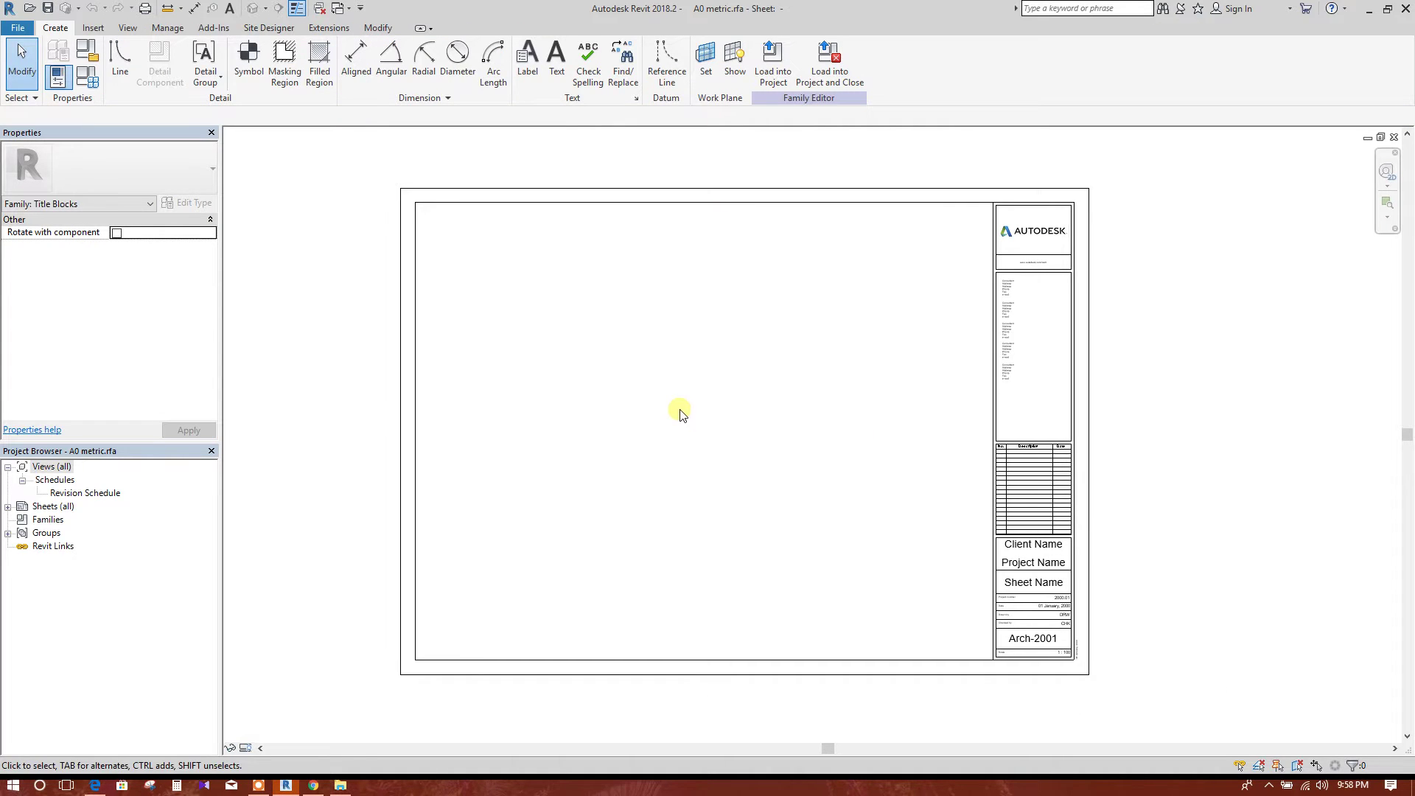
pyautogui.moveTo(824, 339); pyautogui.dragTo(795, 354, button='middle')
pyautogui.scroll(-1, 905, 446)
pyautogui.scroll(2, 925, 588)
pyautogui.scroll(4, 1017, 243)
pyautogui.scroll(1, 1014, 287)
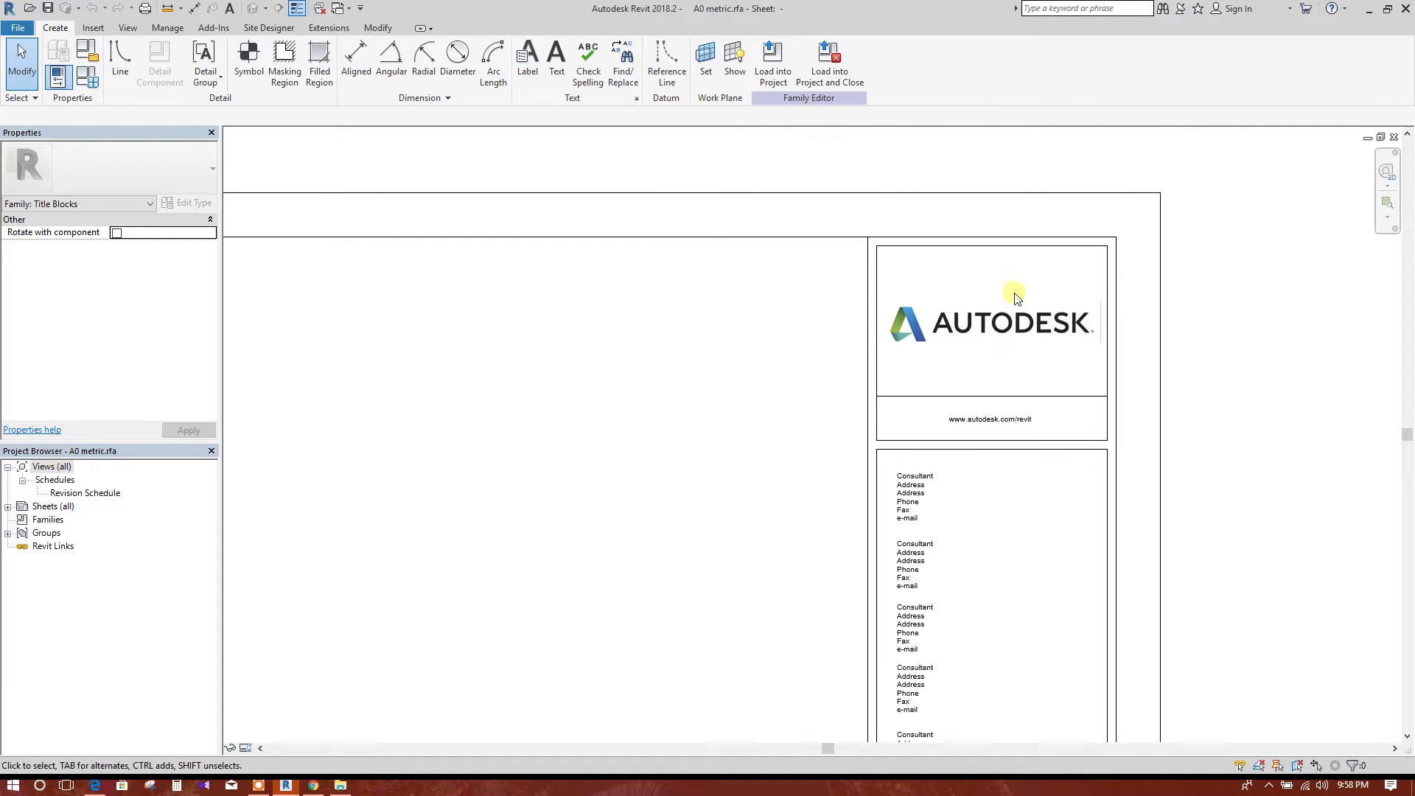
pyautogui.click(1092, 268)
pyautogui.scroll(-5, 1242, 301)
pyautogui.scroll(2, 571, 280)
pyautogui.press('Escape')
pyautogui.scroll(-3, 517, 276)
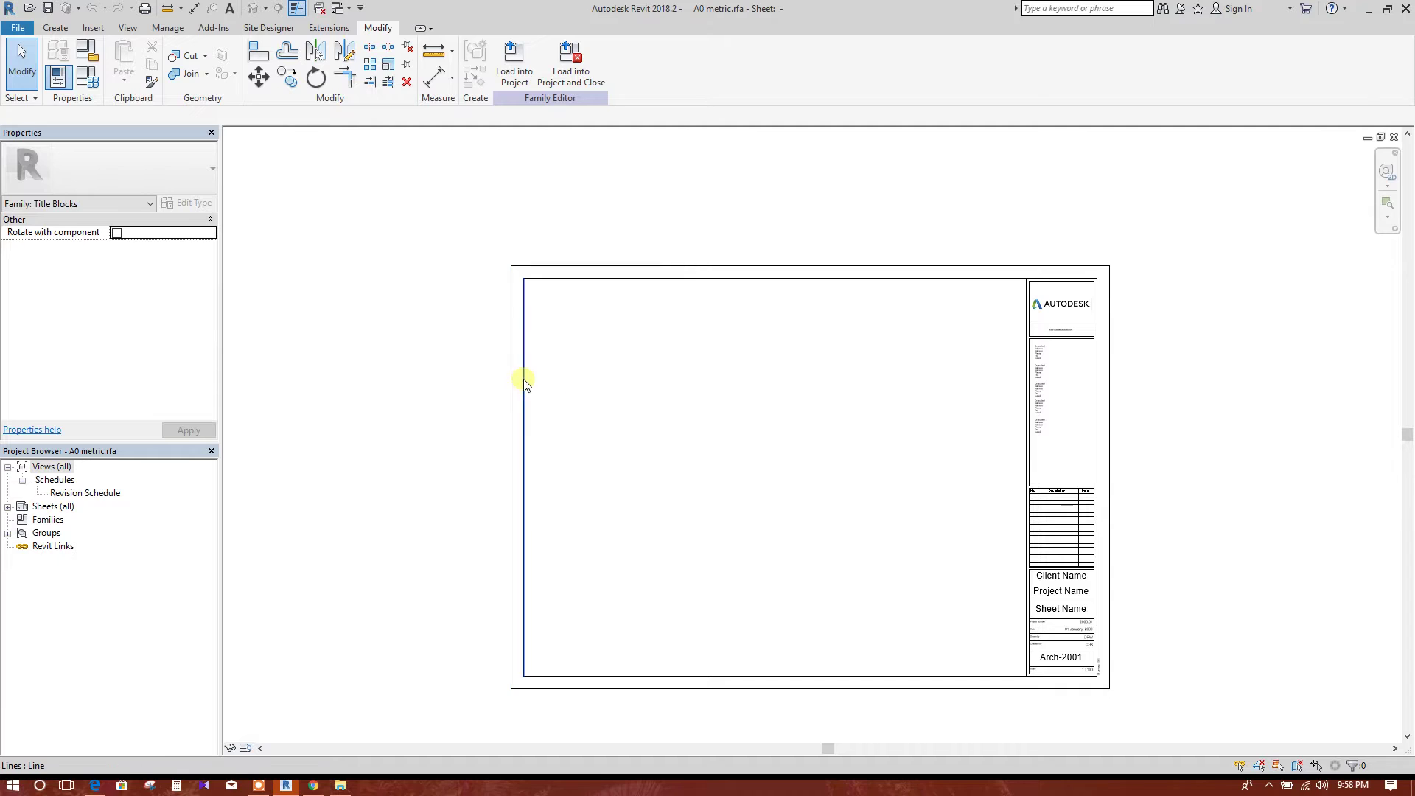
pyautogui.scroll(1, 531, 329)
# - Move the left inner border line by 20 with MV, then undo that move
pyautogui.click(512, 336)
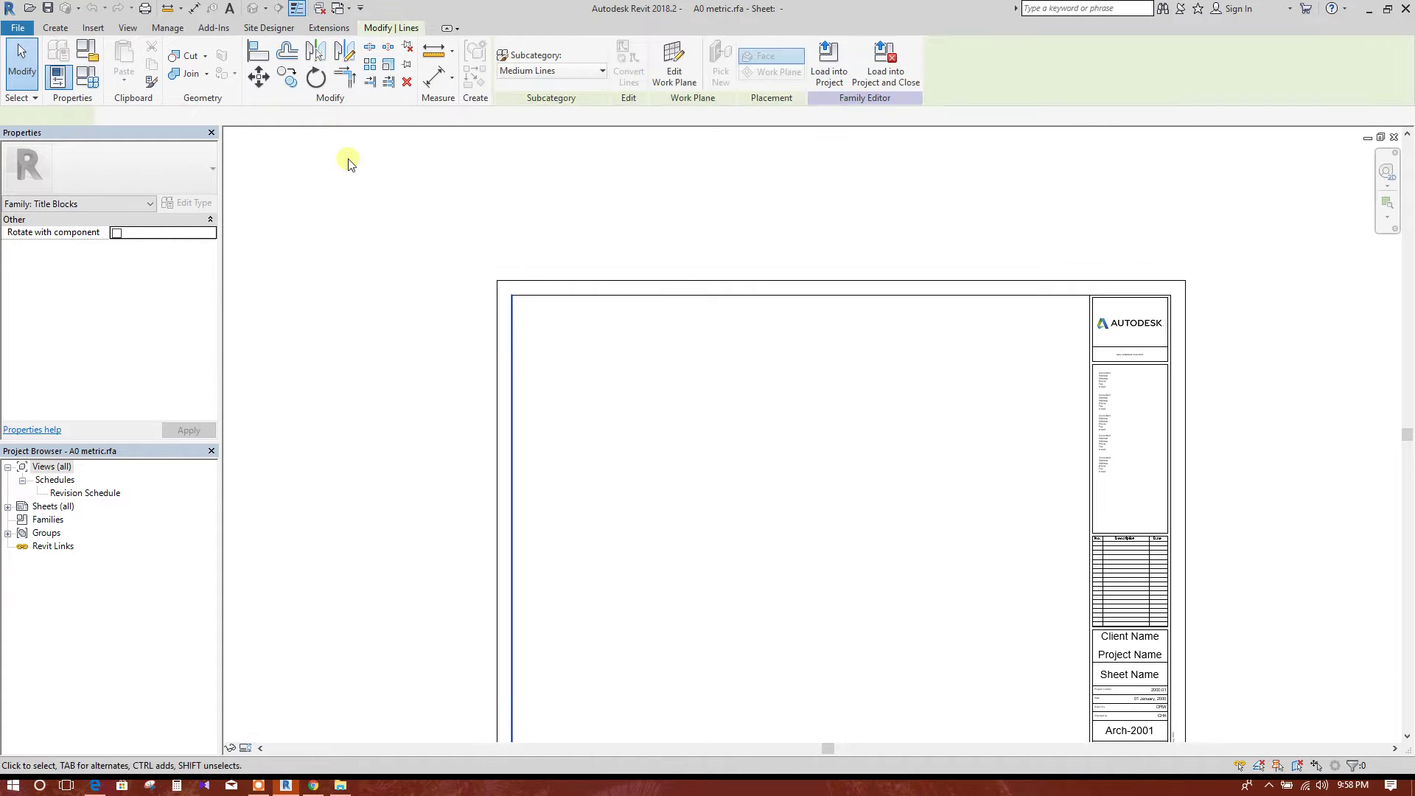
pyautogui.press('m')
pyautogui.press('v')
pyautogui.scroll(2, 511, 284)
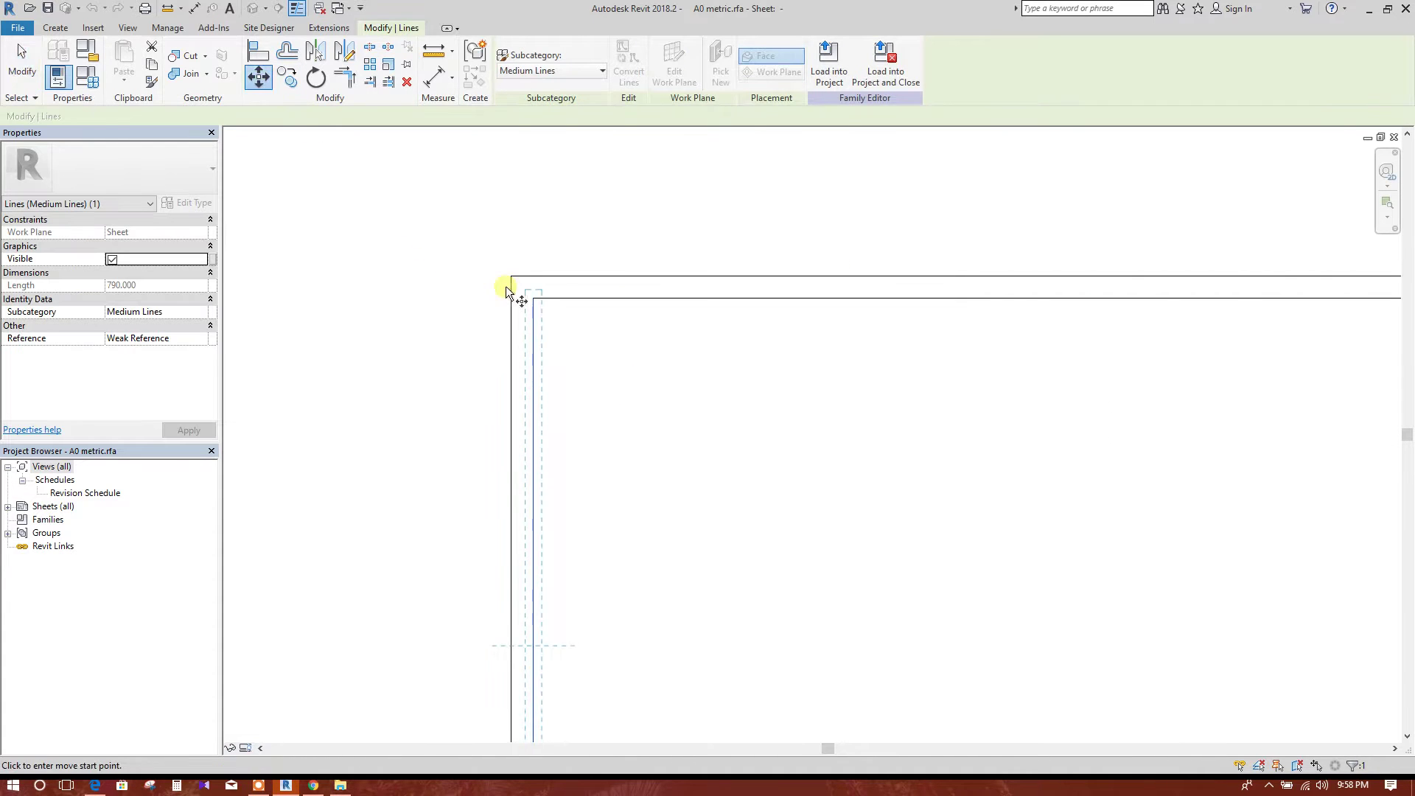
pyautogui.click(541, 302)
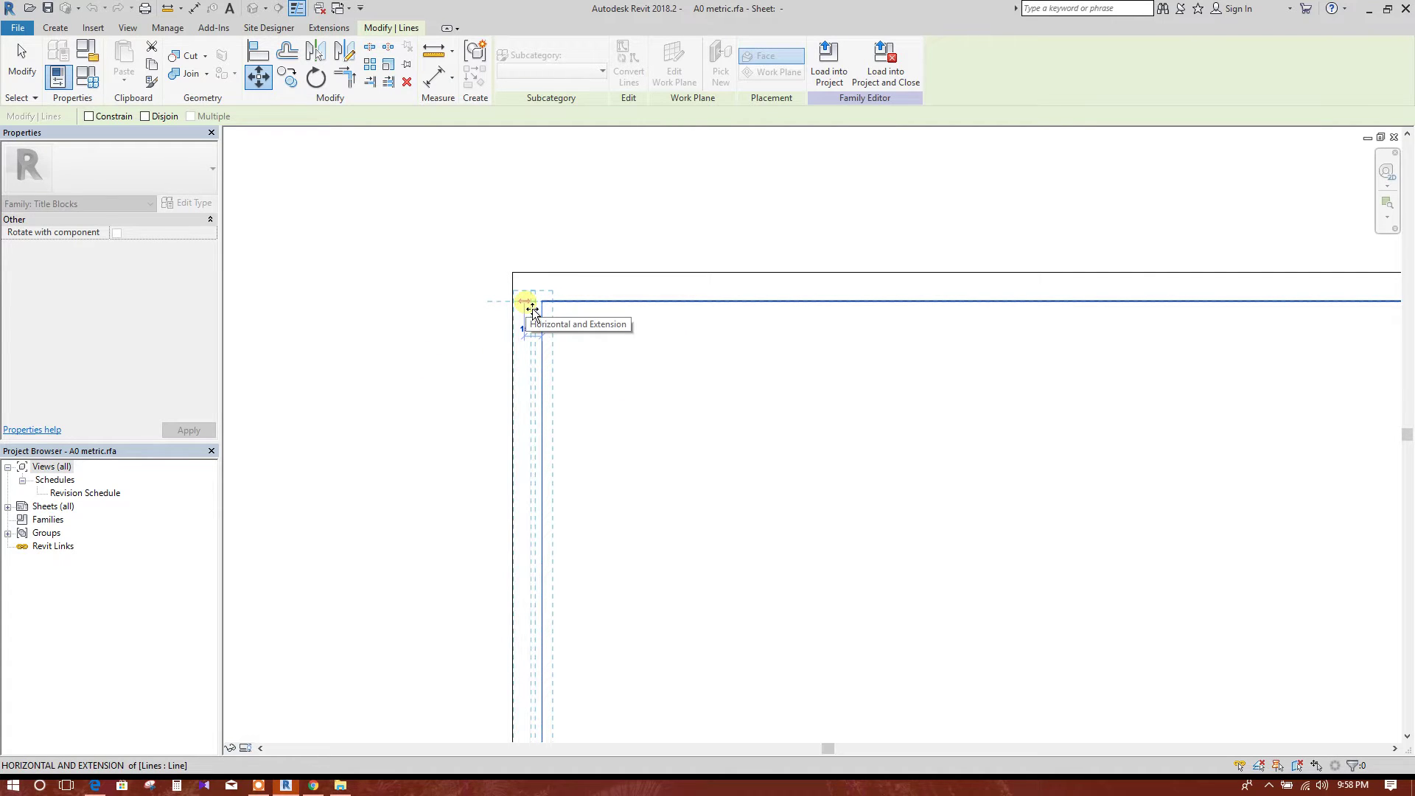
pyautogui.write('20')
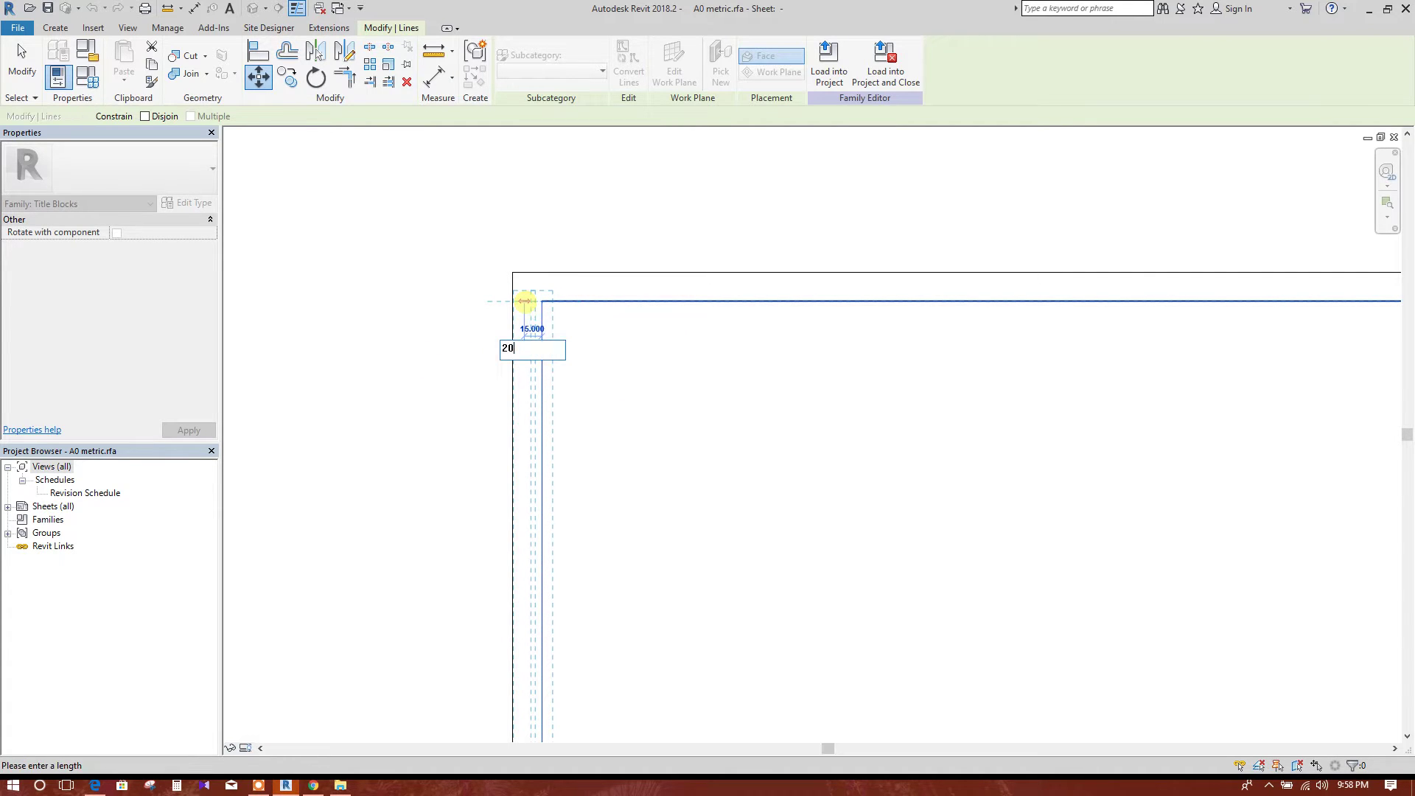
pyautogui.press('Return')
pyautogui.scroll(-3, 582, 379)
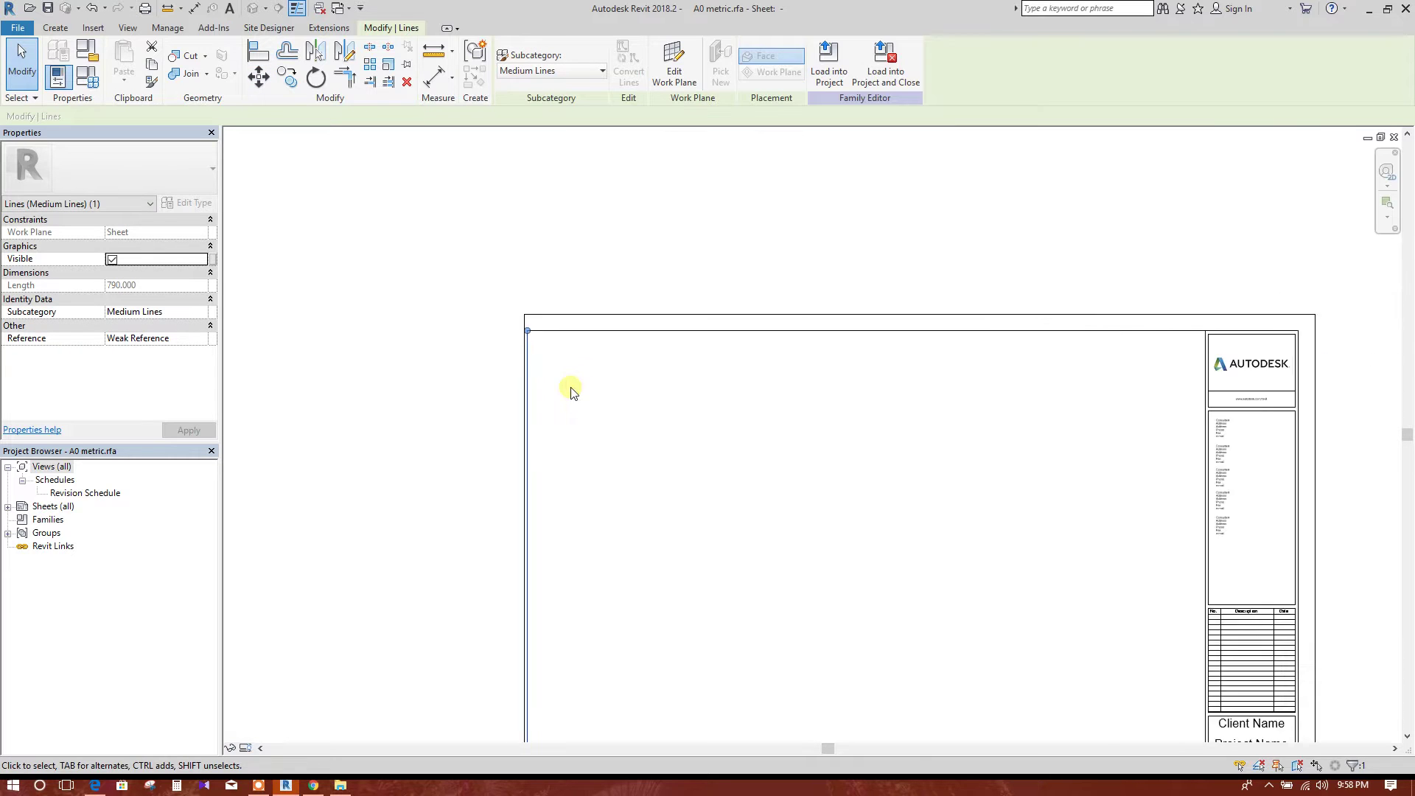
pyautogui.click(95, 10)
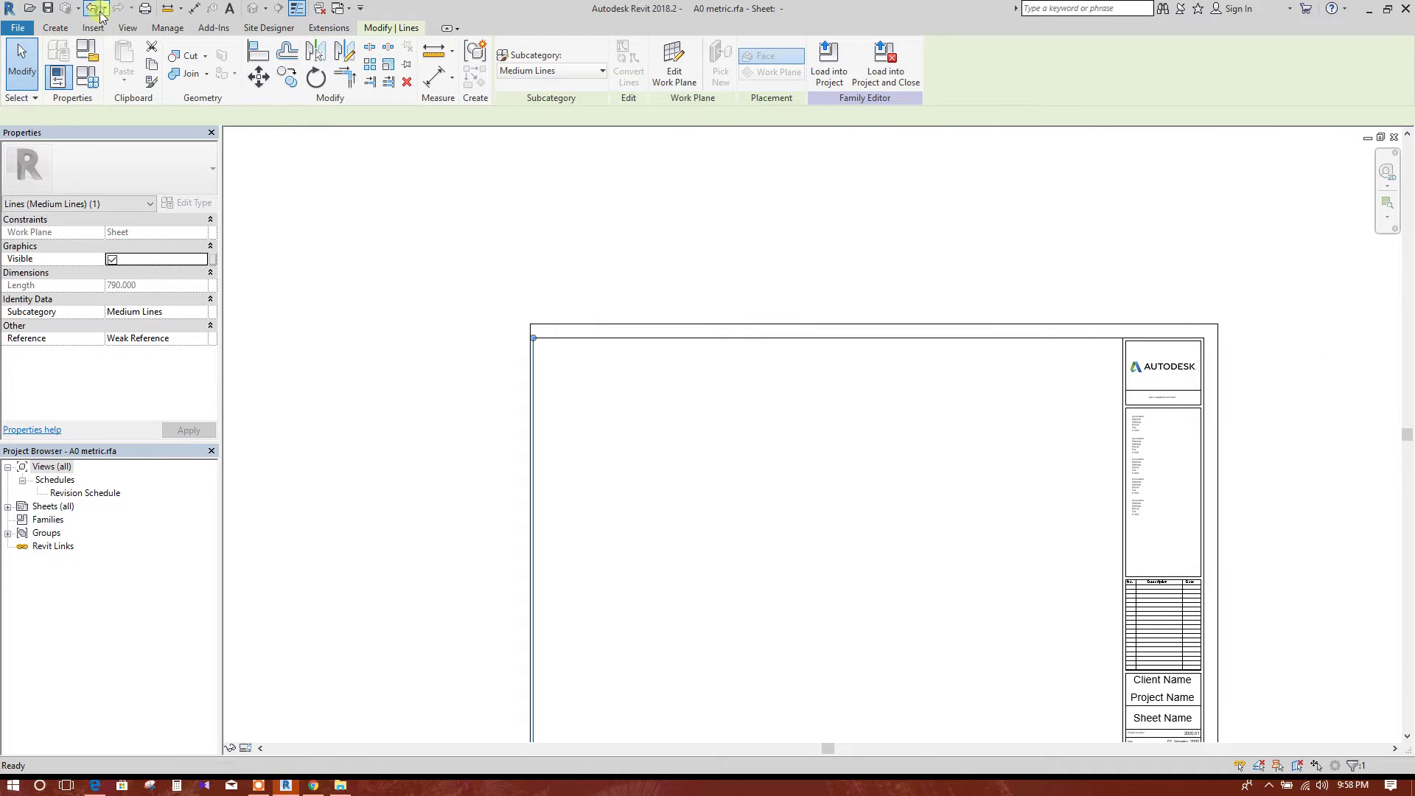
# - Move the left inner border line 15 from its top endpoint instead
pyautogui.click(544, 312)
pyautogui.click(542, 319)
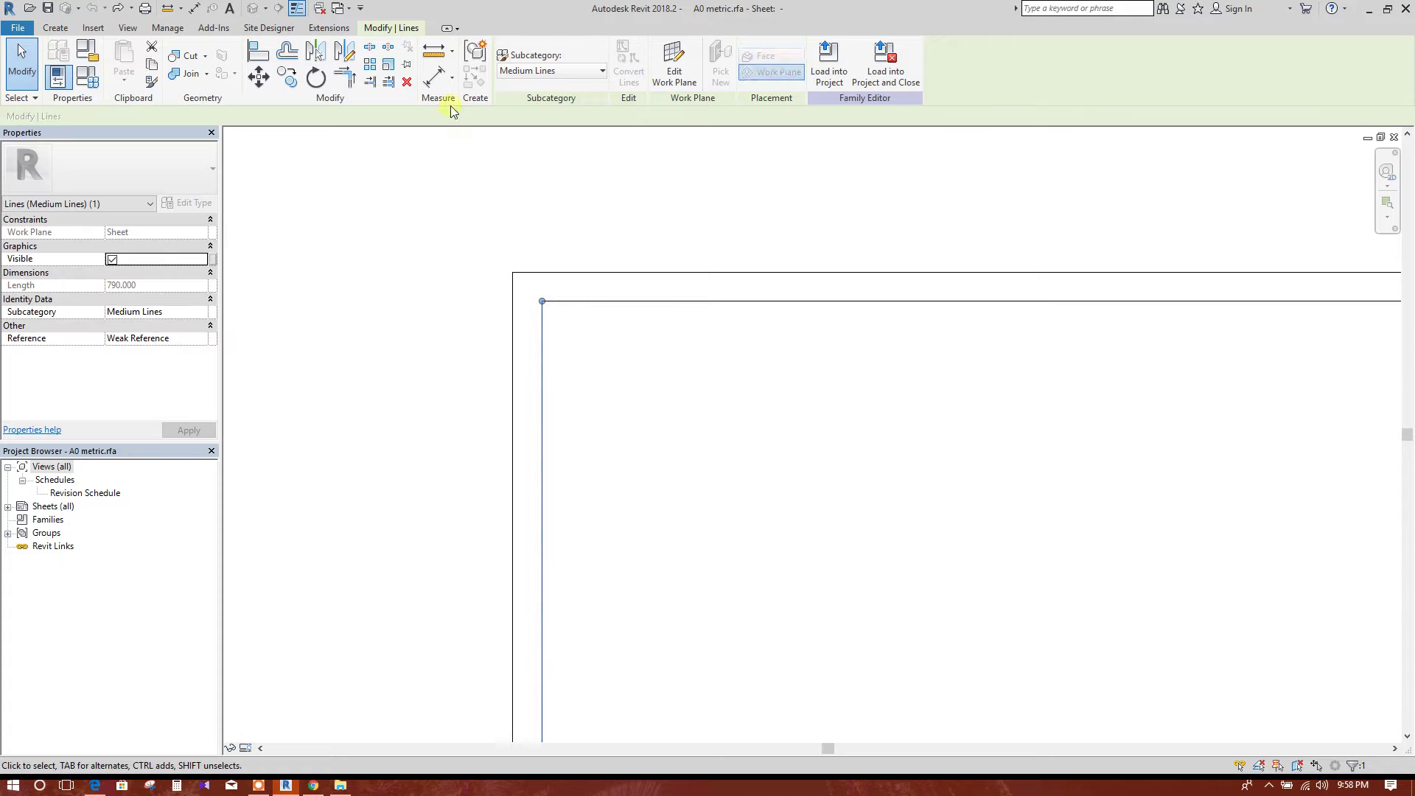
pyautogui.click(258, 77)
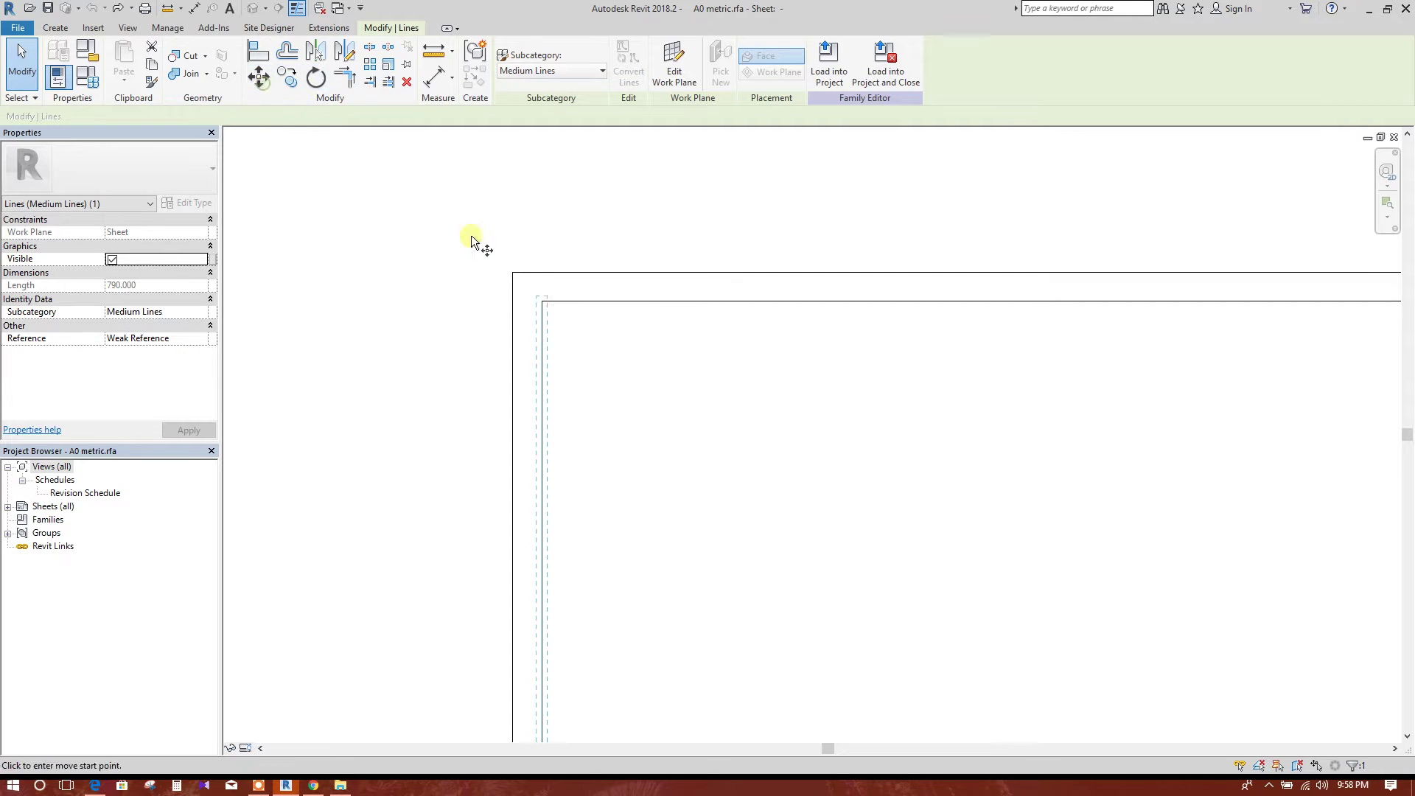
pyautogui.click(540, 302)
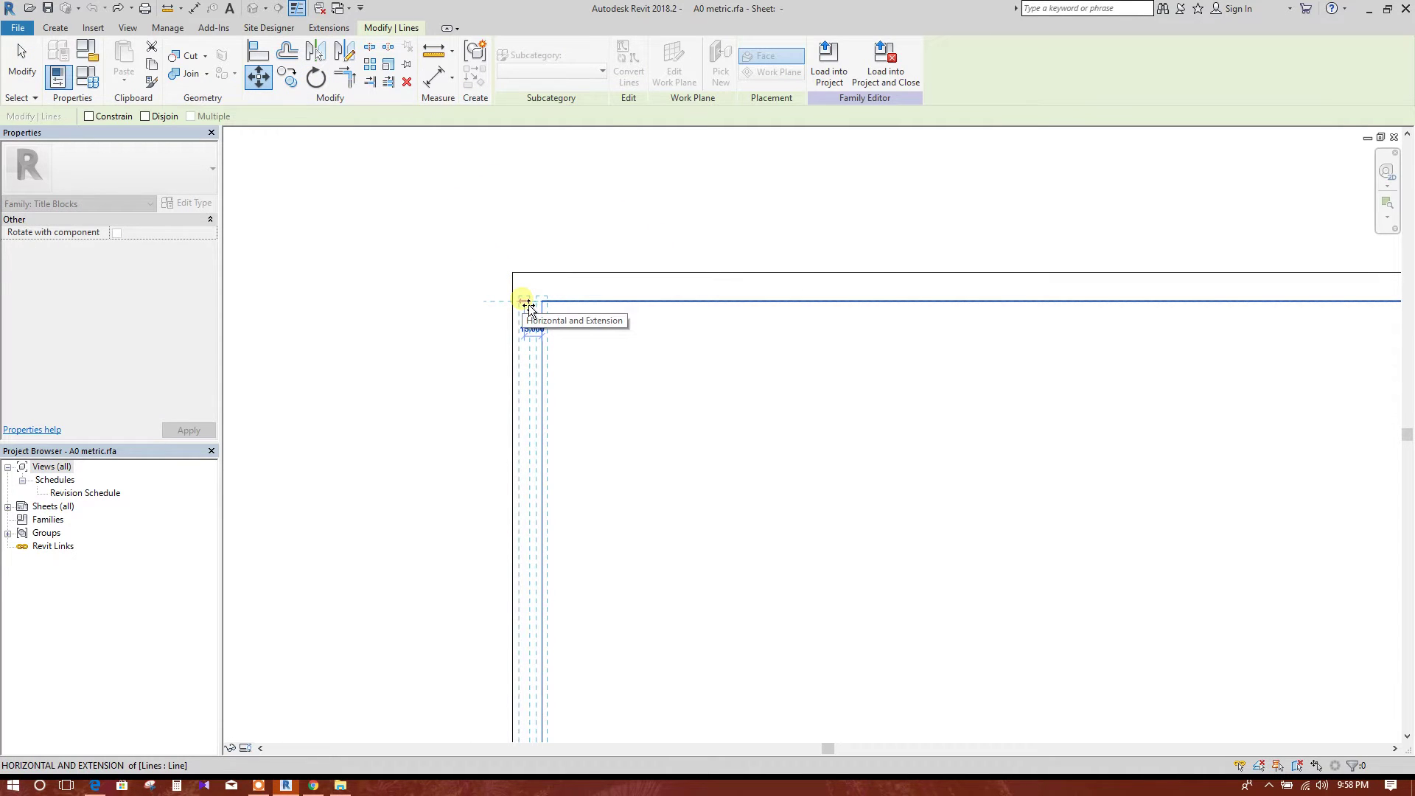
pyautogui.write('15')
pyautogui.press('Return')
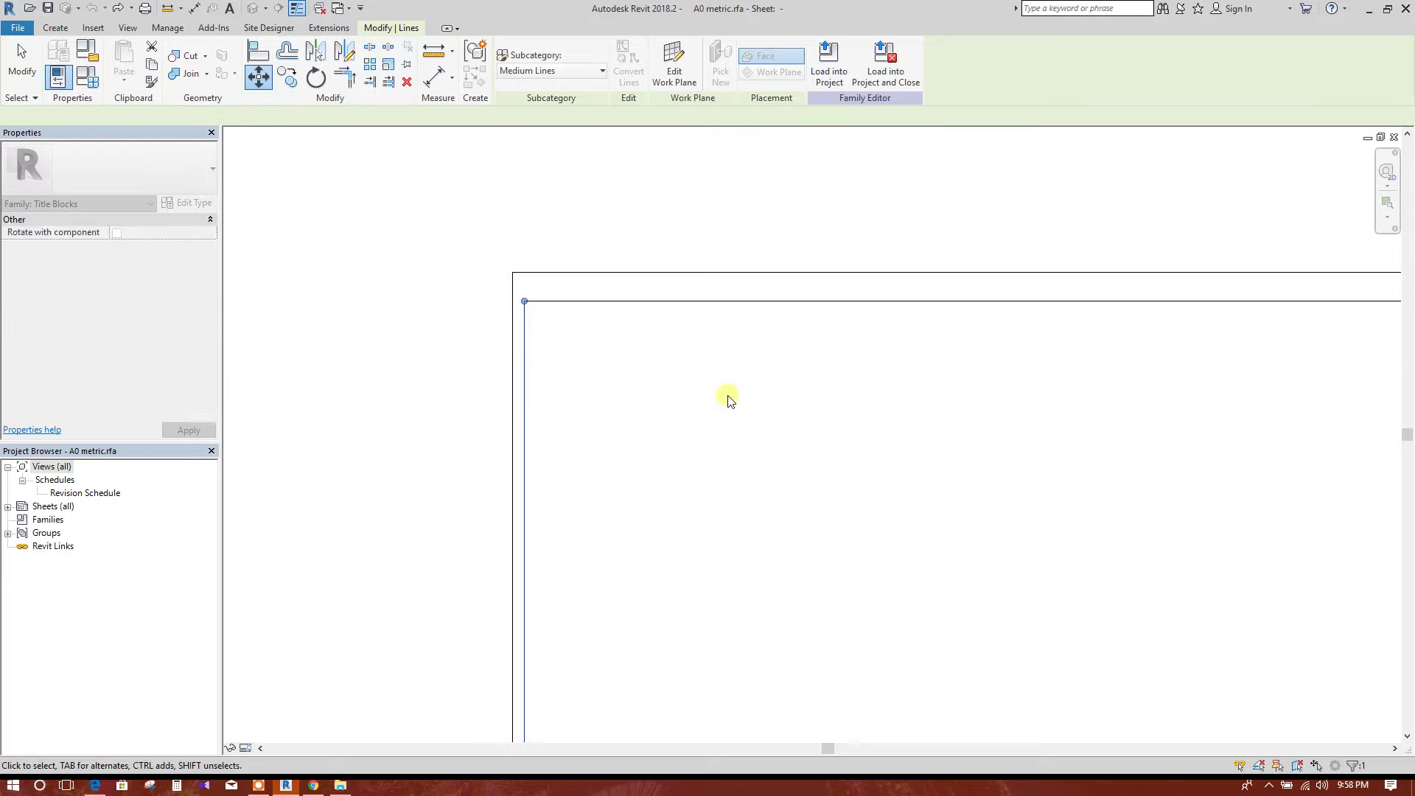
pyautogui.click(706, 385)
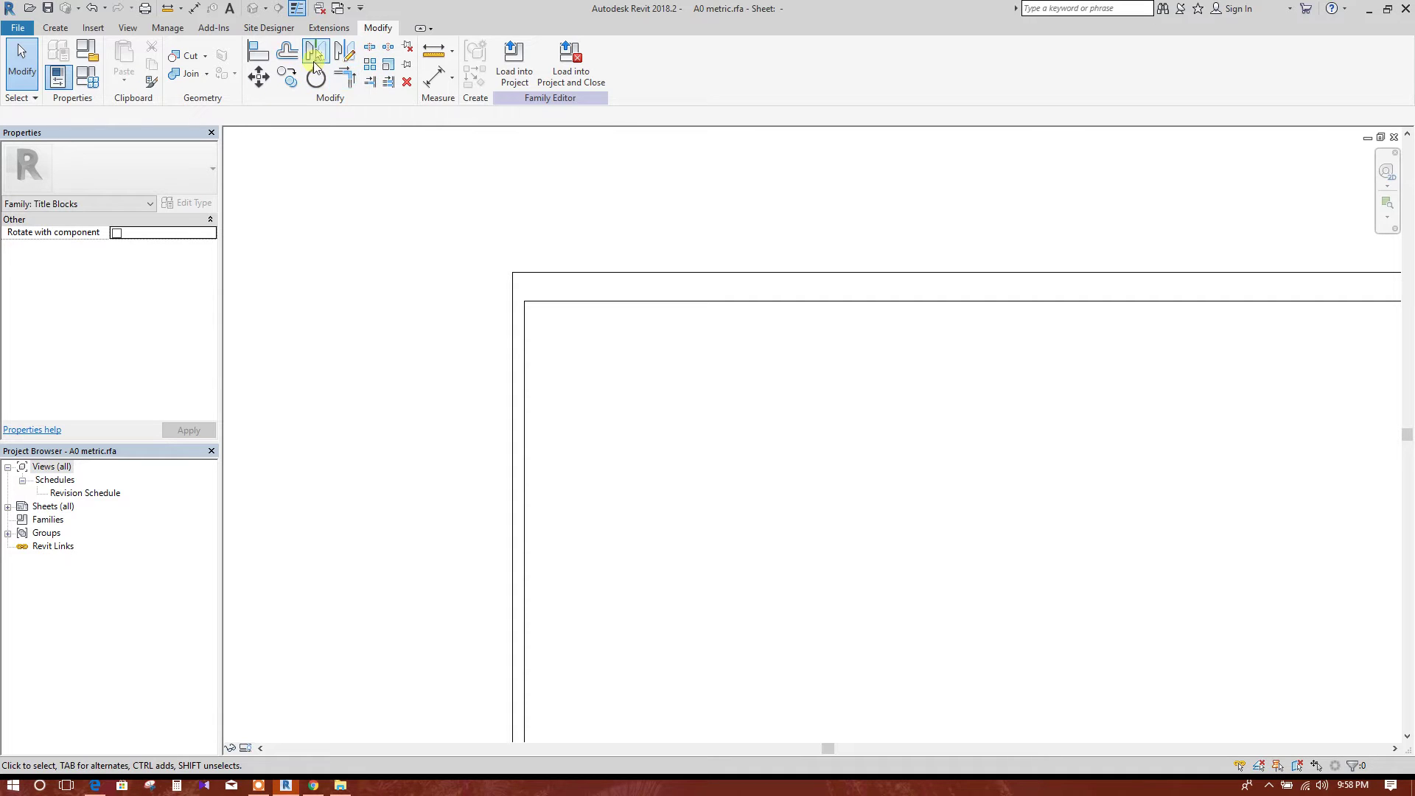
# - Offset a copy of the bottom border line by 15 mm
pyautogui.click(288, 53)
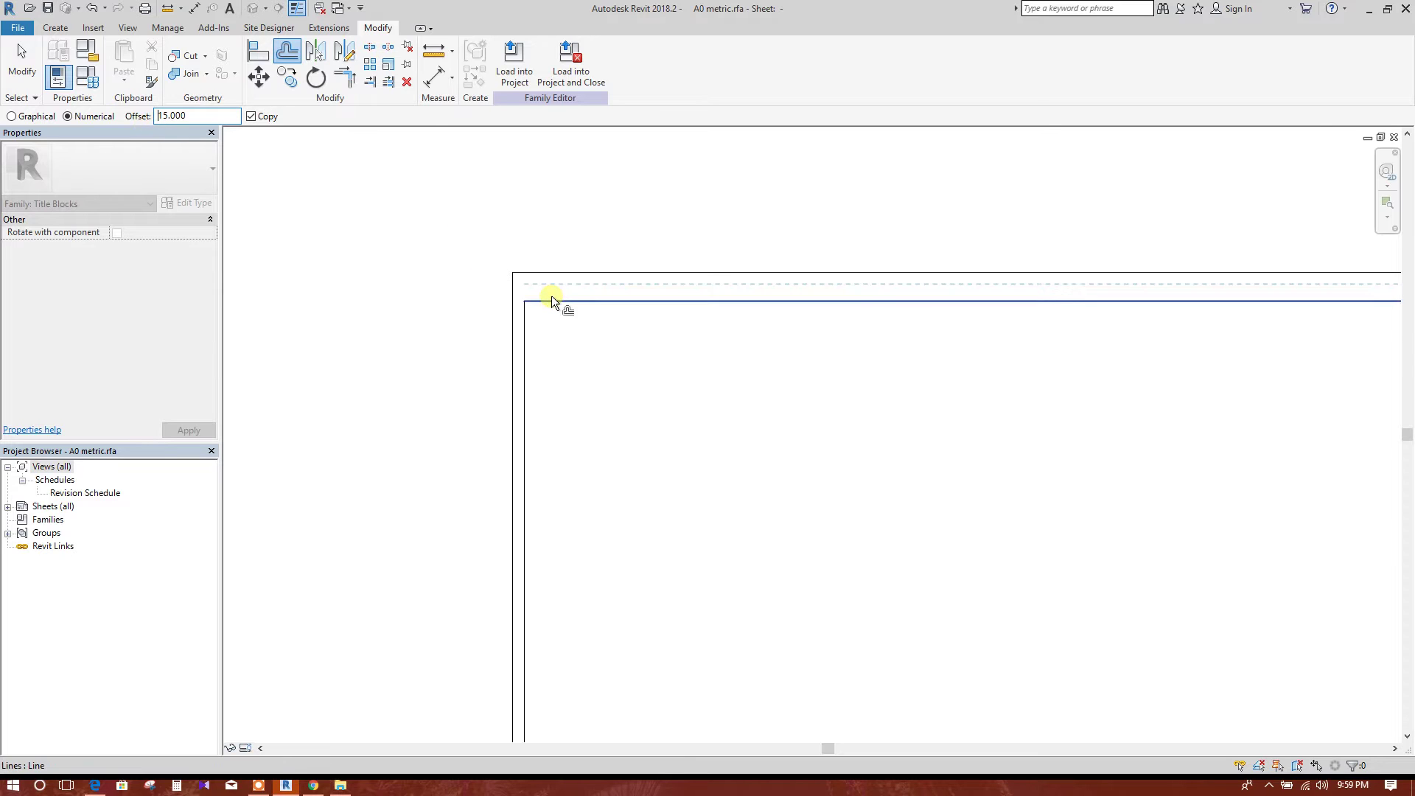
pyautogui.scroll(-5, 599, 372)
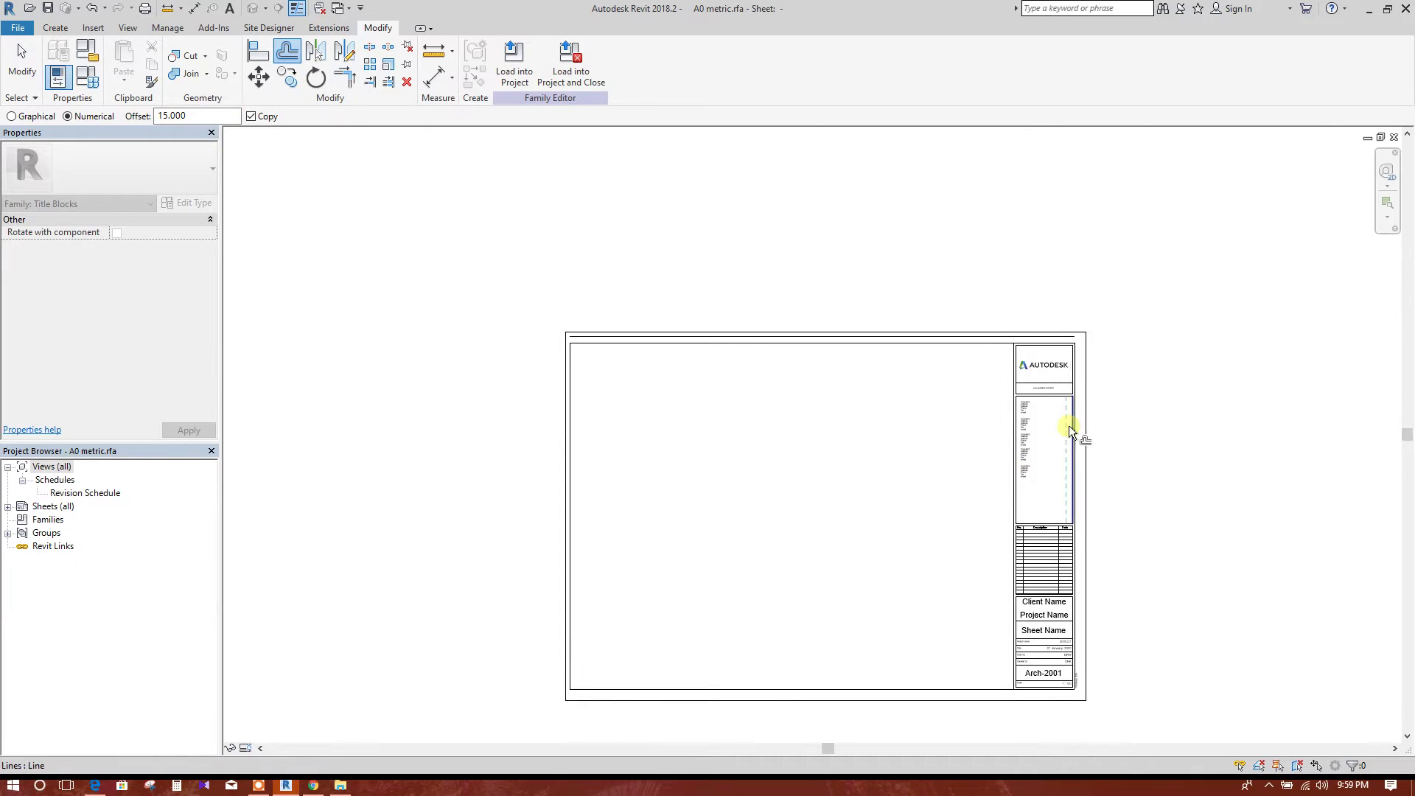
pyautogui.scroll(2, 1070, 431)
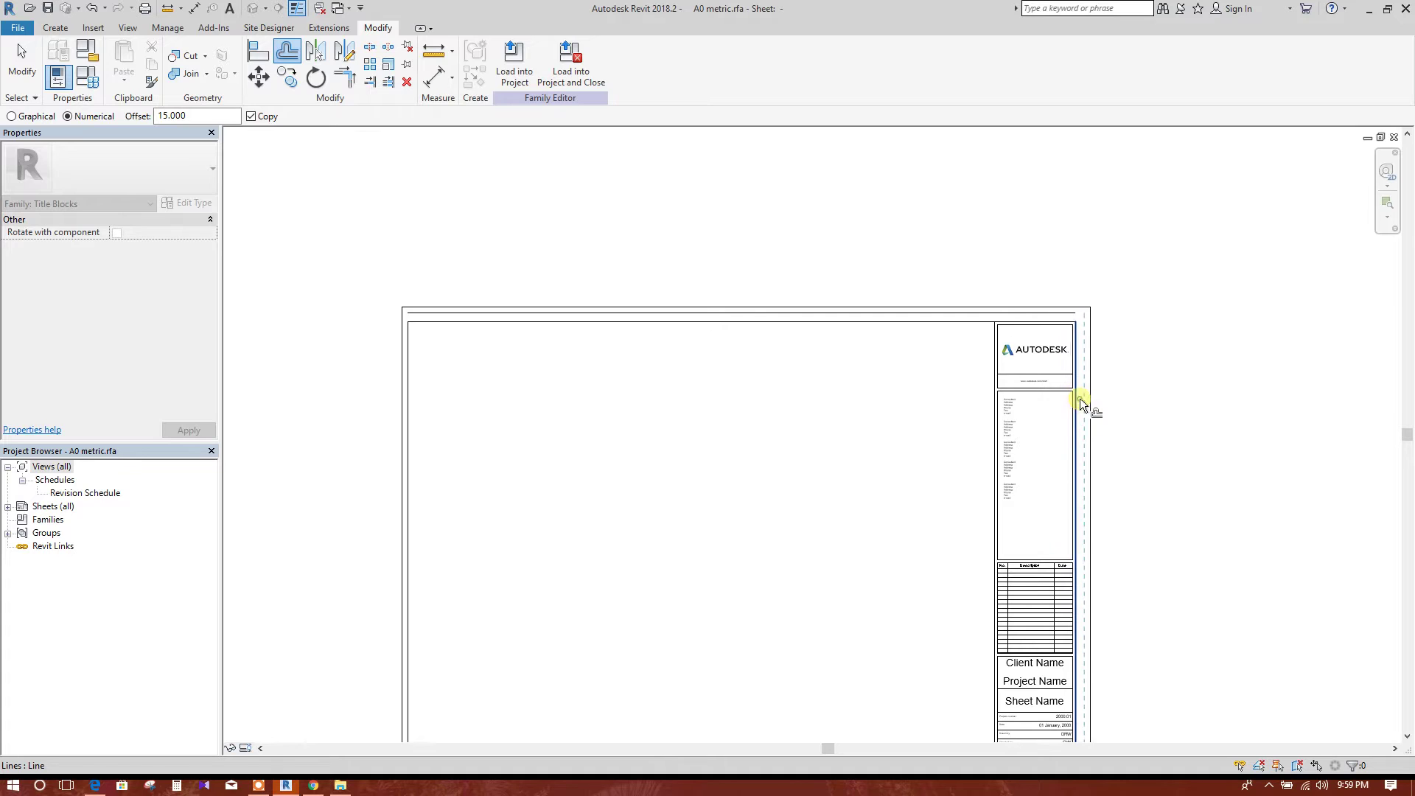
pyautogui.scroll(-2, 894, 531)
pyautogui.scroll(2, 811, 530)
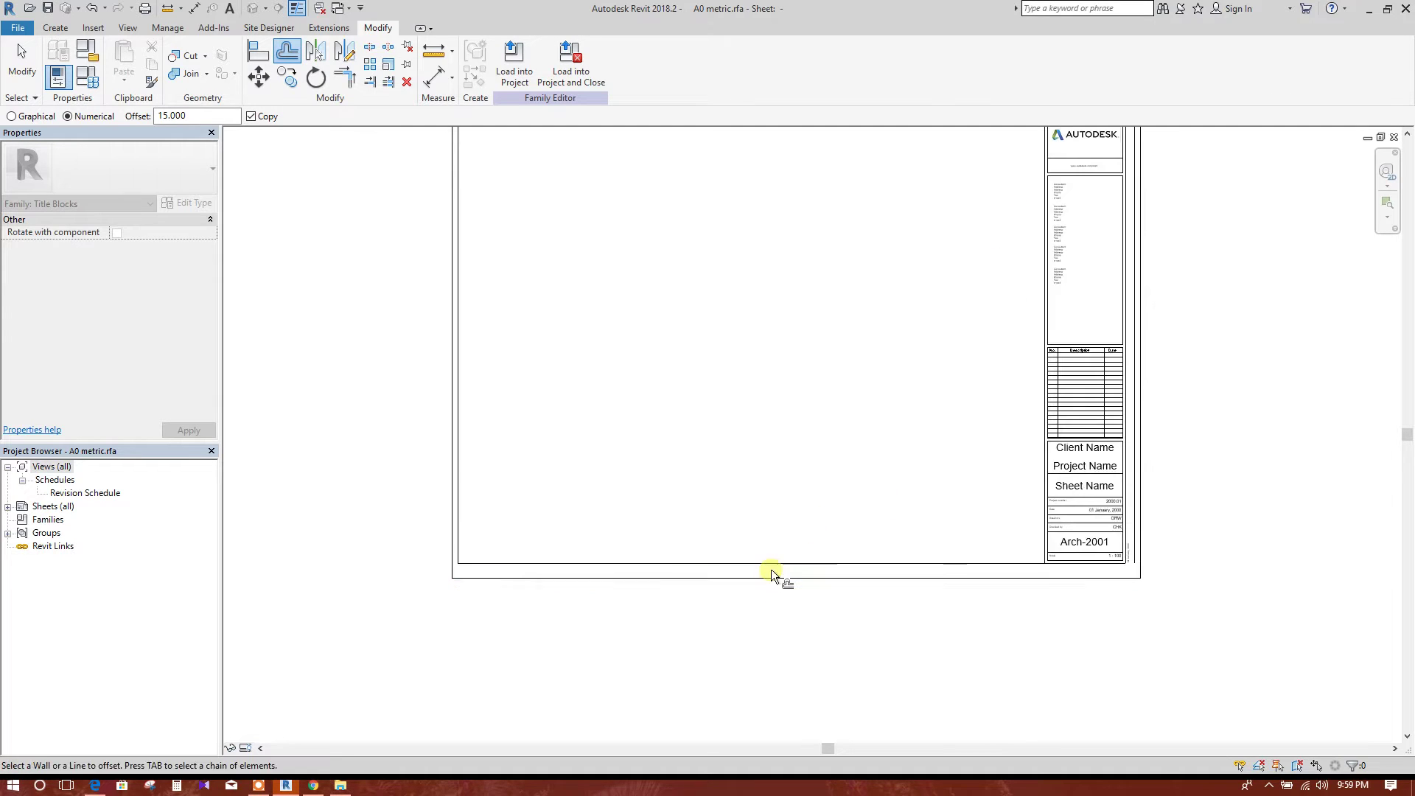
pyautogui.click(784, 578)
pyautogui.press('Escape')
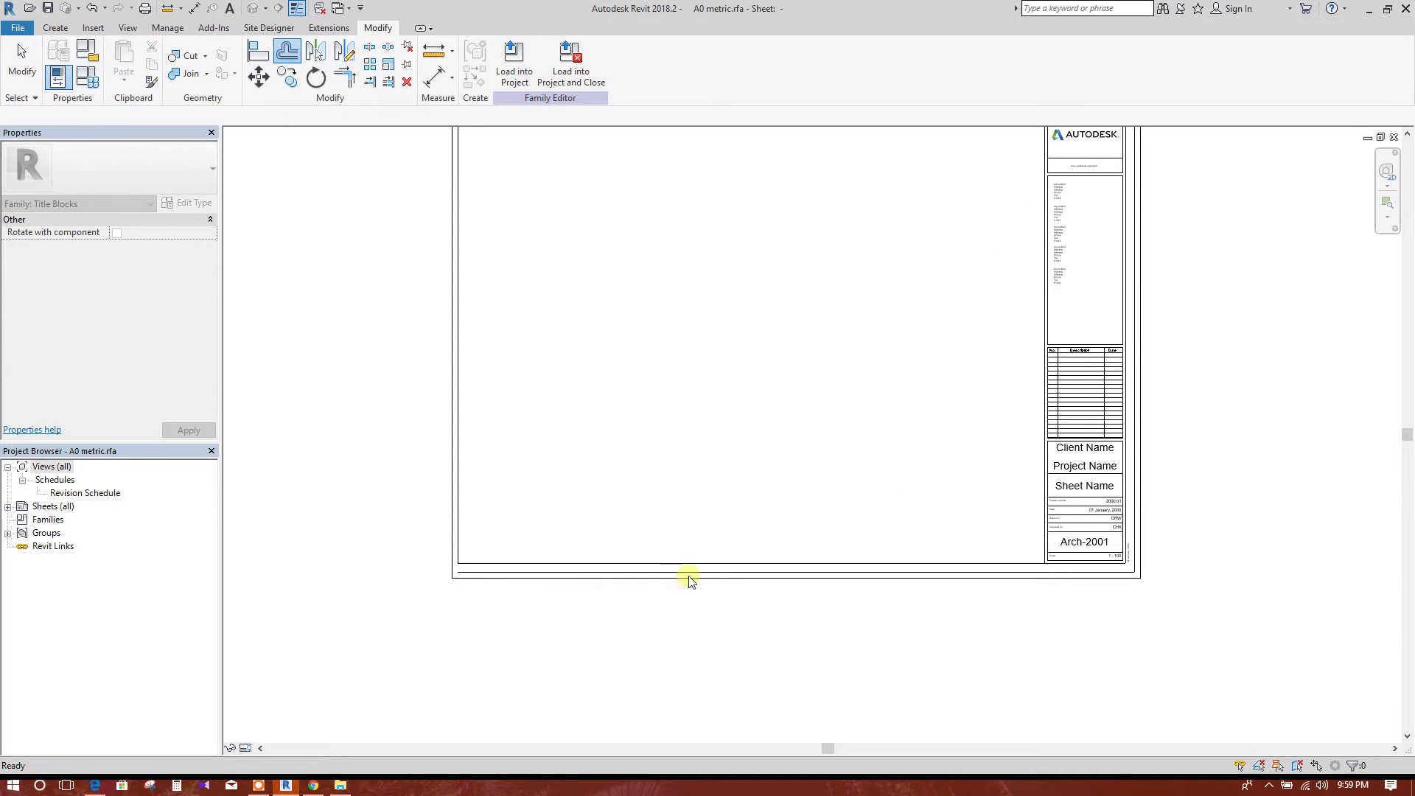
# - Delete the old inner bottom and top border lines
pyautogui.click(930, 564)
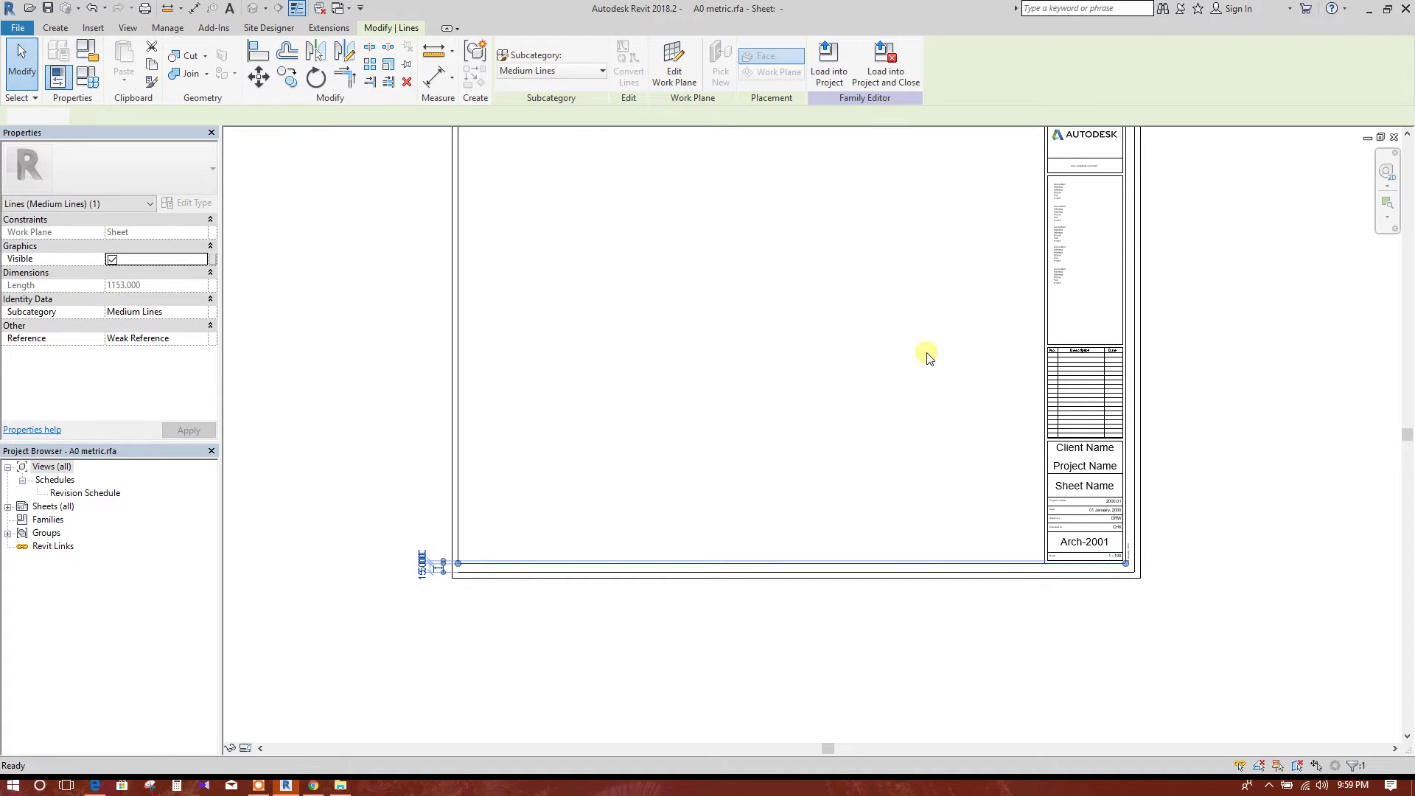
pyautogui.press('Delete')
pyautogui.moveTo(946, 344); pyautogui.dragTo(932, 506, button='middle')
pyautogui.click(977, 271)
pyautogui.press('Delete')
pyautogui.moveTo(861, 387); pyautogui.dragTo(884, 374, button='middle')
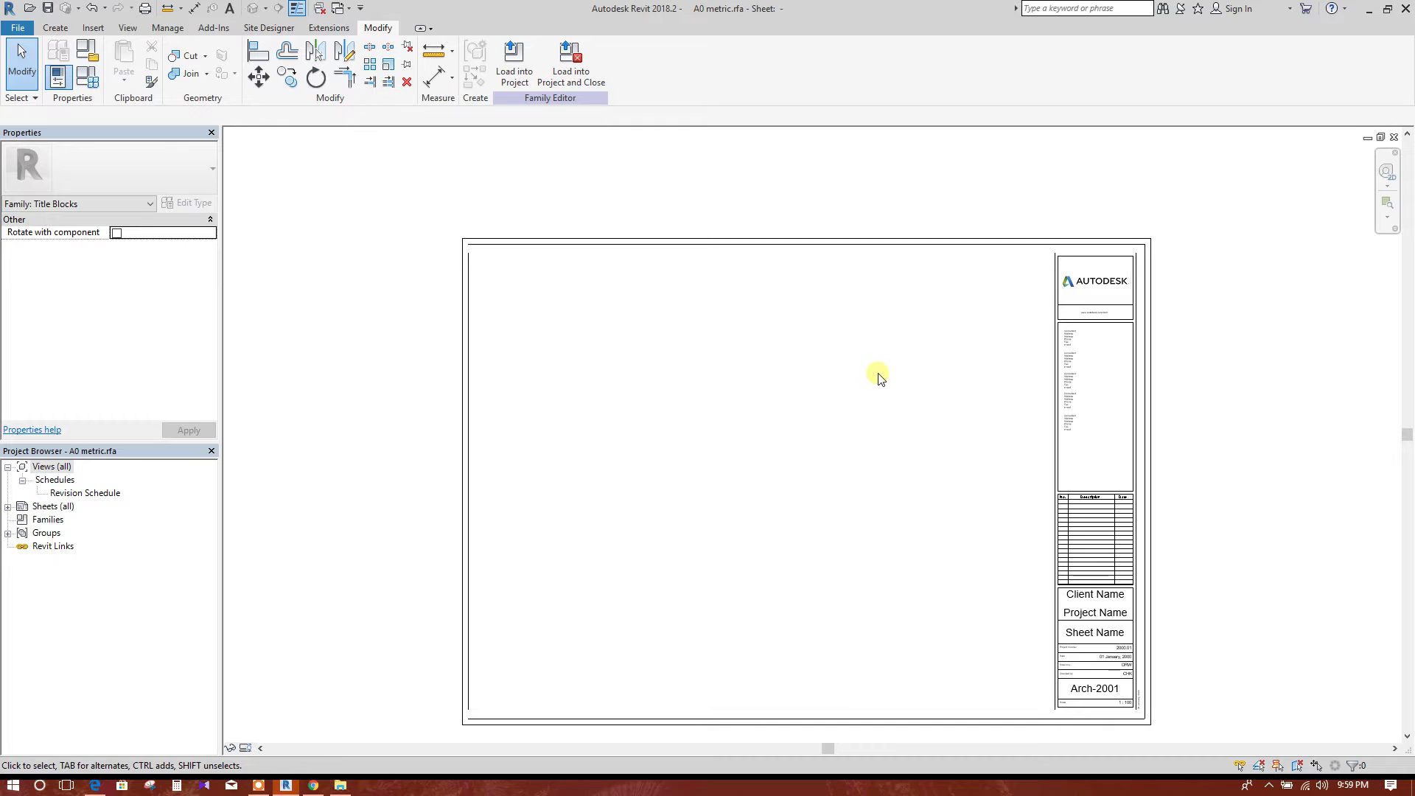
# - Join the new bottom border to the left and right lines with Trim/Extend to Corner
pyautogui.click(354, 81)
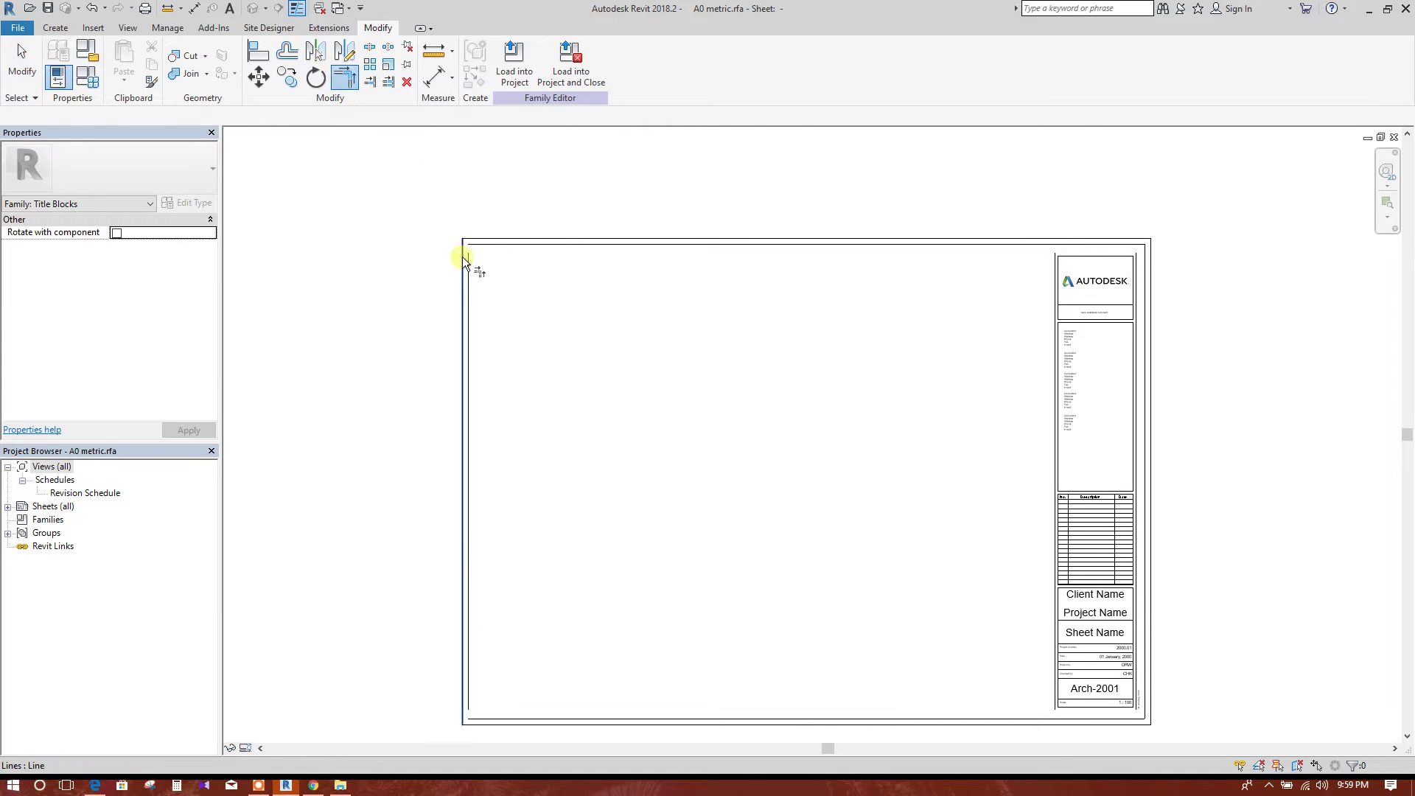
pyautogui.moveTo(644, 540); pyautogui.dragTo(650, 463, button='middle')
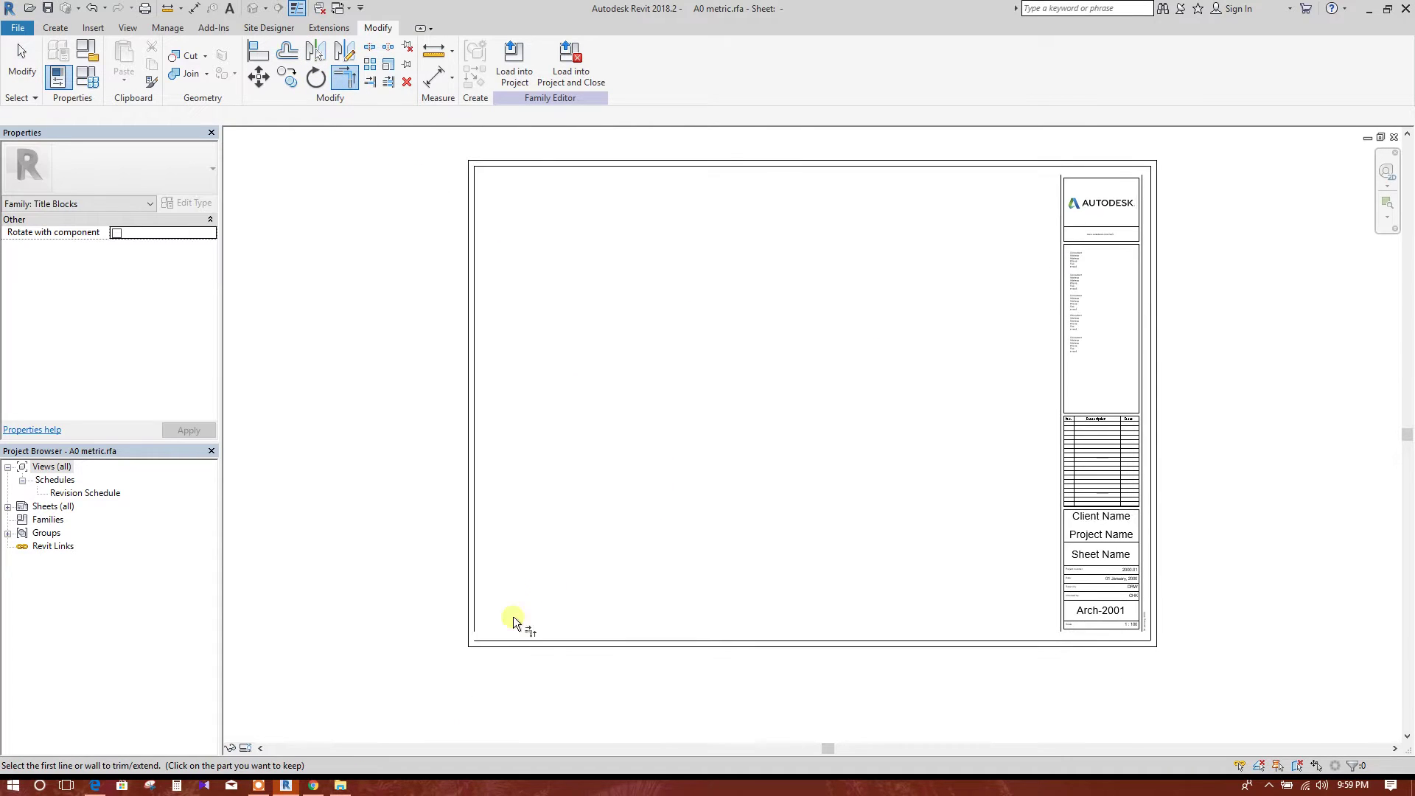
pyautogui.click(499, 638)
pyautogui.click(470, 621)
pyautogui.moveTo(972, 593); pyautogui.dragTo(843, 595, button='middle')
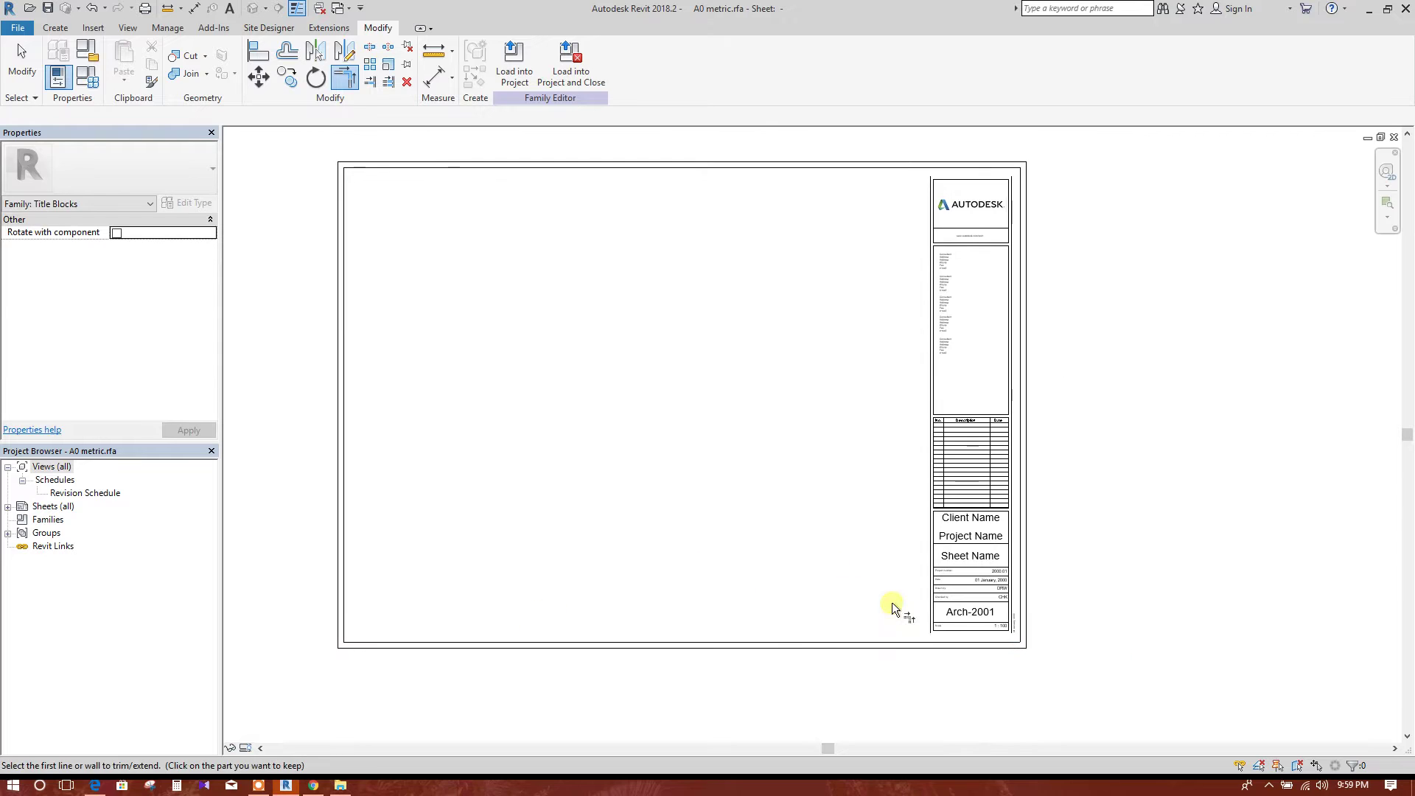
pyautogui.click(970, 640)
pyautogui.scroll(2, 1013, 649)
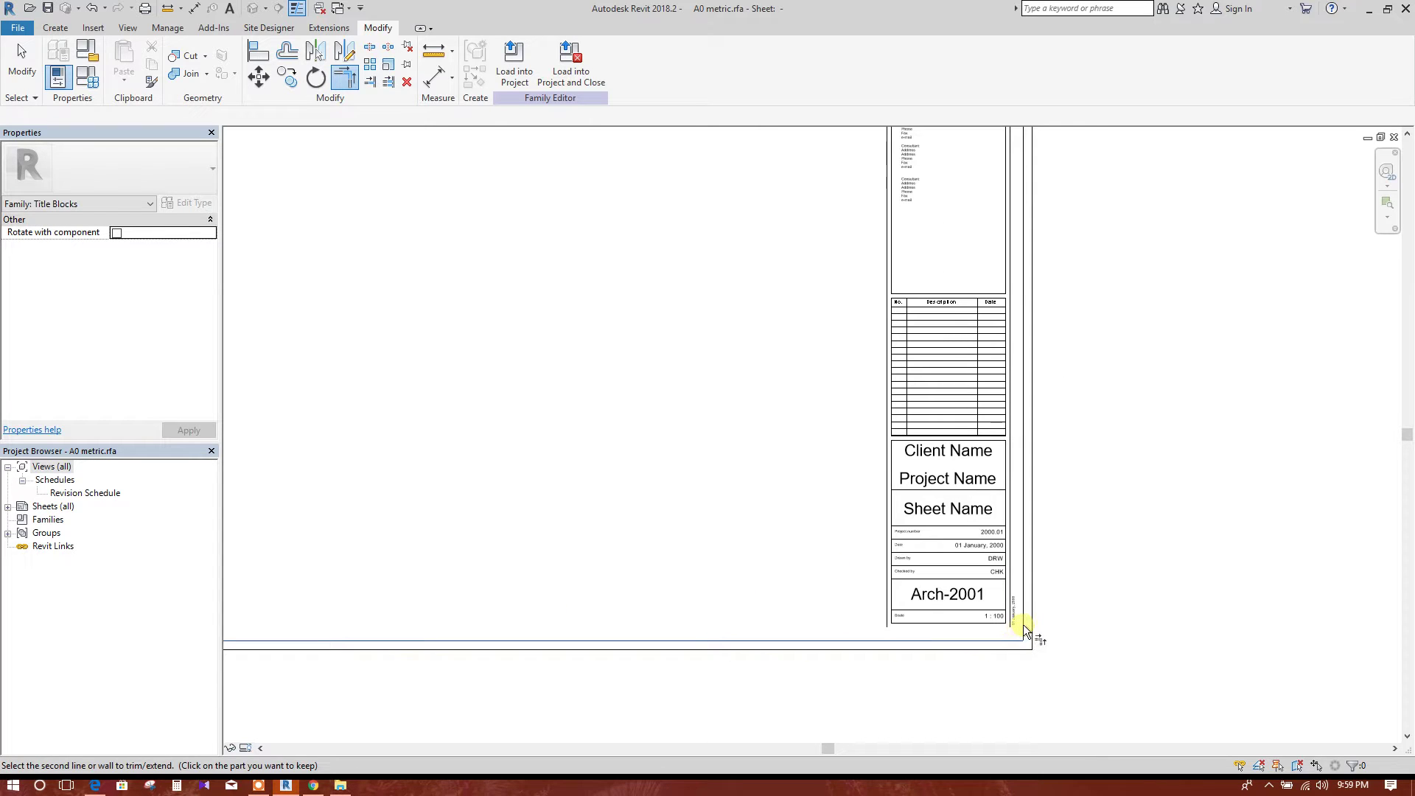
pyautogui.scroll(-2, 1022, 632)
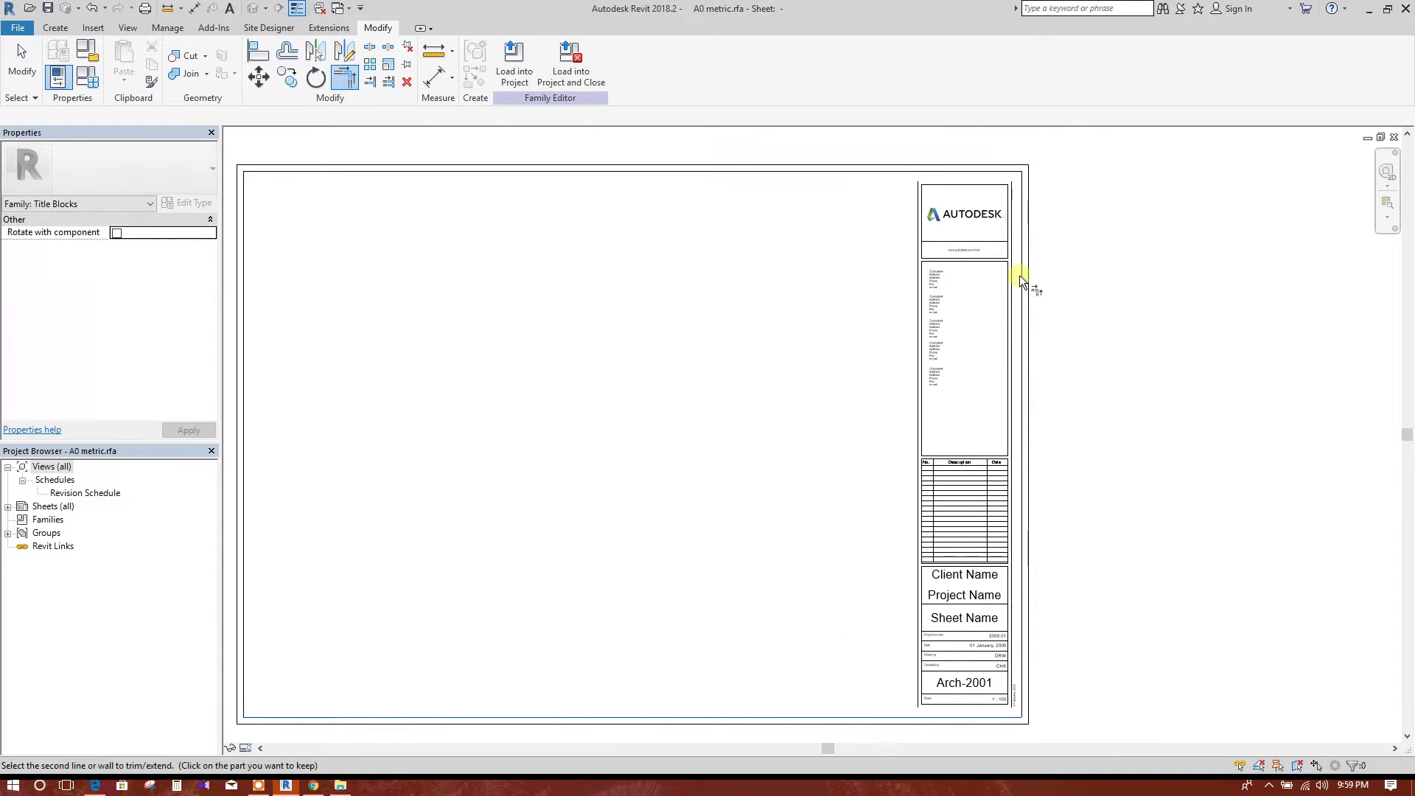
pyautogui.scroll(1, 1023, 254)
pyautogui.scroll(-1, 1022, 254)
pyautogui.scroll(-1, 1058, 461)
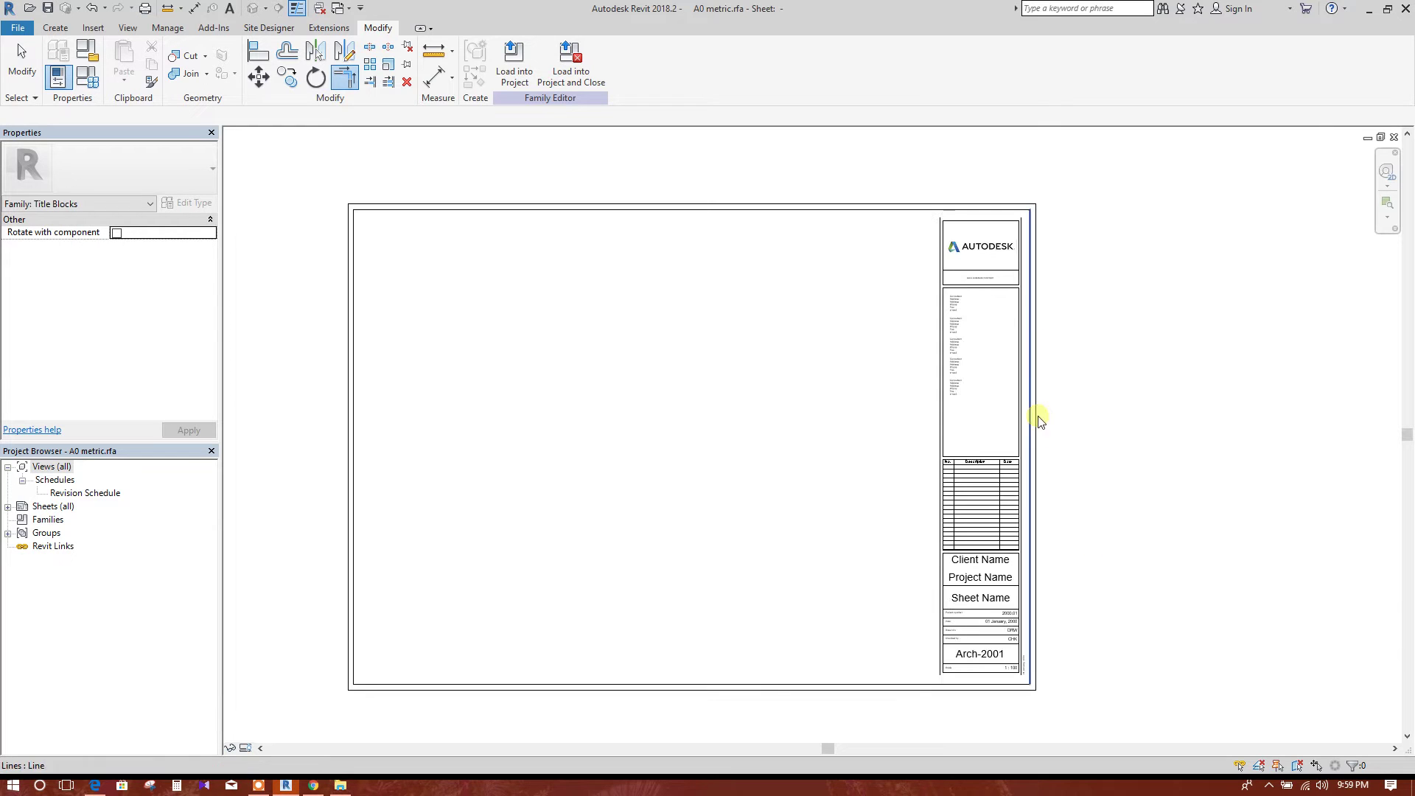
pyautogui.scroll(2, 1024, 271)
pyautogui.press('Escape')
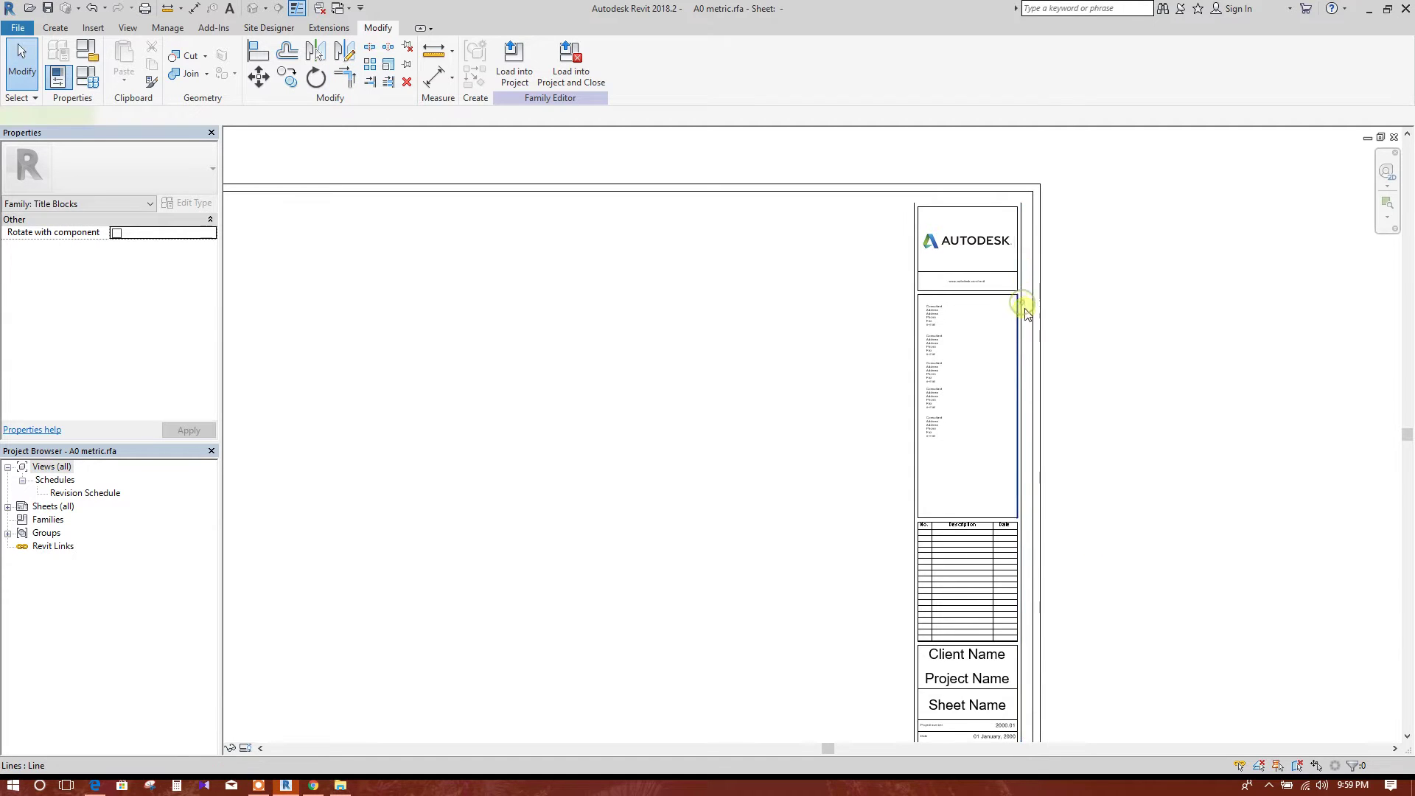
# - Select all elements in the title block's right column
pyautogui.click(1022, 303)
pyautogui.scroll(1, 1023, 321)
pyautogui.press('Escape')
pyautogui.click(1022, 313)
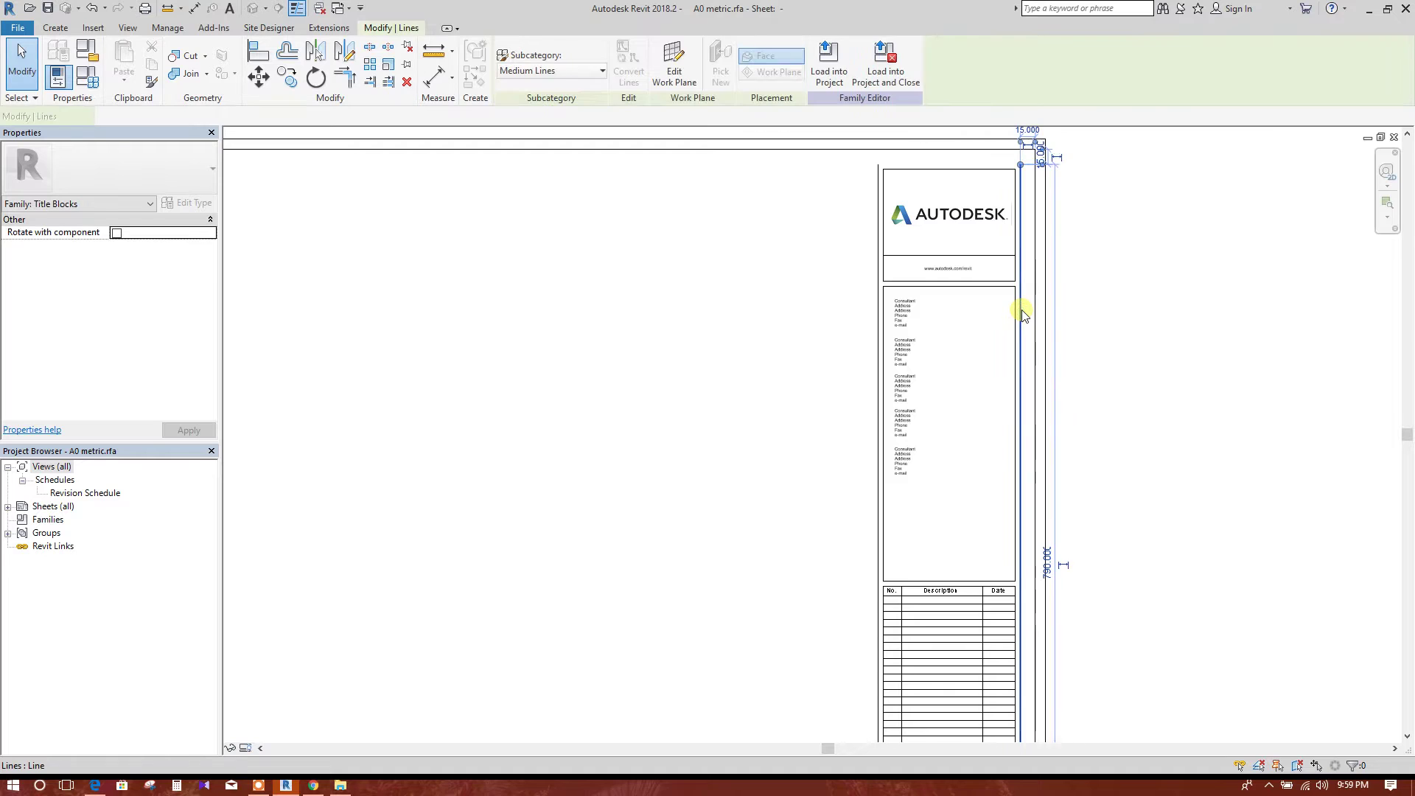
pyautogui.press('Escape')
pyautogui.scroll(-2, 937, 310)
pyautogui.scroll(-1, 947, 319)
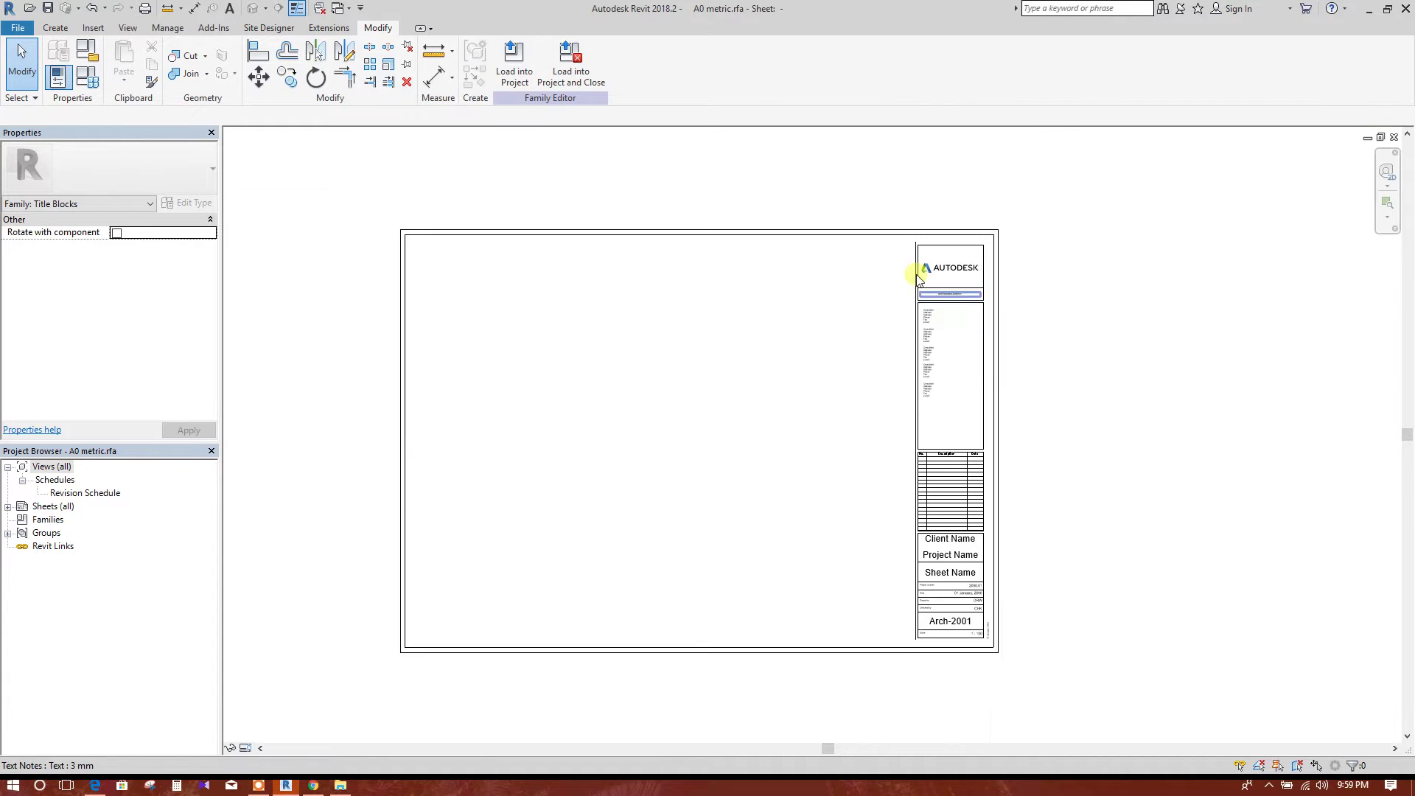
pyautogui.scroll(-1, 859, 215)
pyautogui.moveTo(866, 212); pyautogui.dragTo(970, 573)
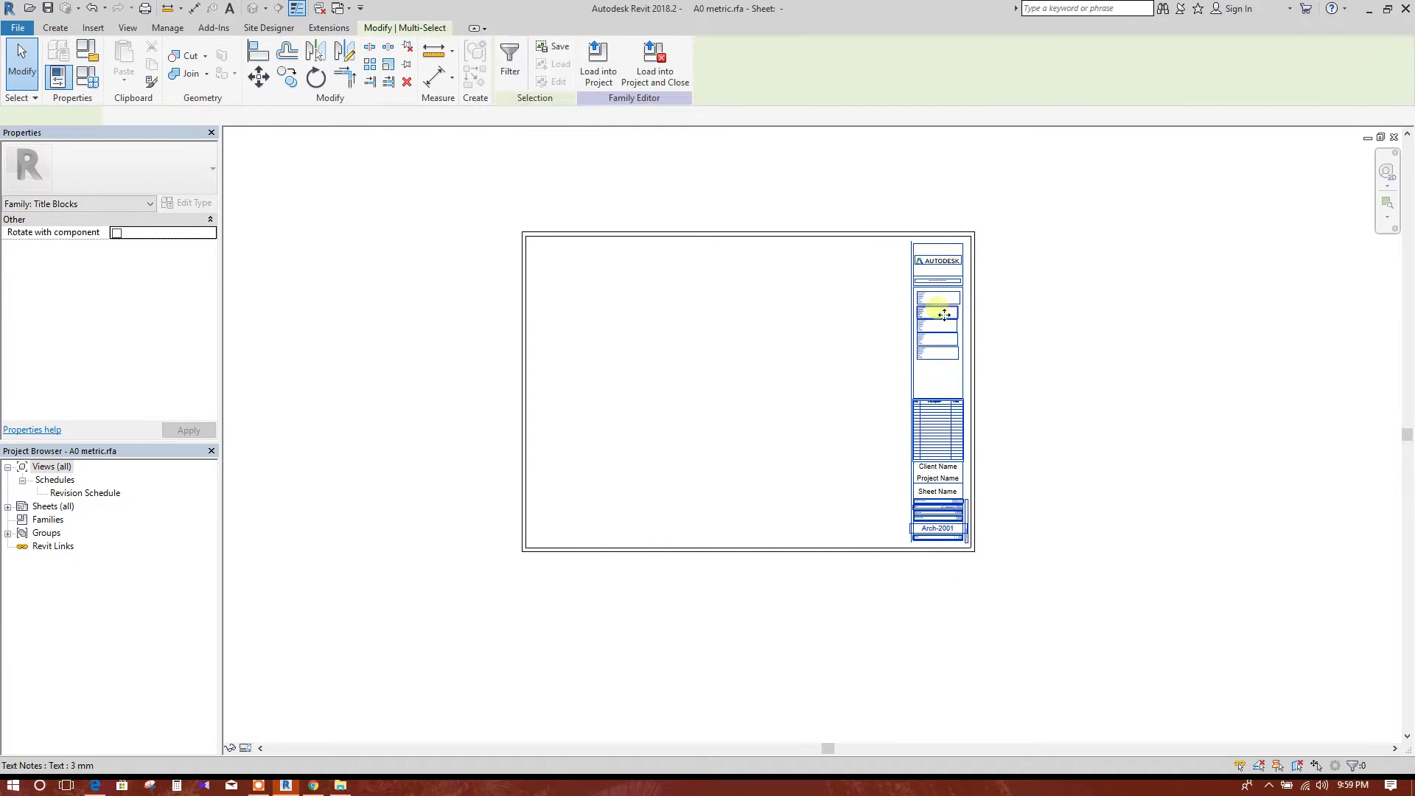
# - Move the selected right-column elements 15 mm up and clear the selection
pyautogui.scroll(1, 932, 234)
pyautogui.click(271, 76)
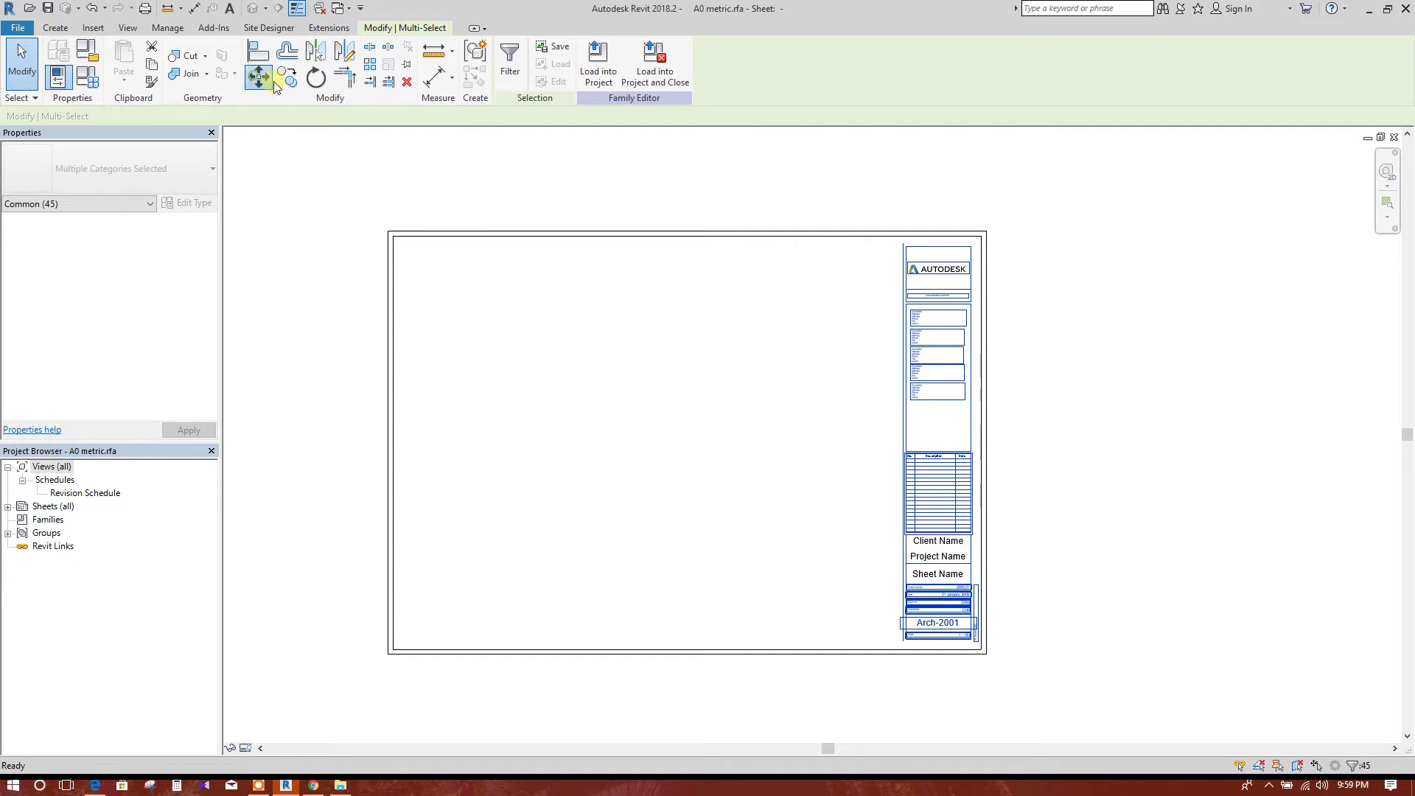
pyautogui.scroll(4, 1010, 243)
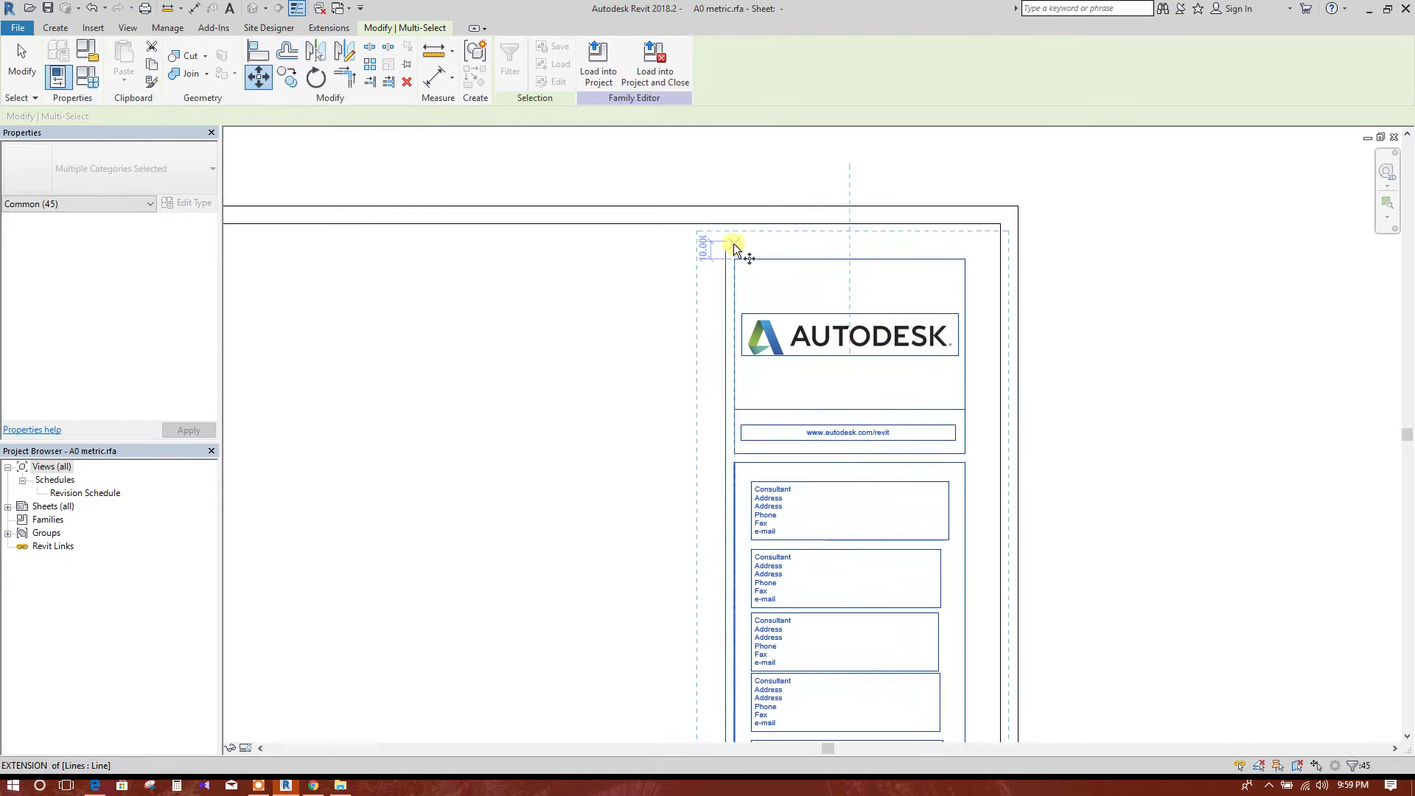
pyautogui.click(731, 246)
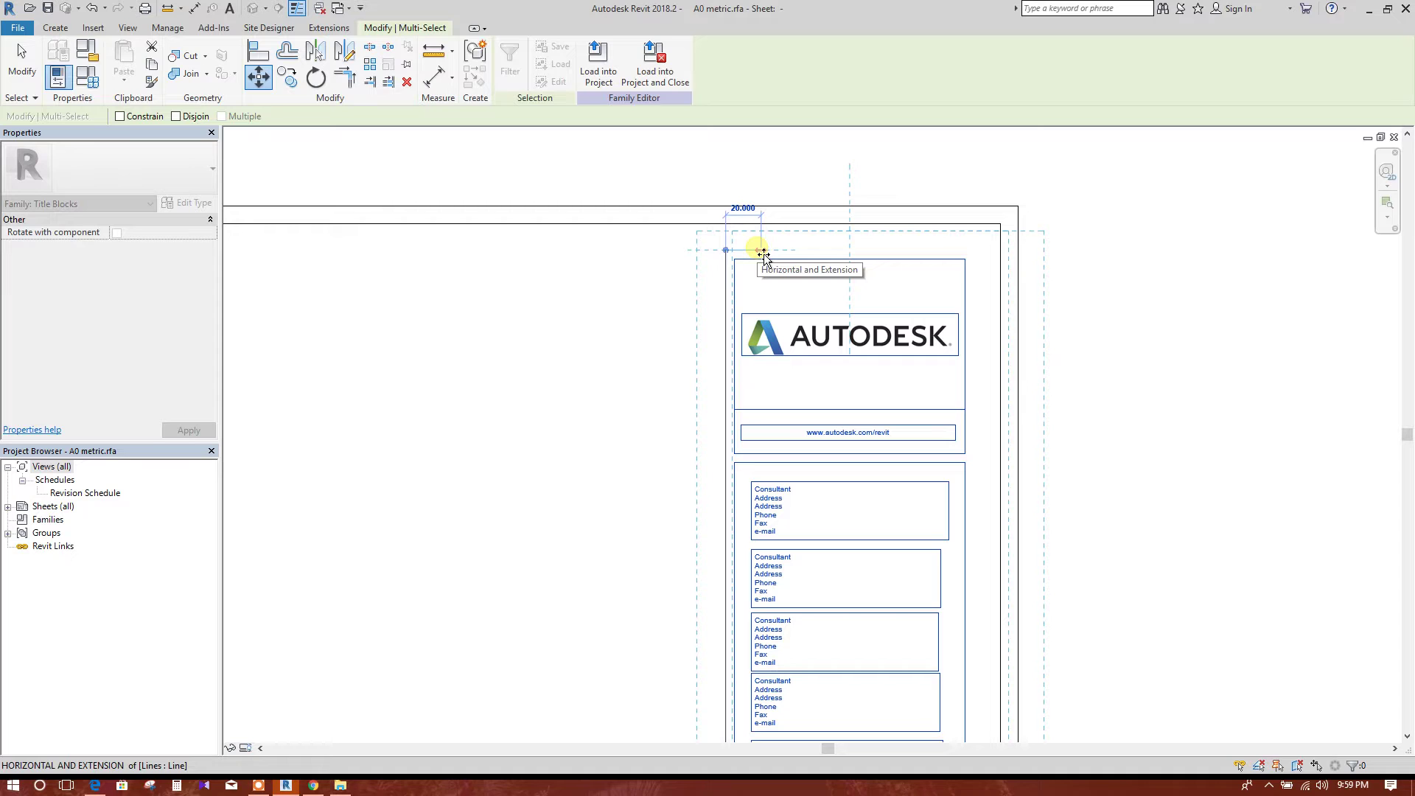
pyautogui.write('15')
pyautogui.press('Return')
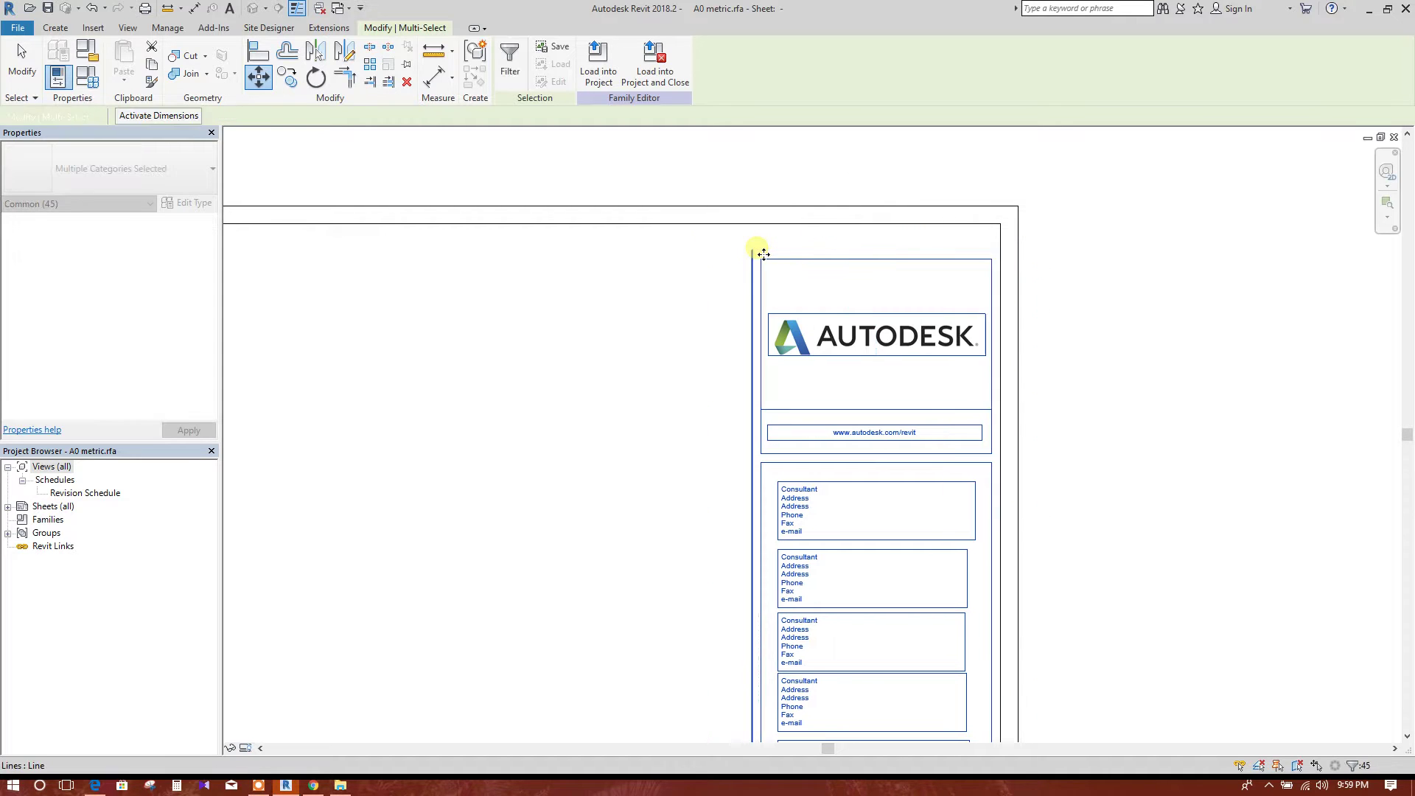
pyautogui.scroll(-1, 774, 248)
pyautogui.scroll(-2, 786, 271)
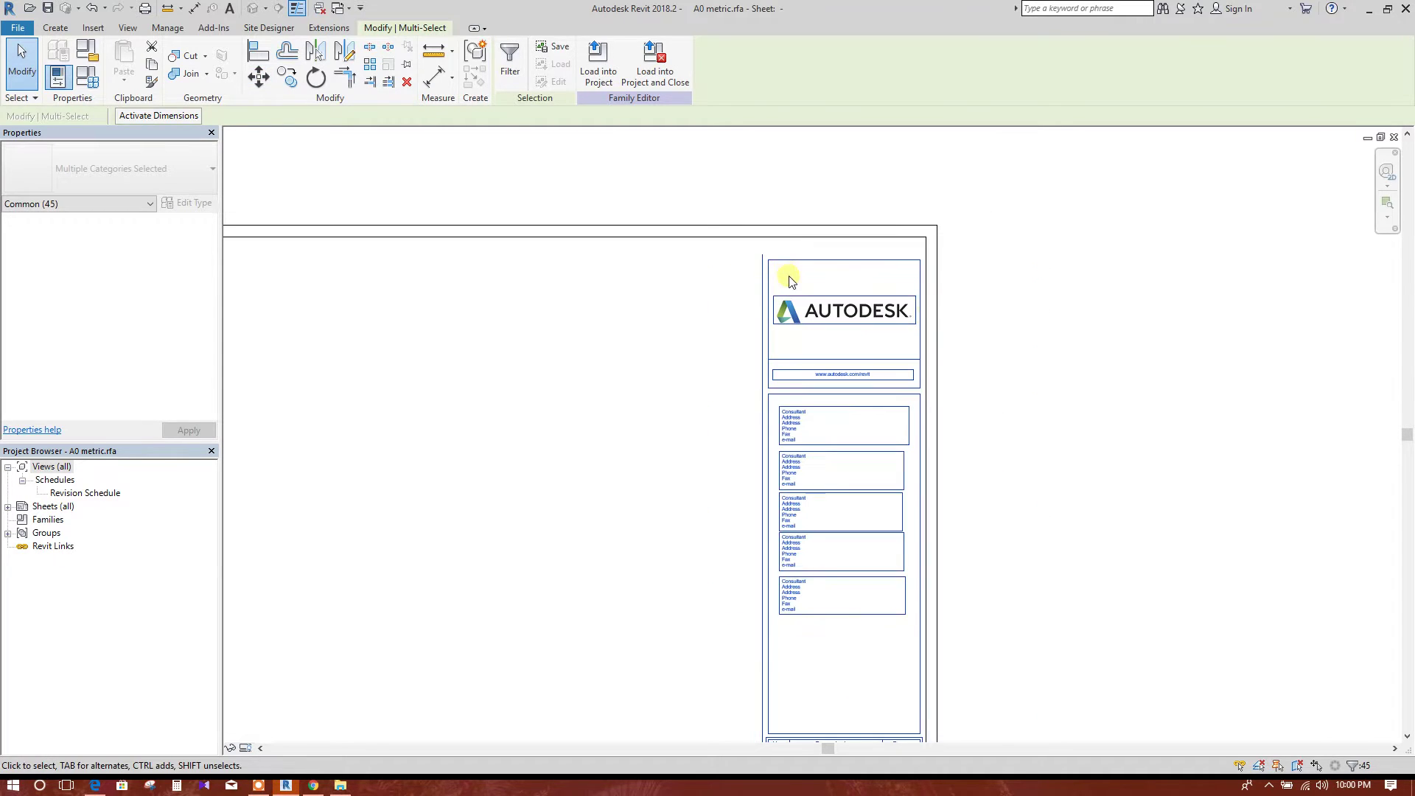
pyautogui.click(1056, 320)
pyautogui.scroll(1, 844, 299)
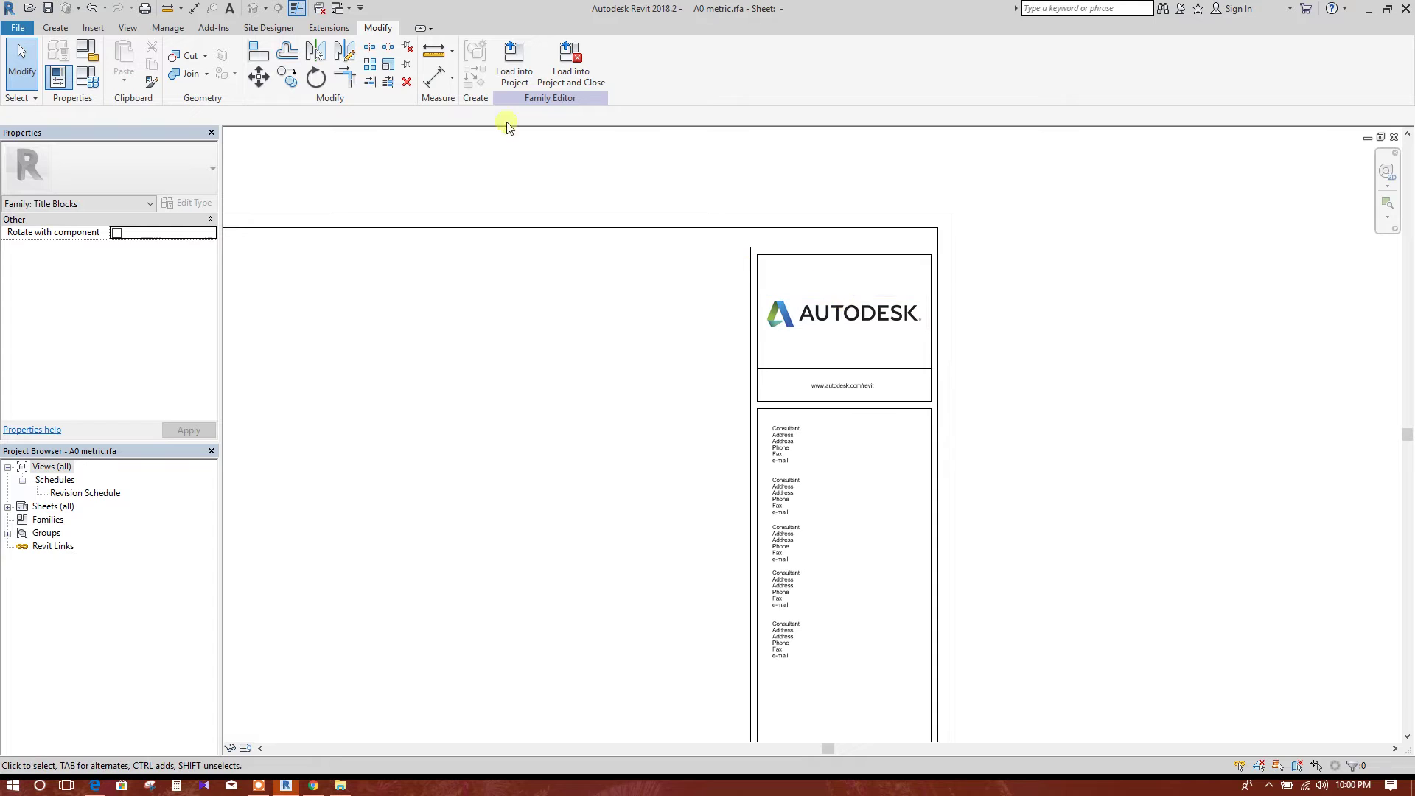
# - Extend the vertical column line to the top border and trim it and the right border at the bottom border
pyautogui.click(376, 86)
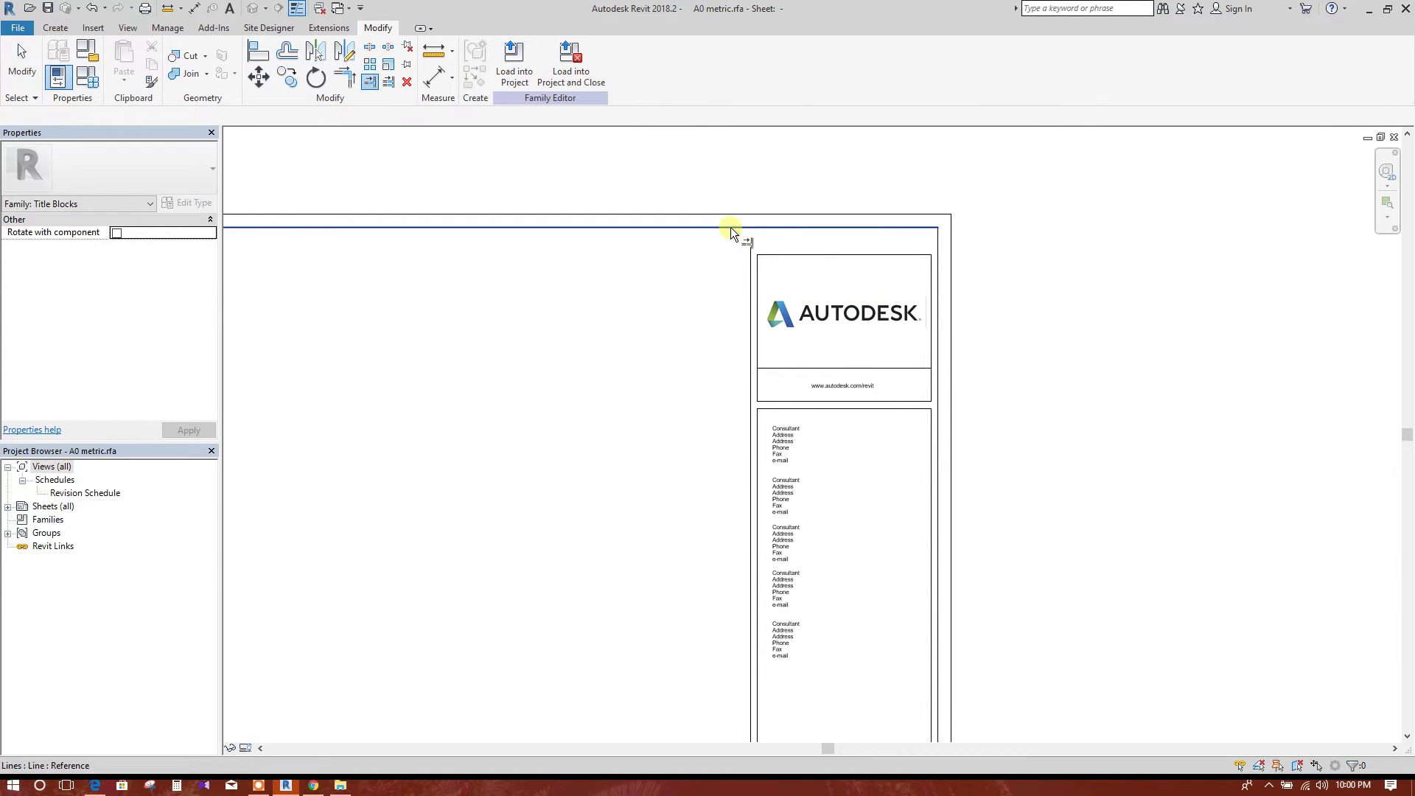
pyautogui.click(749, 254)
pyautogui.scroll(-3, 698, 293)
pyautogui.moveTo(719, 445); pyautogui.dragTo(727, 250, button='middle')
pyautogui.scroll(-1, 709, 493)
pyautogui.moveTo(709, 492); pyautogui.dragTo(738, 305, button='middle')
pyautogui.scroll(5, 744, 557)
pyautogui.click(773, 543)
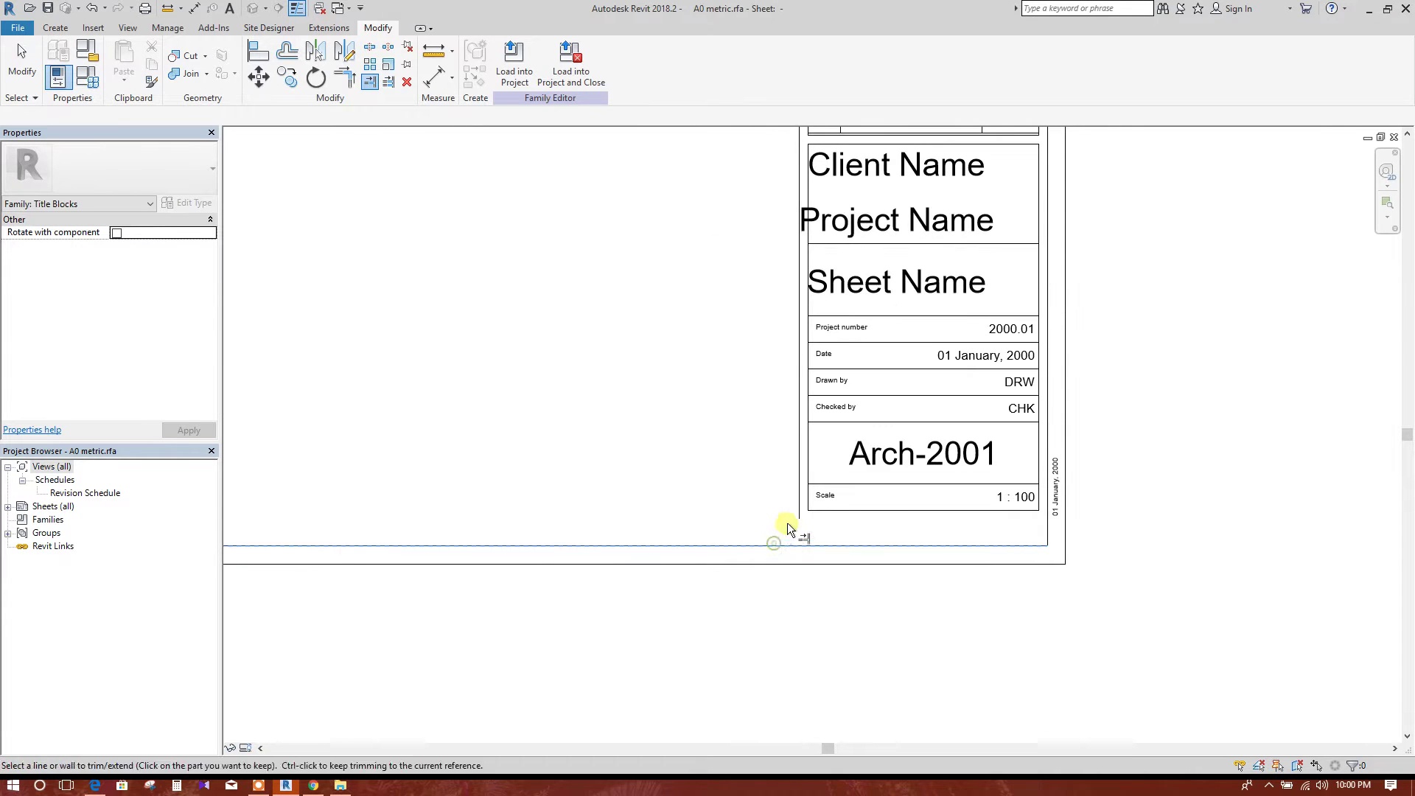
pyautogui.click(799, 515)
pyautogui.scroll(-2, 967, 565)
pyautogui.moveTo(1099, 461); pyautogui.dragTo(1085, 551, button='middle')
pyautogui.scroll(-2, 1005, 544)
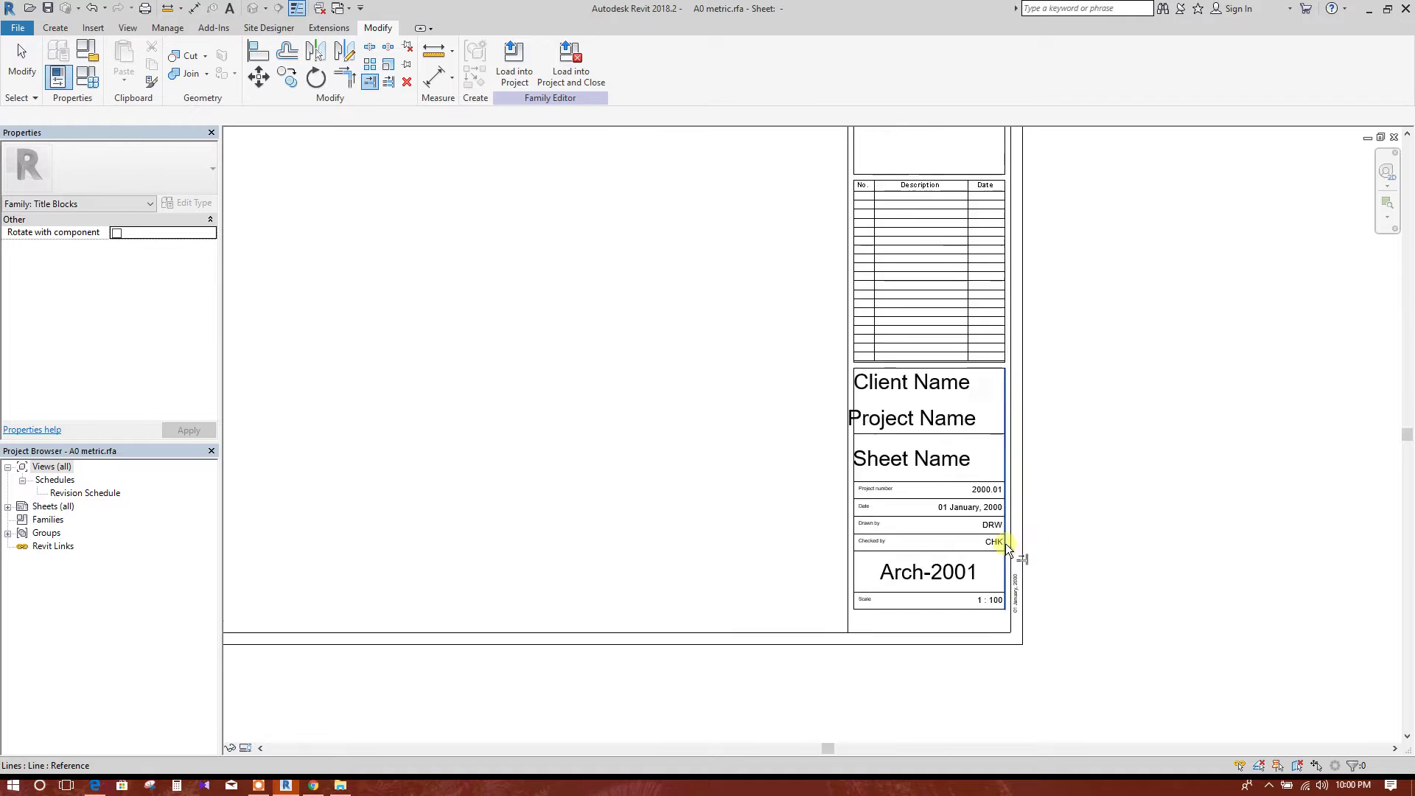
pyautogui.click(1005, 543)
pyautogui.scroll(2, 912, 439)
pyautogui.press('Escape')
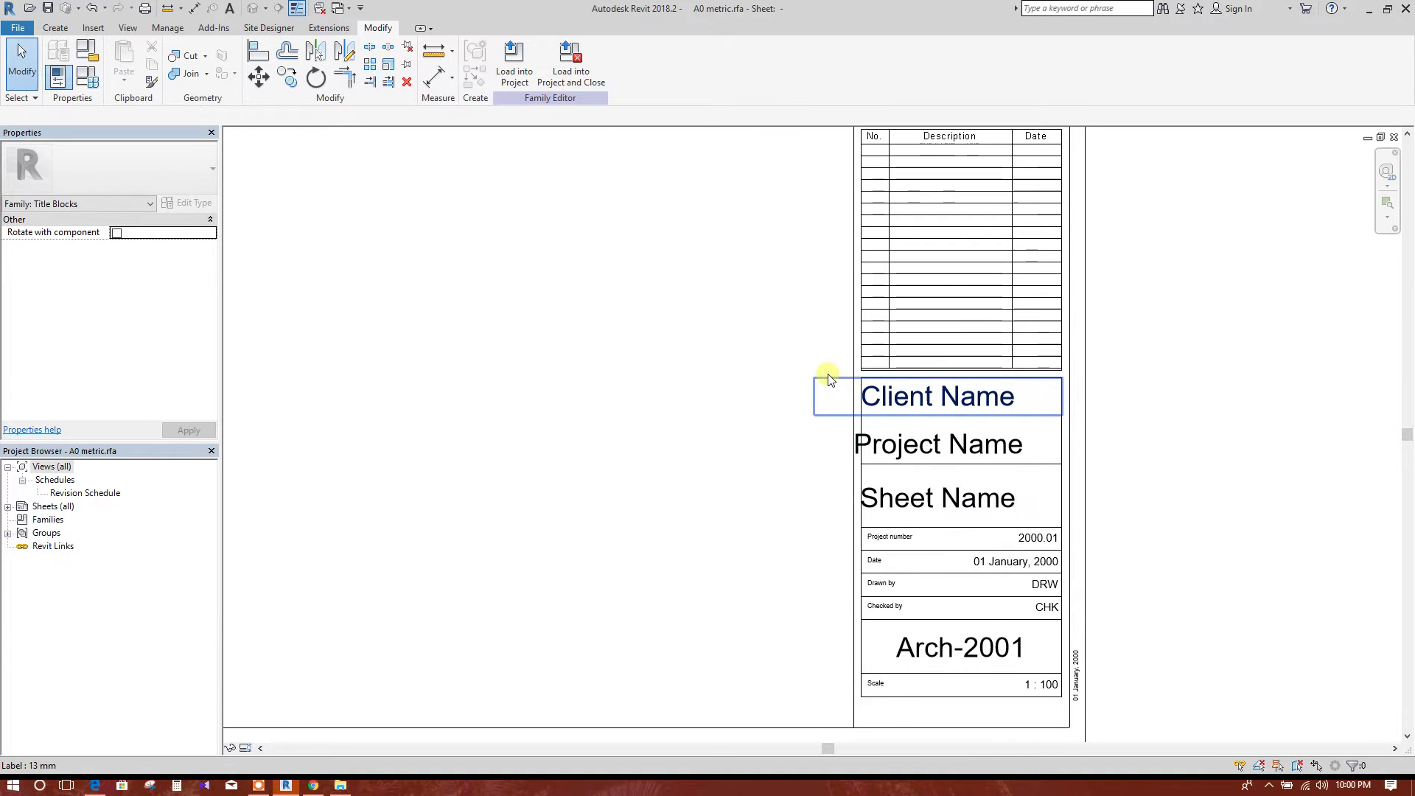
# - Move the logo and website boxes up toward the top inner border
pyautogui.scroll(-2, 825, 417)
pyautogui.moveTo(1079, 372); pyautogui.dragTo(1083, 568, button='middle')
pyautogui.moveTo(1047, 297); pyautogui.dragTo(1077, 549, button='middle')
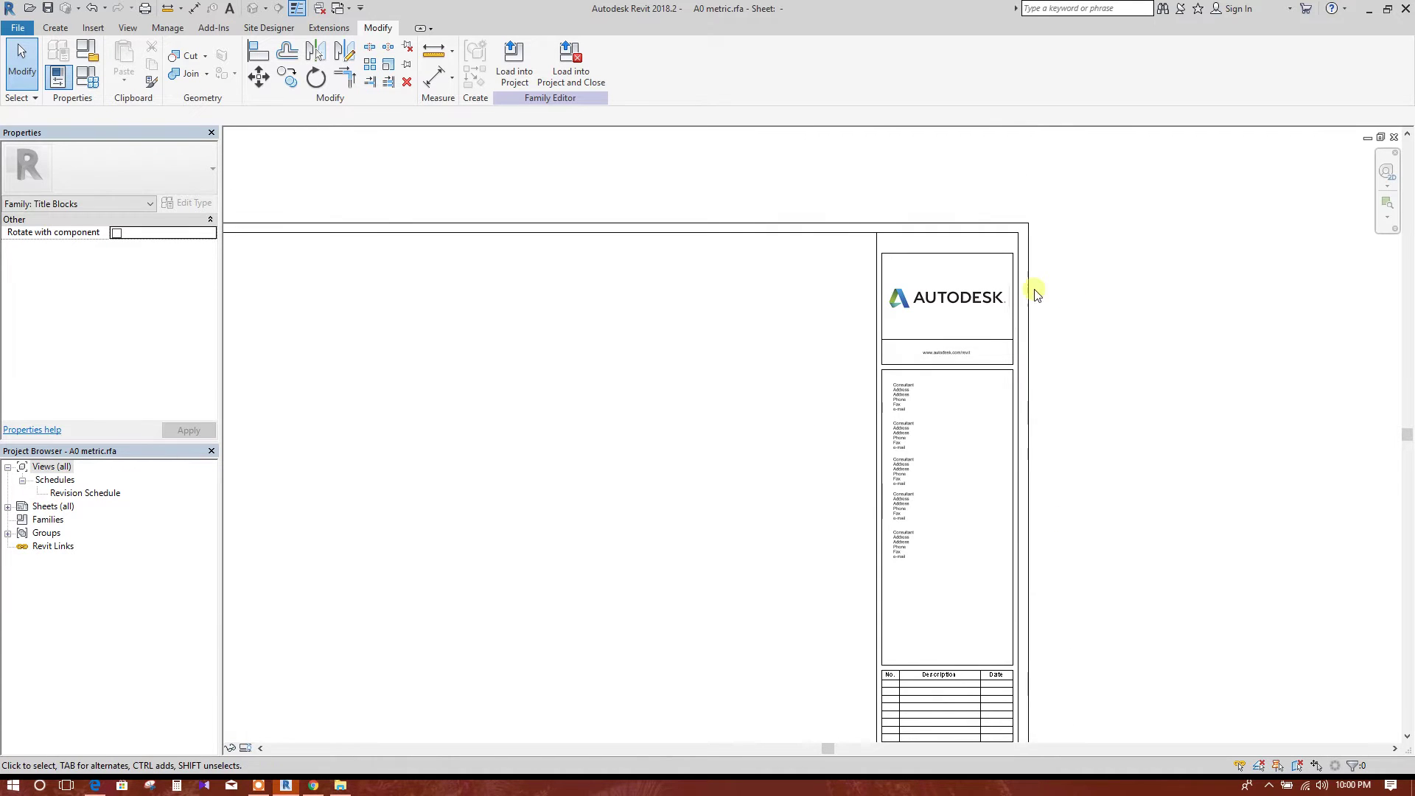
pyautogui.scroll(2, 958, 267)
pyautogui.moveTo(825, 234); pyautogui.dragTo(1095, 395)
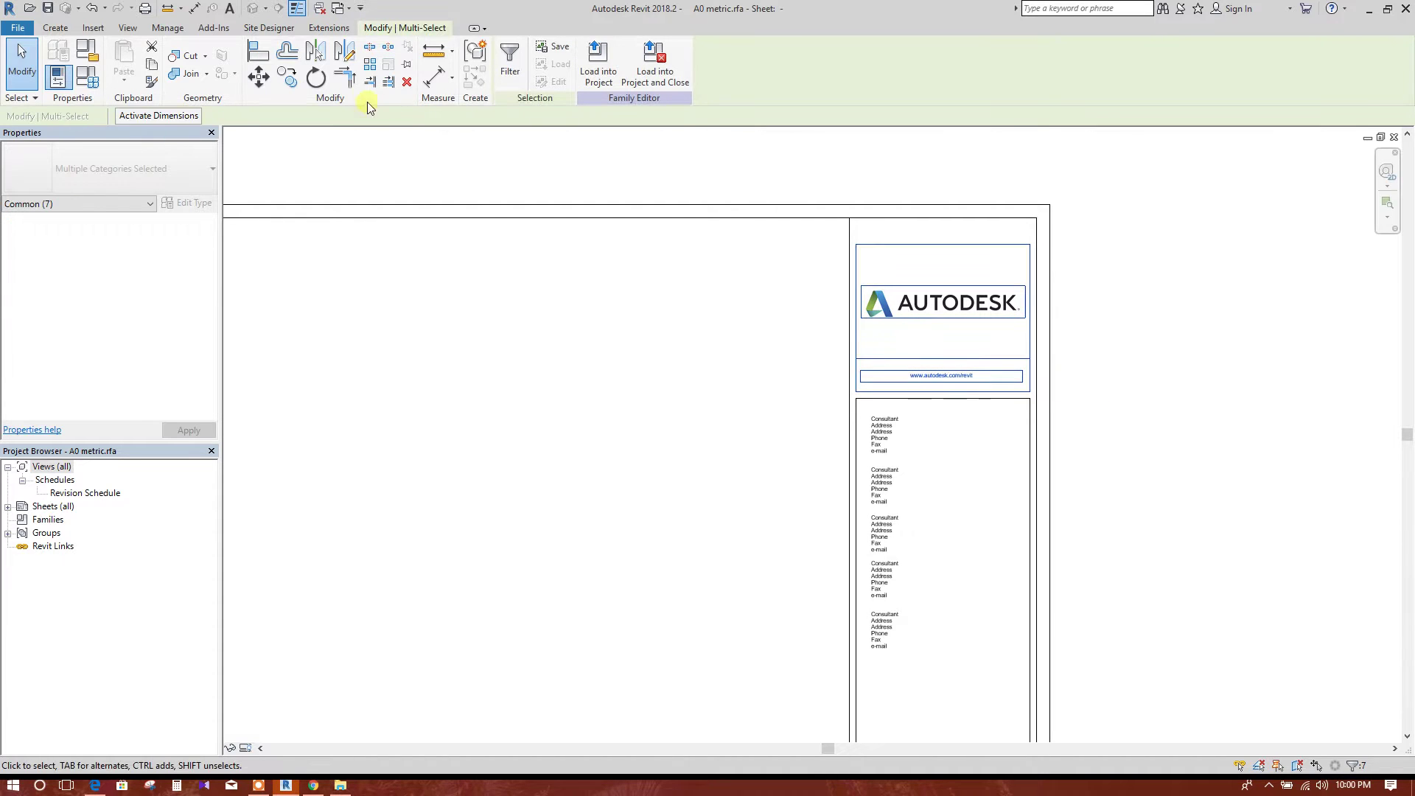
pyautogui.click(259, 76)
pyautogui.scroll(5, 851, 231)
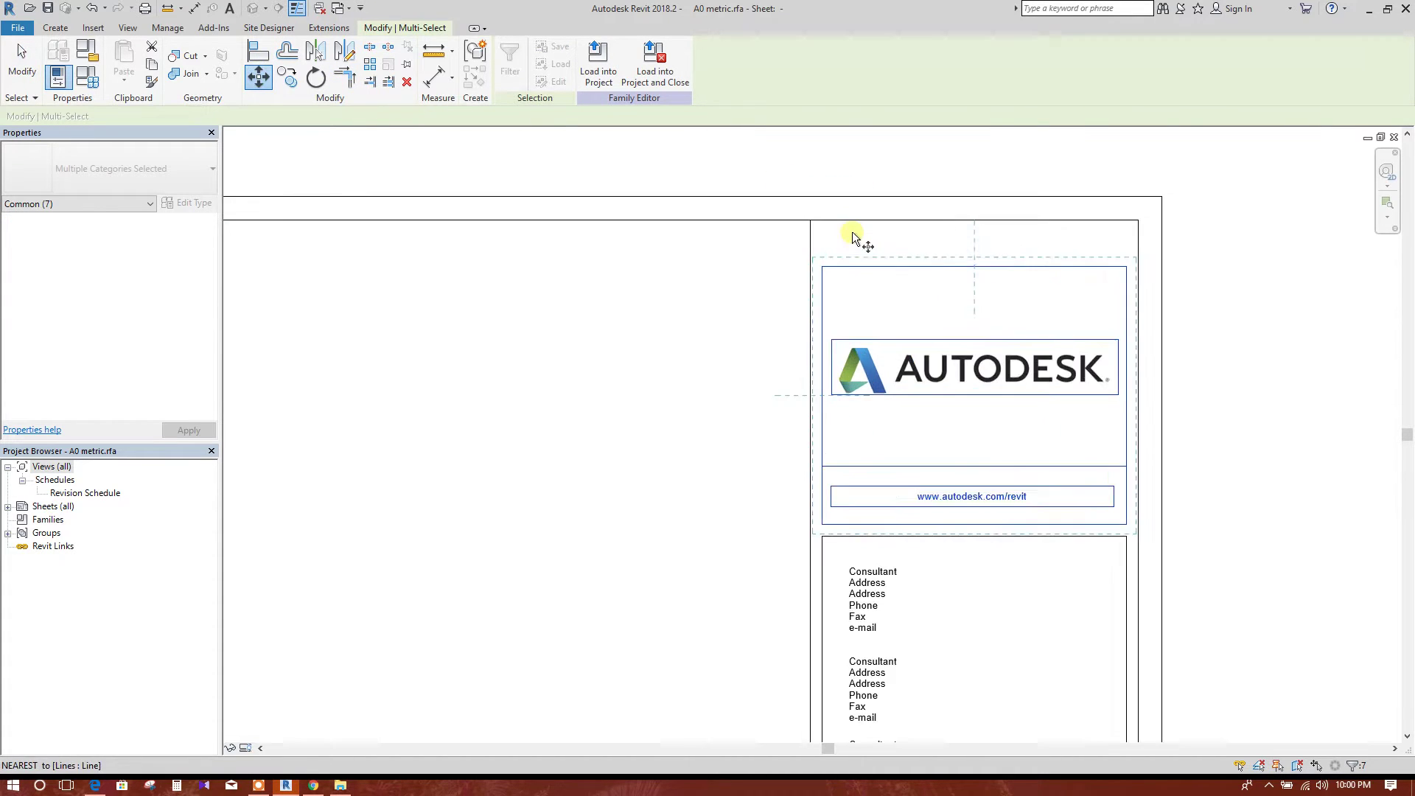
pyautogui.click(822, 272)
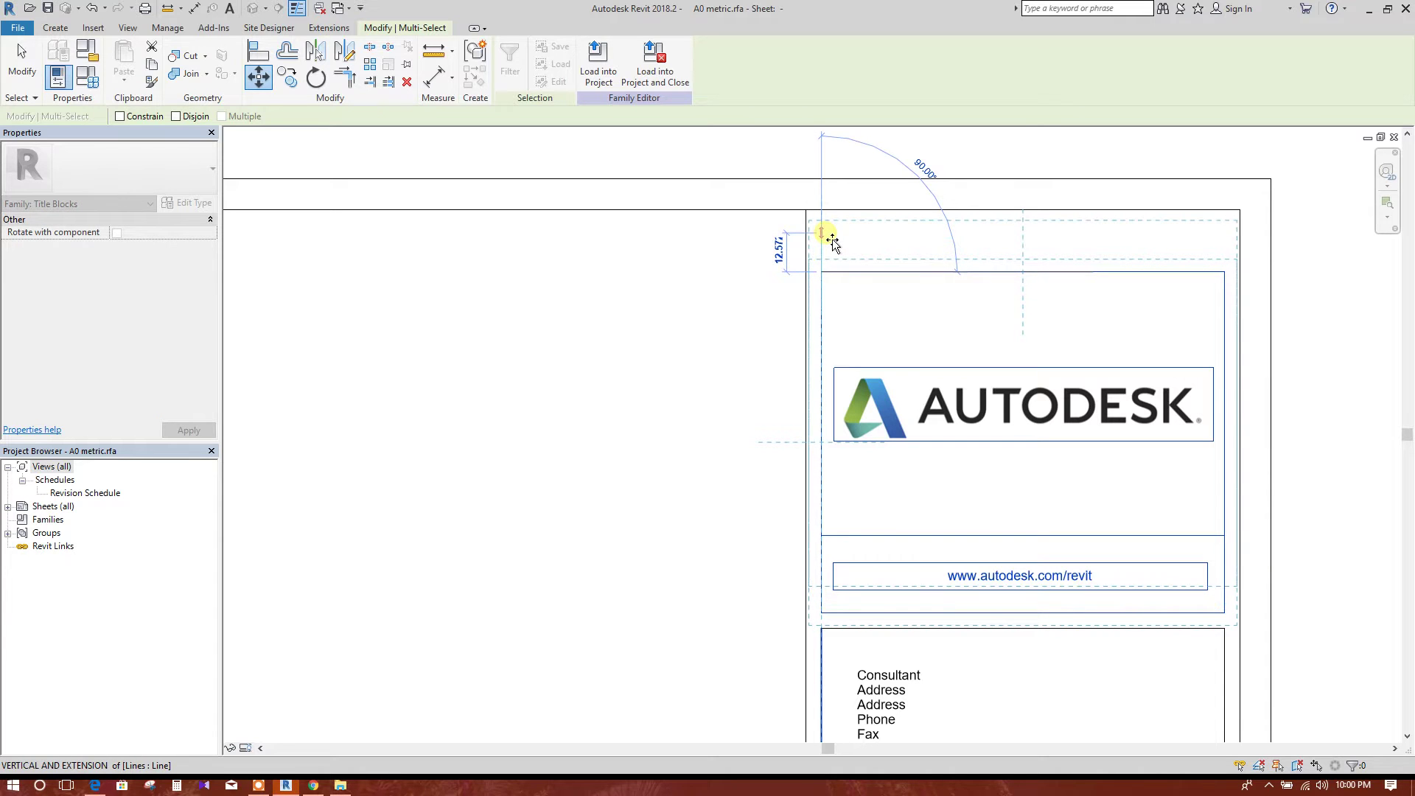
pyautogui.click(830, 232)
pyautogui.scroll(-4, 831, 295)
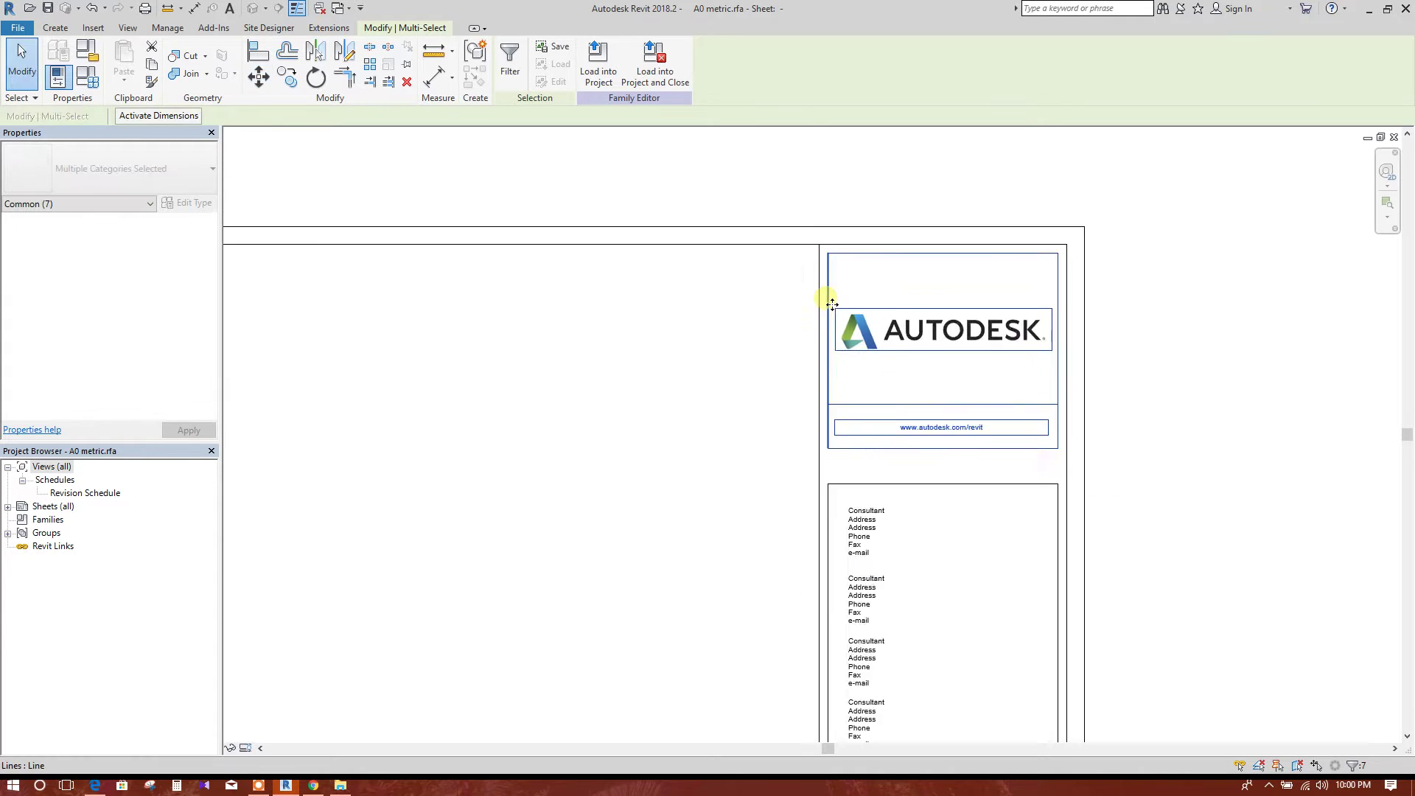
pyautogui.click(1177, 409)
pyautogui.scroll(2, 960, 420)
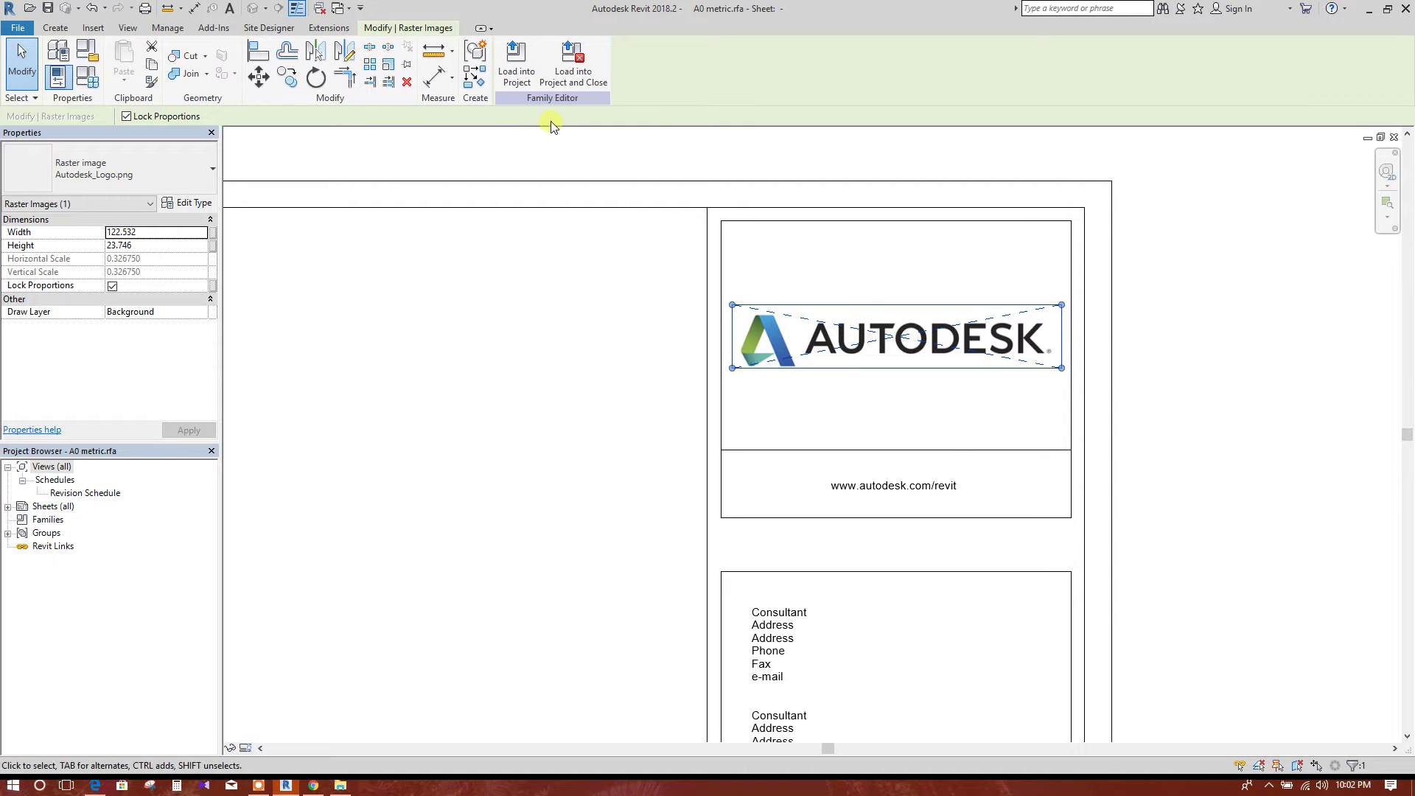
# - Delete the Autodesk logo and place DECODE LOGO1_vectorized.png on the sheet
pyautogui.press('Delete')
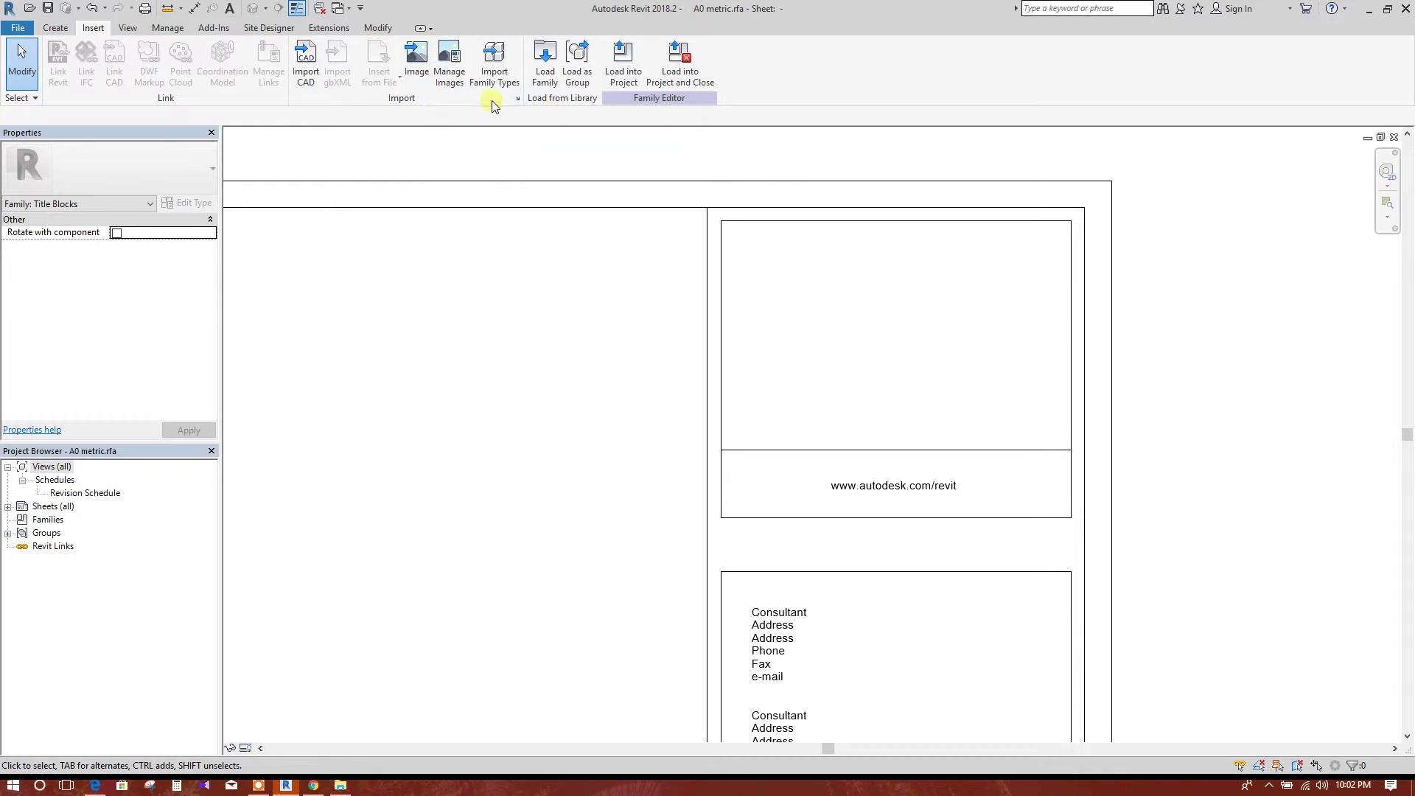
pyautogui.click(424, 77)
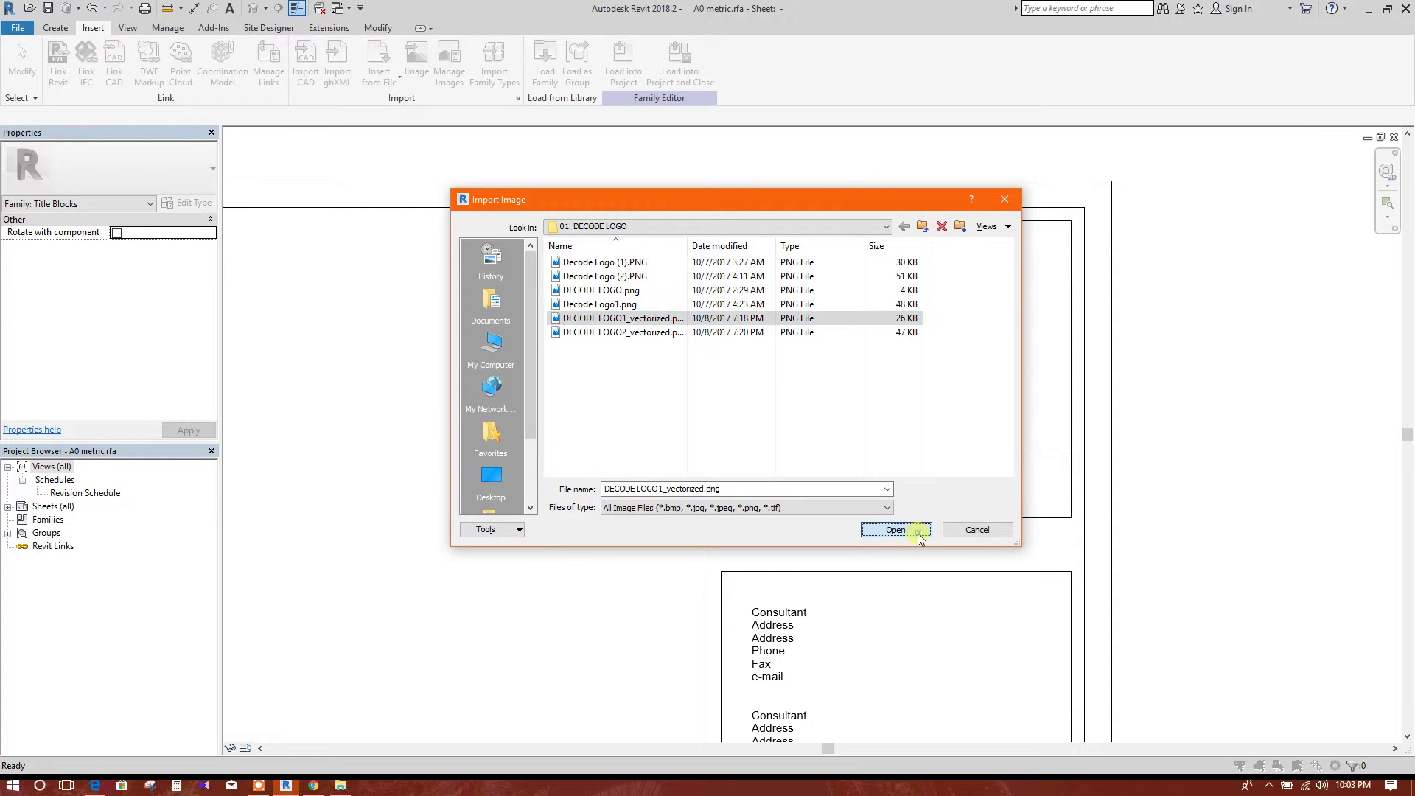
pyautogui.click(917, 529)
pyautogui.click(884, 336)
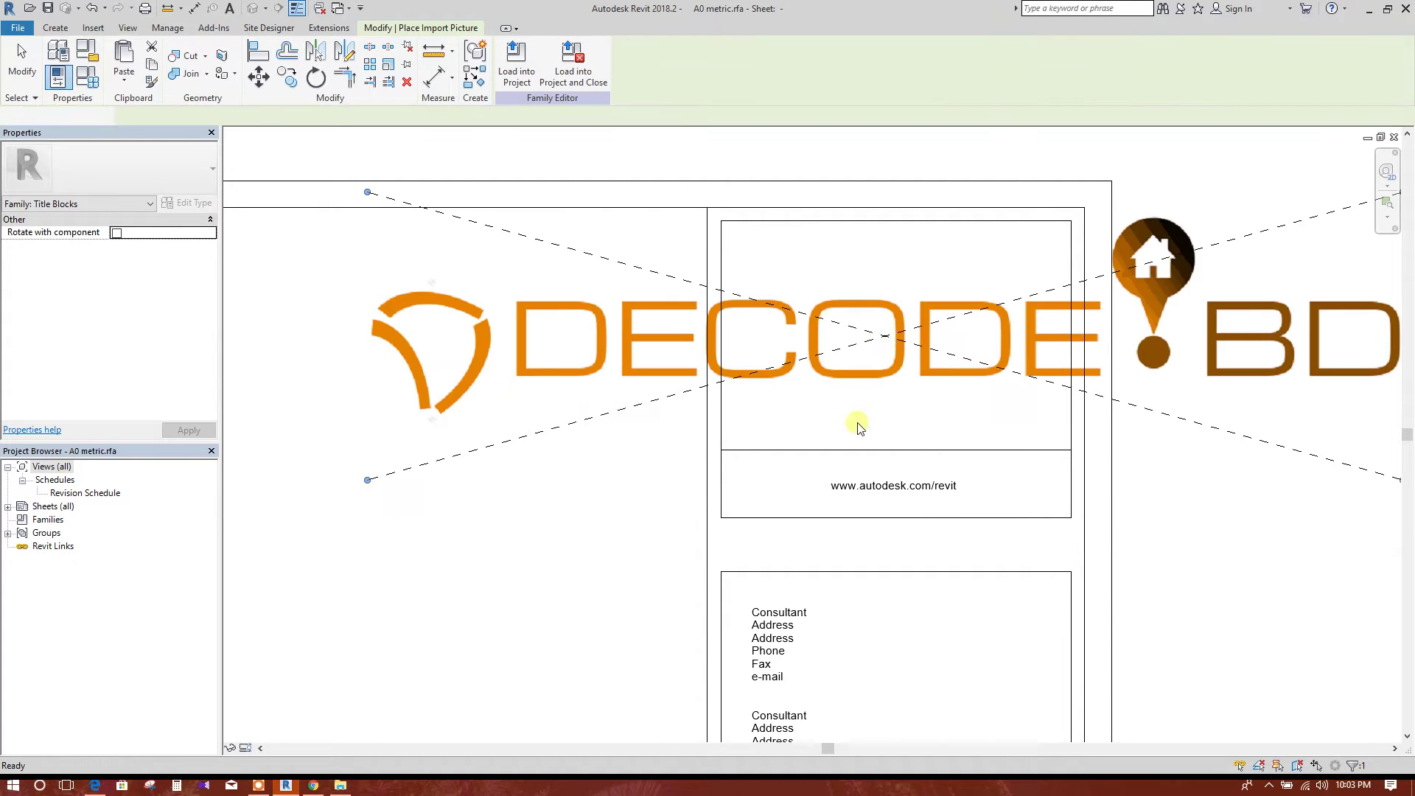
pyautogui.scroll(-3, 858, 423)
# - Shrink the DECODE BD logo and move it into the title block's top panel
pyautogui.moveTo(1127, 309); pyautogui.dragTo(913, 362)
pyautogui.moveTo(742, 372); pyautogui.dragTo(836, 338)
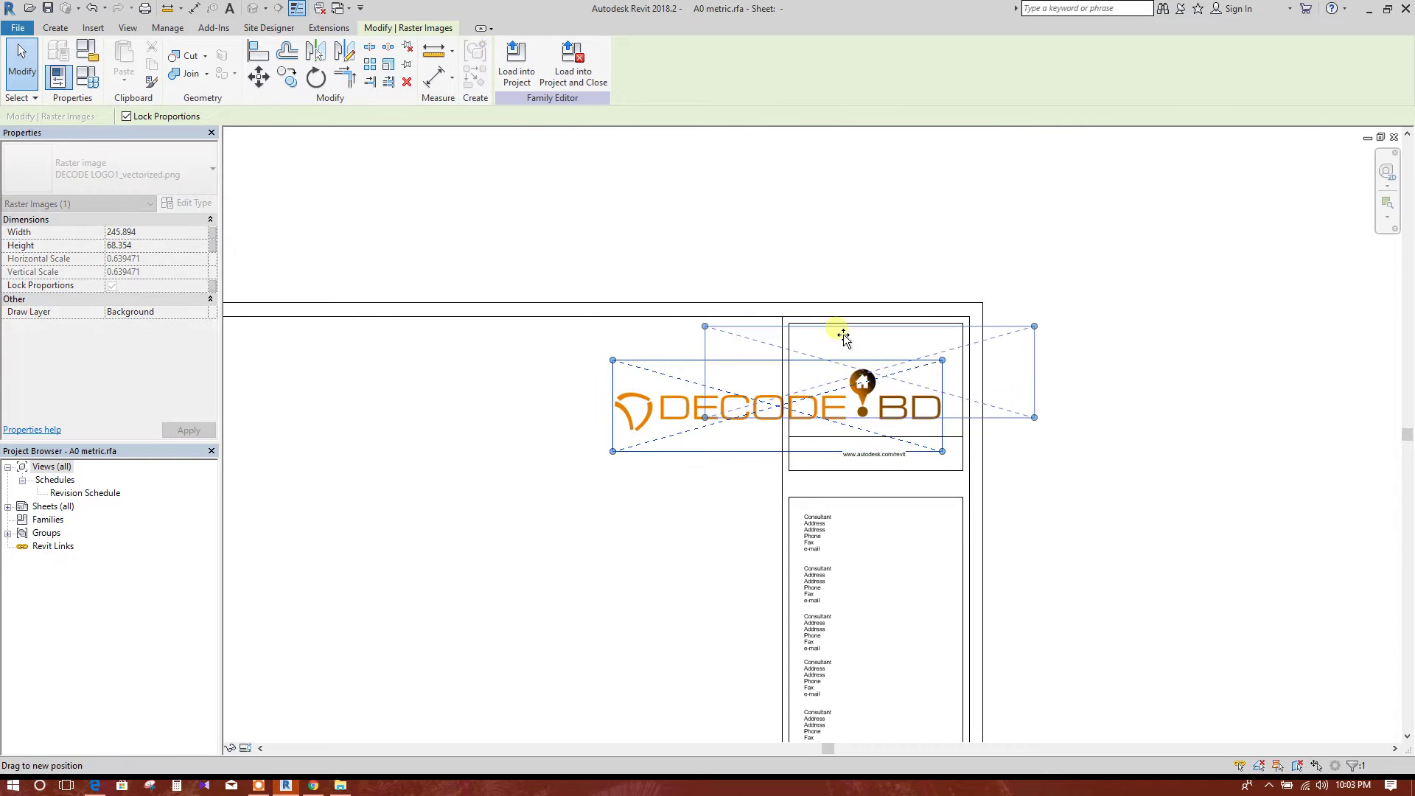
pyautogui.moveTo(705, 417); pyautogui.dragTo(804, 416)
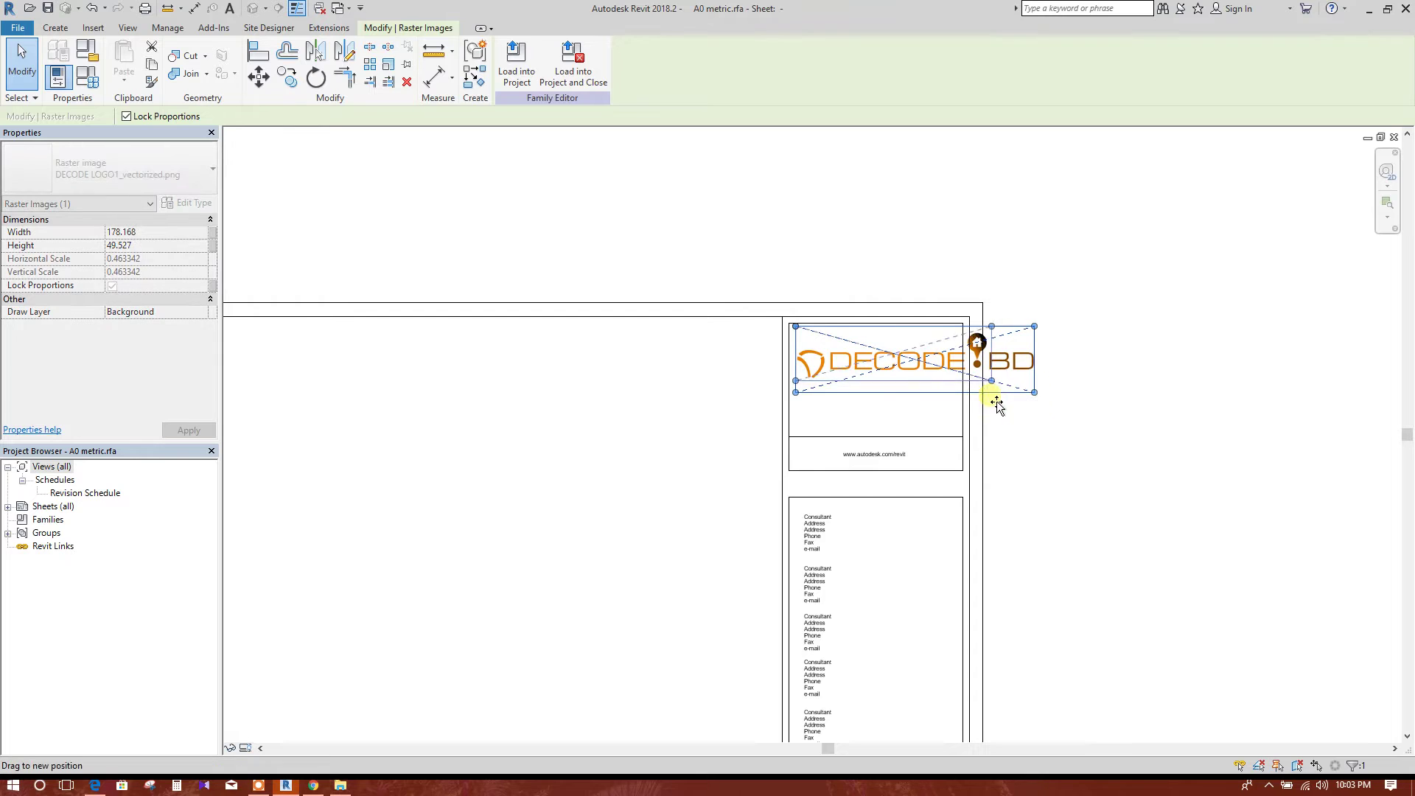
pyautogui.moveTo(987, 379); pyautogui.dragTo(945, 393)
pyautogui.scroll(3, 915, 386)
pyautogui.click(915, 387)
# - Enlarge the DECODE BD logo to about 123 wide so it spans the panel's width
pyautogui.scroll(1, 897, 394)
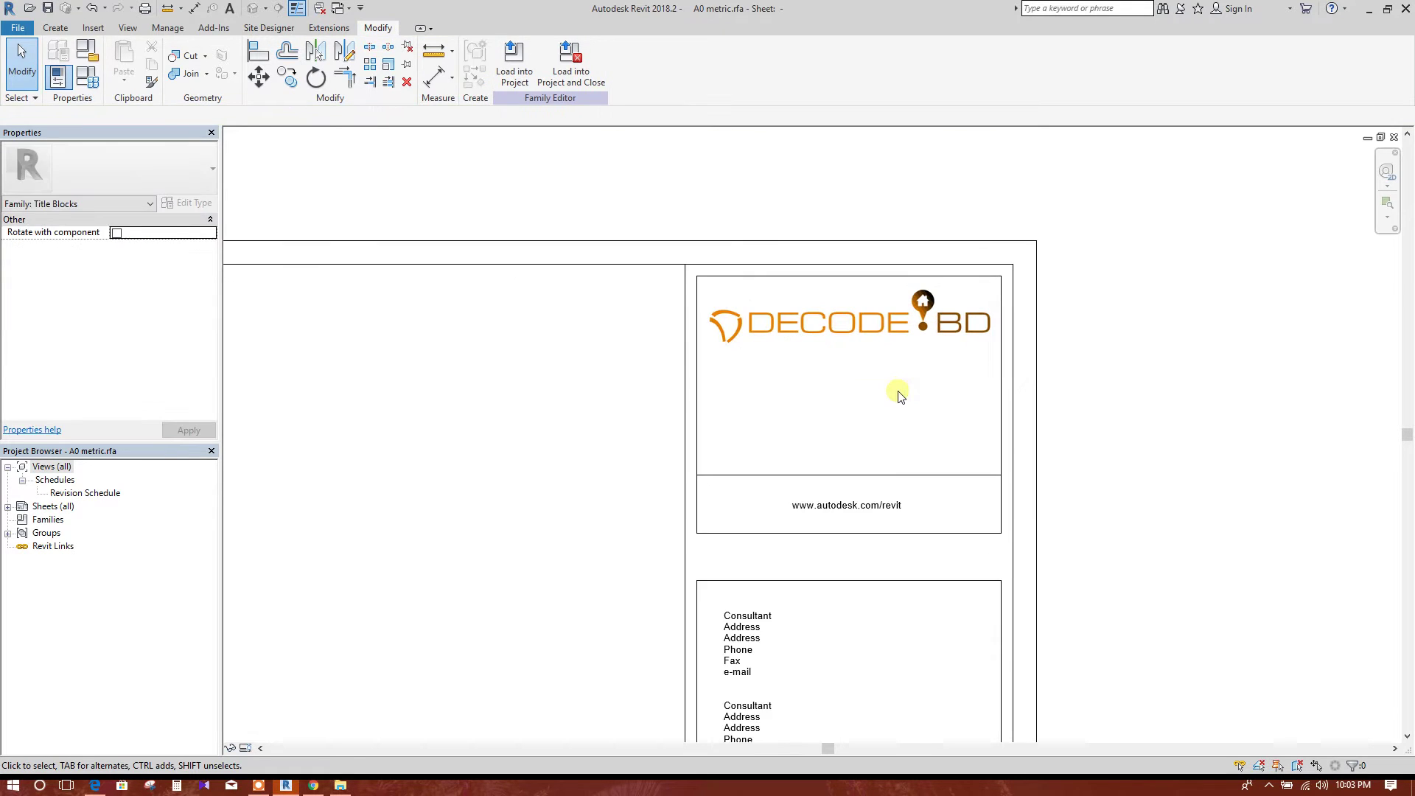
pyautogui.moveTo(897, 395); pyautogui.dragTo(902, 422, button='middle')
pyautogui.click(917, 376)
pyautogui.click(1105, 395)
pyautogui.scroll(-1, 951, 431)
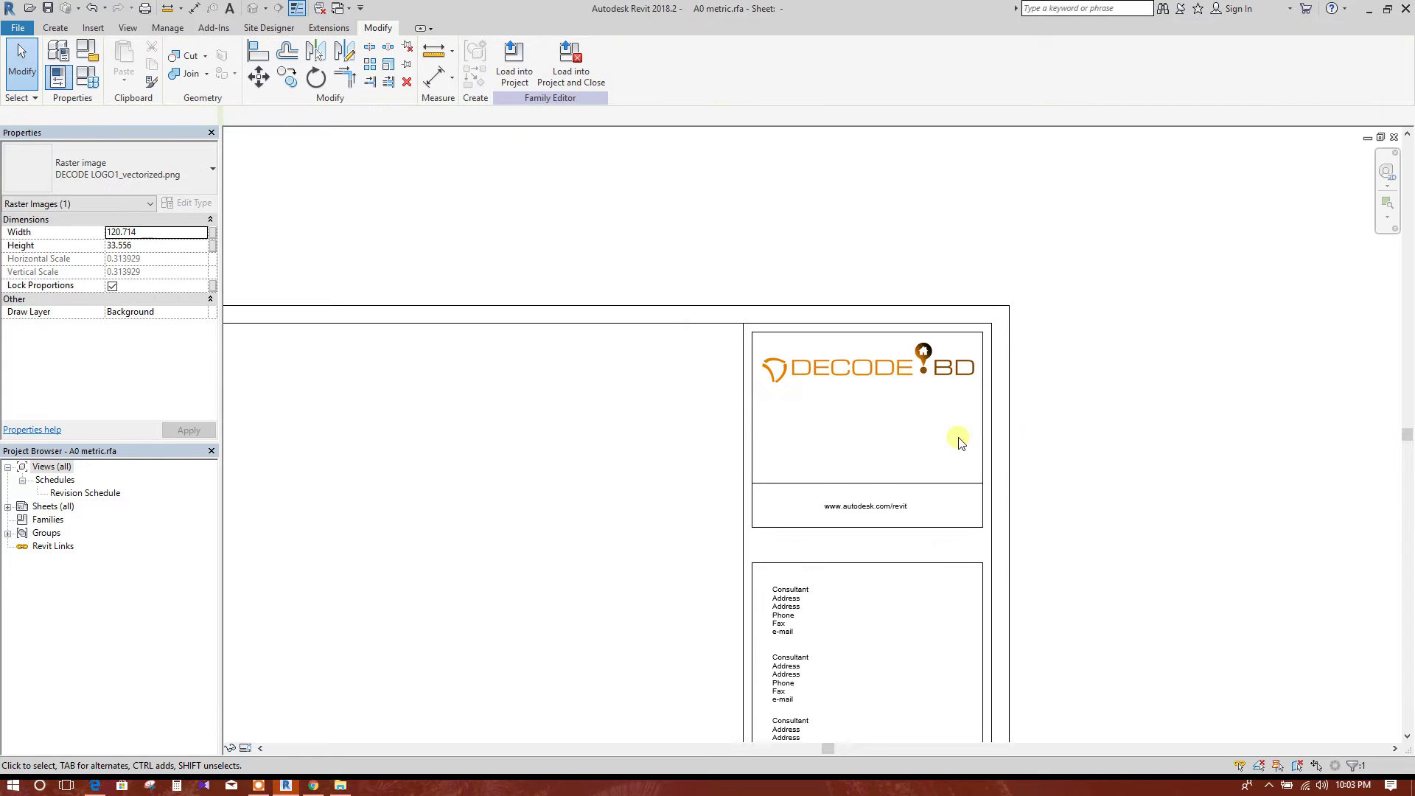
pyautogui.click(884, 366)
pyautogui.scroll(3, 902, 401)
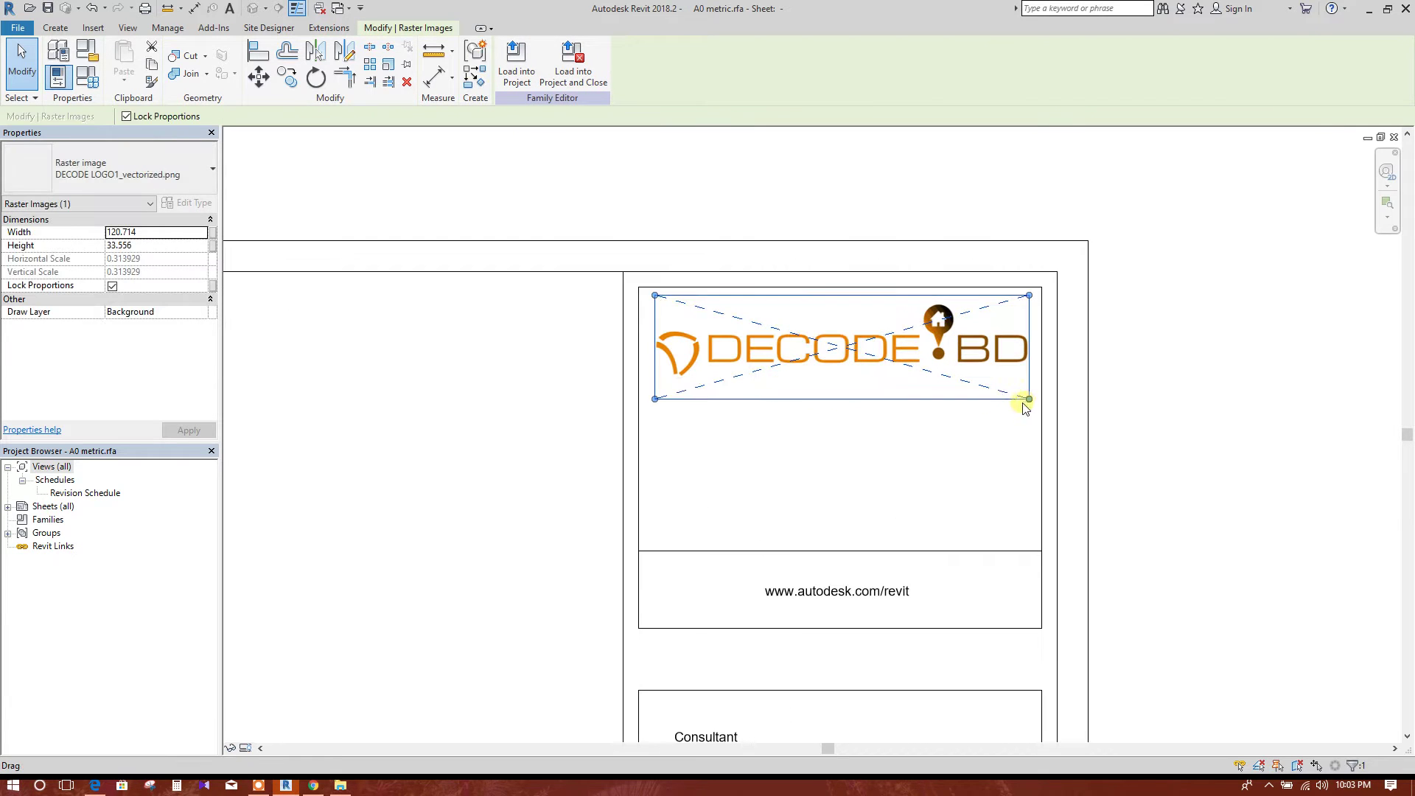
pyautogui.moveTo(1029, 399); pyautogui.dragTo(1039, 402)
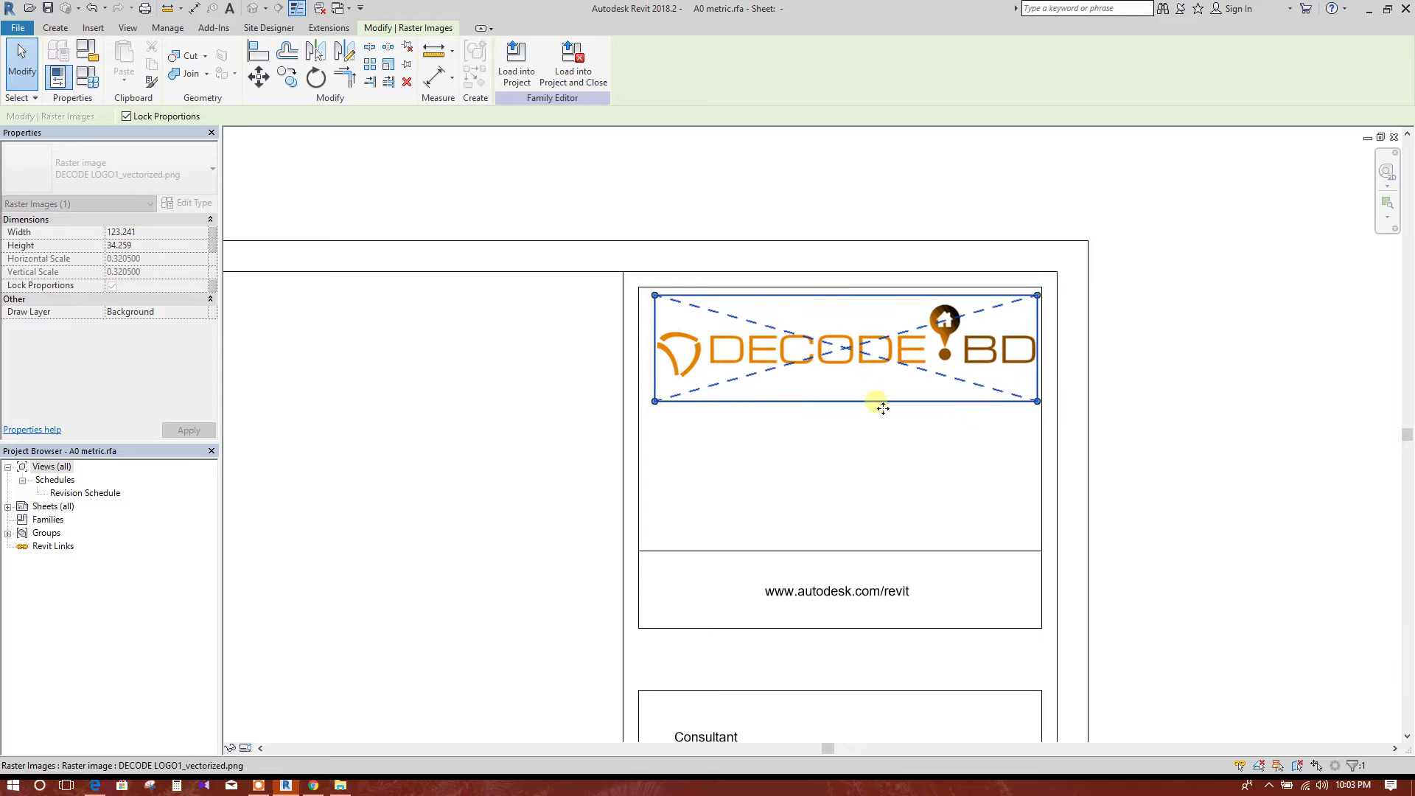
pyautogui.scroll(2, 734, 404)
pyautogui.moveTo(628, 401); pyautogui.dragTo(611, 407)
pyautogui.click(888, 477)
pyautogui.scroll(-1, 809, 427)
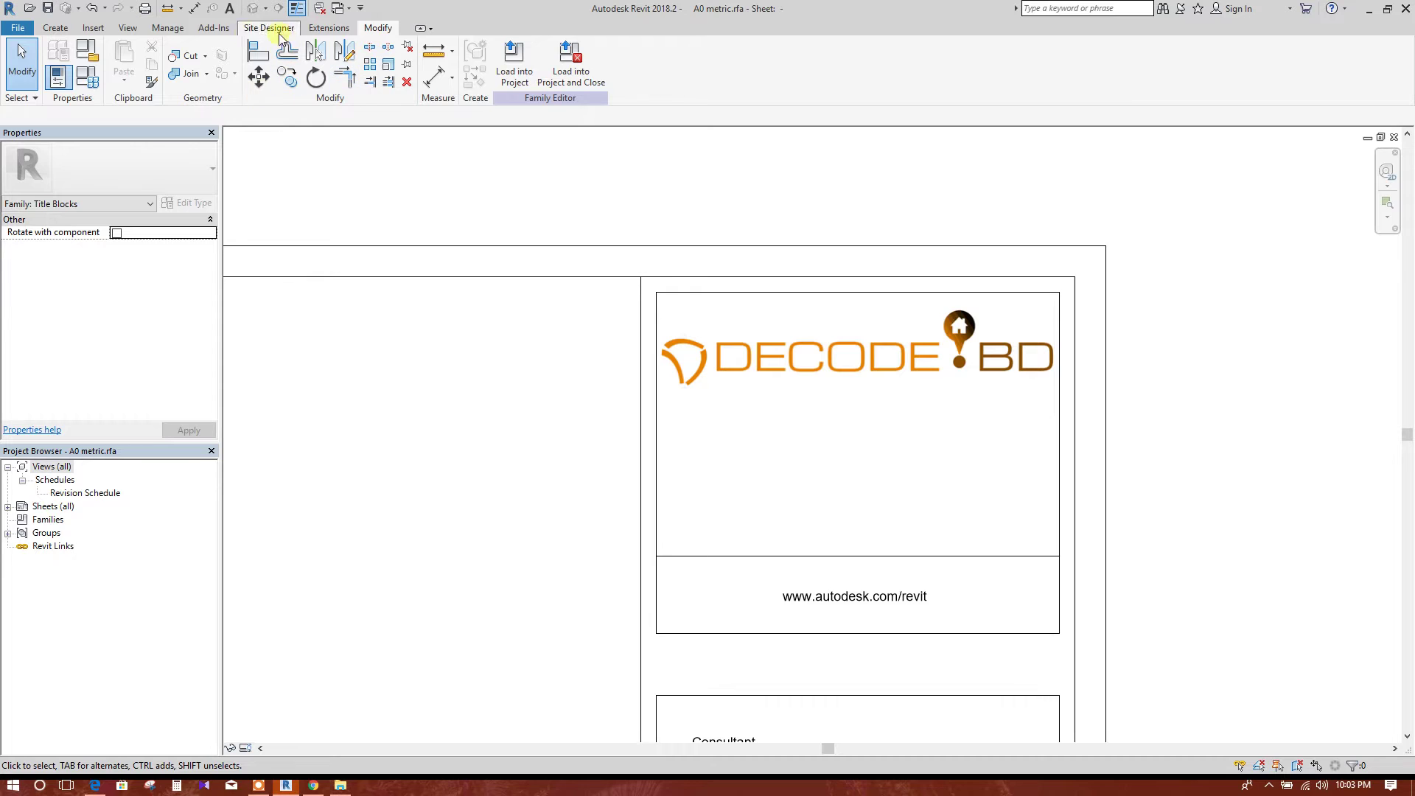
# - Insert the image DECODE LOGO2_vectorized.png and place it on the sheet
pyautogui.click(93, 27)
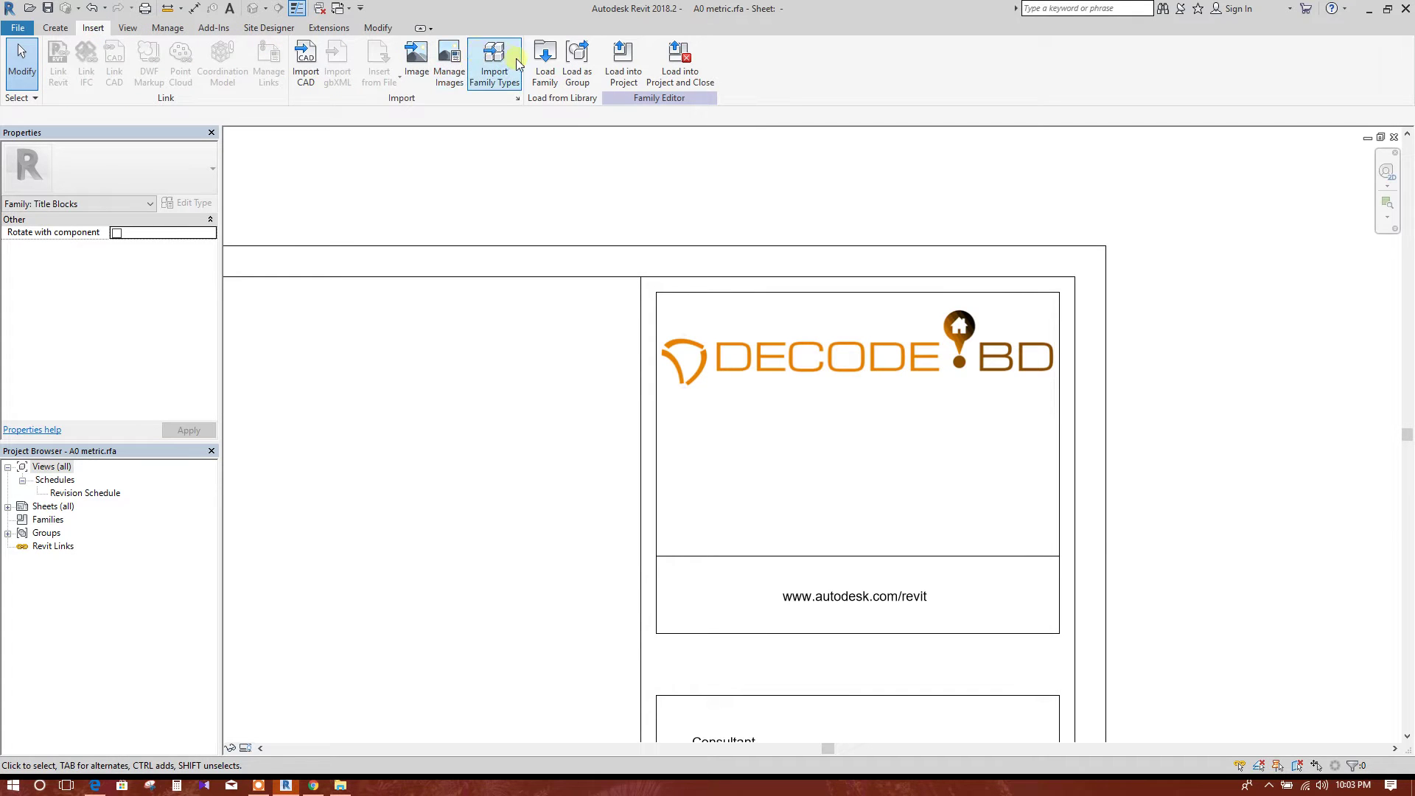
pyautogui.click(545, 65)
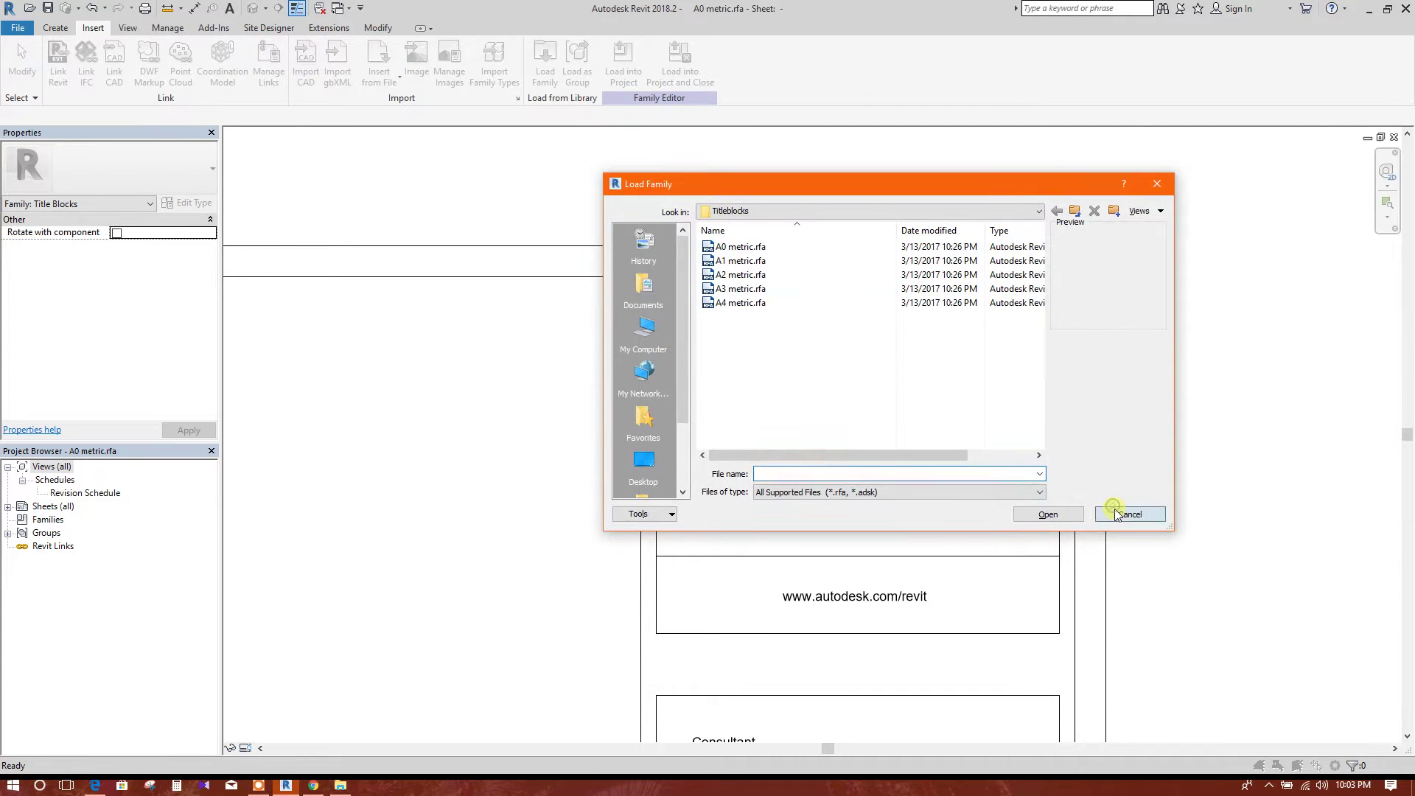
pyautogui.click(1117, 514)
pyautogui.click(416, 63)
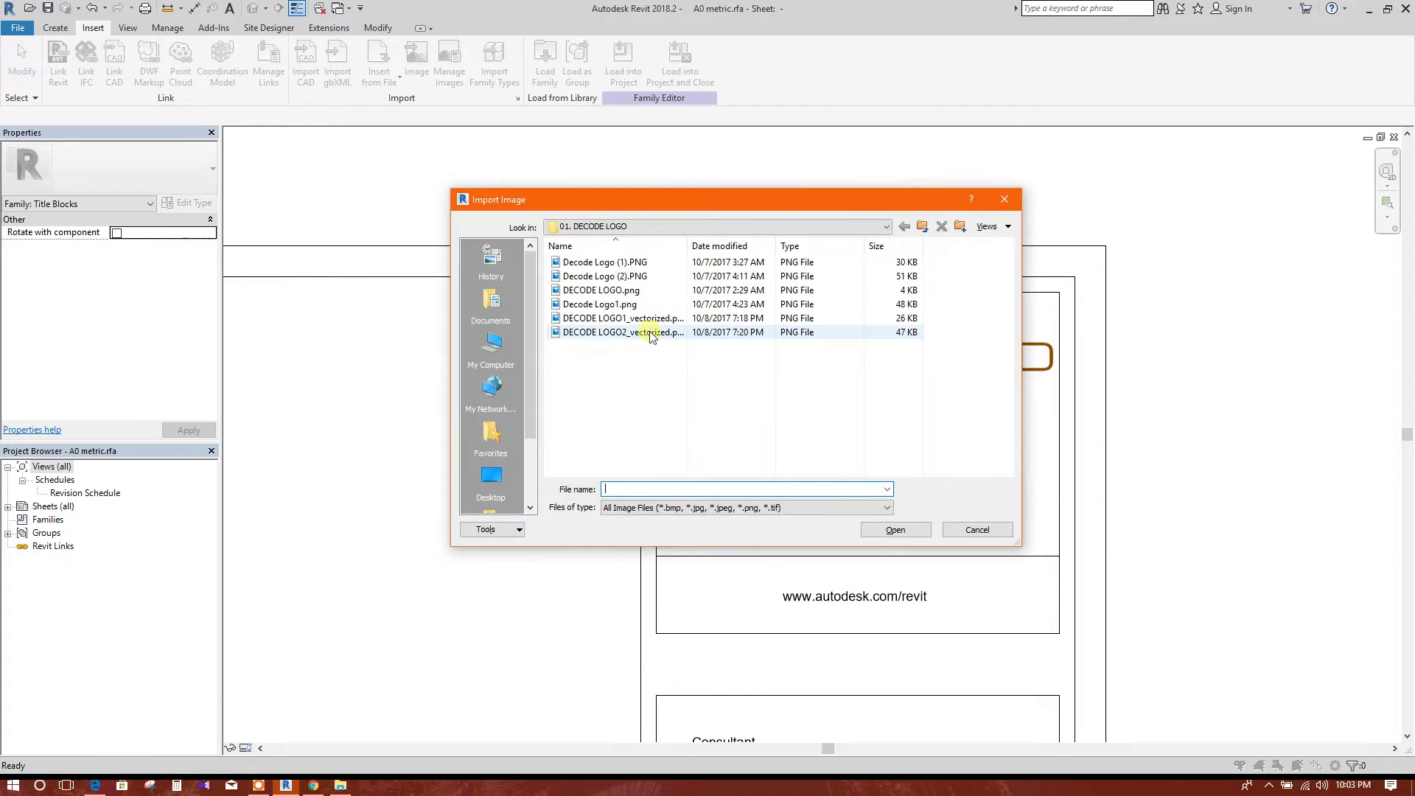
pyautogui.click(651, 332)
pyautogui.click(895, 529)
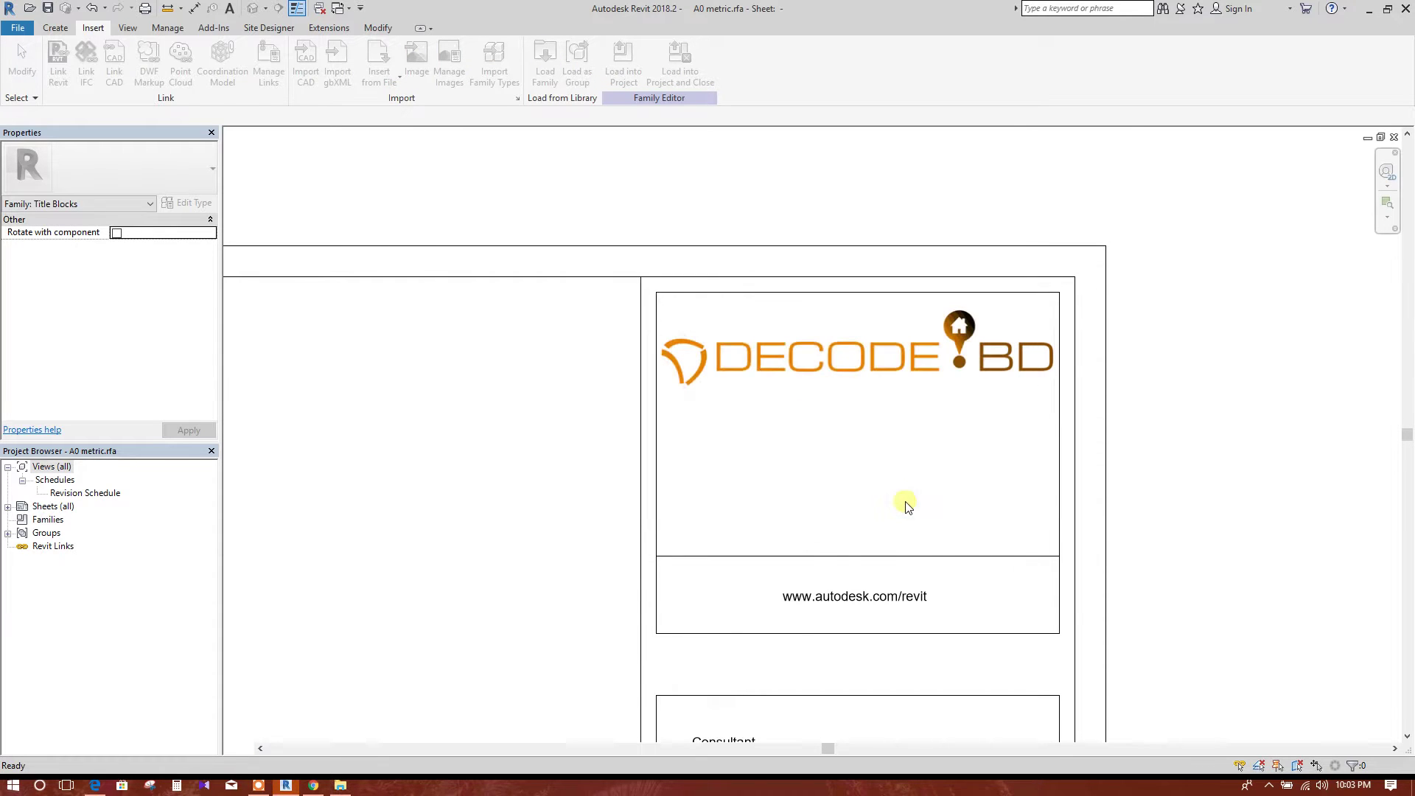
pyautogui.click(899, 458)
# - Shrink the D!B logo to about 59.565 wide and move it under the DECODE BD logo
pyautogui.scroll(-2, 899, 459)
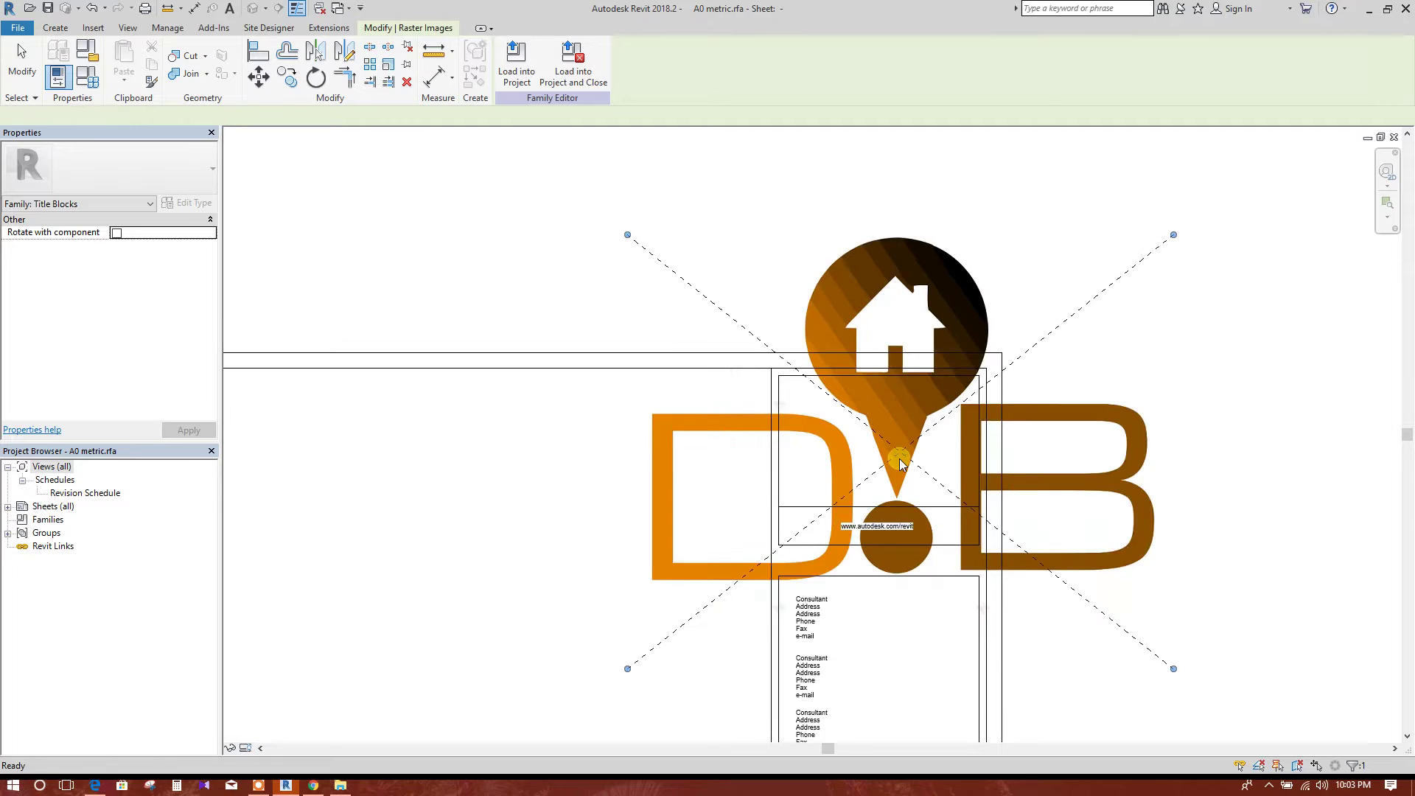
pyautogui.scroll(-1, 899, 458)
pyautogui.moveTo(1106, 290); pyautogui.dragTo(903, 463)
pyautogui.moveTo(829, 431); pyautogui.dragTo(899, 463)
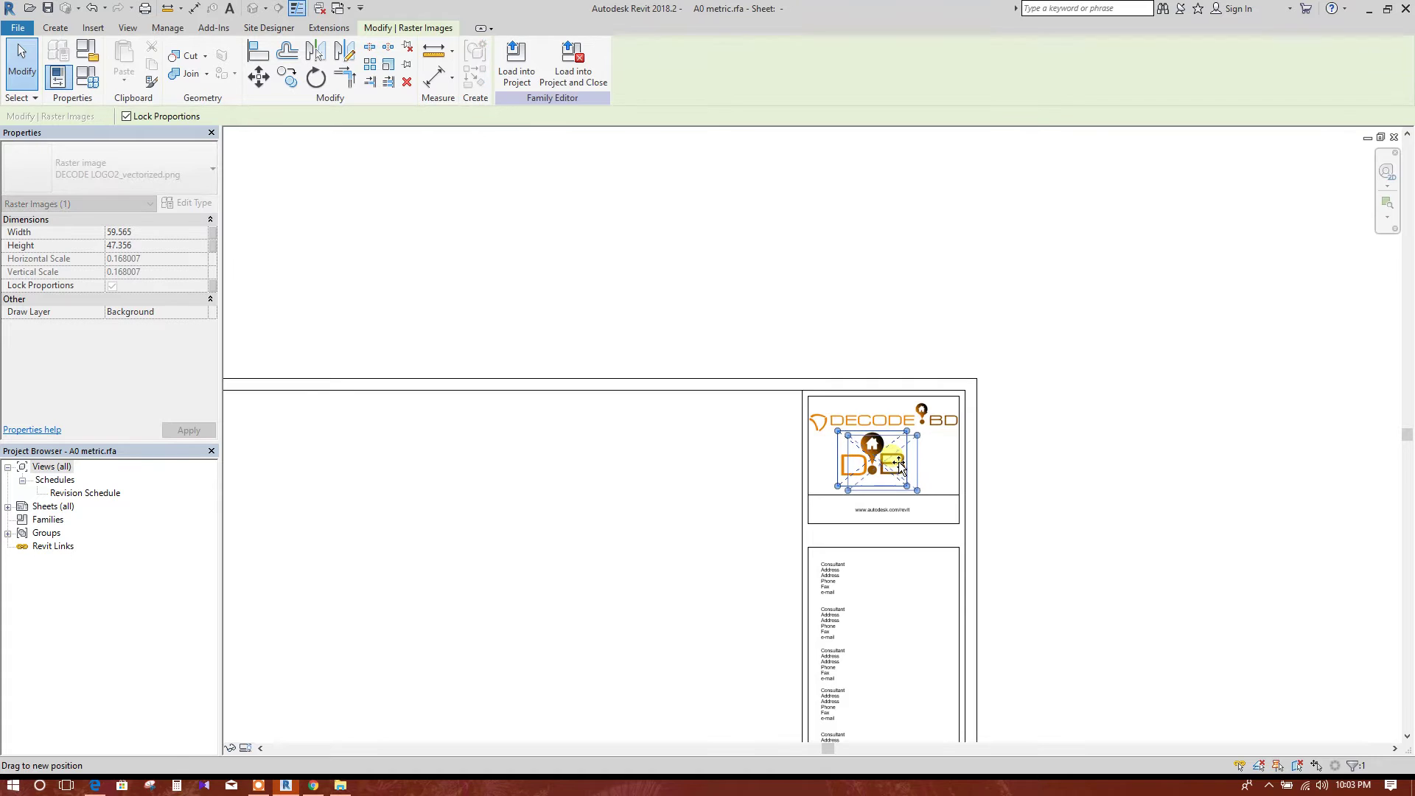
pyautogui.click(1058, 495)
pyautogui.scroll(2, 906, 499)
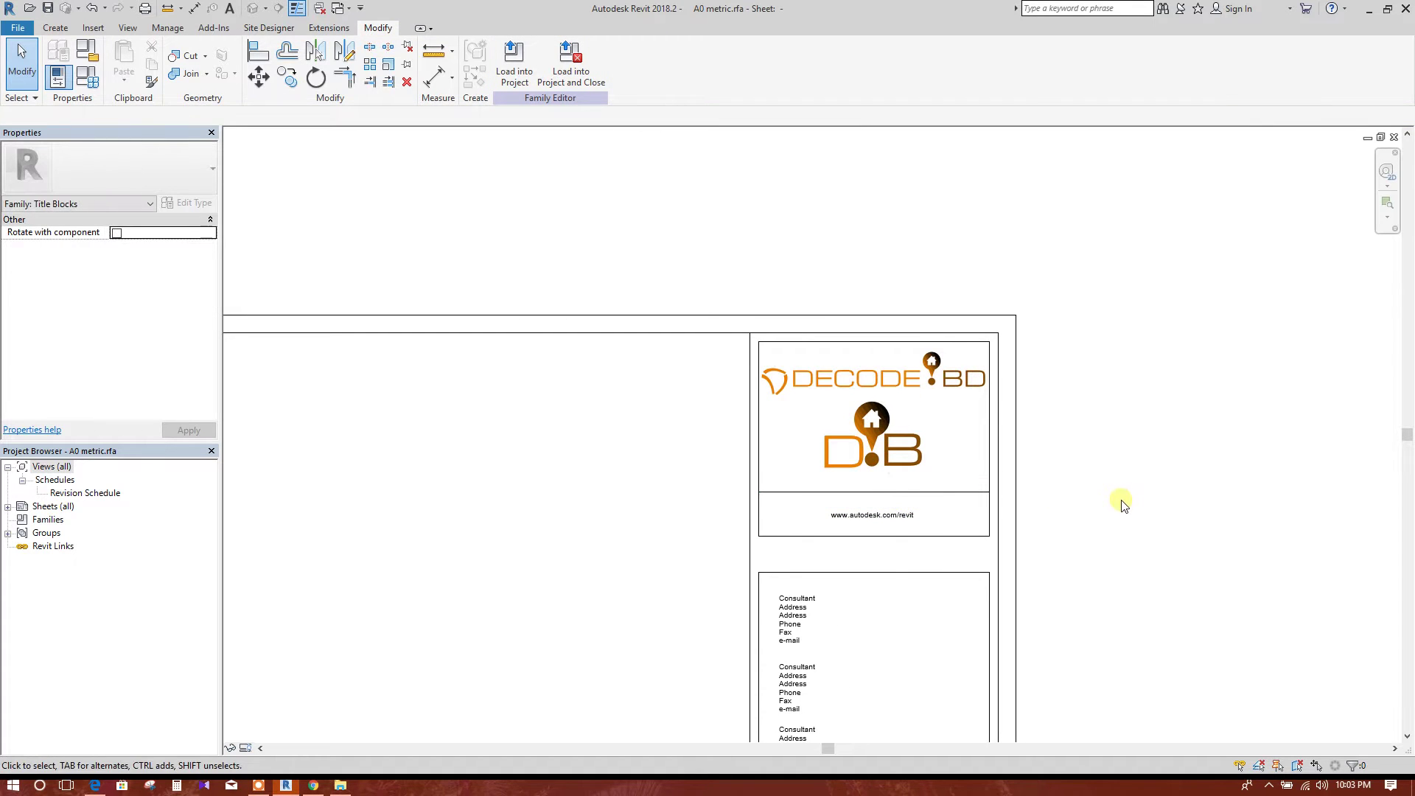
pyautogui.scroll(-3, 1121, 501)
pyautogui.scroll(4, 922, 532)
pyautogui.click(985, 501)
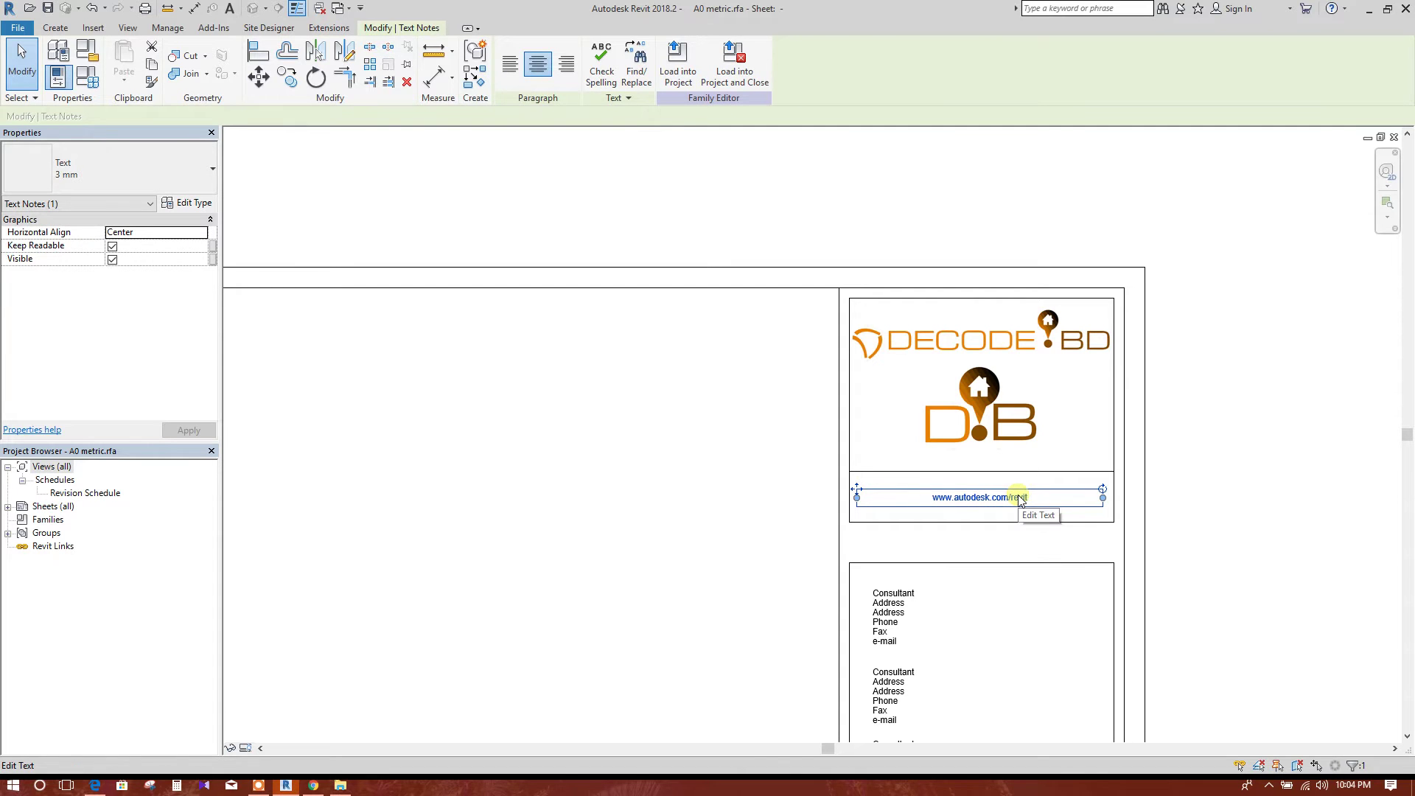
pyautogui.scroll(2, 1019, 500)
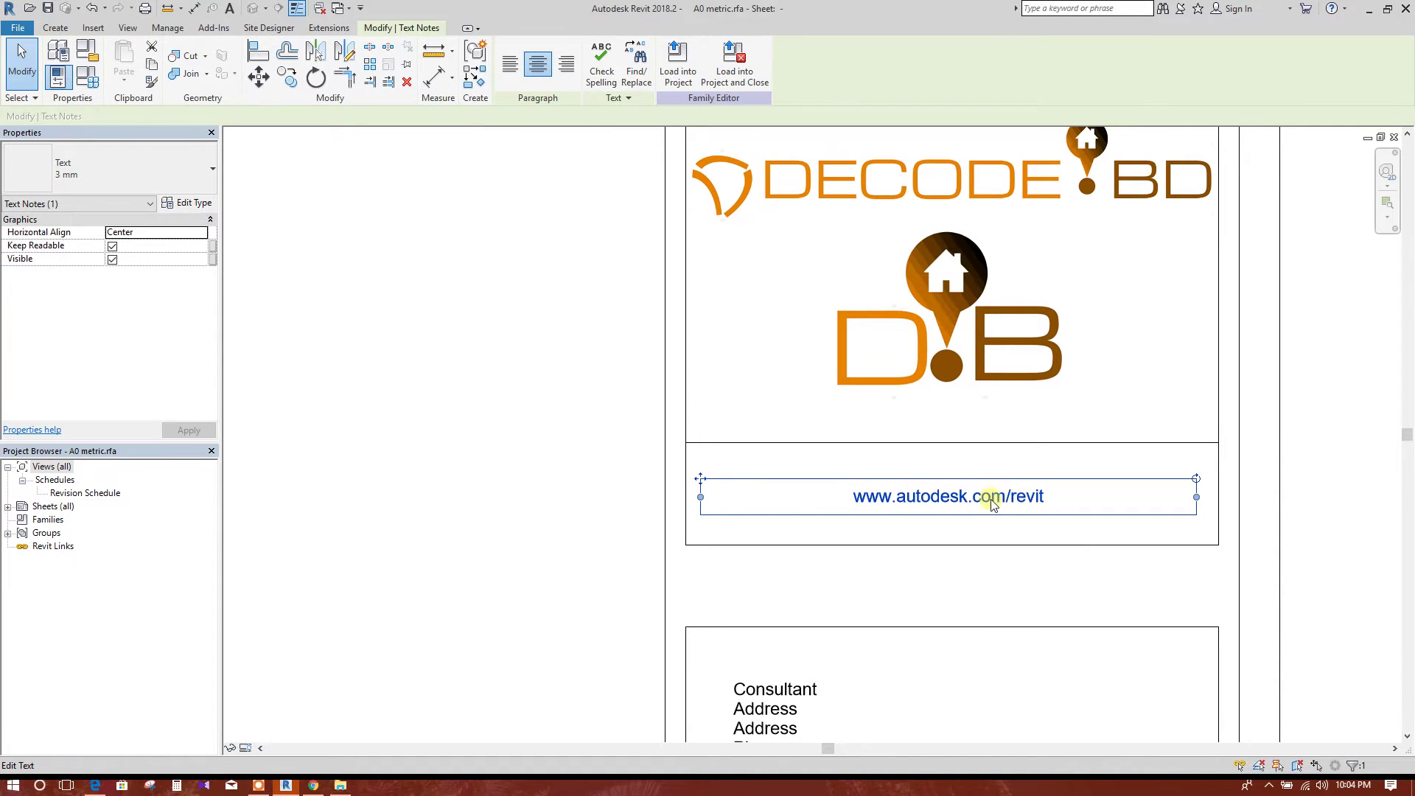
pyautogui.scroll(-2, 1043, 501)
pyautogui.scroll(2, 1035, 525)
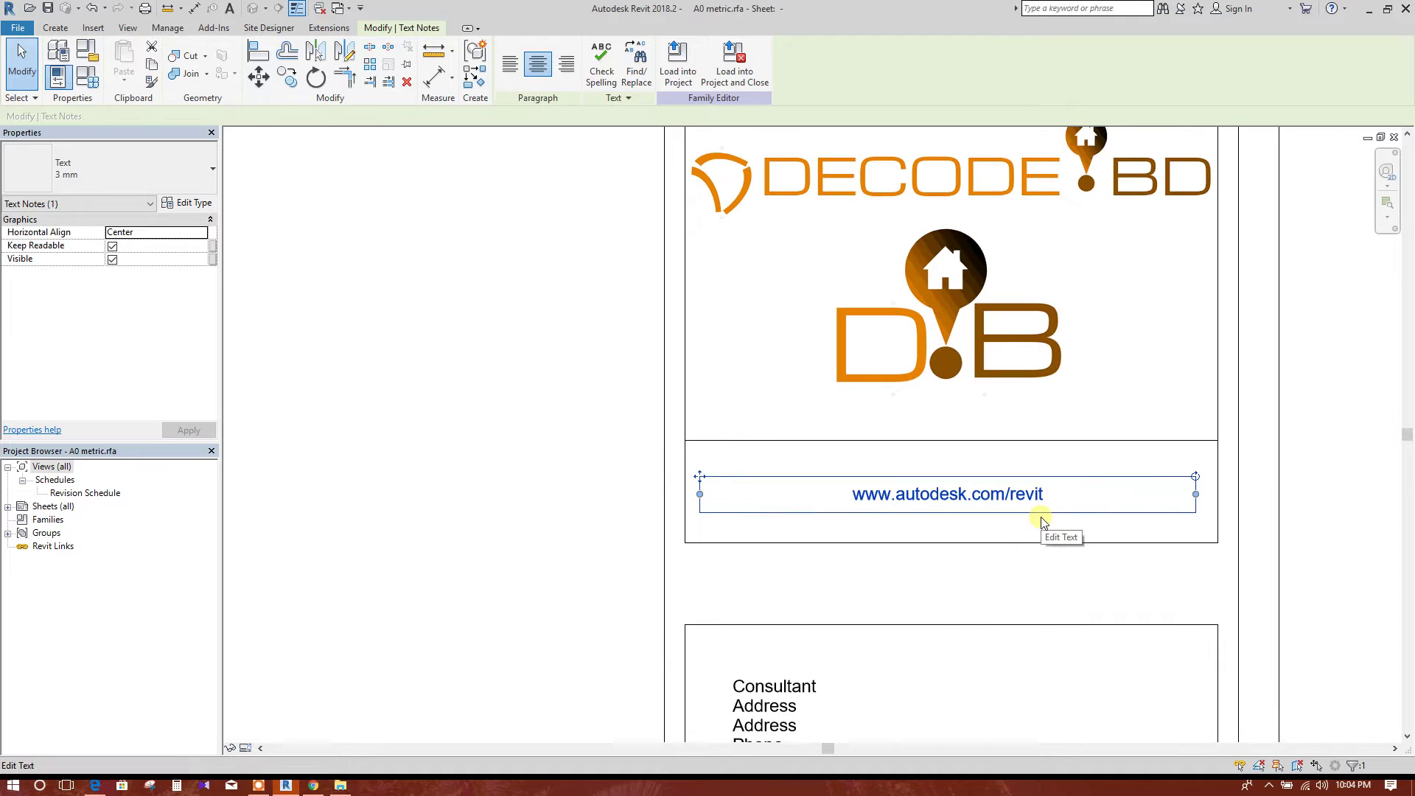
pyautogui.scroll(-1, 1085, 505)
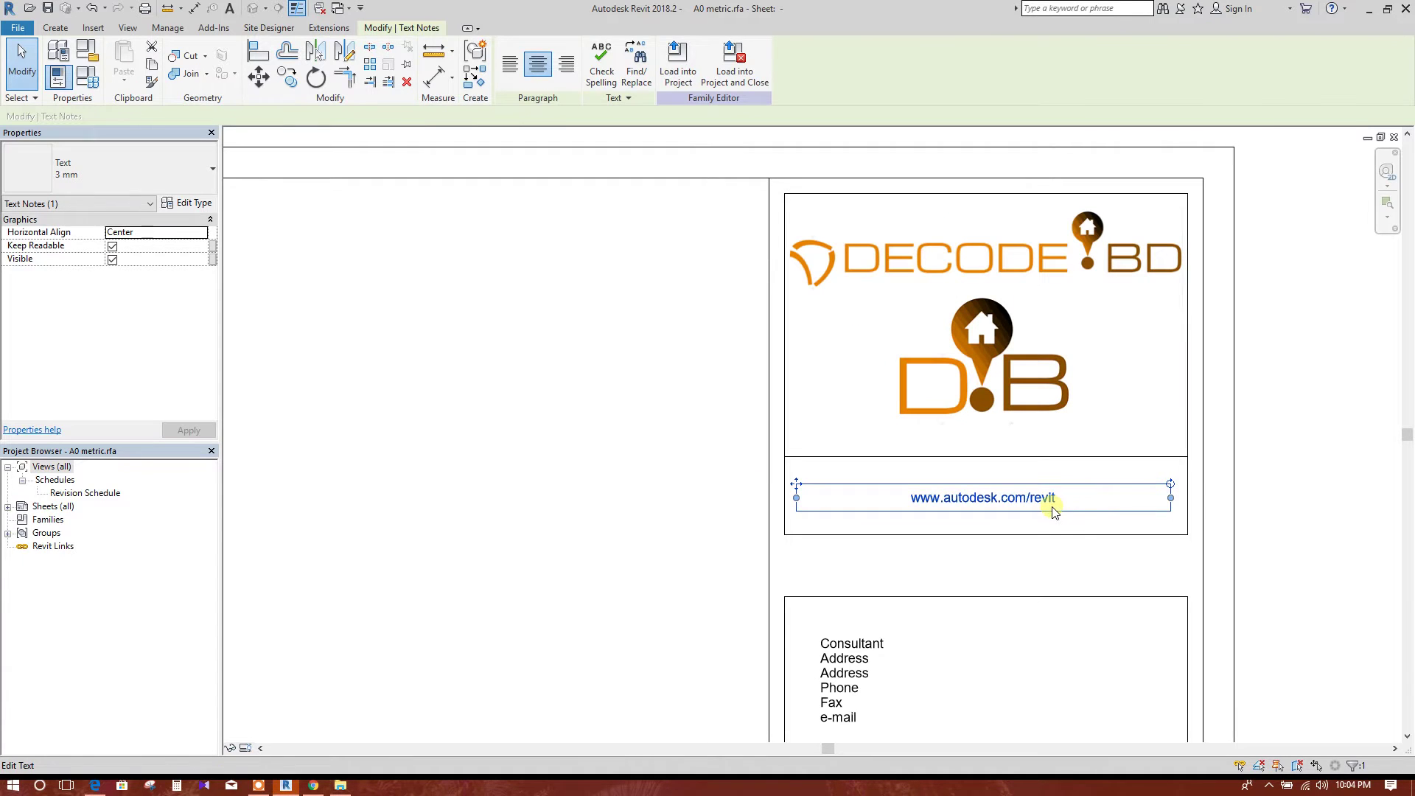
pyautogui.press('Delete')
pyautogui.click(1035, 456)
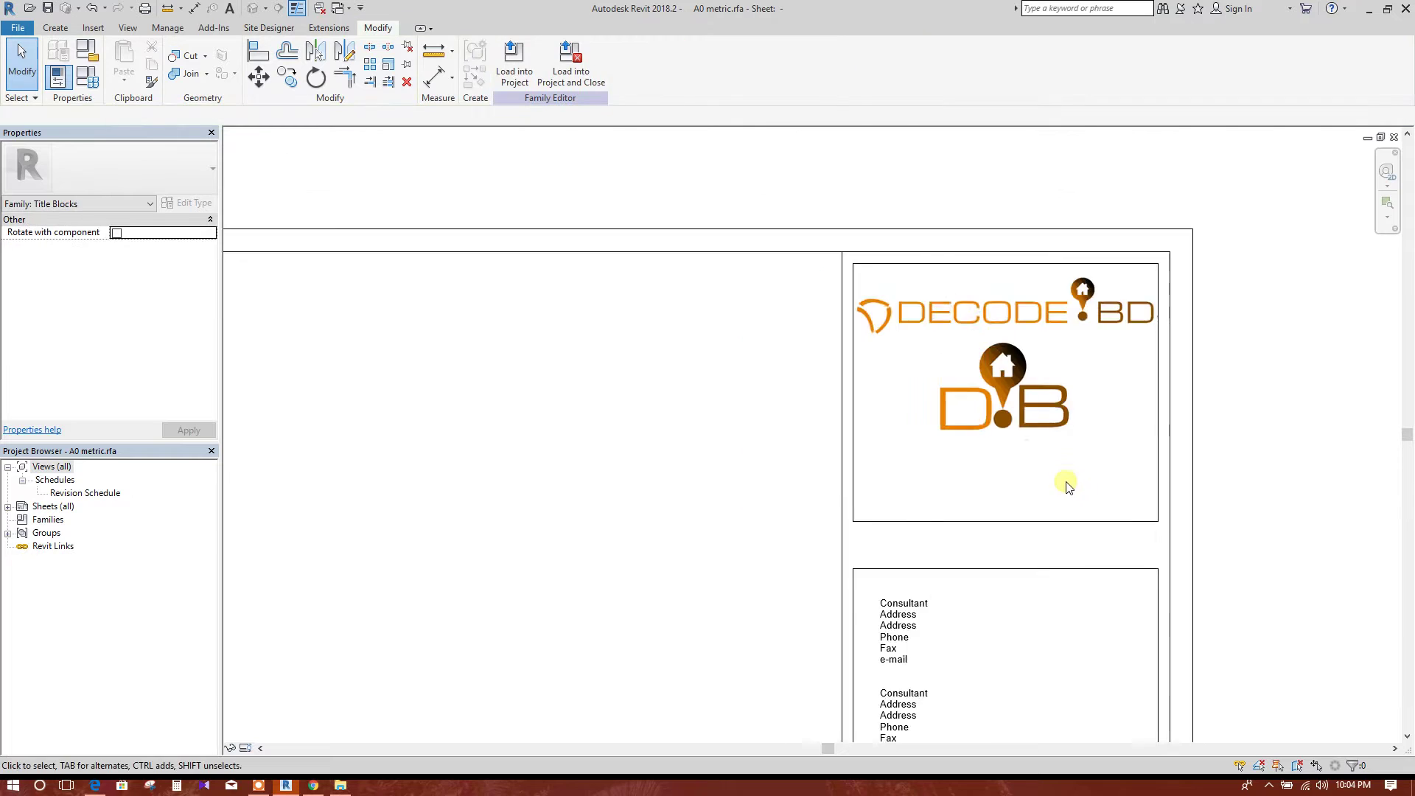
# - Move the D!B logo up to the panel top and the DECODE BD logo down below it
pyautogui.click(1008, 353)
pyautogui.click(1008, 349)
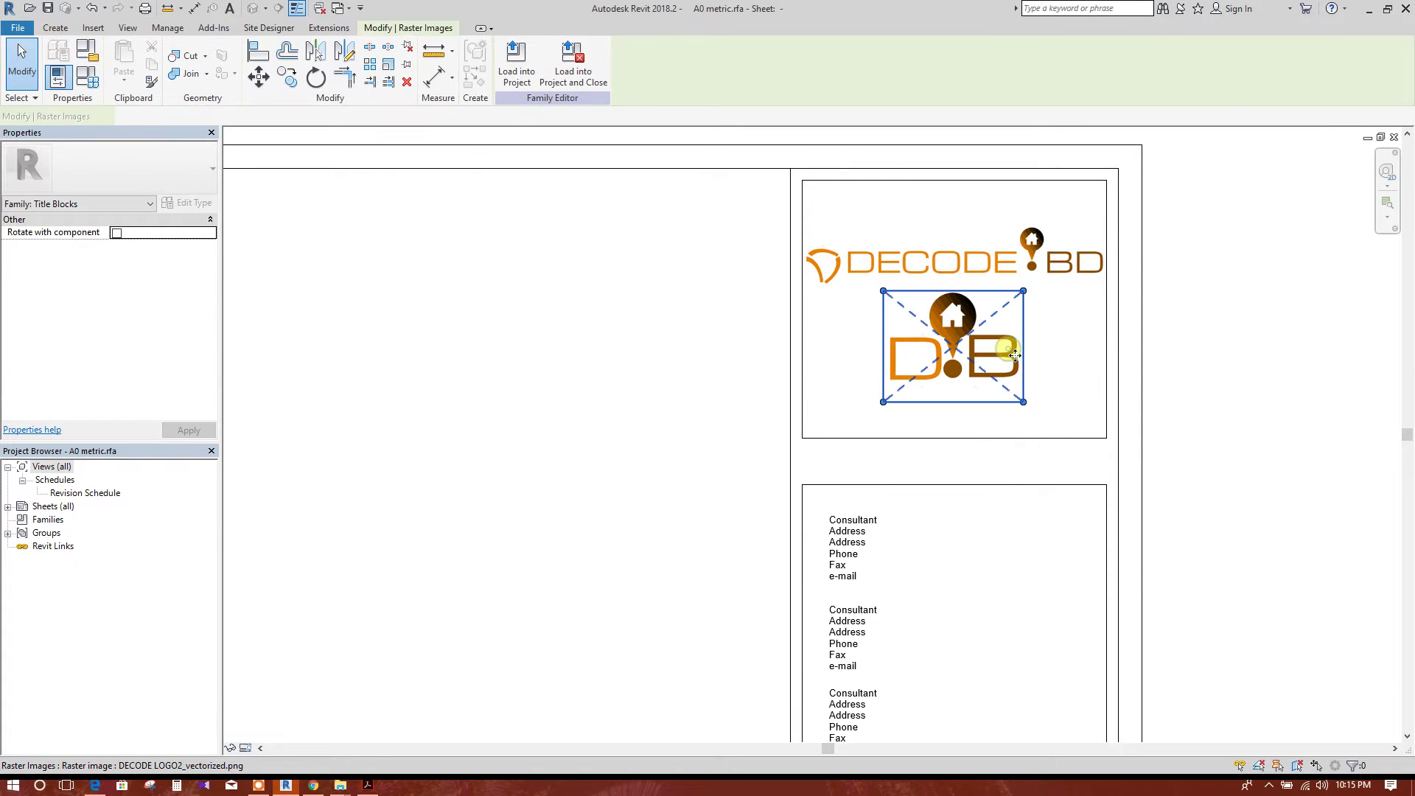
pyautogui.moveTo(1008, 349); pyautogui.dragTo(1016, 217)
pyautogui.click(1050, 252)
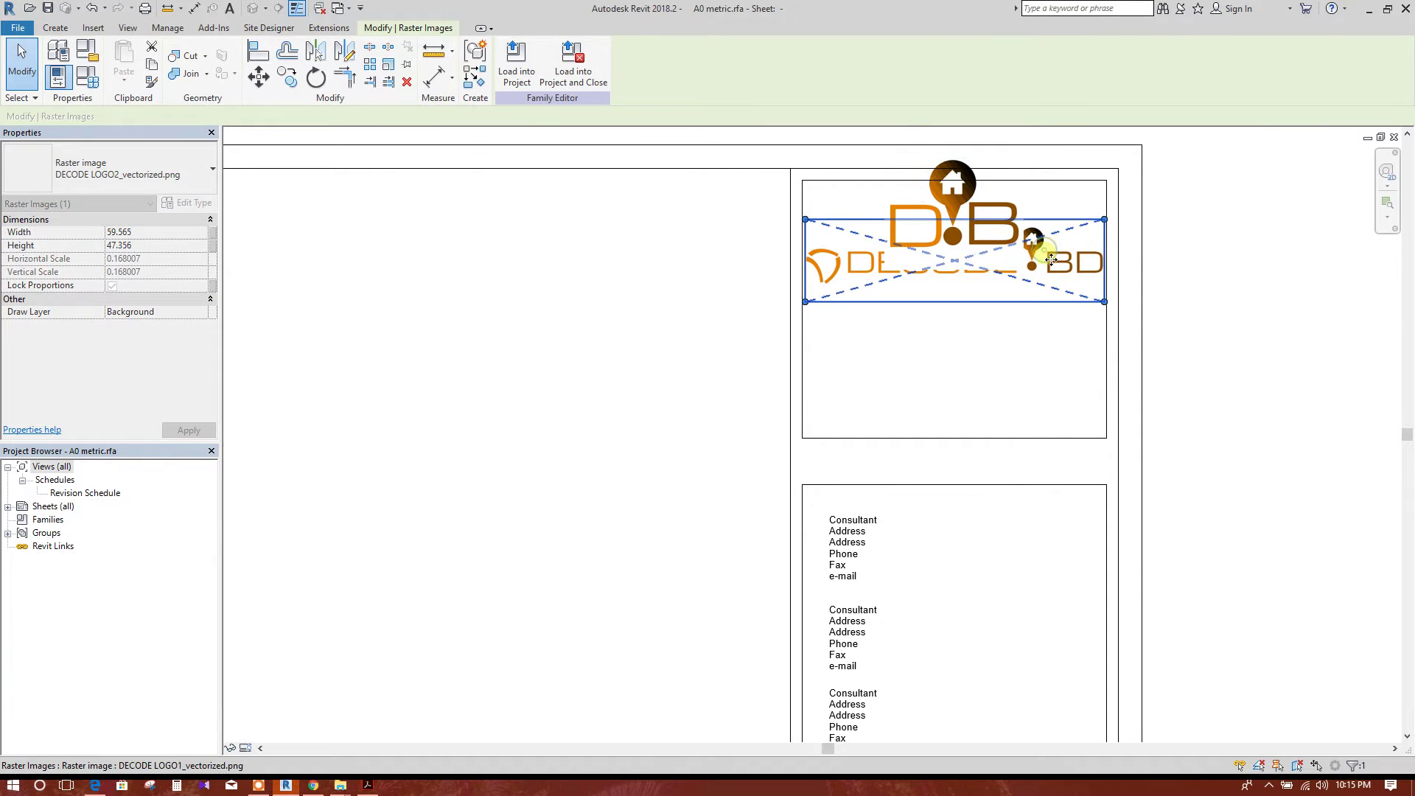
pyautogui.moveTo(1042, 278); pyautogui.dragTo(1046, 383)
# - Nudge the D!B logo lower within the merged top panel
pyautogui.click(1257, 373)
pyautogui.click(986, 230)
pyautogui.moveTo(986, 230); pyautogui.dragTo(985, 290)
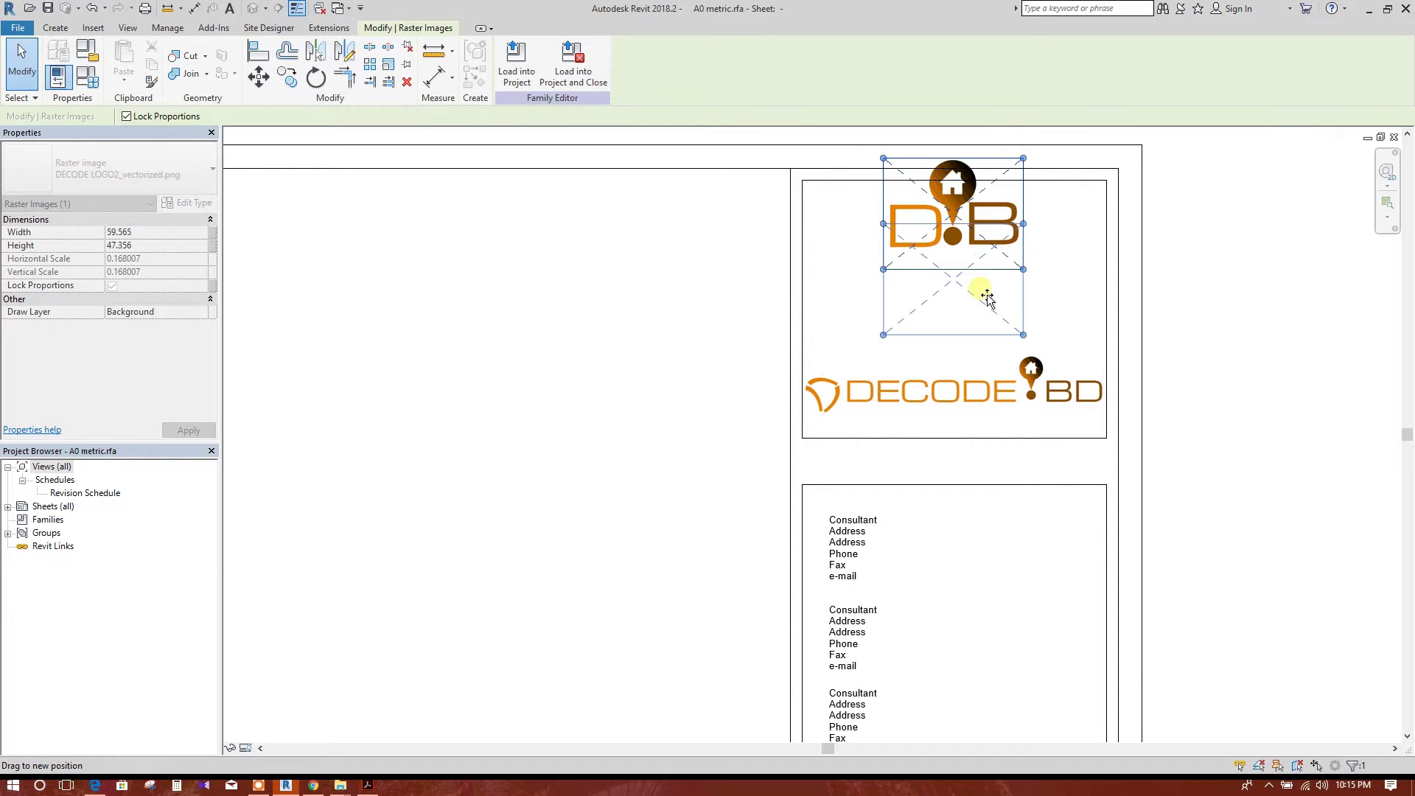
pyautogui.click(1068, 284)
pyautogui.scroll(-2, 989, 389)
pyautogui.moveTo(1154, 521); pyautogui.dragTo(1153, 404, button='middle')
pyautogui.scroll(1, 977, 434)
pyautogui.moveTo(988, 338); pyautogui.dragTo(987, 359, button='middle')
pyautogui.scroll(2, 914, 367)
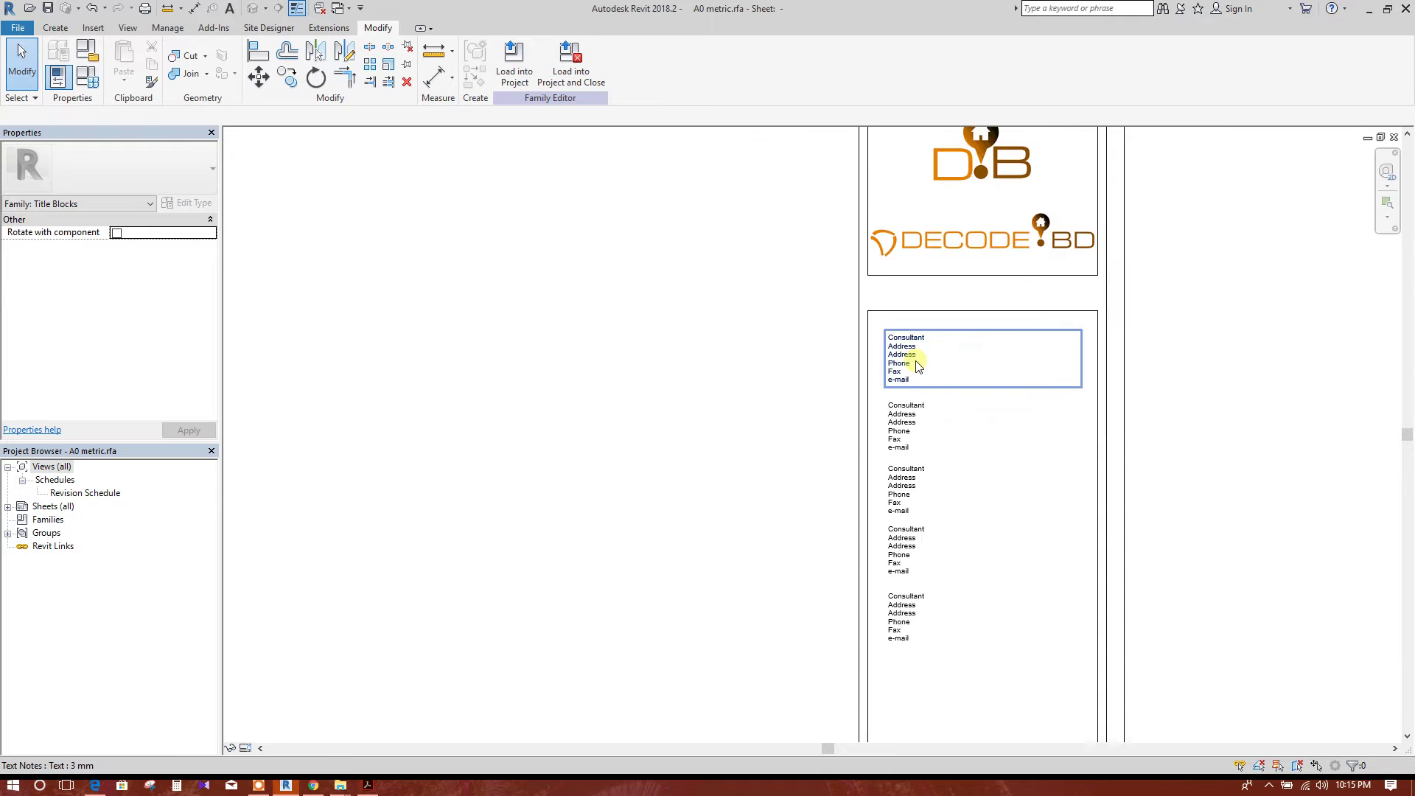
# - Edit the top note to keep only Consultant:, Address: and e-mail:, removing Phone and Fax lines
pyautogui.scroll(-2, 908, 424)
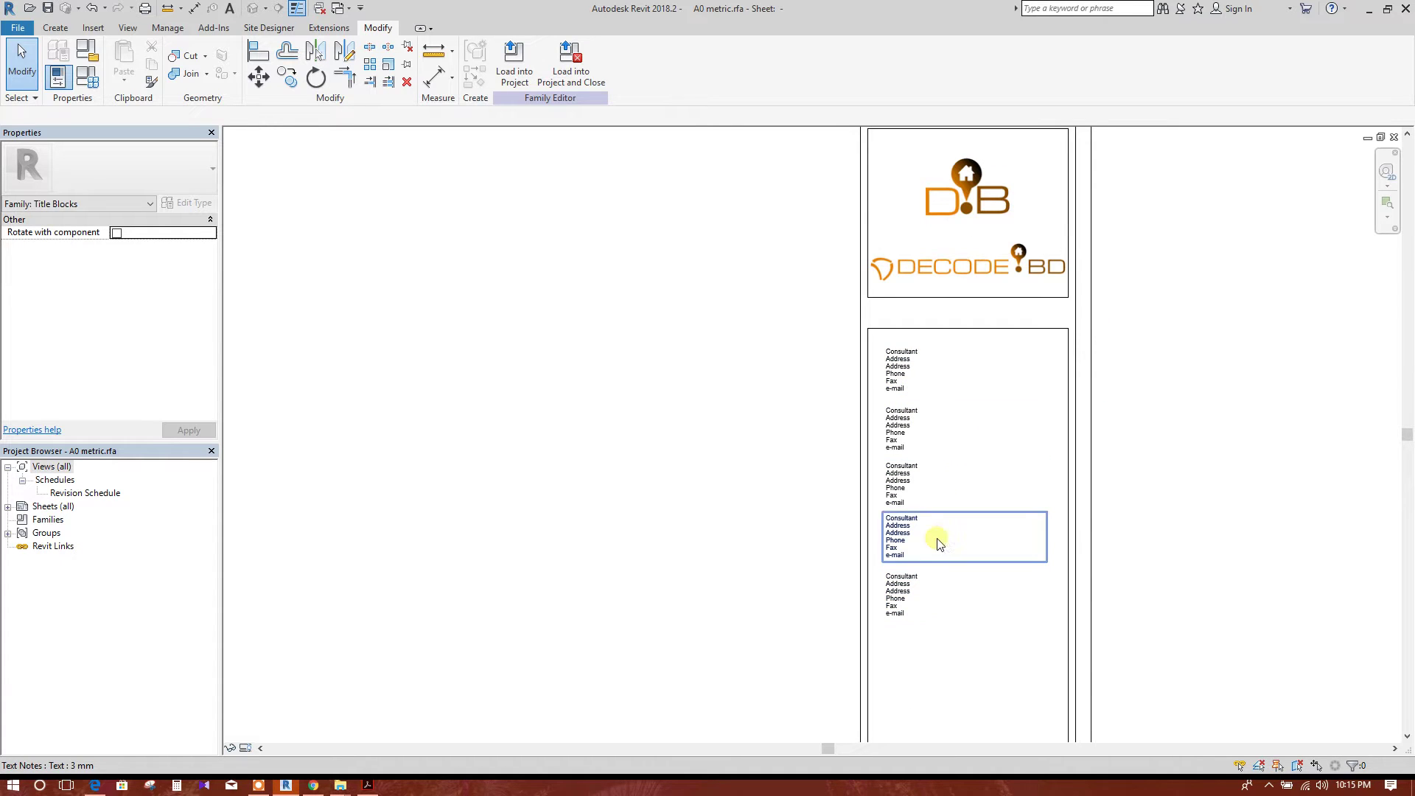
pyautogui.scroll(1, 913, 413)
pyautogui.click(908, 357)
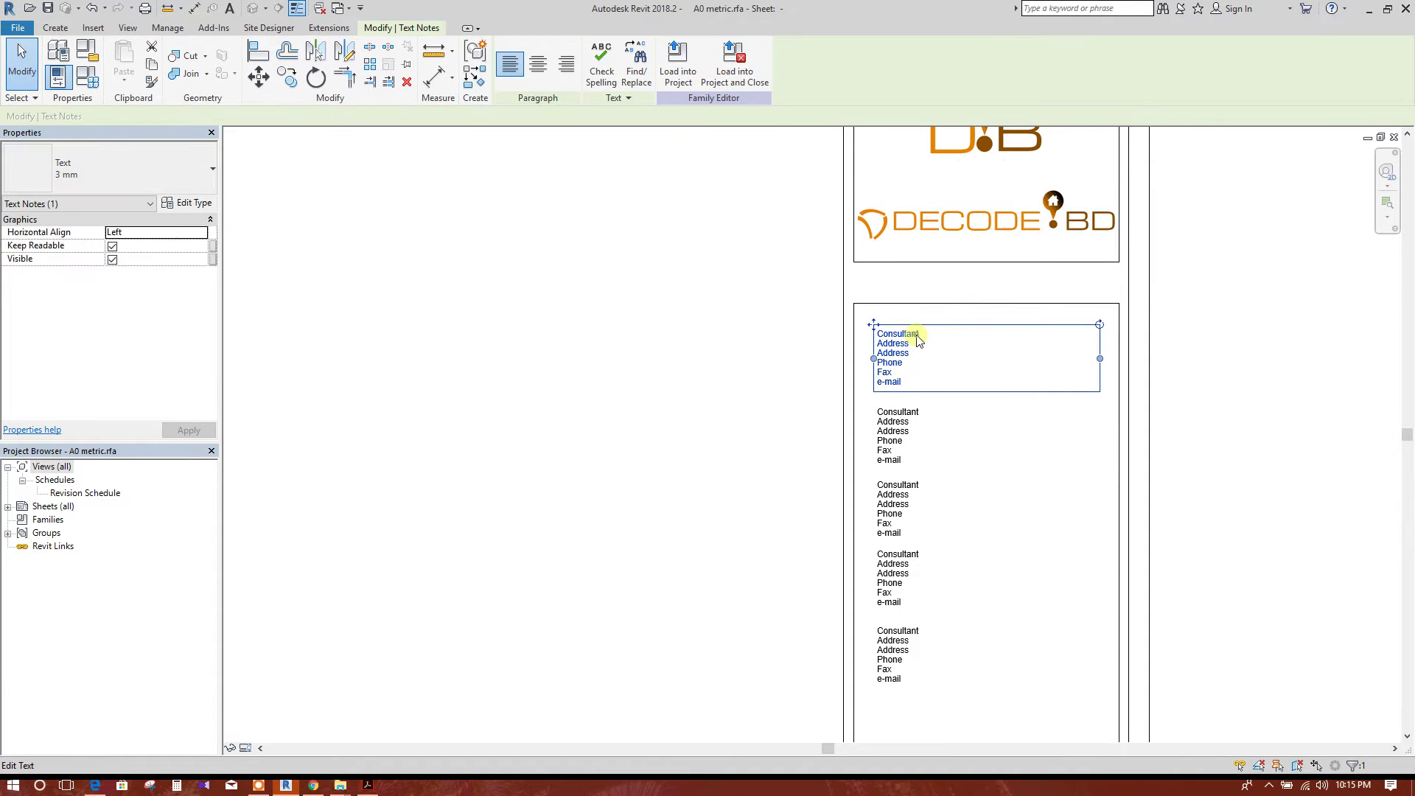
pyautogui.click(916, 334)
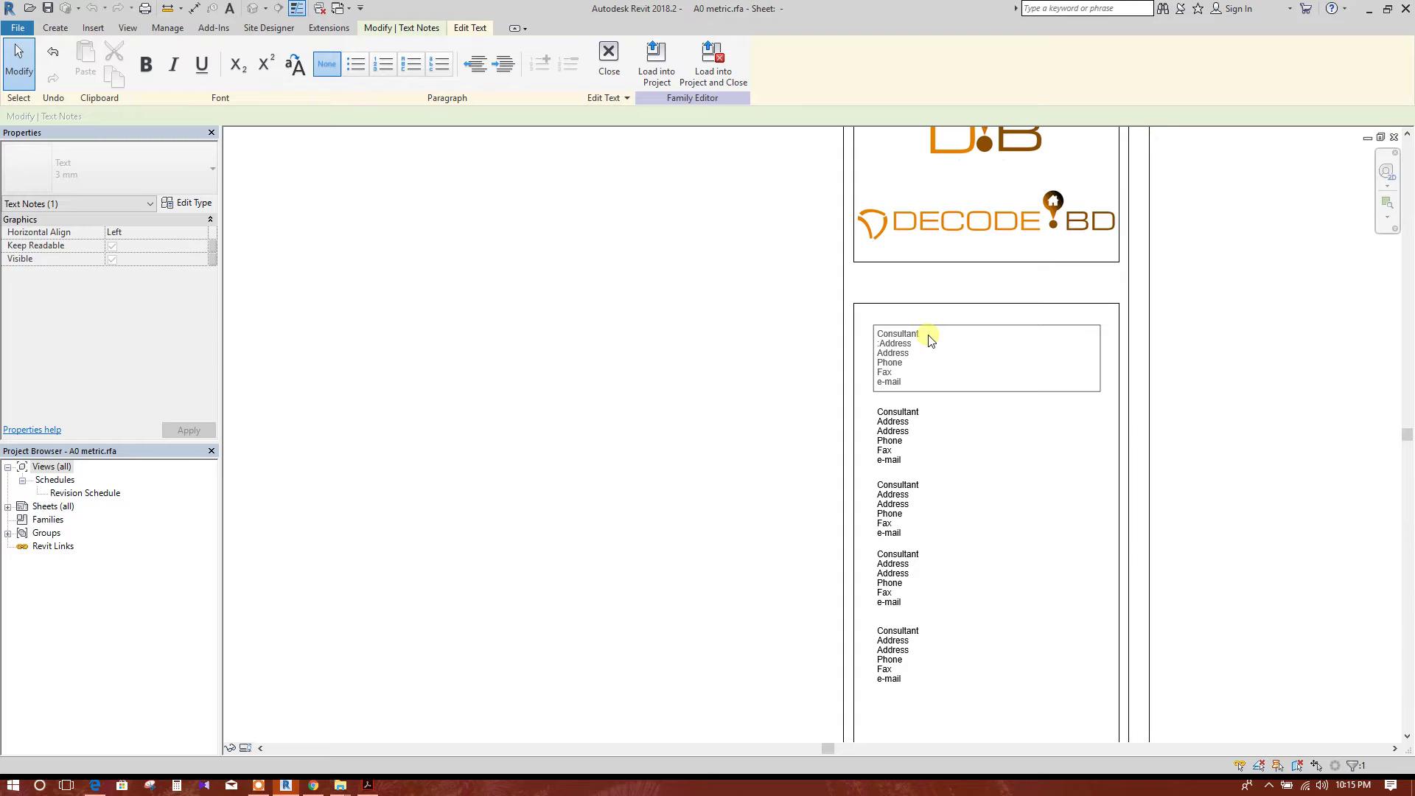
pyautogui.press('Delete')
pyautogui.press('Return')
pyautogui.press('BackSpace')
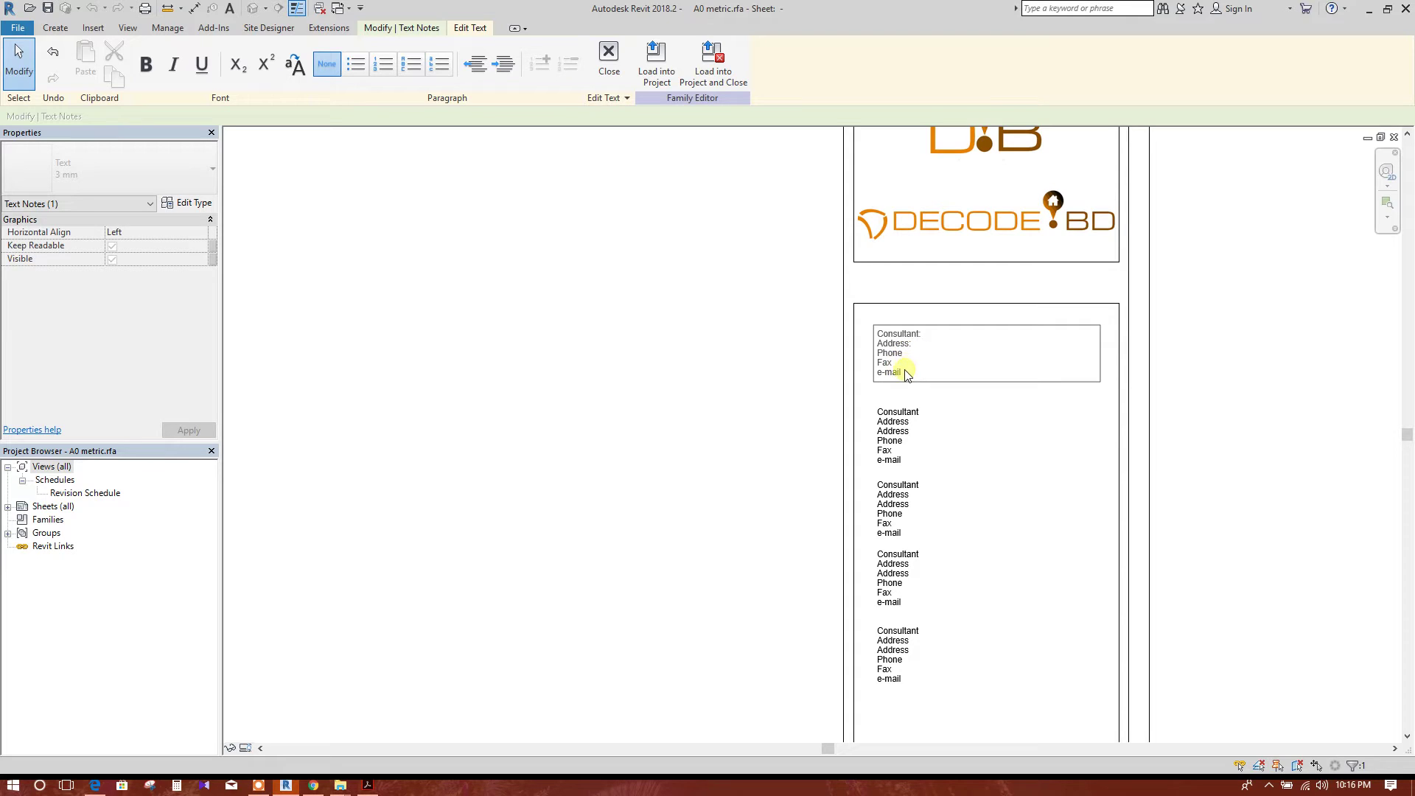
pyautogui.moveTo(888, 364); pyautogui.dragTo(872, 362)
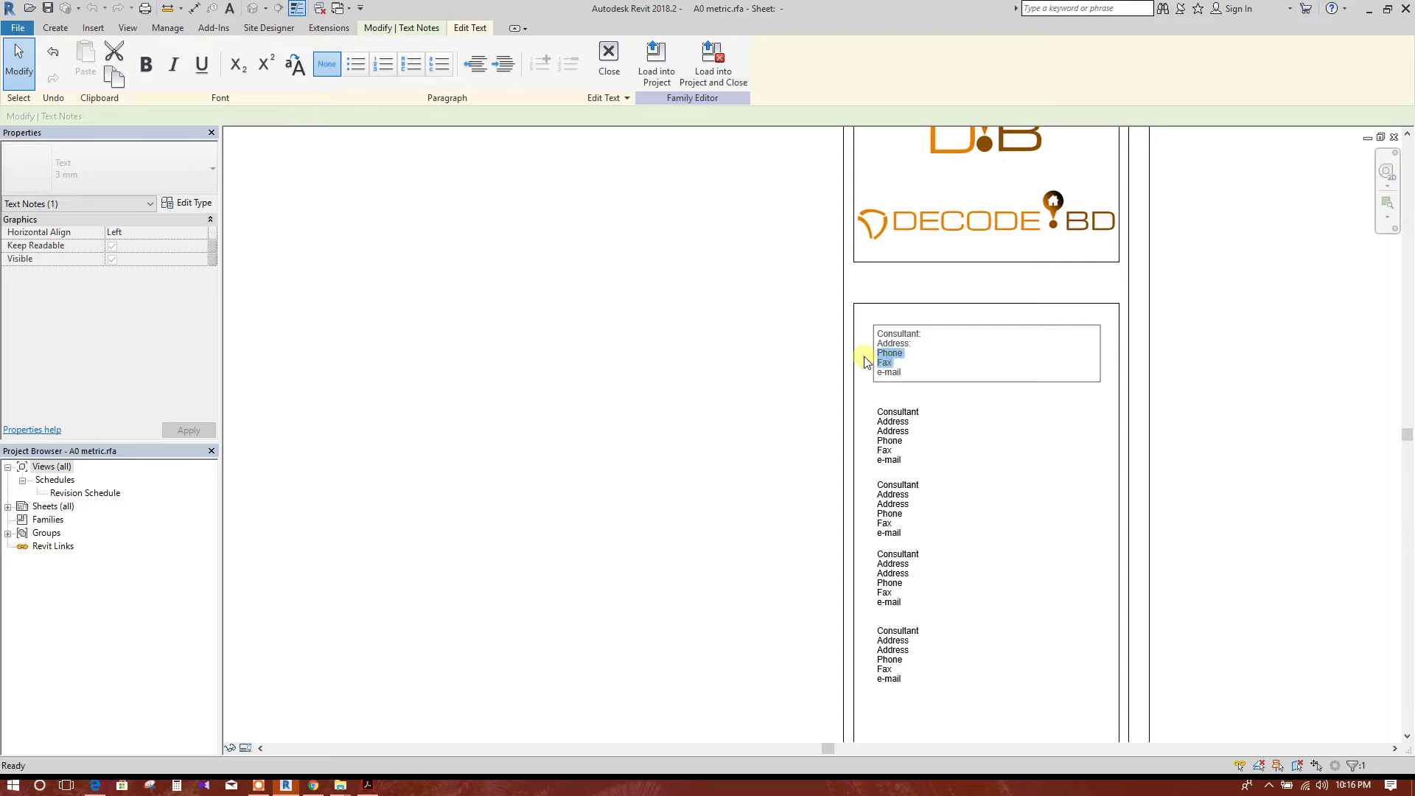
pyautogui.press('BackSpace')
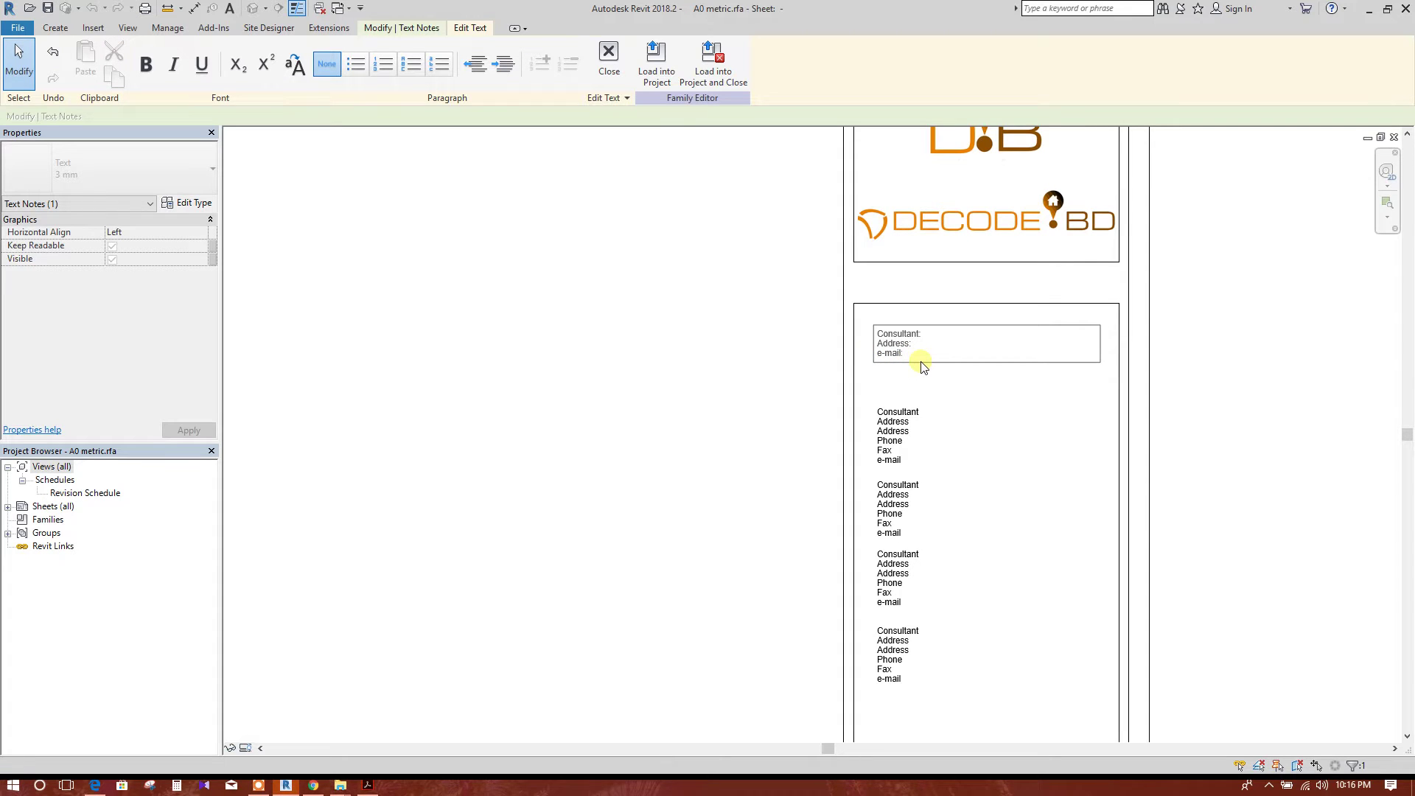
pyautogui.click(963, 380)
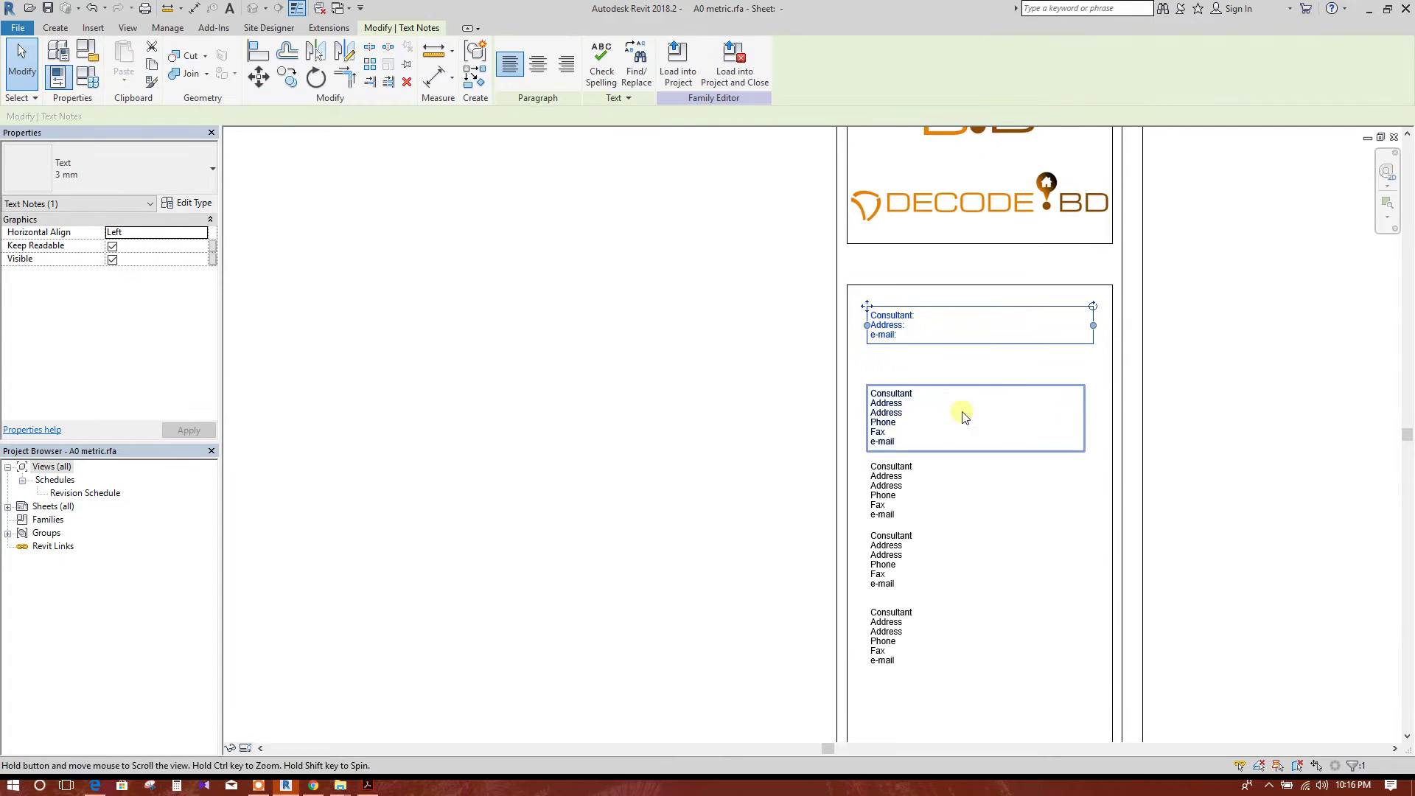
# - Replace the word Consultant with Architect: in the second contact note
pyautogui.click(1202, 372)
pyautogui.moveTo(973, 442); pyautogui.dragTo(965, 379, button='middle')
pyautogui.doubleClick(912, 346)
pyautogui.doubleClick(898, 326)
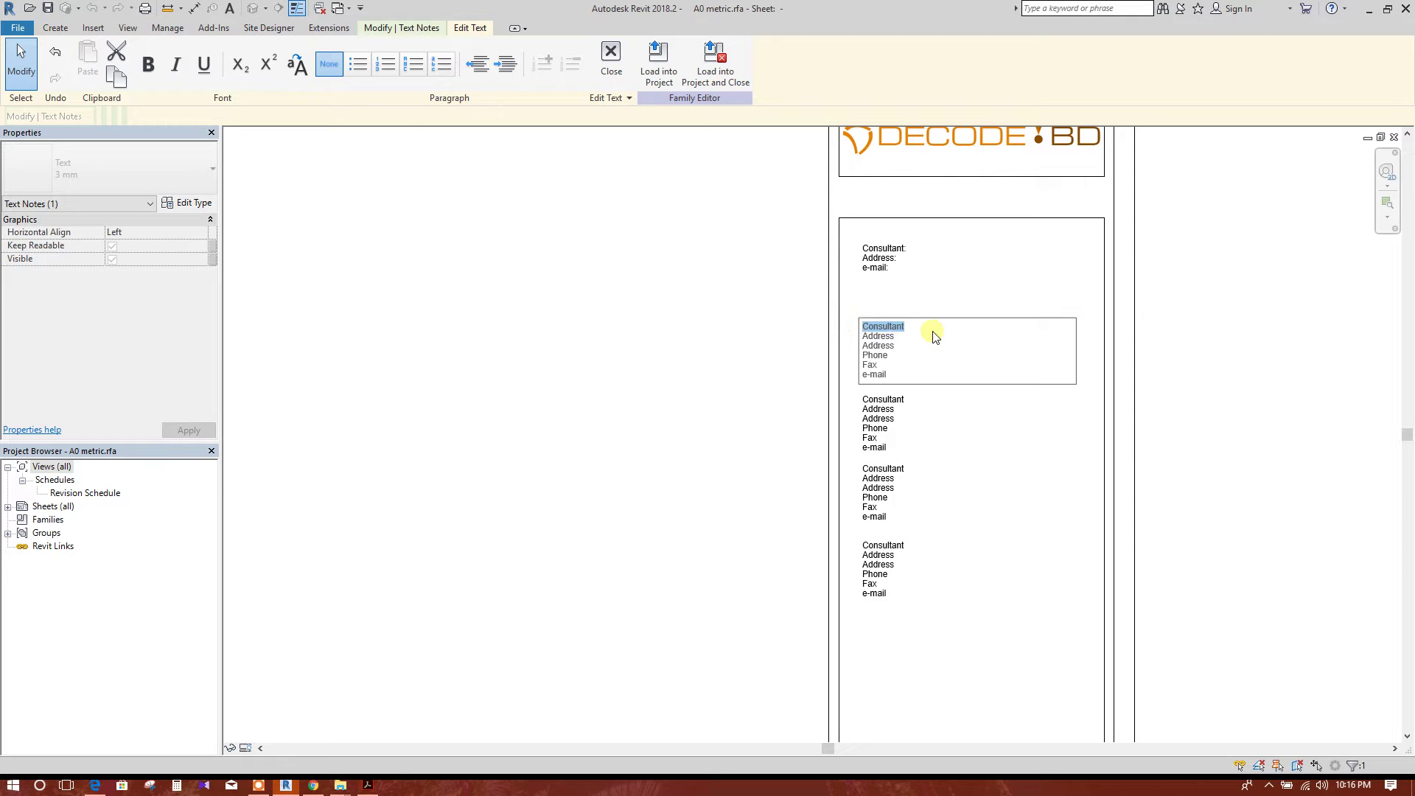
pyautogui.press('Delete')
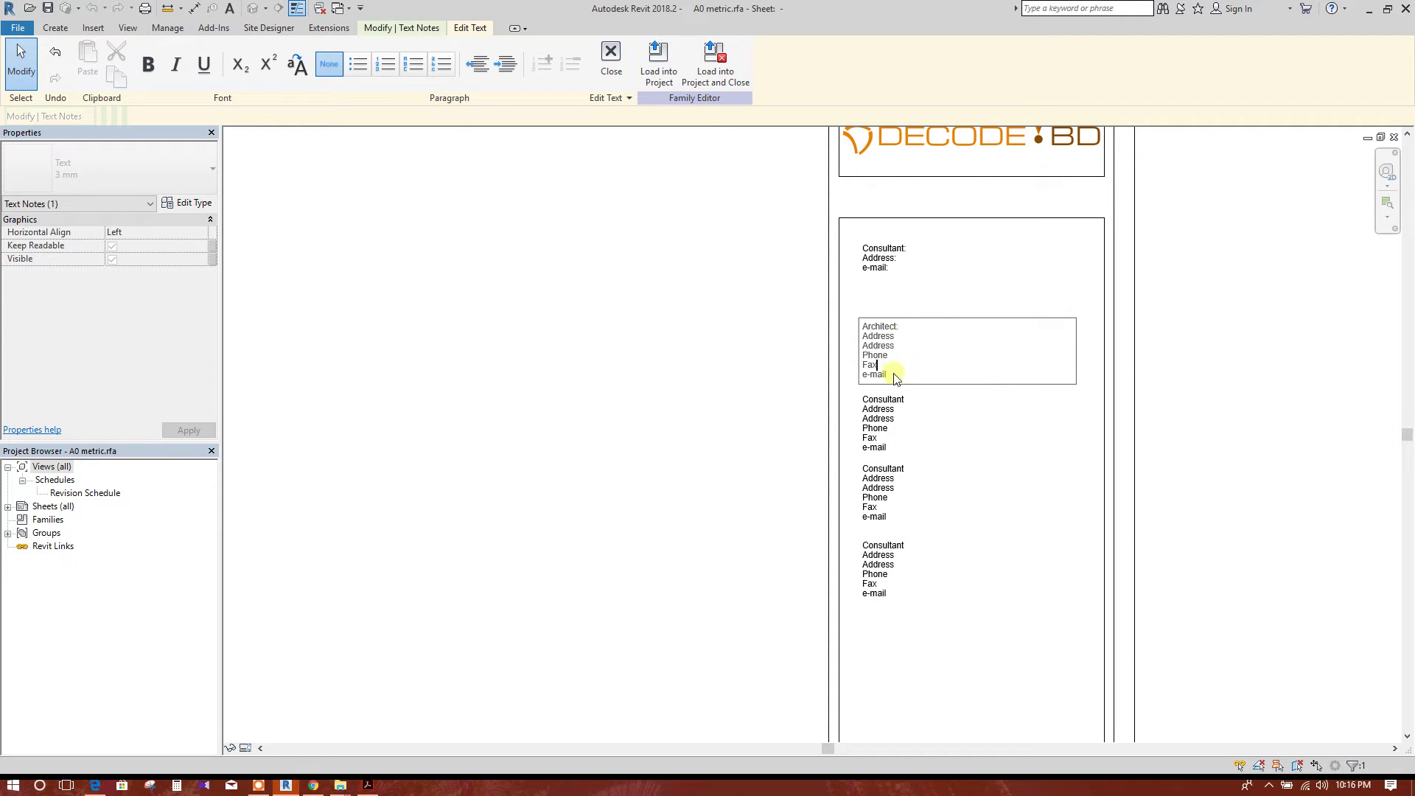
# - Delete the Architect note's extra Address, Phone and Fax lines, leaving Address: and e-mail:
pyautogui.moveTo(891, 368); pyautogui.dragTo(865, 356)
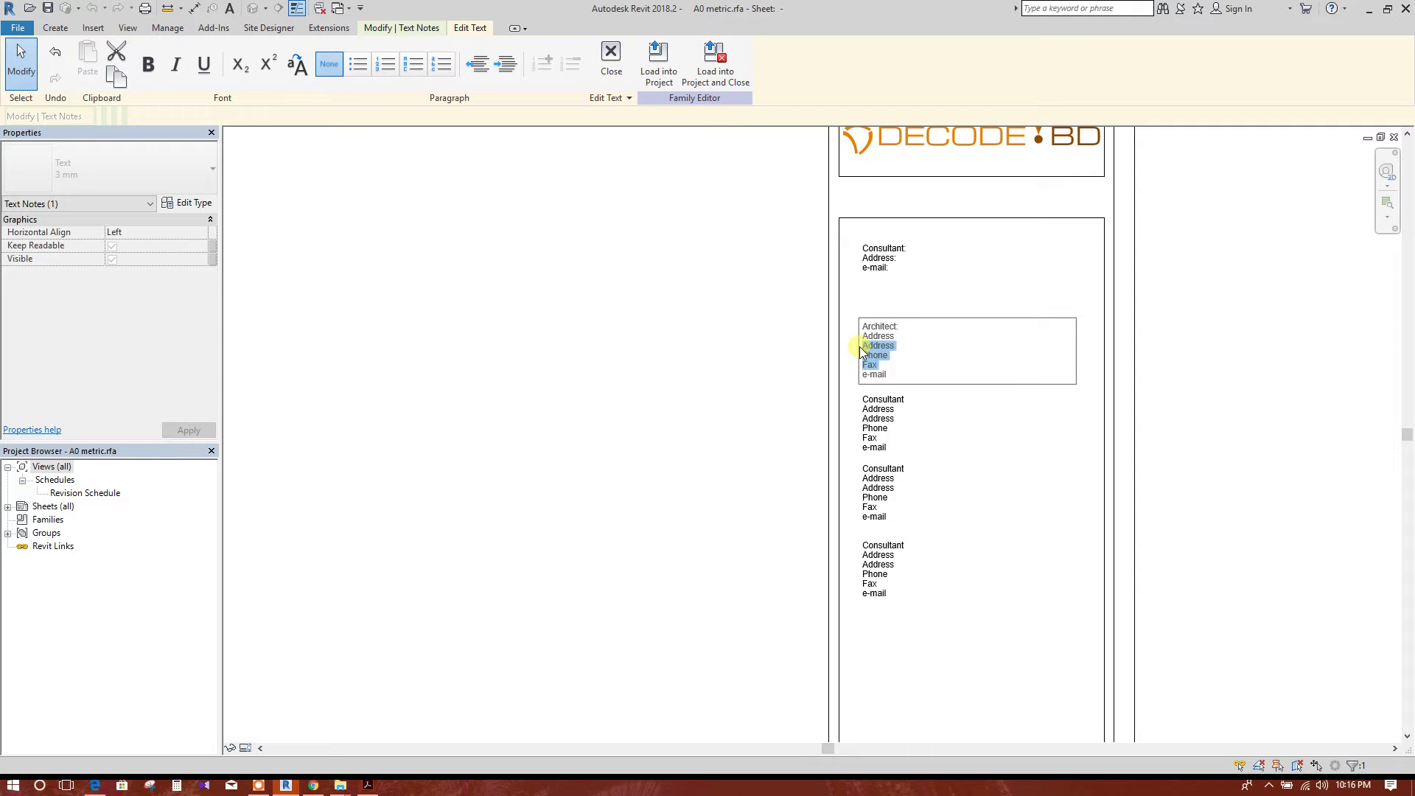
pyautogui.press('Delete')
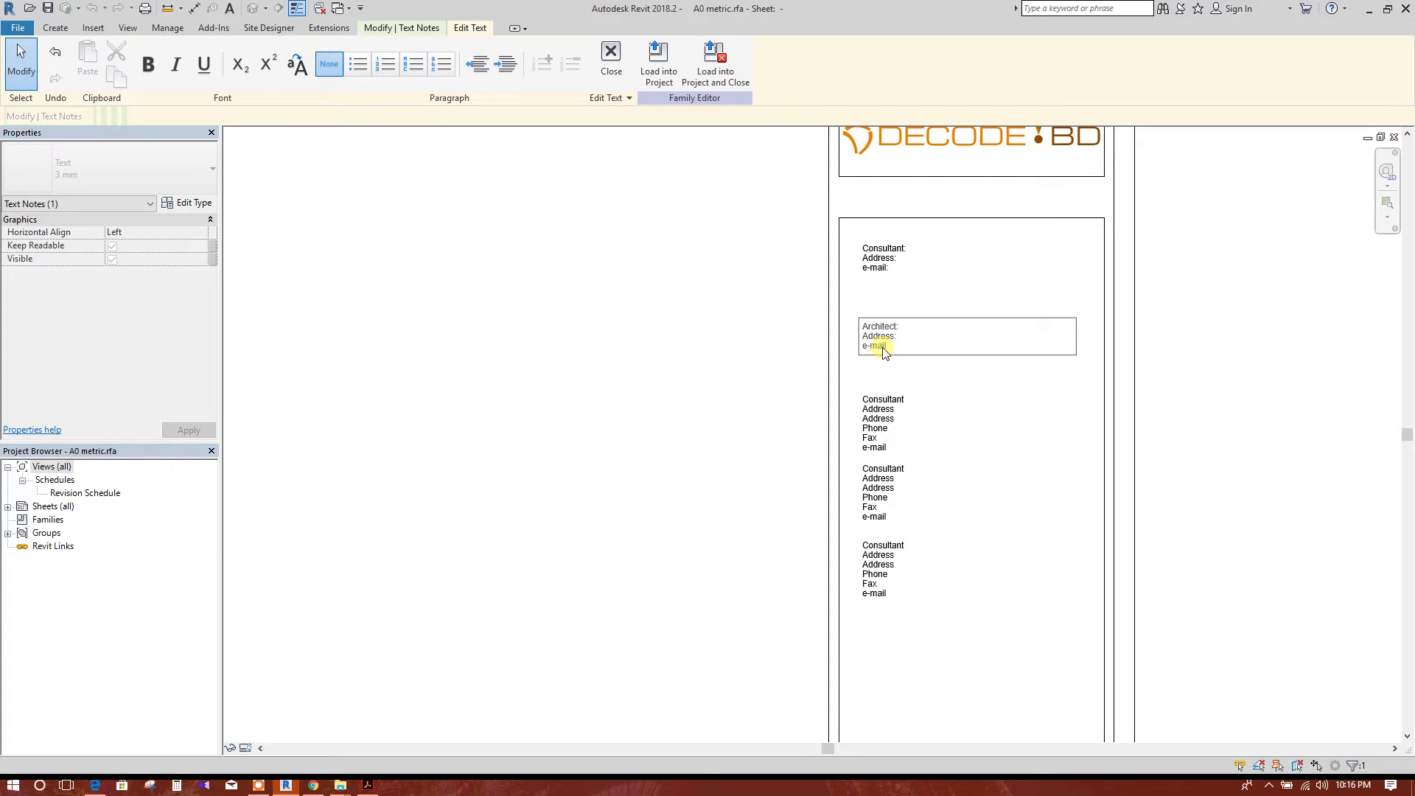
pyautogui.click(941, 417)
pyautogui.scroll(-1, 910, 393)
pyautogui.moveTo(927, 398); pyautogui.dragTo(911, 339, button='middle')
pyautogui.click(1151, 366)
pyautogui.scroll(1, 867, 336)
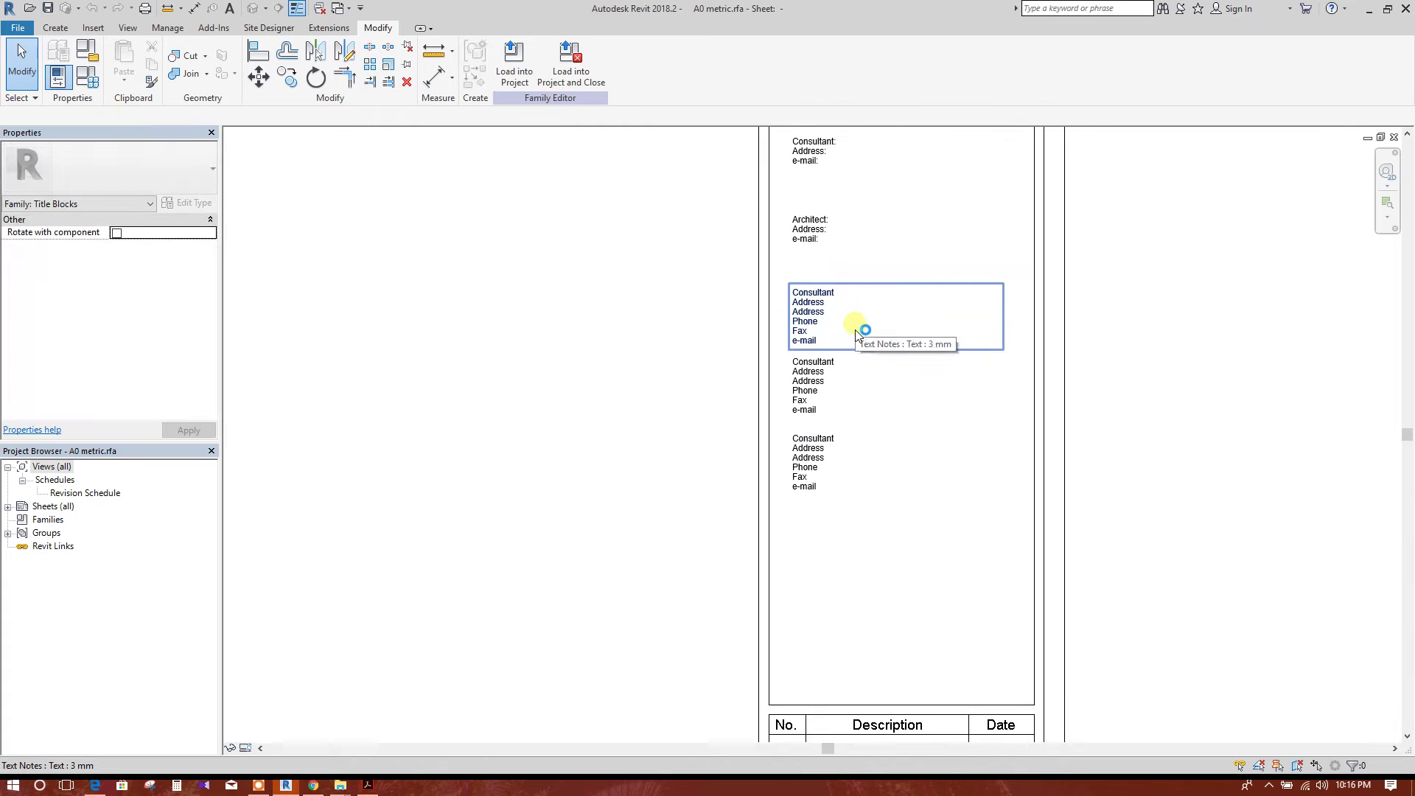
# - Rename the third note's heading to Project Manager: and delete its extra Address, Phone and Fax lines
pyautogui.click(879, 299)
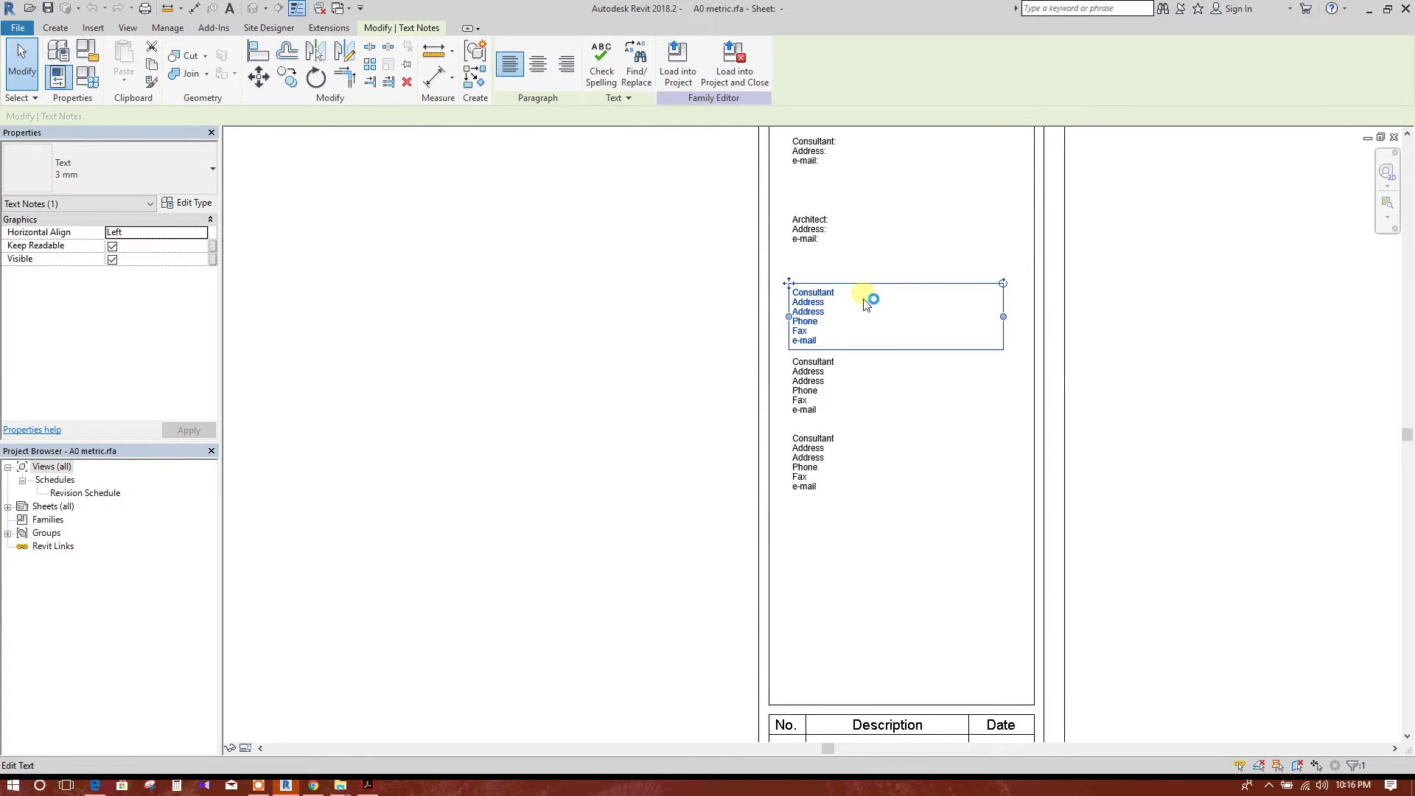
pyautogui.doubleClick(796, 294)
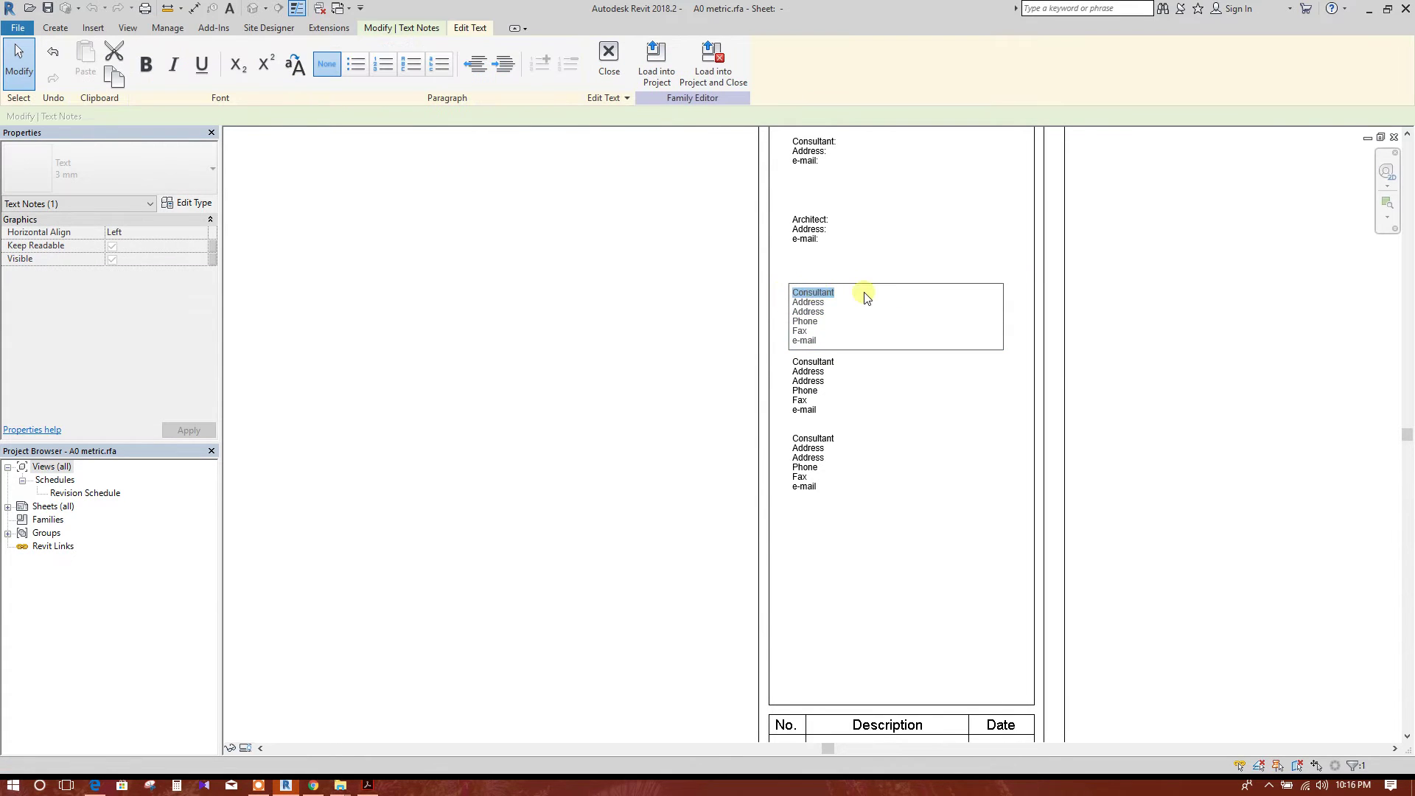
pyautogui.write('Project Manager:')
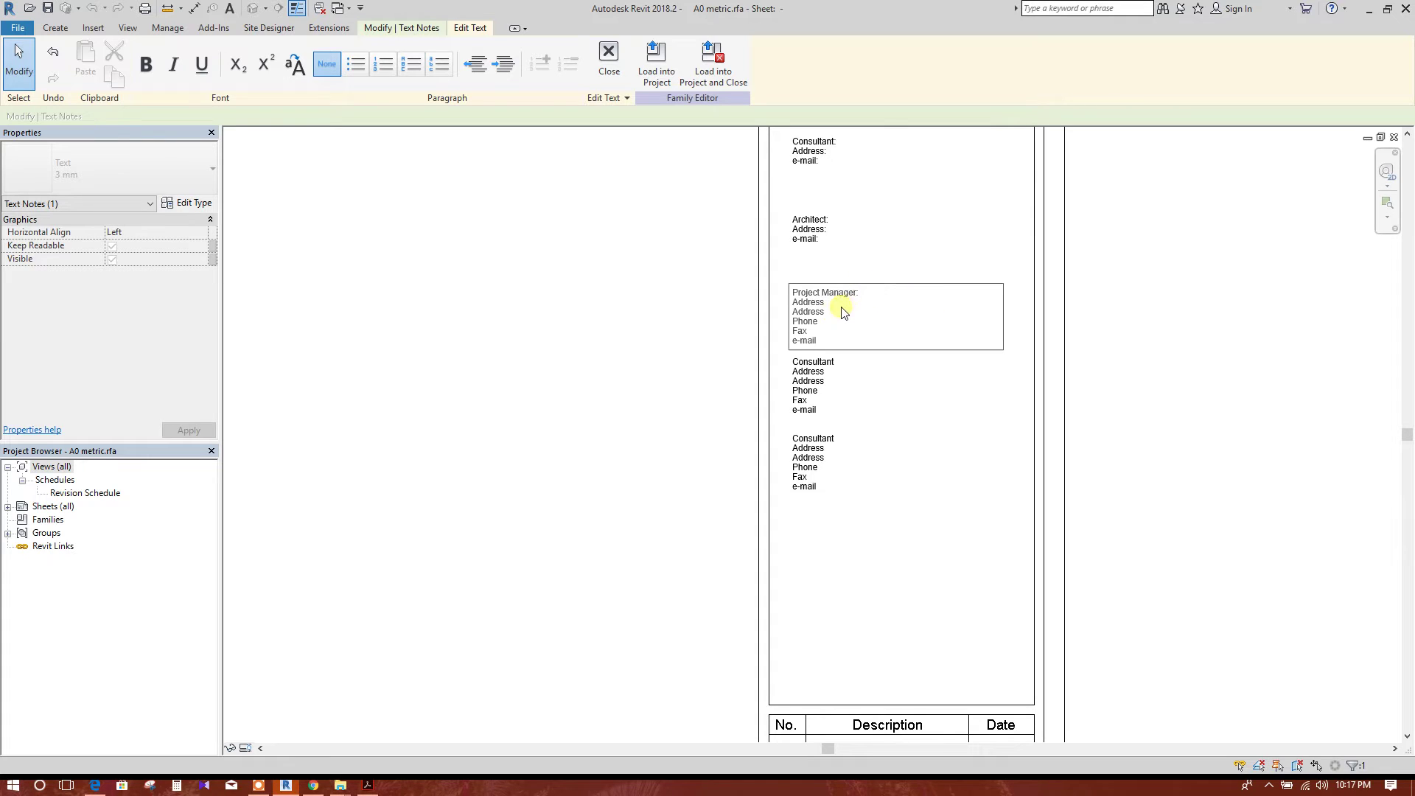
pyautogui.moveTo(843, 309); pyautogui.dragTo(788, 308)
pyautogui.press('Delete')
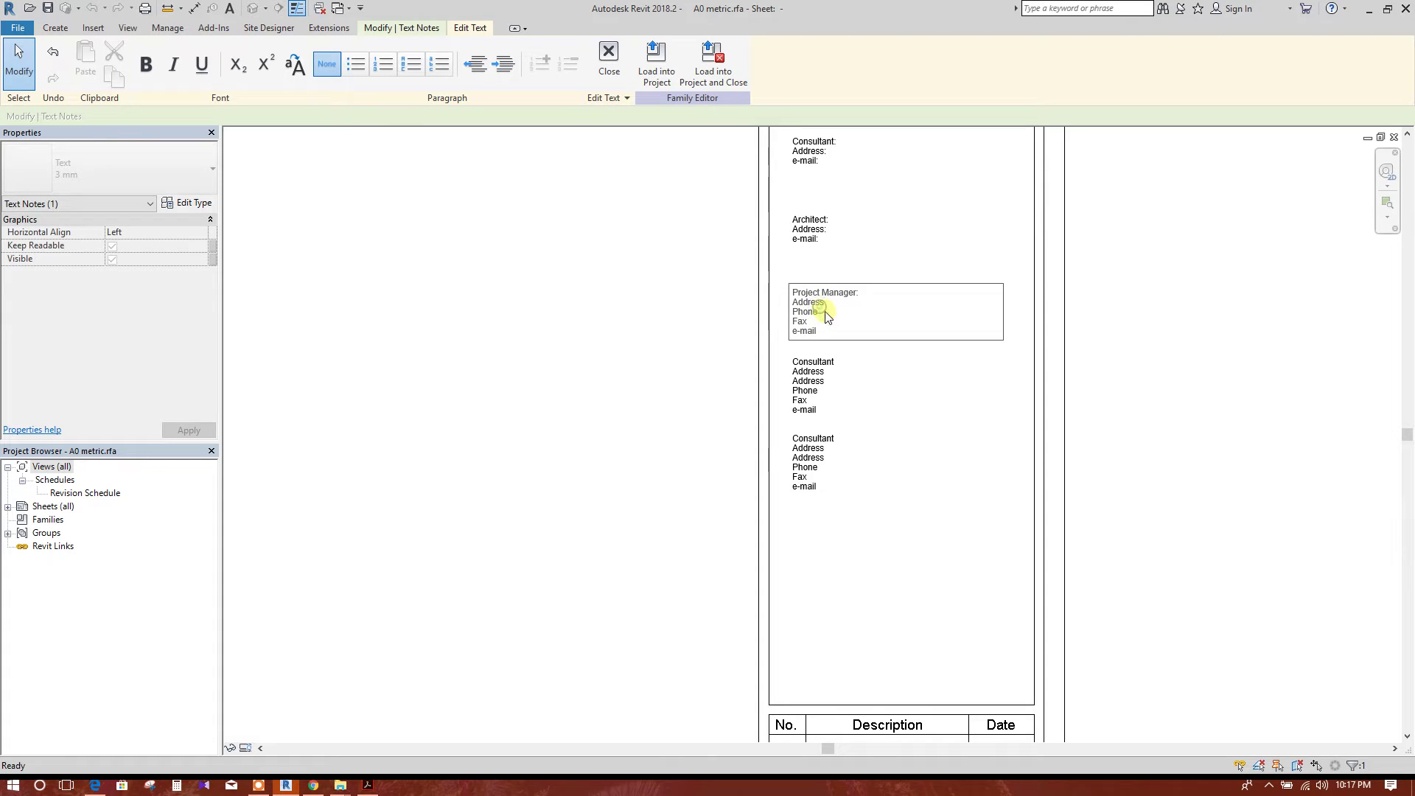
pyautogui.moveTo(798, 322); pyautogui.dragTo(792, 309)
pyautogui.press('Delete')
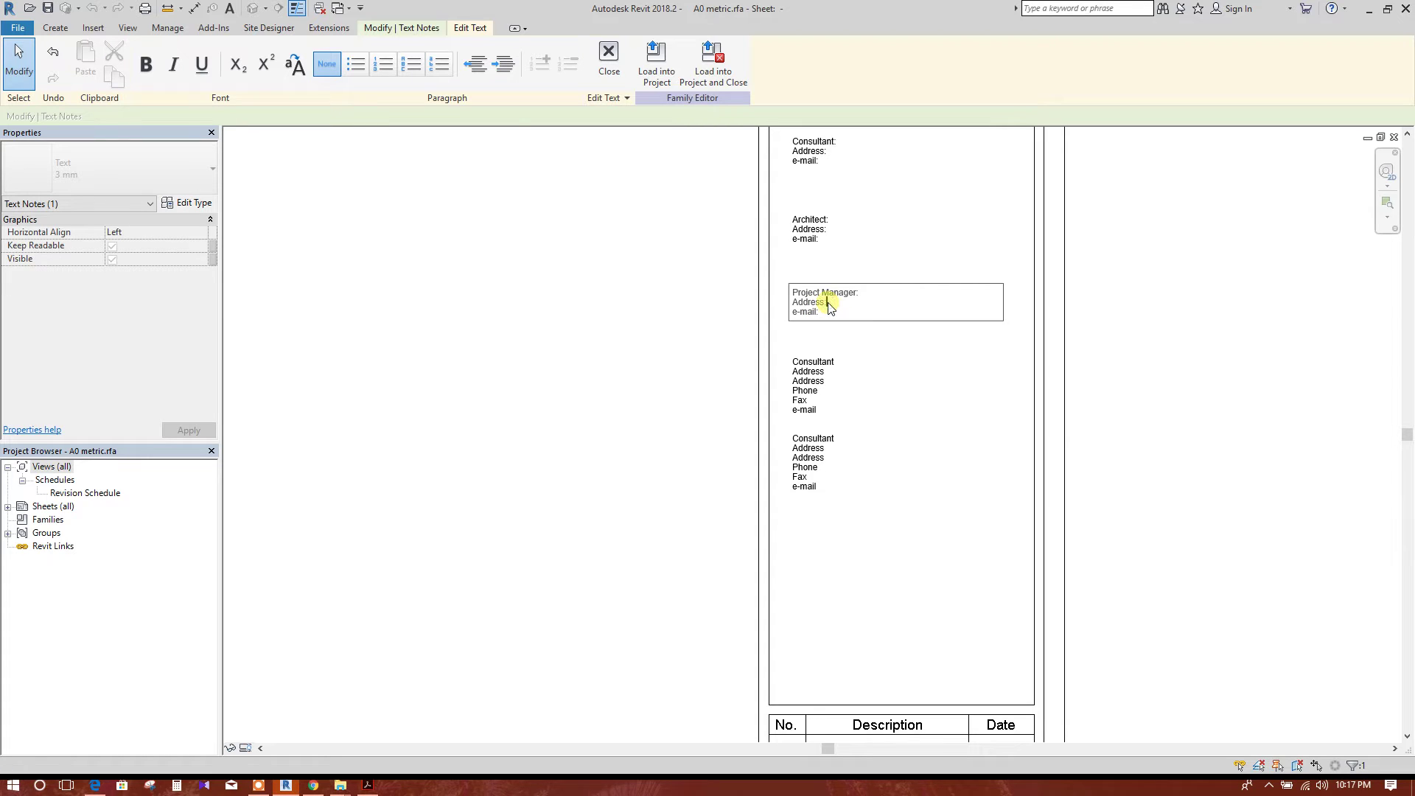
pyautogui.click(909, 268)
pyautogui.click(1058, 316)
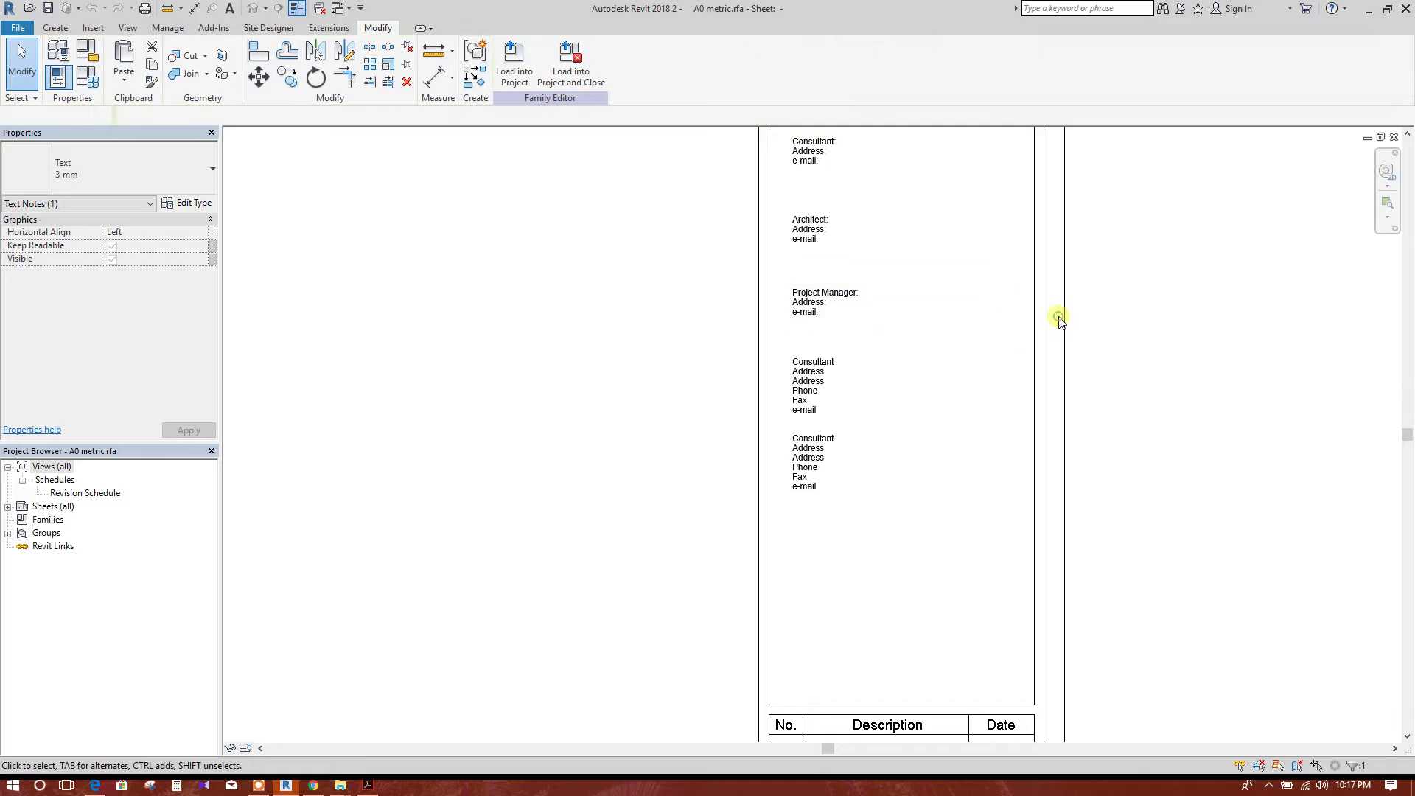
# - Delete the two lower leftover Consultant text notes
pyautogui.moveTo(890, 353); pyautogui.dragTo(897, 413, button='middle')
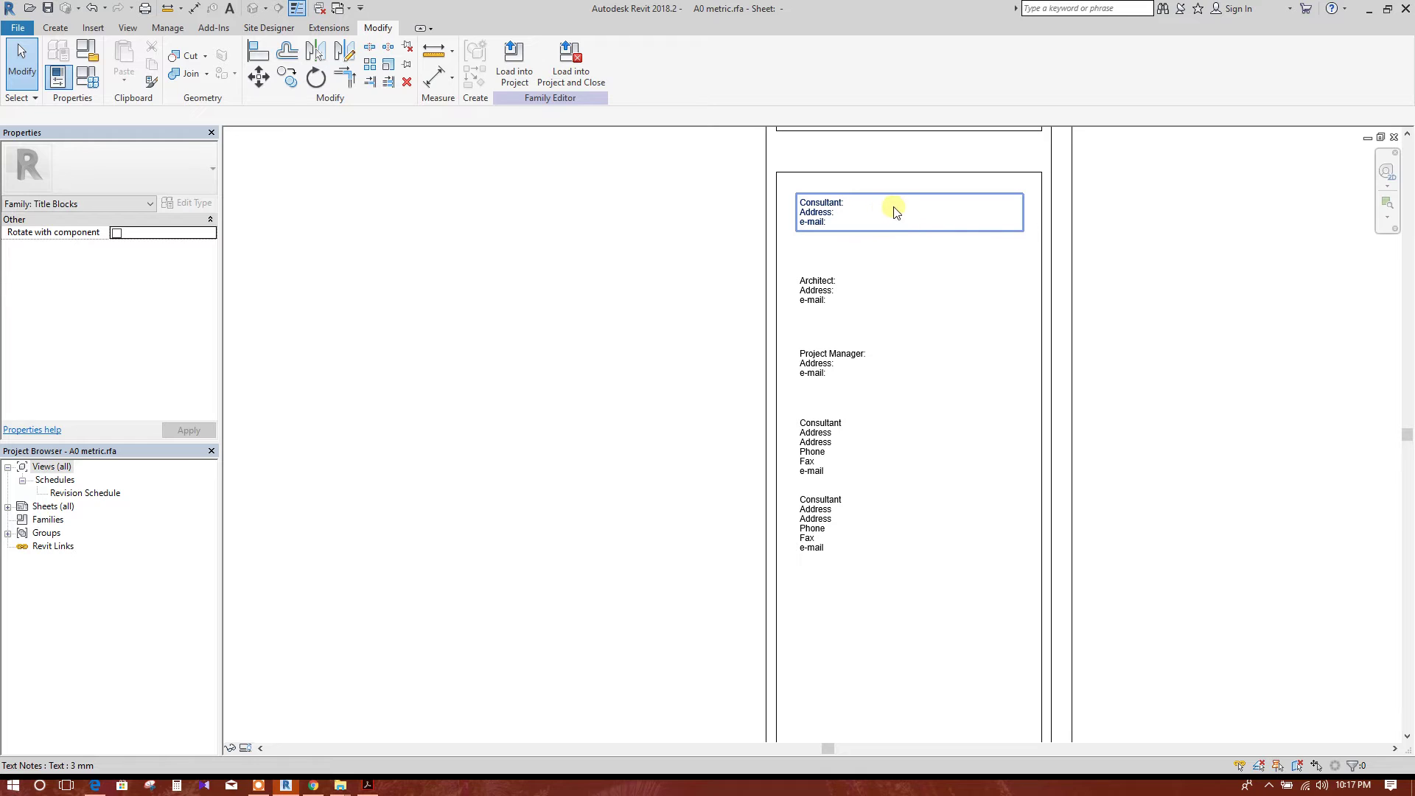
pyautogui.click(868, 214)
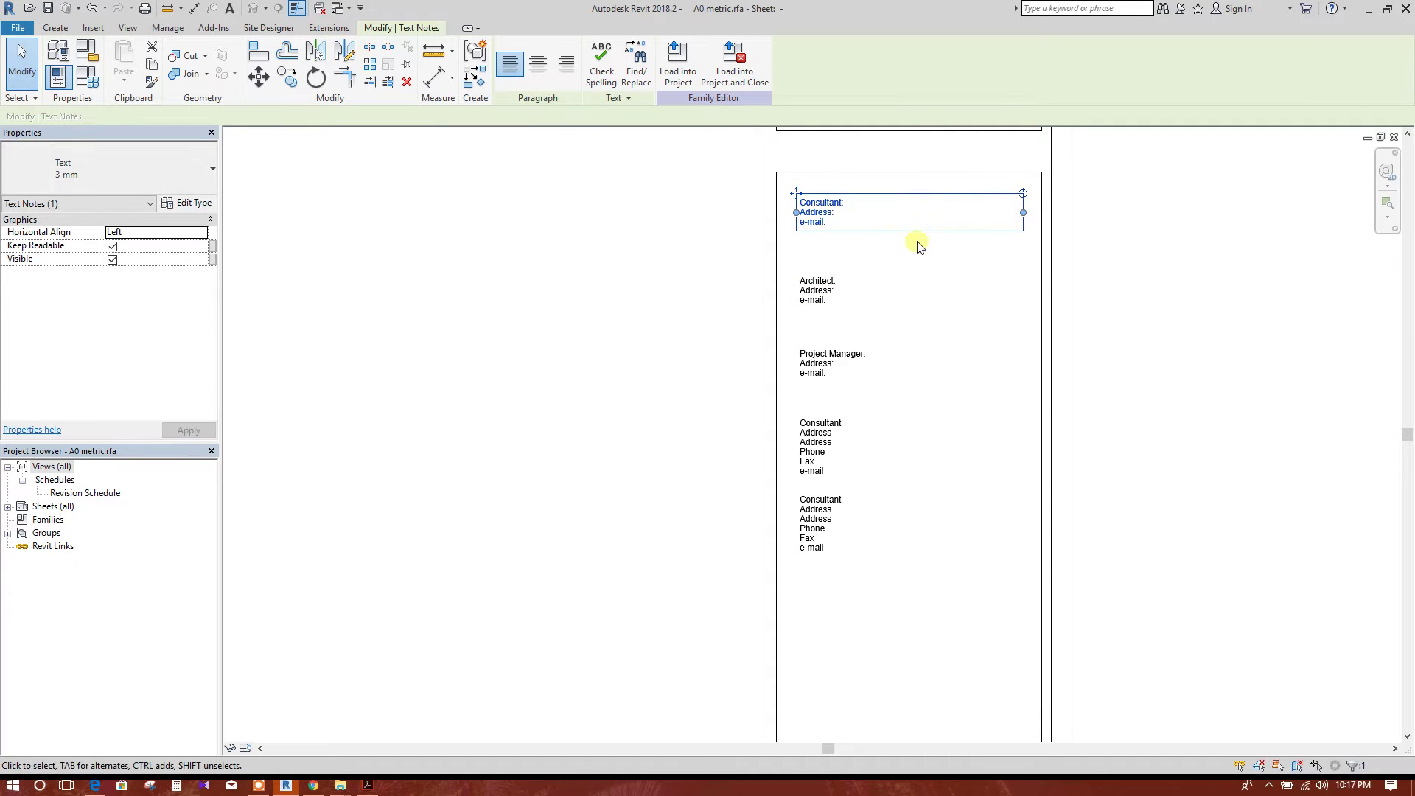
pyautogui.scroll(-1, 880, 374)
pyautogui.click(1089, 397)
pyautogui.moveTo(1099, 478); pyautogui.dragTo(1099, 448, button='middle')
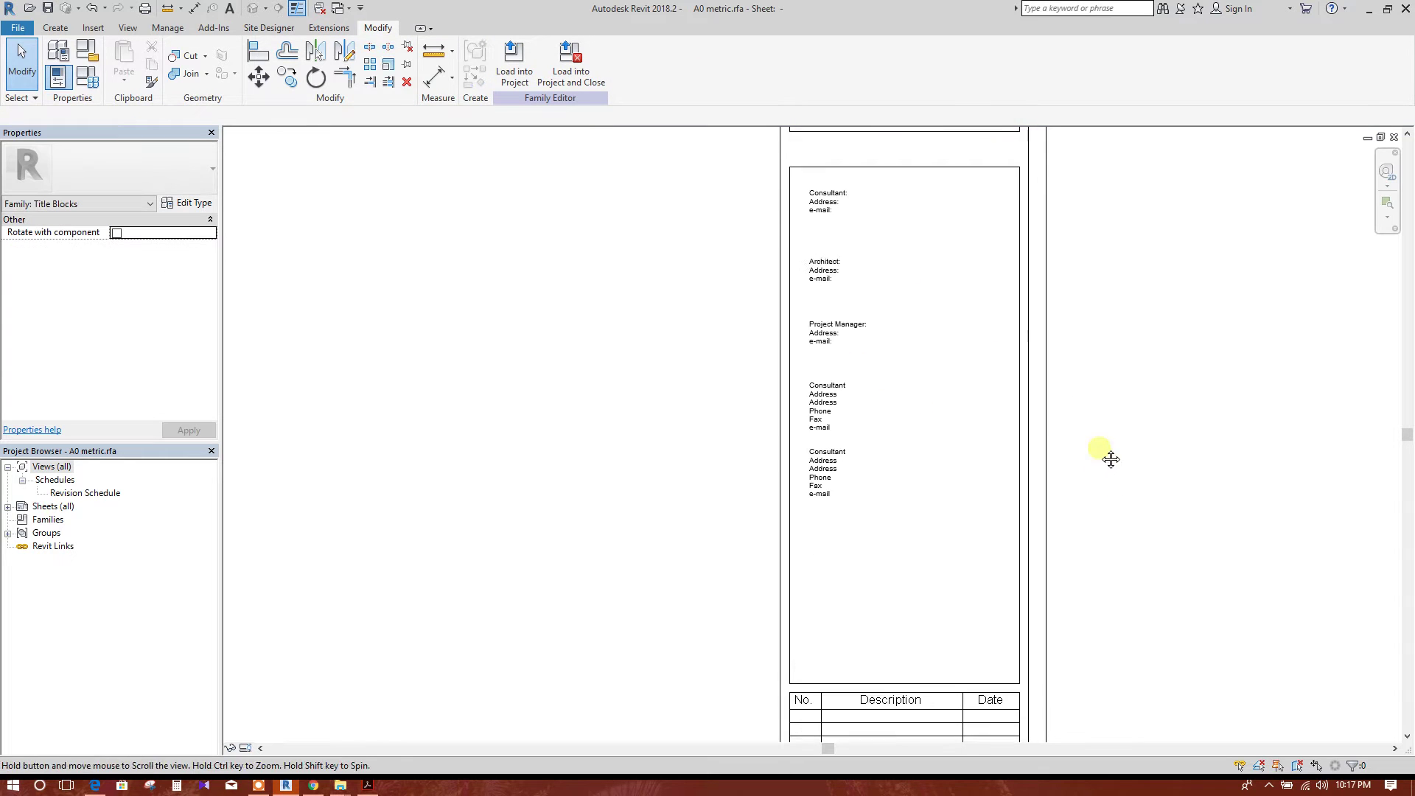
pyautogui.scroll(1, 807, 401)
pyautogui.click(853, 413)
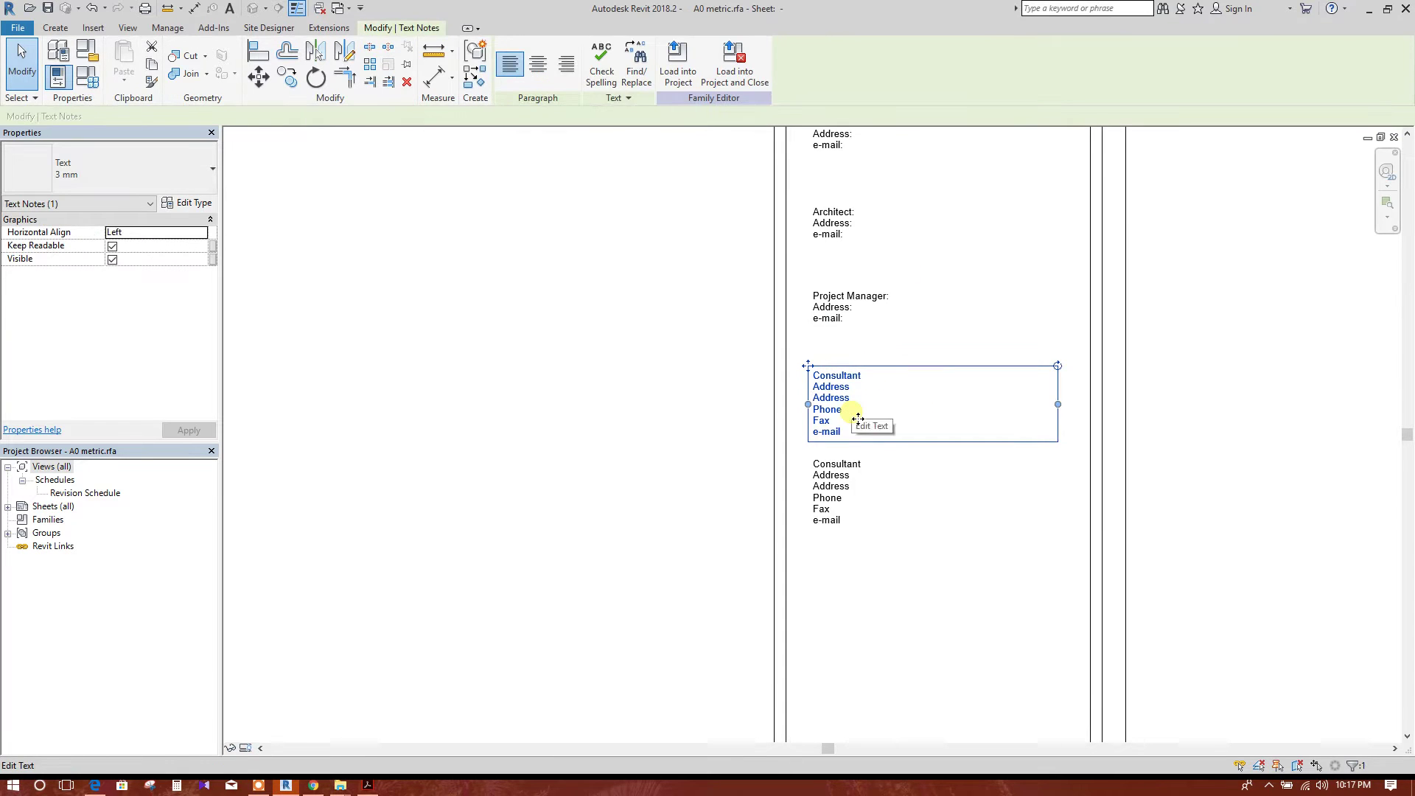
pyautogui.press('Delete')
pyautogui.click(877, 476)
pyautogui.press('Delete')
# - Pan and zoom to review the title block down to the contact box's bottom edge
pyautogui.moveTo(906, 351); pyautogui.dragTo(912, 482, button='middle')
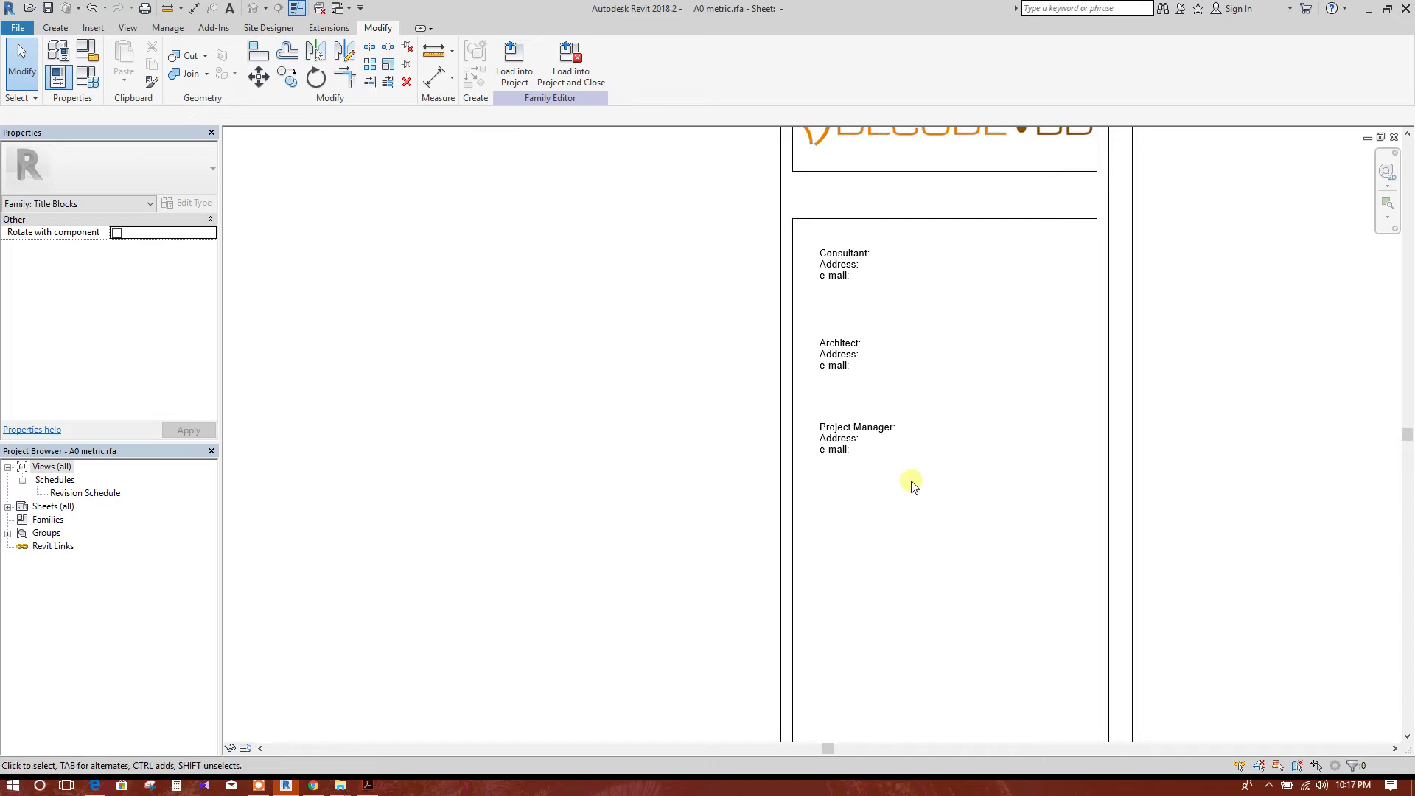
pyautogui.scroll(-1, 912, 484)
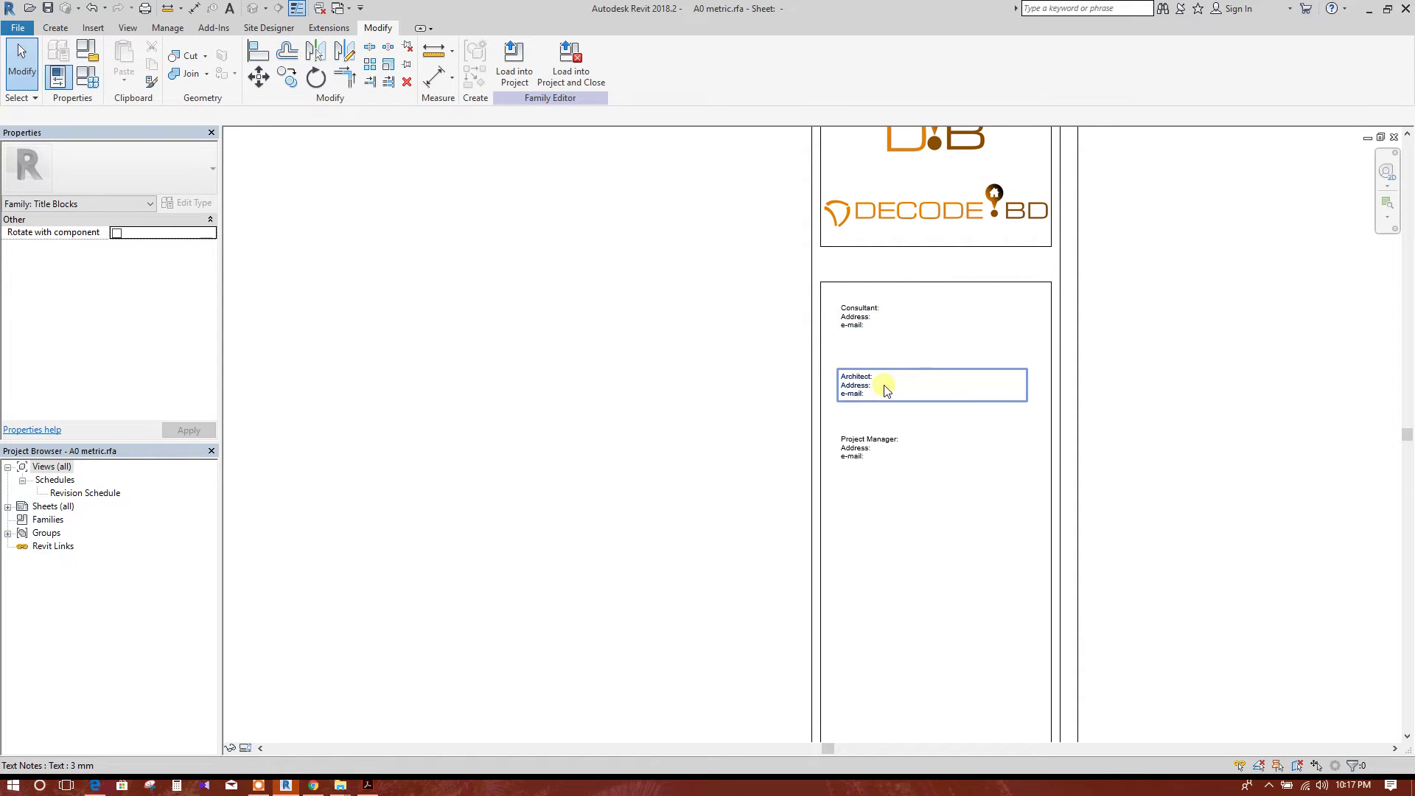
pyautogui.moveTo(929, 519); pyautogui.dragTo(922, 452, button='middle')
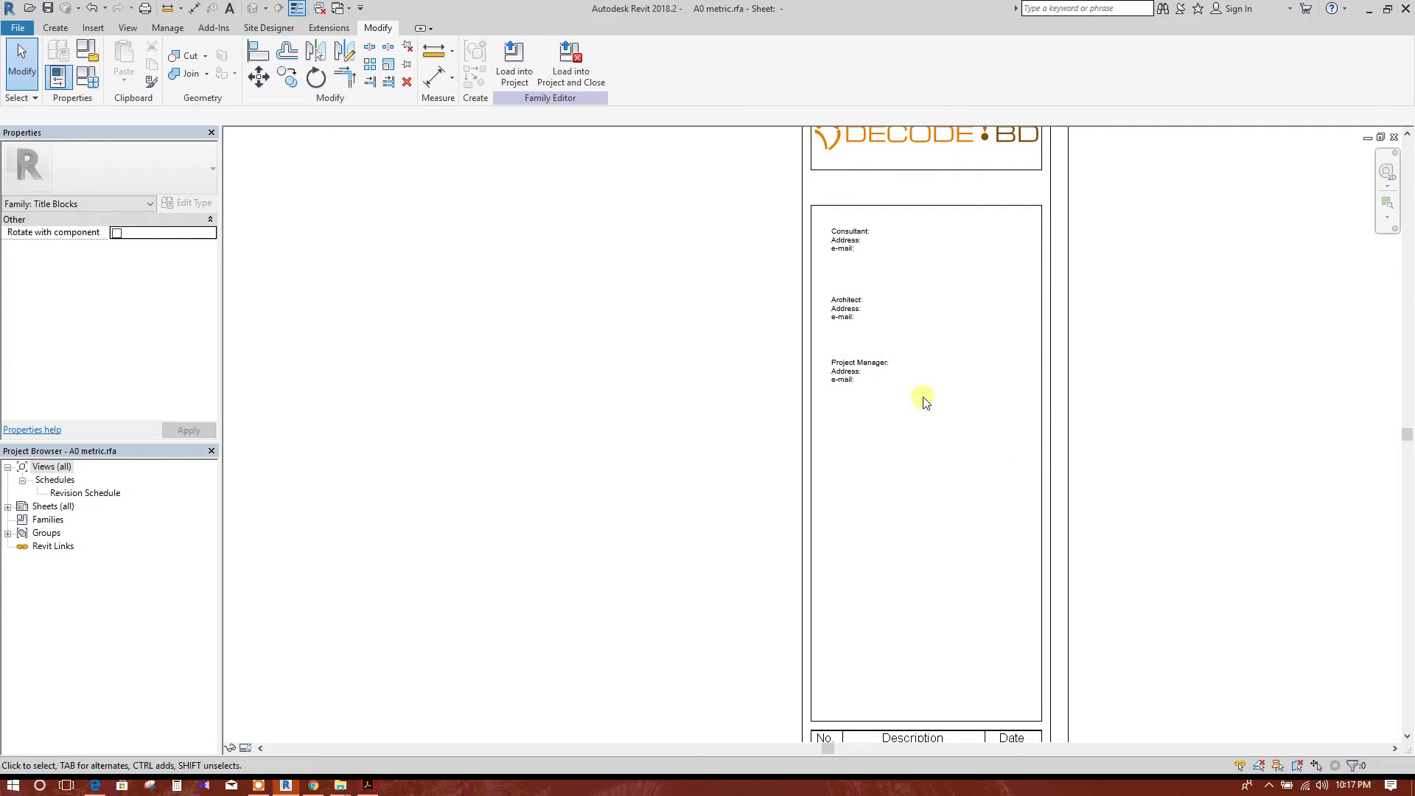
pyautogui.scroll(-3, 926, 401)
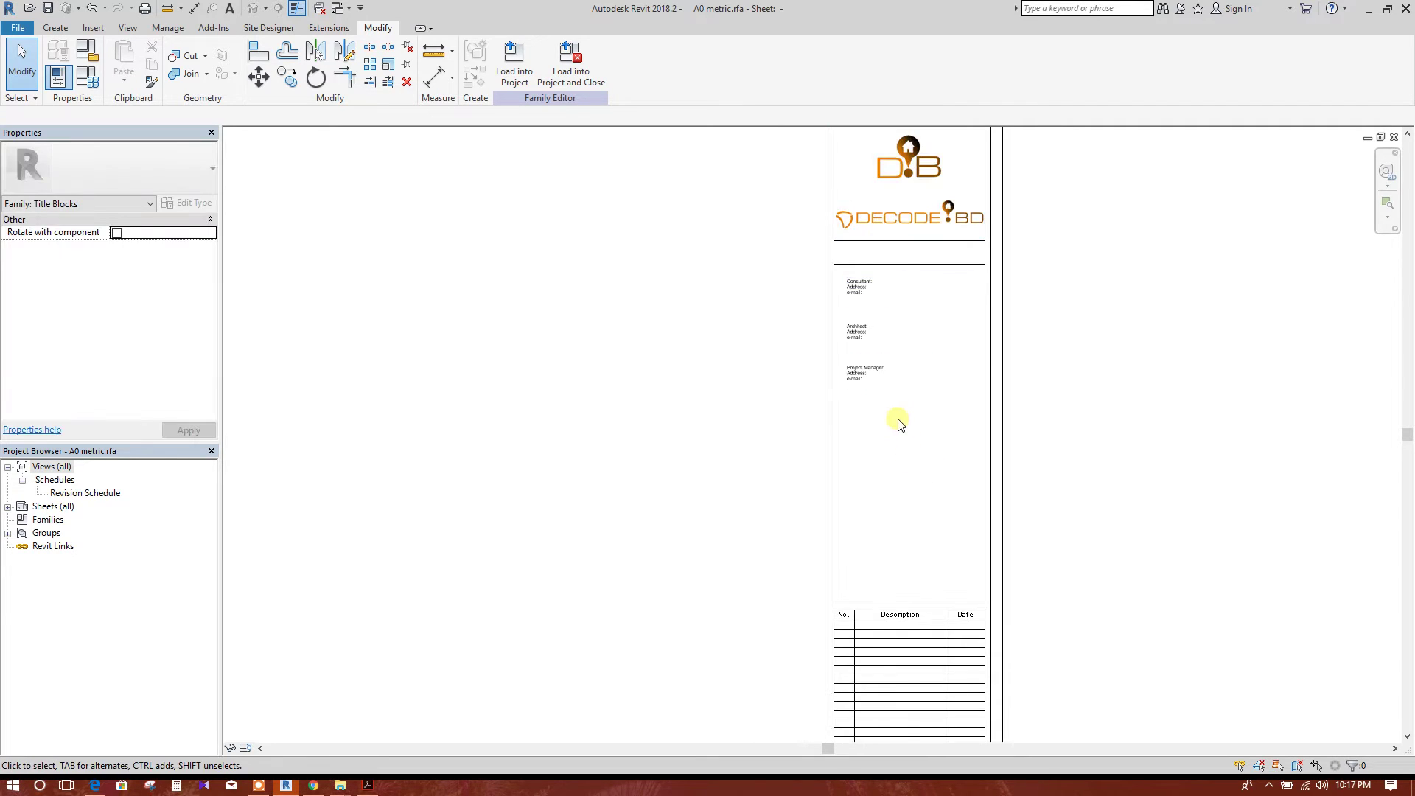
pyautogui.moveTo(929, 512); pyautogui.dragTo(925, 479, button='middle')
pyautogui.scroll(1, 895, 556)
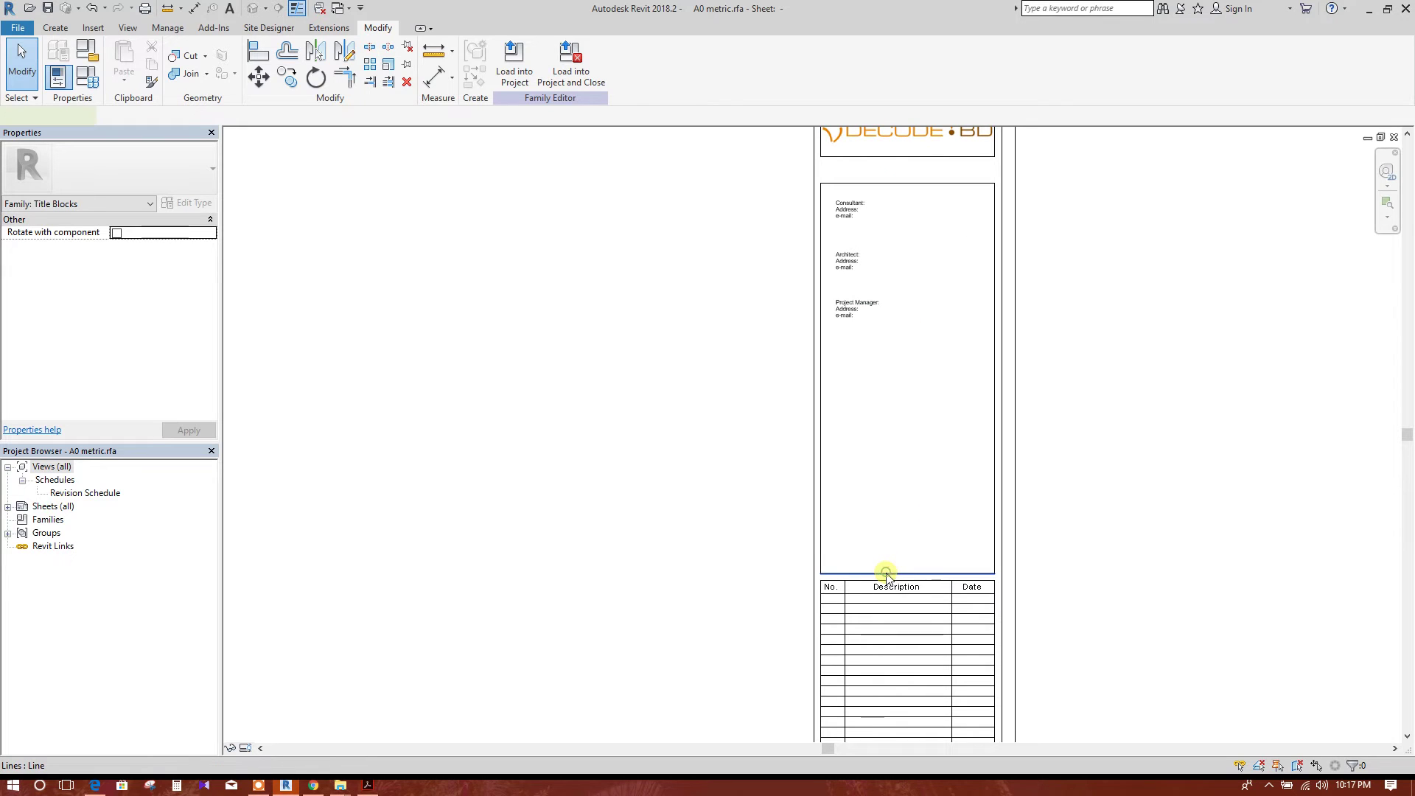
# - Move the contact box's bottom line up to just below the notes
pyautogui.click(887, 573)
pyautogui.click(259, 77)
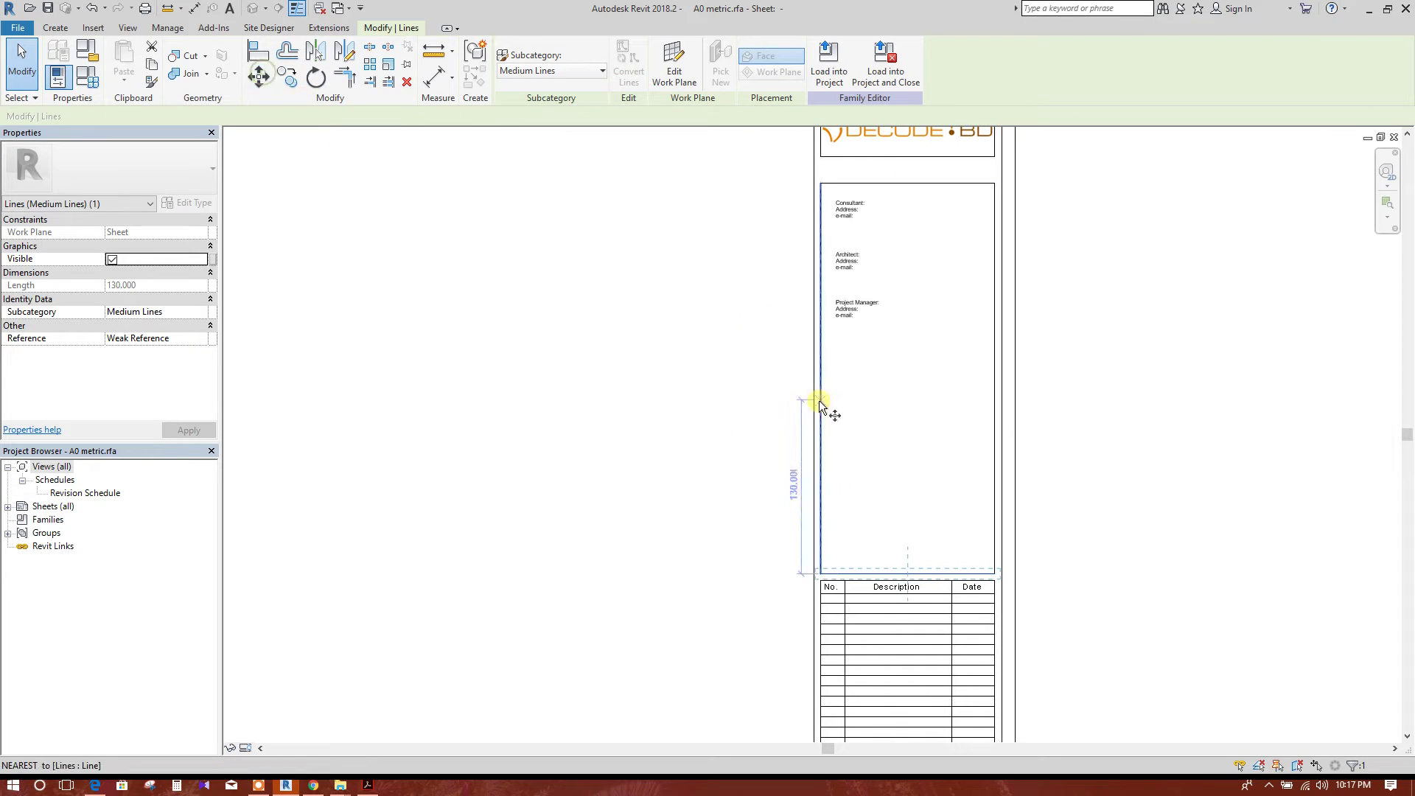
pyautogui.click(821, 573)
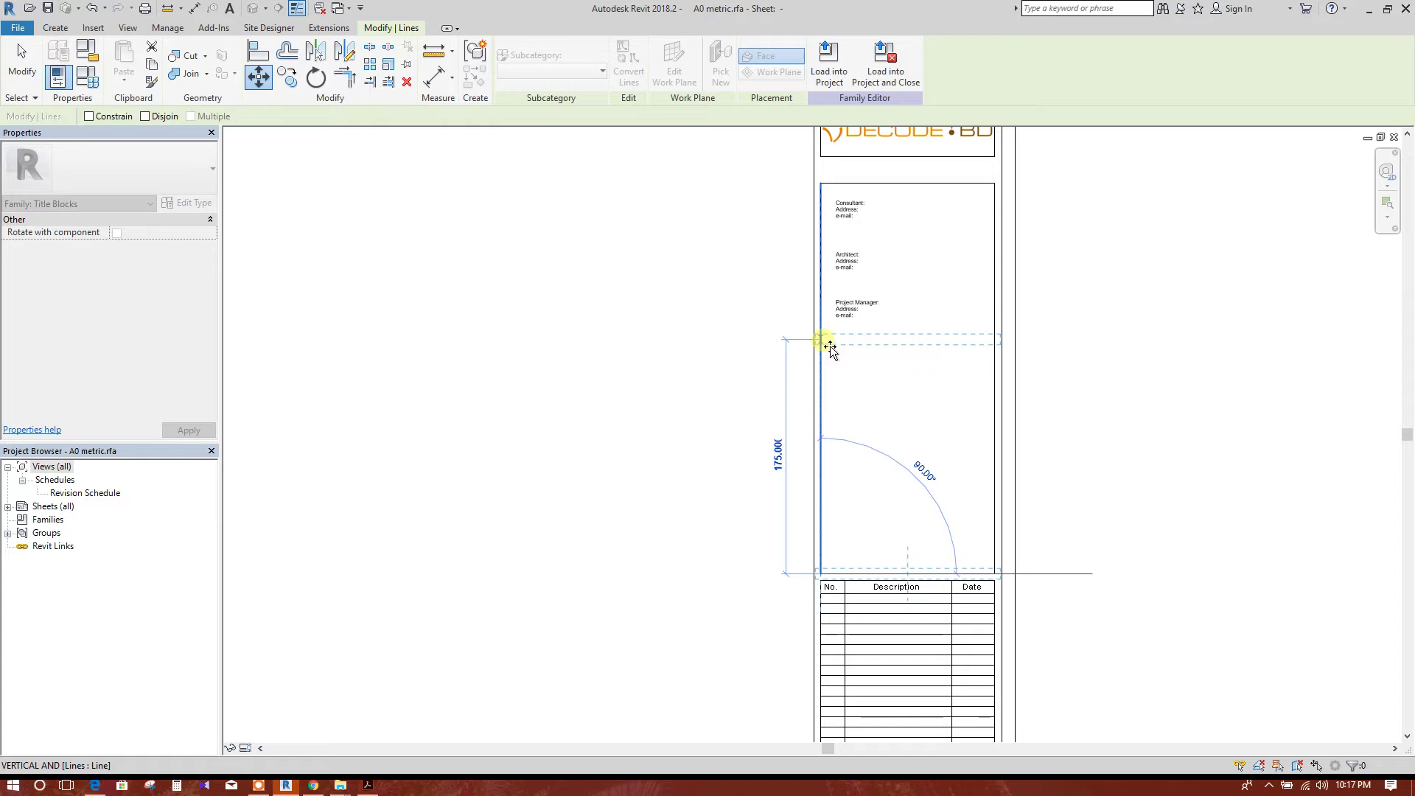
pyautogui.click(888, 370)
pyautogui.press('Escape')
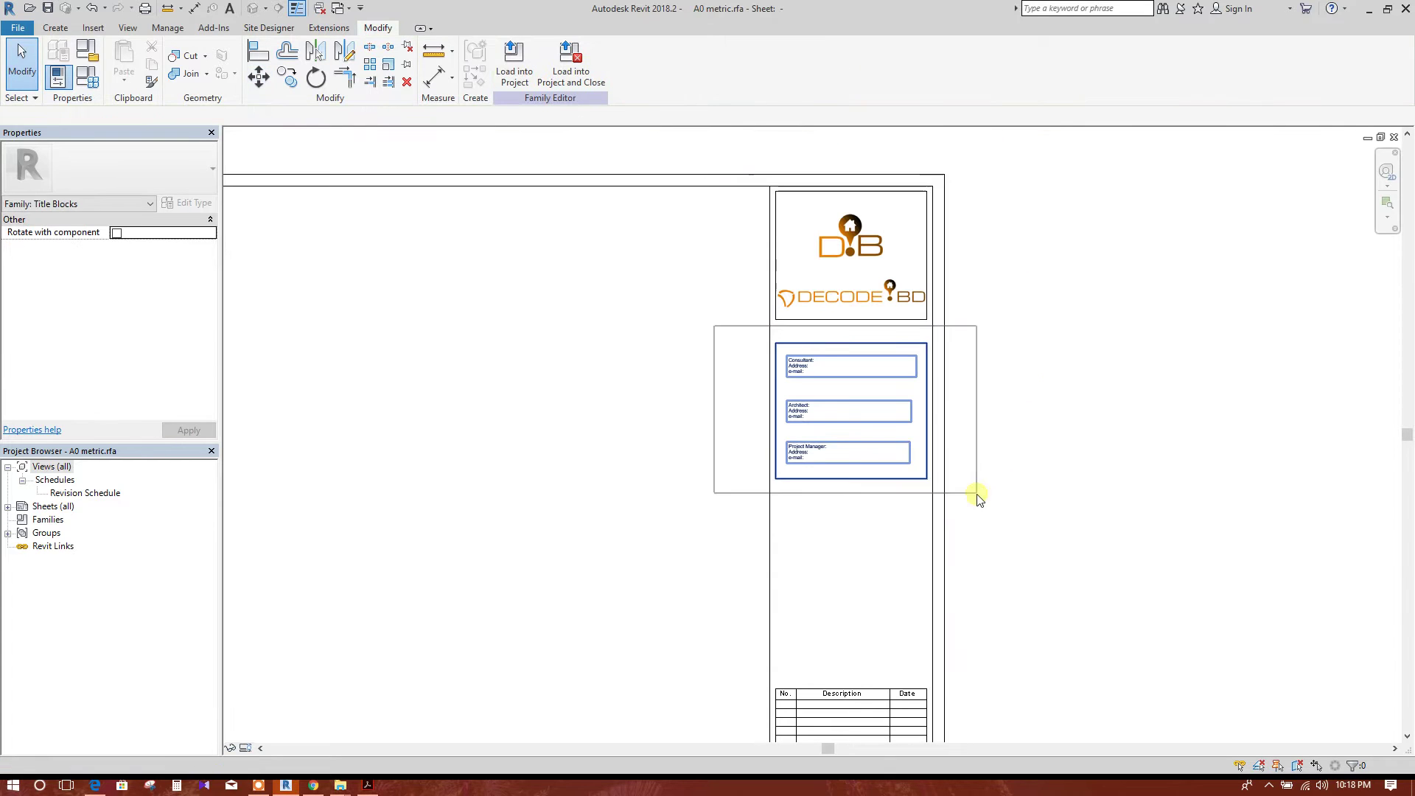
# - Move the contact box and its notes 10 units higher
pyautogui.moveTo(949, 515); pyautogui.dragTo(950, 515)
pyautogui.scroll(3, 823, 346)
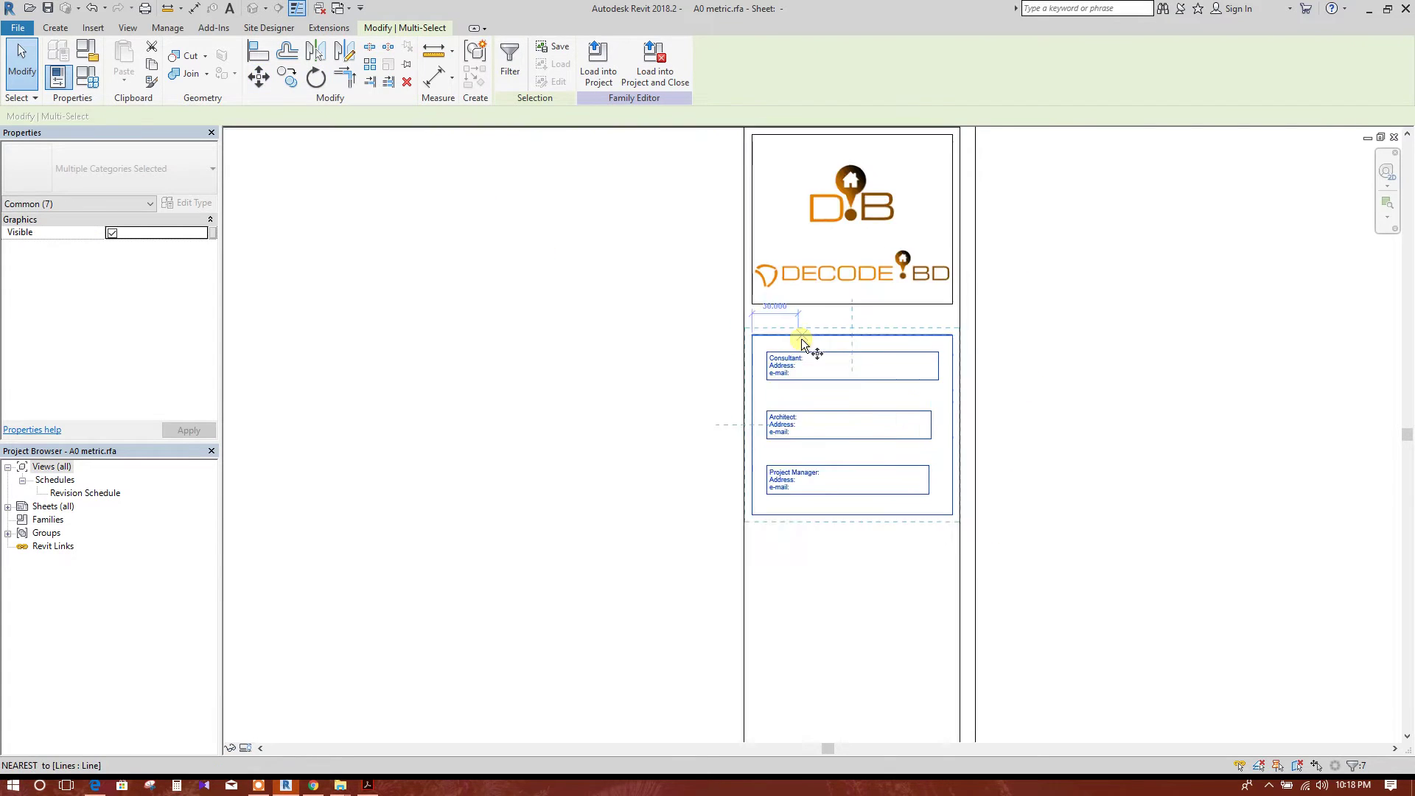
pyautogui.press('m')
pyautogui.press('v')
pyautogui.click(876, 334)
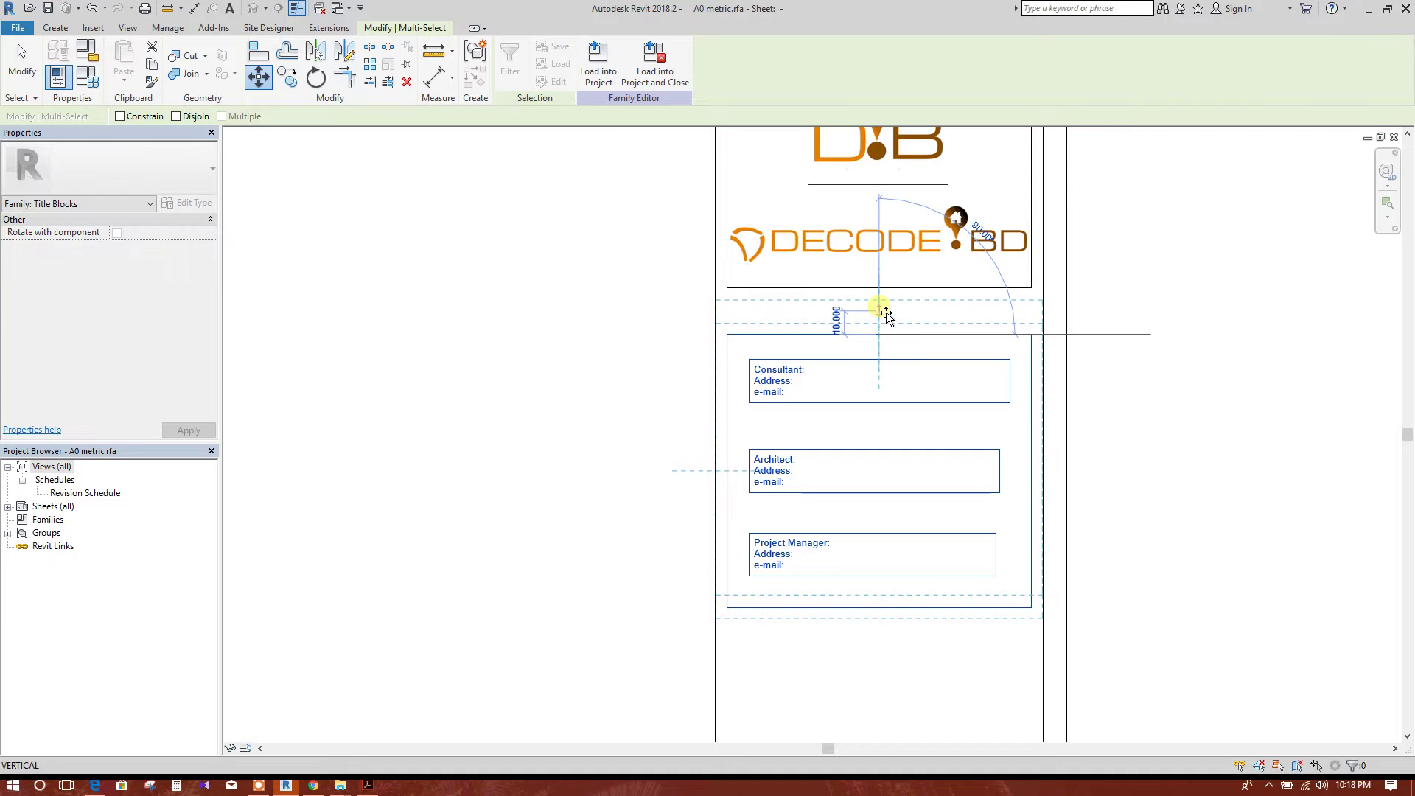
pyautogui.click(893, 318)
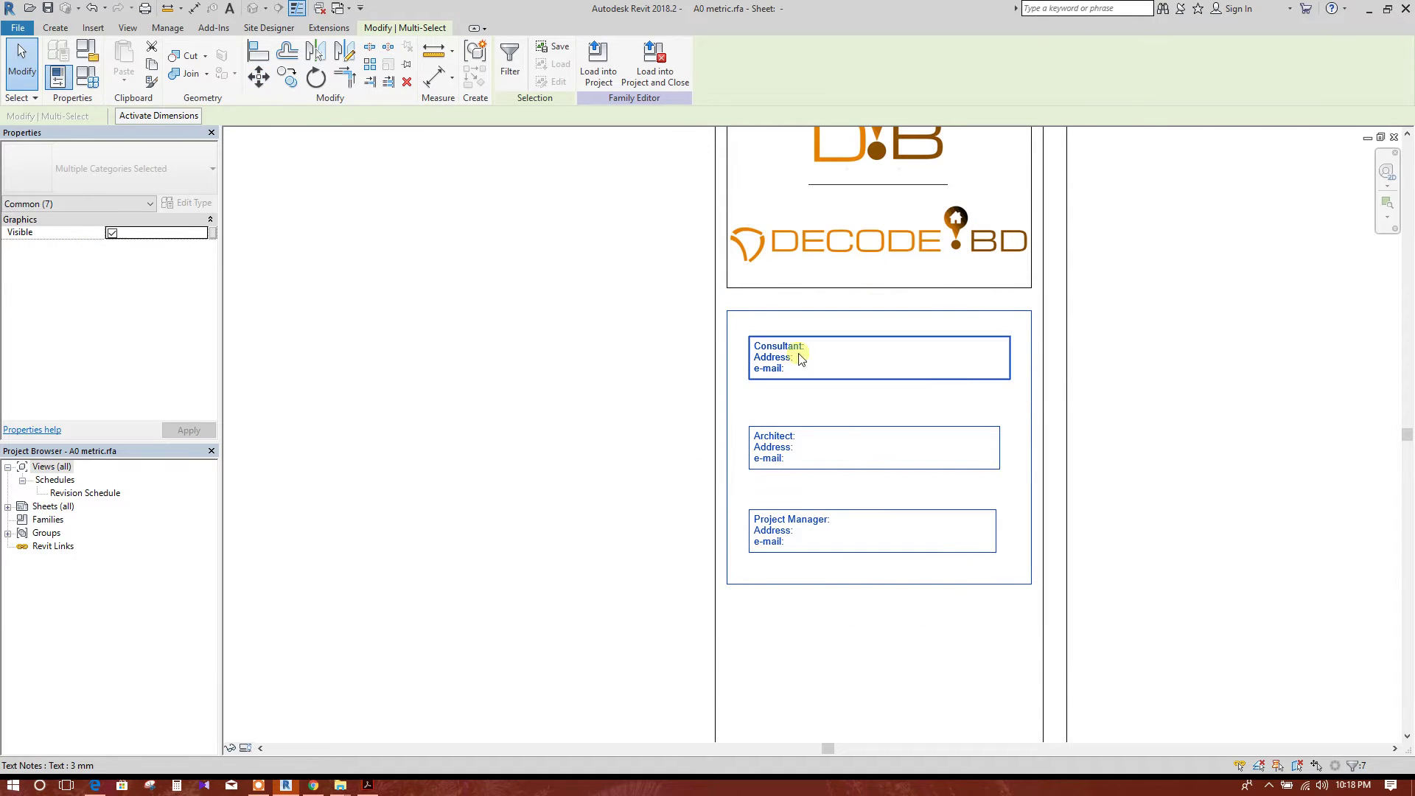
pyautogui.press('Escape')
# - Move the contact box and its three notes up to sit directly under the logo box
pyautogui.moveTo(694, 304); pyautogui.dragTo(1107, 692)
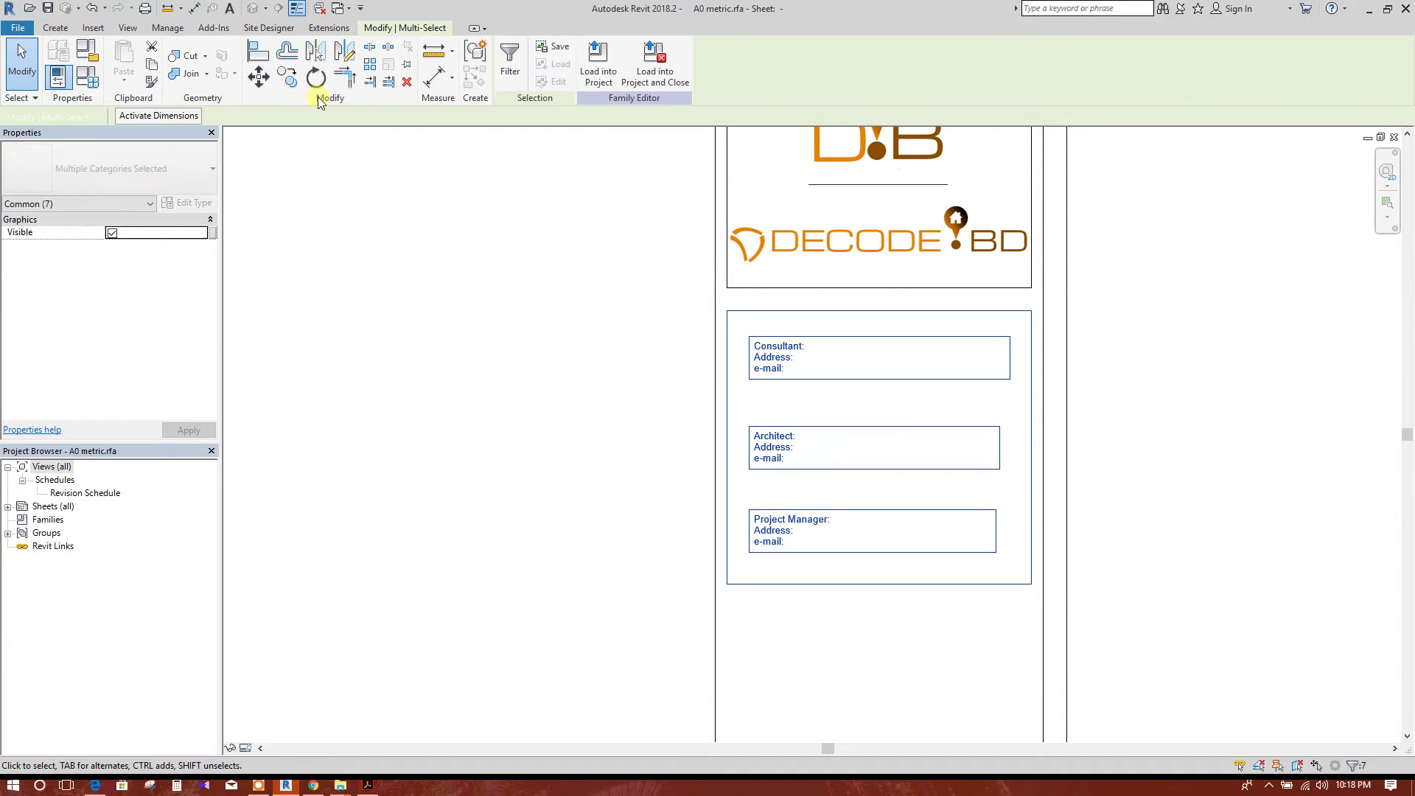
pyautogui.click(258, 76)
pyautogui.scroll(4, 872, 317)
pyautogui.click(885, 304)
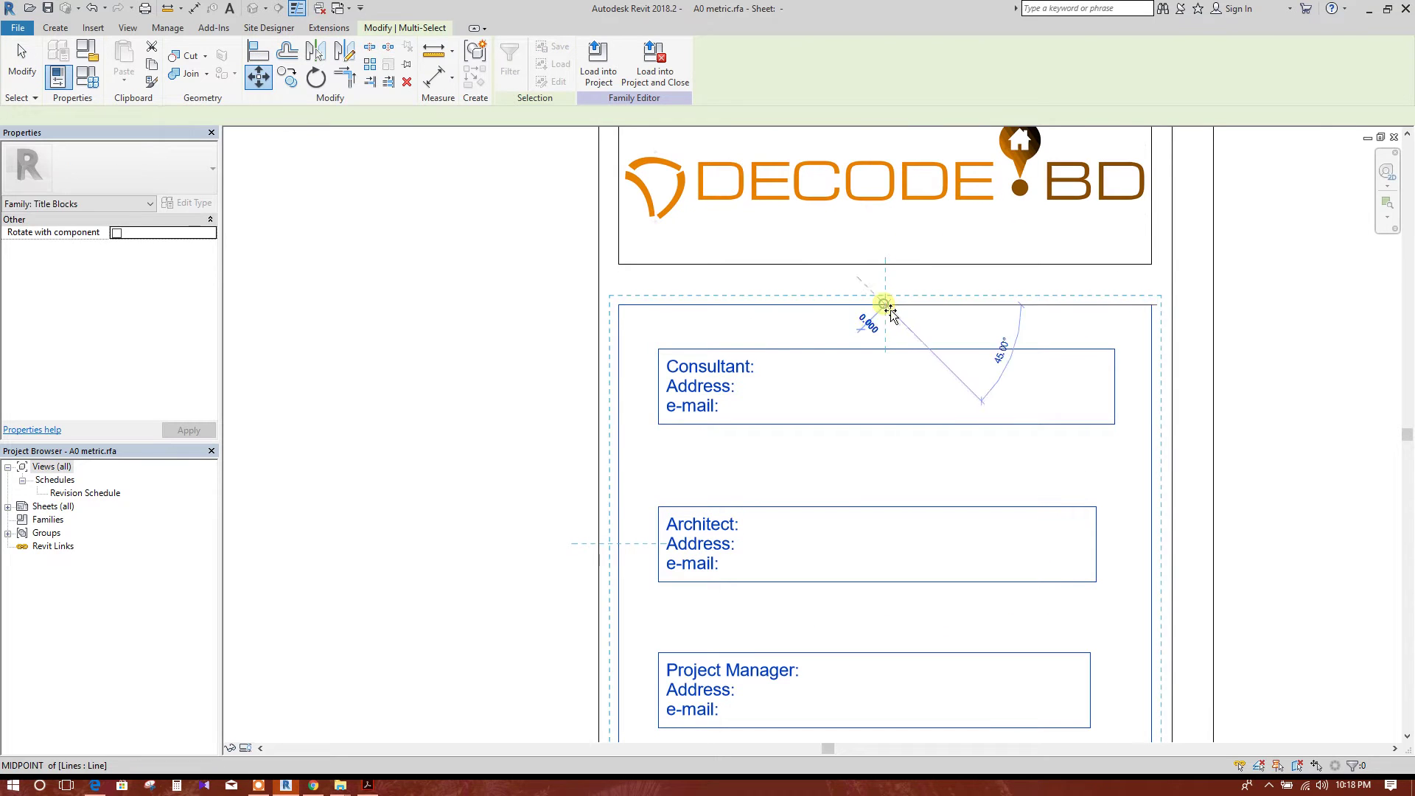
pyautogui.click(885, 286)
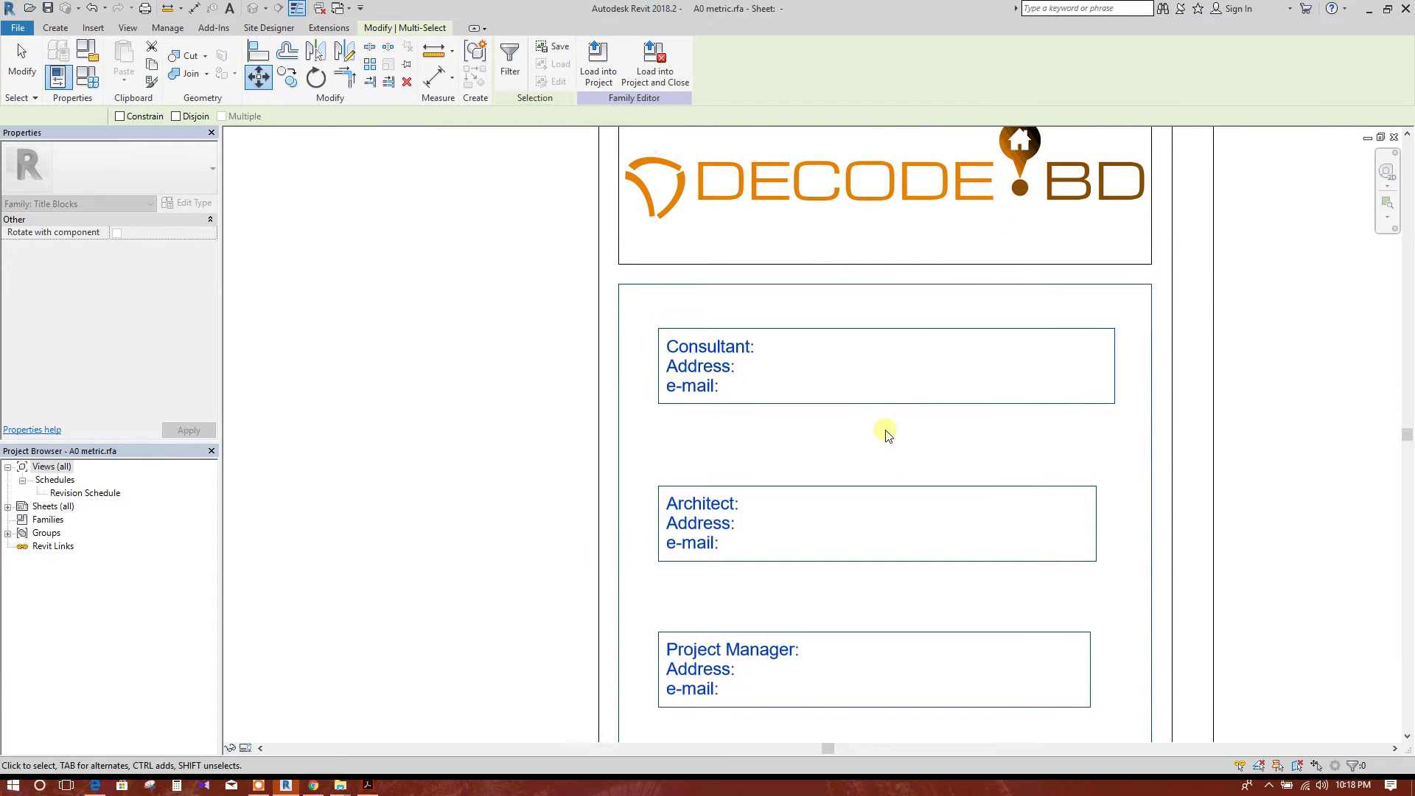
pyautogui.scroll(-3, 878, 426)
pyautogui.scroll(-1, 842, 427)
pyautogui.click(1055, 442)
pyautogui.moveTo(1043, 551); pyautogui.dragTo(976, 349, button='middle')
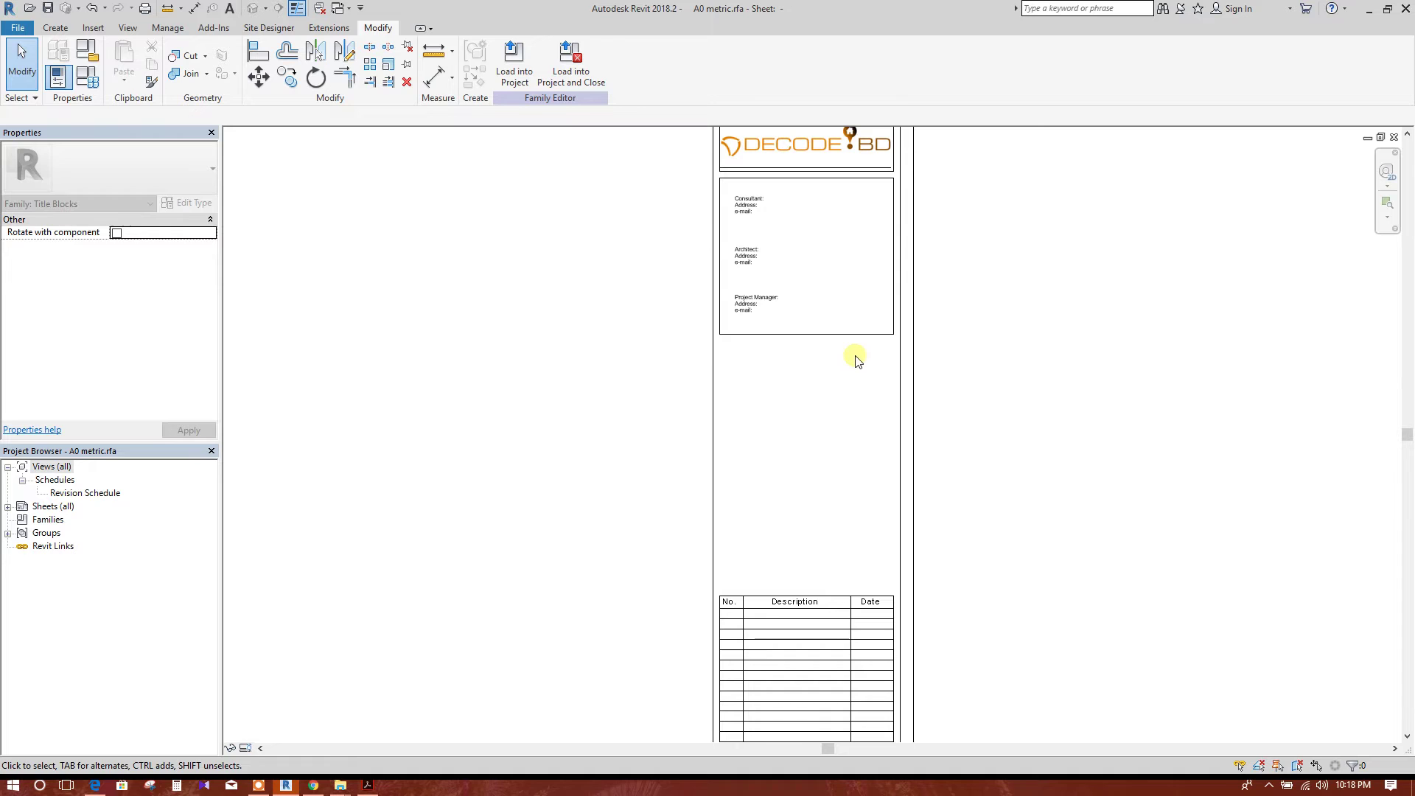
# - Copy the contact box's top, bottom and side lines to form an identical empty box below
pyautogui.click(868, 335)
pyautogui.keyDown('ctrl'); pyautogui.click(855, 179); pyautogui.keyUp('ctrl')
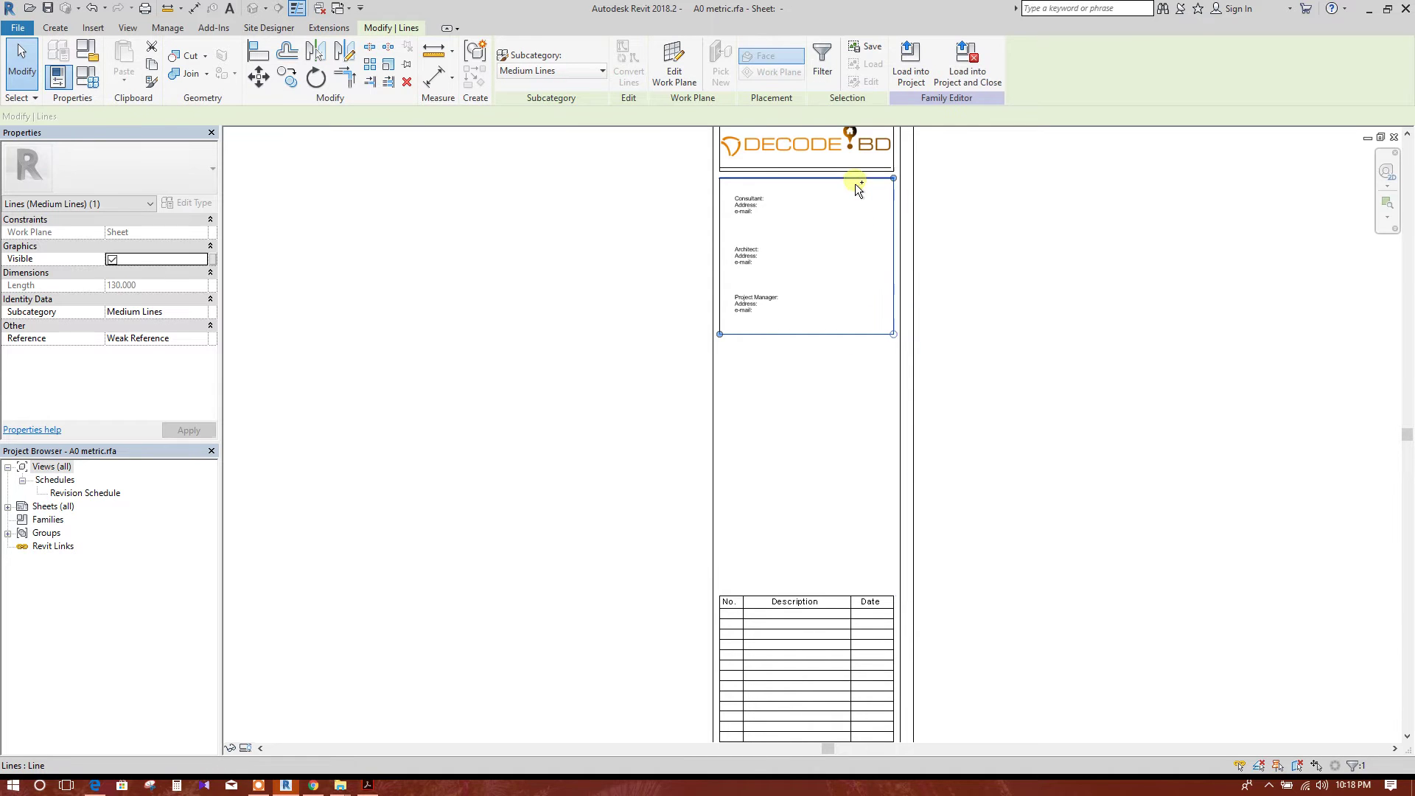
pyautogui.keyDown('ctrl'); pyautogui.click(720, 234); pyautogui.keyUp('ctrl')
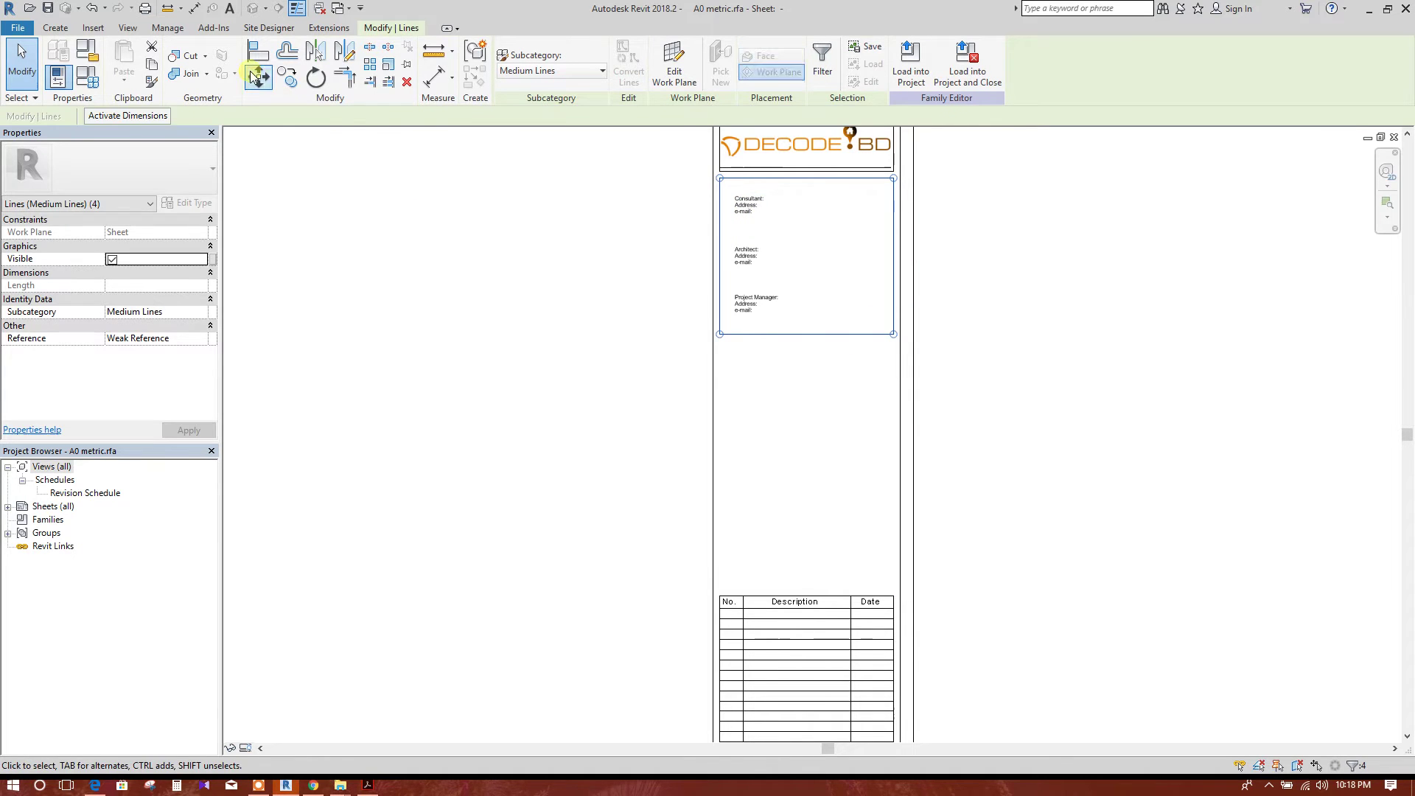
pyautogui.click(288, 77)
pyautogui.click(893, 171)
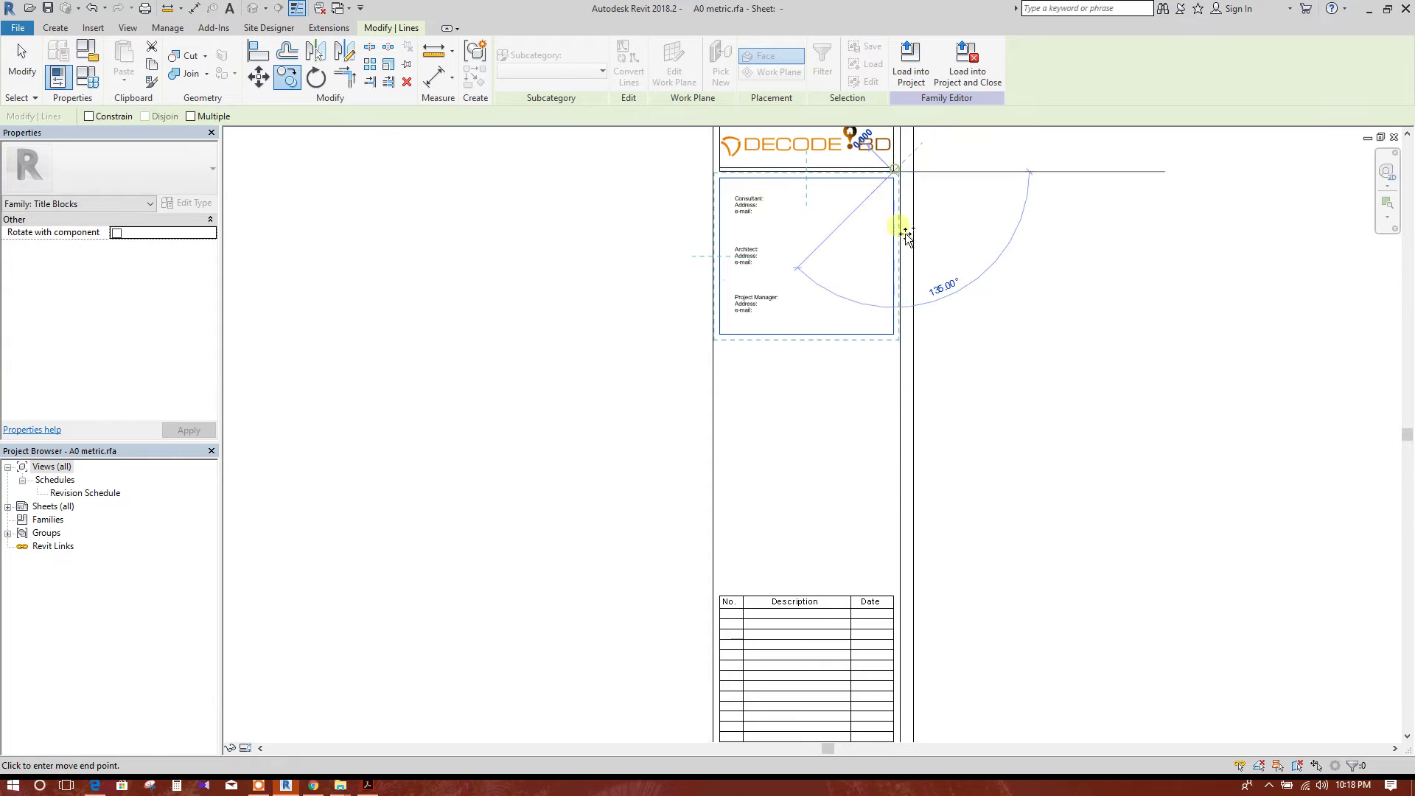
pyautogui.scroll(1, 896, 330)
pyautogui.click(893, 343)
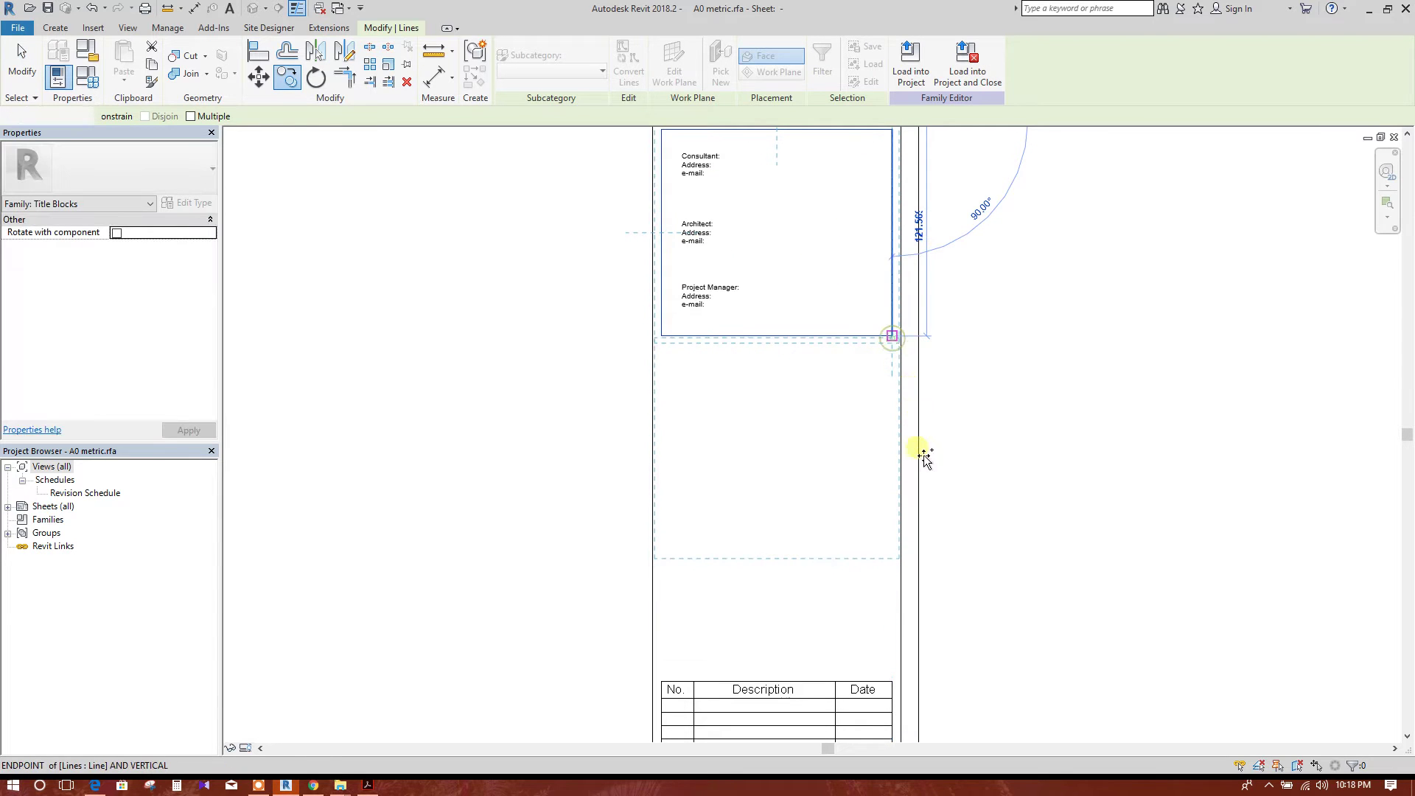
pyautogui.click(945, 501)
pyautogui.moveTo(945, 501); pyautogui.dragTo(950, 364, button='middle')
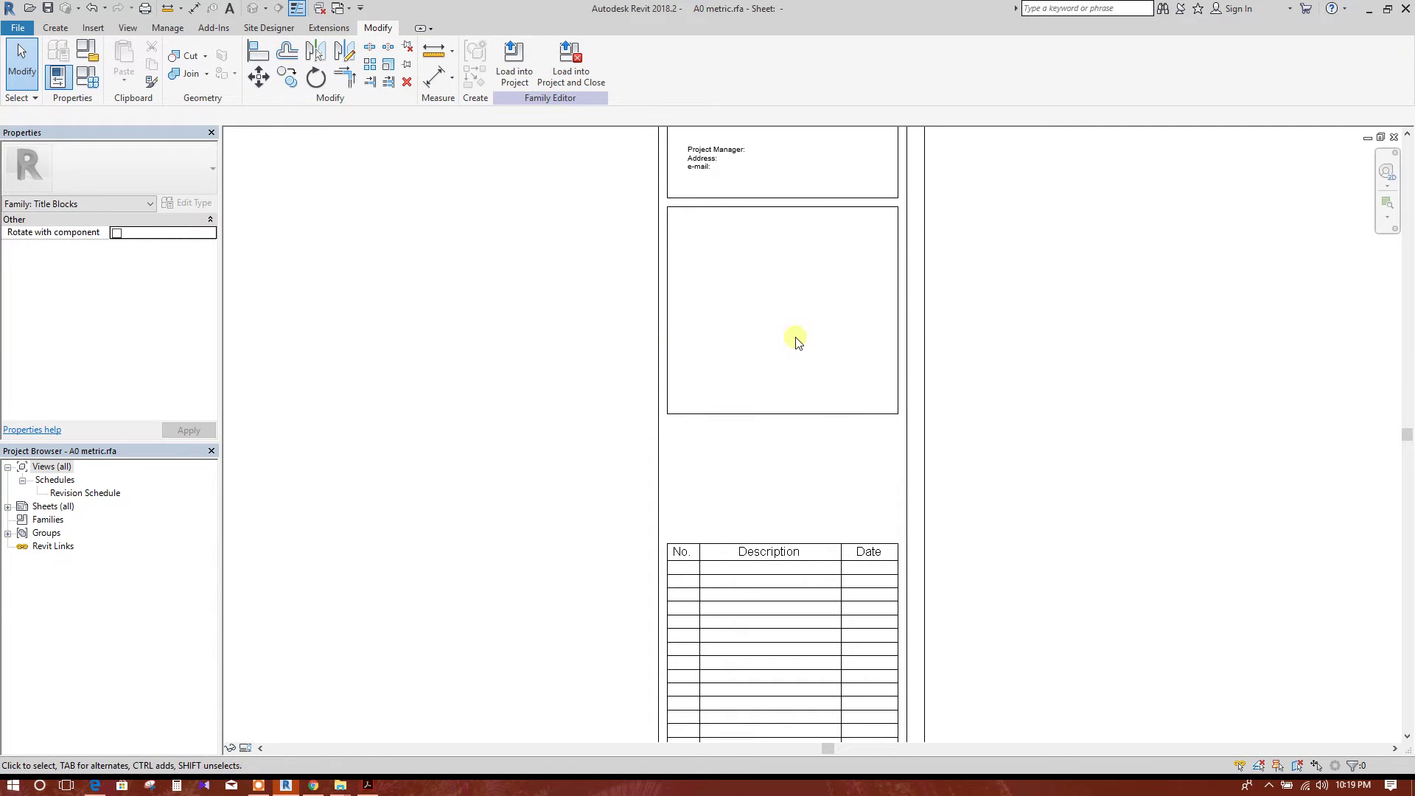
pyautogui.scroll(-1, 795, 341)
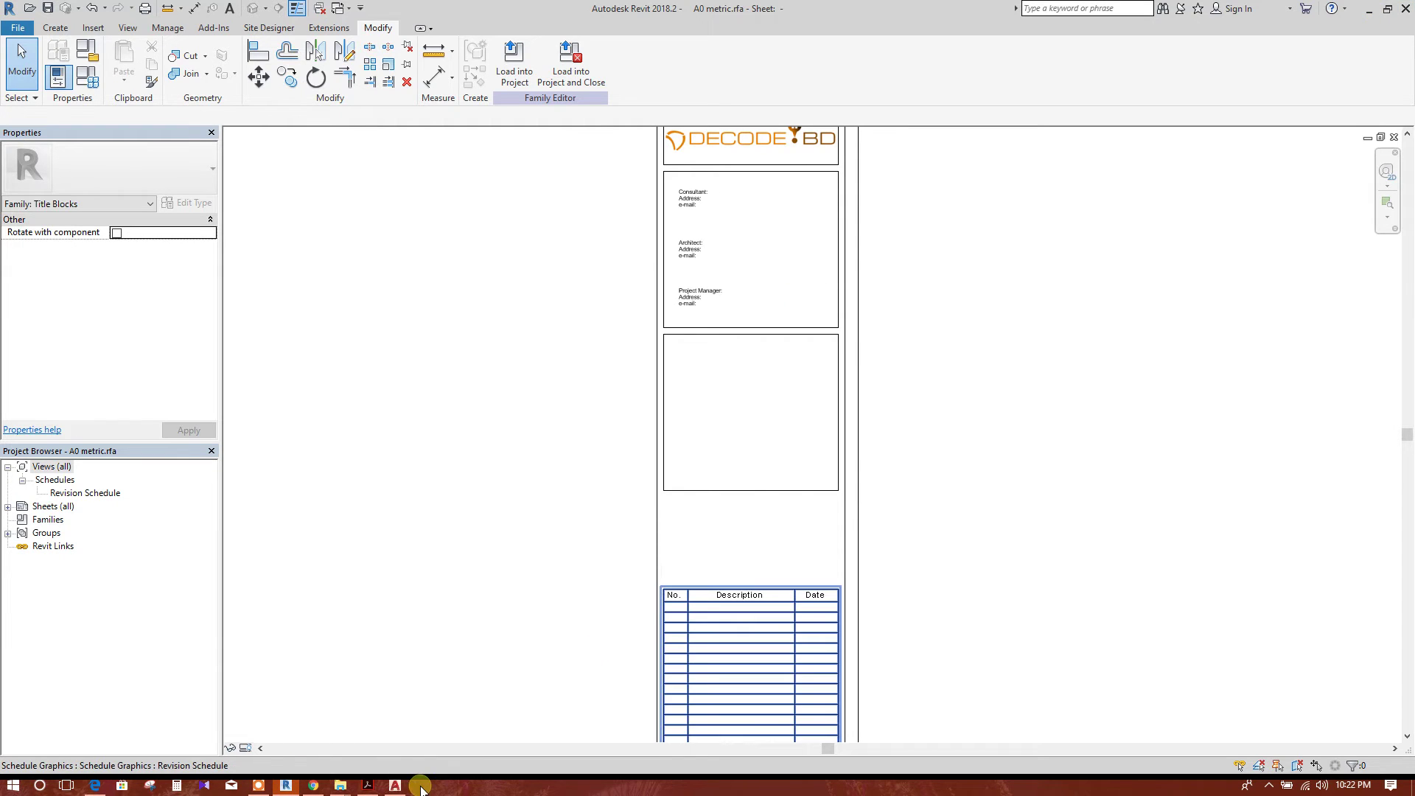
pyautogui.click(396, 785)
# - Open the AutoCAD structural drawing's title block for block-definition editing
pyautogui.scroll(5, 733, 527)
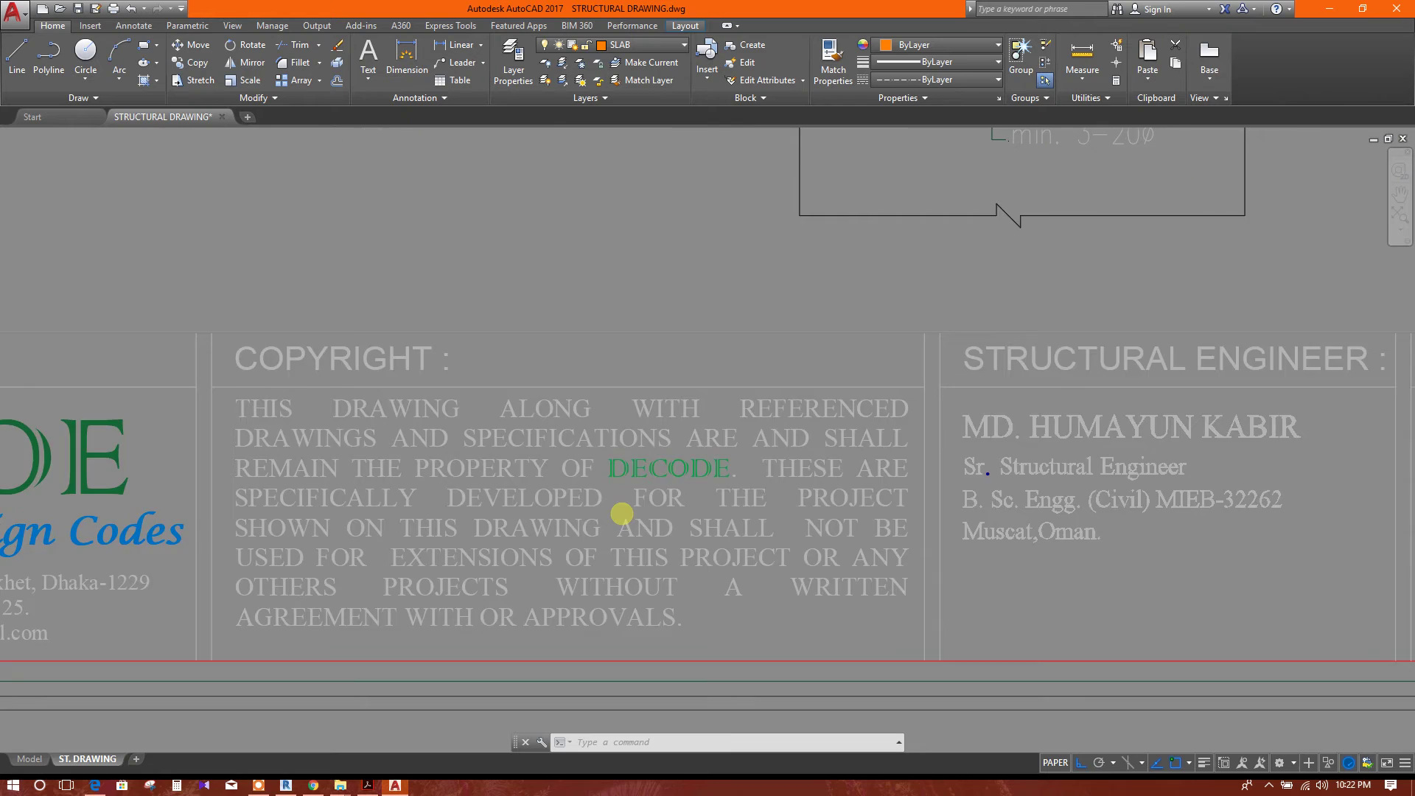
pyautogui.scroll(-4, 621, 514)
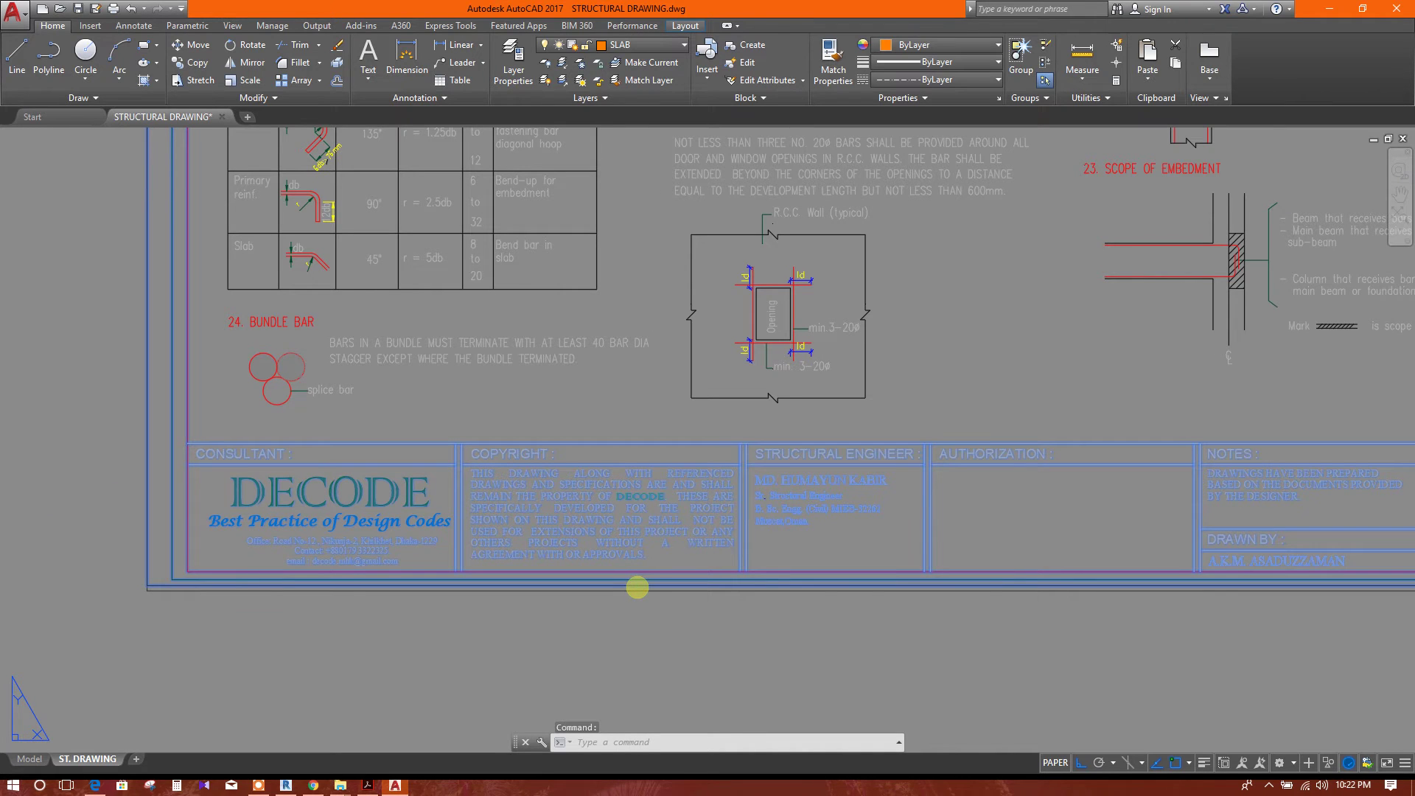
pyautogui.doubleClick(677, 506)
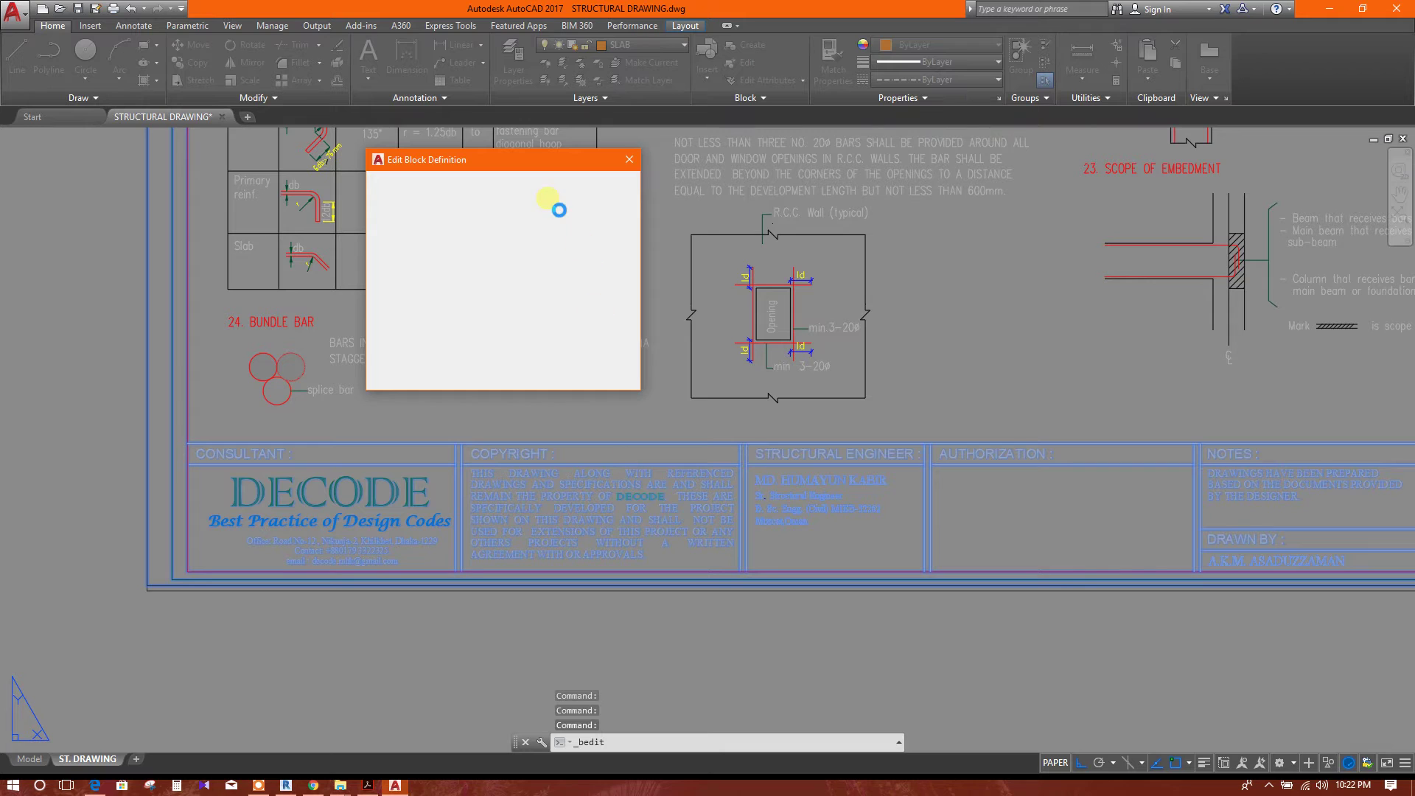
pyautogui.click(494, 377)
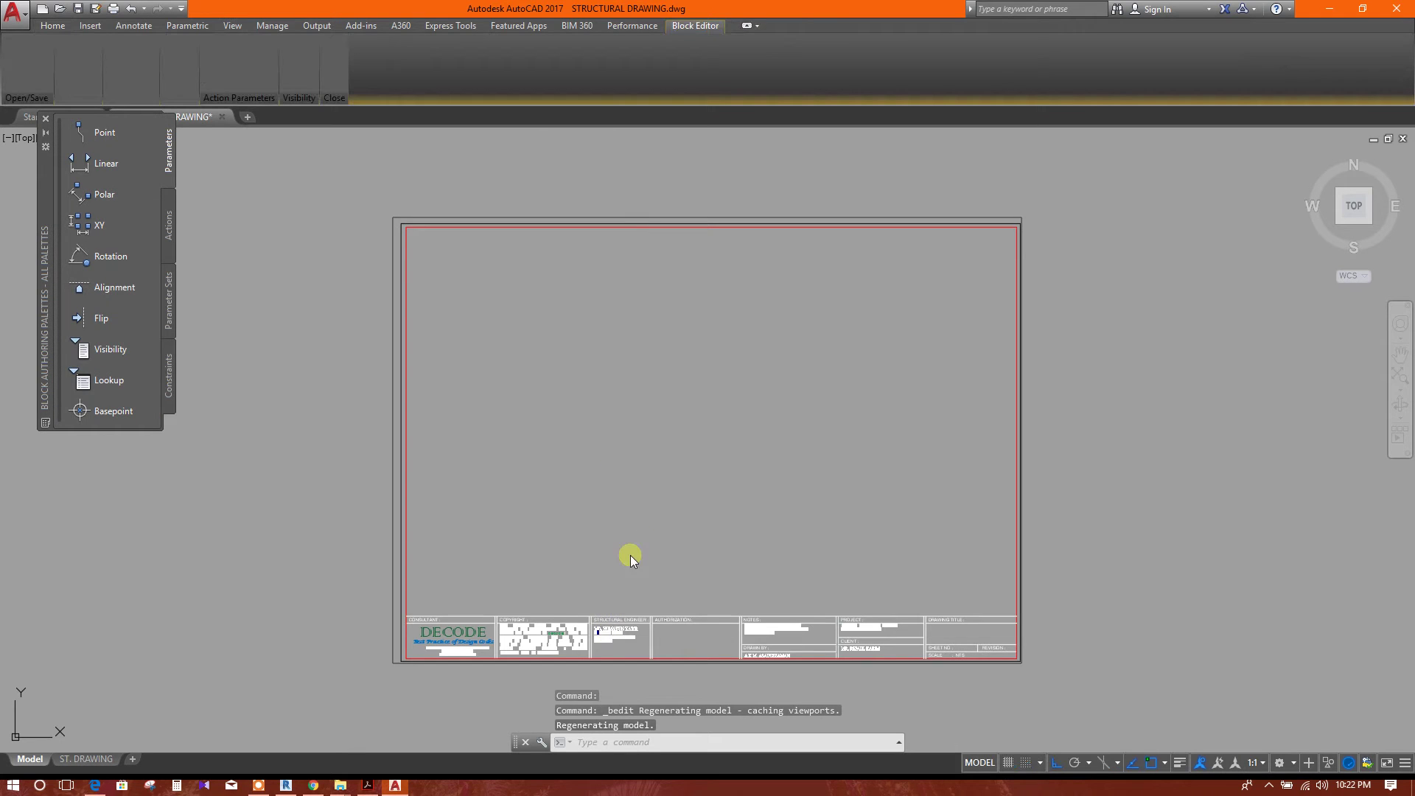
# - Select and copy the entire COPYRIGHT disclaimer paragraph, then go back to the Revit family
pyautogui.scroll(2, 580, 488)
pyautogui.scroll(5, 580, 488)
pyautogui.scroll(-2, 722, 483)
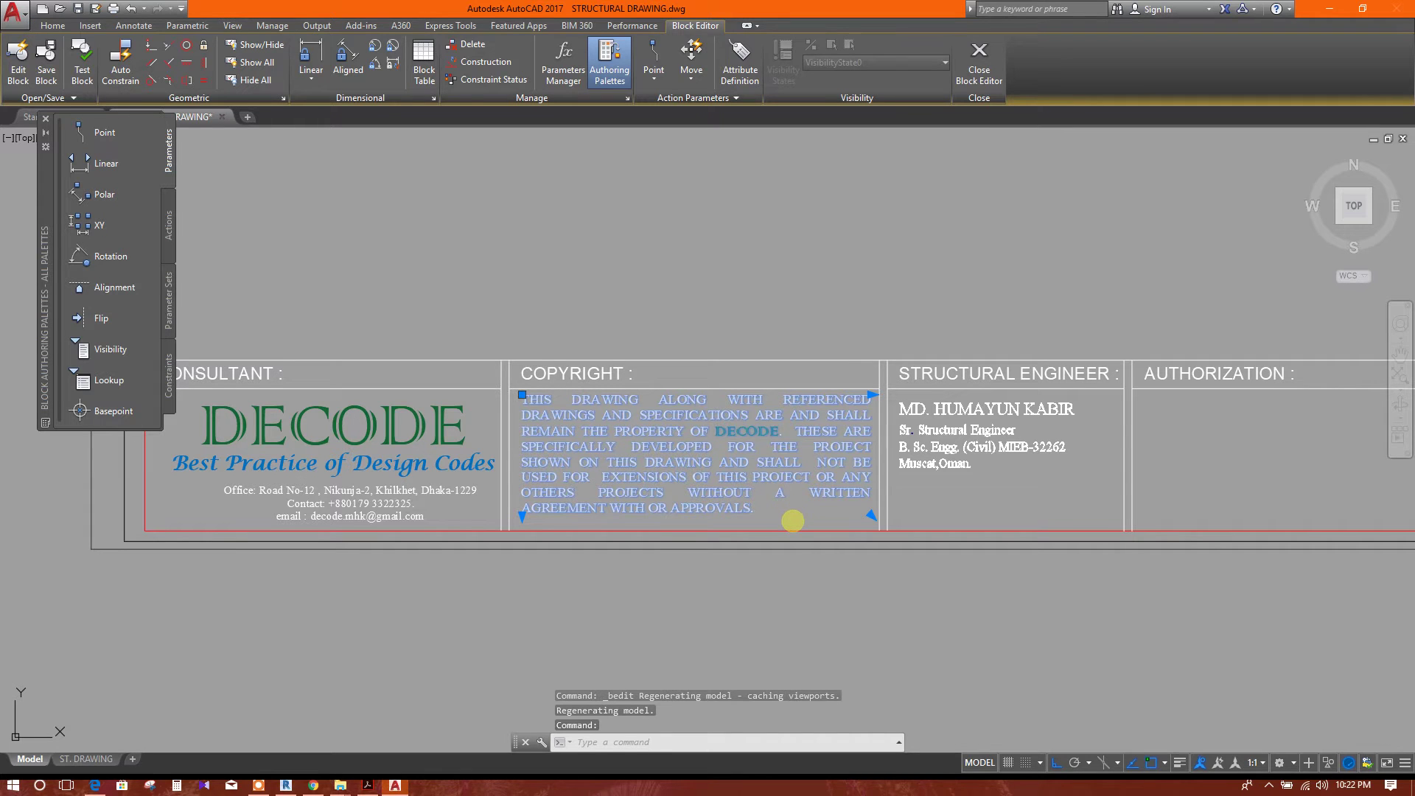
pyautogui.doubleClick(793, 520)
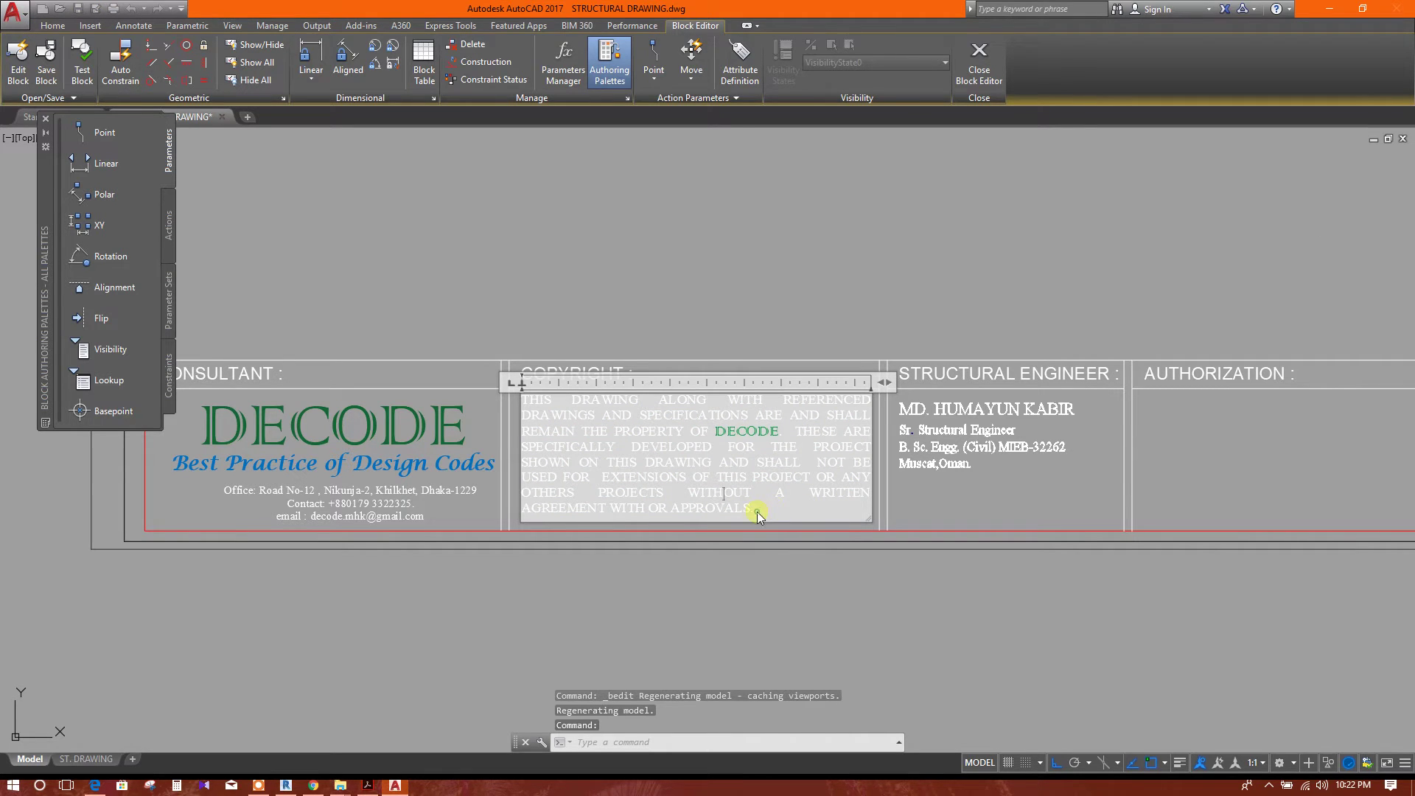
pyautogui.moveTo(758, 510); pyautogui.dragTo(527, 395)
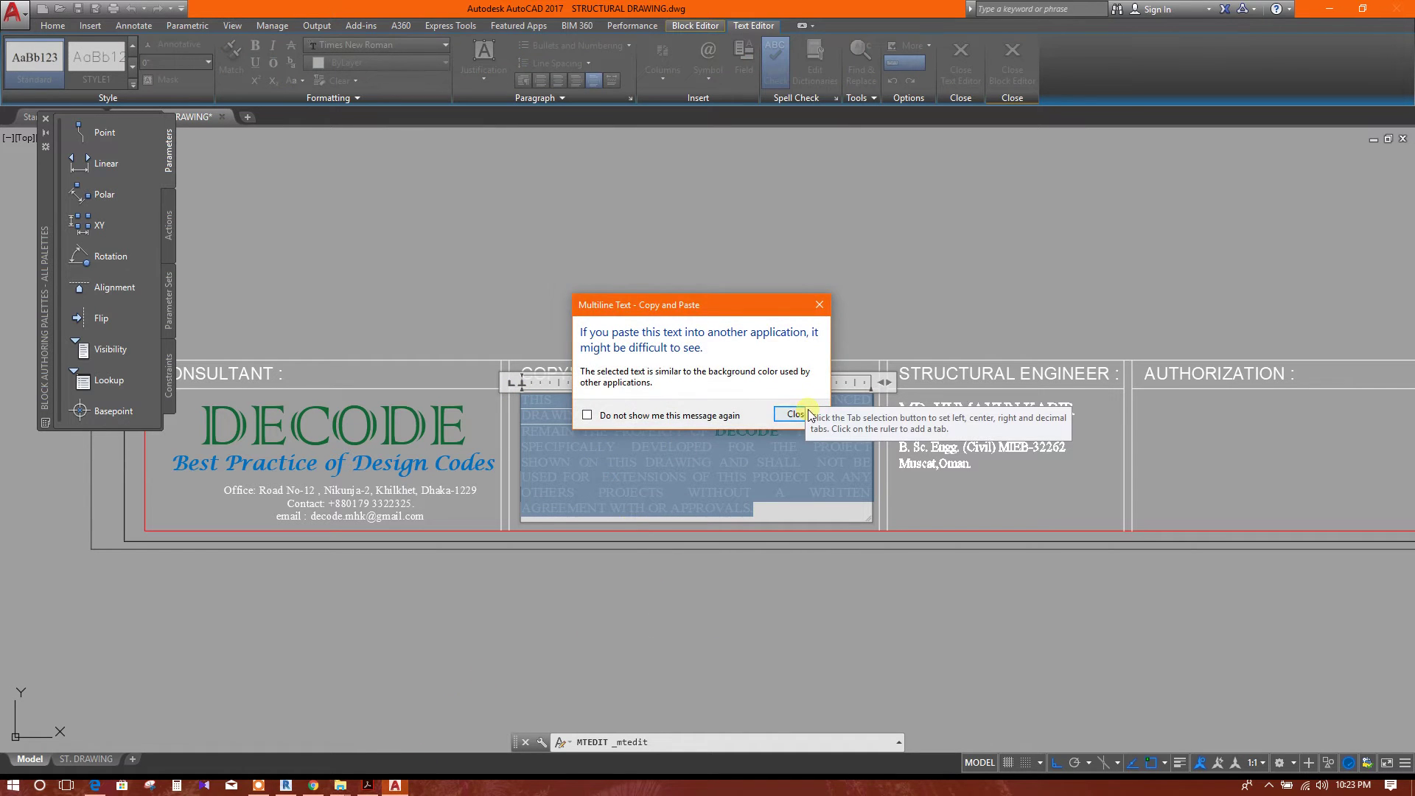
pyautogui.click(797, 412)
pyautogui.click(287, 785)
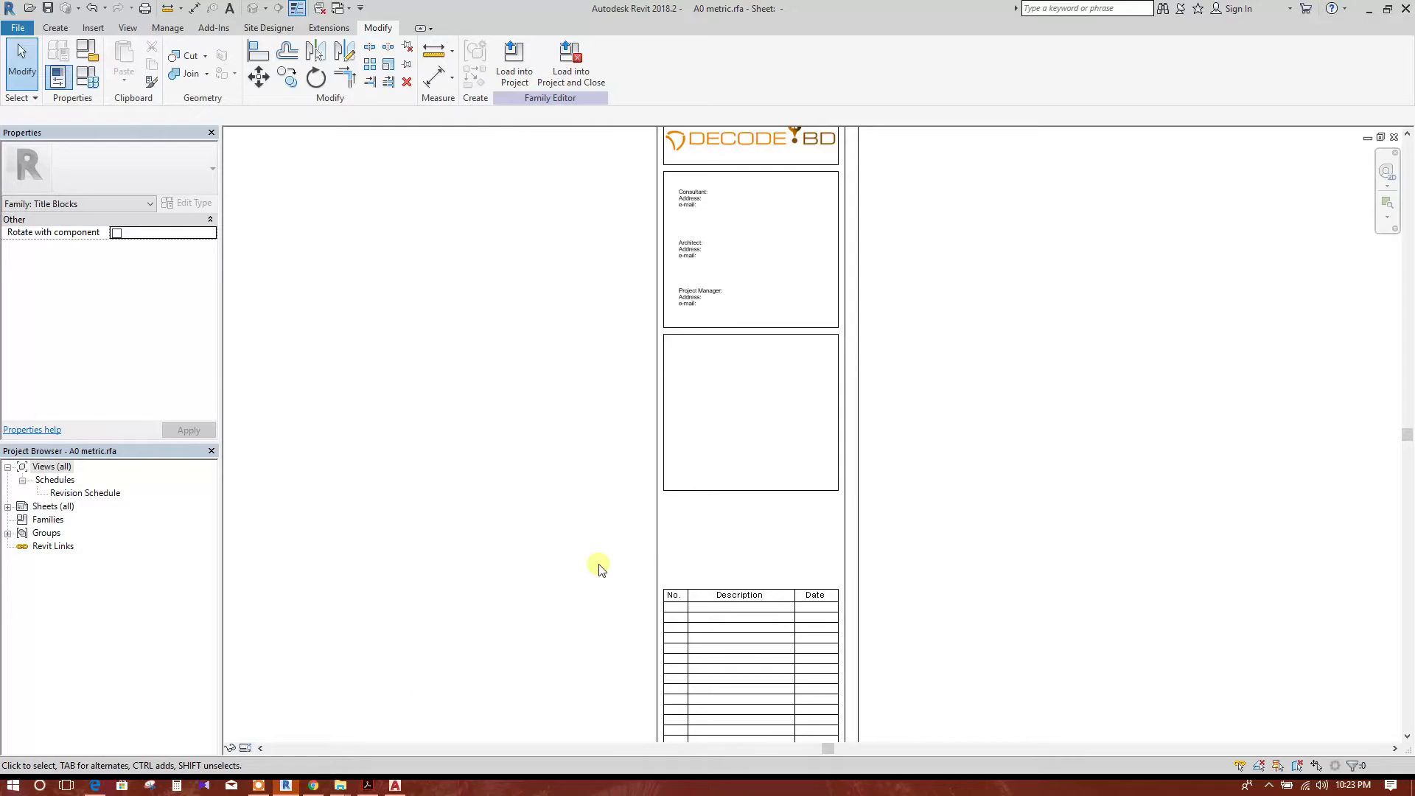
# - Copy the Project Manager text note down into the empty lower box
pyautogui.click(707, 305)
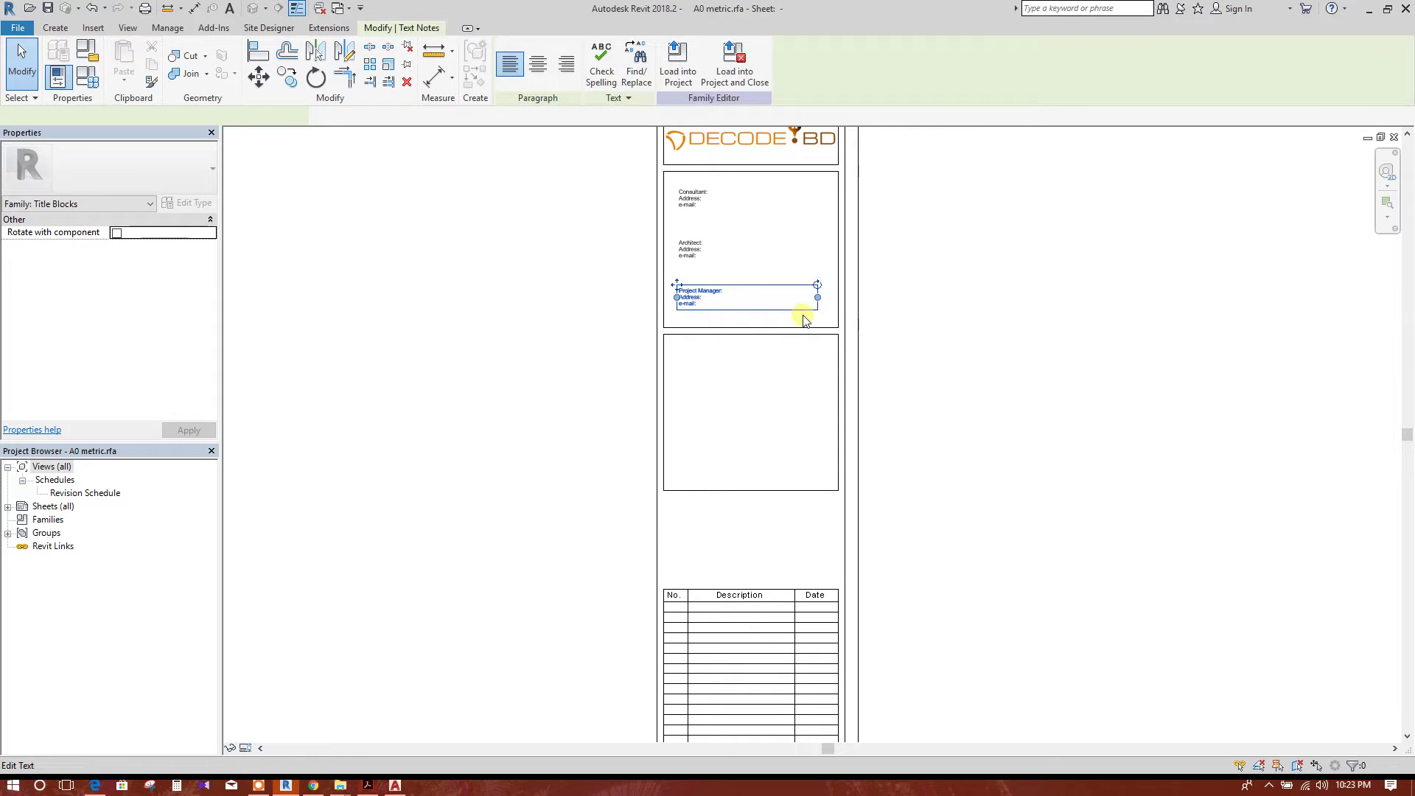
pyautogui.click(288, 76)
pyautogui.click(677, 285)
pyautogui.click(683, 357)
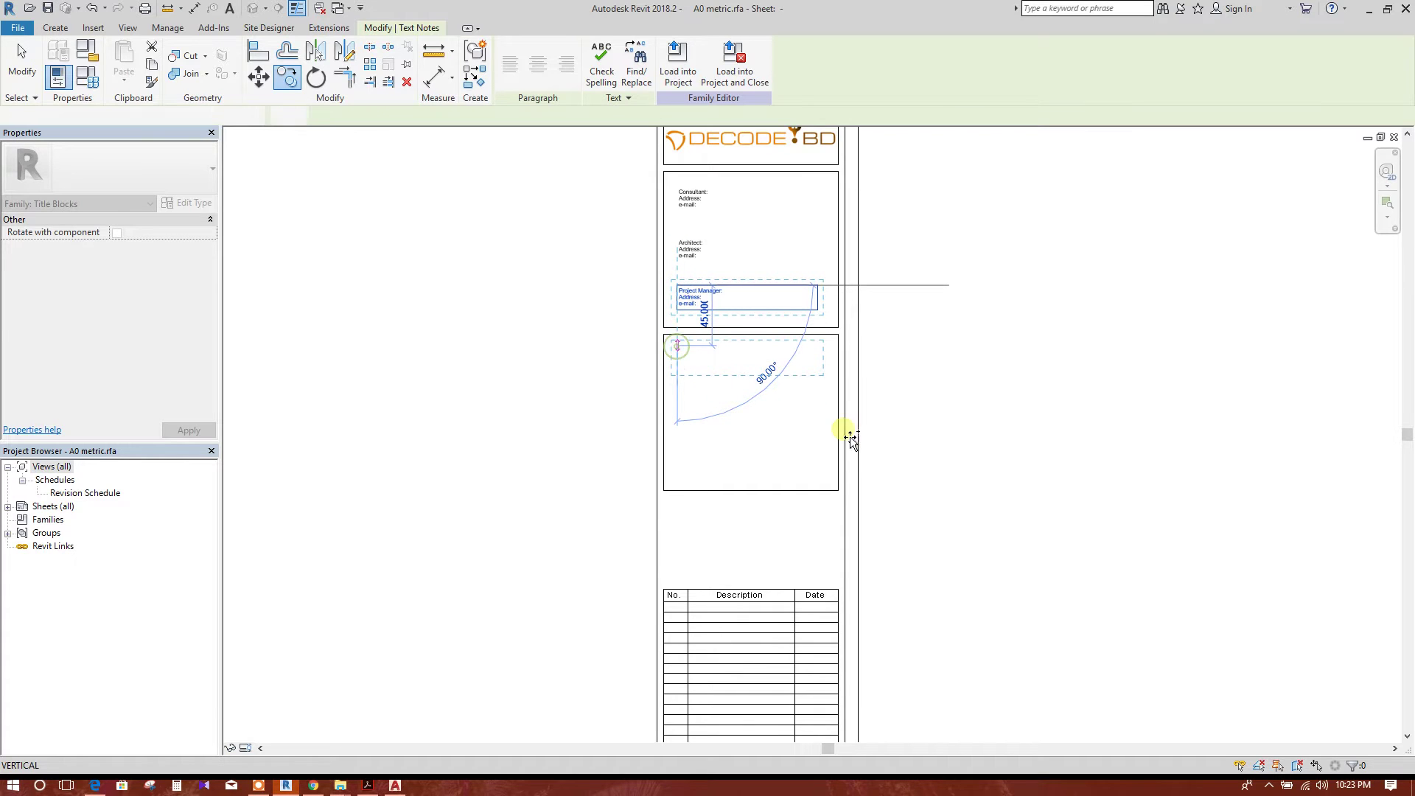
pyautogui.click(739, 391)
# - Reselect the copied note and bring up its 3 mm text type properties
pyautogui.scroll(3, 693, 363)
pyautogui.scroll(2, 696, 352)
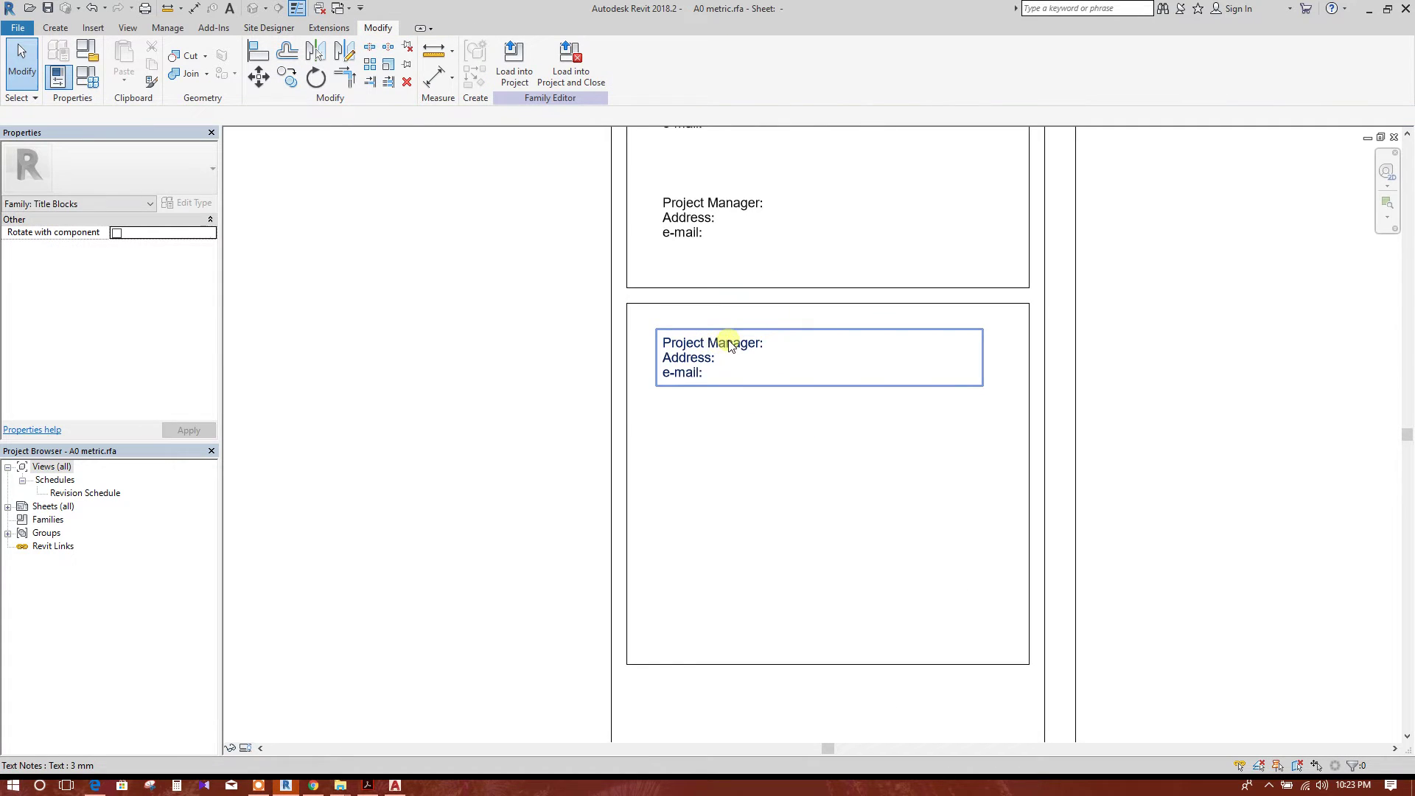
pyautogui.click(730, 345)
pyautogui.scroll(-4, 722, 398)
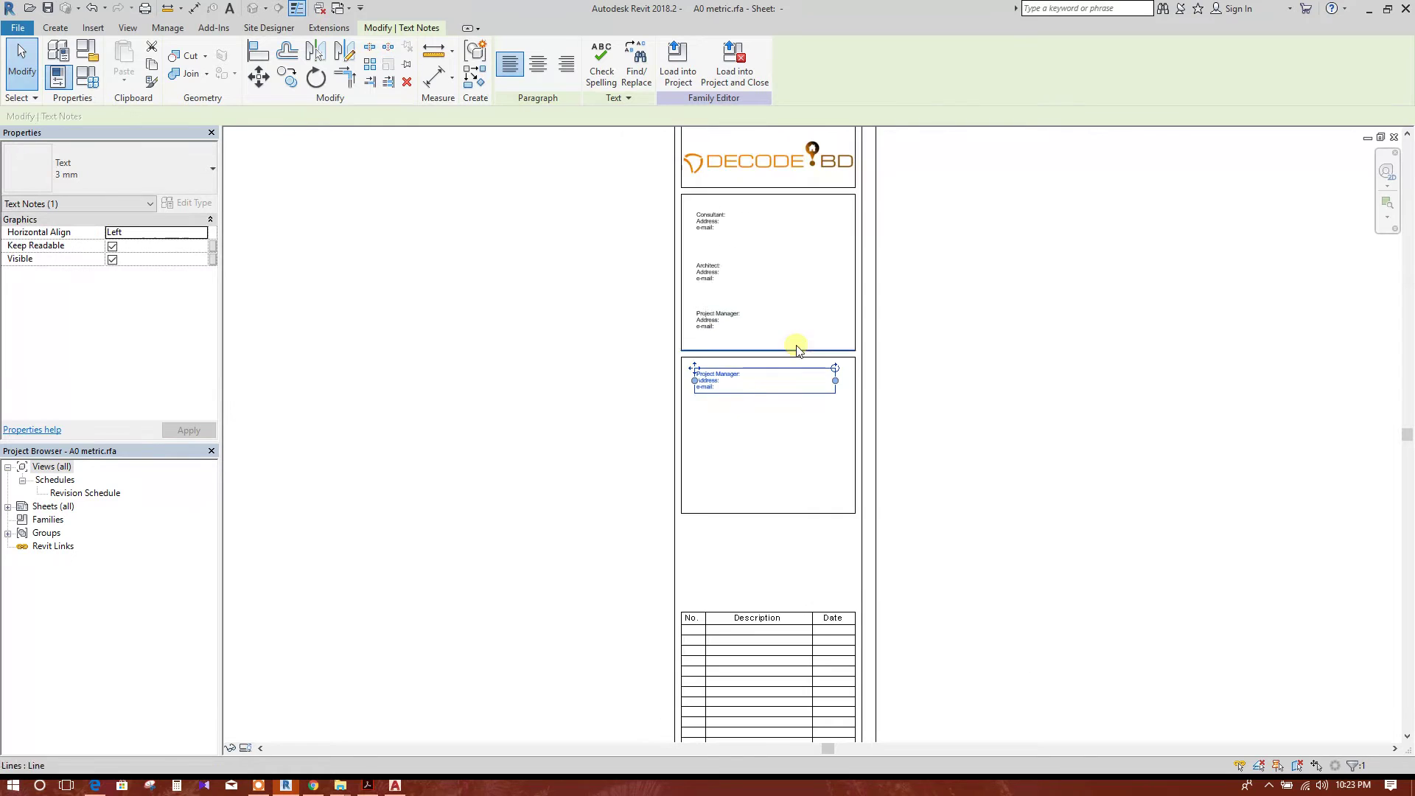
pyautogui.moveTo(811, 476); pyautogui.dragTo(780, 302, button='middle')
pyautogui.scroll(-1, 770, 296)
pyautogui.moveTo(824, 379); pyautogui.dragTo(748, 413, button='middle')
pyautogui.scroll(4, 715, 342)
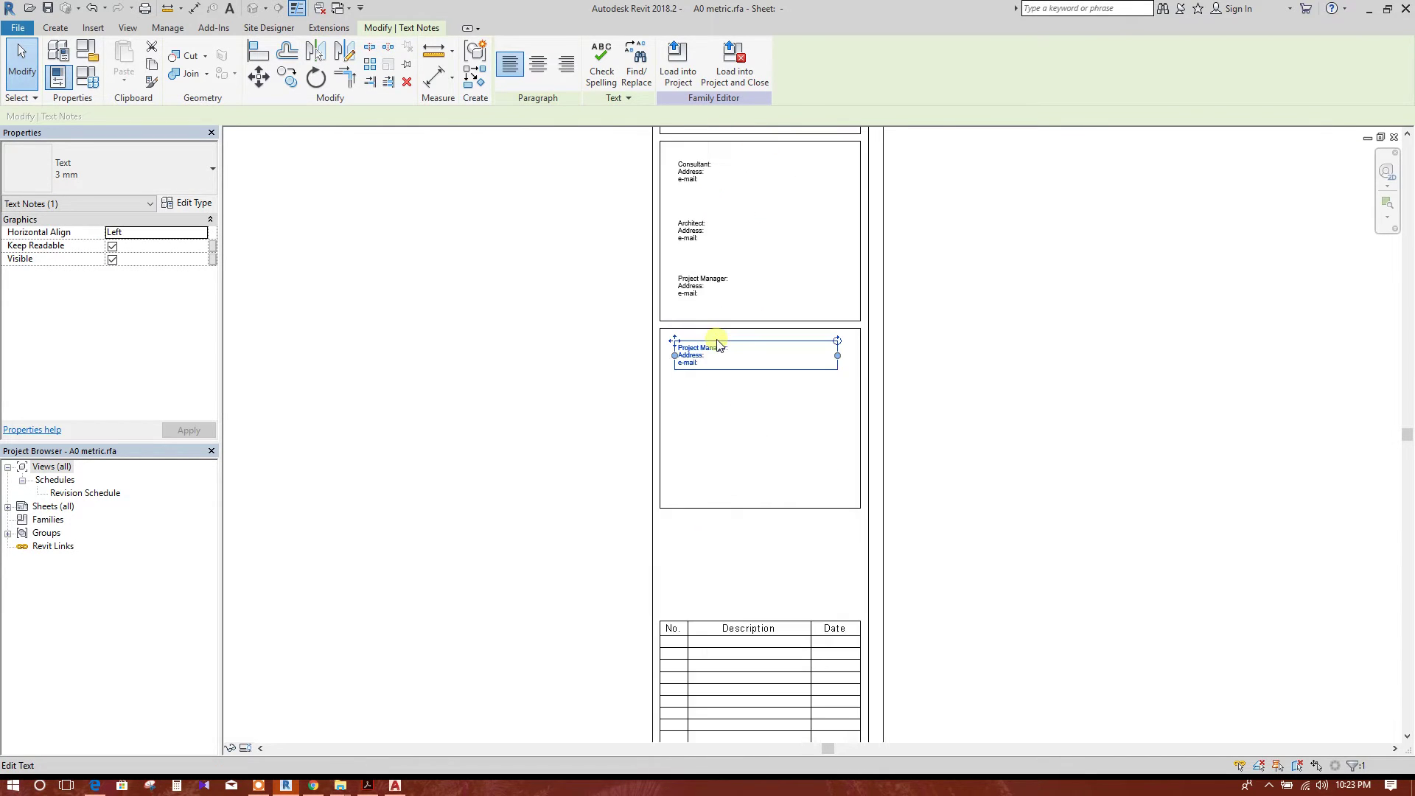
pyautogui.scroll(2, 707, 361)
pyautogui.click(191, 203)
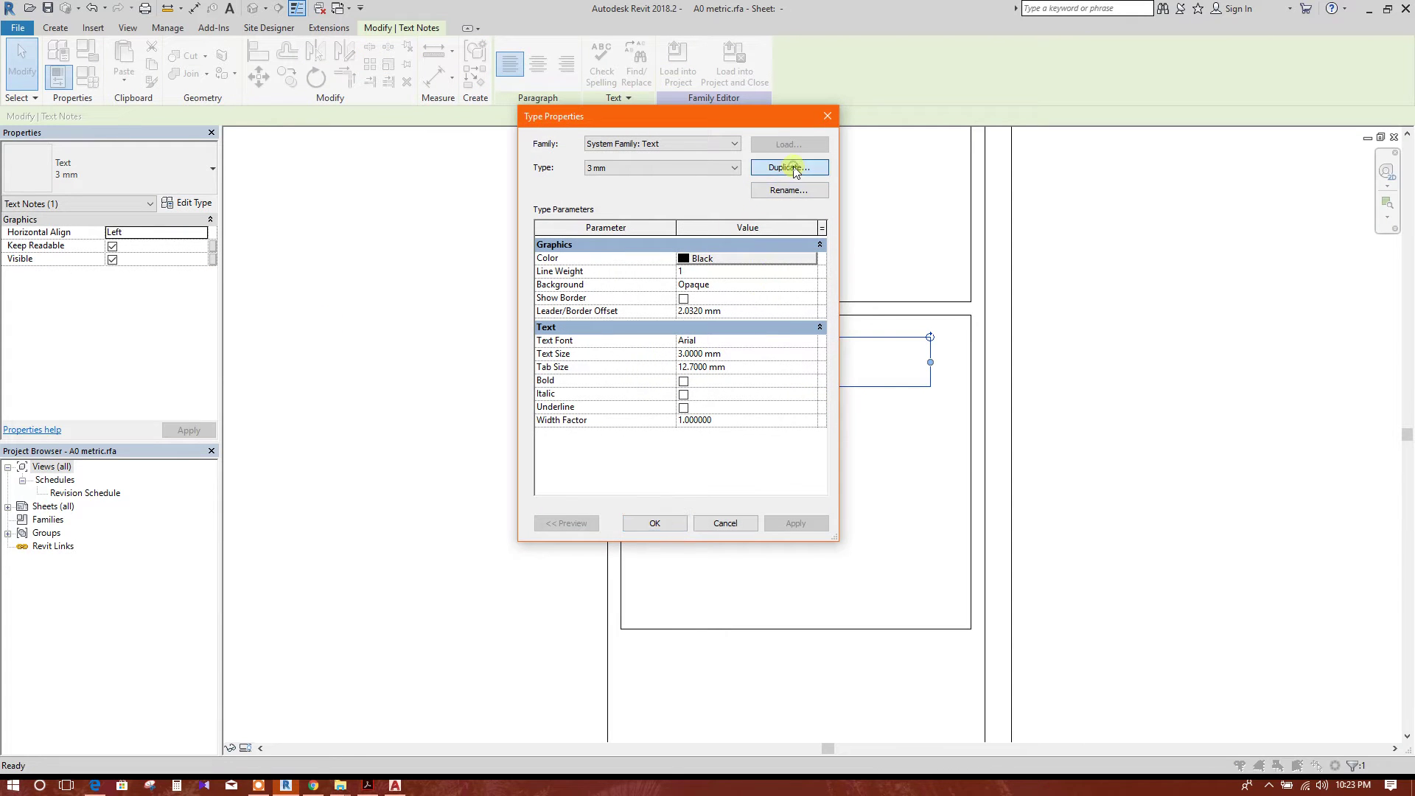
# - Try duplicating the 3 mm type as '5 mm', then cancel because that name already exists
pyautogui.click(786, 168)
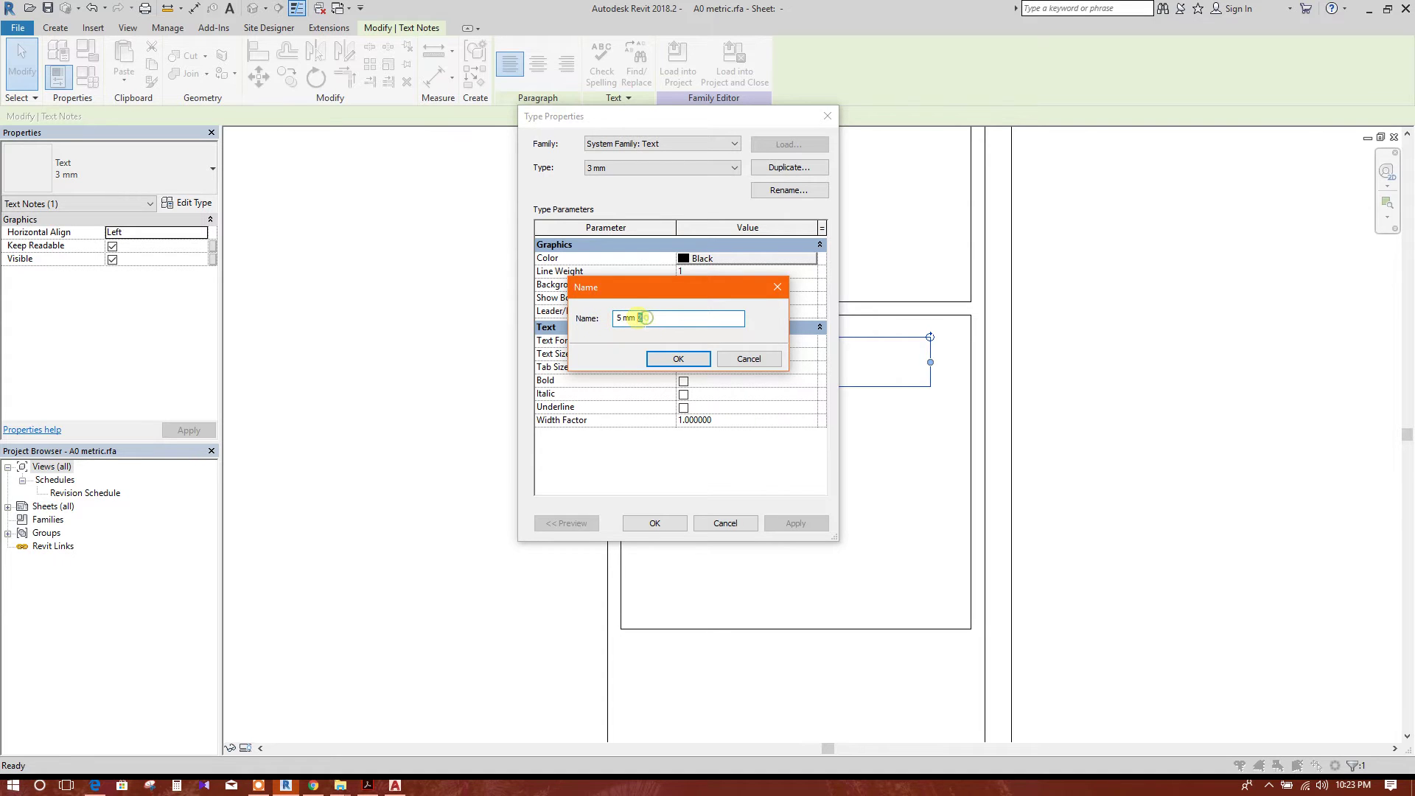
pyautogui.click(678, 358)
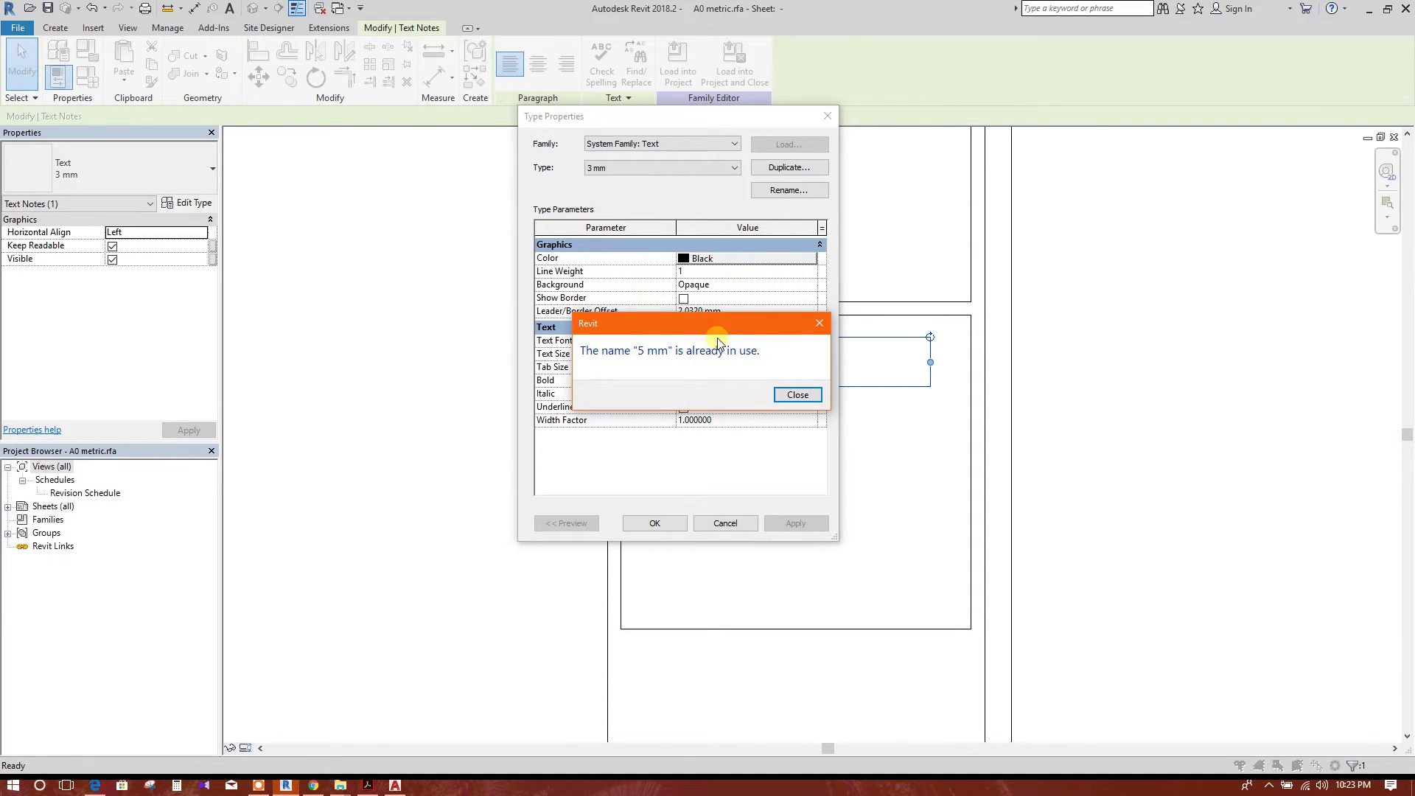
pyautogui.click(821, 324)
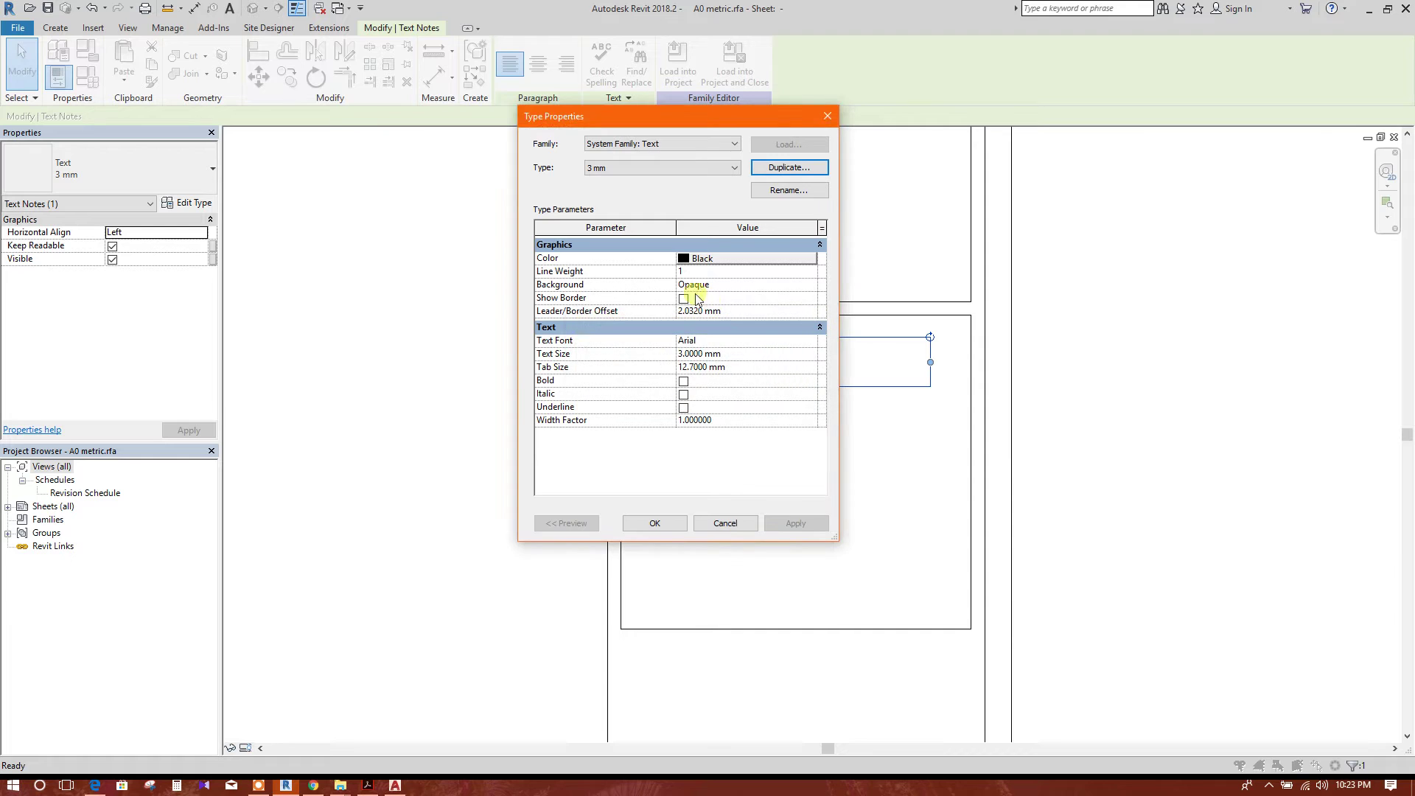
pyautogui.click(775, 170)
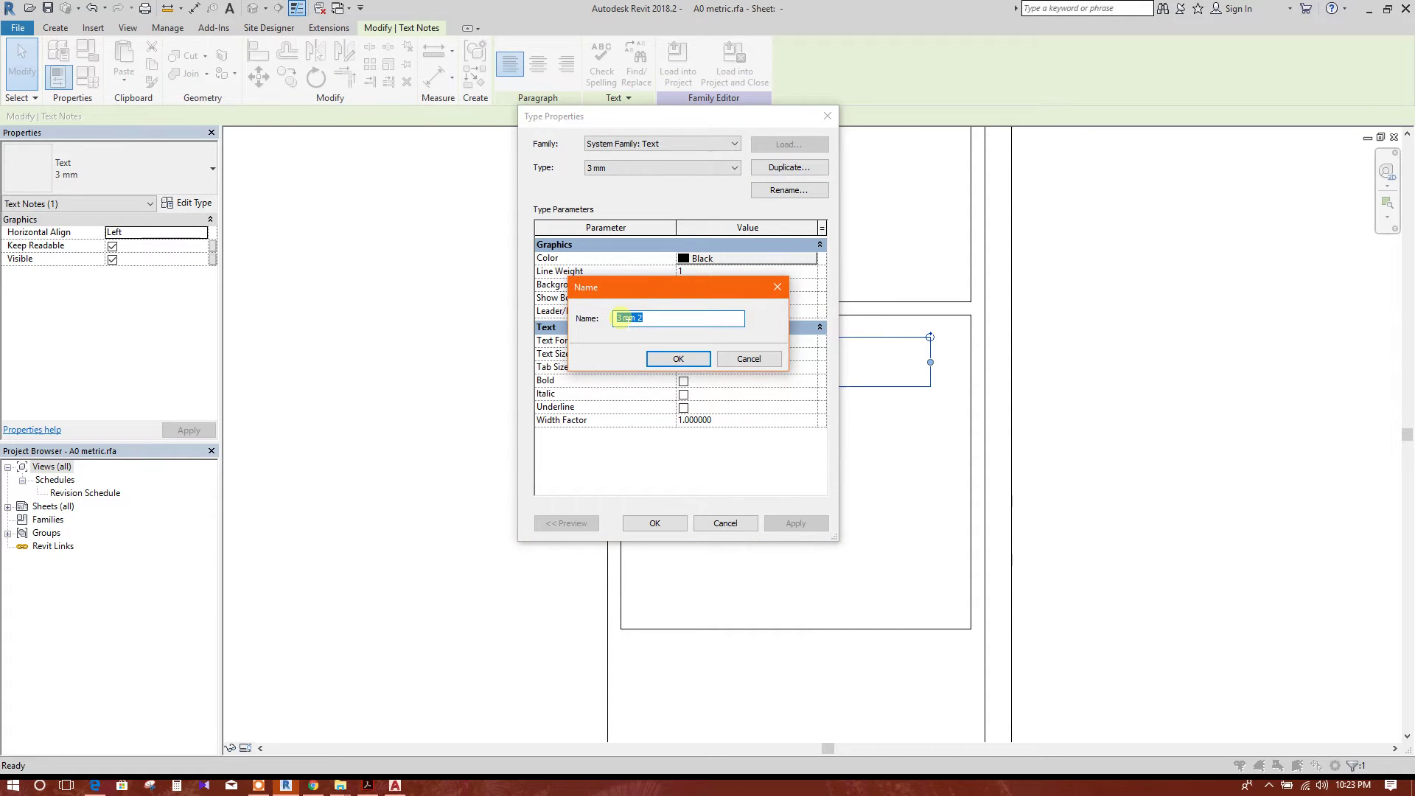
pyautogui.click(736, 359)
pyautogui.click(725, 525)
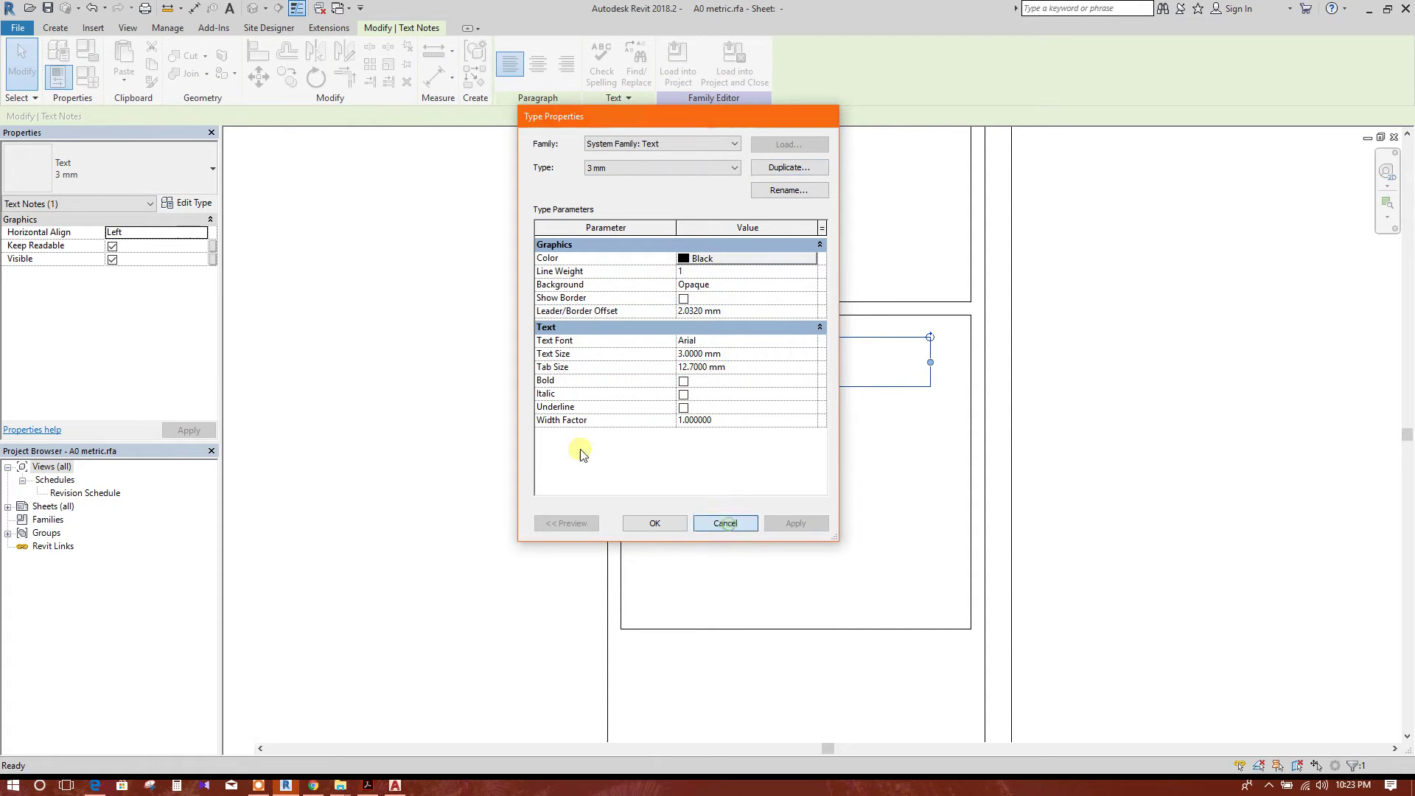
pyautogui.click(199, 180)
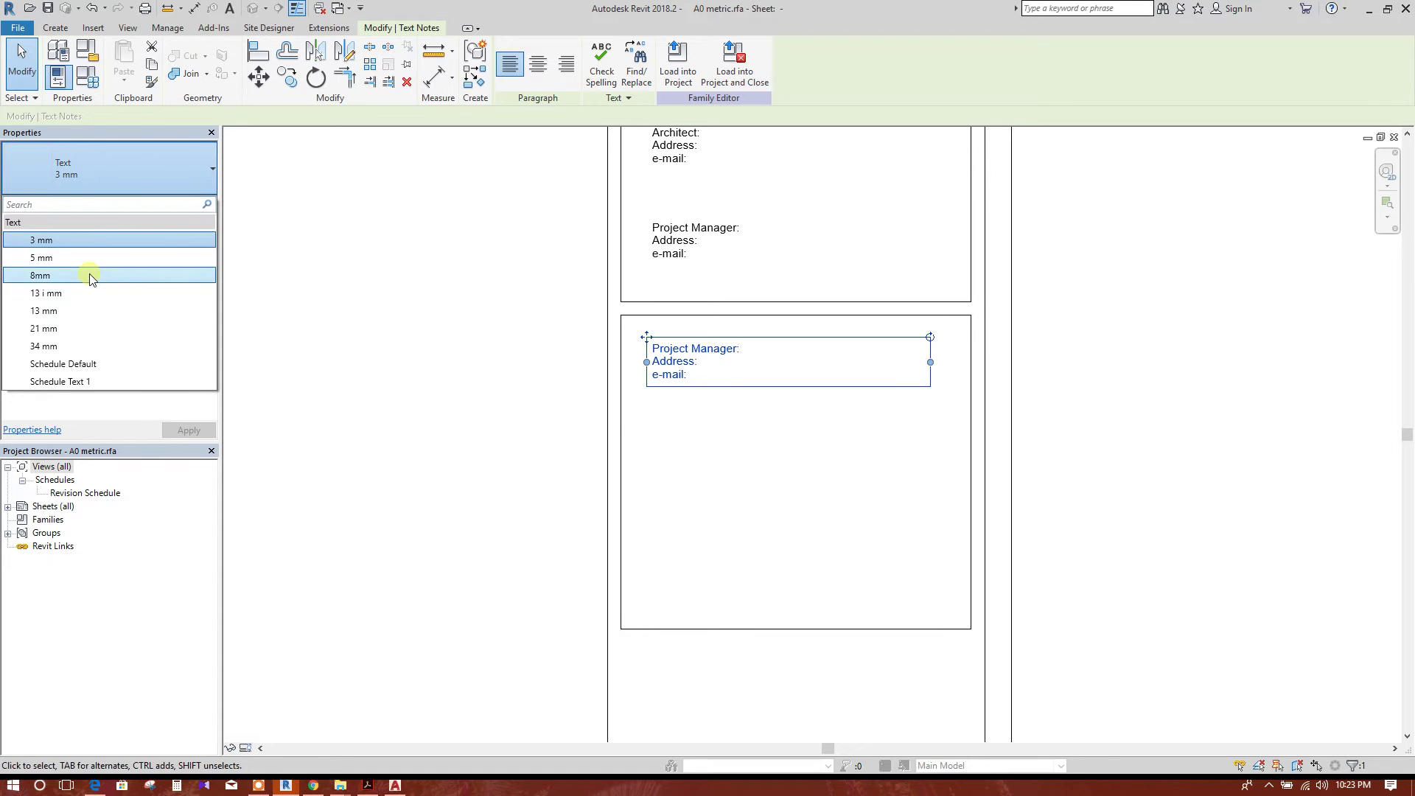
# - Change the copied note's text type to 5 mm
pyautogui.click(94, 276)
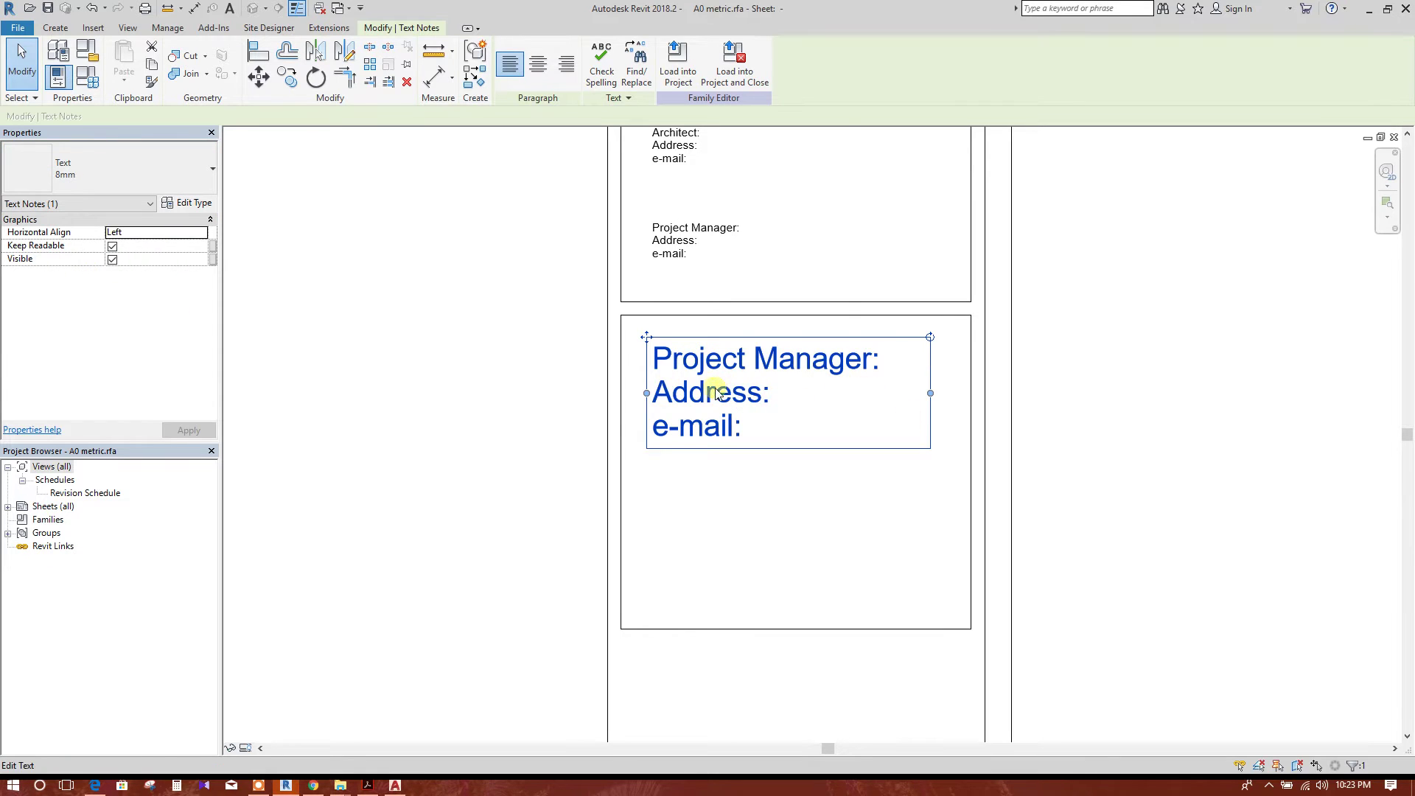
pyautogui.click(199, 176)
pyautogui.click(100, 262)
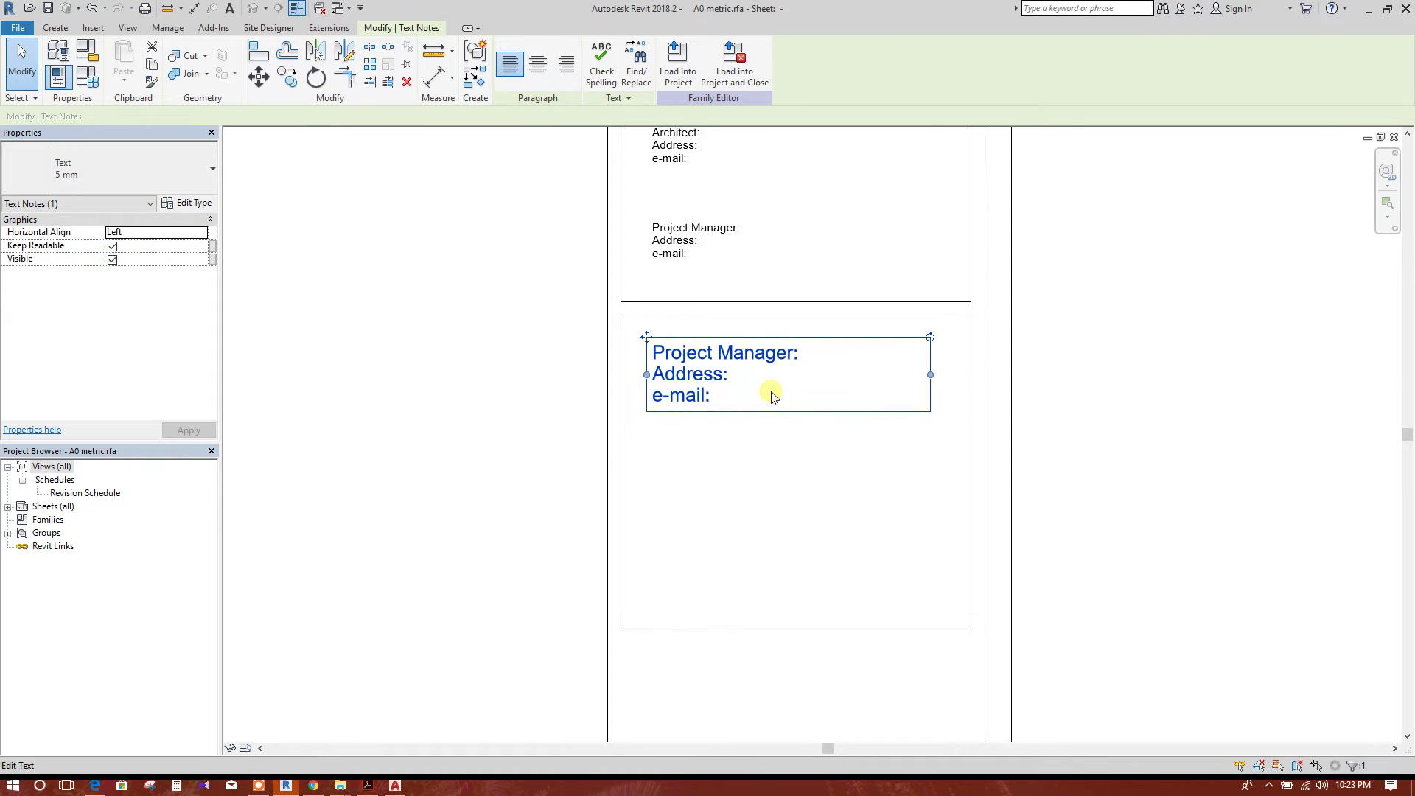
# - Retype the note to read 'Copyright:' and delete its Address and e-mail lines
pyautogui.doubleClick(744, 354)
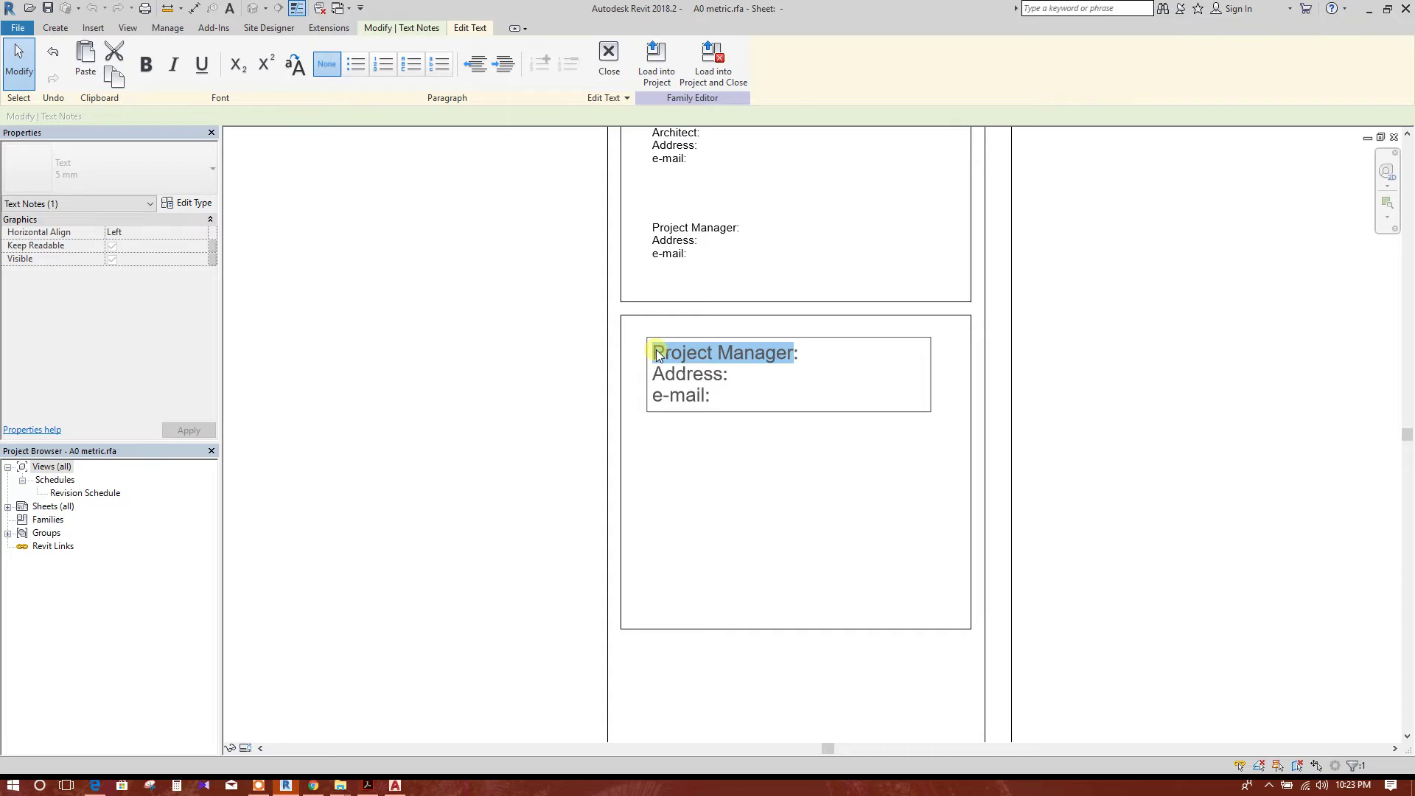
pyautogui.write('Copyright:')
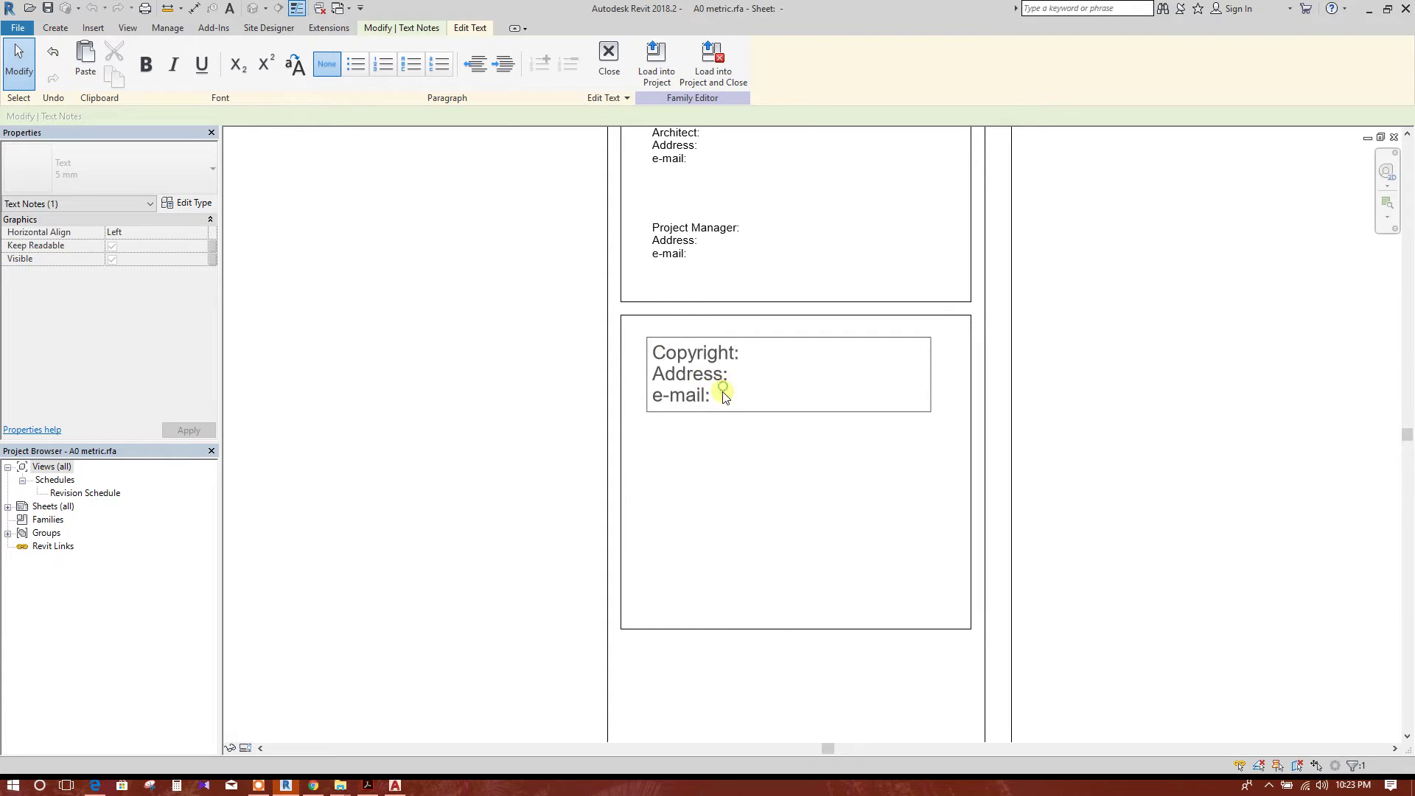
pyautogui.moveTo(725, 397); pyautogui.dragTo(617, 376)
pyautogui.press('Delete')
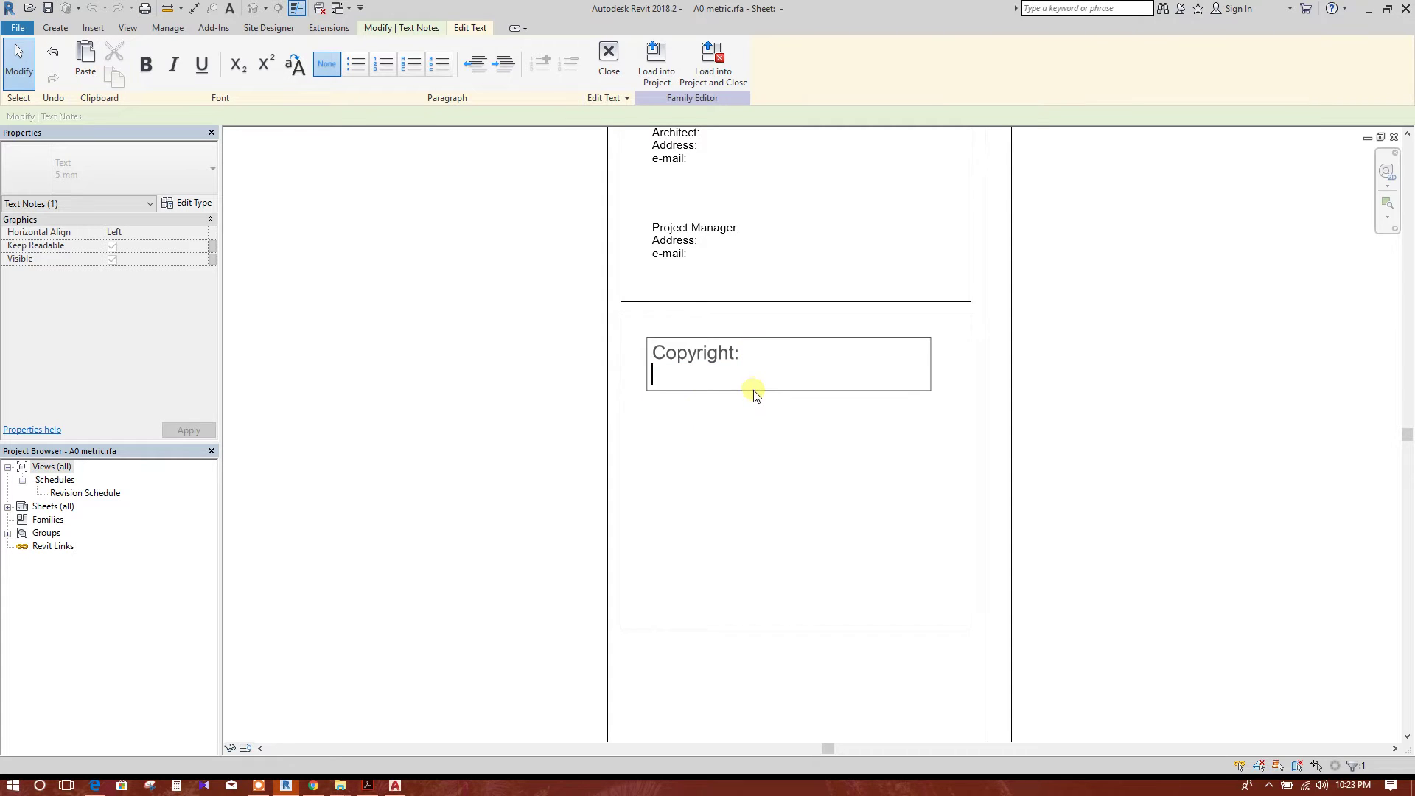
pyautogui.click(751, 409)
pyautogui.click(735, 258)
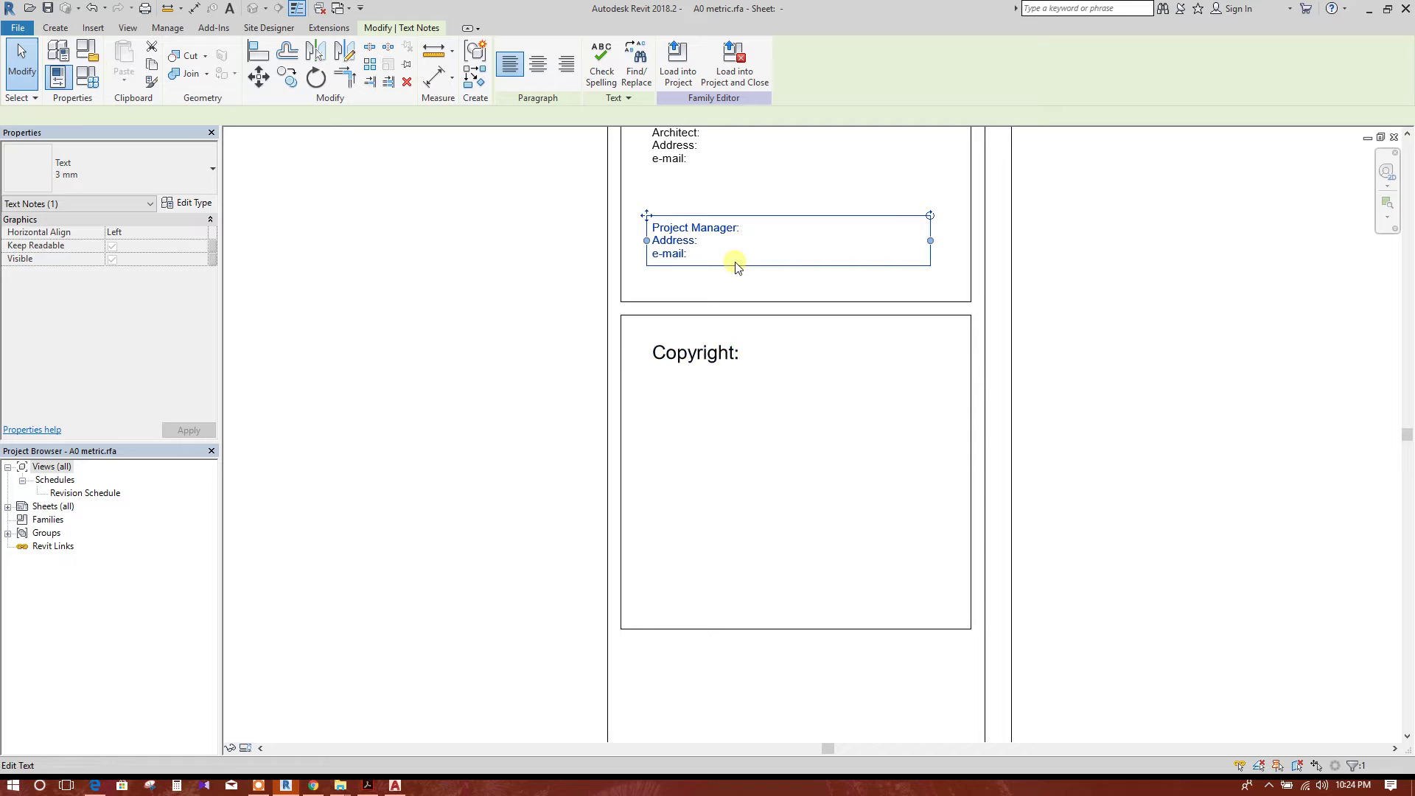
# - Copy the Project Manager note into the Copyright box and paste the disclaimer over its lines
pyautogui.click(287, 77)
pyautogui.click(1147, 310)
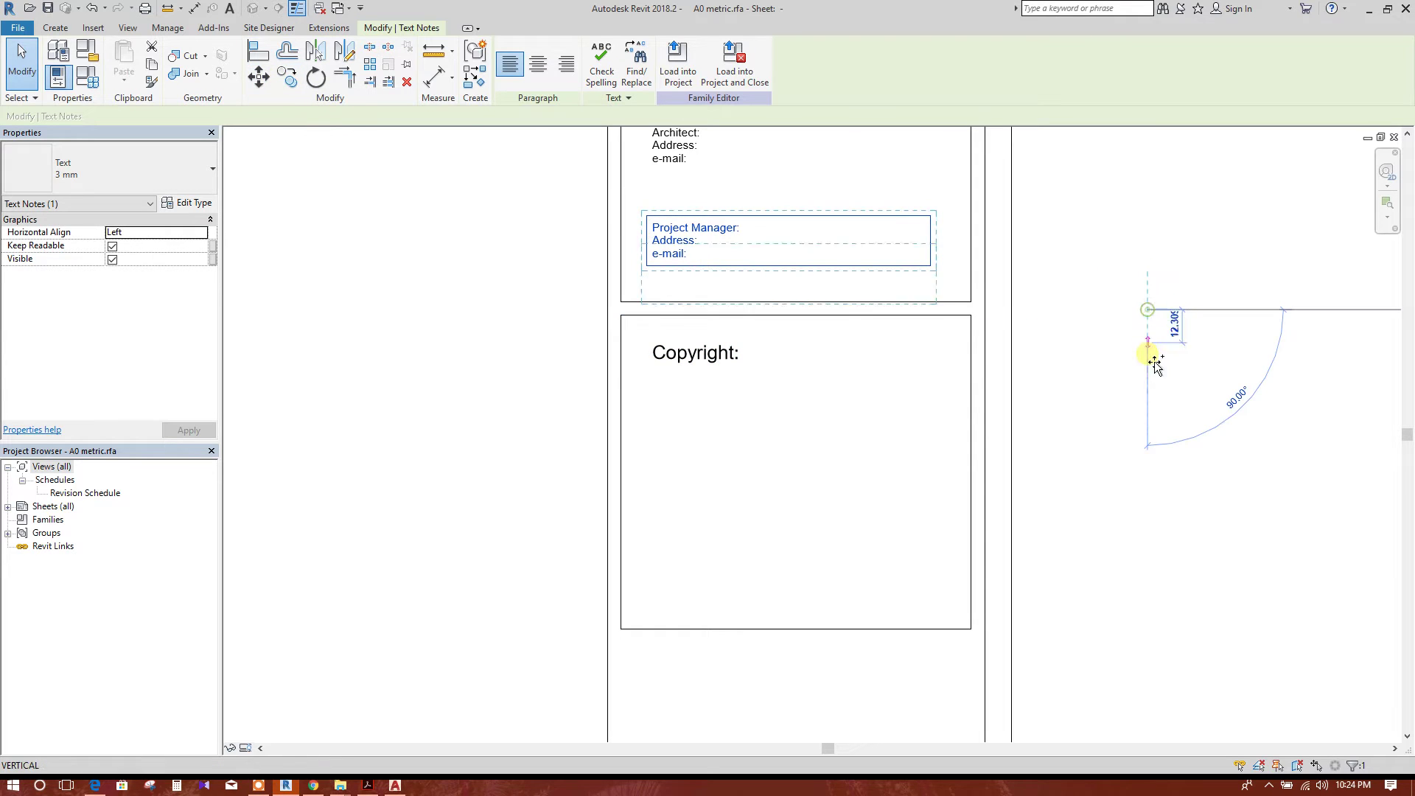
pyautogui.click(1143, 472)
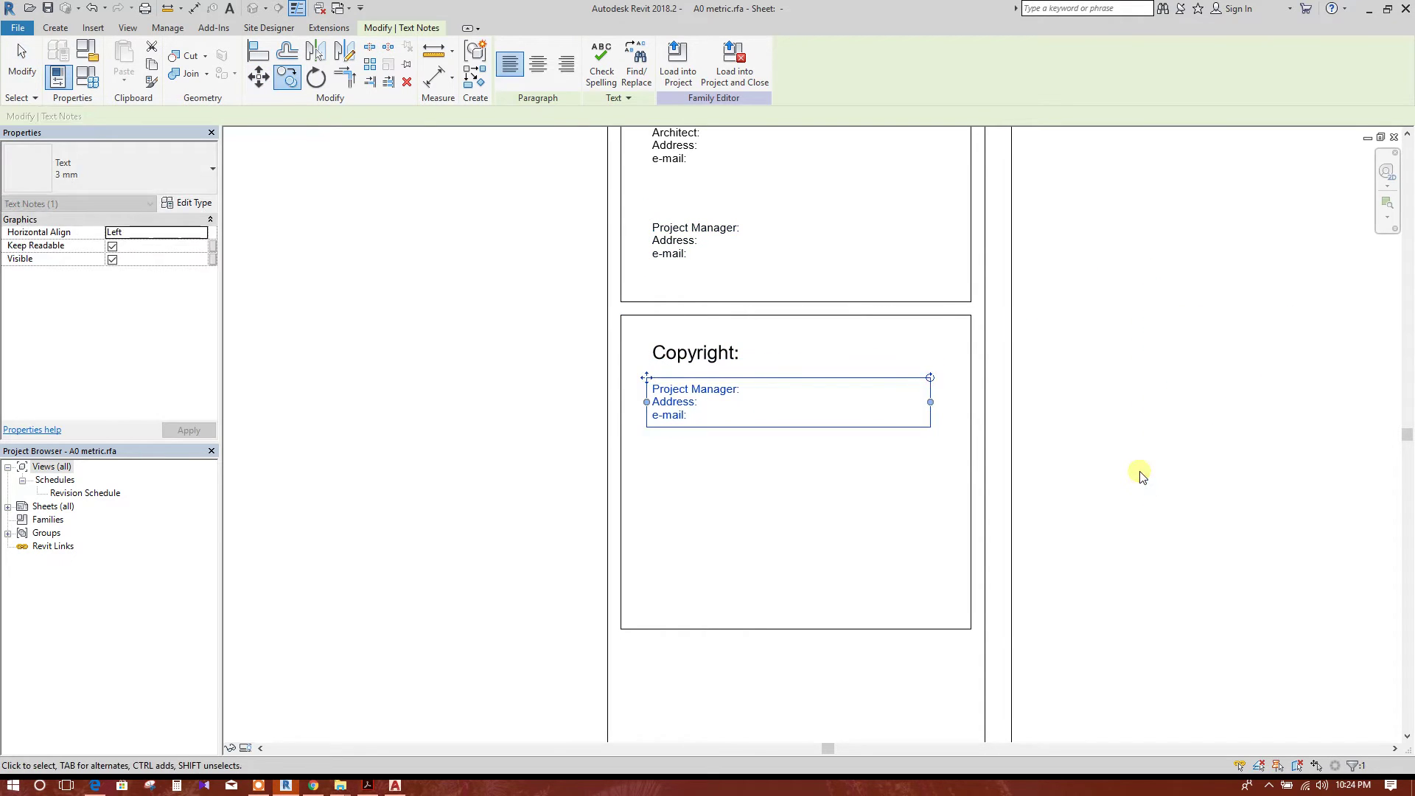
pyautogui.press('Escape')
pyautogui.click(694, 418)
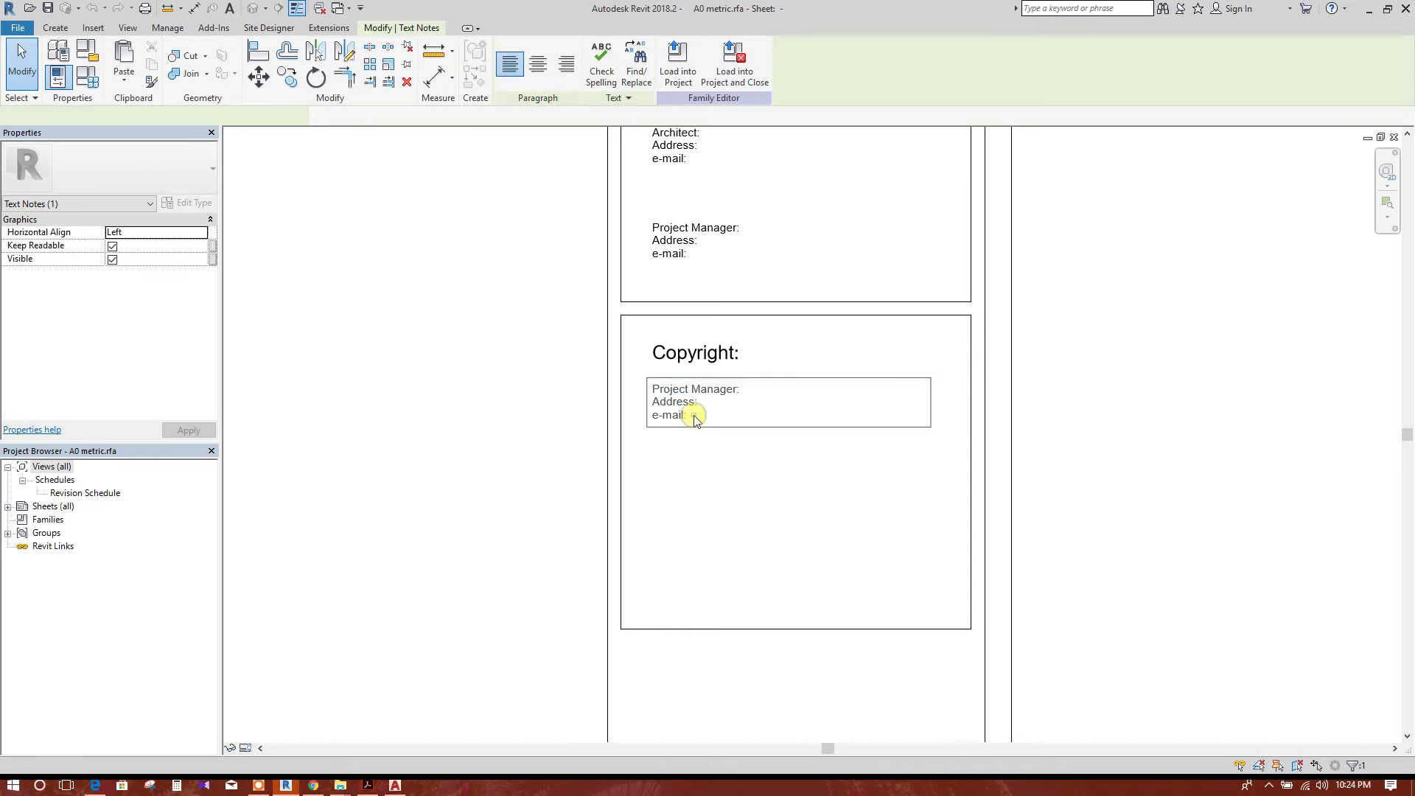
pyautogui.click(693, 417)
pyautogui.moveTo(691, 416); pyautogui.dragTo(646, 391)
pyautogui.write('THIS DRAWING ALONG WITH REFERENCED DRAWINGS AND SPECIFICATIONS ARE AND SHALL REMAIN THE PROPERTY OF DECODE. THESE ARE SPECIFICALLY DEVELOPED FOR THE PROJECT SHOWN ON THIS DRAWING AND SHALL NOT BE USED FOR  EXTENSIONS OF THIS PROJECT OR ANY OTHERS PROJECTS WITHOUT A WRITTEN AGREEMENT WITH OR APPROVALS.')
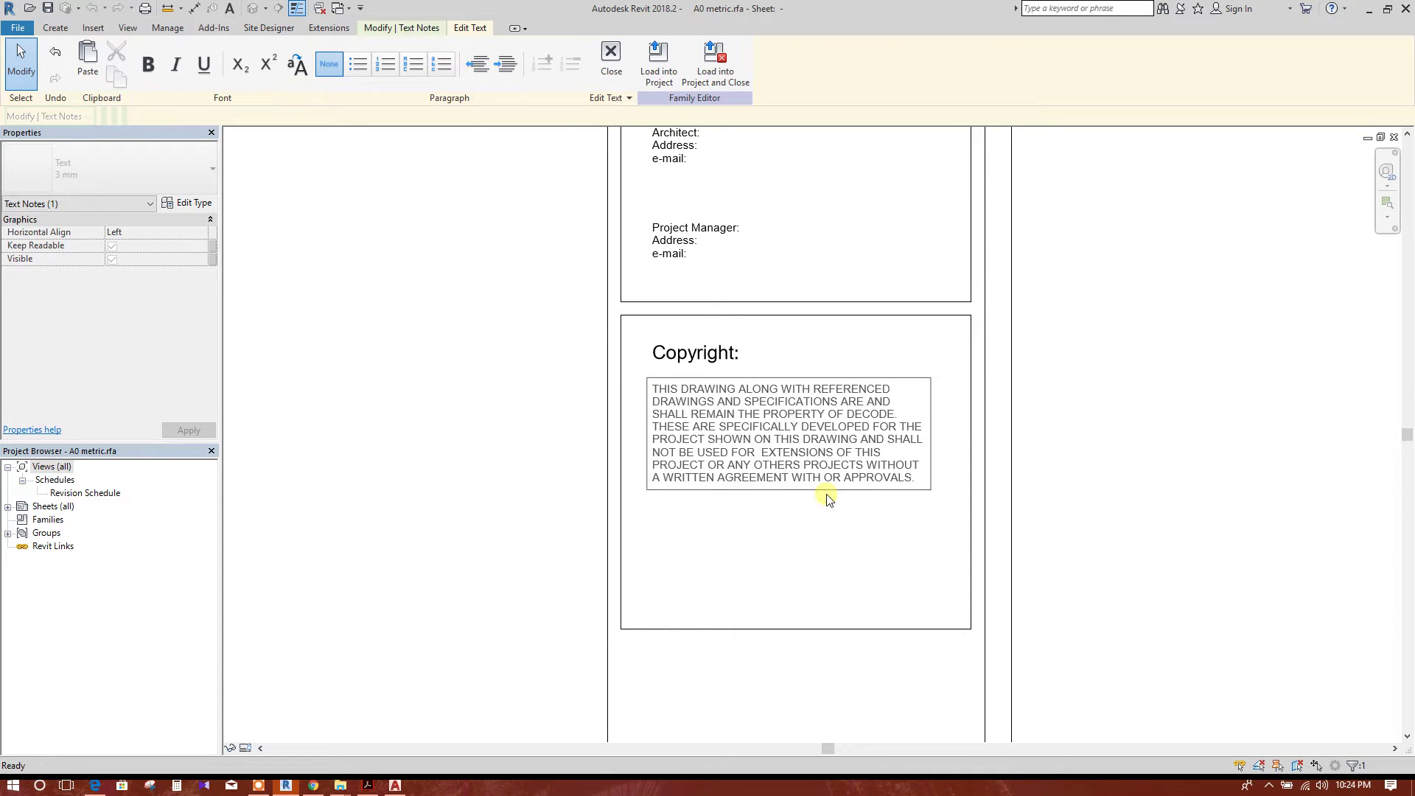
pyautogui.click(1084, 447)
pyautogui.click(1083, 446)
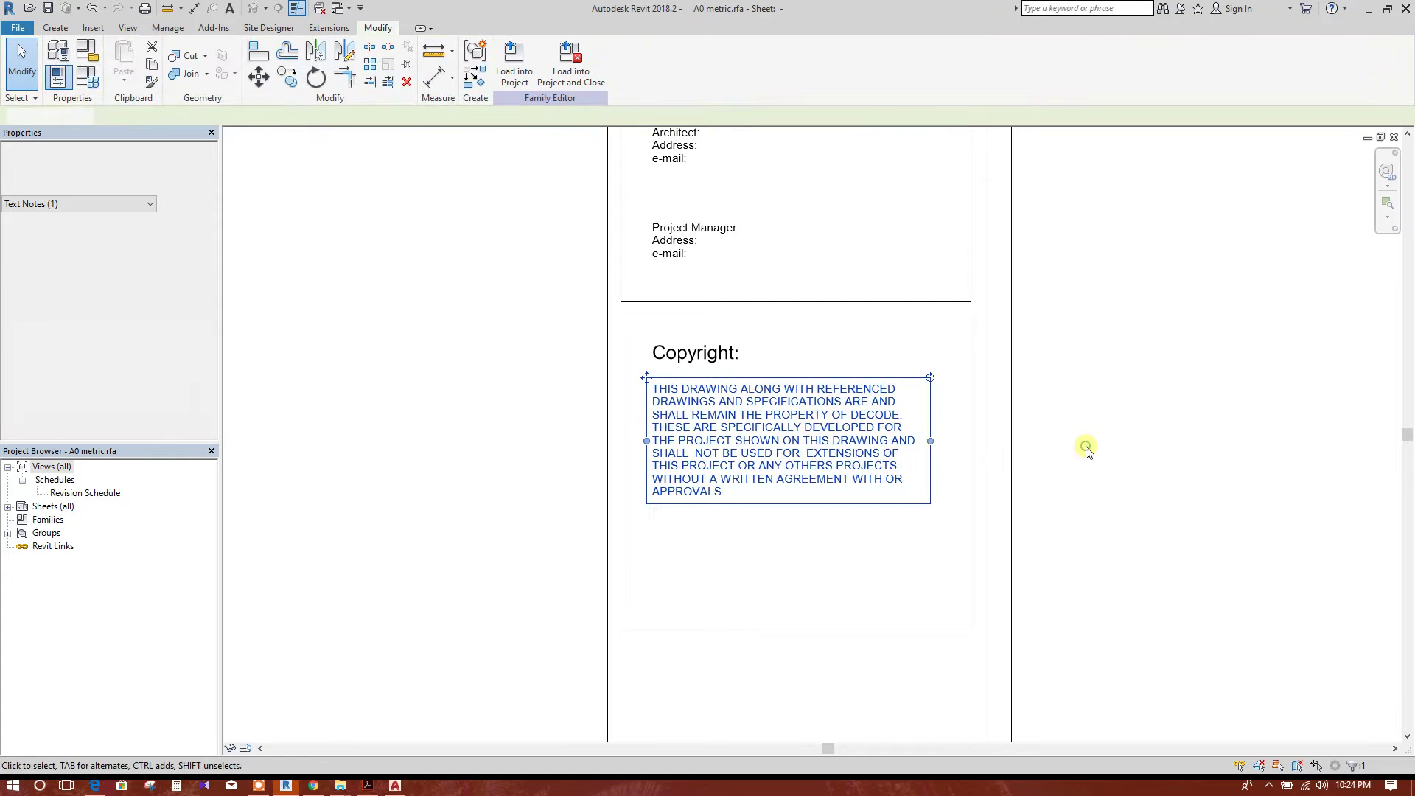
# - Reopen the disclaimer and 'Copyright:' heading for editing, then exit without keeping changes
pyautogui.scroll(-2, 897, 516)
pyautogui.moveTo(1081, 509); pyautogui.dragTo(1092, 521, button='middle')
pyautogui.scroll(1, 904, 549)
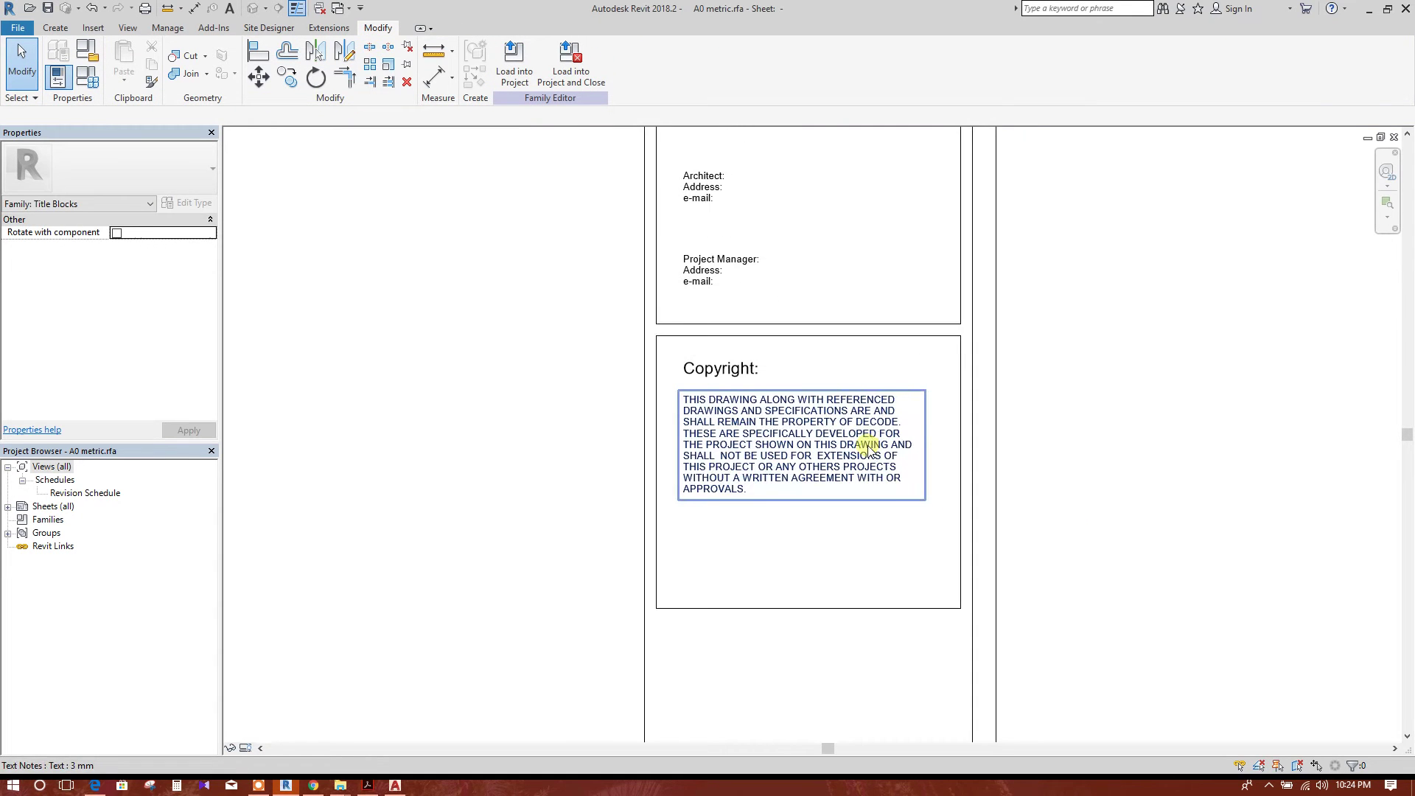
pyautogui.doubleClick(842, 404)
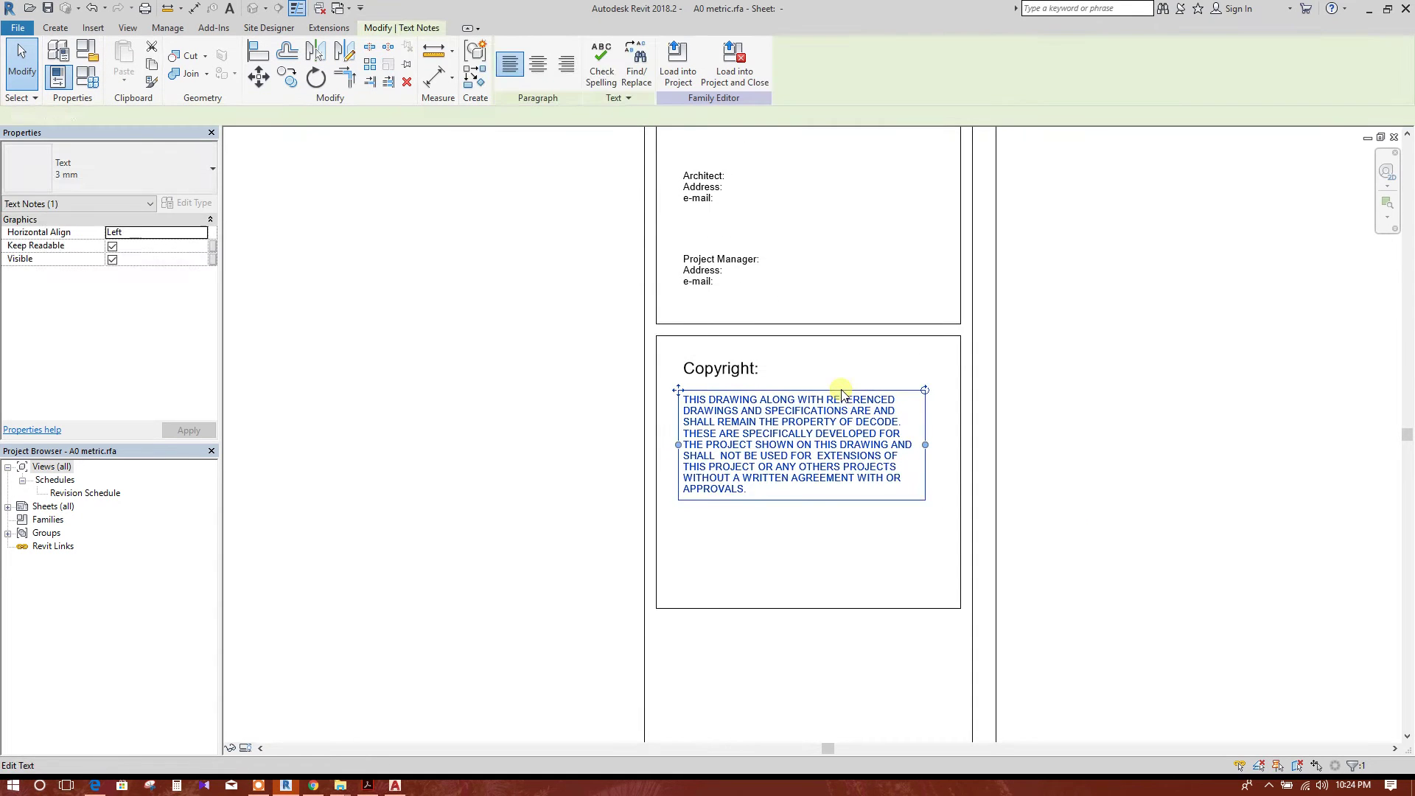
pyautogui.click(753, 376)
pyautogui.doubleClick(769, 366)
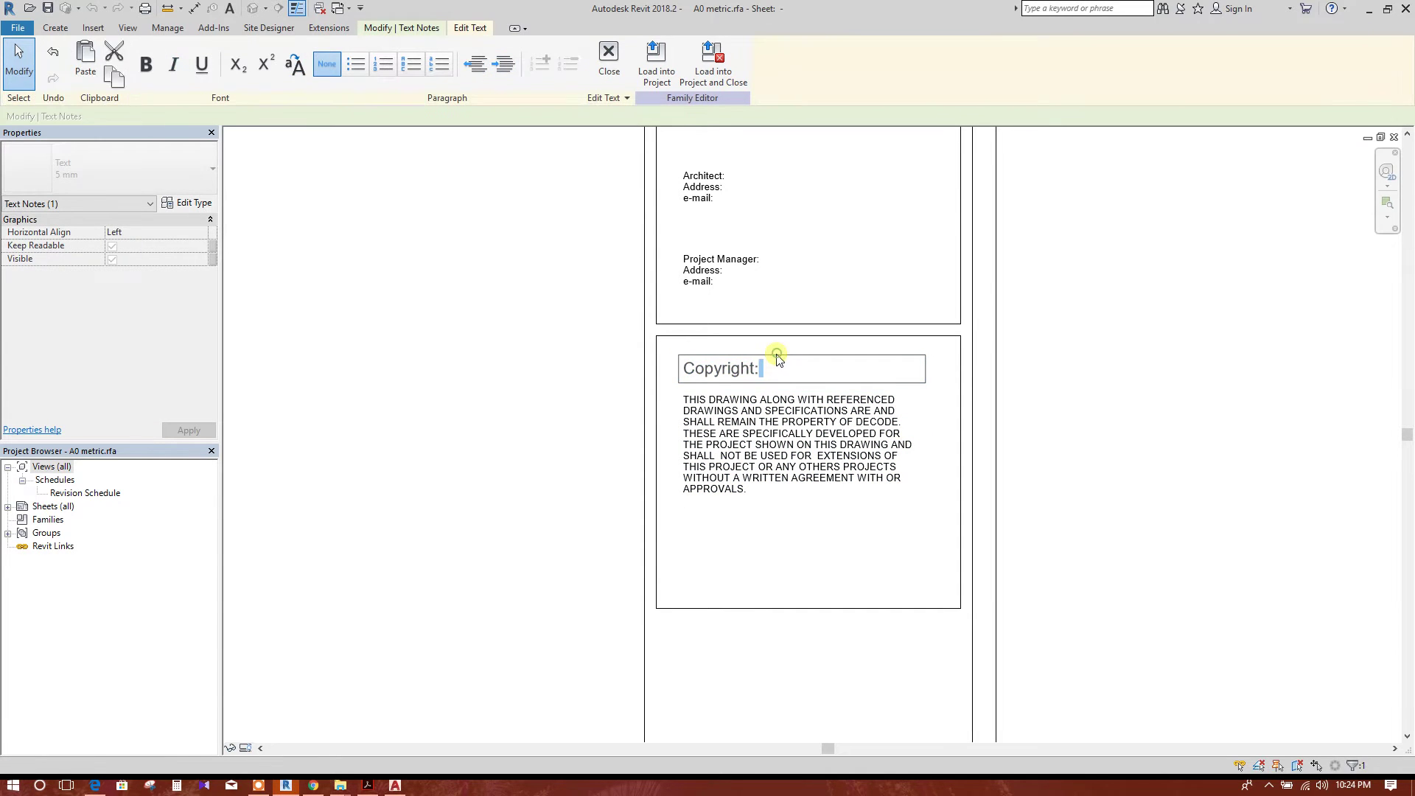
pyautogui.click(929, 389)
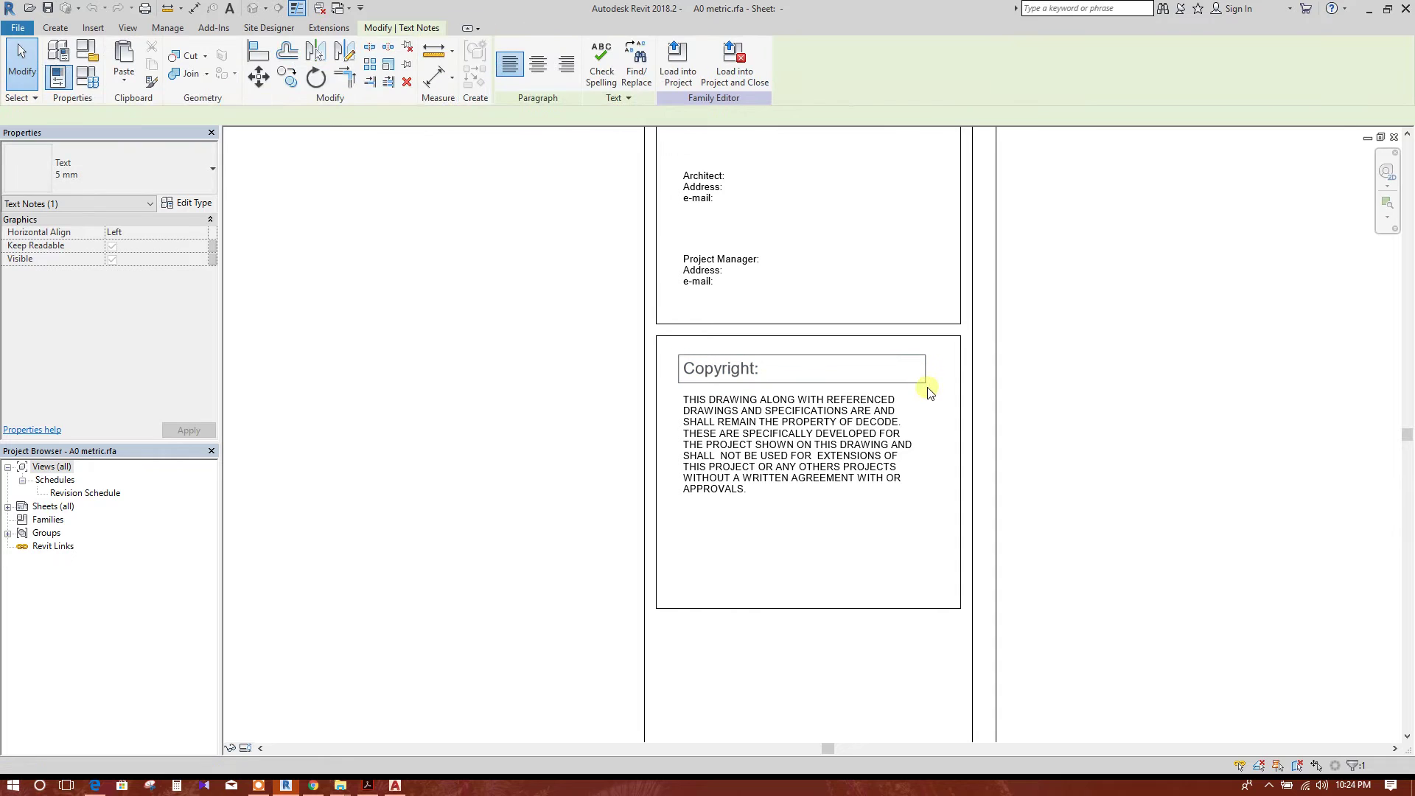
pyautogui.click(914, 388)
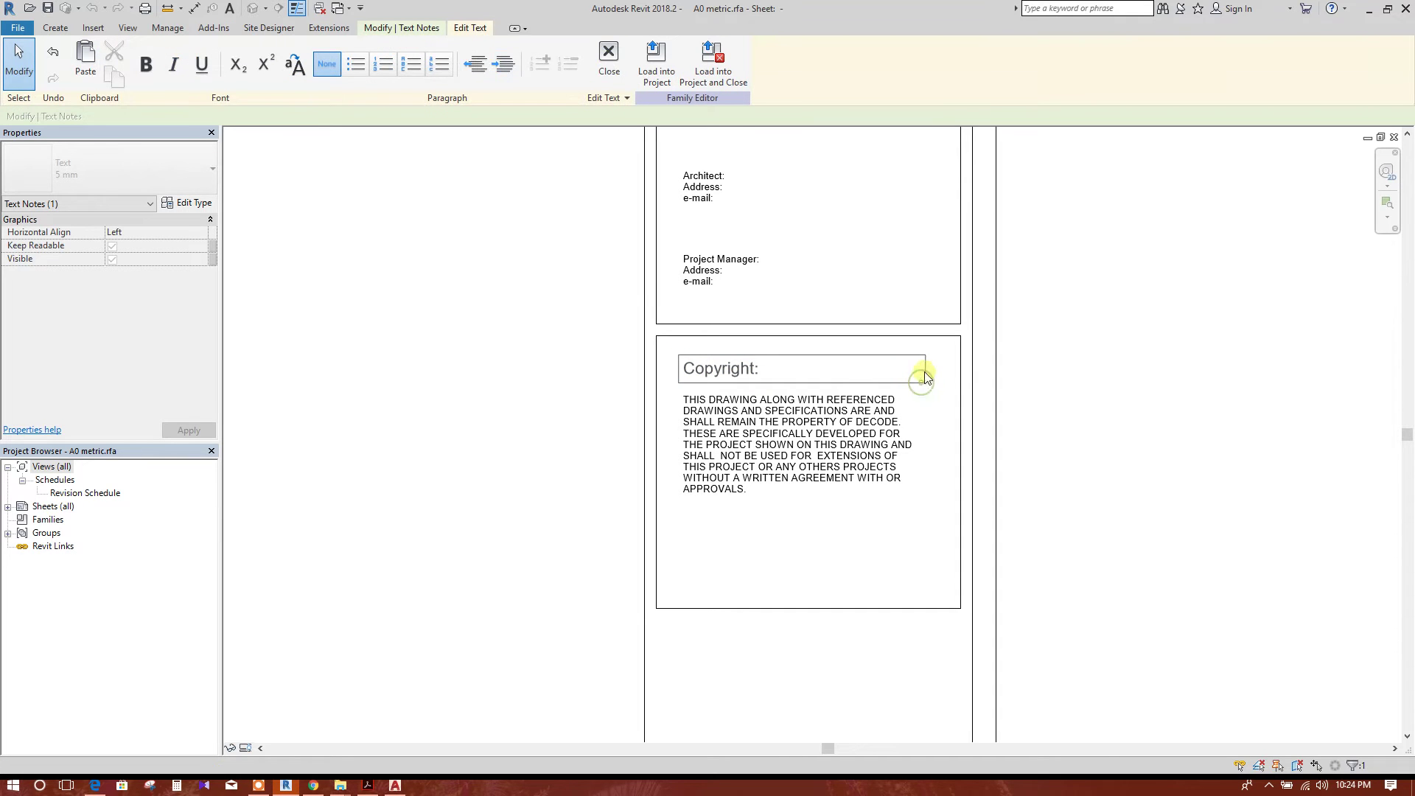
pyautogui.press('Escape')
pyautogui.click(810, 395)
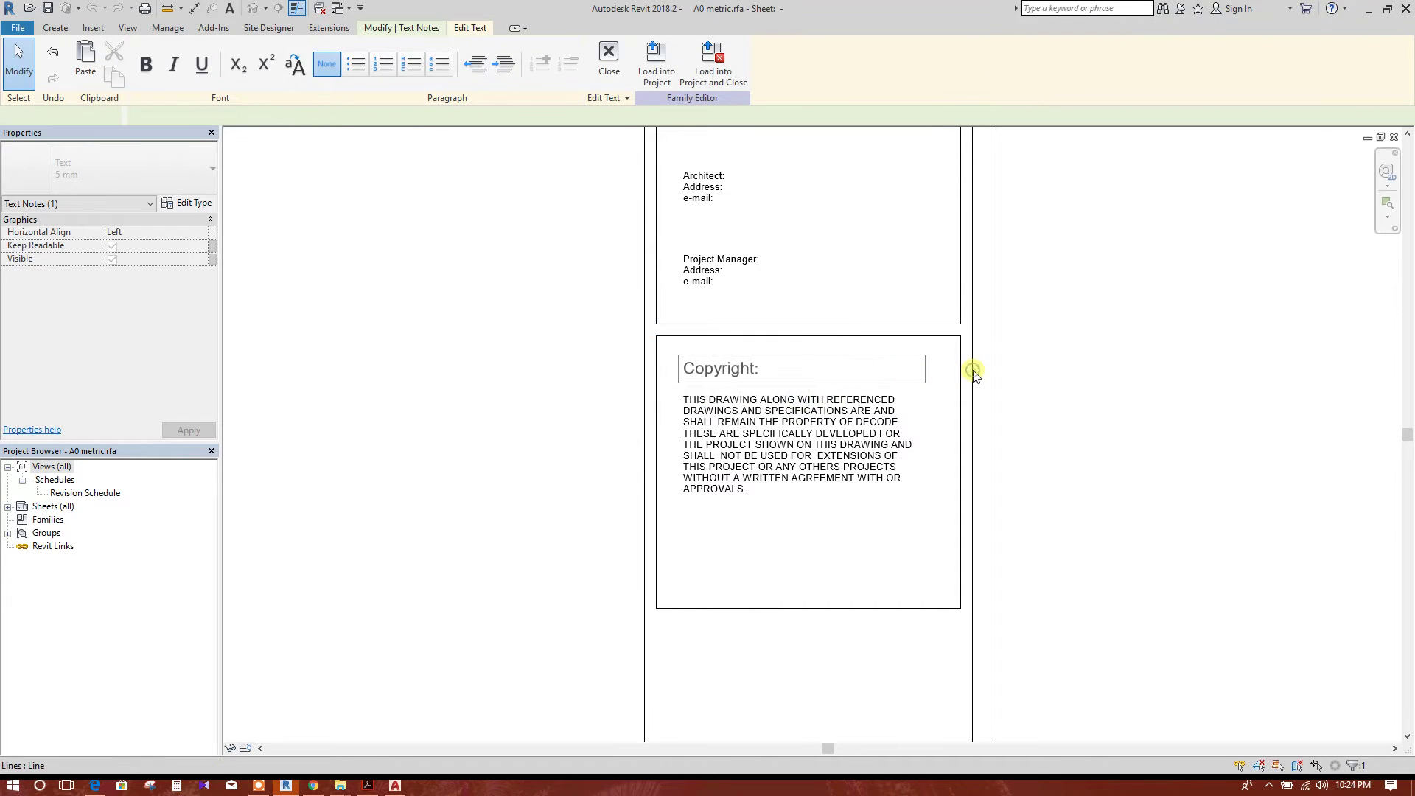
pyautogui.click(936, 376)
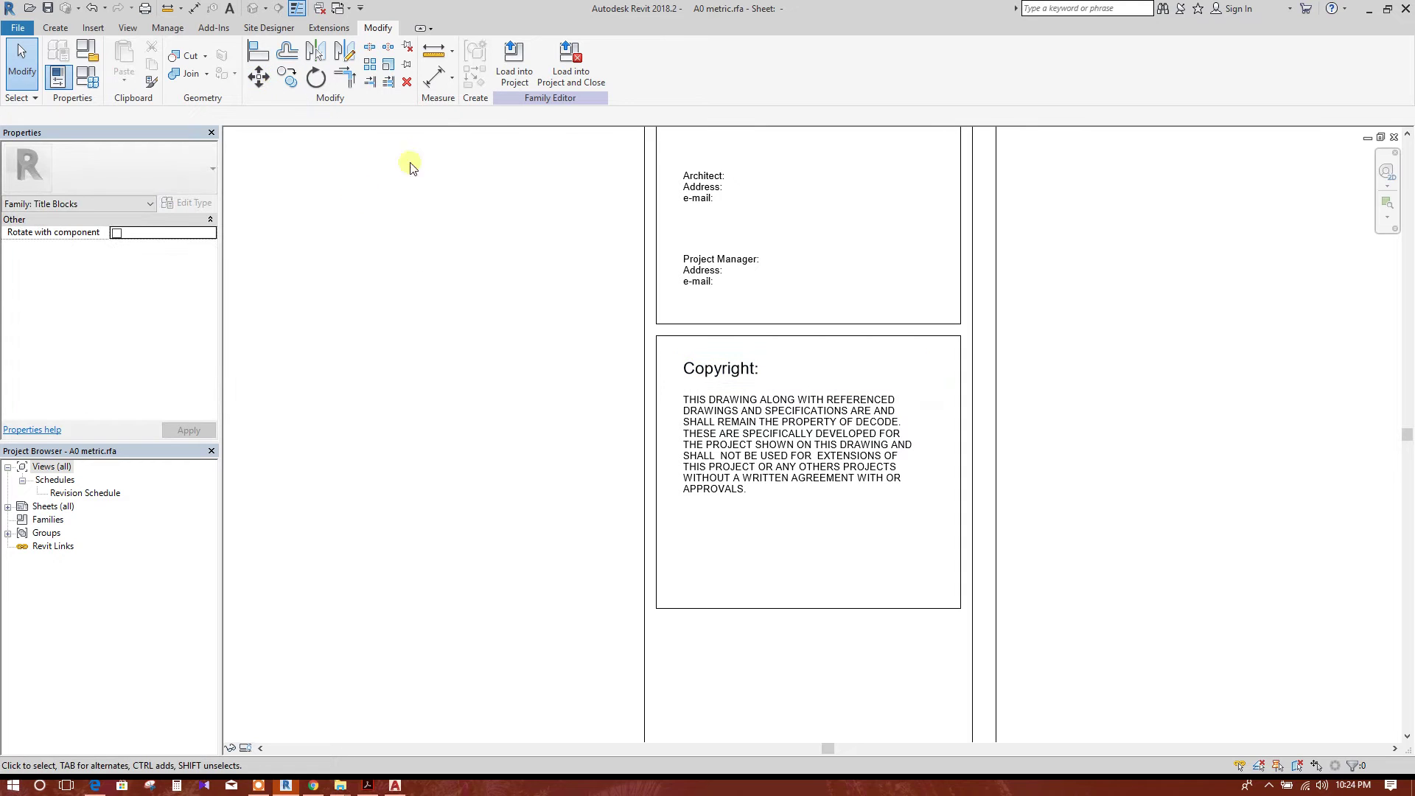
# - Reposition the 'Copyright:' heading within the lower box
pyautogui.click(685, 368)
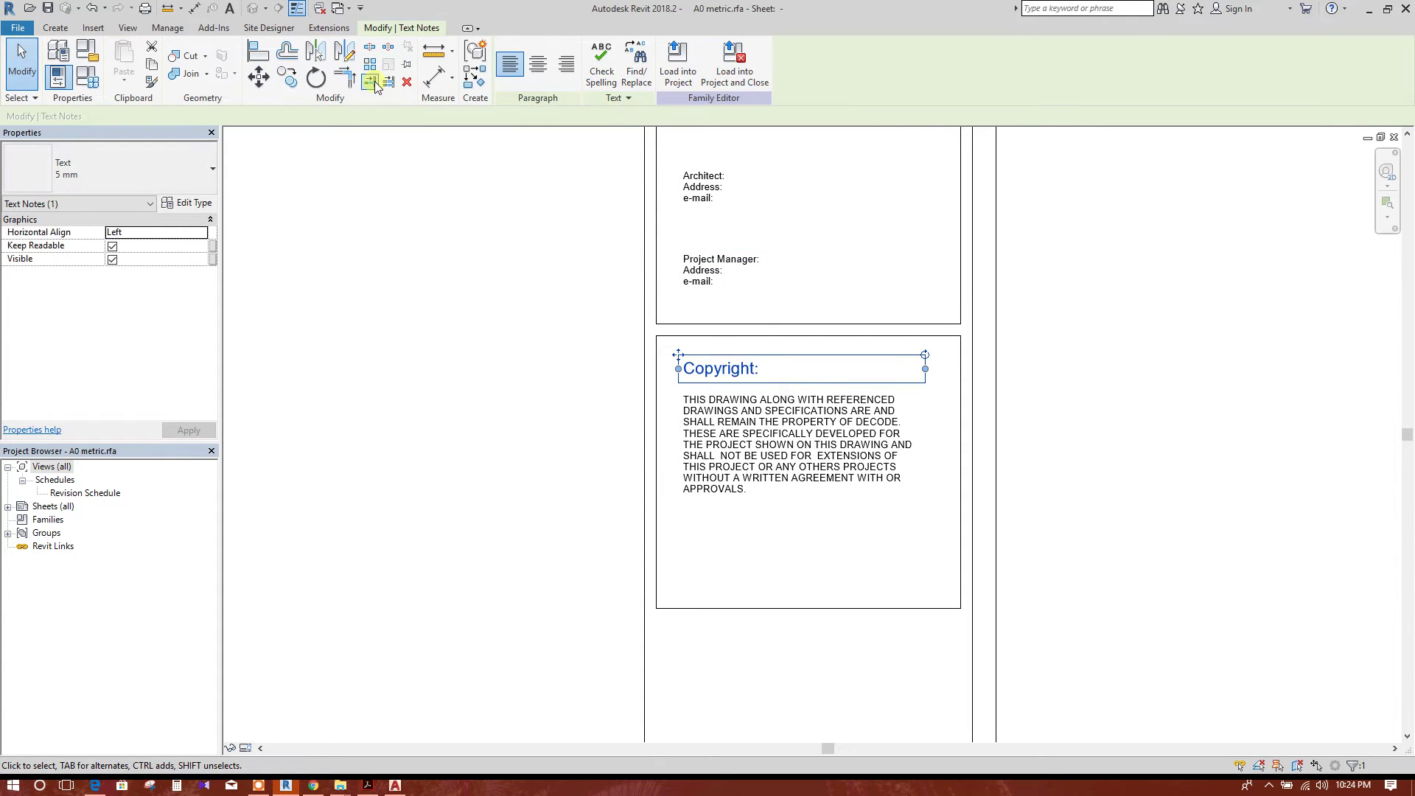
pyautogui.click(258, 76)
pyautogui.scroll(4, 684, 357)
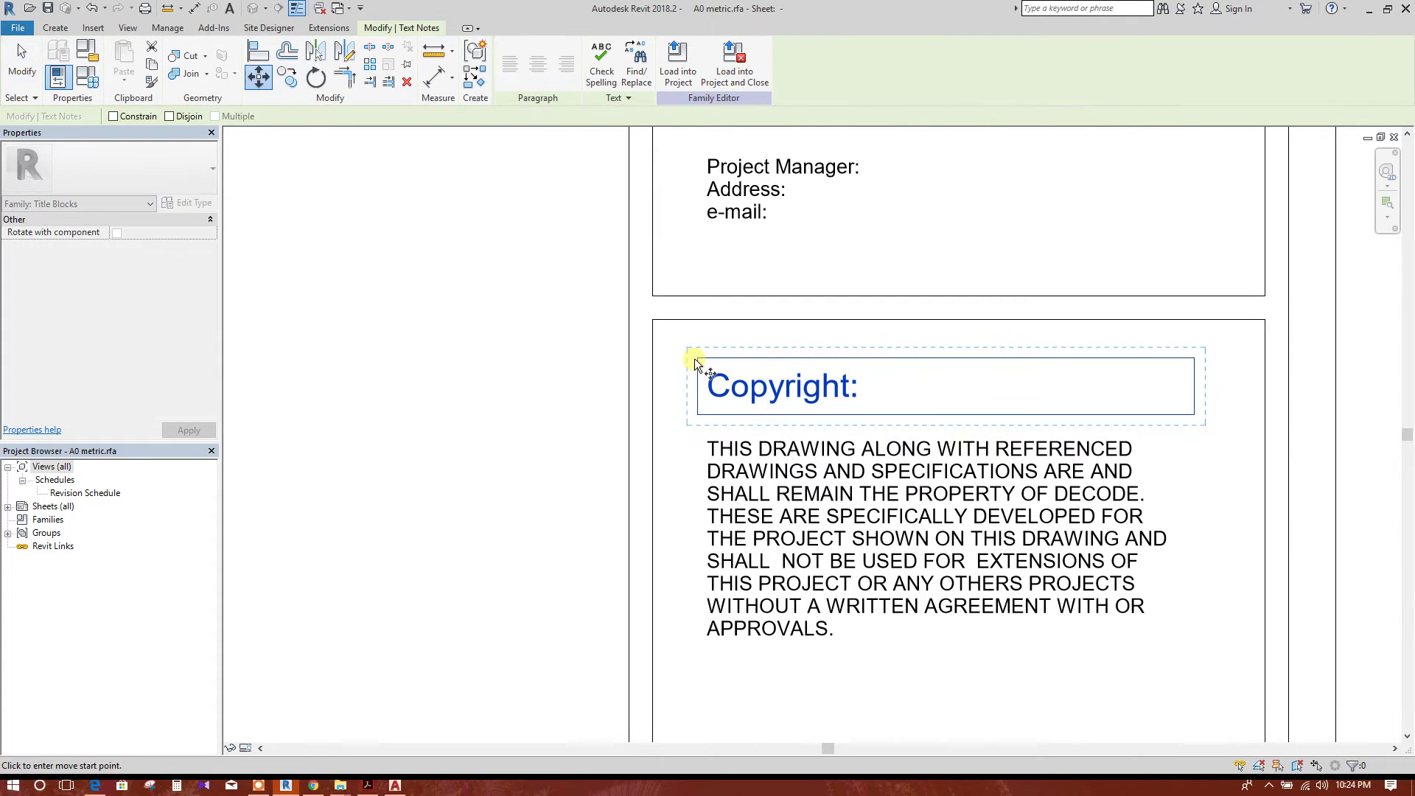
pyautogui.click(697, 356)
pyautogui.click(733, 368)
pyautogui.scroll(-2, 743, 410)
# - Move the disclaimer paragraph slightly up, closer beneath the heading
pyautogui.click(784, 518)
pyautogui.click(938, 610)
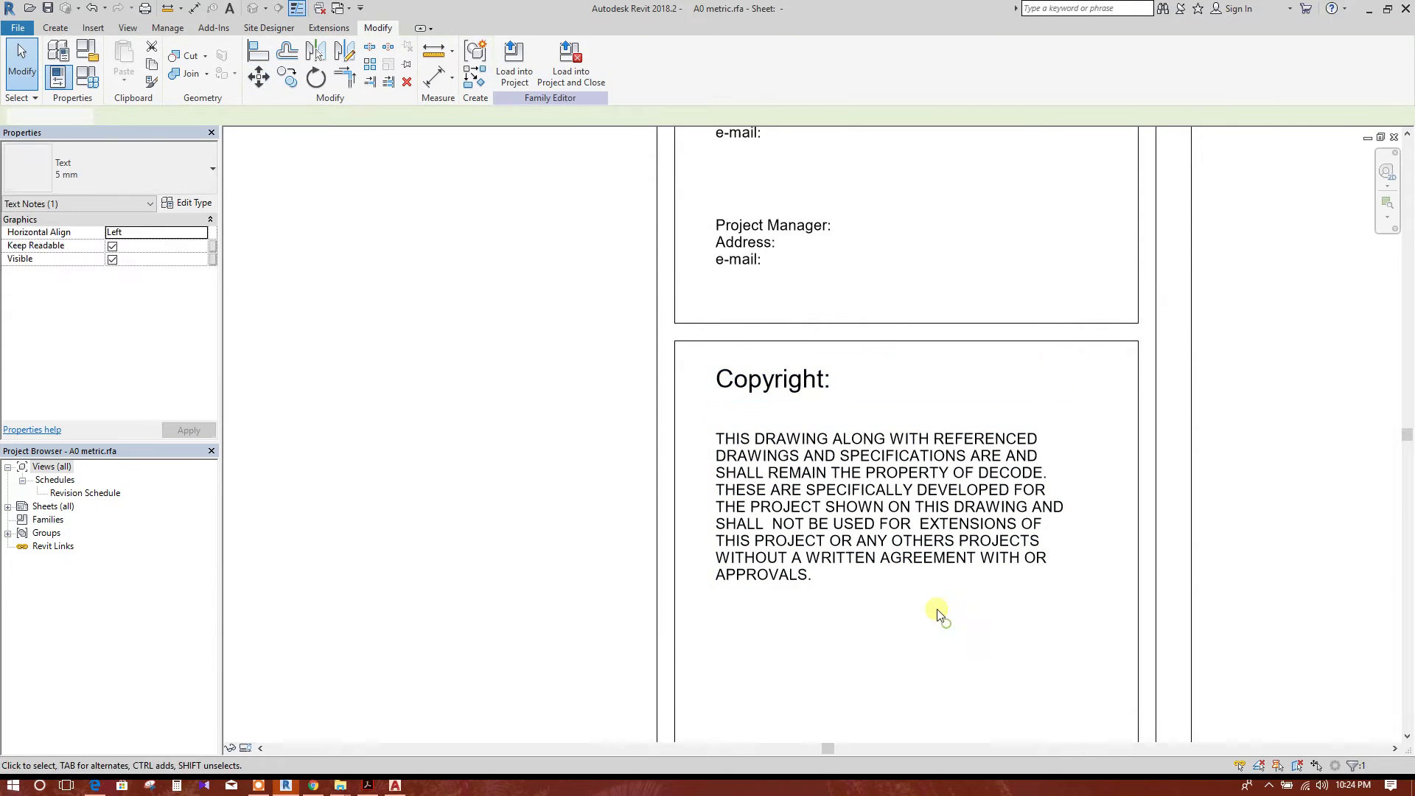
pyautogui.click(902, 562)
pyautogui.click(258, 76)
pyautogui.click(840, 547)
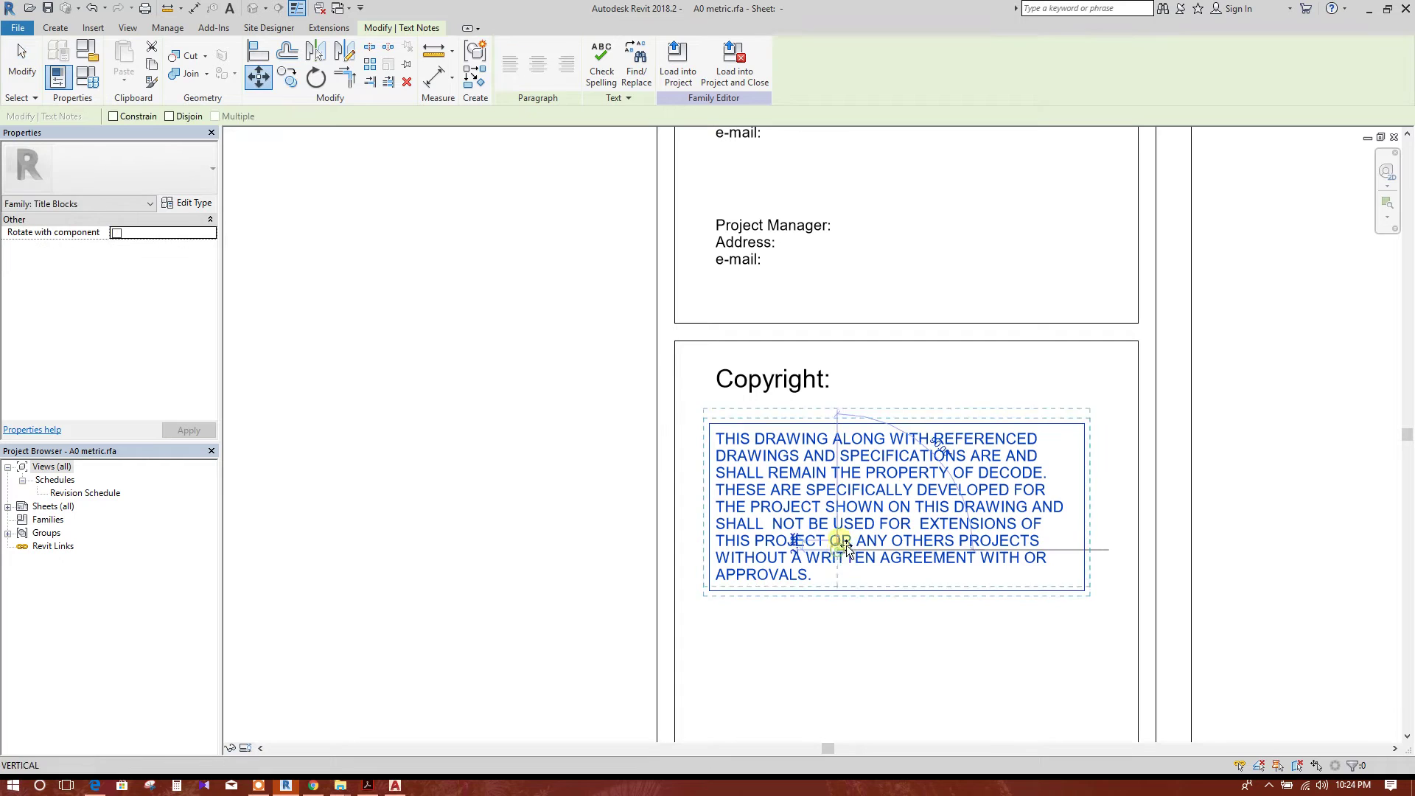
pyautogui.click(846, 531)
# - Underline the whole 'Copyright:' heading text
pyautogui.click(805, 381)
pyautogui.doubleClick(828, 385)
pyautogui.moveTo(835, 386); pyautogui.dragTo(721, 384)
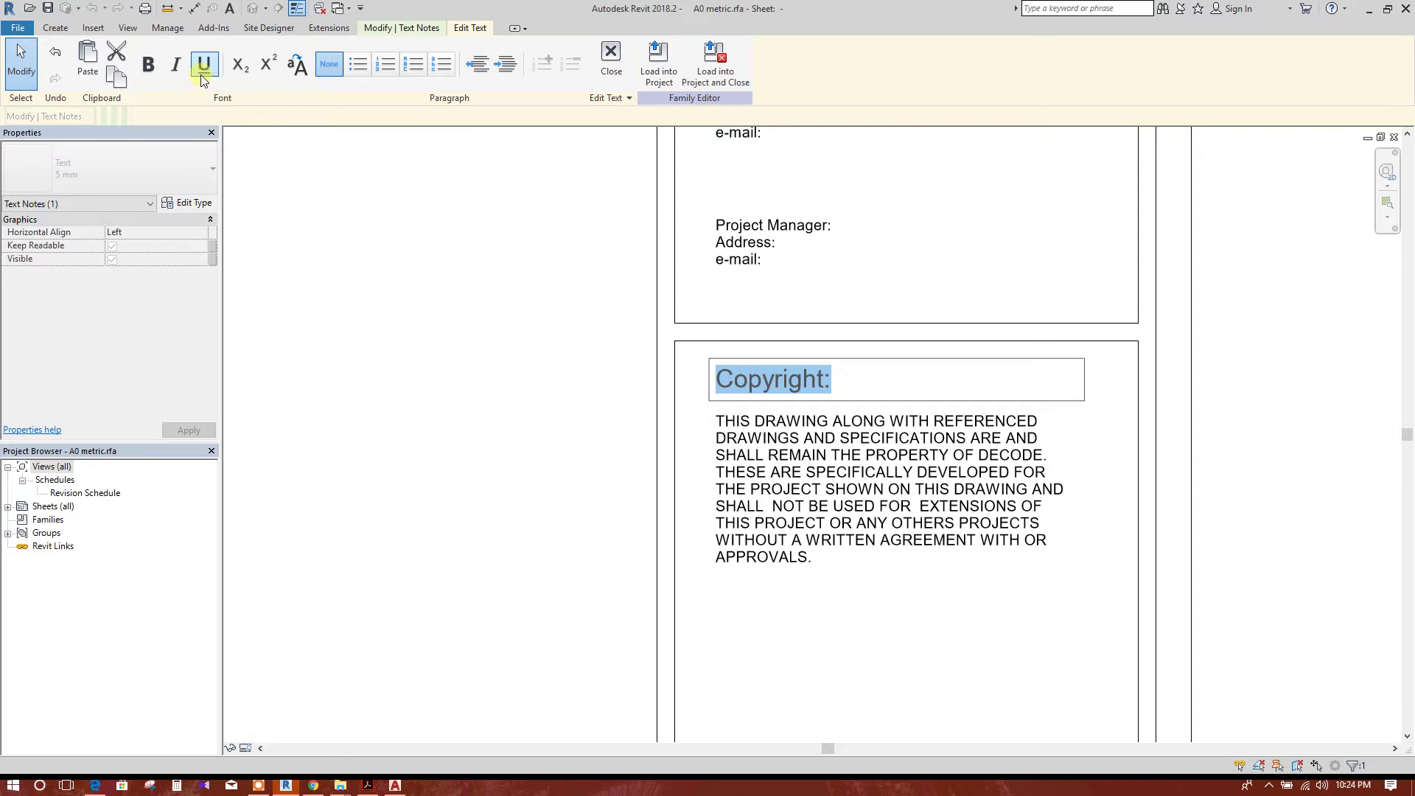
pyautogui.click(1118, 446)
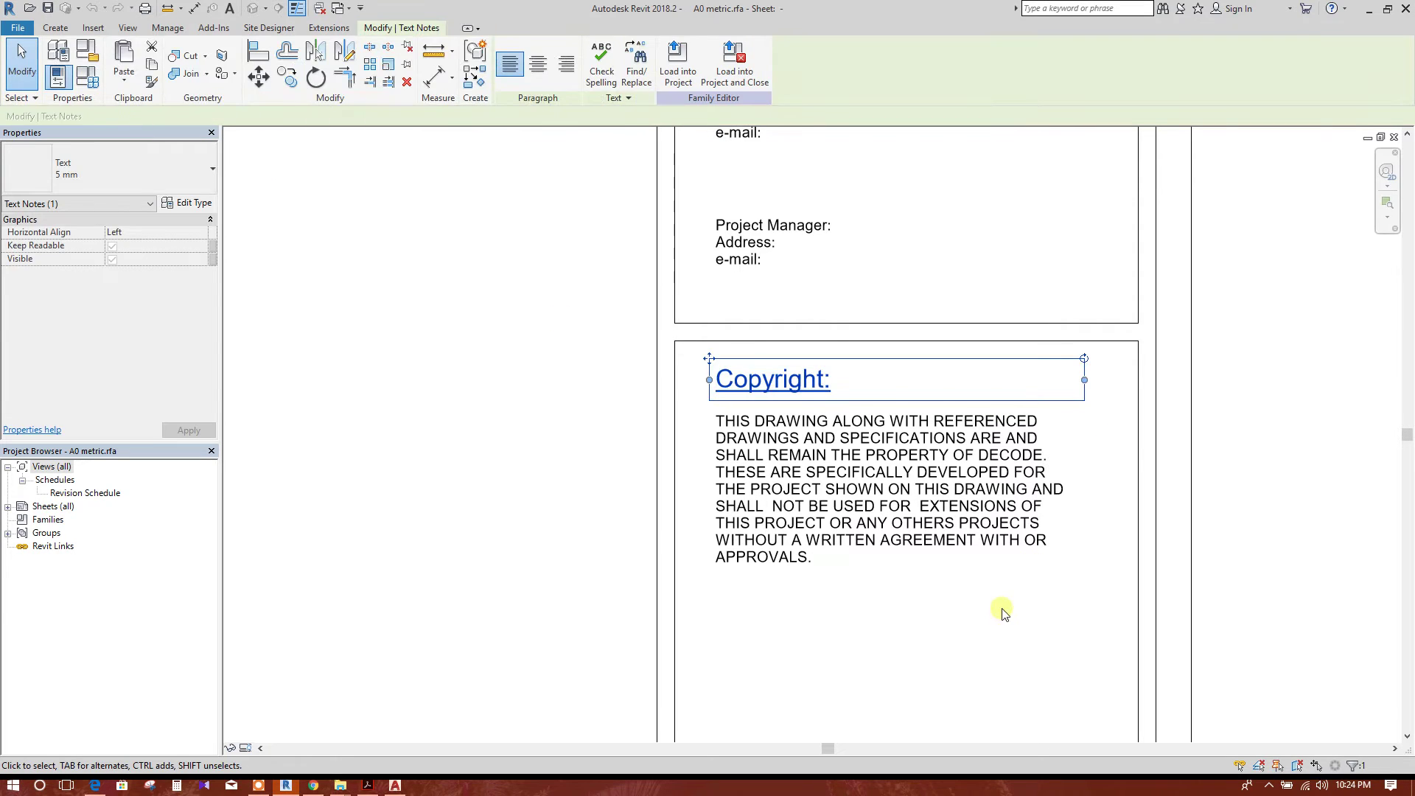
pyautogui.click(1256, 495)
pyautogui.scroll(-2, 809, 504)
pyautogui.moveTo(927, 605); pyautogui.dragTo(912, 493, button='middle')
pyautogui.scroll(-1, 893, 518)
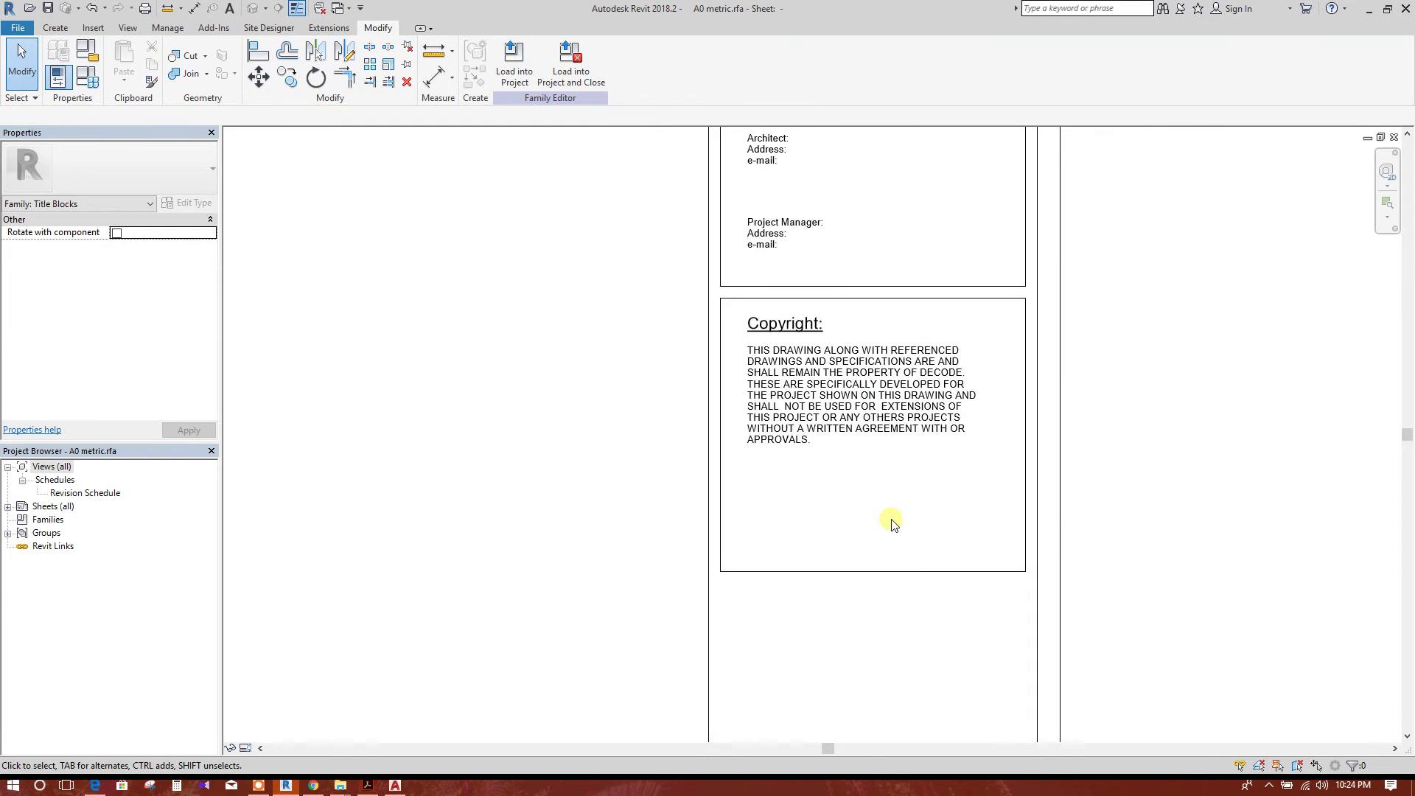
# - Raise the copyright box's bottom line to sit just below the disclaimer
pyautogui.click(888, 571)
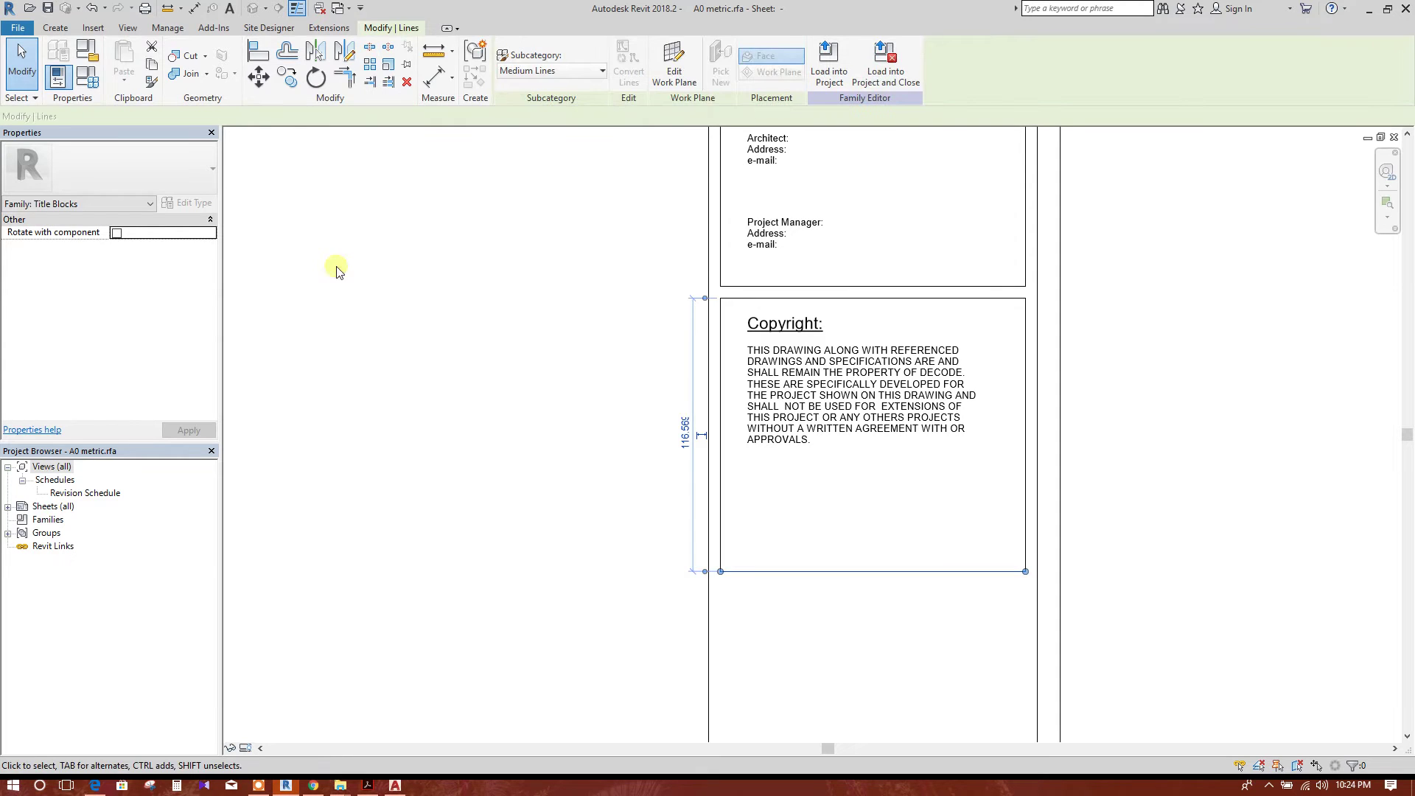
pyautogui.click(258, 76)
pyautogui.click(724, 571)
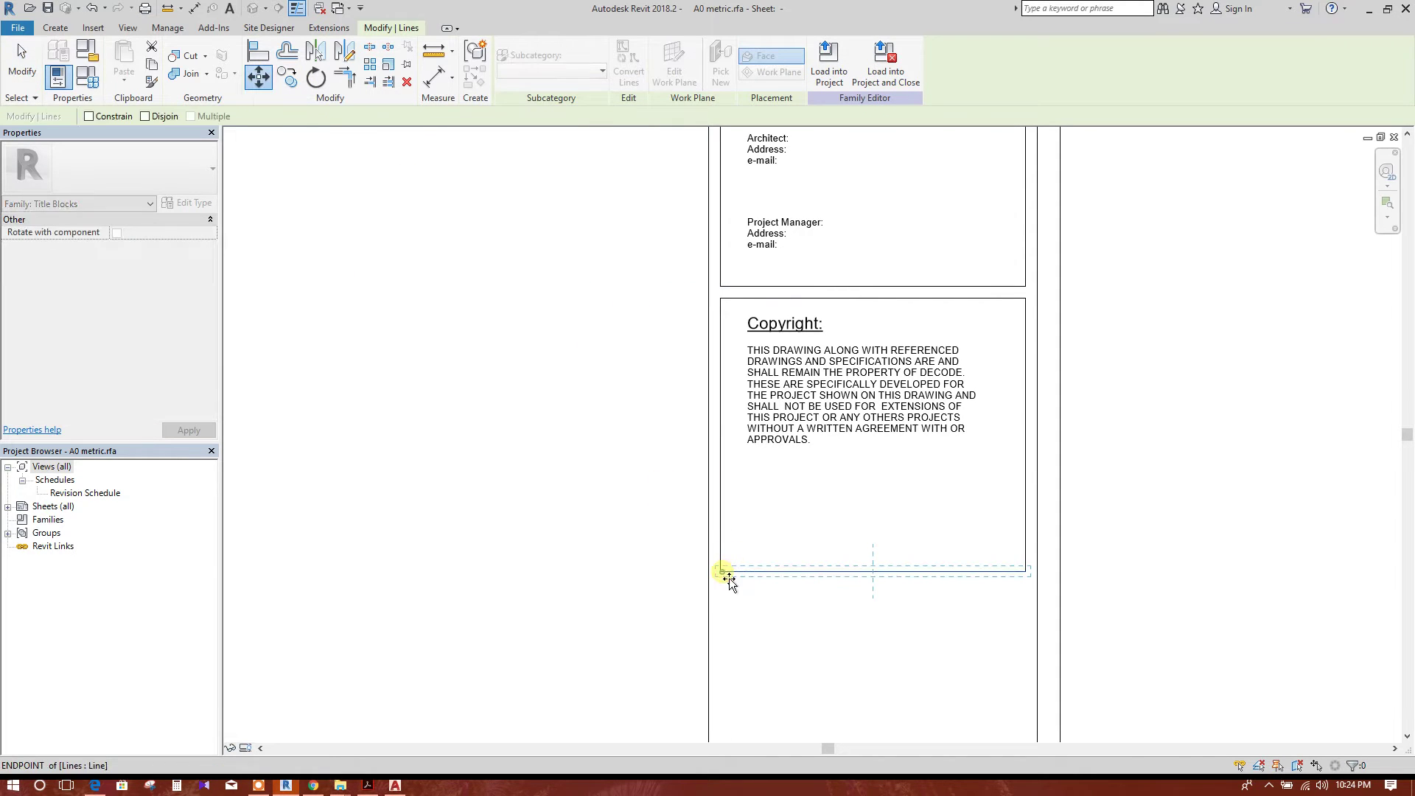
pyautogui.click(1164, 441)
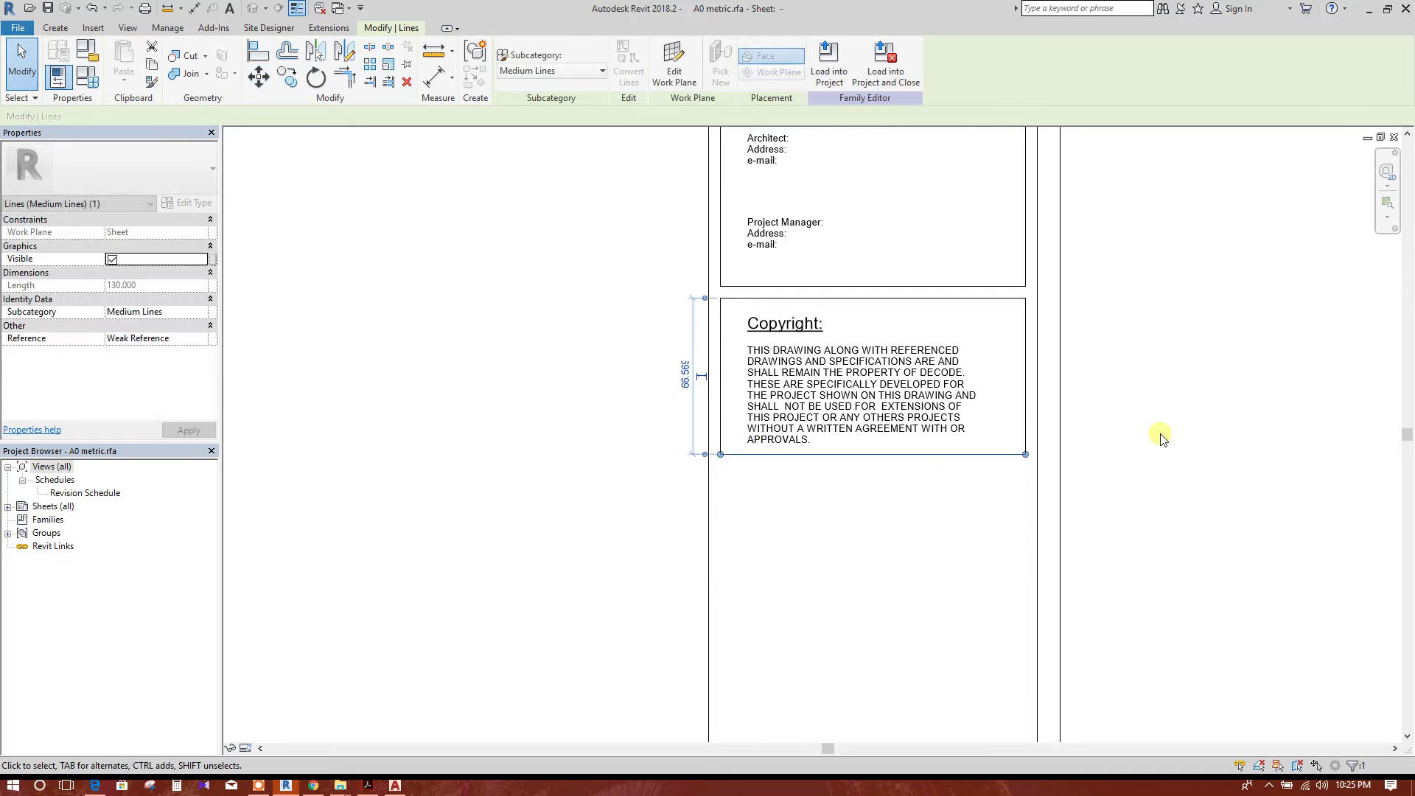
pyautogui.press('Escape')
# - Move the disclaimer paragraph up about 5 mm
pyautogui.click(860, 405)
pyautogui.click(258, 77)
pyautogui.scroll(3, 724, 301)
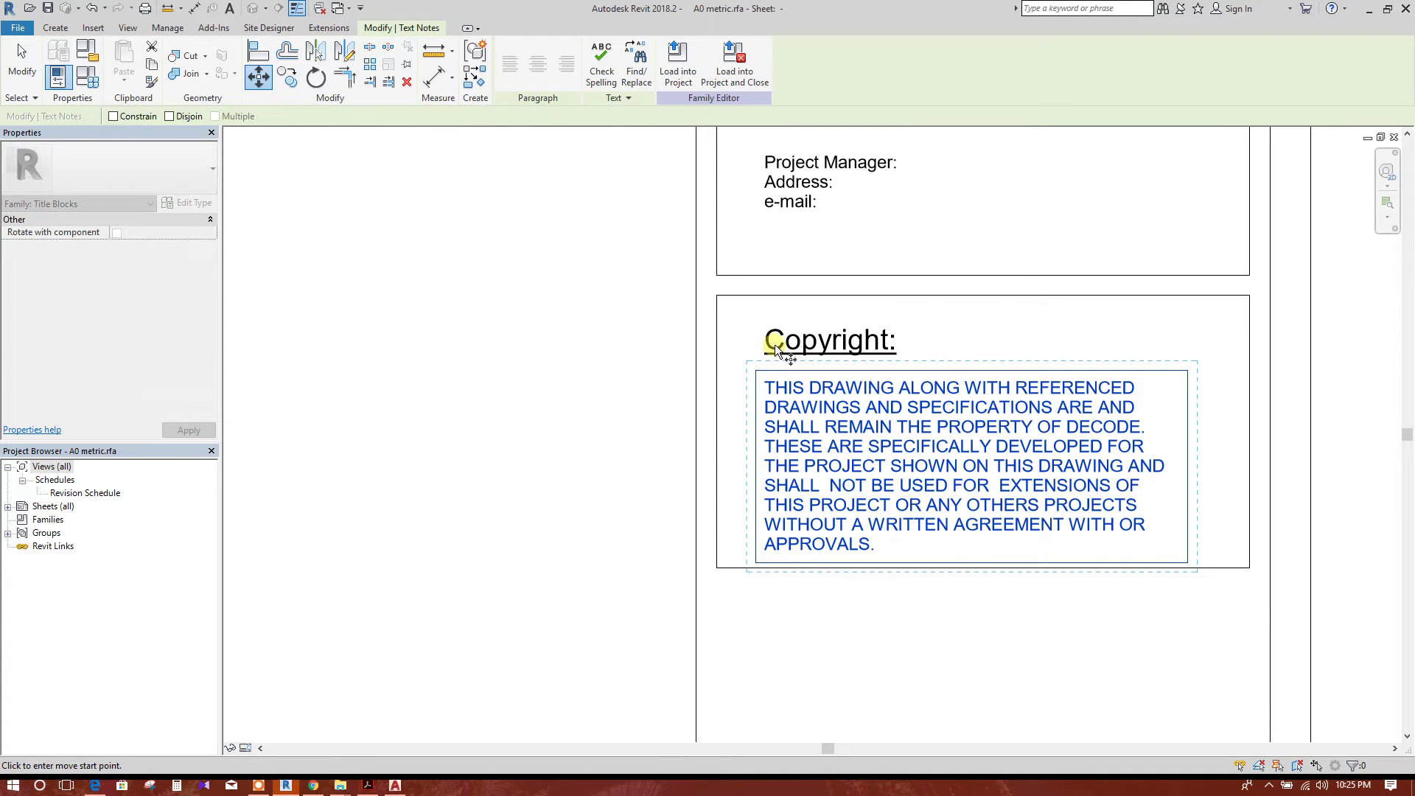
pyautogui.click(732, 372)
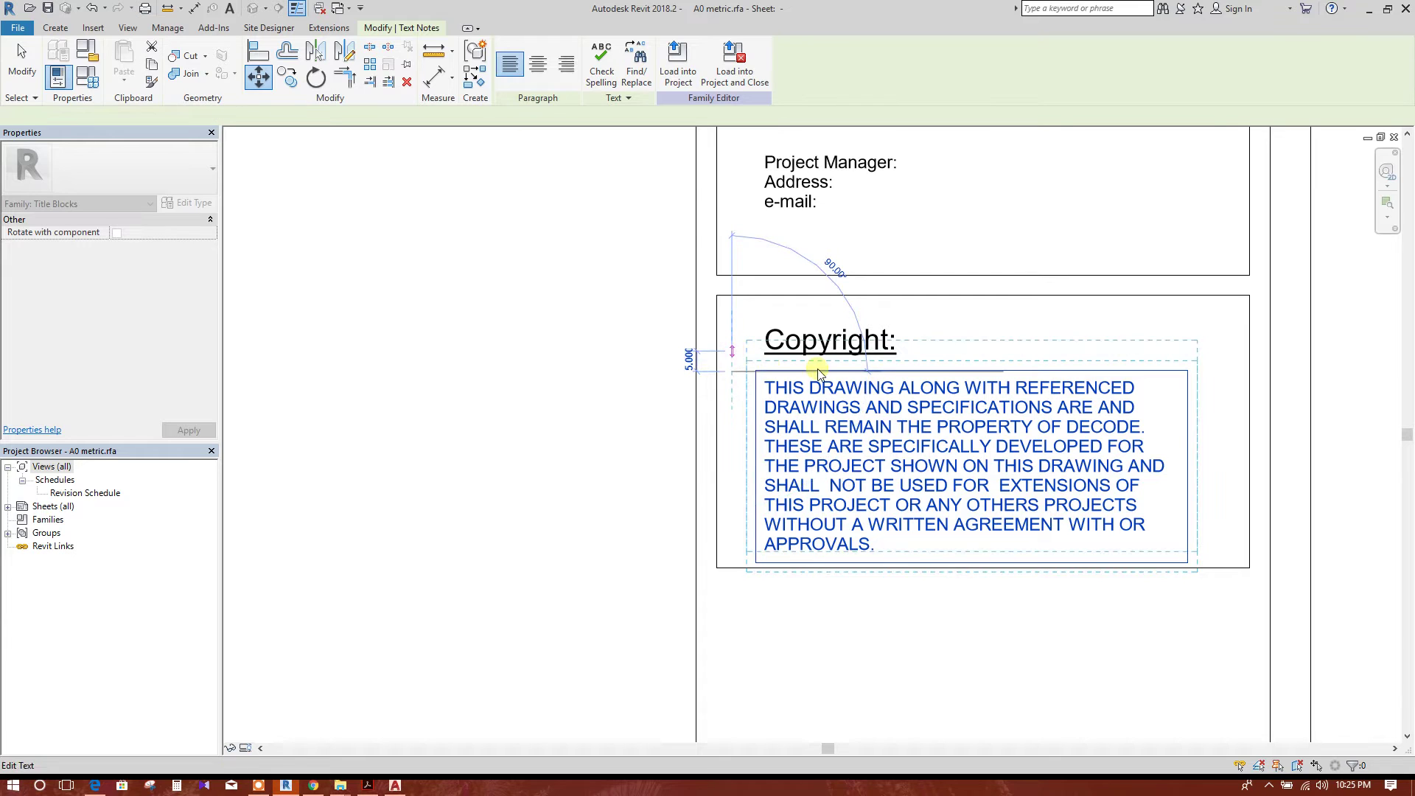
pyautogui.click(768, 367)
# - Nudge the 'Copyright:' heading into its new position above the paragraph
pyautogui.click(856, 340)
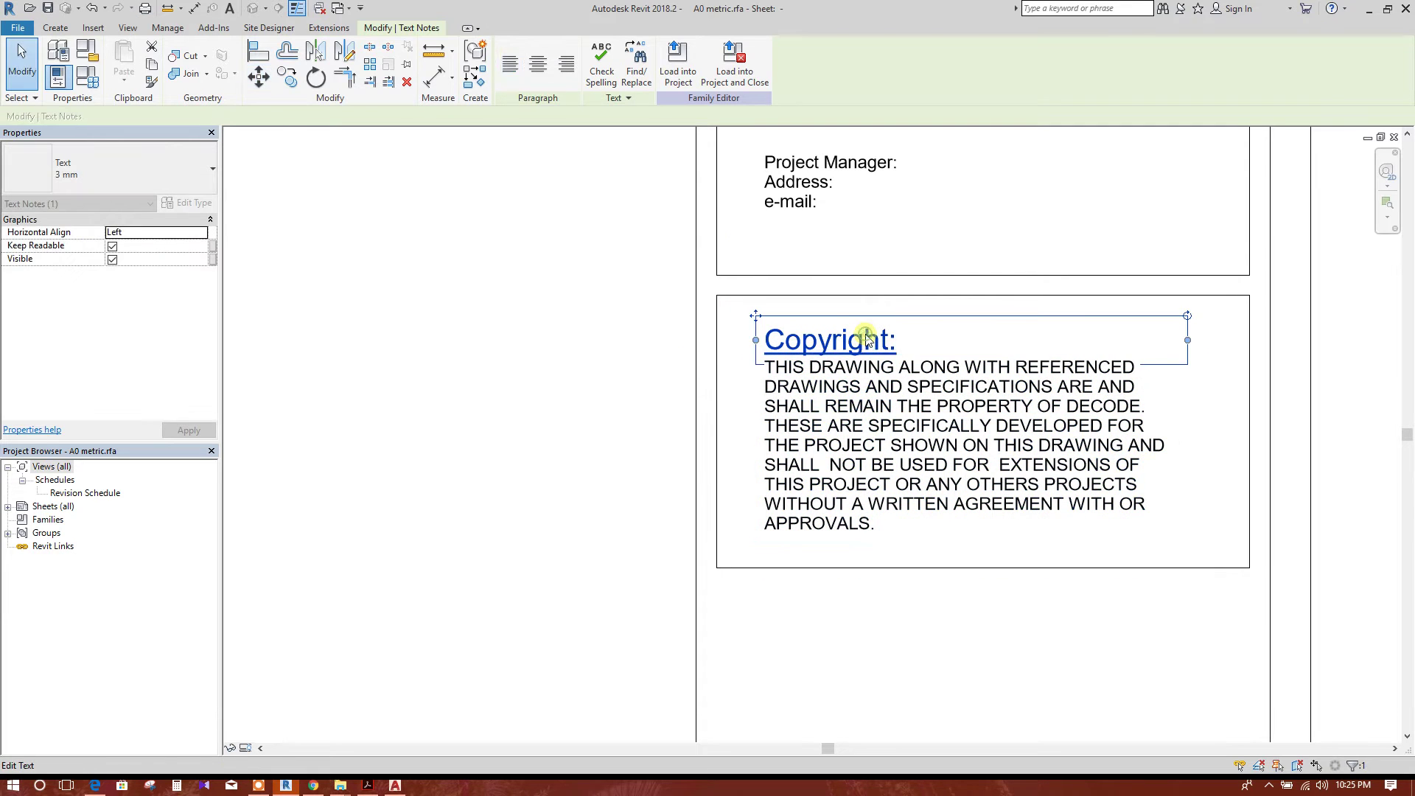
pyautogui.click(258, 77)
pyautogui.scroll(2, 755, 387)
pyautogui.click(756, 381)
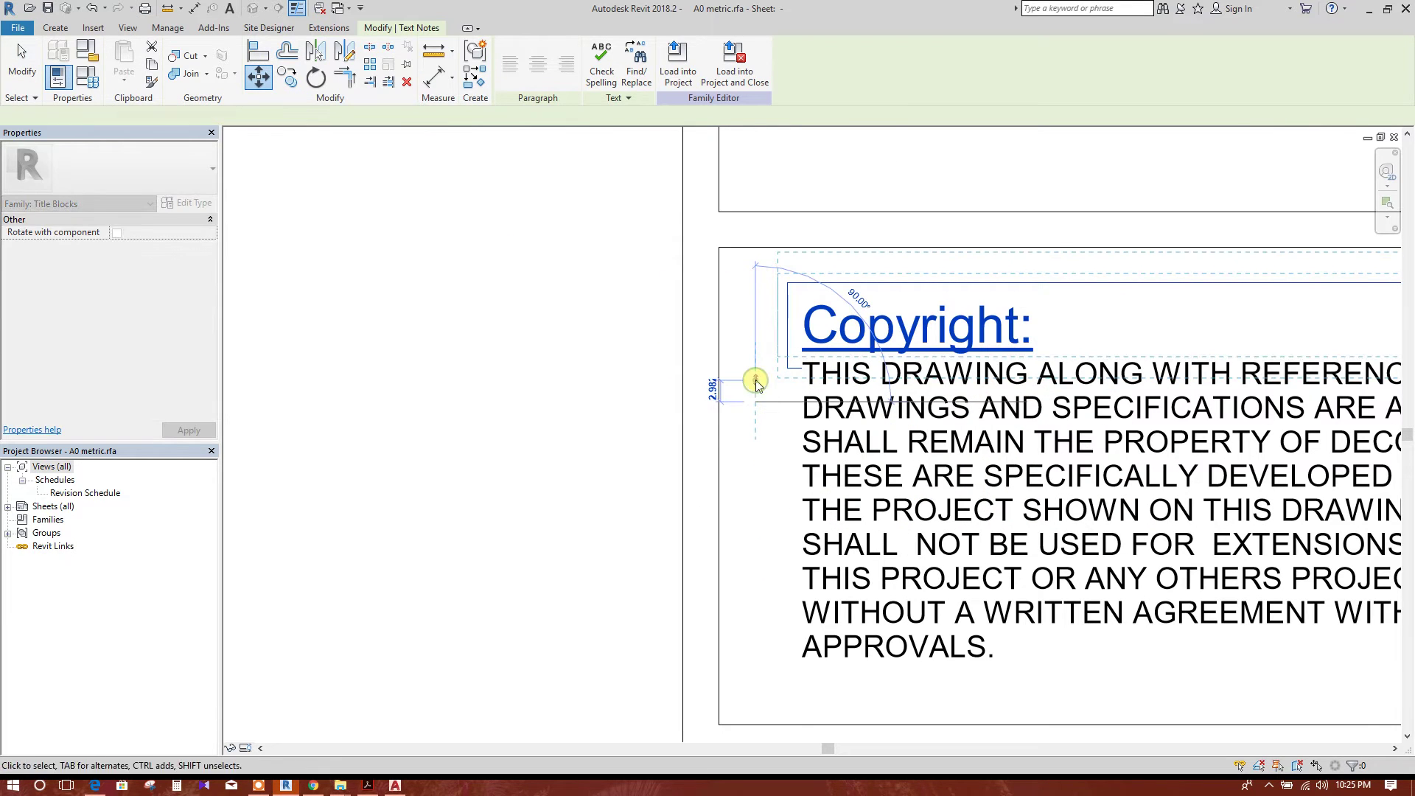
pyautogui.click(758, 387)
pyautogui.press('Escape')
pyautogui.scroll(-3, 761, 395)
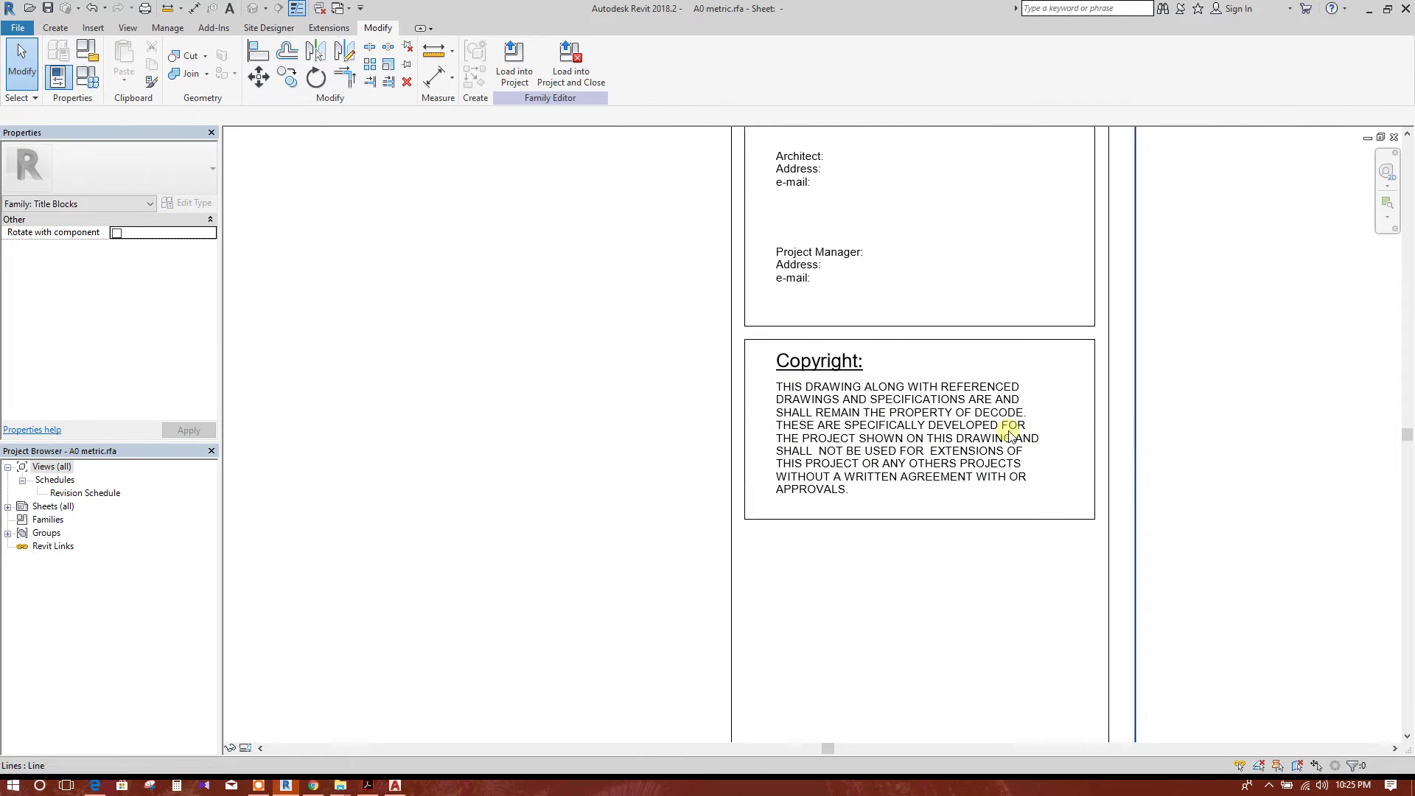
pyautogui.scroll(-4, 1010, 434)
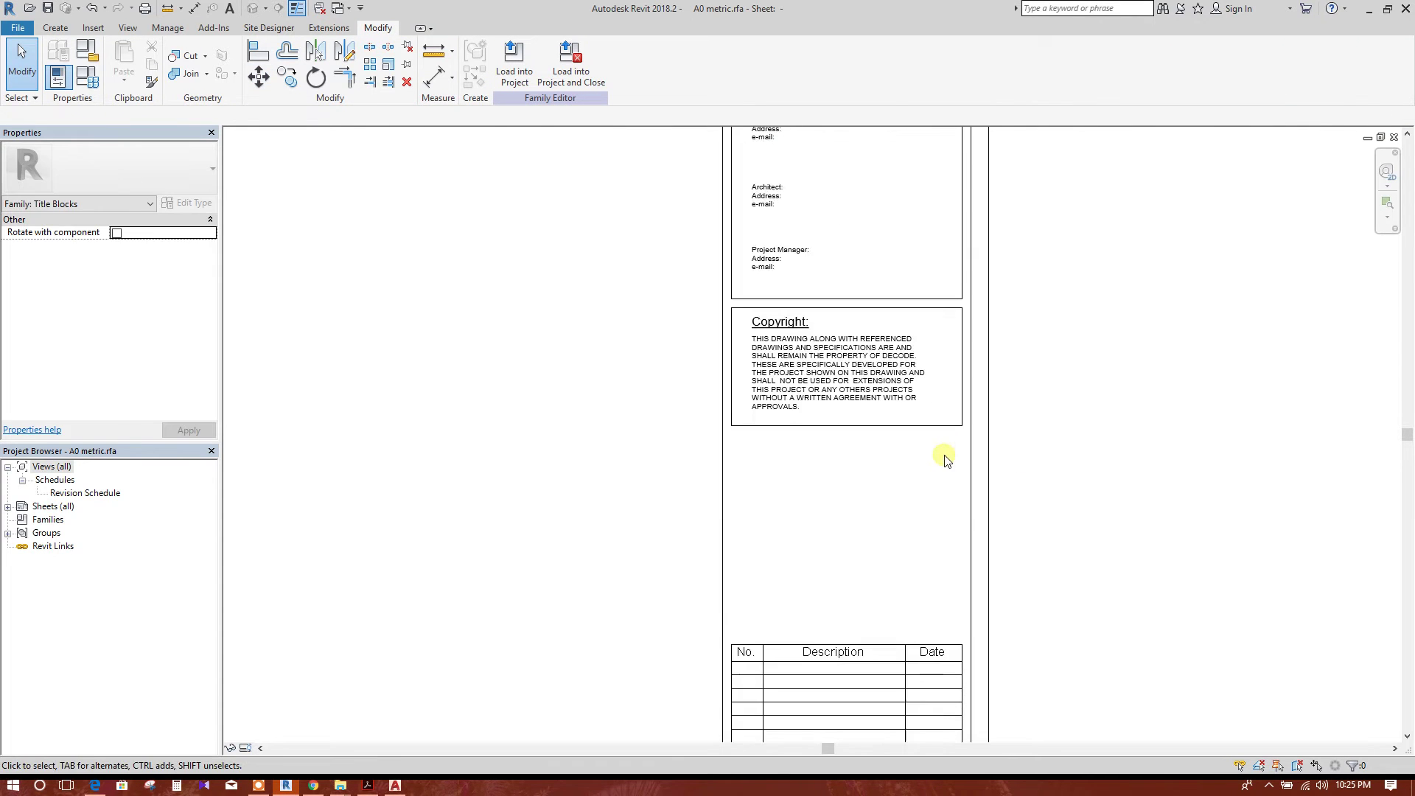
# - Duplicate the whole copyright box with its text below the original using CO
pyautogui.scroll(1, 947, 458)
pyautogui.moveTo(955, 436); pyautogui.dragTo(689, 288)
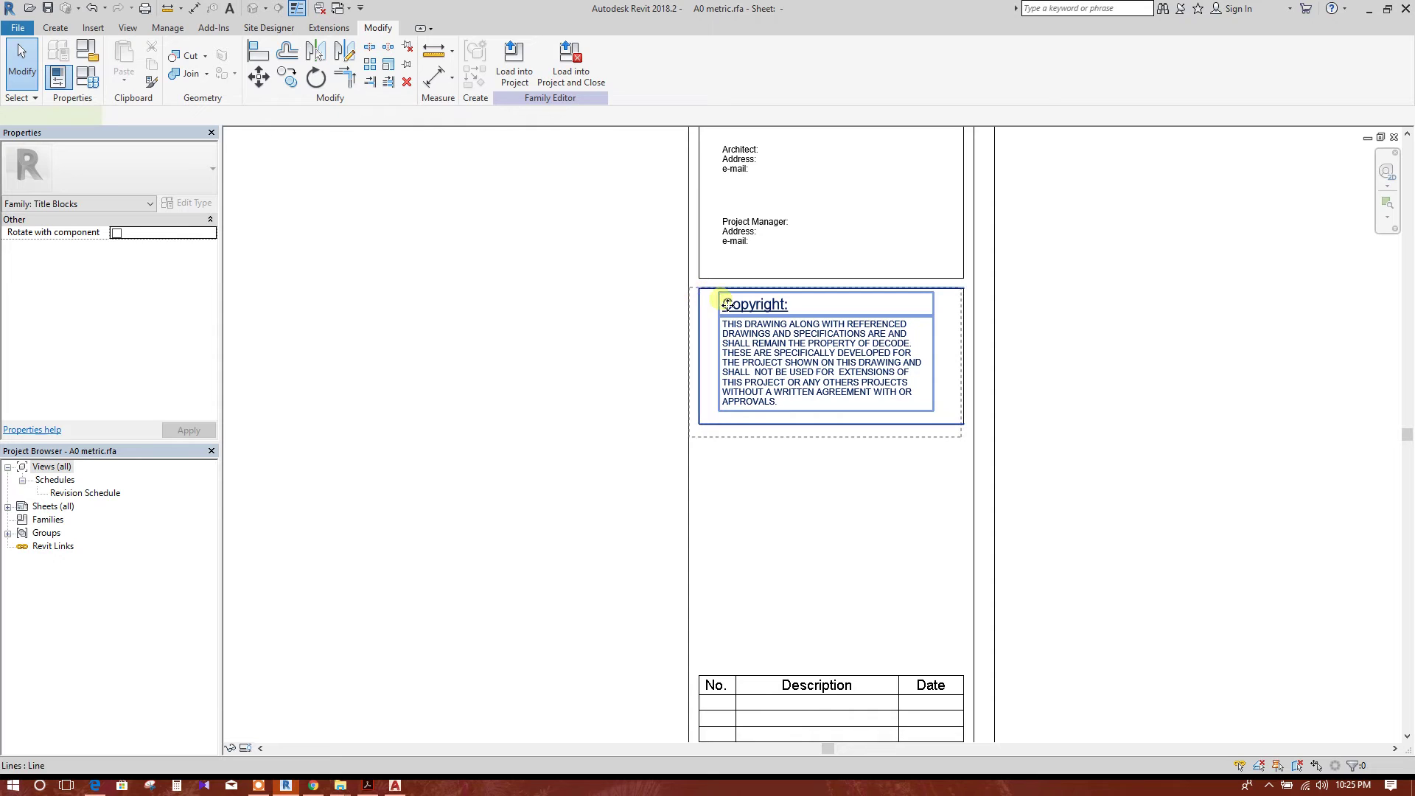
pyautogui.press('c')
pyautogui.press('o')
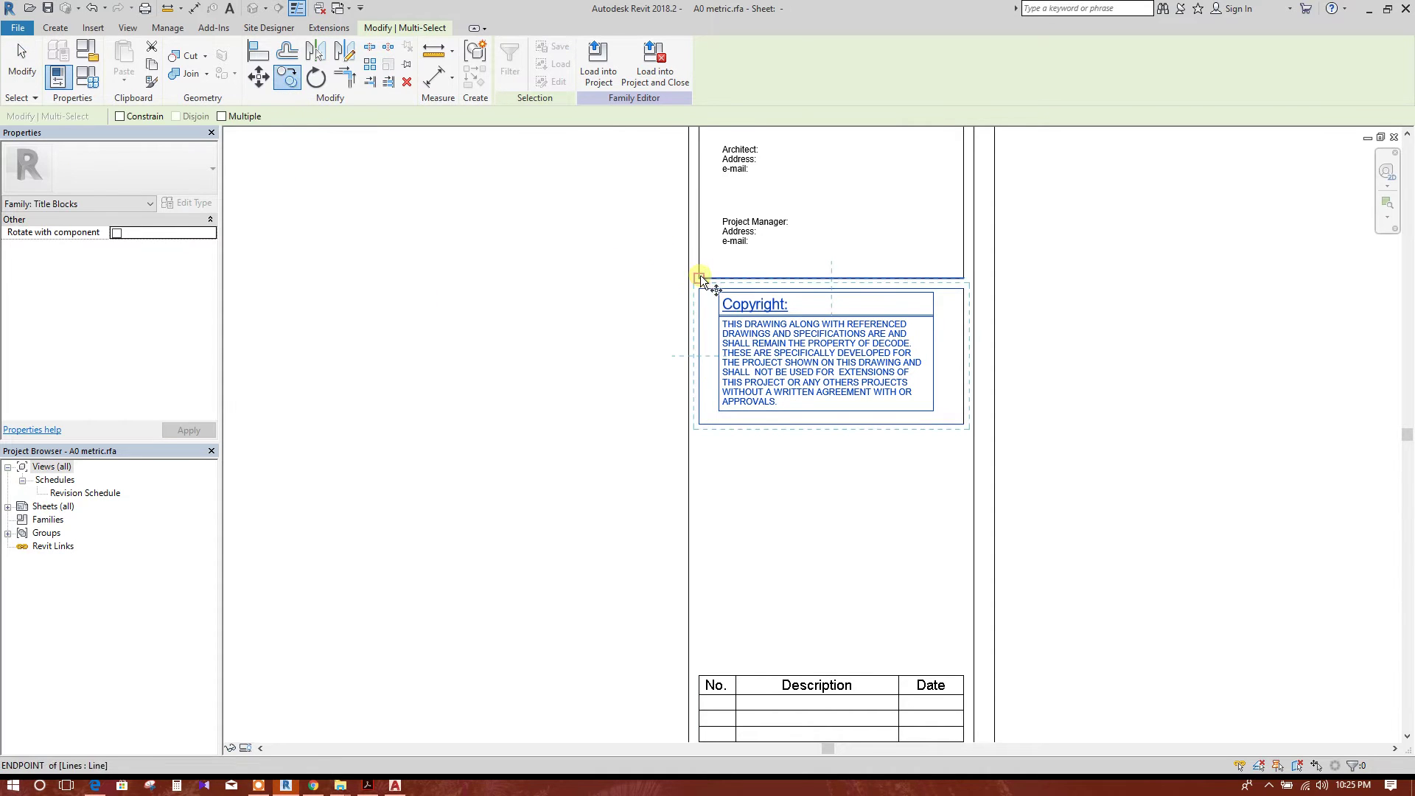
pyautogui.click(700, 278)
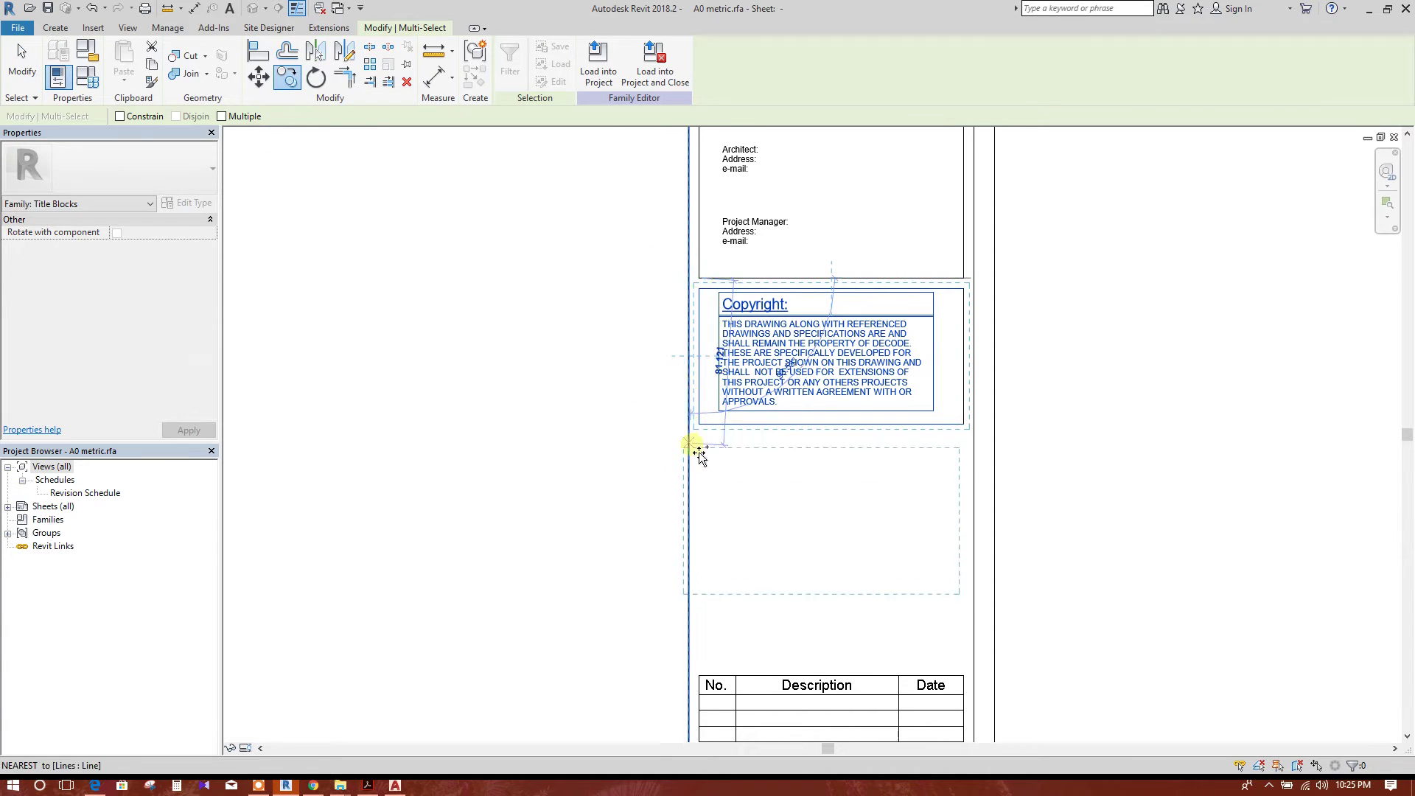
pyautogui.click(825, 513)
# - Replace 'Copyright' with 'Note' in the duplicated box's heading
pyautogui.doubleClick(767, 451)
pyautogui.scroll(2, 770, 451)
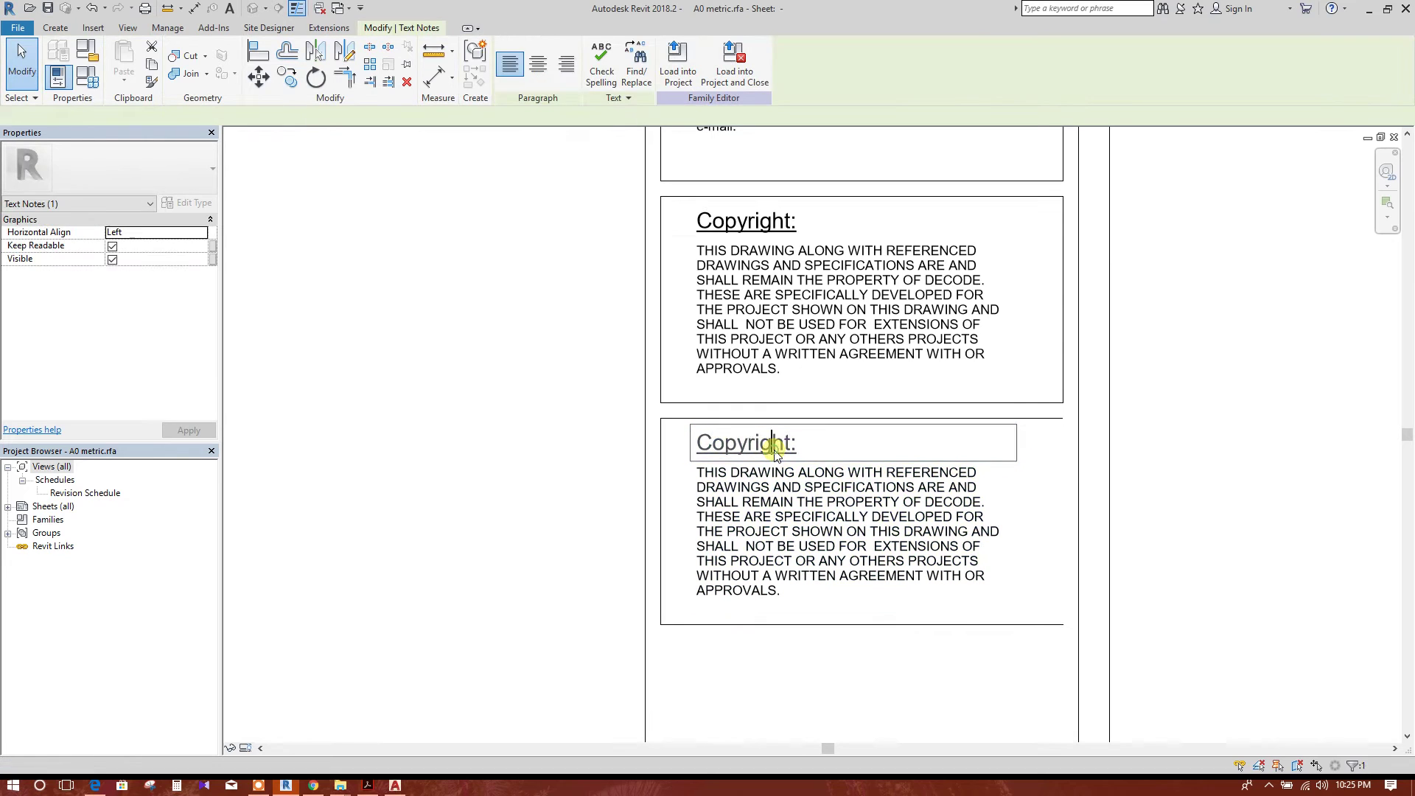
pyautogui.moveTo(788, 450); pyautogui.dragTo(683, 451)
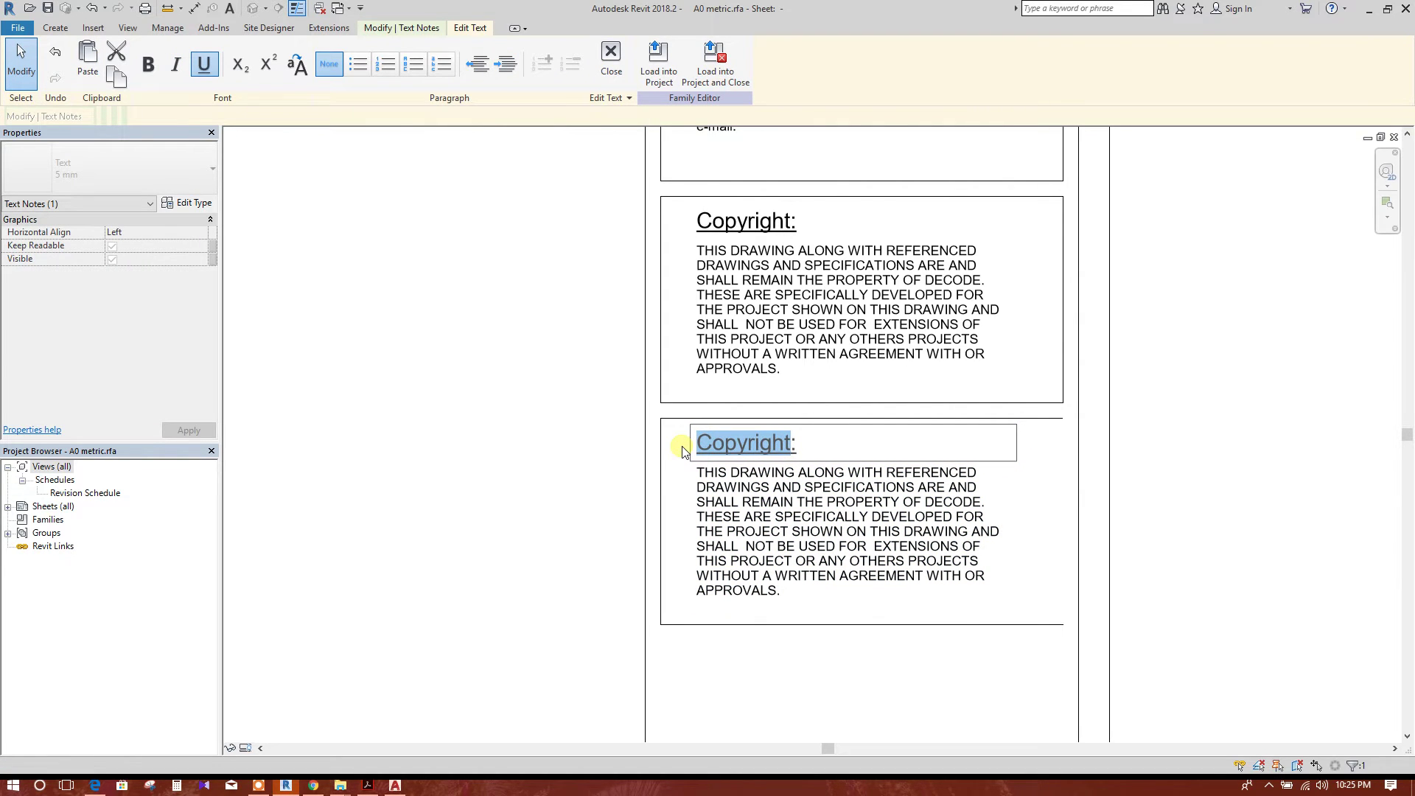
pyautogui.press('Delete')
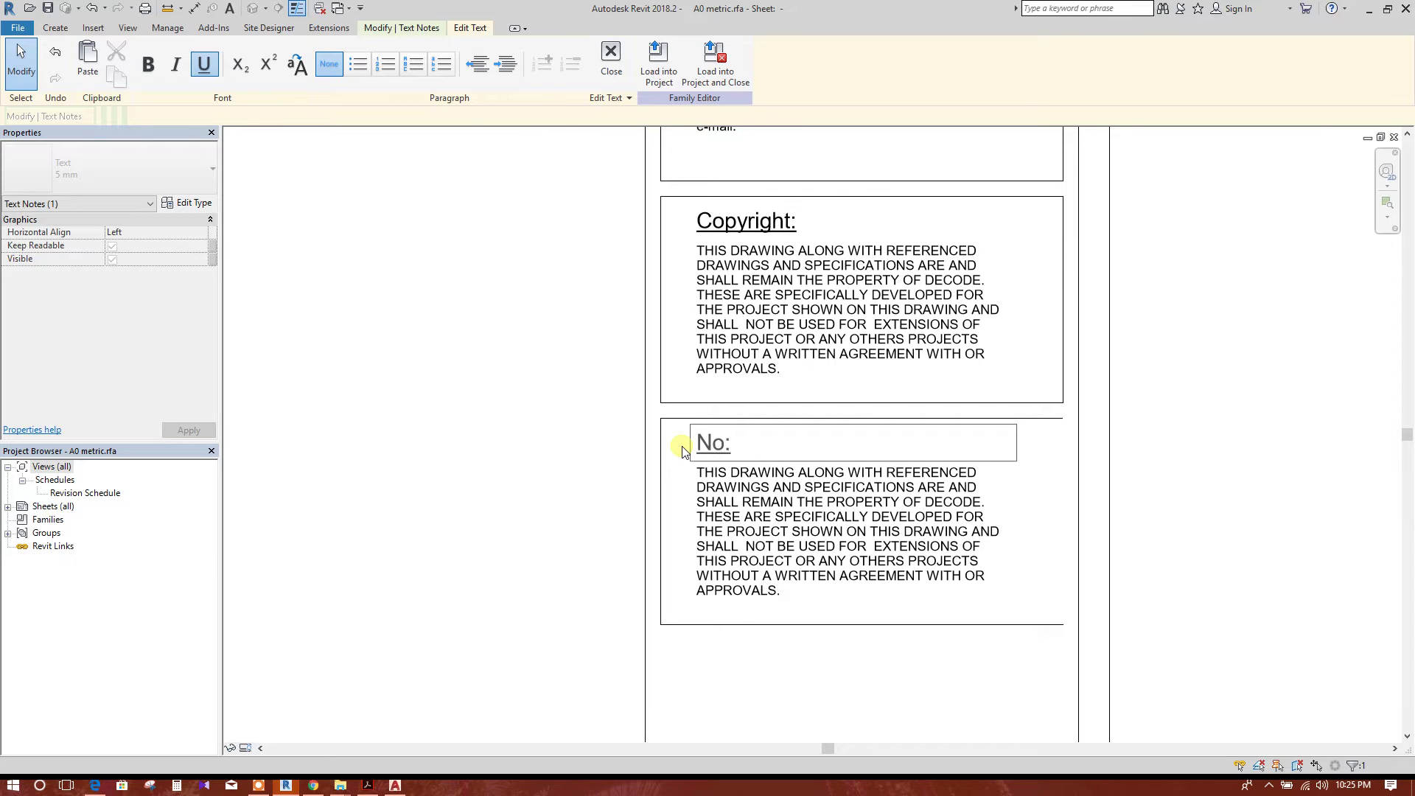
pyautogui.click(869, 571)
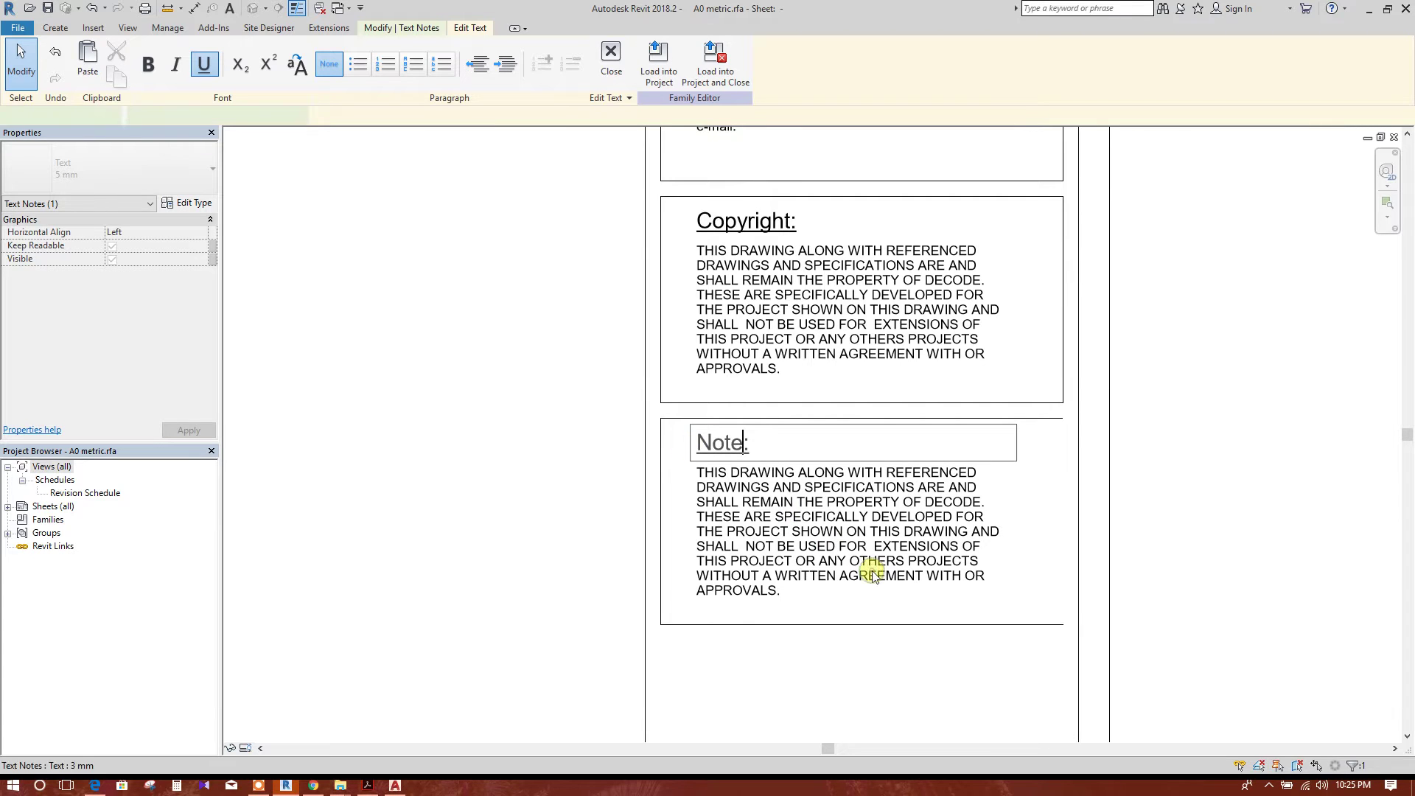
# - Copy the full NOTES paragraph from the AutoCAD title block, then return to Revit
pyautogui.click(394, 785)
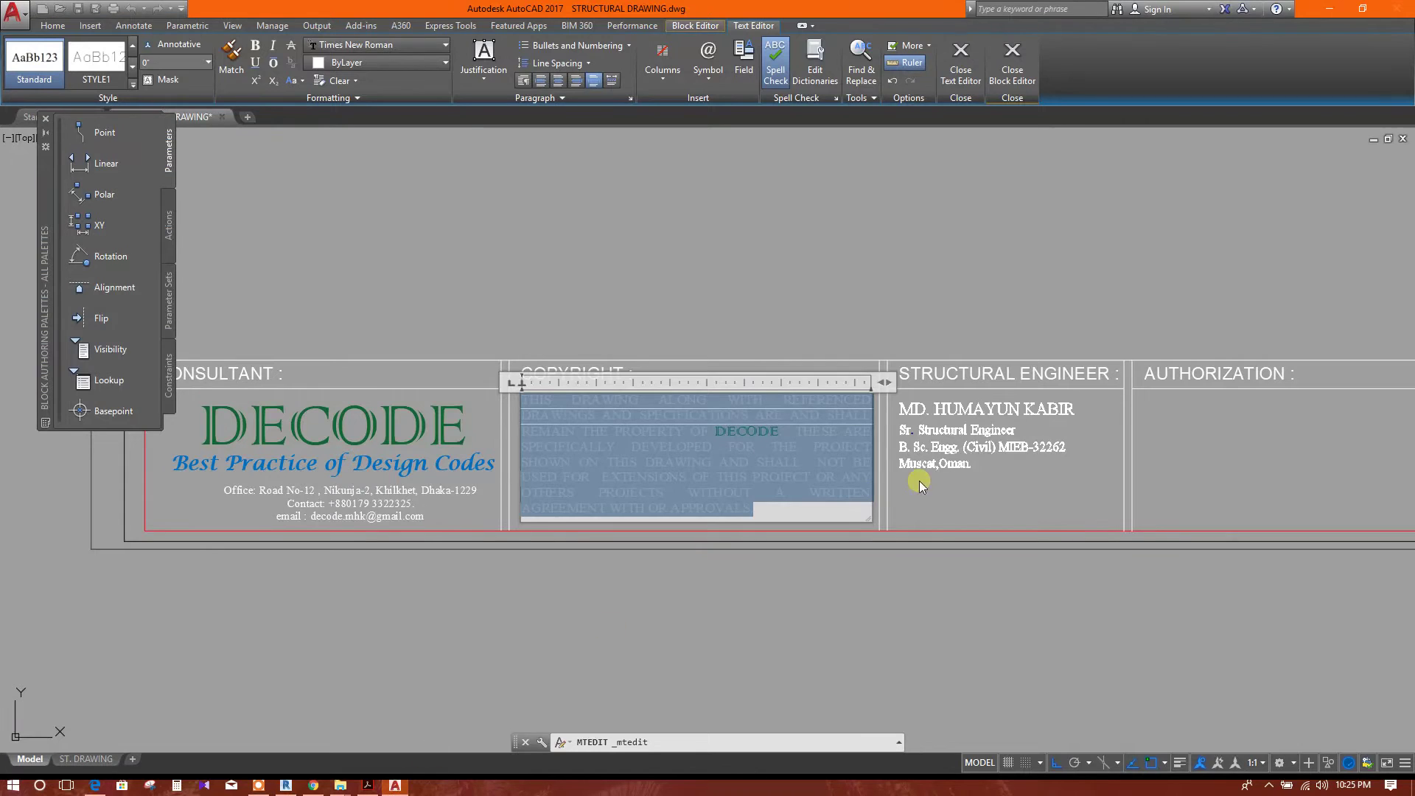
pyautogui.click(990, 484)
pyautogui.moveTo(1115, 521); pyautogui.dragTo(596, 560, button='middle')
pyautogui.scroll(4, 855, 536)
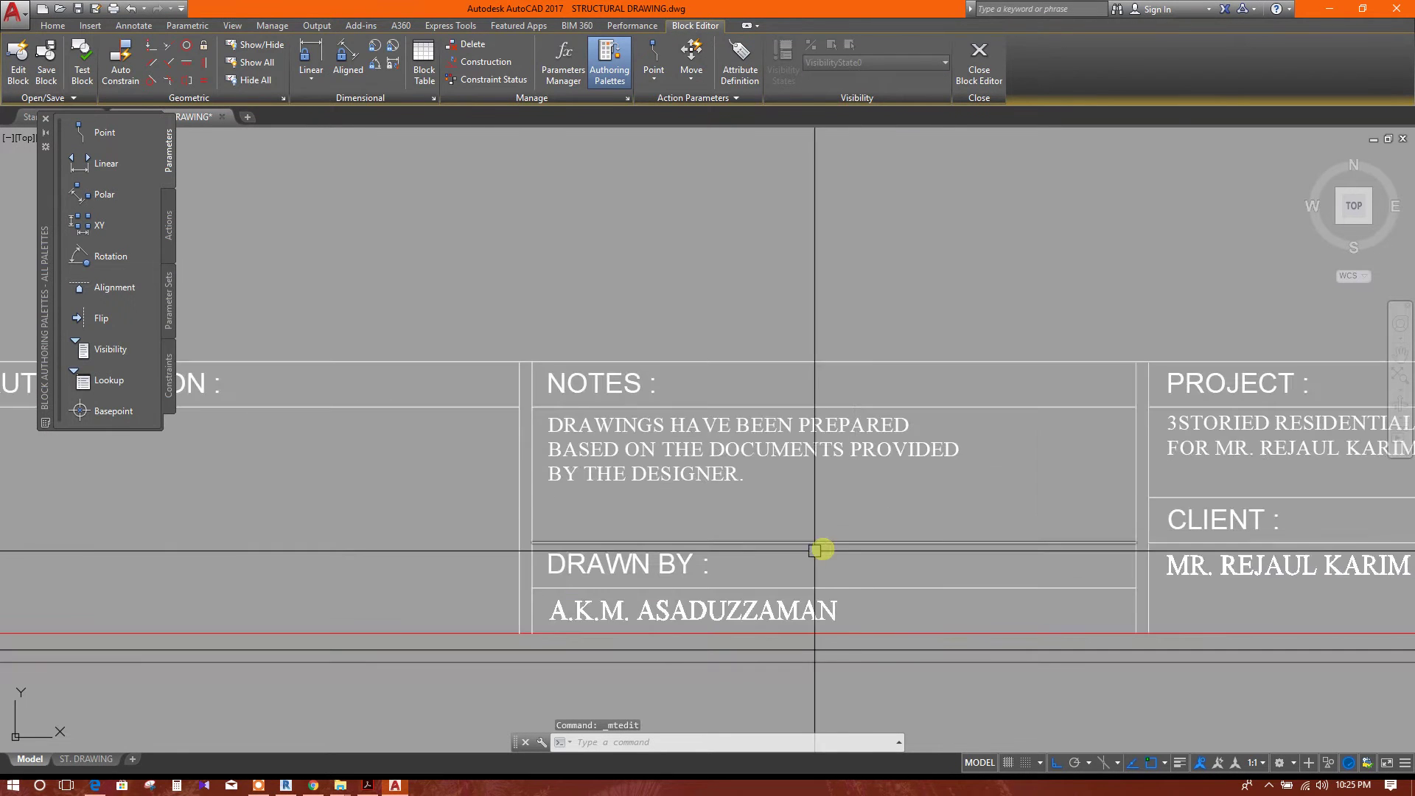
pyautogui.moveTo(804, 499); pyautogui.dragTo(821, 515, button='middle')
pyautogui.doubleClick(745, 493)
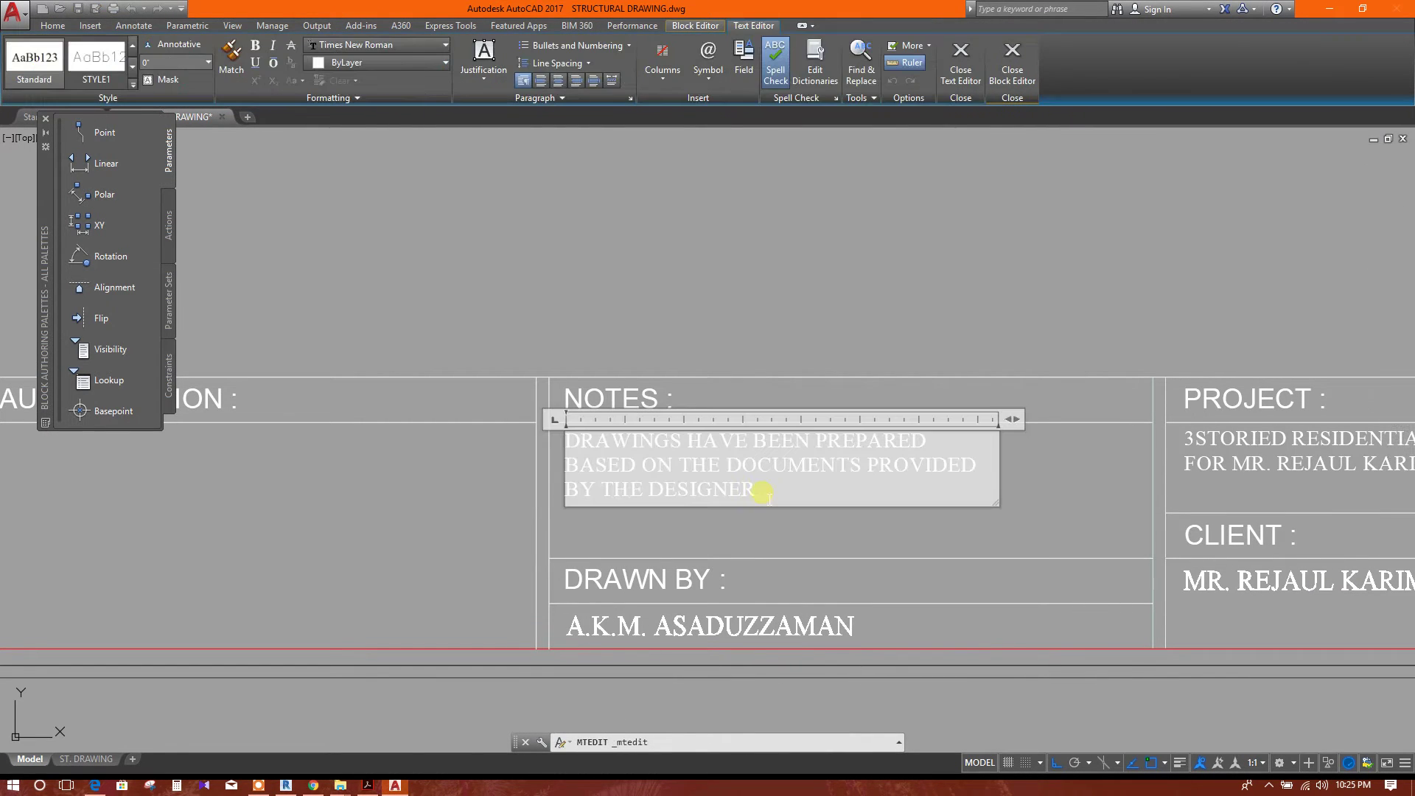
pyautogui.moveTo(766, 495); pyautogui.dragTo(536, 431)
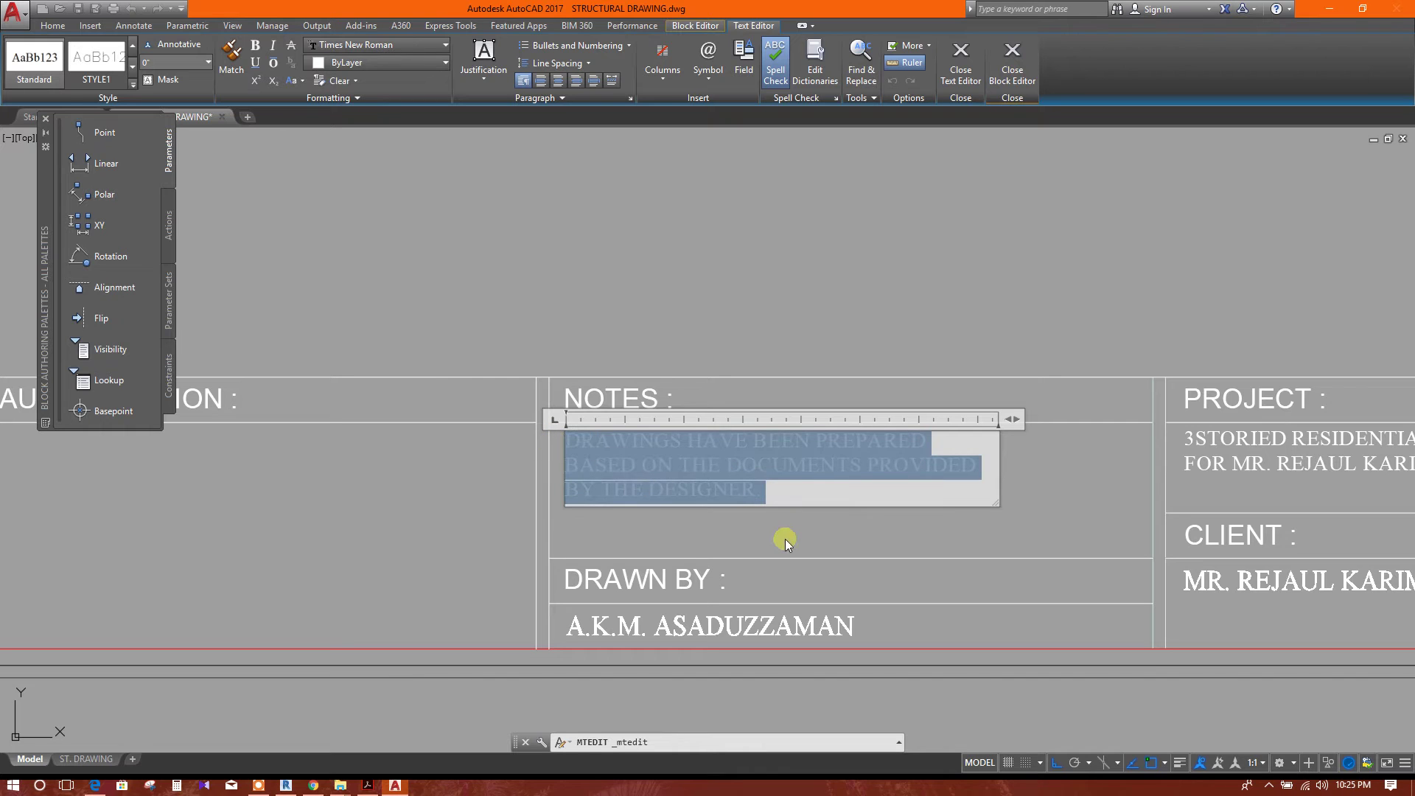
pyautogui.hotkey('ctrl', 'c')
pyautogui.click(802, 413)
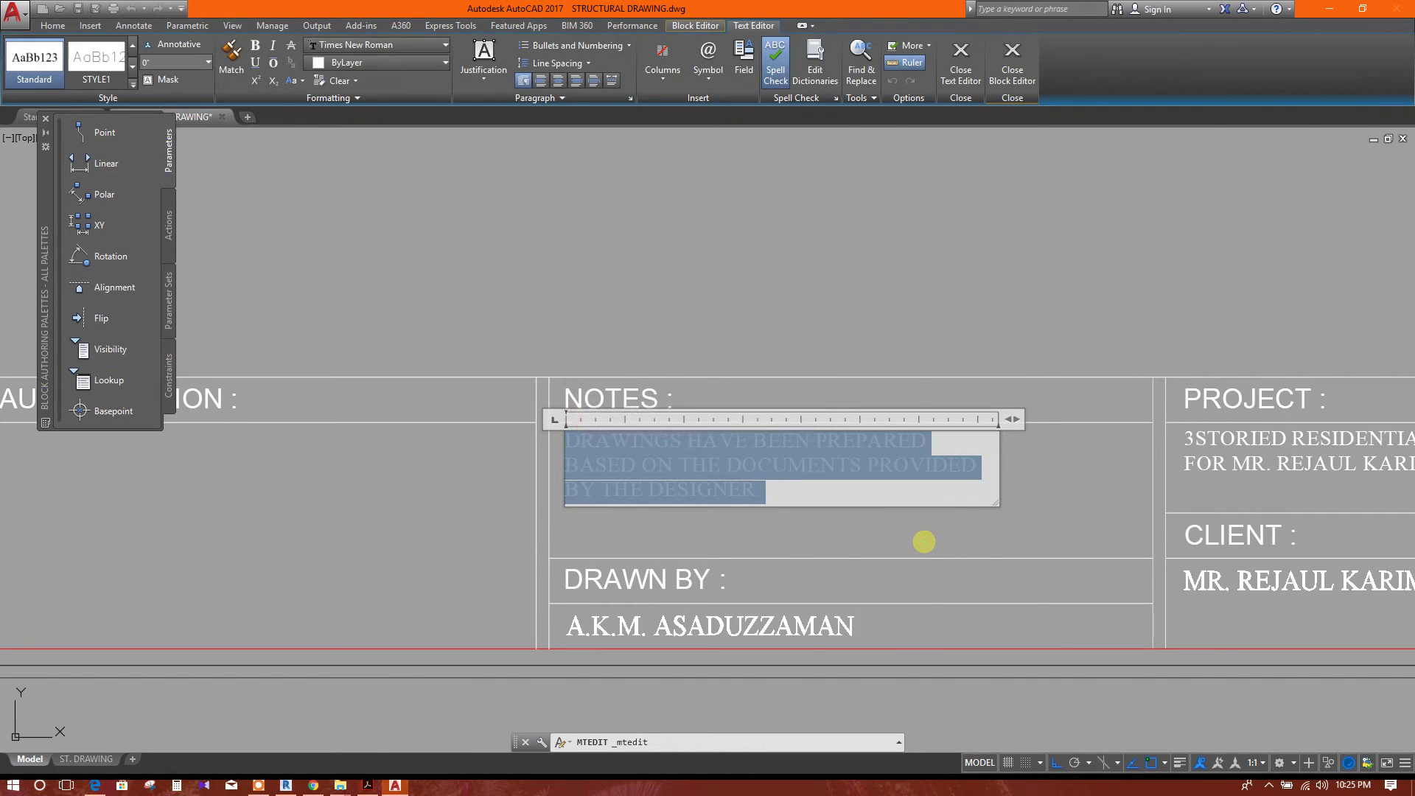
pyautogui.click(808, 541)
pyautogui.scroll(-6, 806, 501)
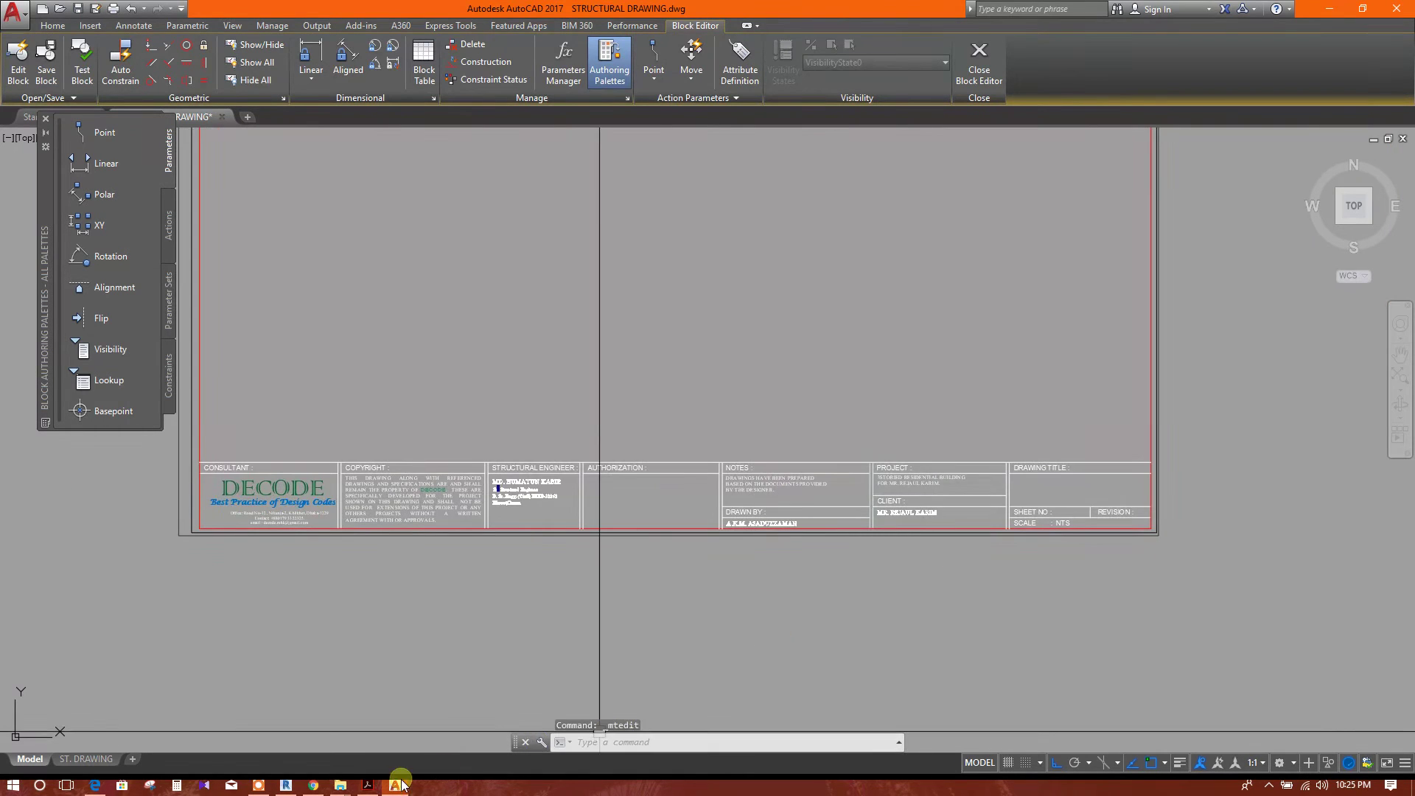
pyautogui.click(287, 788)
# - Replace the Note paragraph with the pasted text about drawings prepared from the designer's documents
pyautogui.doubleClick(840, 506)
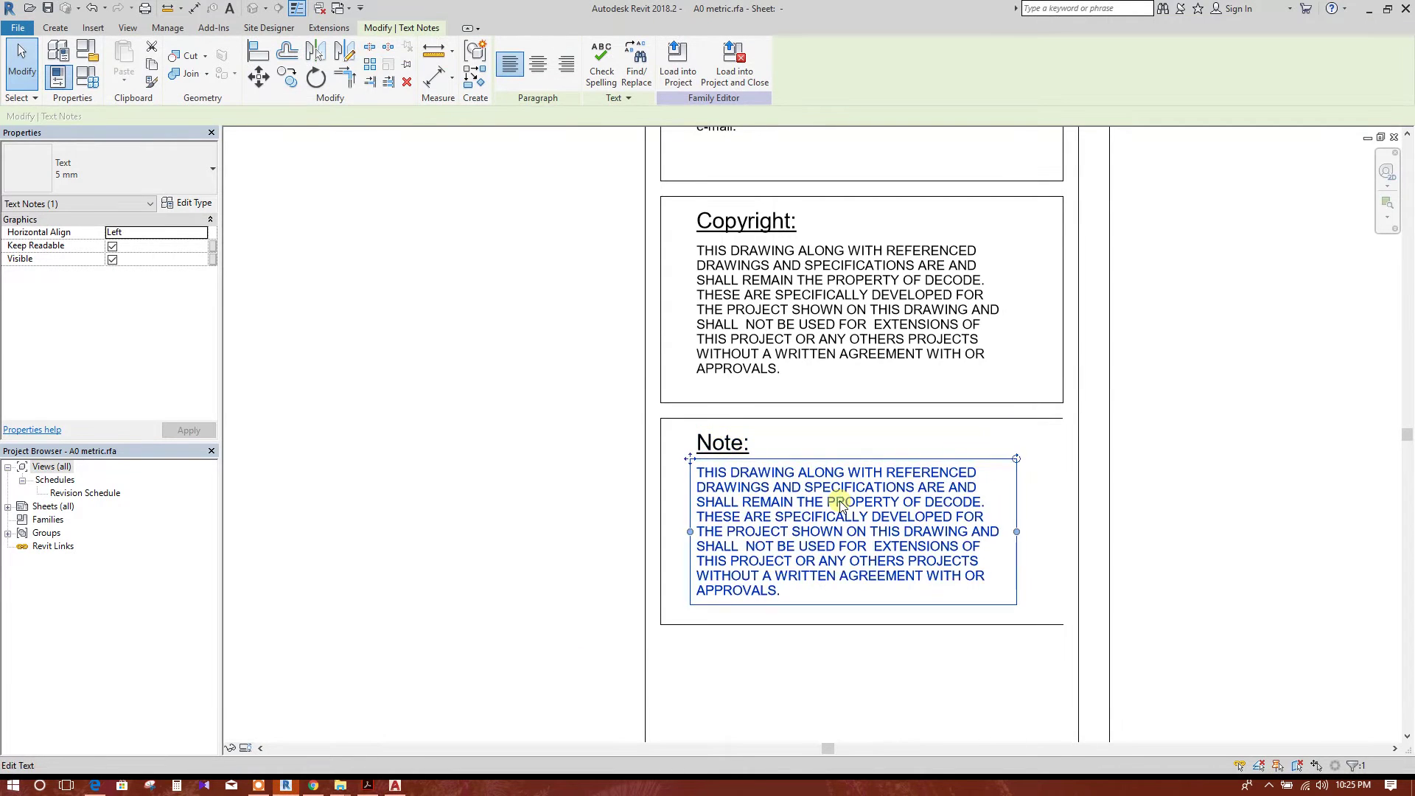
pyautogui.click(770, 584)
pyautogui.moveTo(783, 595); pyautogui.dragTo(693, 477)
pyautogui.hotkey('ctrl', 'v')
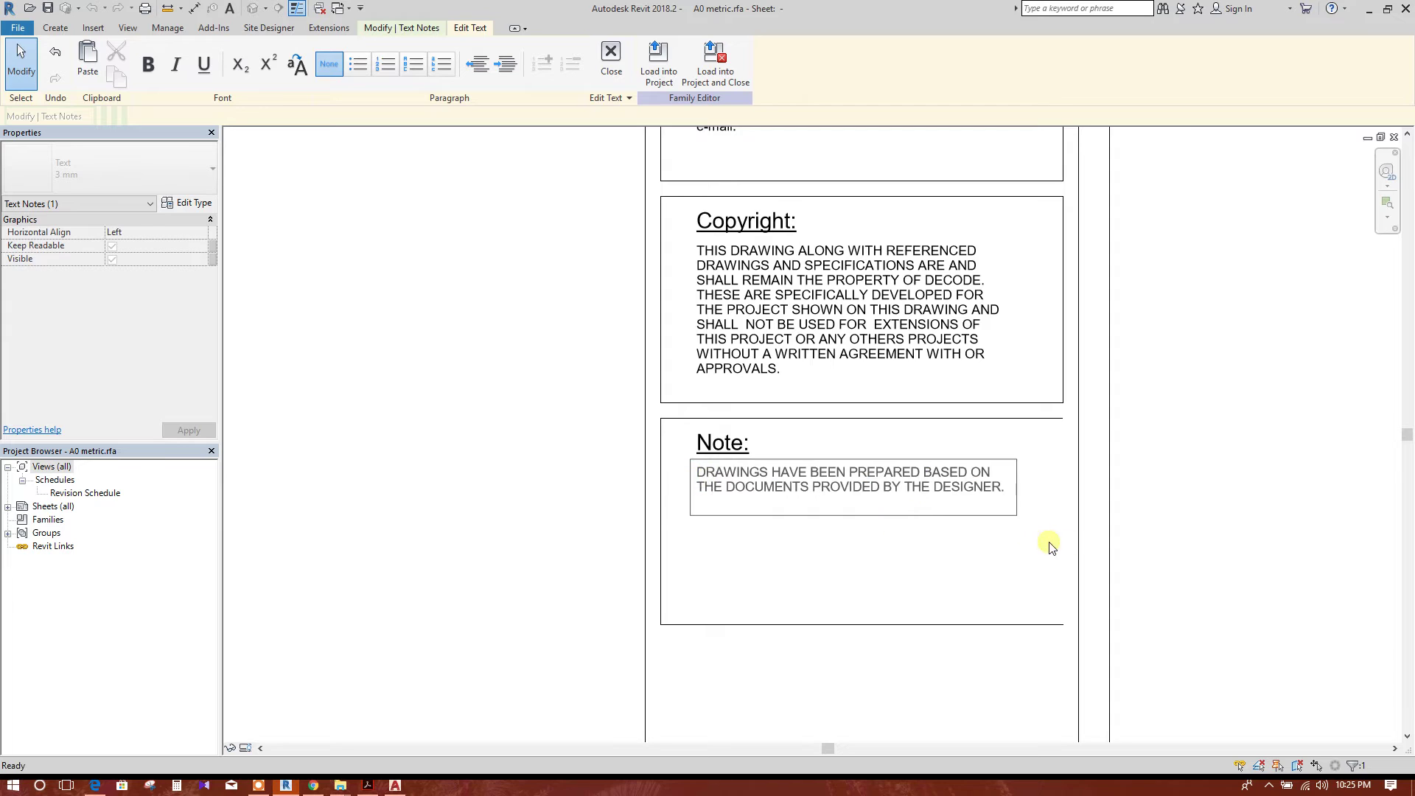
pyautogui.click(998, 578)
pyautogui.scroll(-2, 944, 594)
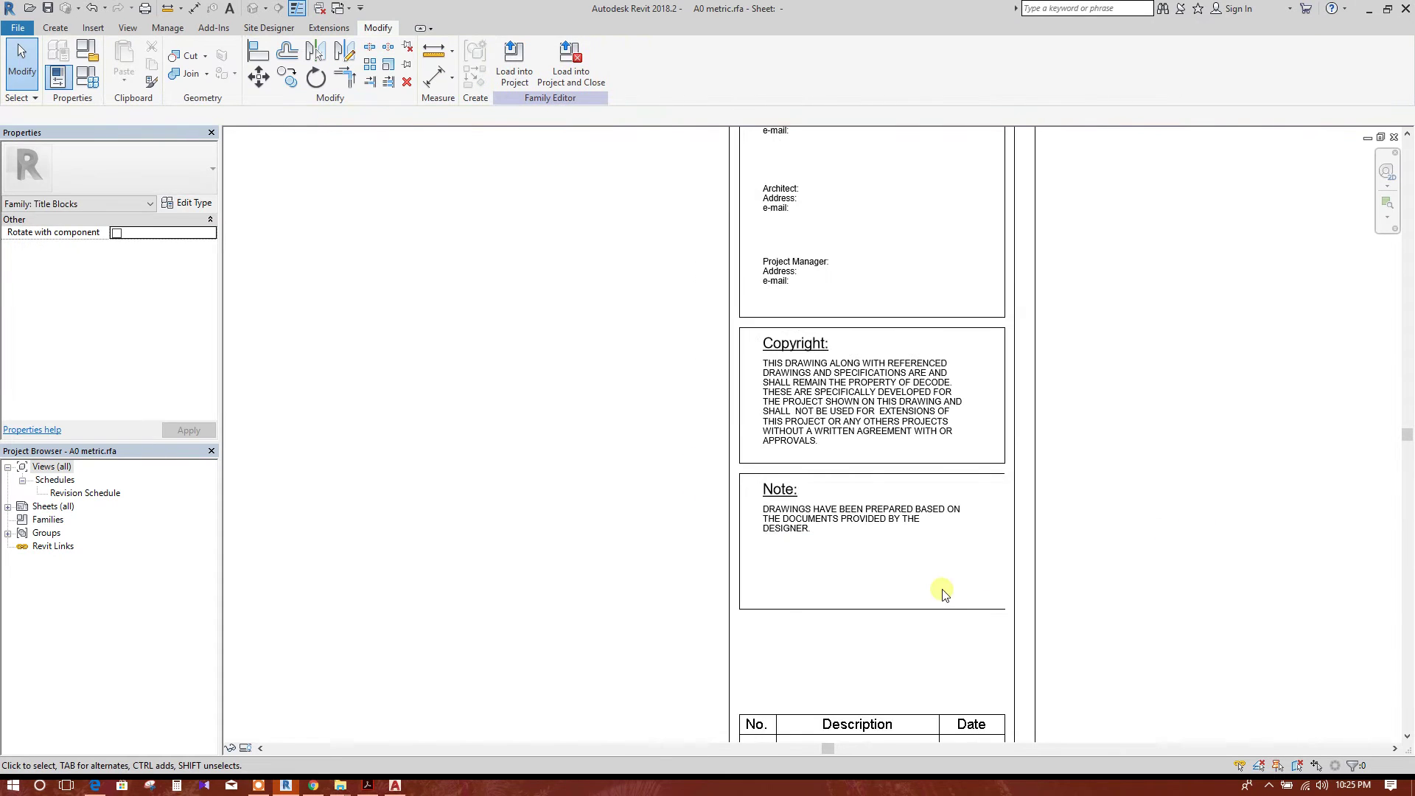
# - Raise the Note box's bottom line to sit just below the note text
pyautogui.click(1006, 446)
pyautogui.click(288, 76)
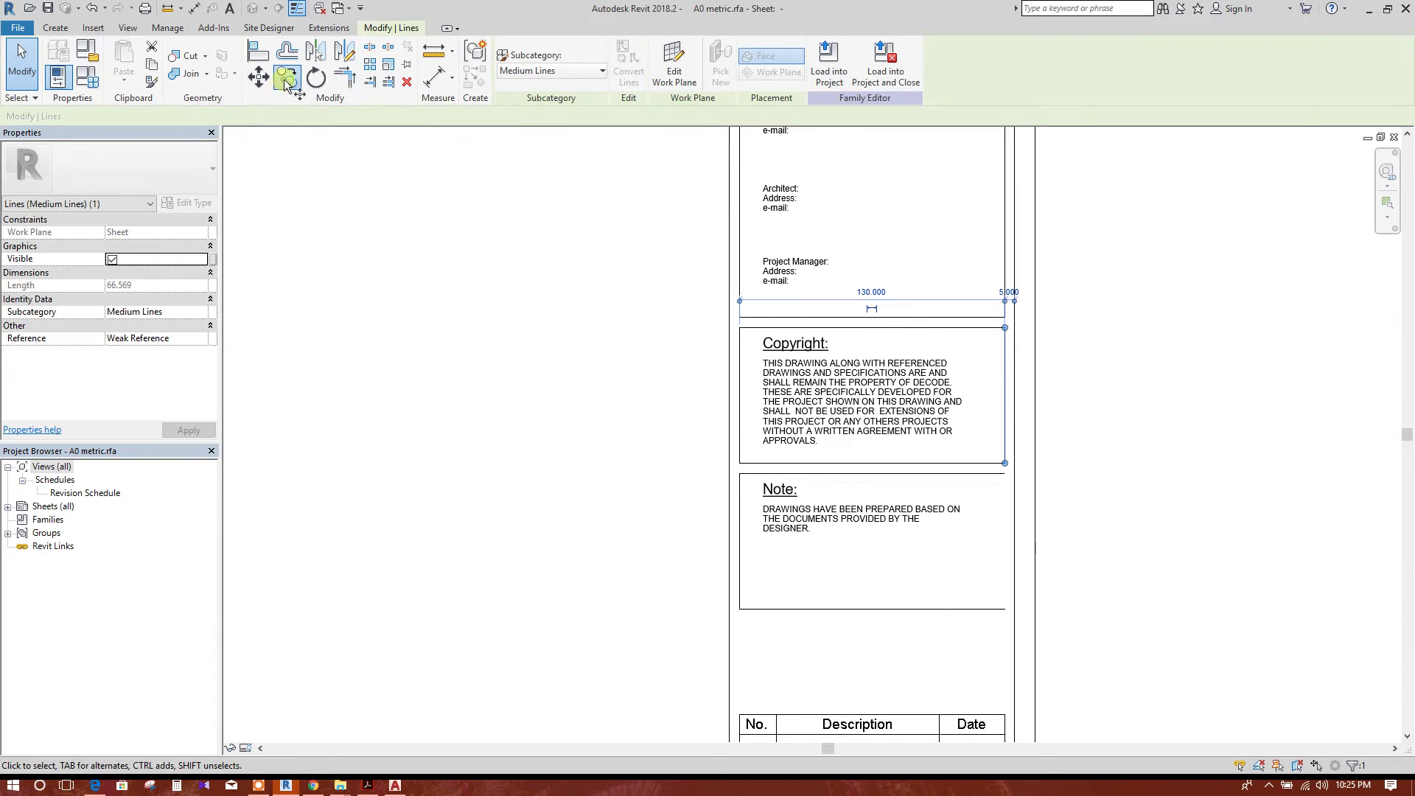
pyautogui.click(1004, 329)
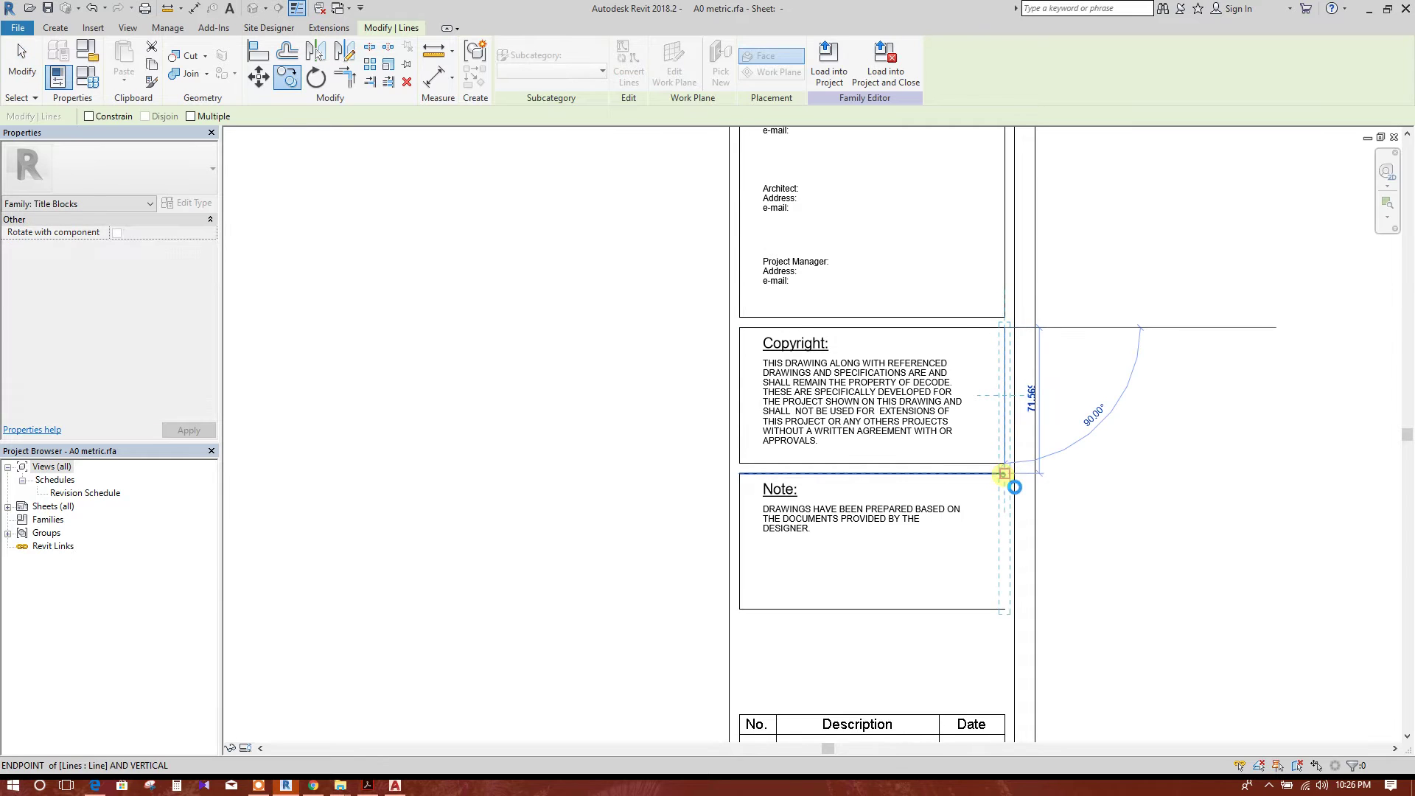
pyautogui.press('Escape')
pyautogui.press('Escape')
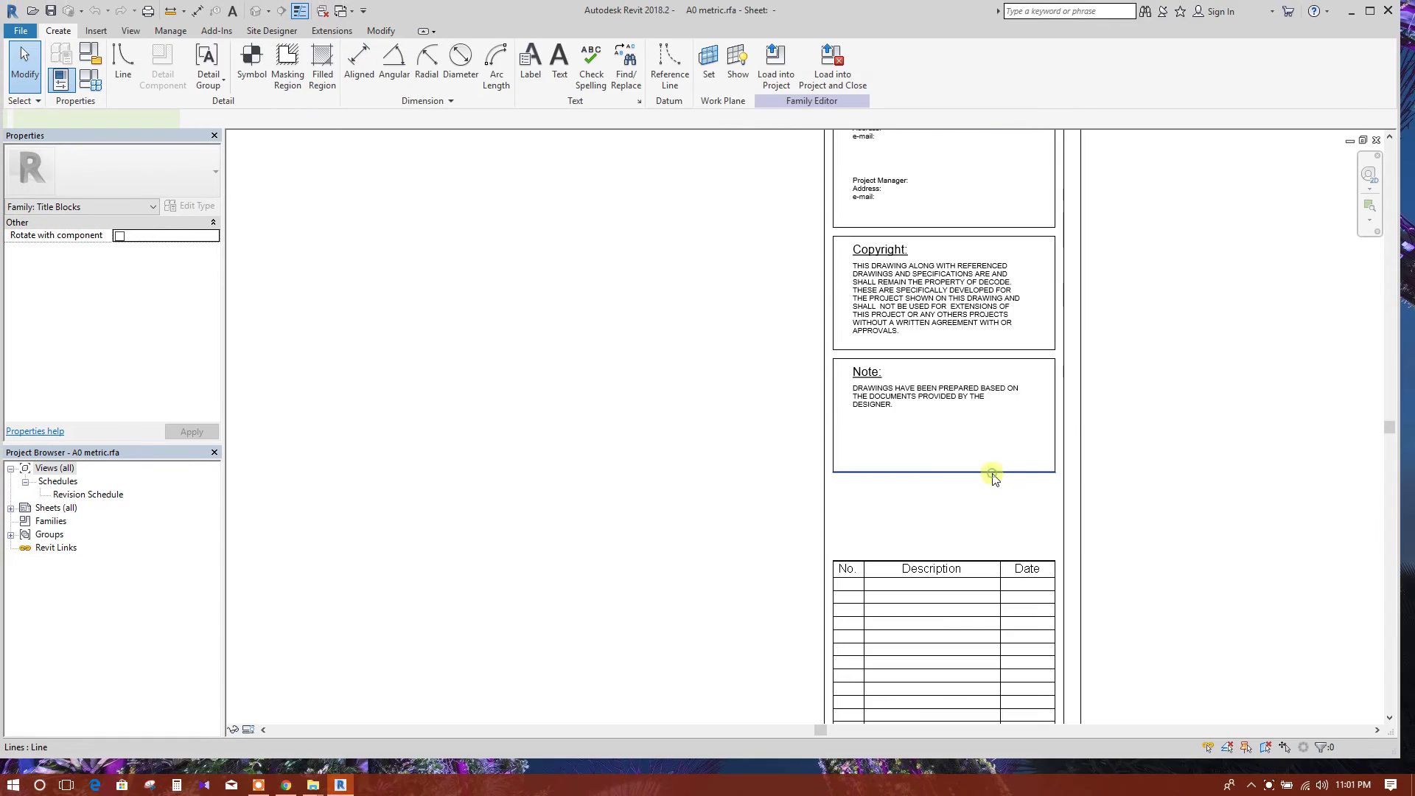
pyautogui.click(988, 474)
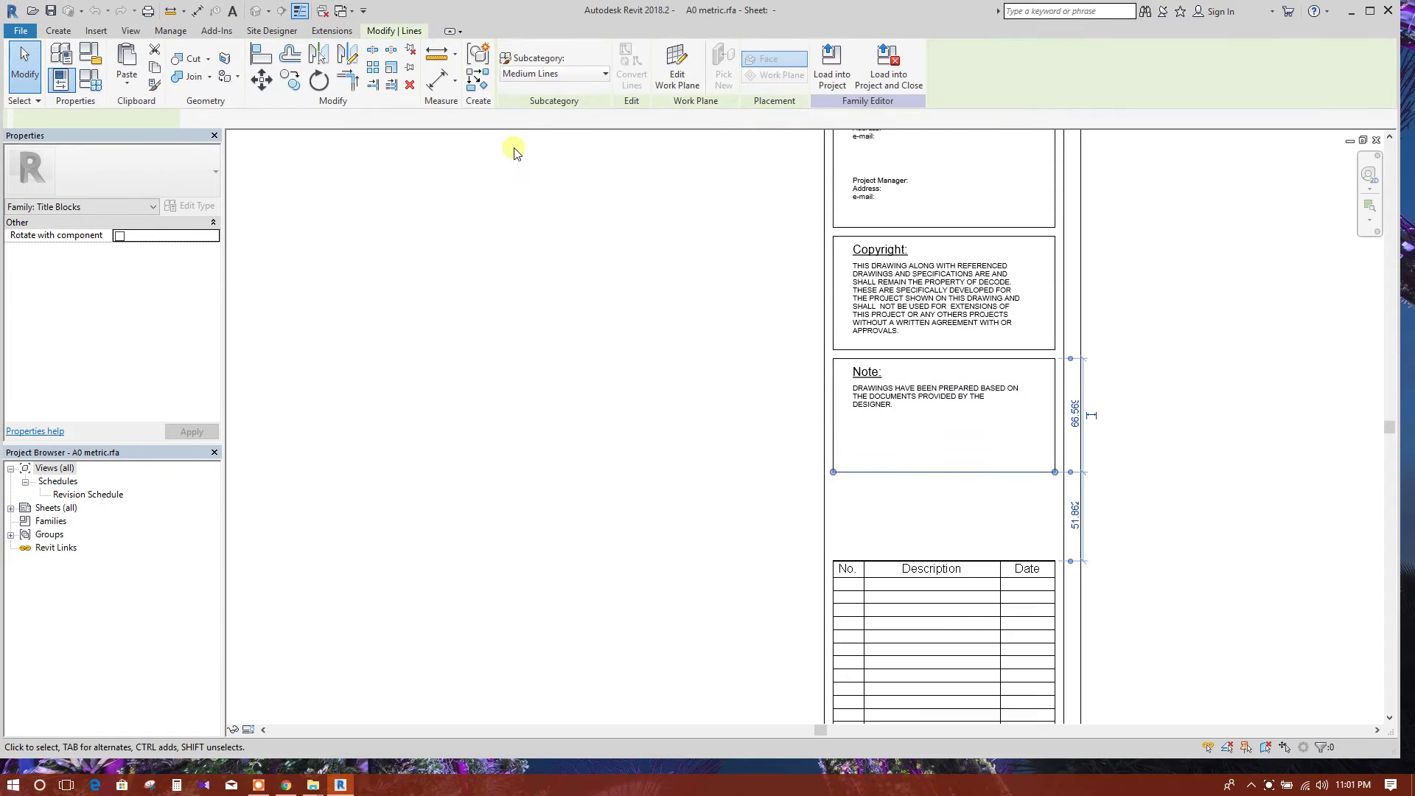
pyautogui.click(266, 79)
pyautogui.scroll(2, 946, 442)
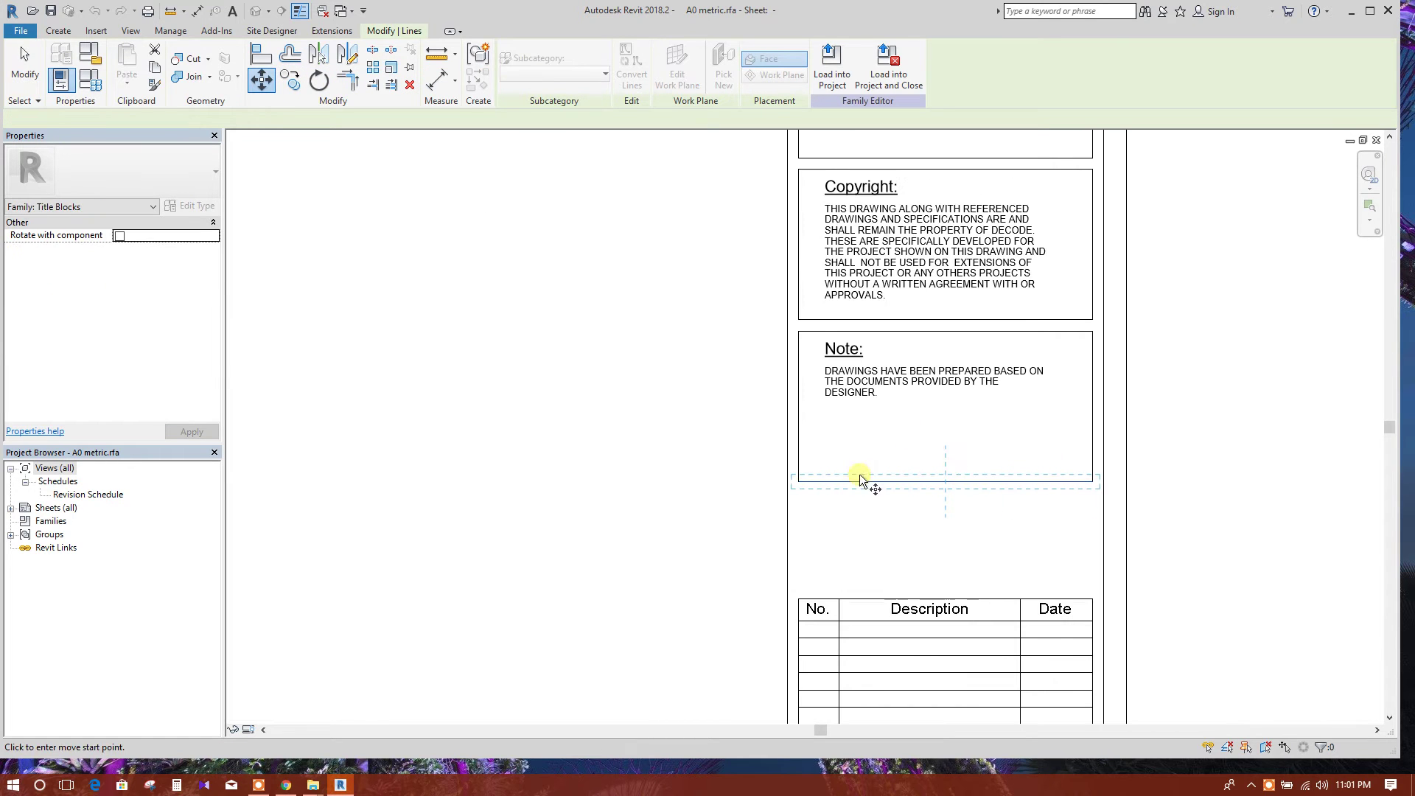
pyautogui.click(801, 479)
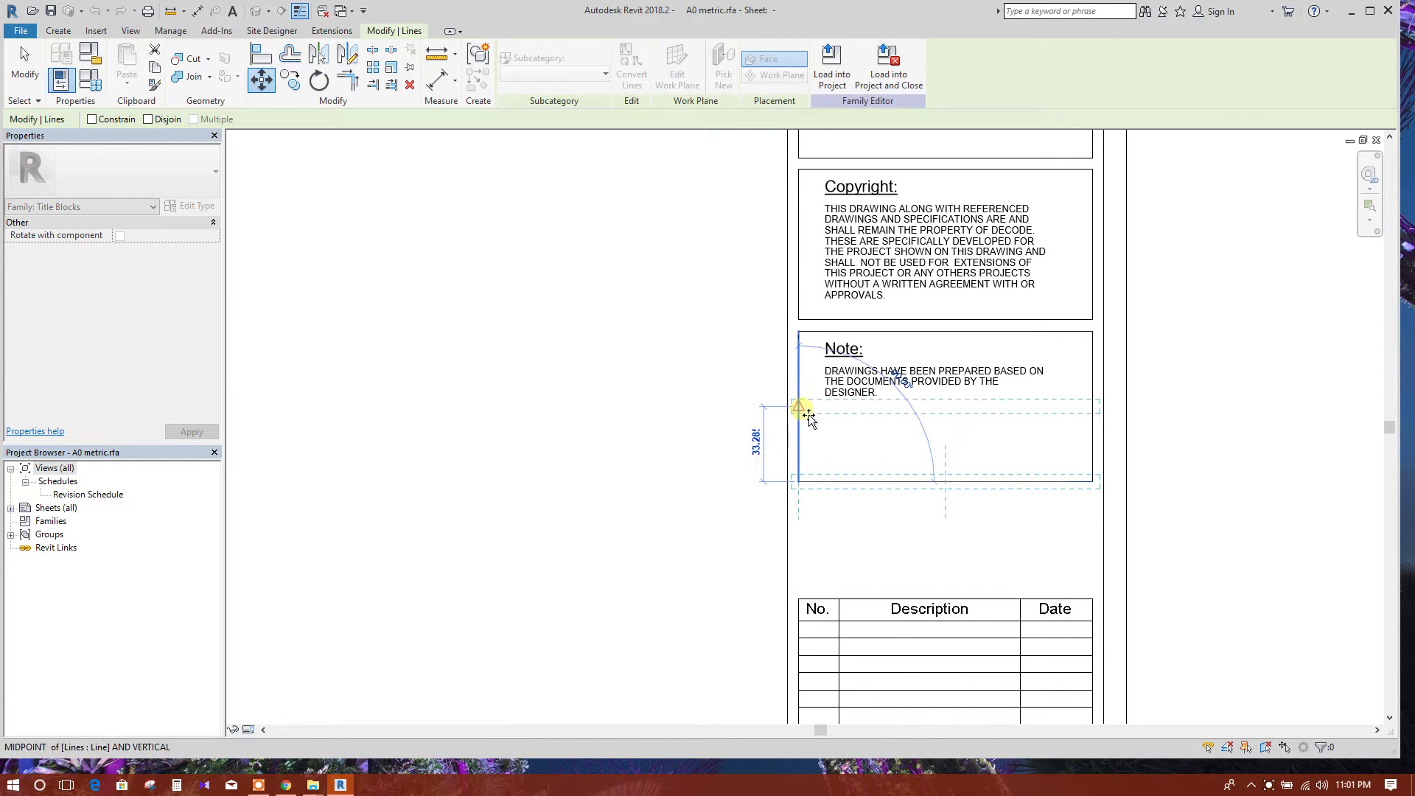
pyautogui.click(885, 455)
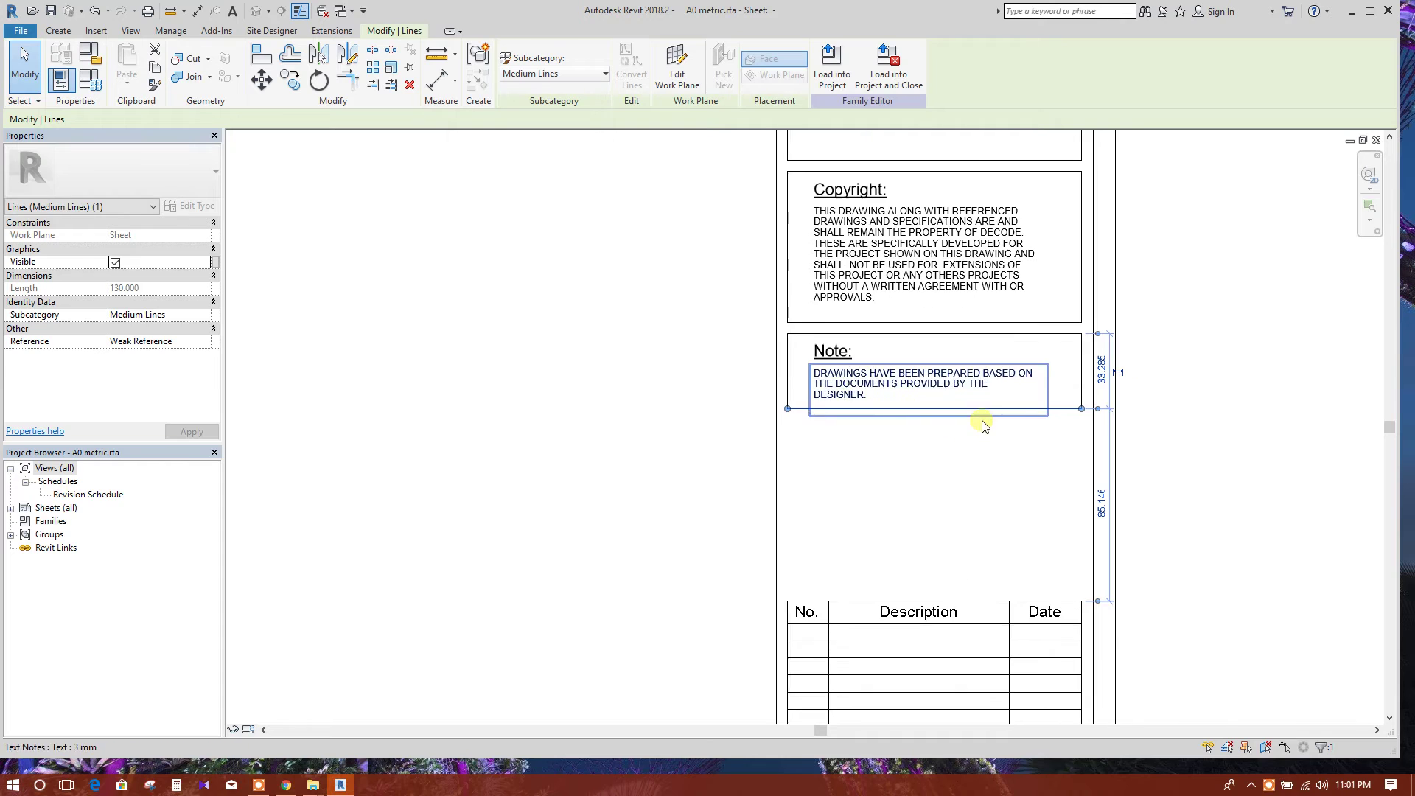
pyautogui.click(1232, 429)
pyautogui.scroll(-5, 926, 449)
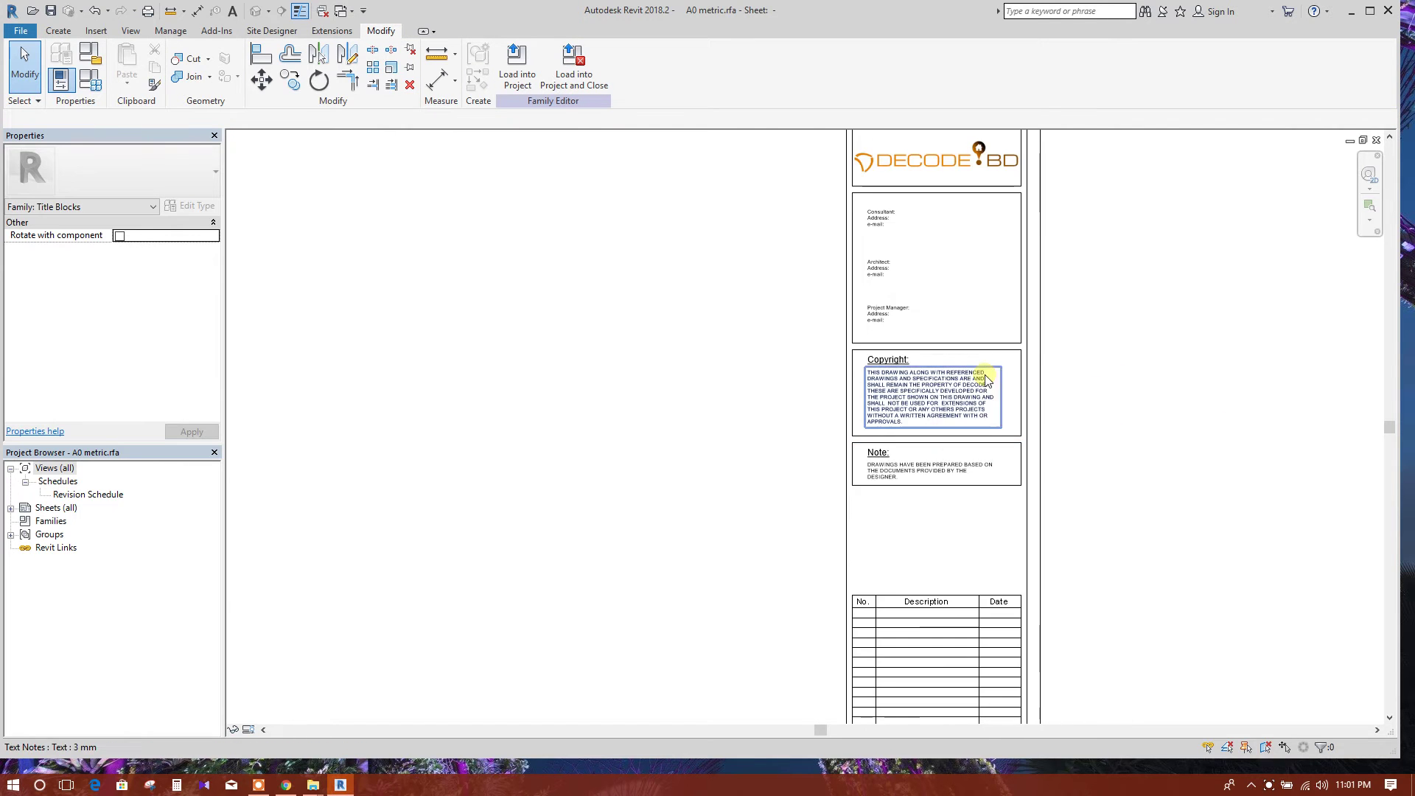
# - Select the copyright paragraph and open its 3 mm text type's properties
pyautogui.scroll(3, 998, 418)
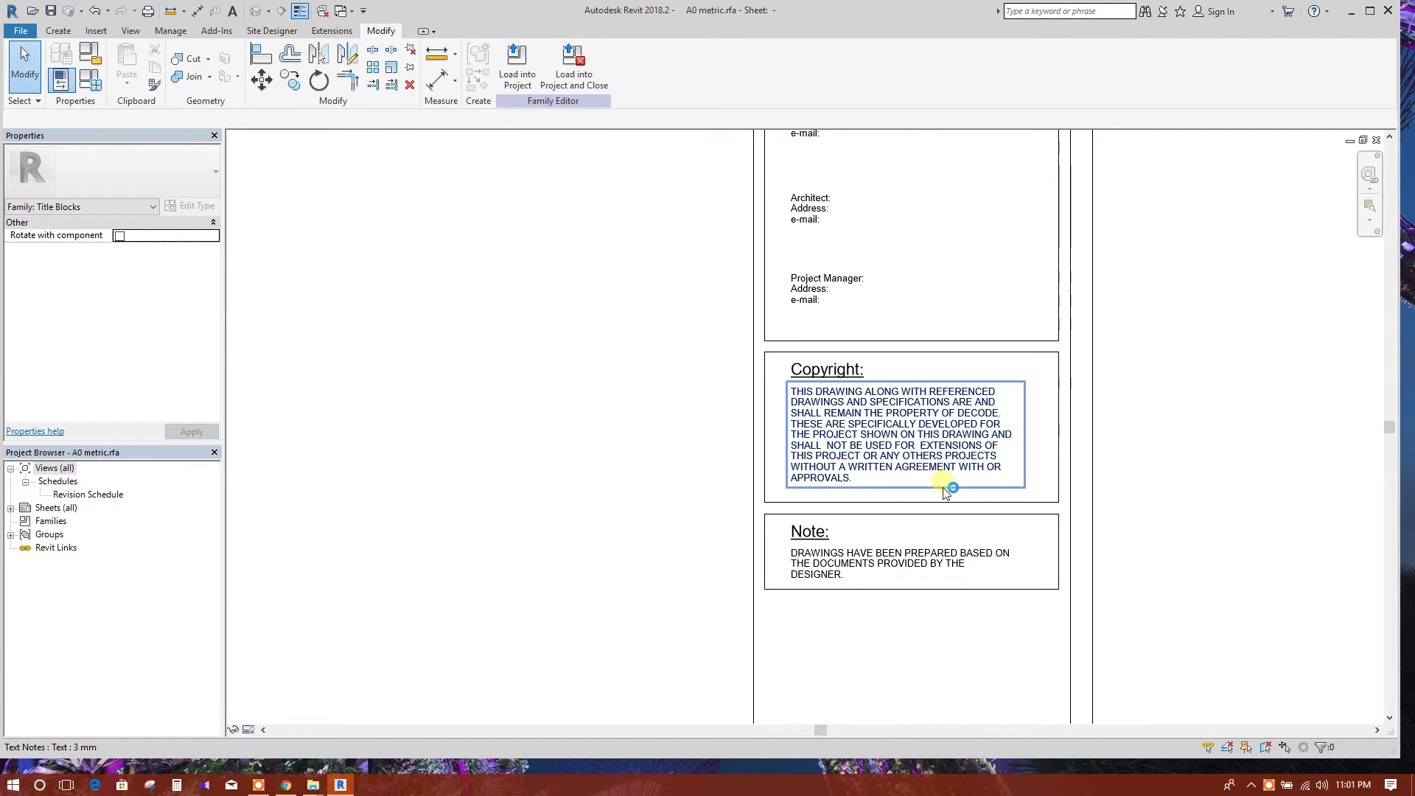
pyautogui.scroll(-1, 946, 493)
pyautogui.click(908, 466)
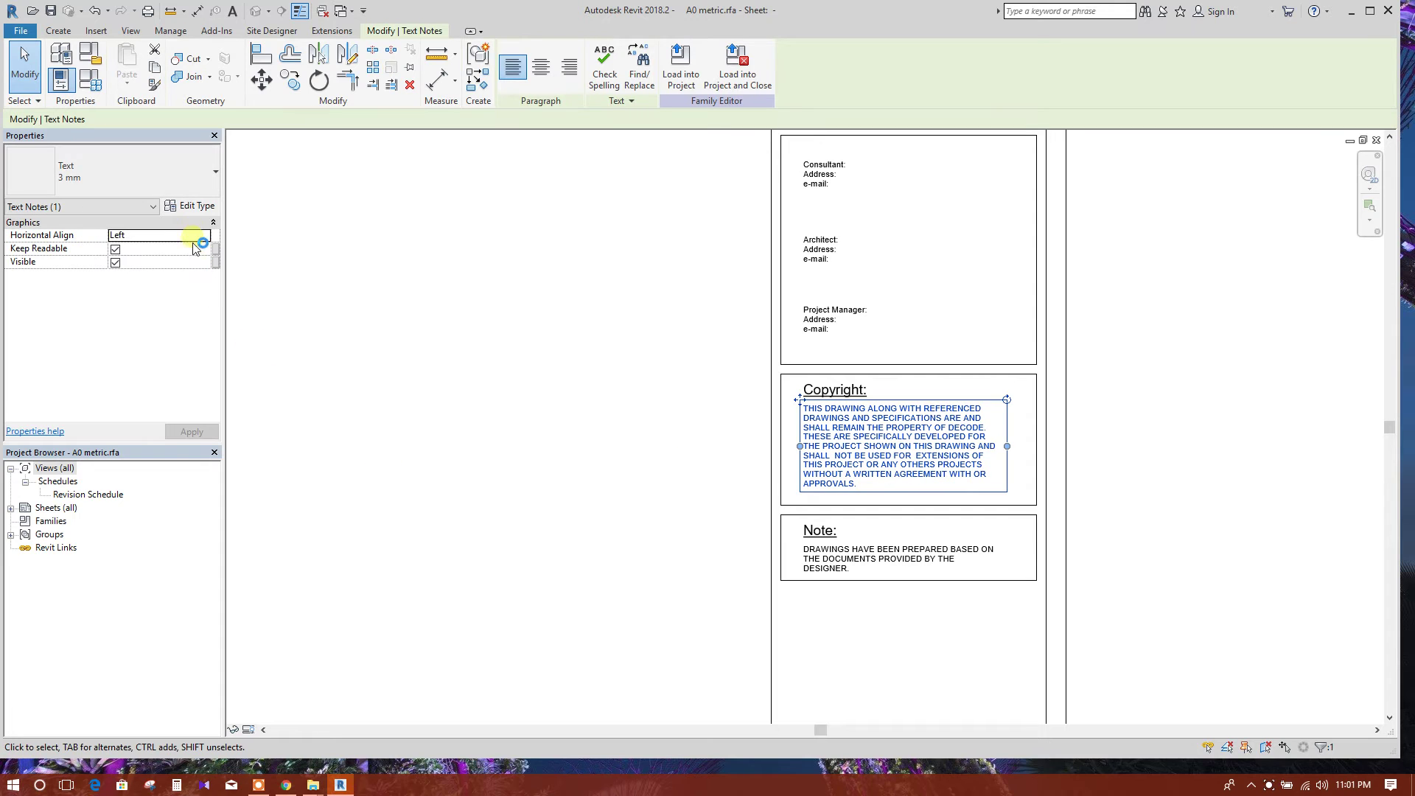
pyautogui.click(203, 188)
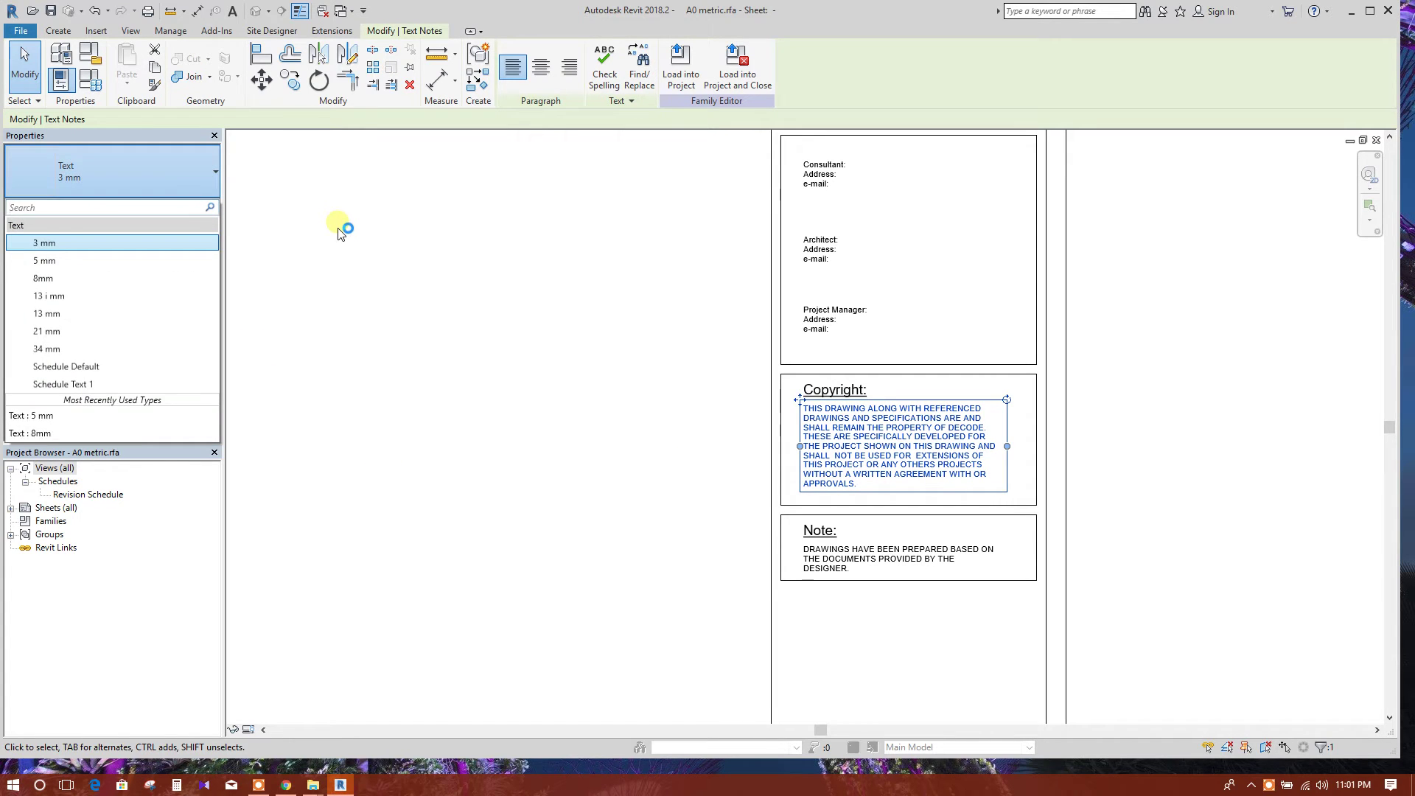
pyautogui.click(339, 233)
pyautogui.click(186, 205)
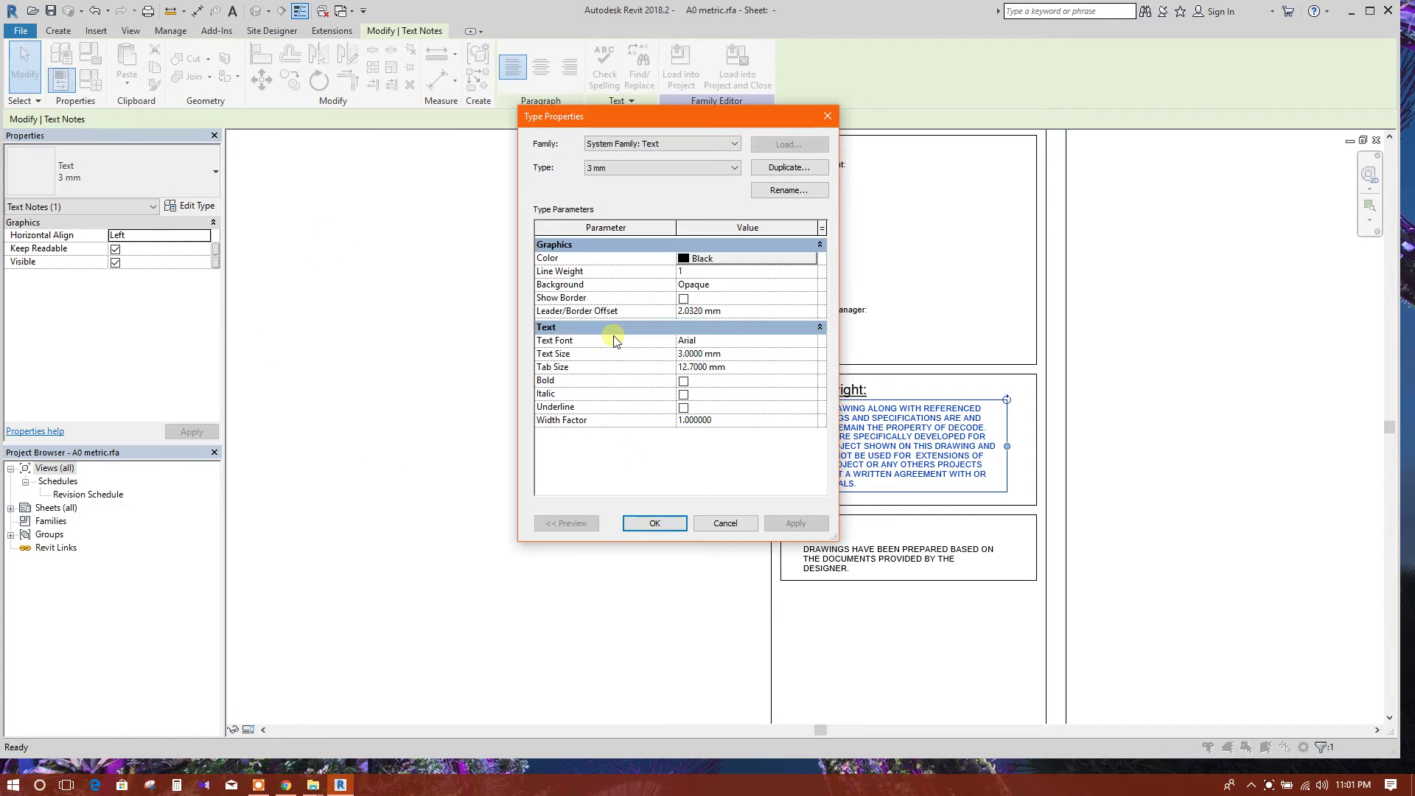
# - Duplicate the type as '3 mm Red' with red colour and apply it to the copyright paragraph
pyautogui.click(788, 168)
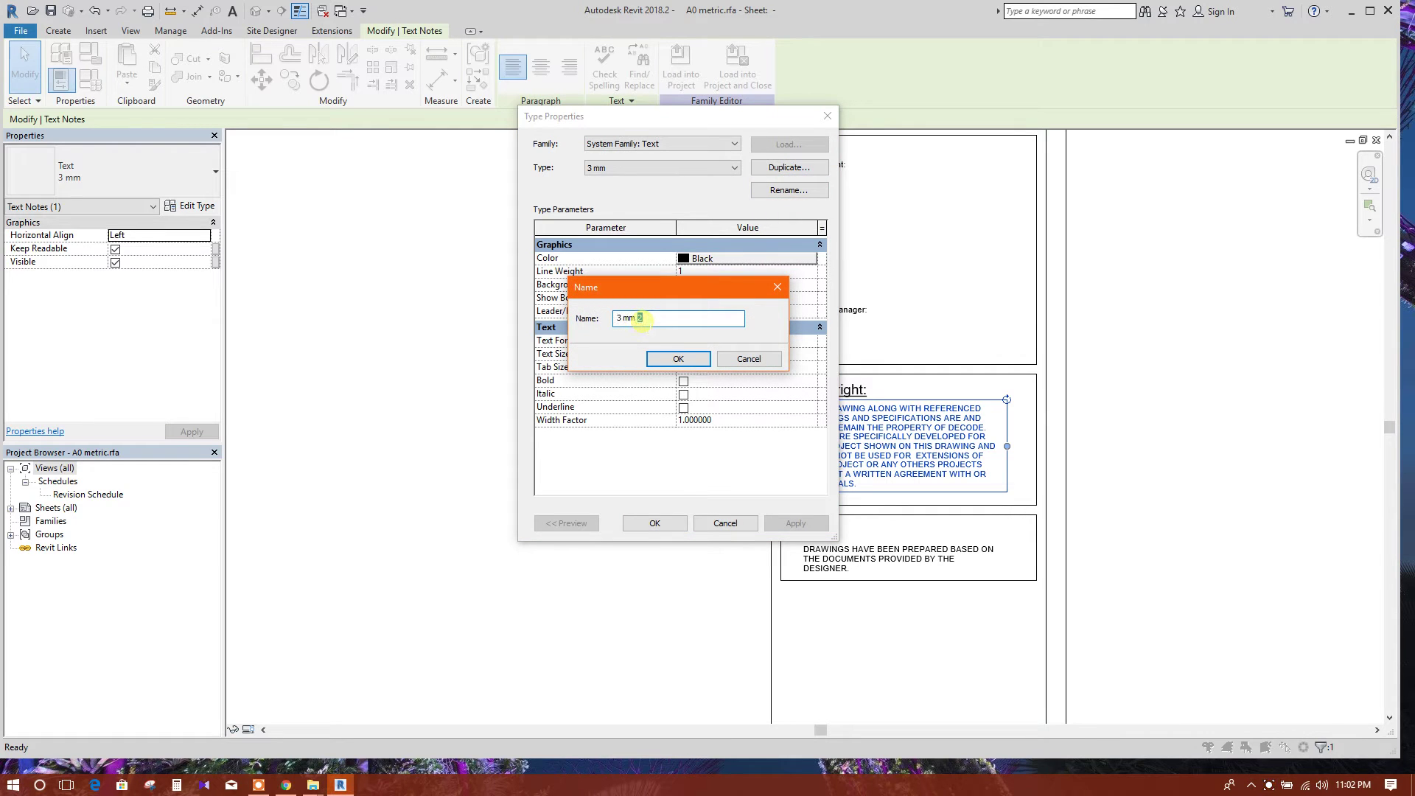
pyautogui.click(667, 359)
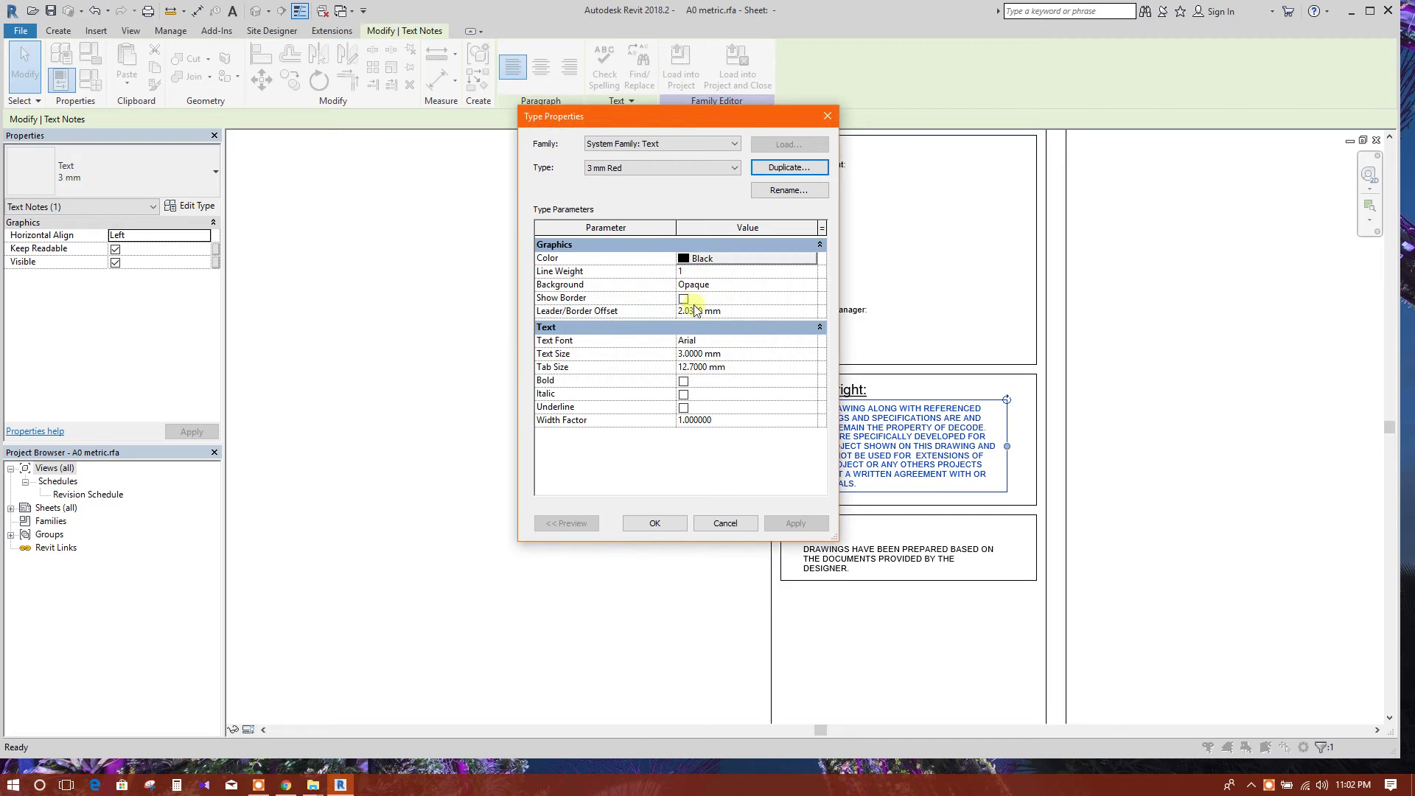
pyautogui.click(684, 259)
pyautogui.click(543, 341)
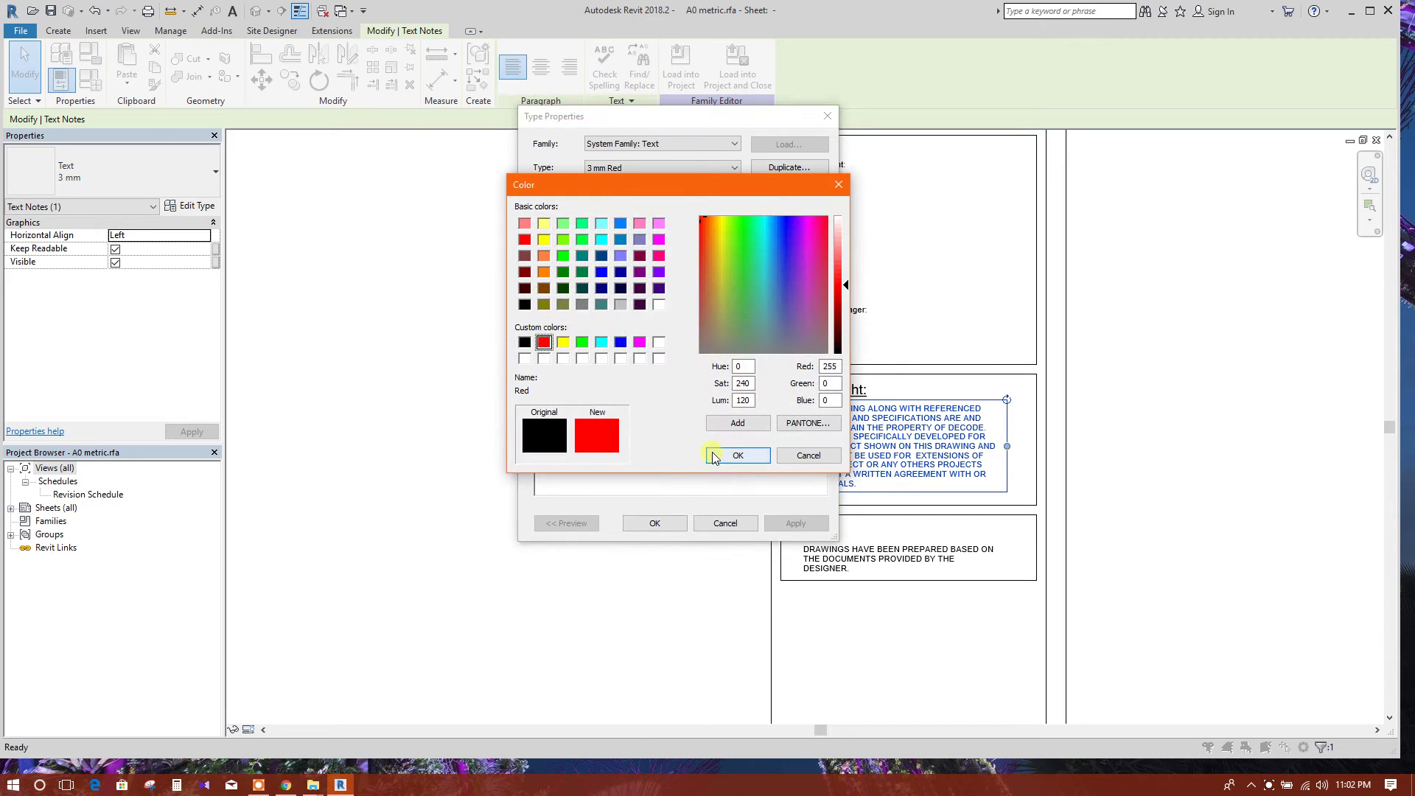
pyautogui.click(737, 455)
pyautogui.click(654, 524)
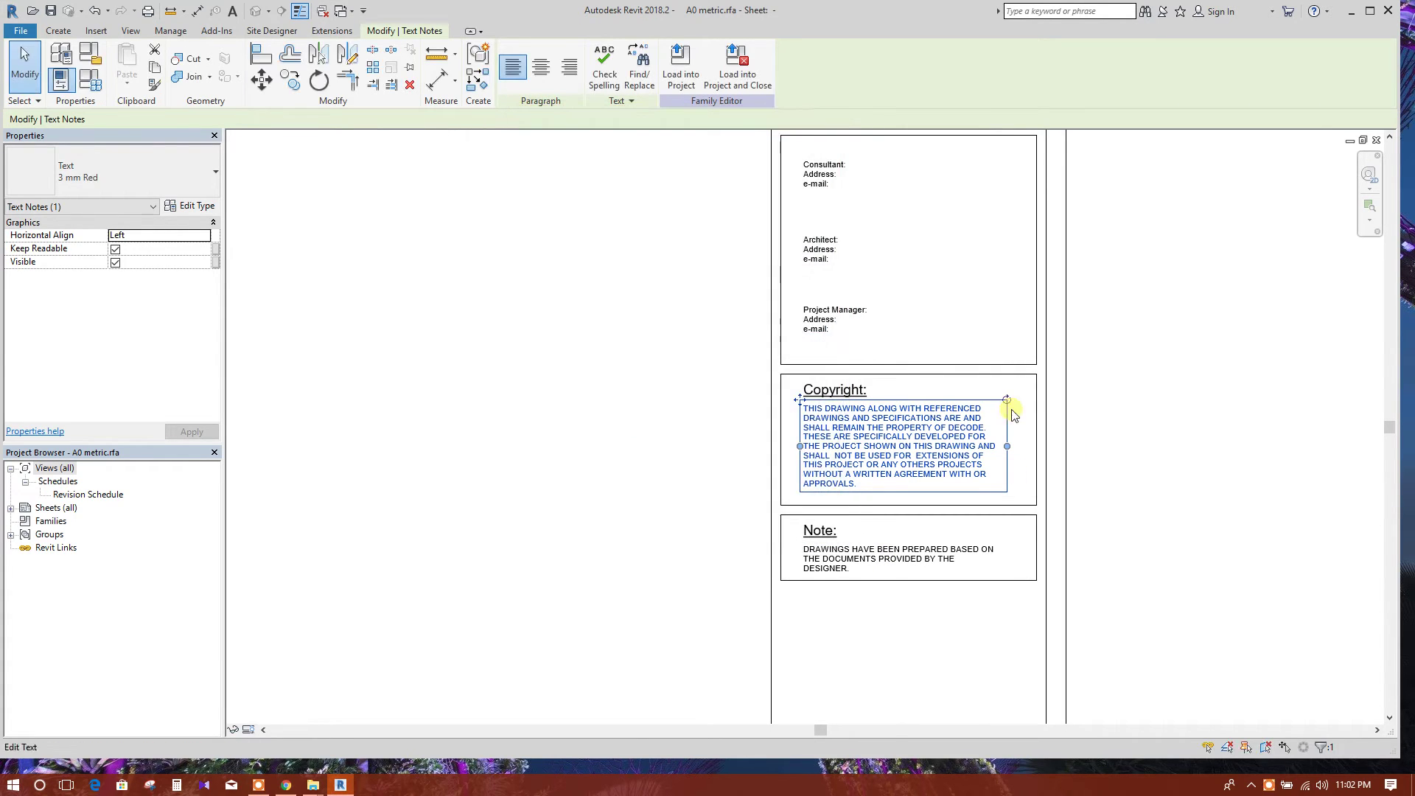
pyautogui.click(1174, 357)
pyautogui.scroll(-2, 1162, 388)
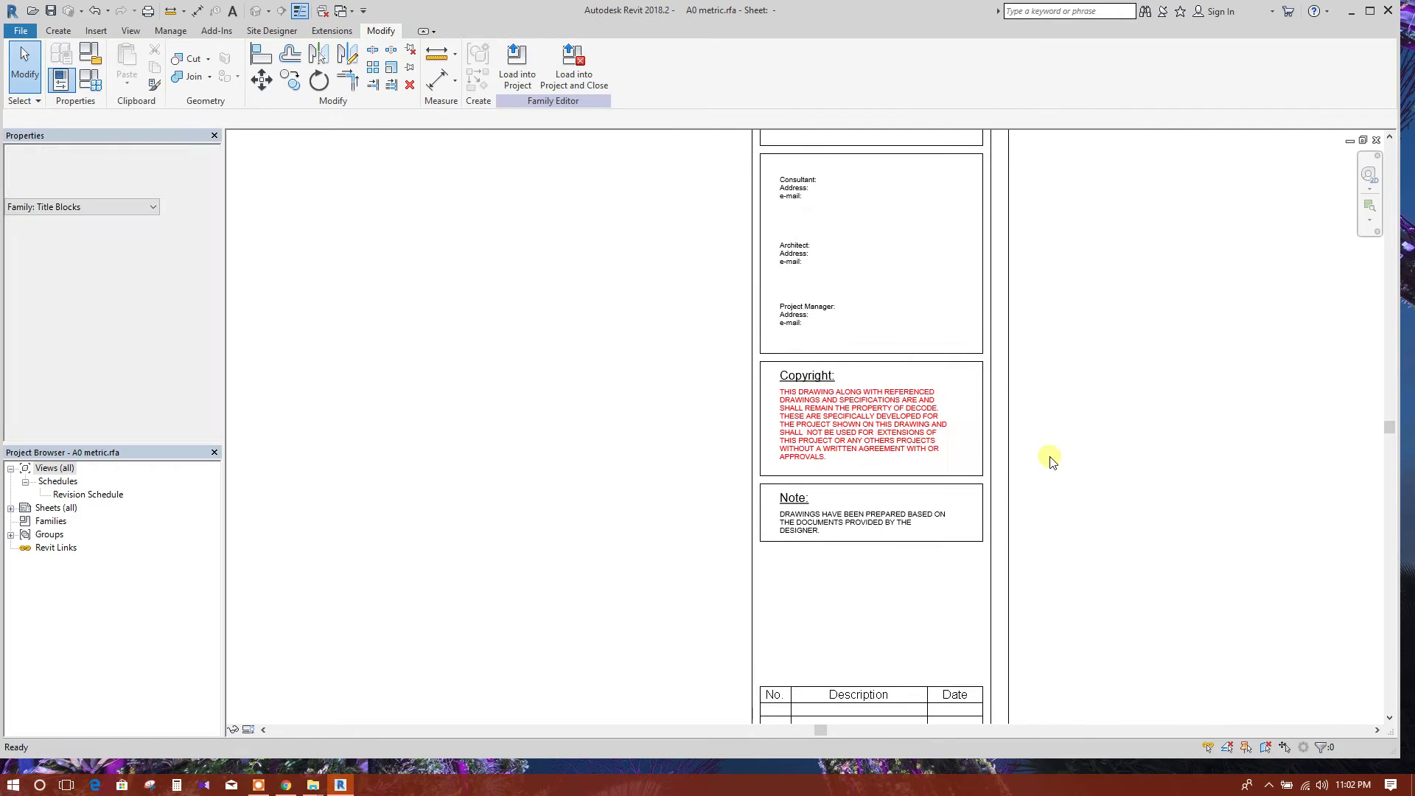
# - Move the revision schedule table up to sit directly beneath the Note box, above Client Name
pyautogui.scroll(-1, 887, 578)
pyautogui.scroll(3, 828, 483)
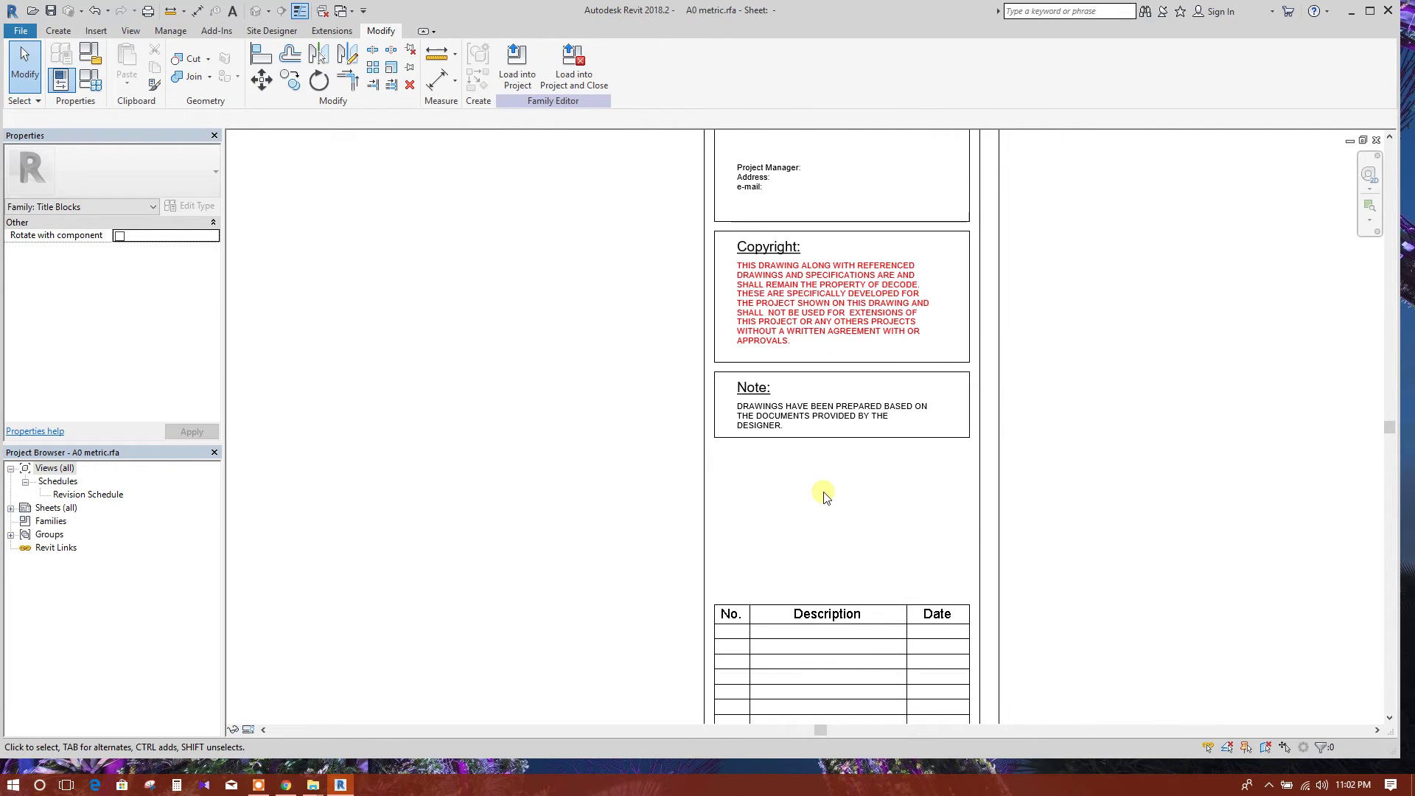
pyautogui.scroll(-3, 825, 501)
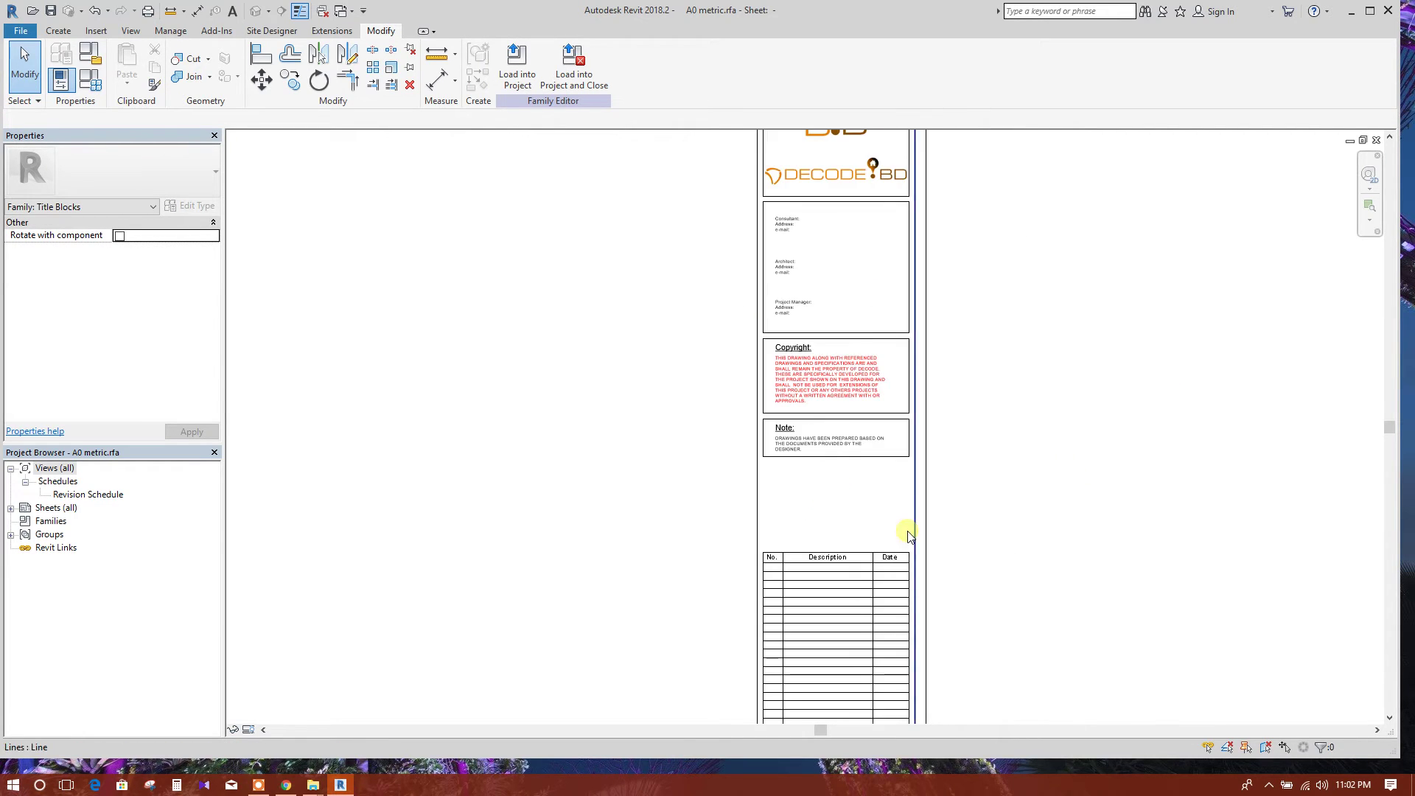
pyautogui.scroll(1, 847, 472)
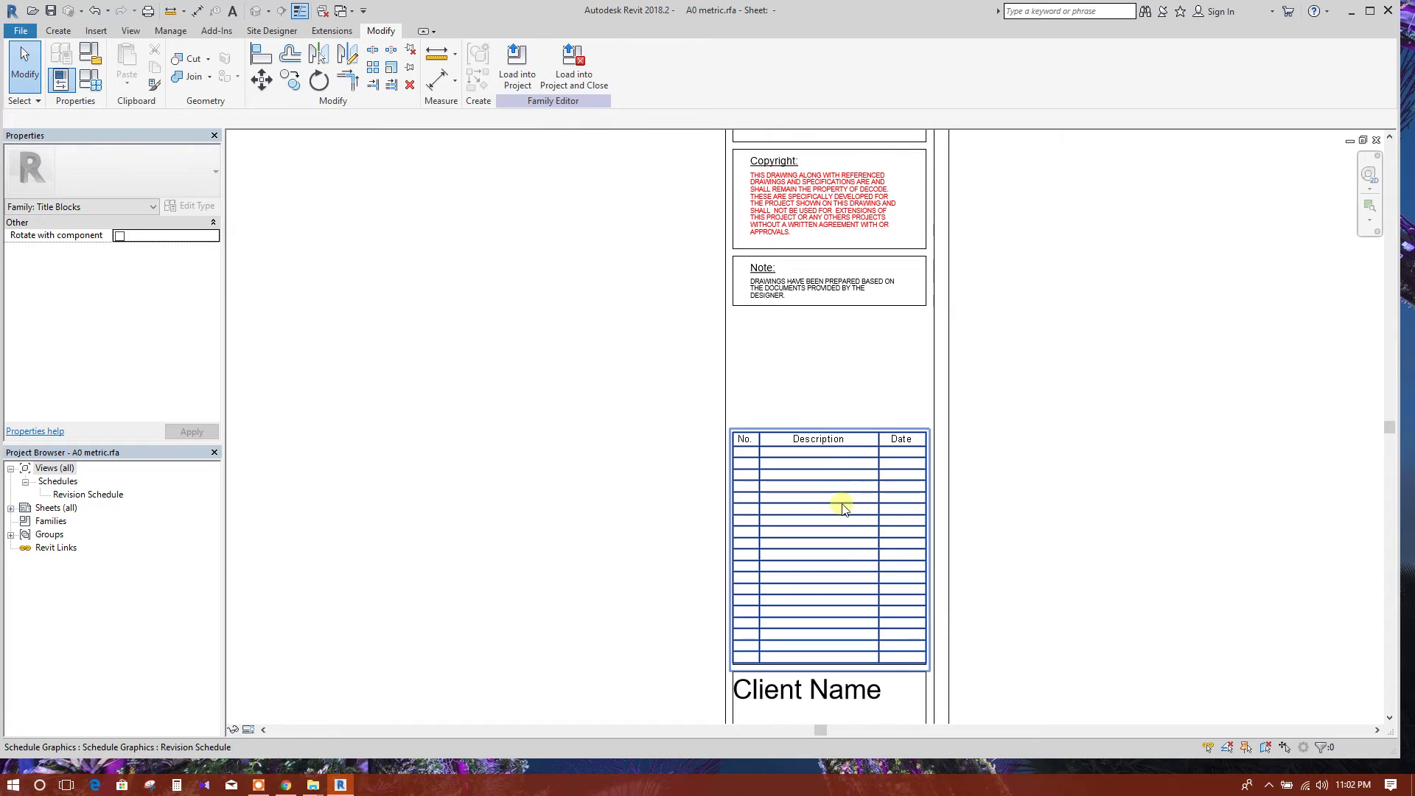
pyautogui.click(880, 434)
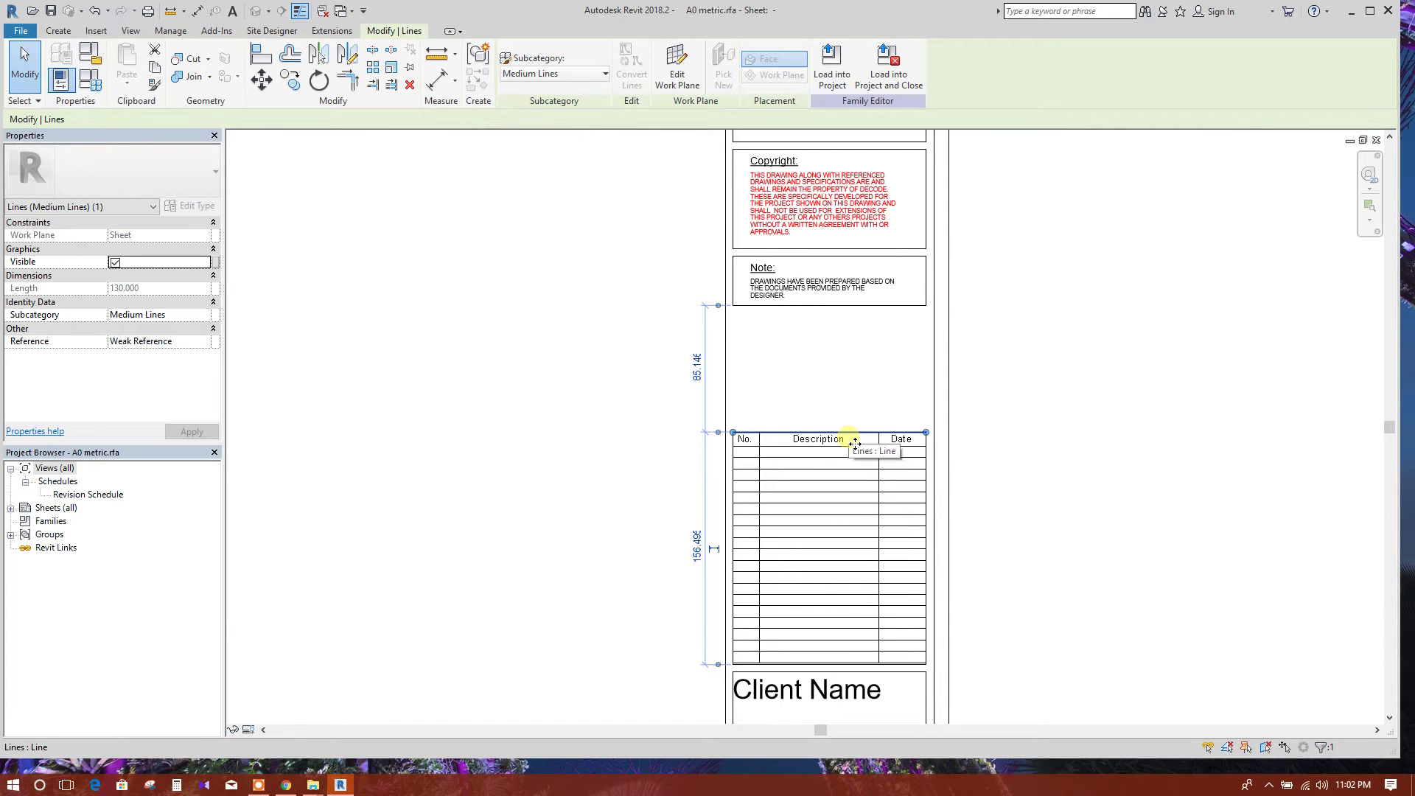
pyautogui.moveTo(828, 630); pyautogui.dragTo(828, 566, button='middle')
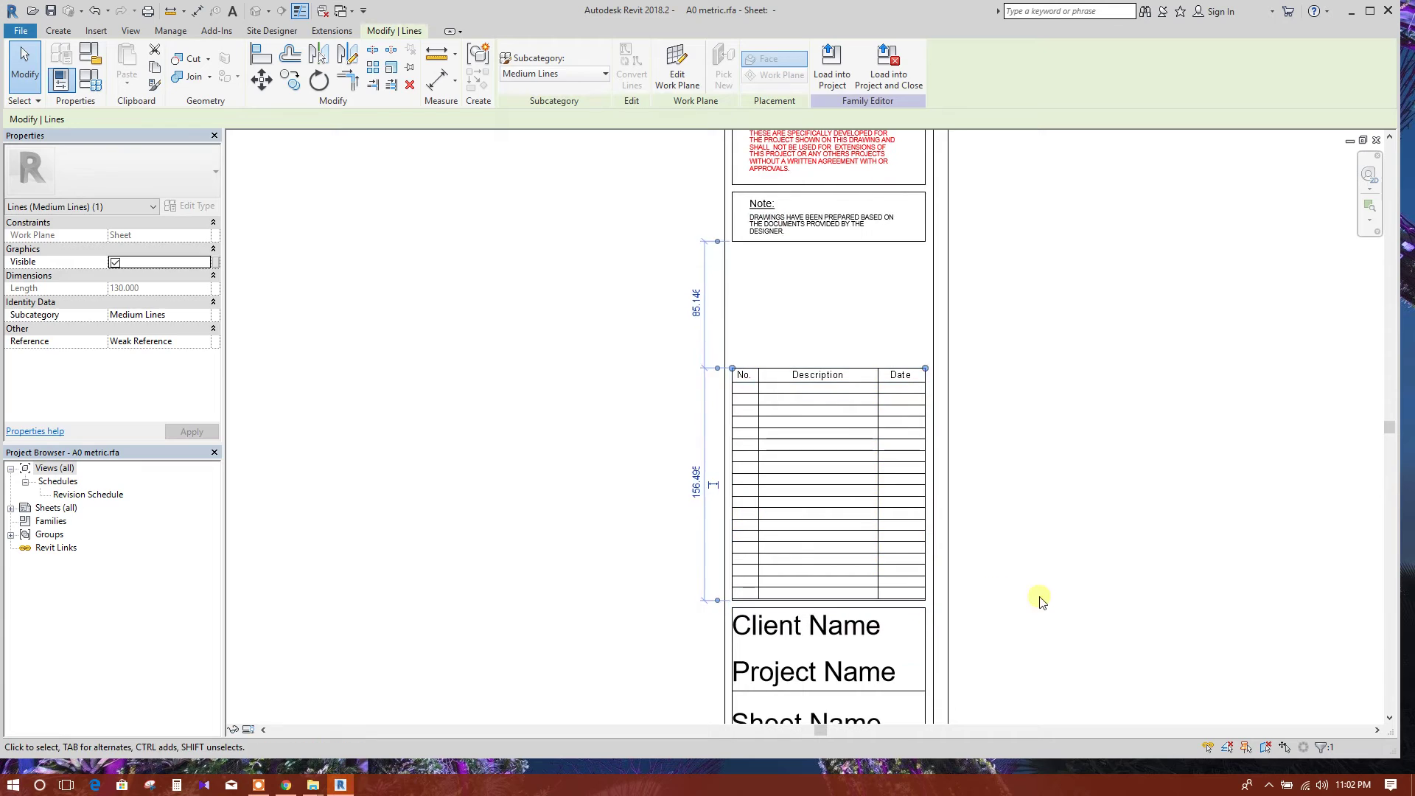
pyautogui.click(1040, 596)
pyautogui.click(849, 569)
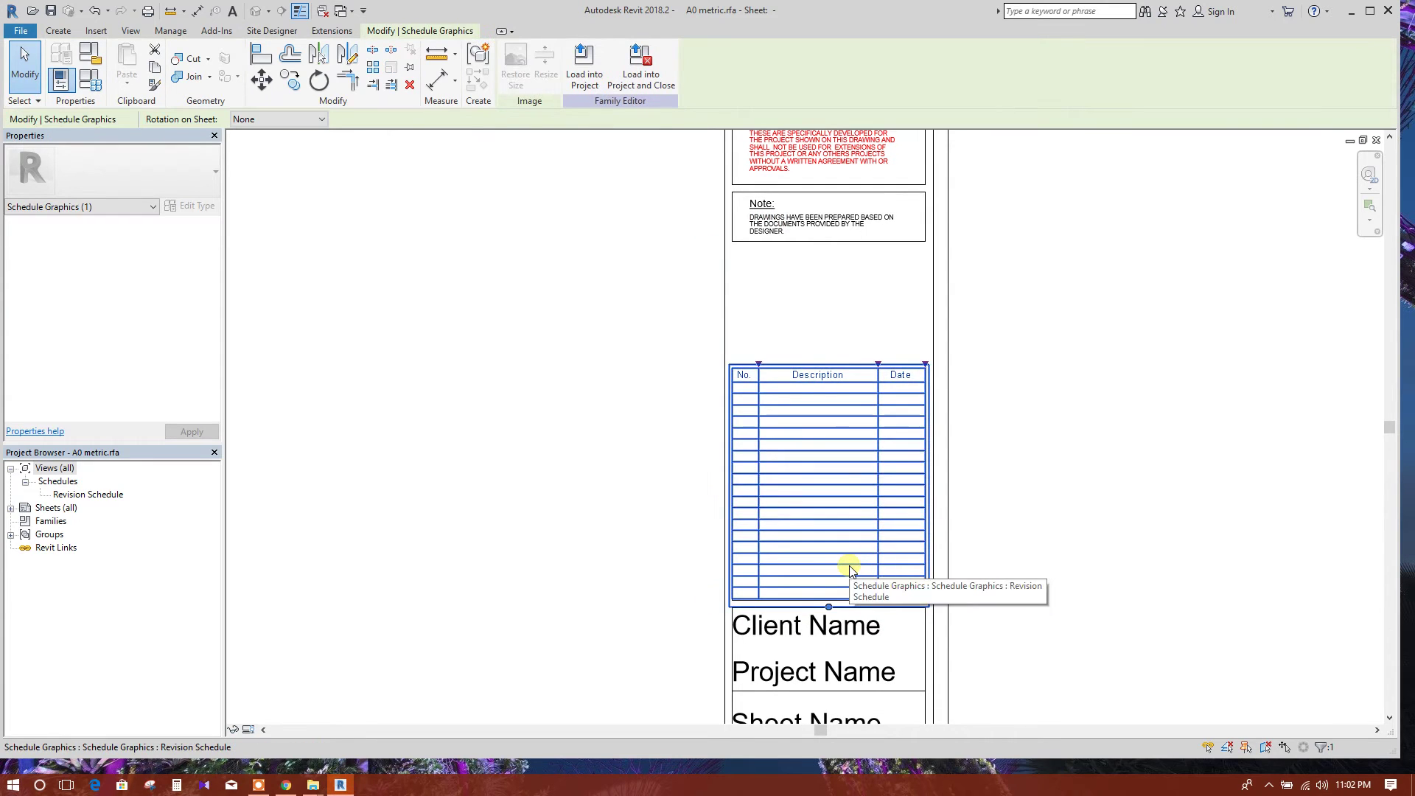
pyautogui.click(262, 79)
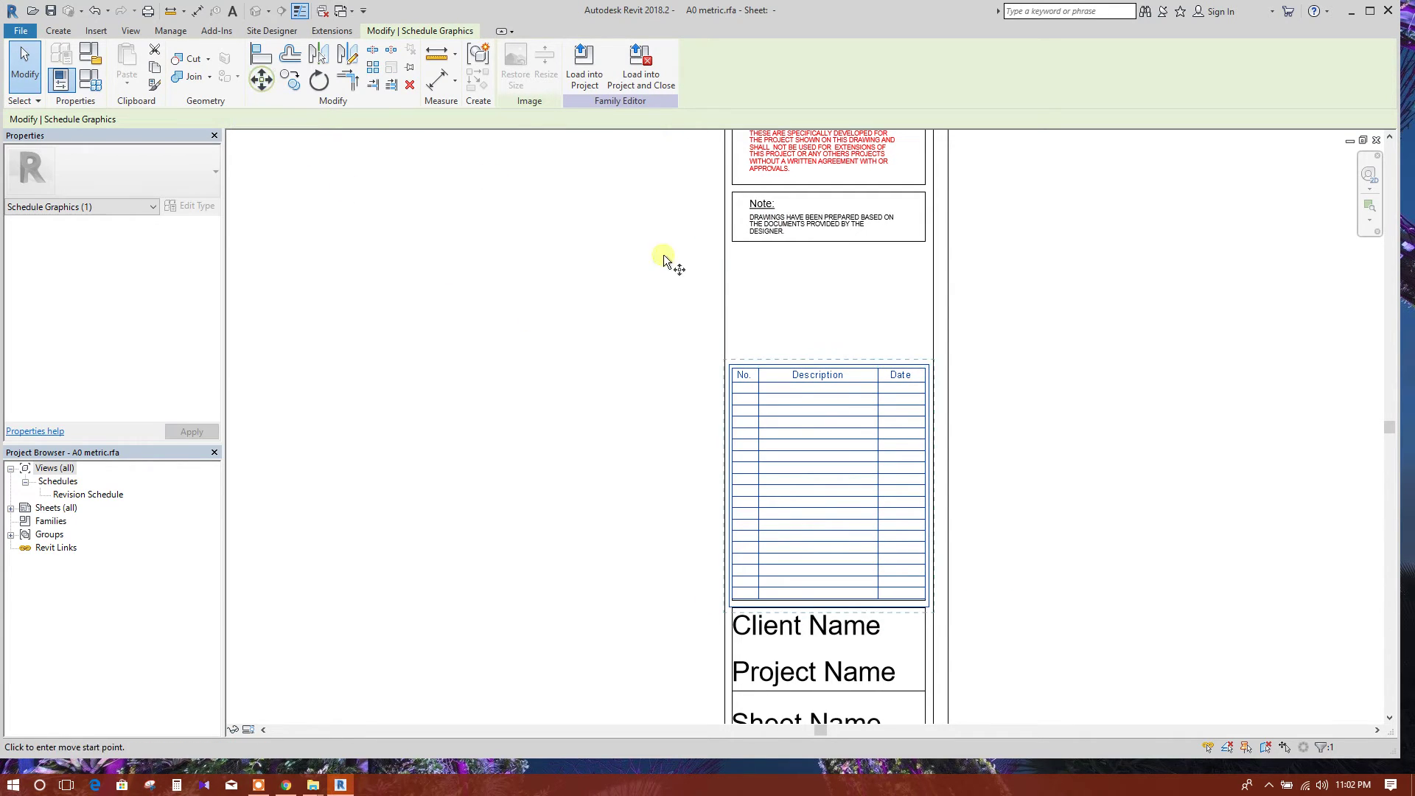
pyautogui.click(731, 366)
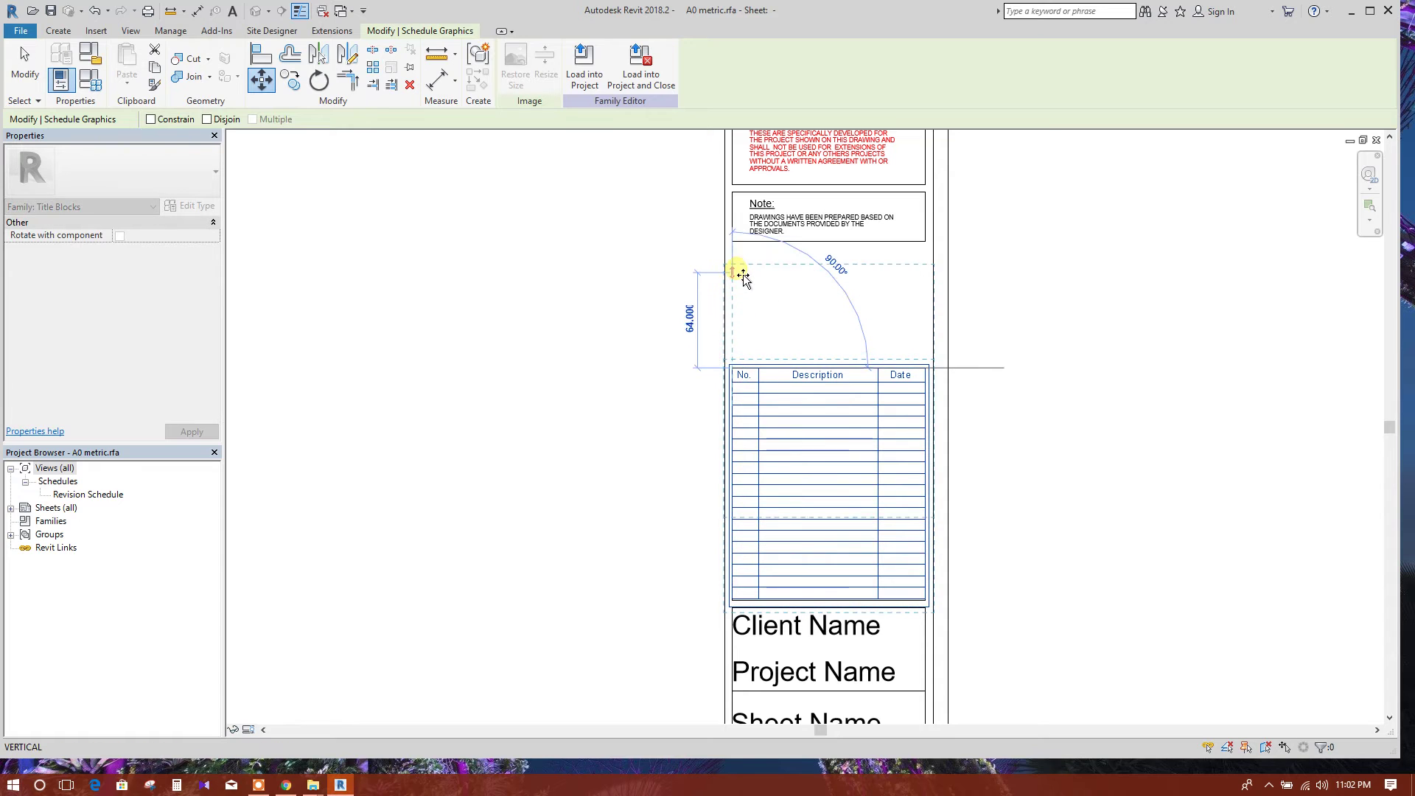
pyautogui.click(743, 267)
pyautogui.click(1052, 351)
pyautogui.scroll(-2, 1068, 528)
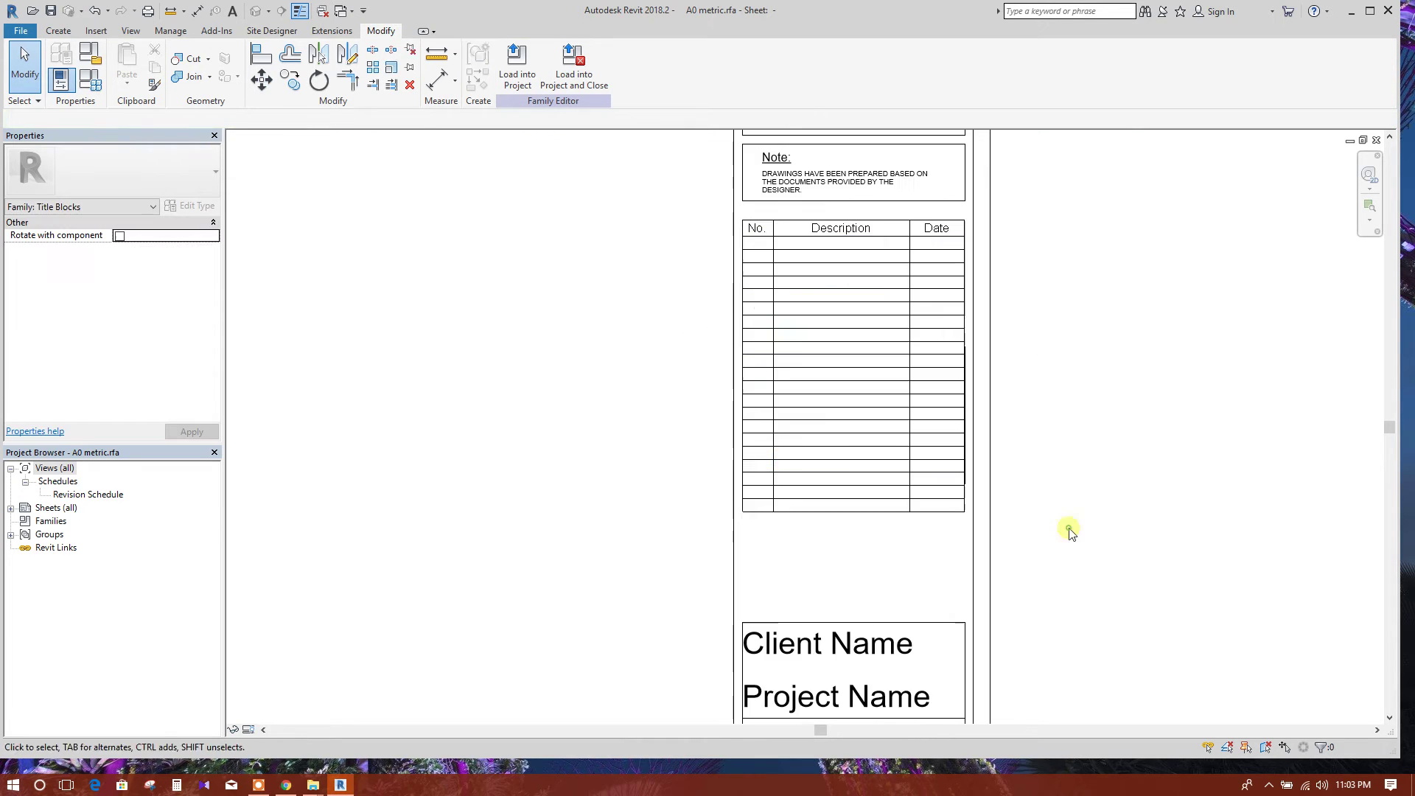
# - Move the Client Name label up to sit just under the revision schedule
pyautogui.moveTo(1044, 535); pyautogui.dragTo(1069, 463, button='middle')
pyautogui.click(913, 579)
pyautogui.scroll(-1, 1178, 473)
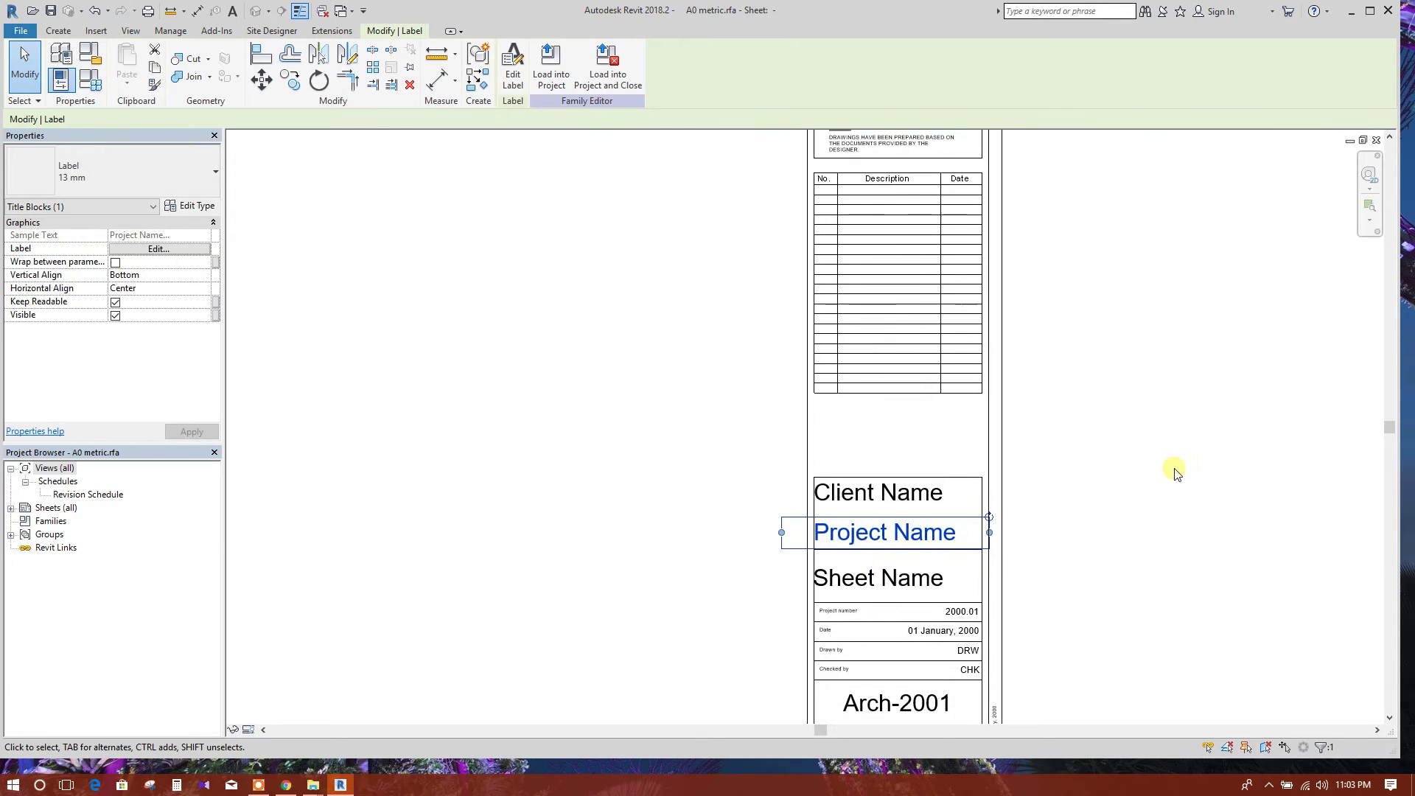
pyautogui.click(1156, 484)
pyautogui.click(925, 493)
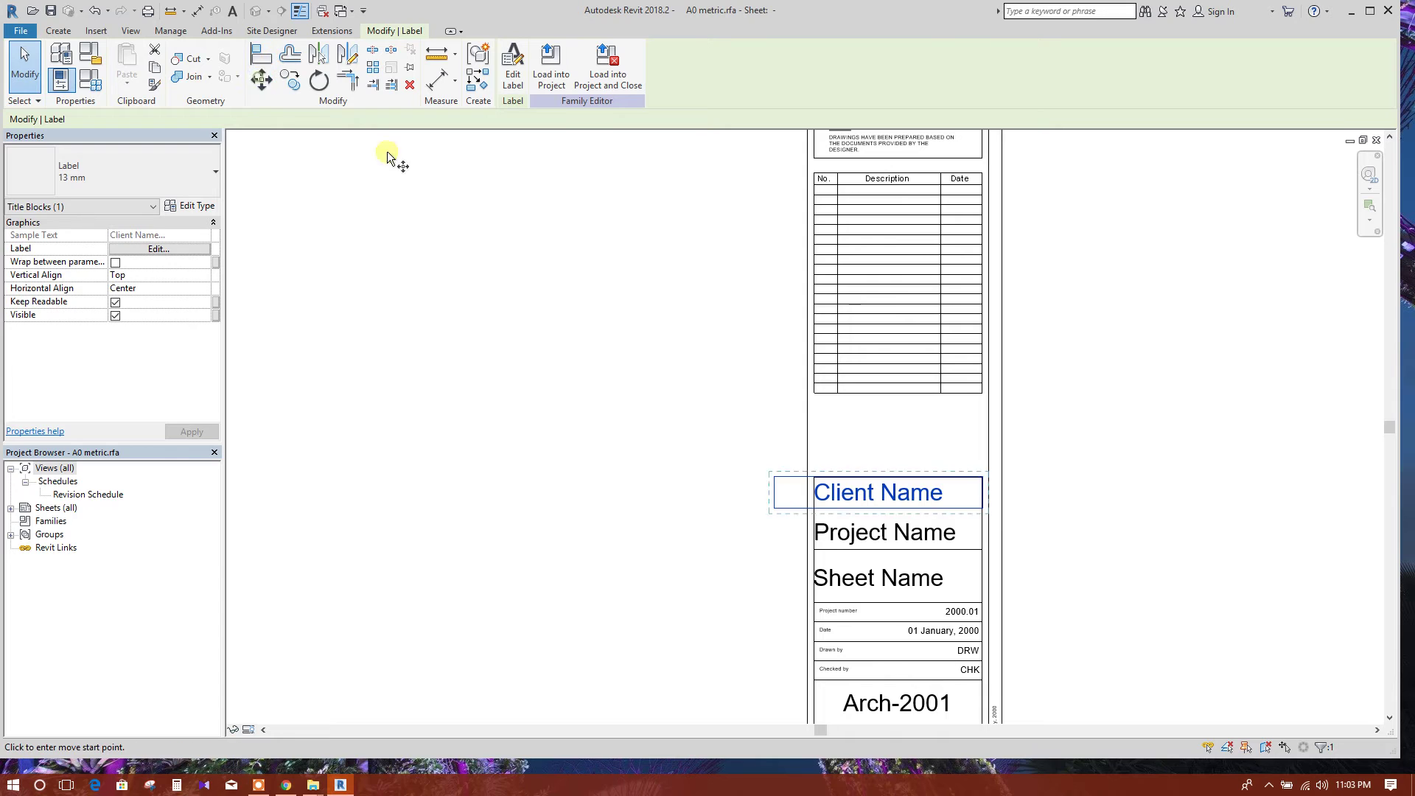
pyautogui.scroll(1, 848, 449)
pyautogui.click(874, 469)
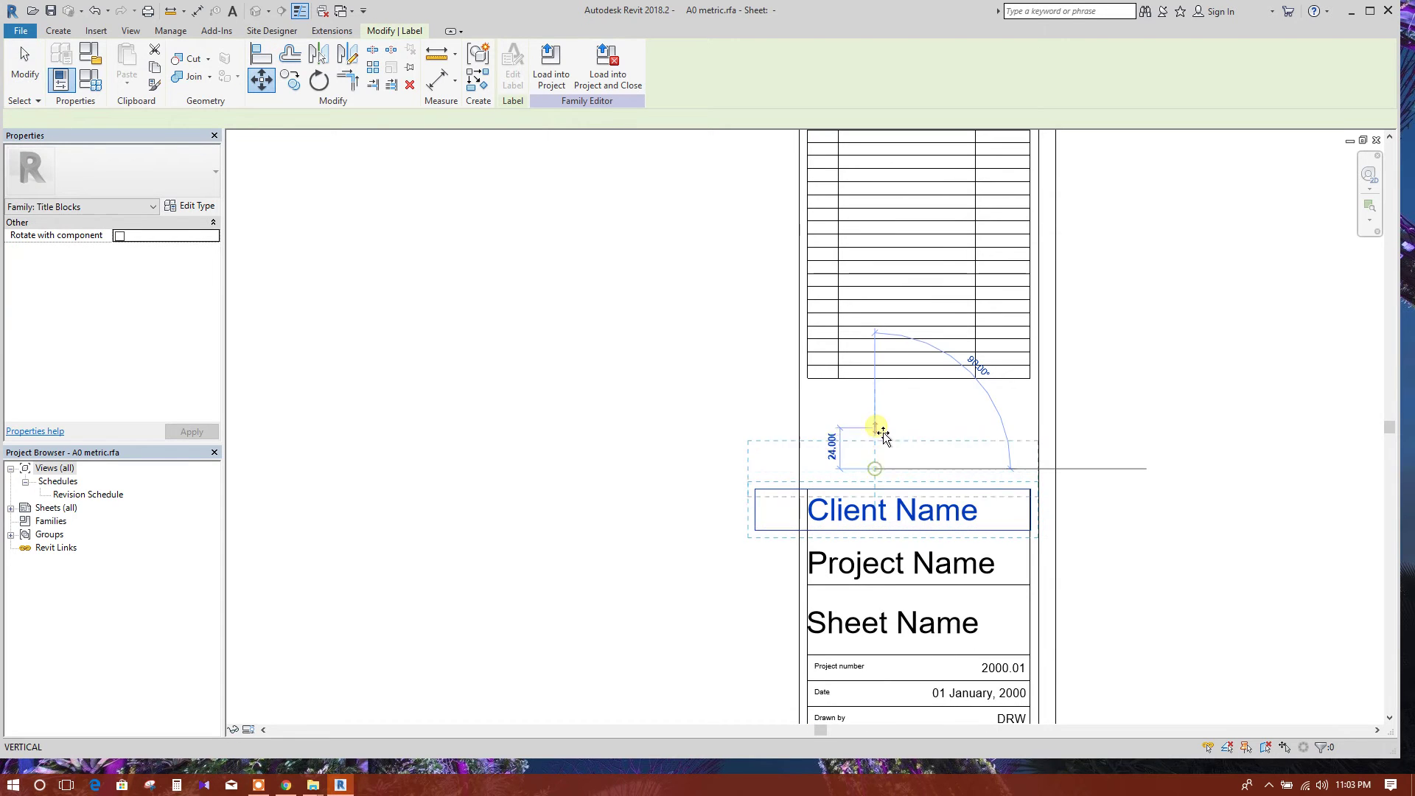
pyautogui.click(886, 377)
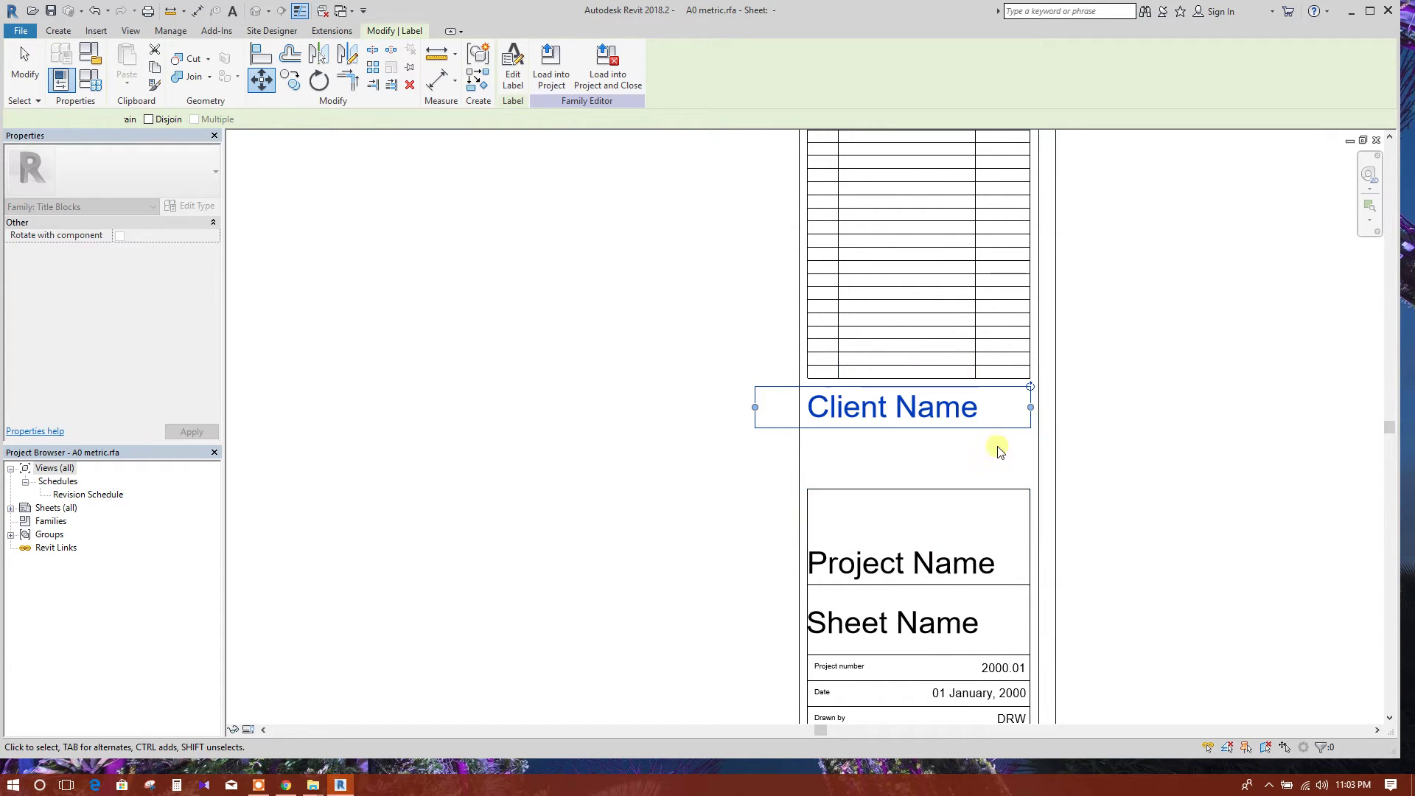
pyautogui.click(1137, 445)
pyautogui.moveTo(958, 447); pyautogui.dragTo(950, 469, button='middle')
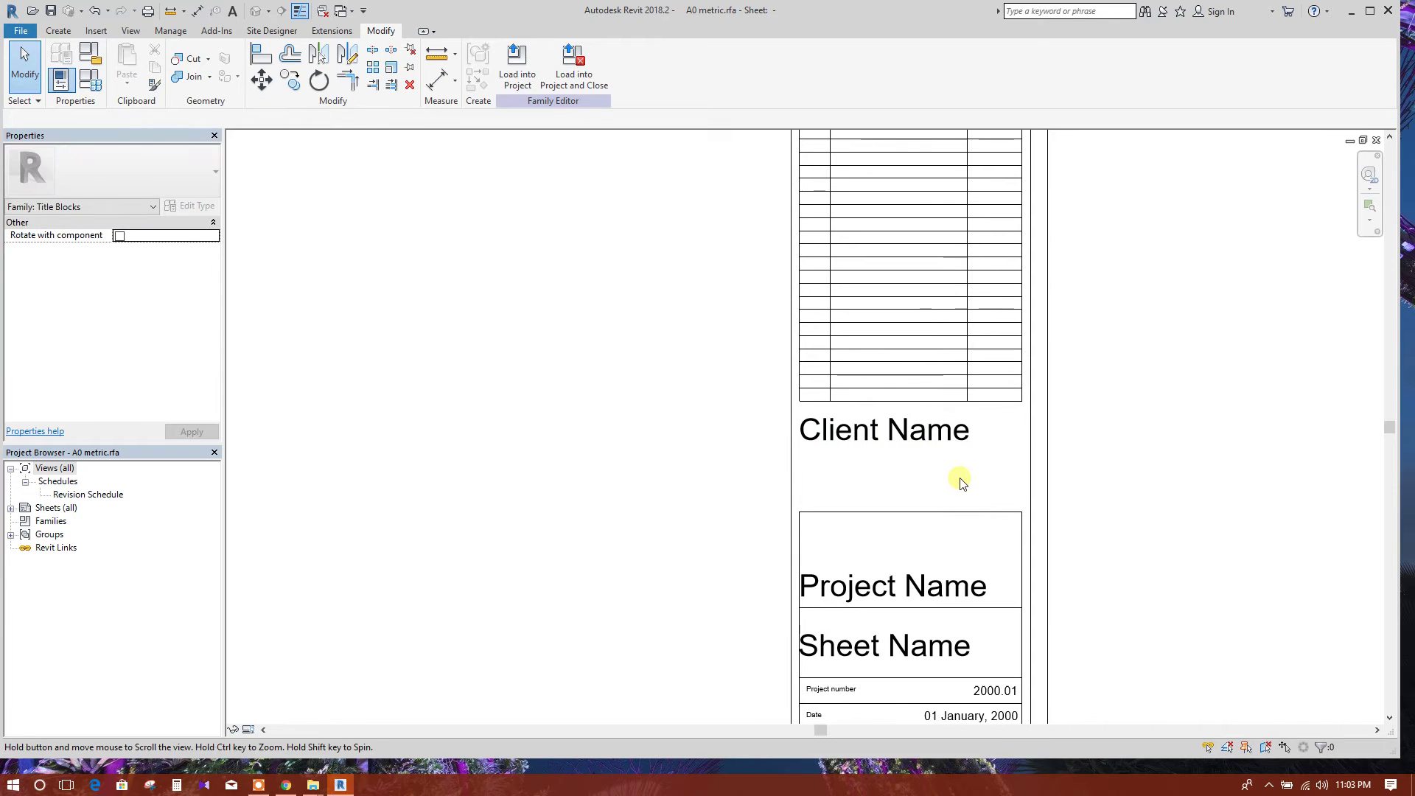
# - Copy the box's top, divider, left and right lines 58 units higher
pyautogui.scroll(-1, 861, 492)
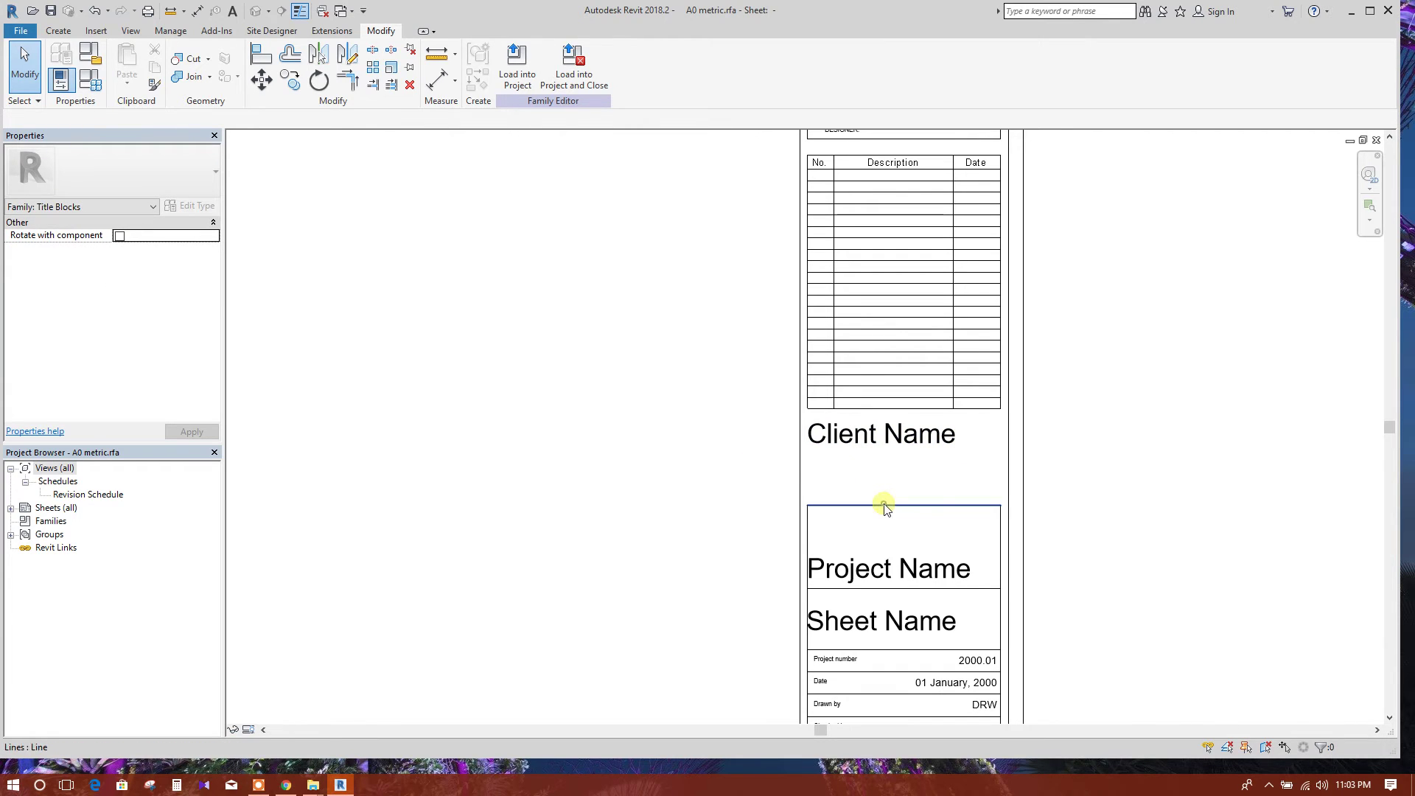
pyautogui.click(885, 507)
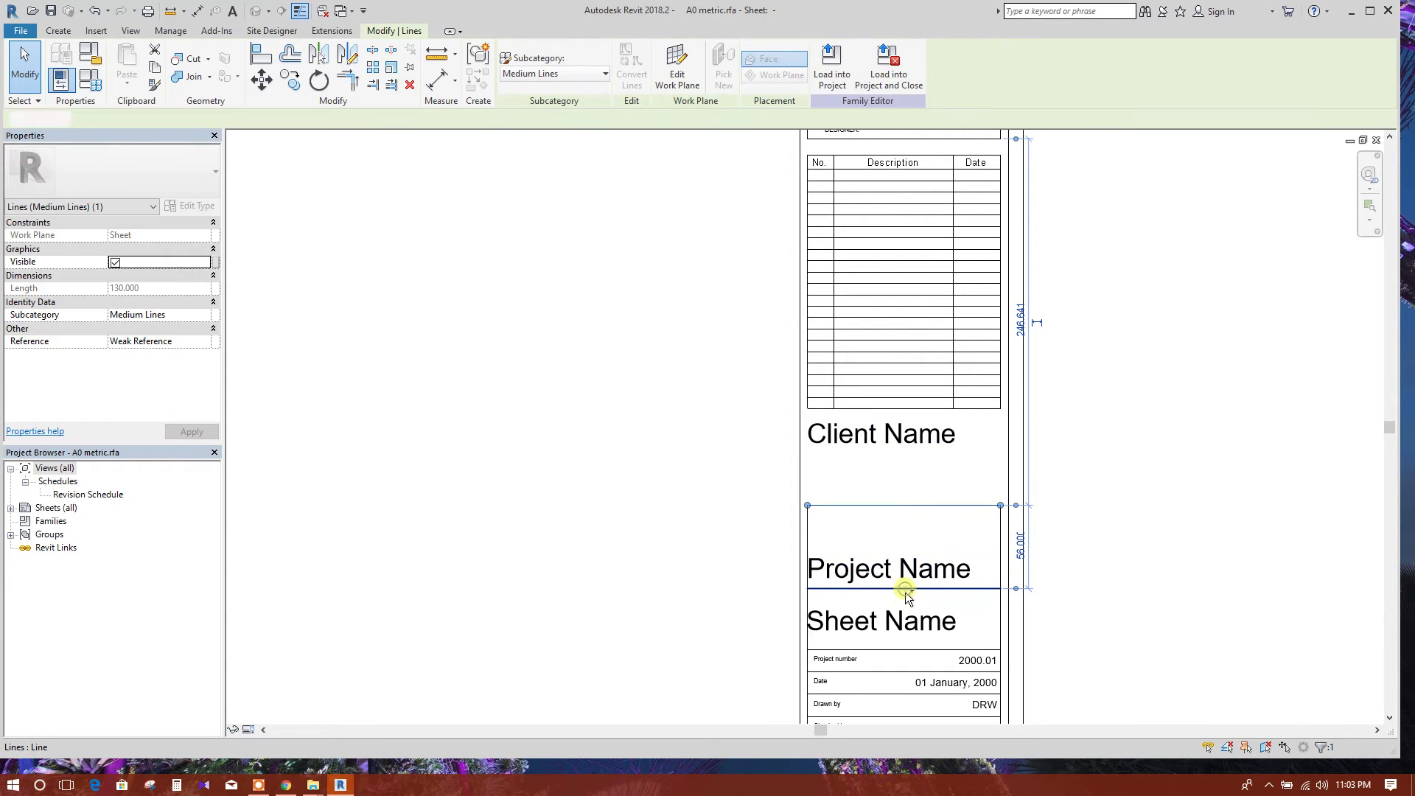
pyautogui.click(905, 589)
pyautogui.keyDown('ctrl'); pyautogui.click(808, 545); pyautogui.keyUp('ctrl')
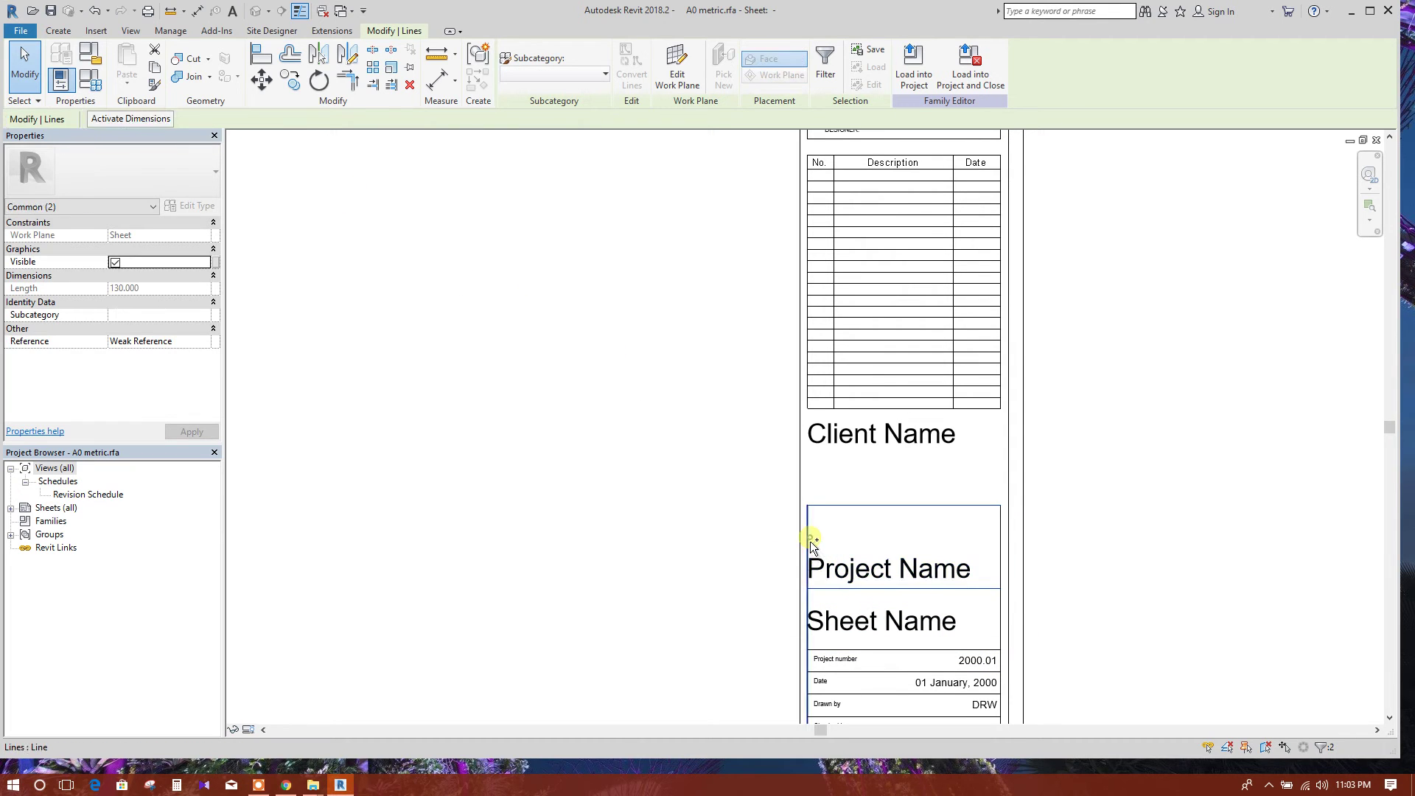
pyautogui.keyDown('ctrl'); pyautogui.click(1000, 545); pyautogui.keyUp('ctrl')
pyautogui.click(289, 81)
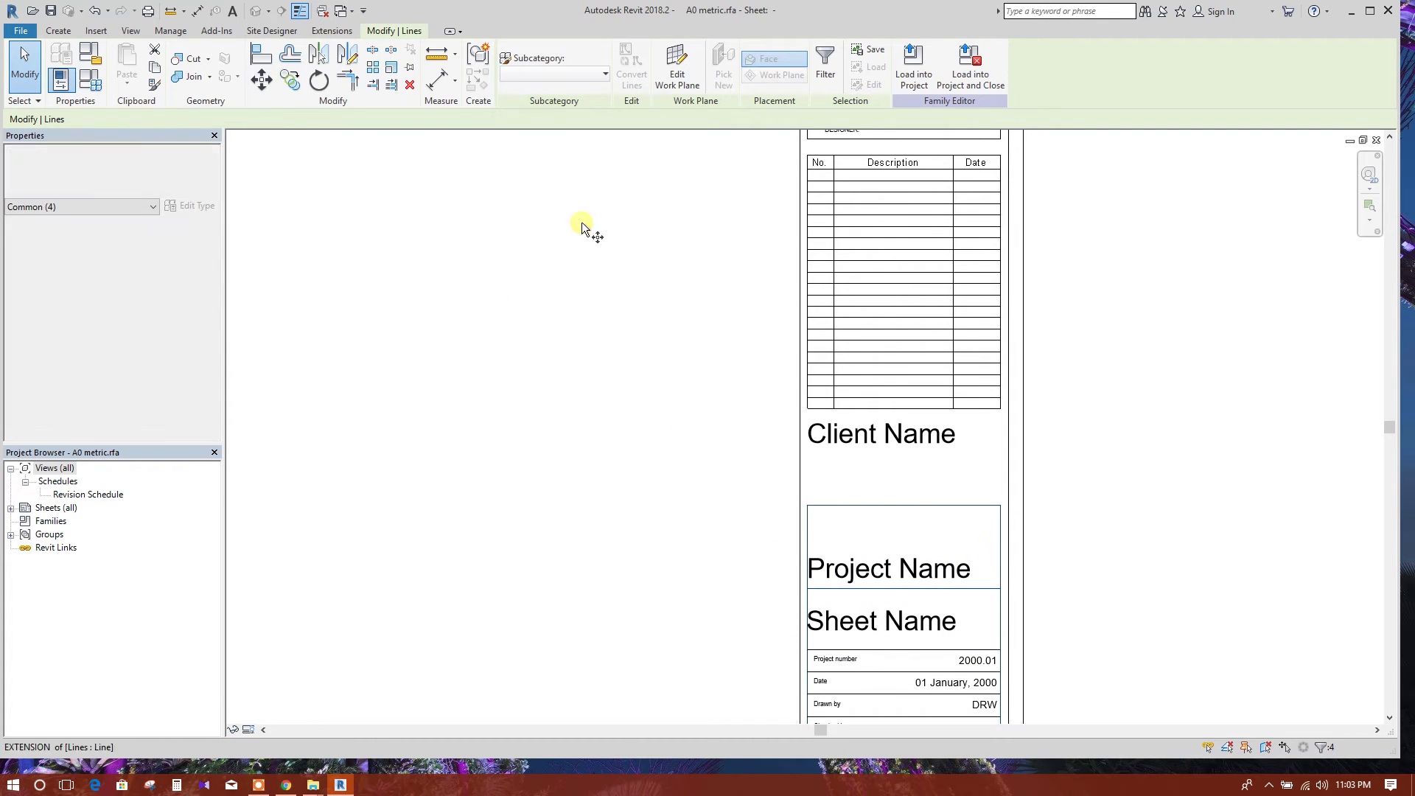
pyautogui.click(1172, 557)
pyautogui.click(1169, 472)
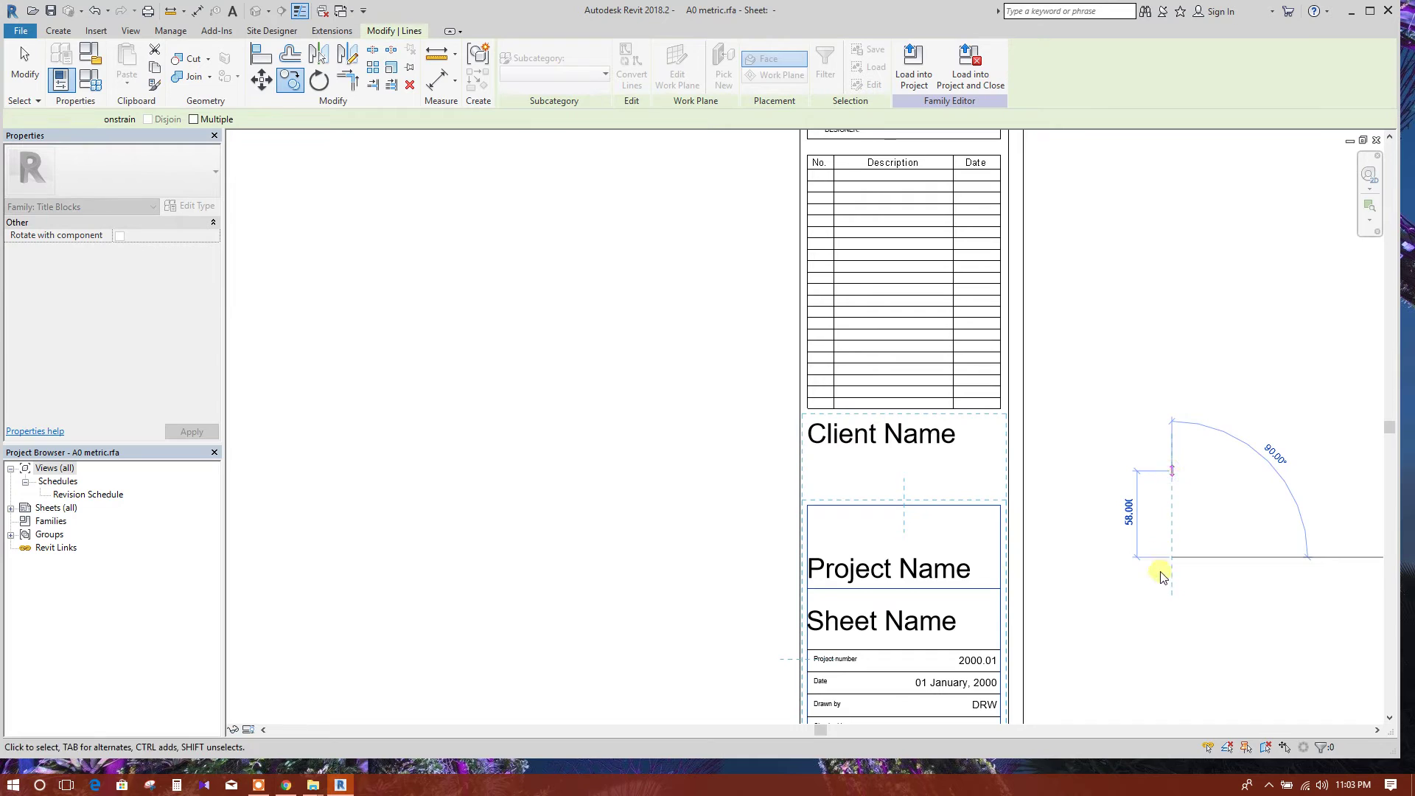
pyautogui.press('Escape')
pyautogui.press('Escape')
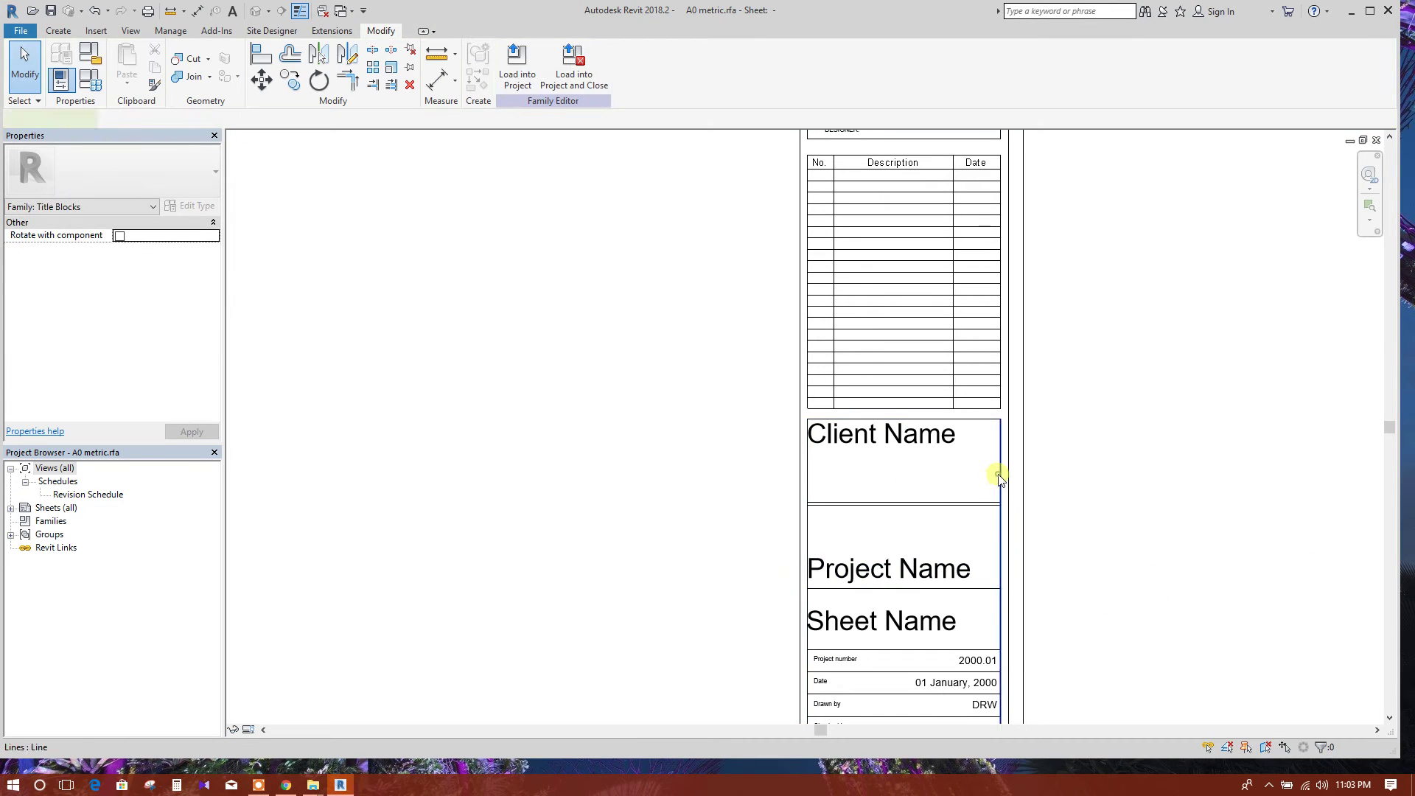
# - Trim both corners of the new Client Name box so it is fully enclosed
pyautogui.click(999, 477)
pyautogui.scroll(-2, 1004, 521)
pyautogui.press('Escape')
pyautogui.scroll(3, 926, 458)
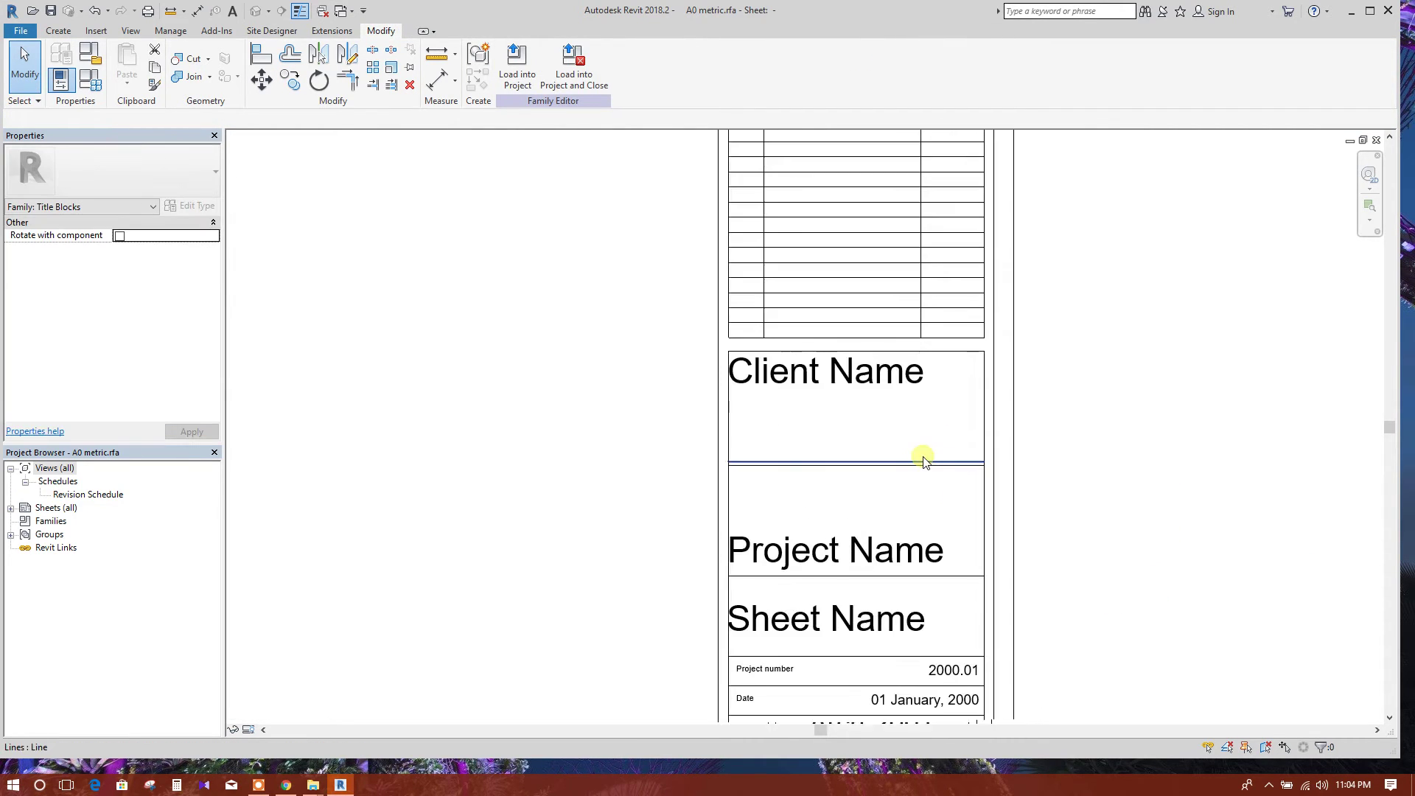
pyautogui.click(927, 461)
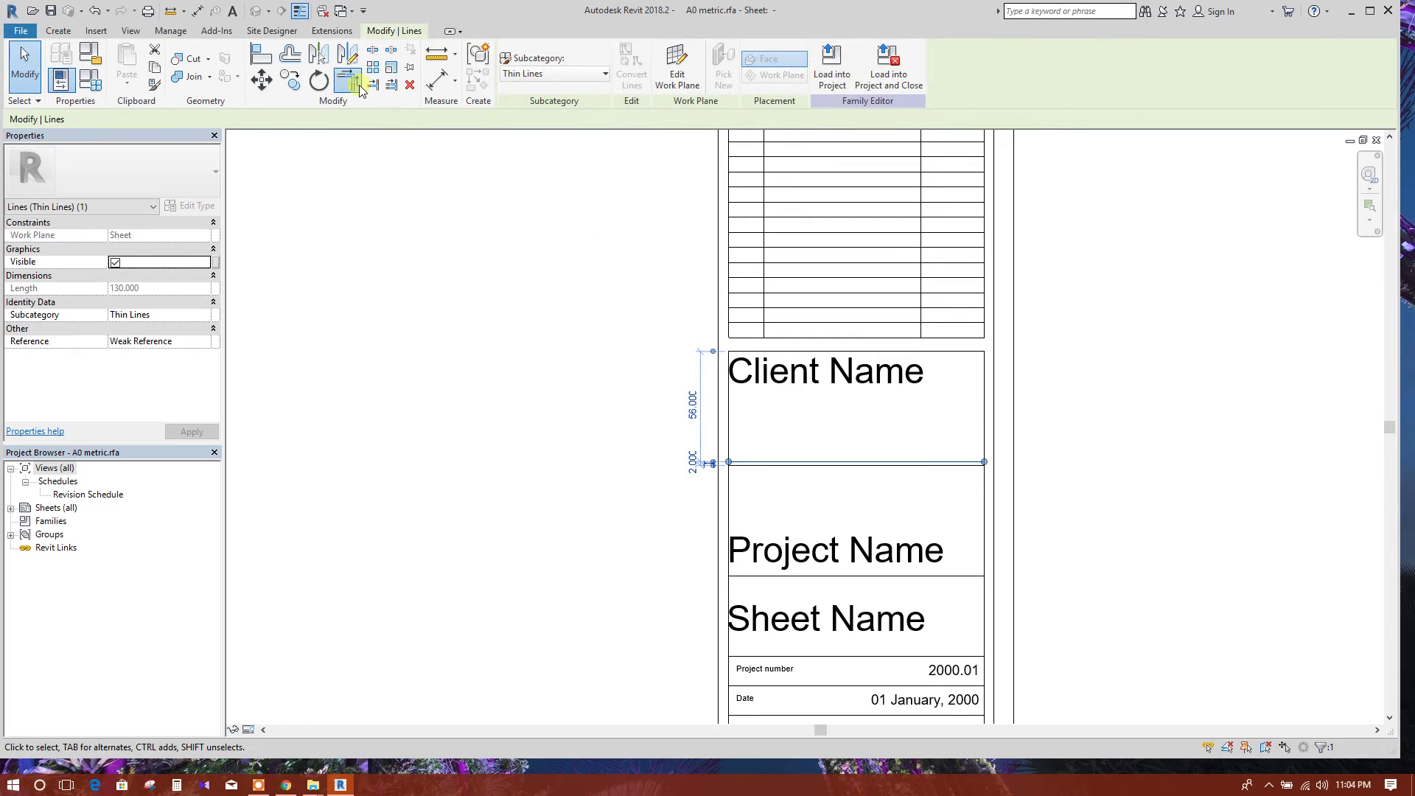
pyautogui.click(360, 87)
pyautogui.click(979, 433)
pyautogui.click(963, 461)
pyautogui.moveTo(728, 414); pyautogui.dragTo(764, 413, button='middle')
pyautogui.click(763, 412)
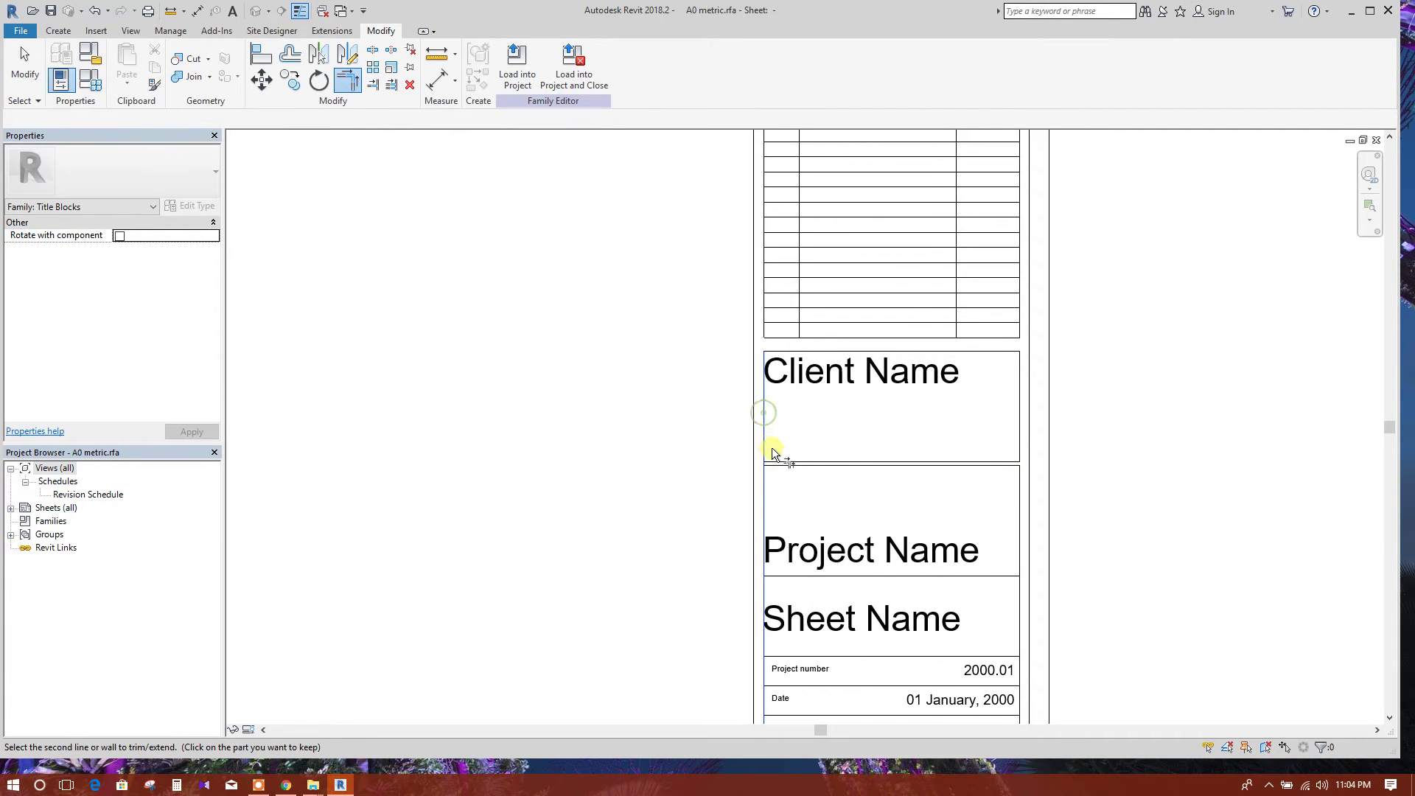
pyautogui.click(774, 461)
pyautogui.scroll(-1, 818, 442)
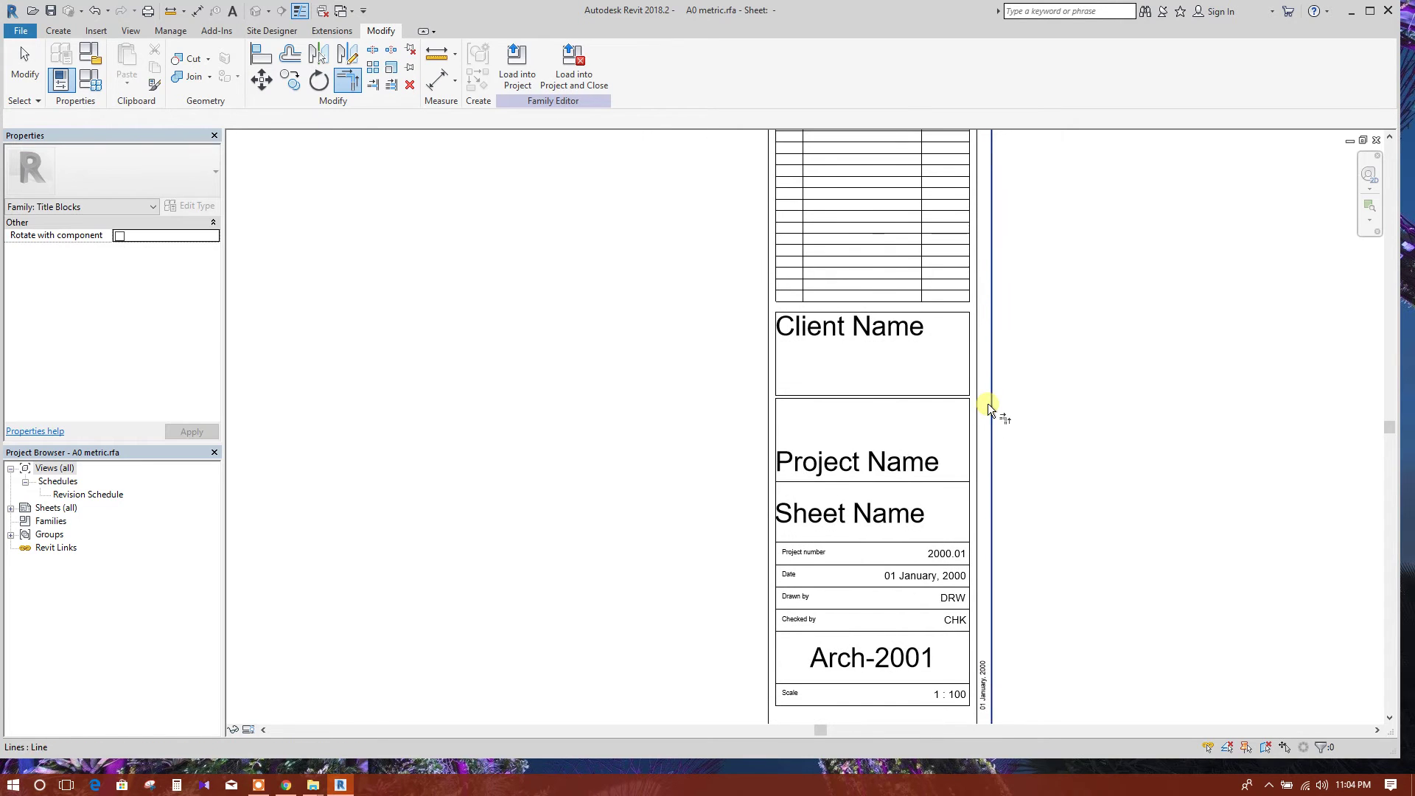
pyautogui.press('Escape')
# - Move the Project Name label higher within its box
pyautogui.click(916, 467)
pyautogui.click(262, 78)
pyautogui.click(1090, 378)
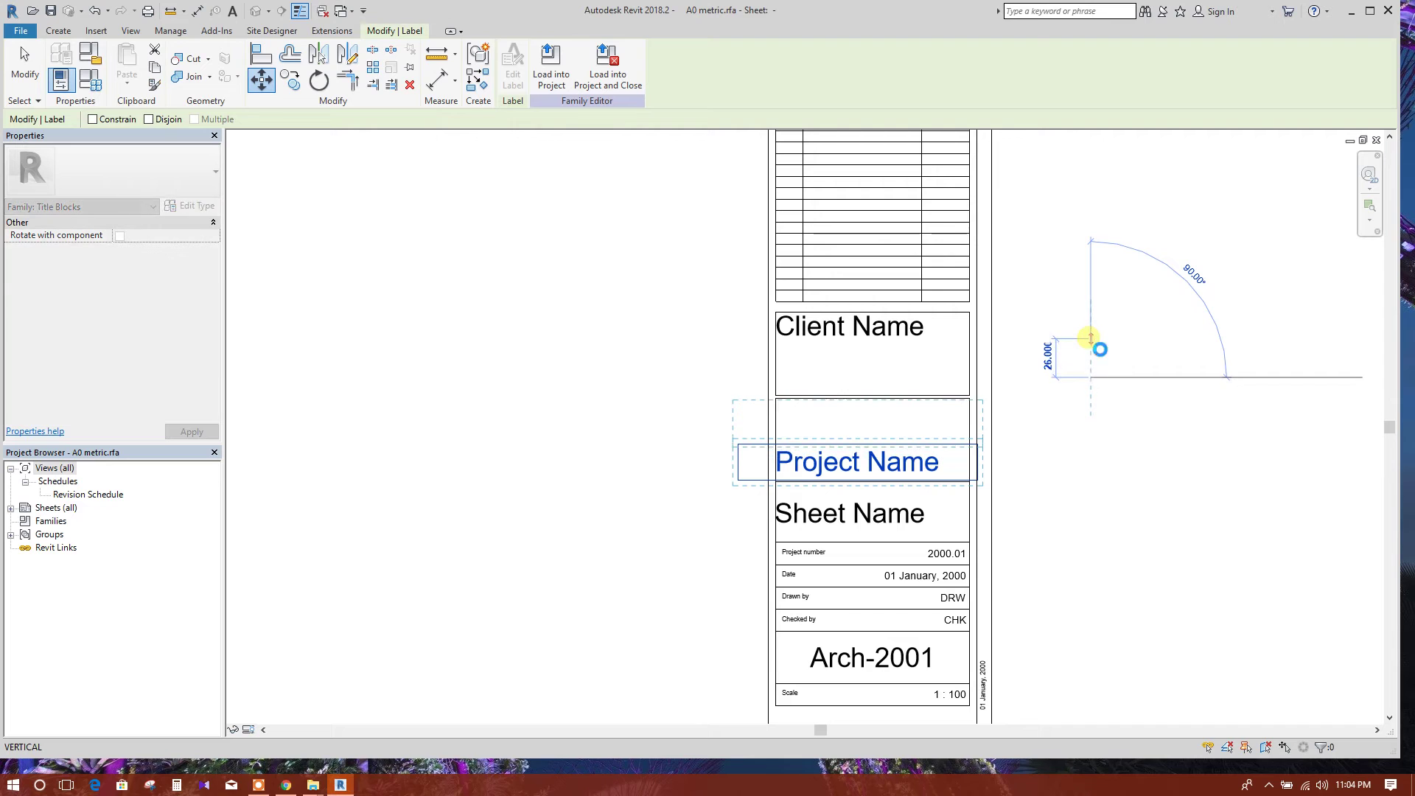
pyautogui.click(1092, 340)
pyautogui.press('Escape')
pyautogui.moveTo(884, 539); pyautogui.dragTo(879, 478, button='middle')
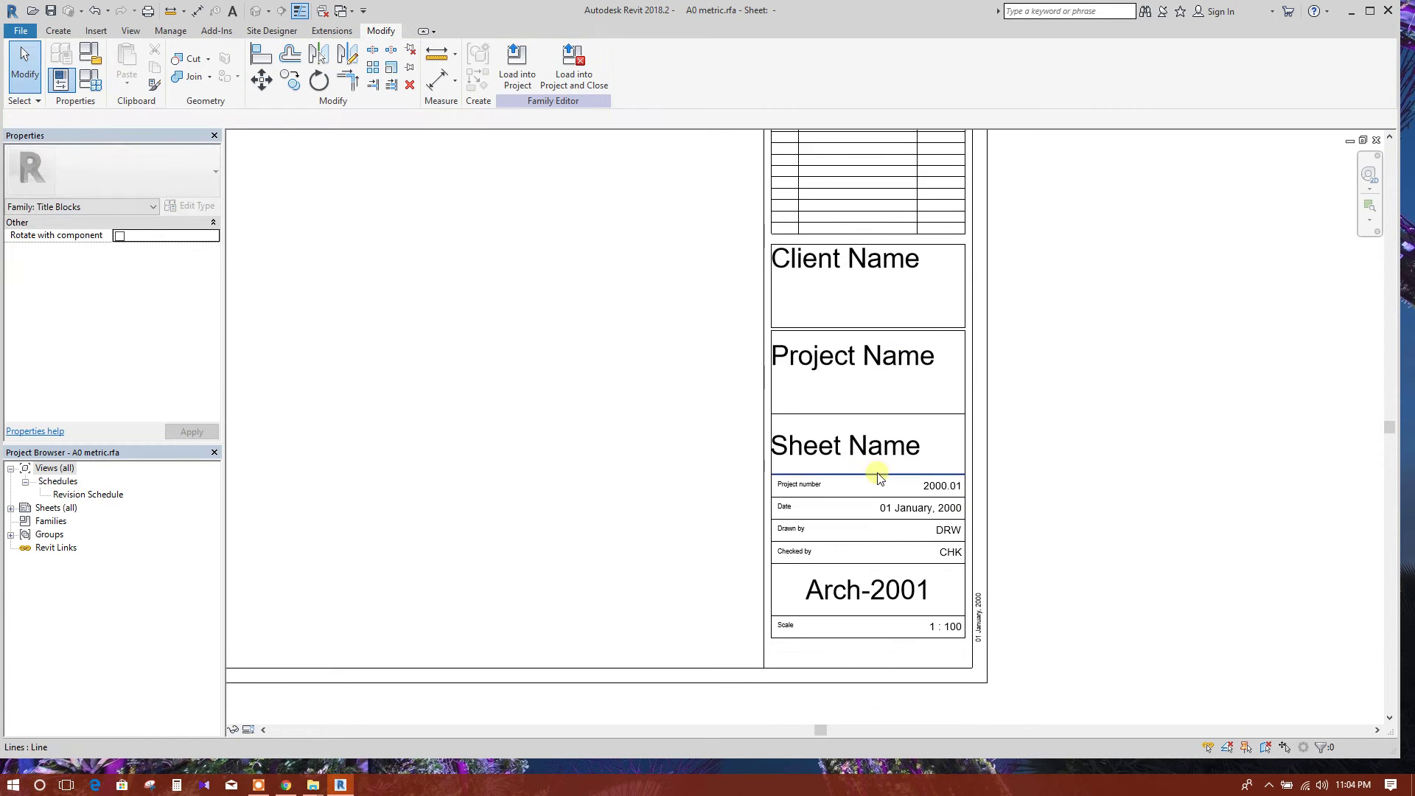
# - Check the Sheet Name, Date and DRW labels in the lower title block
pyautogui.click(878, 451)
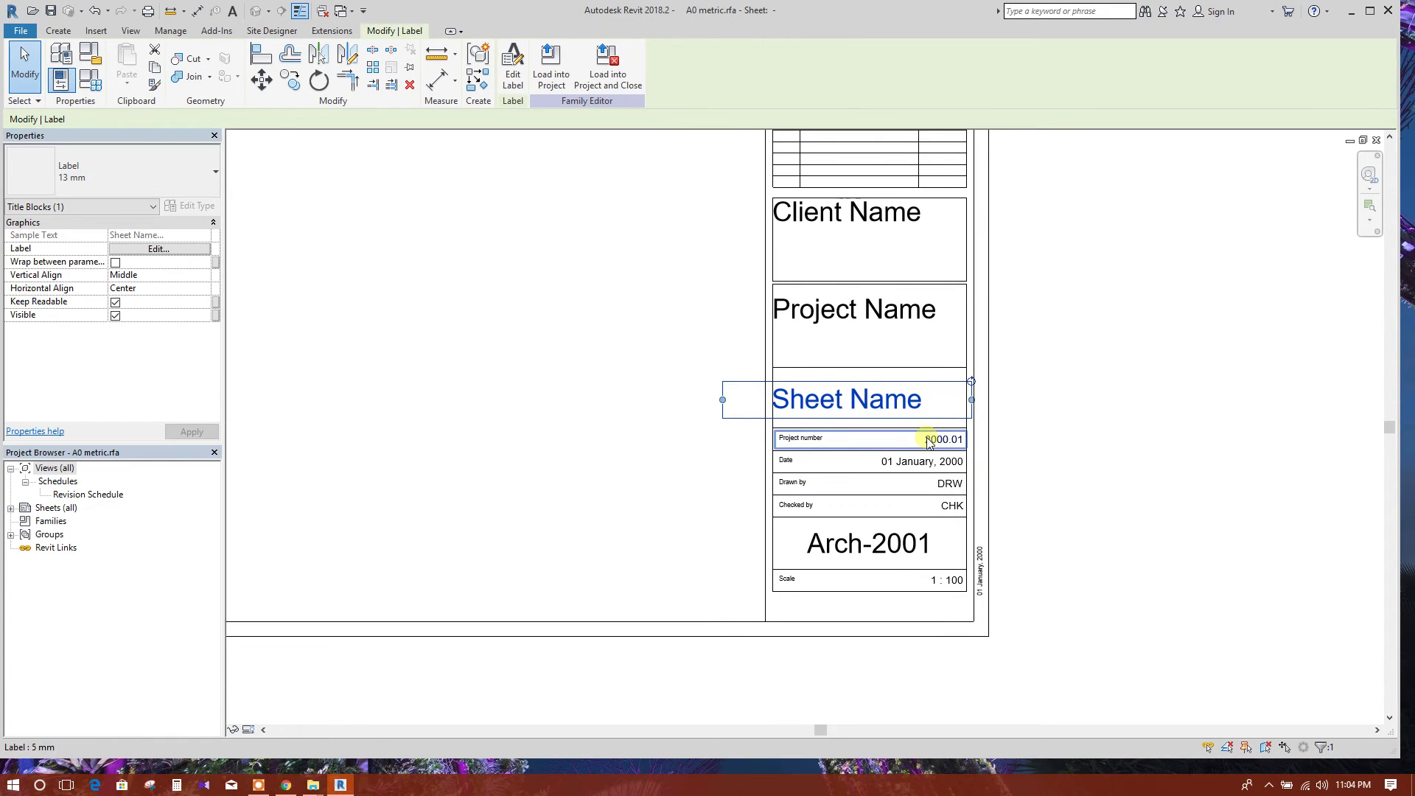
pyautogui.click(1068, 474)
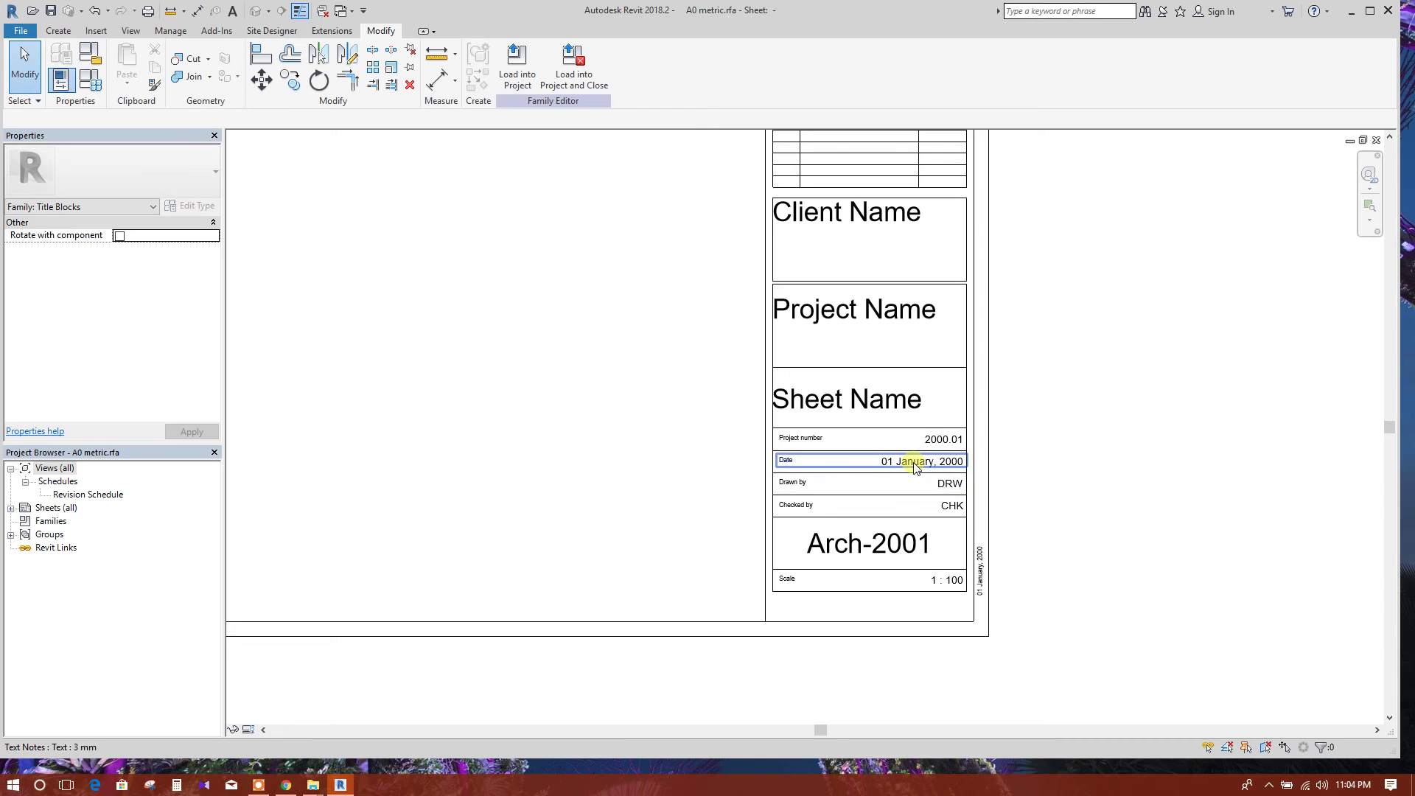
pyautogui.scroll(2, 950, 487)
pyautogui.click(930, 480)
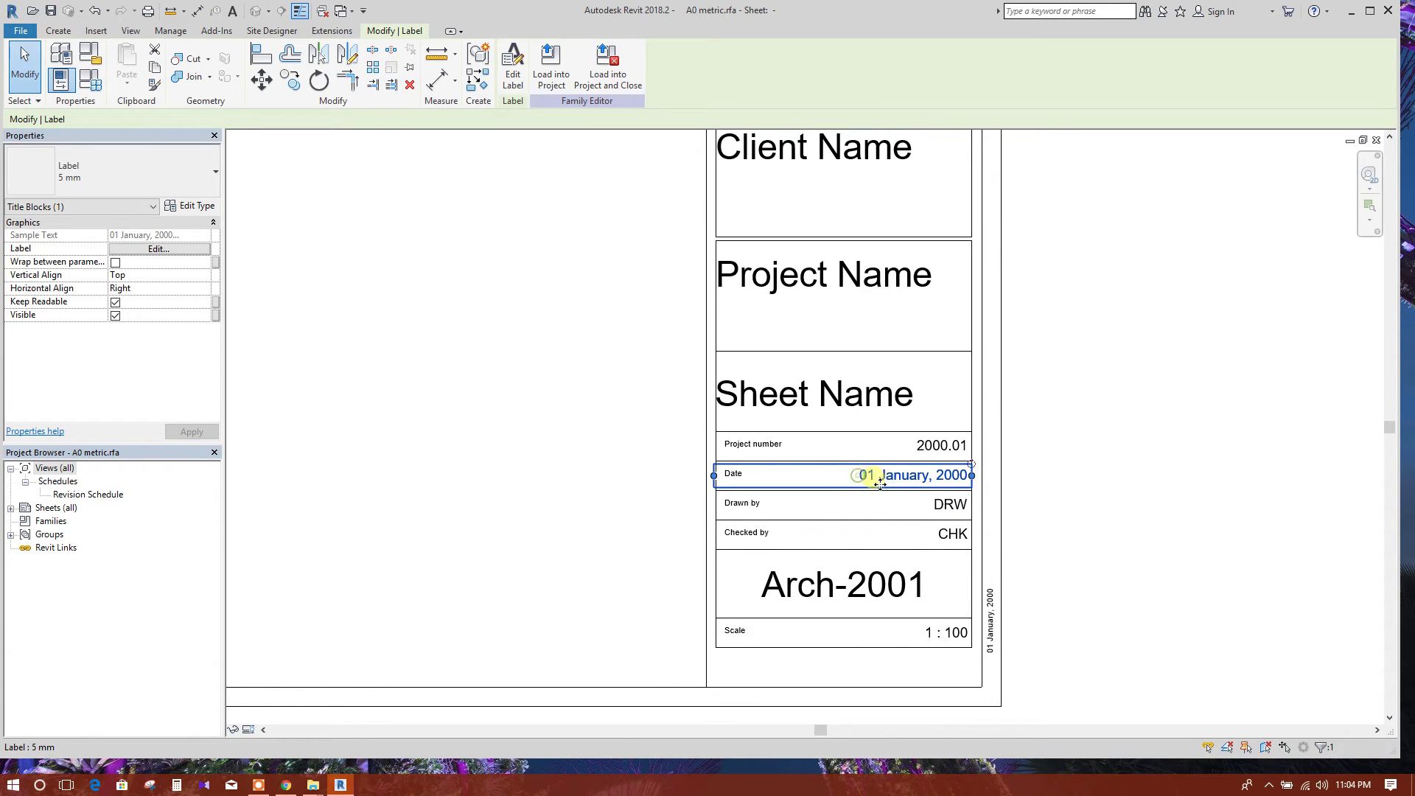
pyautogui.click(1035, 490)
pyautogui.click(738, 477)
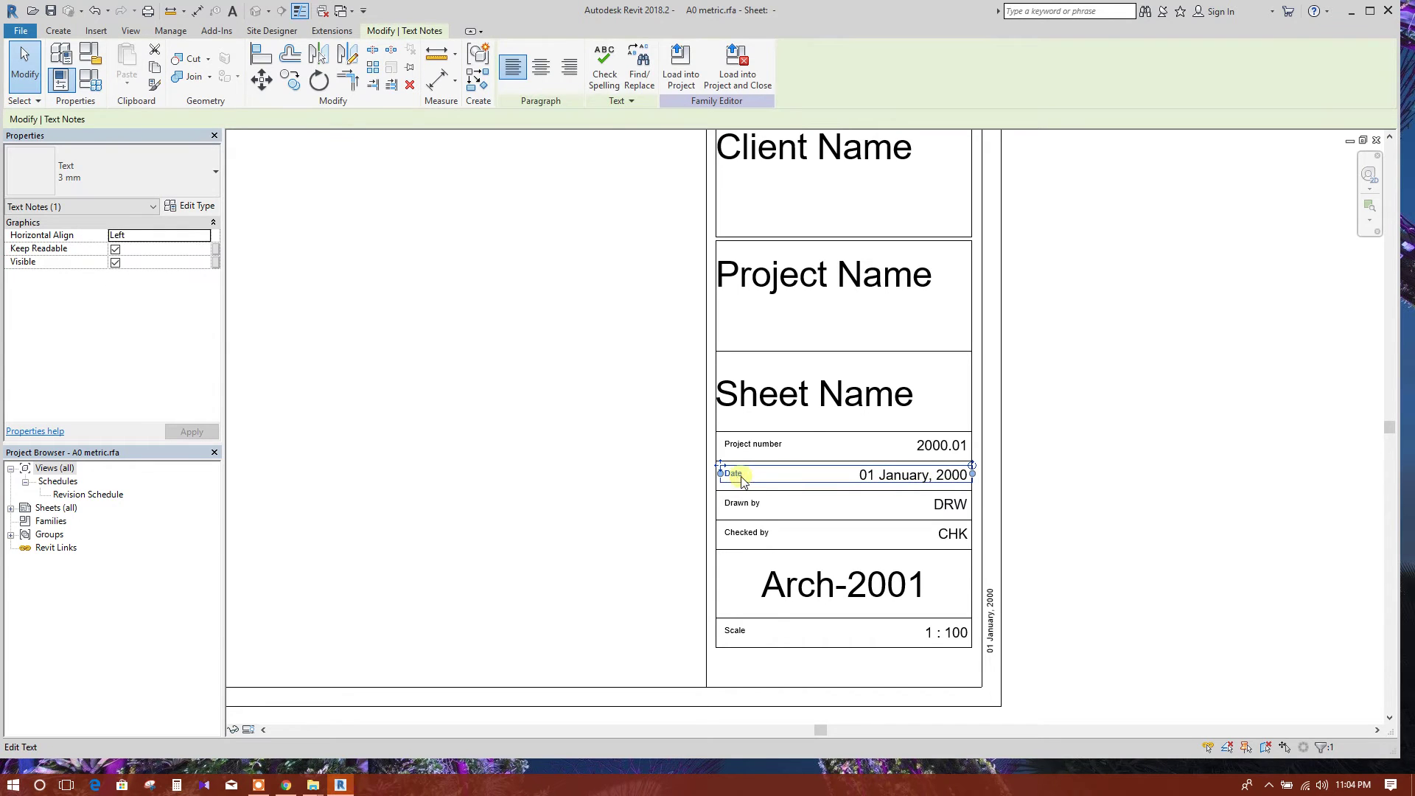
pyautogui.click(1095, 513)
pyautogui.click(950, 504)
pyautogui.moveTo(976, 572); pyautogui.dragTo(979, 523, button='middle')
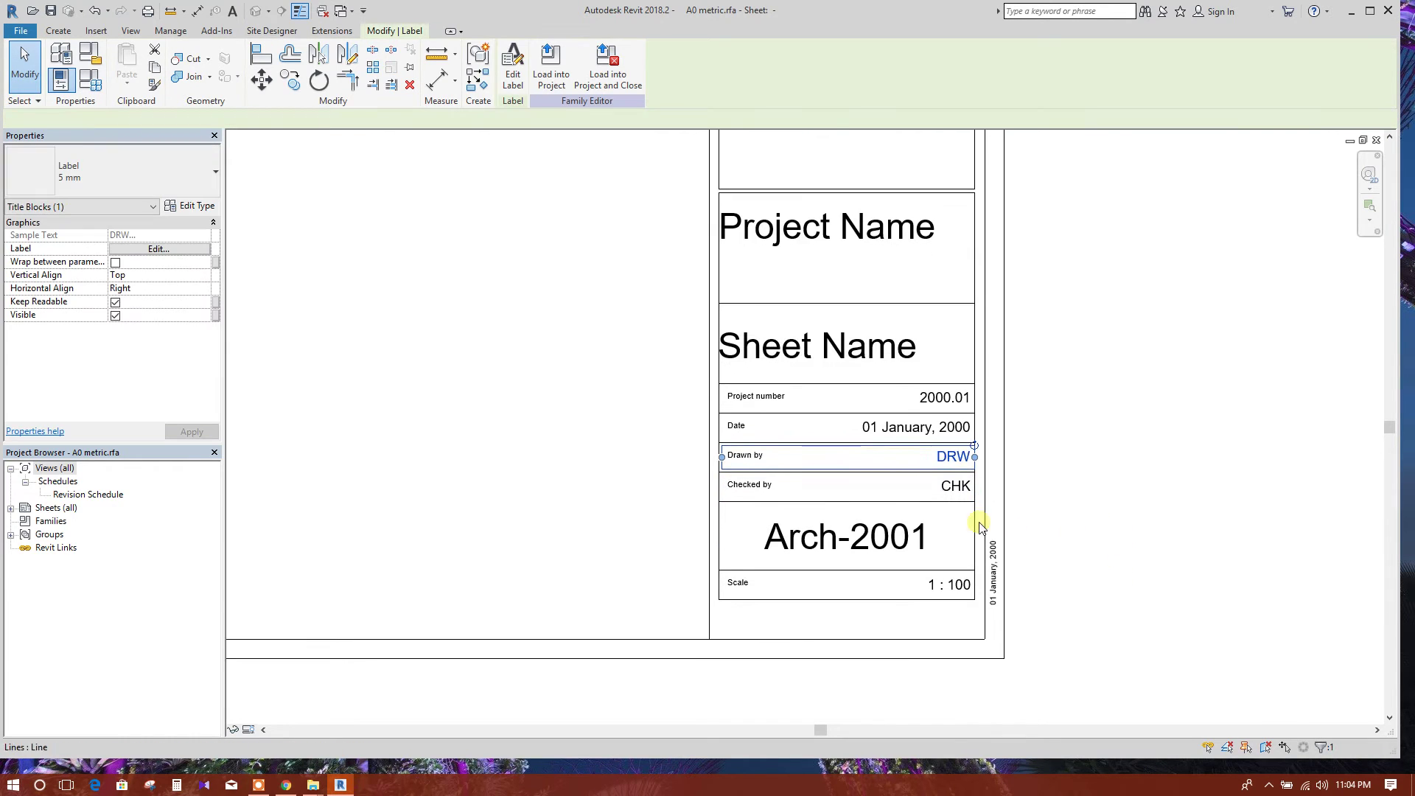
# - Add a trailing colon so the caption reads 'Checked by:'
pyautogui.click(925, 464)
pyautogui.click(881, 484)
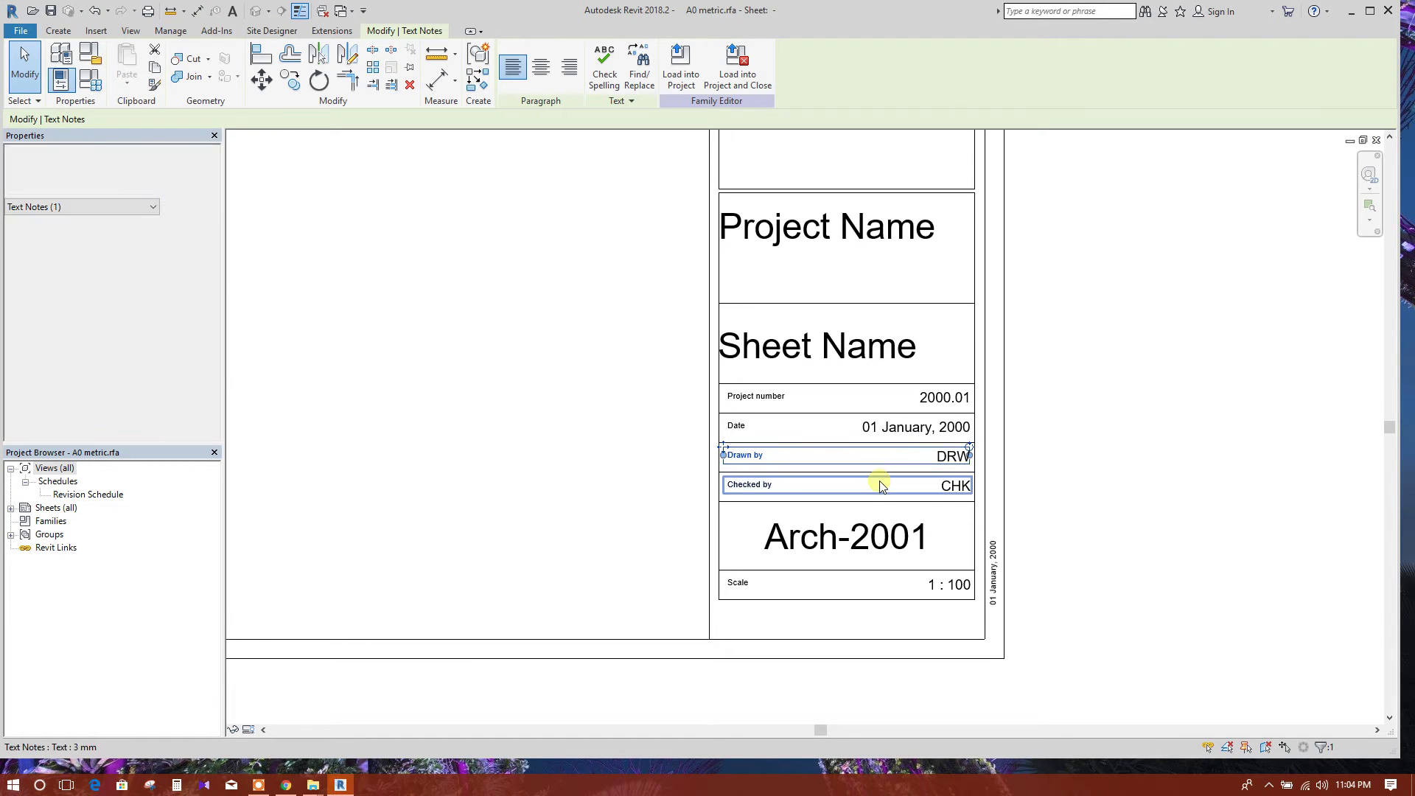
pyautogui.click(772, 493)
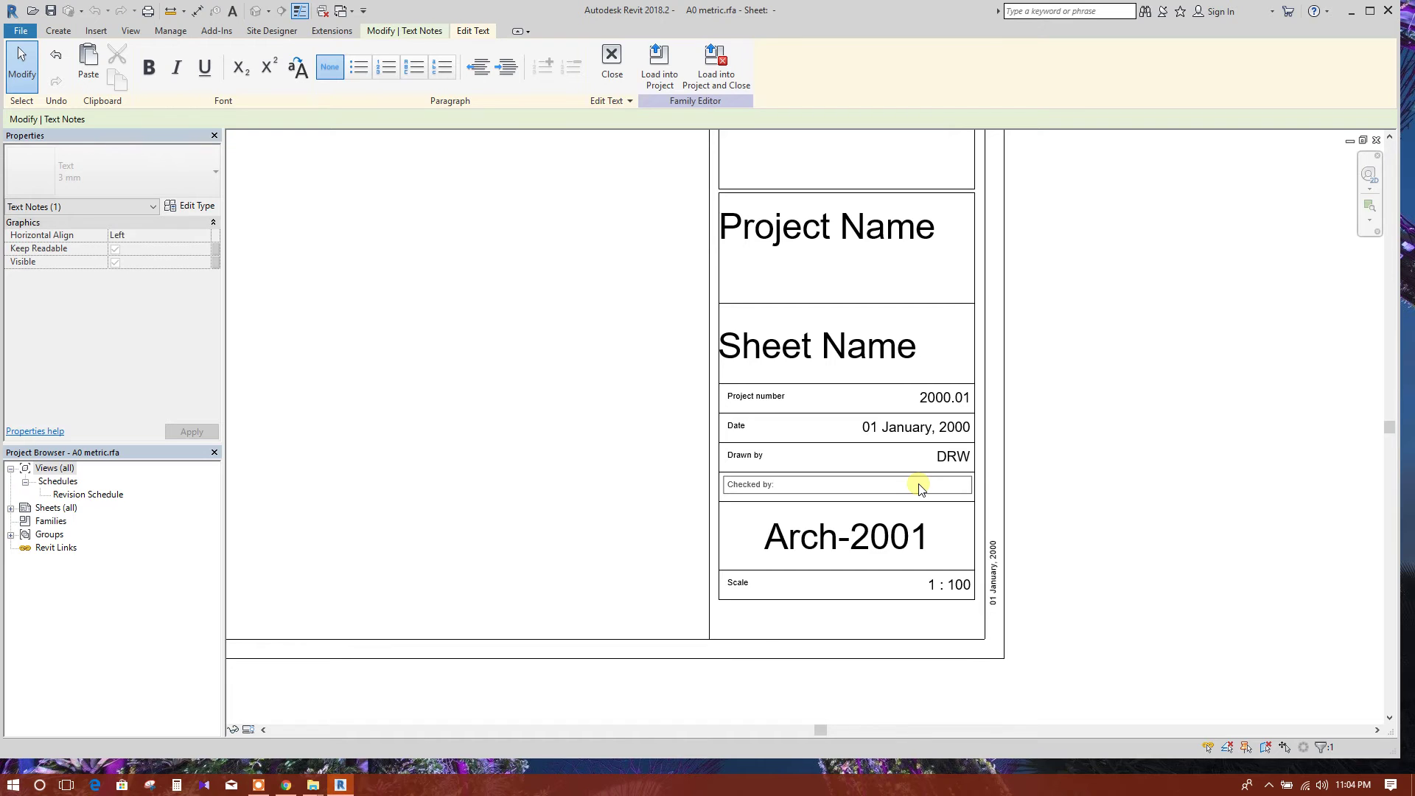
pyautogui.click(1137, 523)
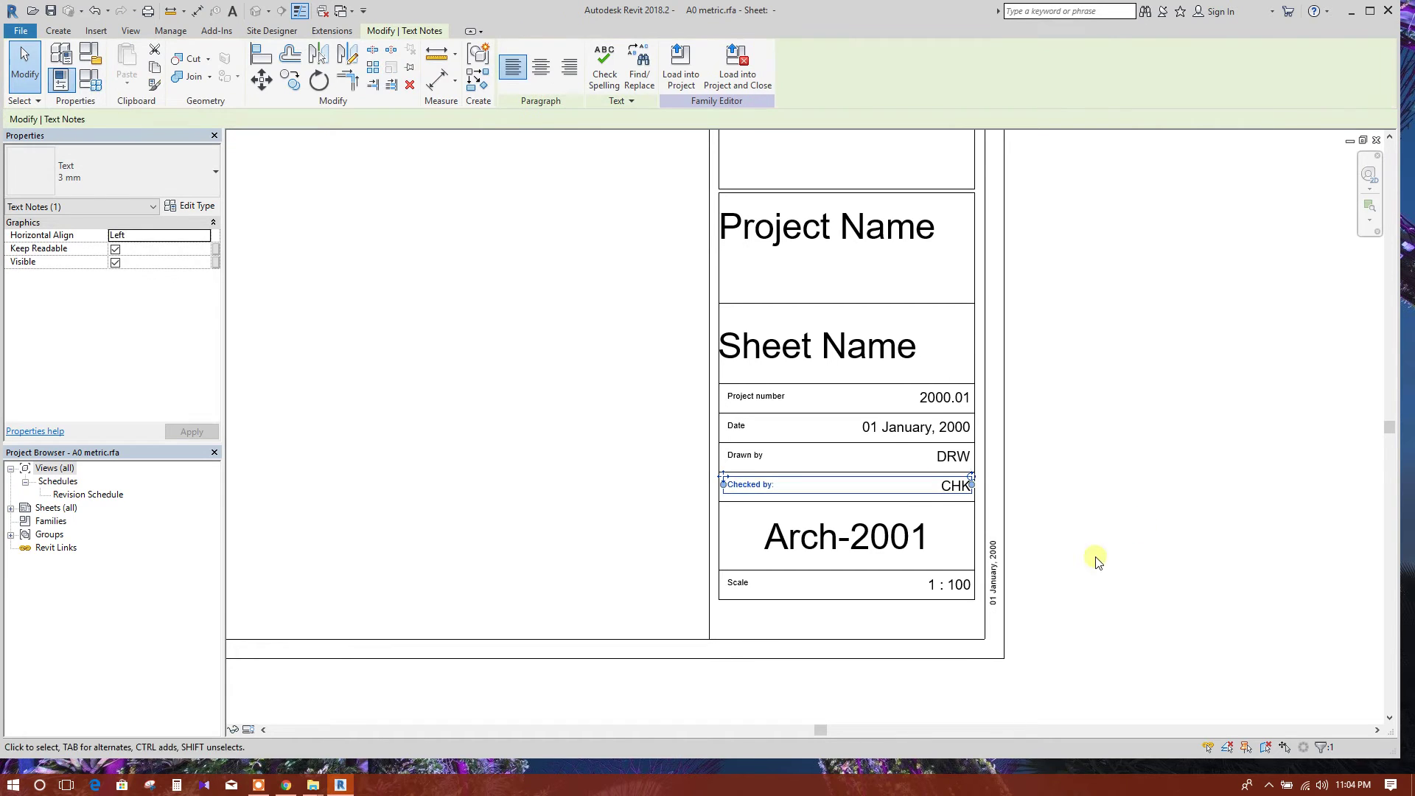
pyautogui.moveTo(1054, 562); pyautogui.dragTo(1048, 521, button='middle')
pyautogui.click(846, 517)
pyautogui.moveTo(1113, 606); pyautogui.dragTo(1114, 551, button='middle')
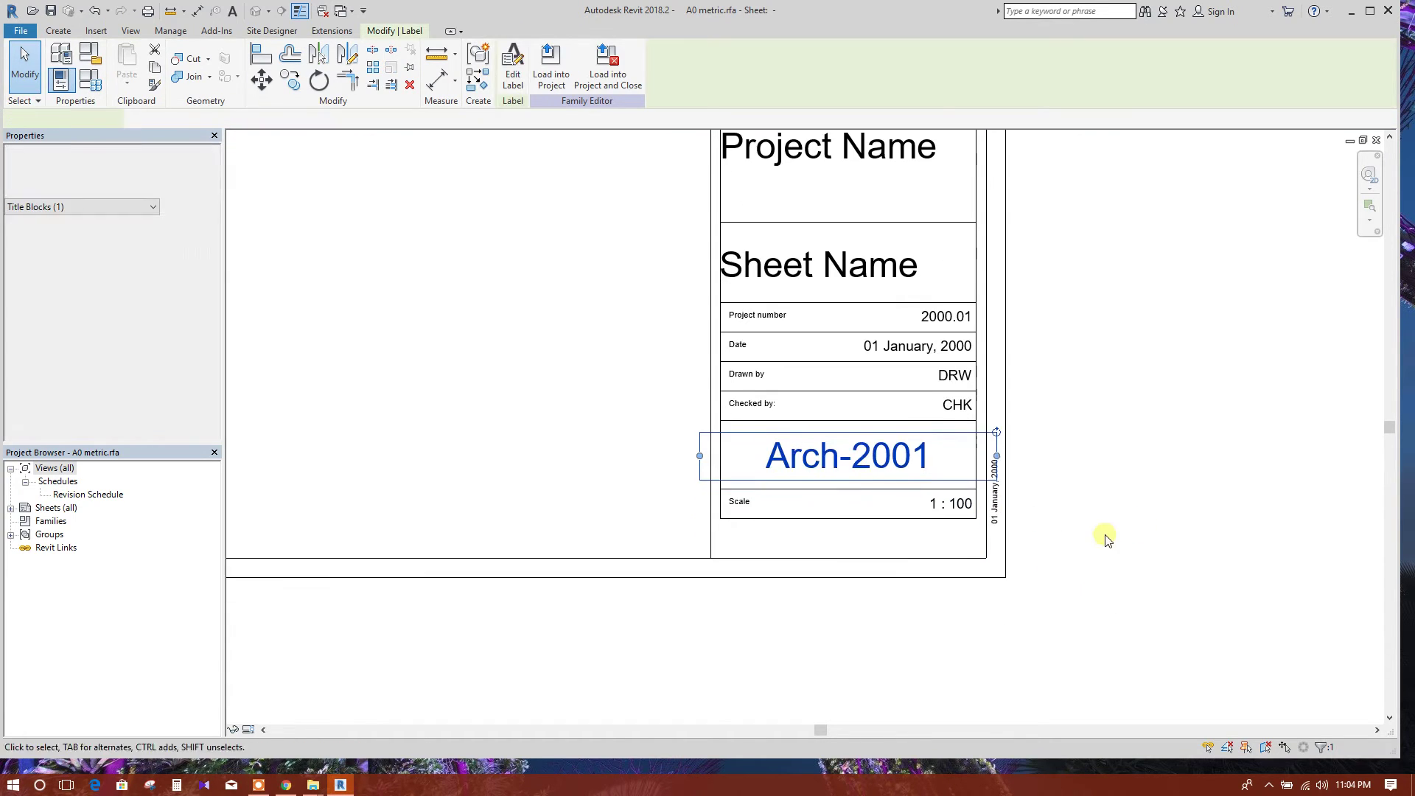
pyautogui.click(918, 507)
pyautogui.click(1042, 587)
pyautogui.scroll(-3, 881, 581)
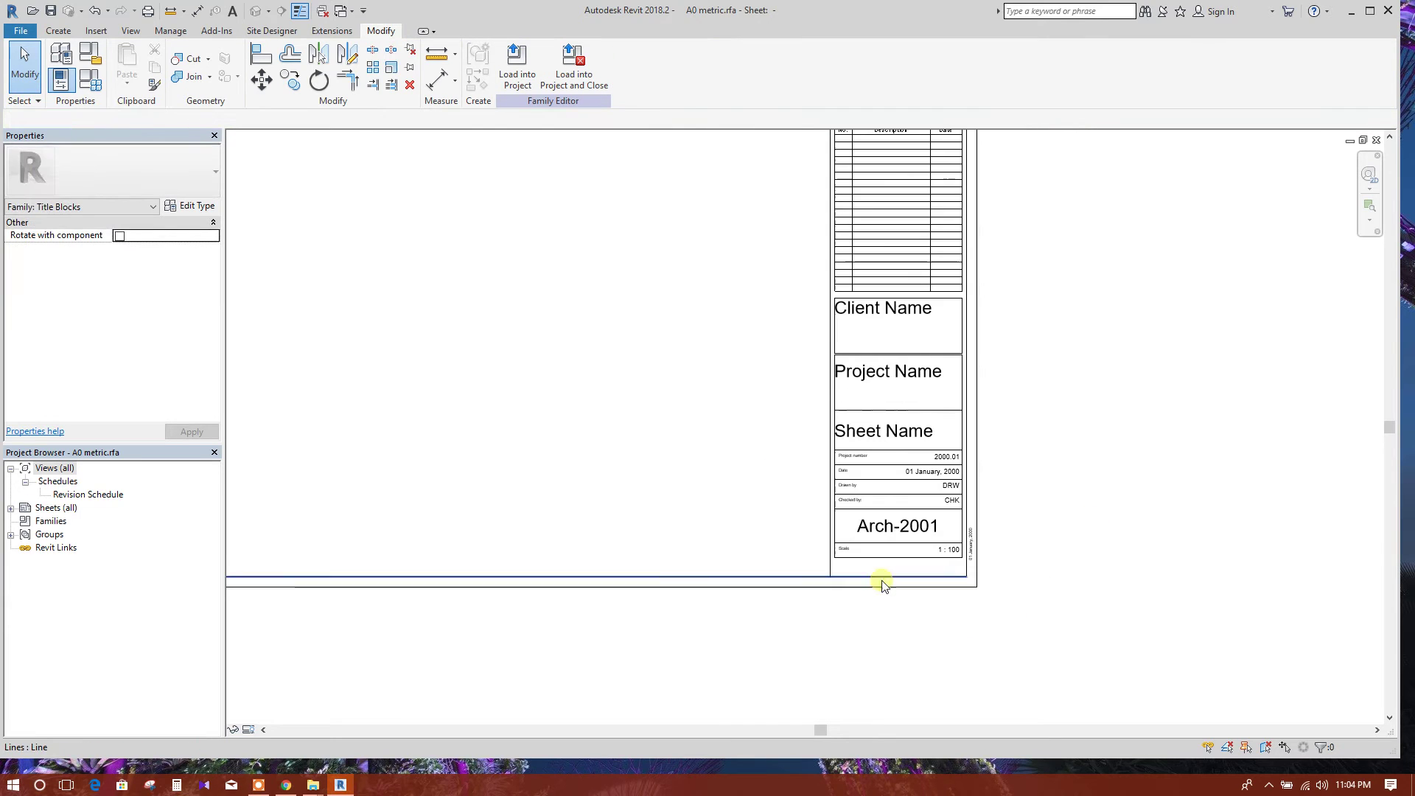
pyautogui.scroll(2, 890, 579)
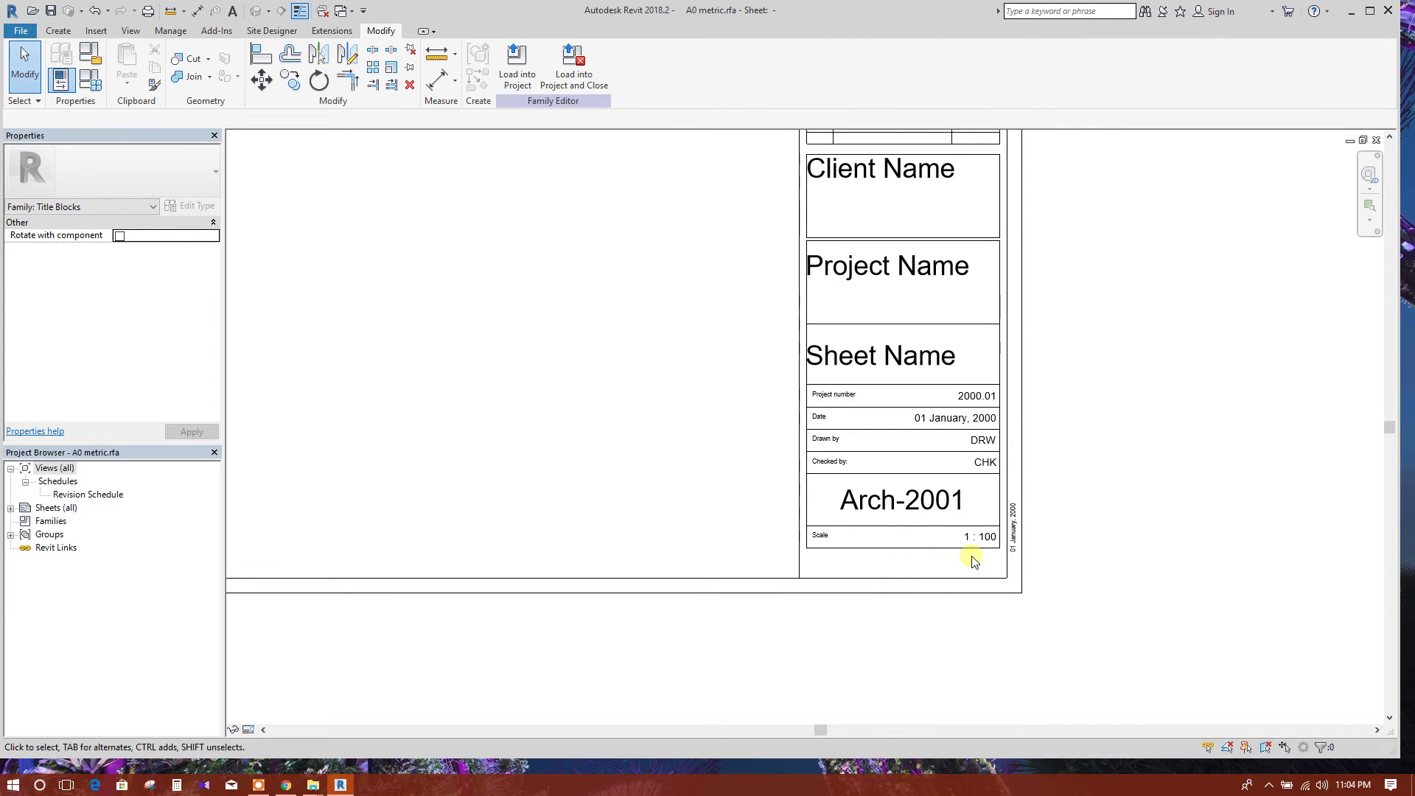
pyautogui.click(929, 528)
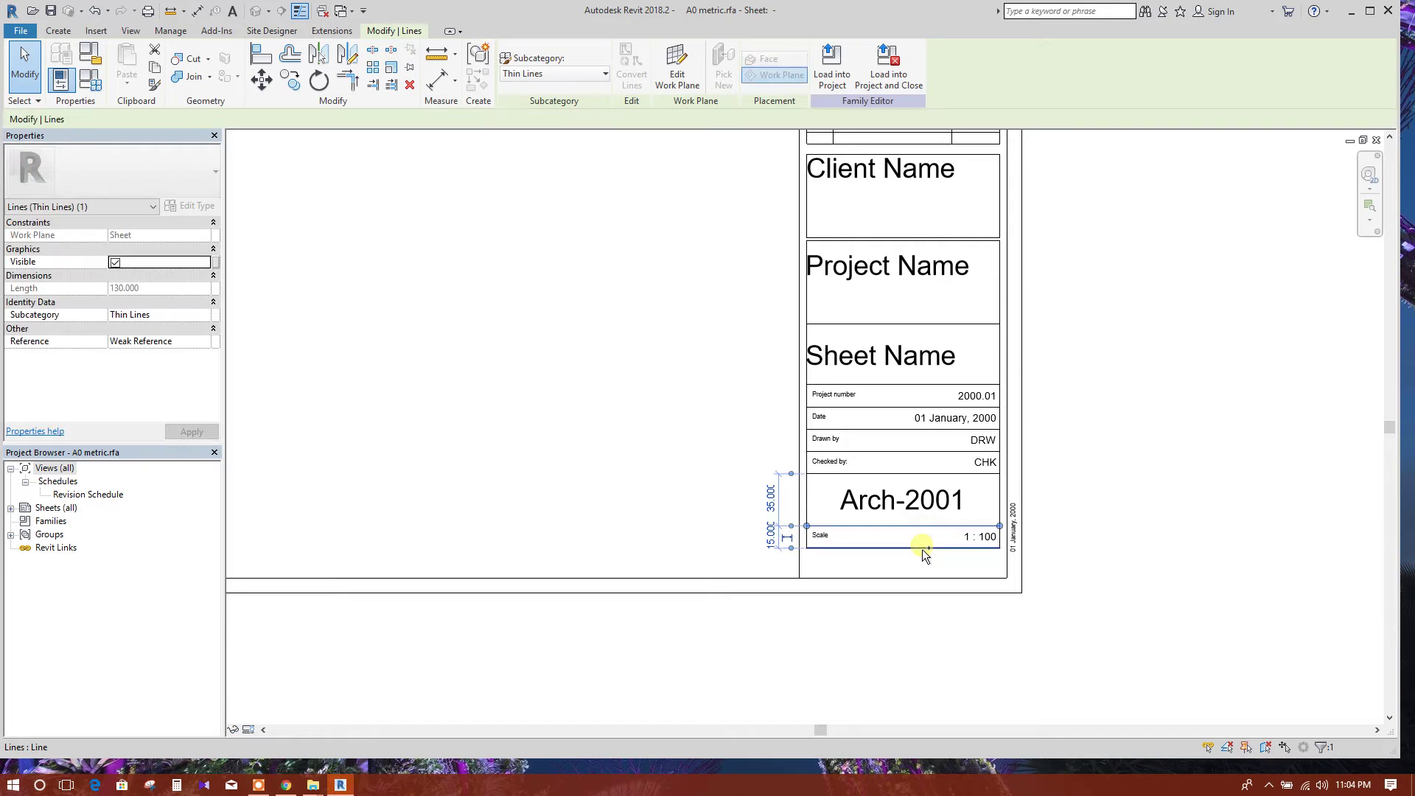
pyautogui.keyDown('ctrl'); pyautogui.click(922, 548); pyautogui.keyUp('ctrl')
pyautogui.click(262, 79)
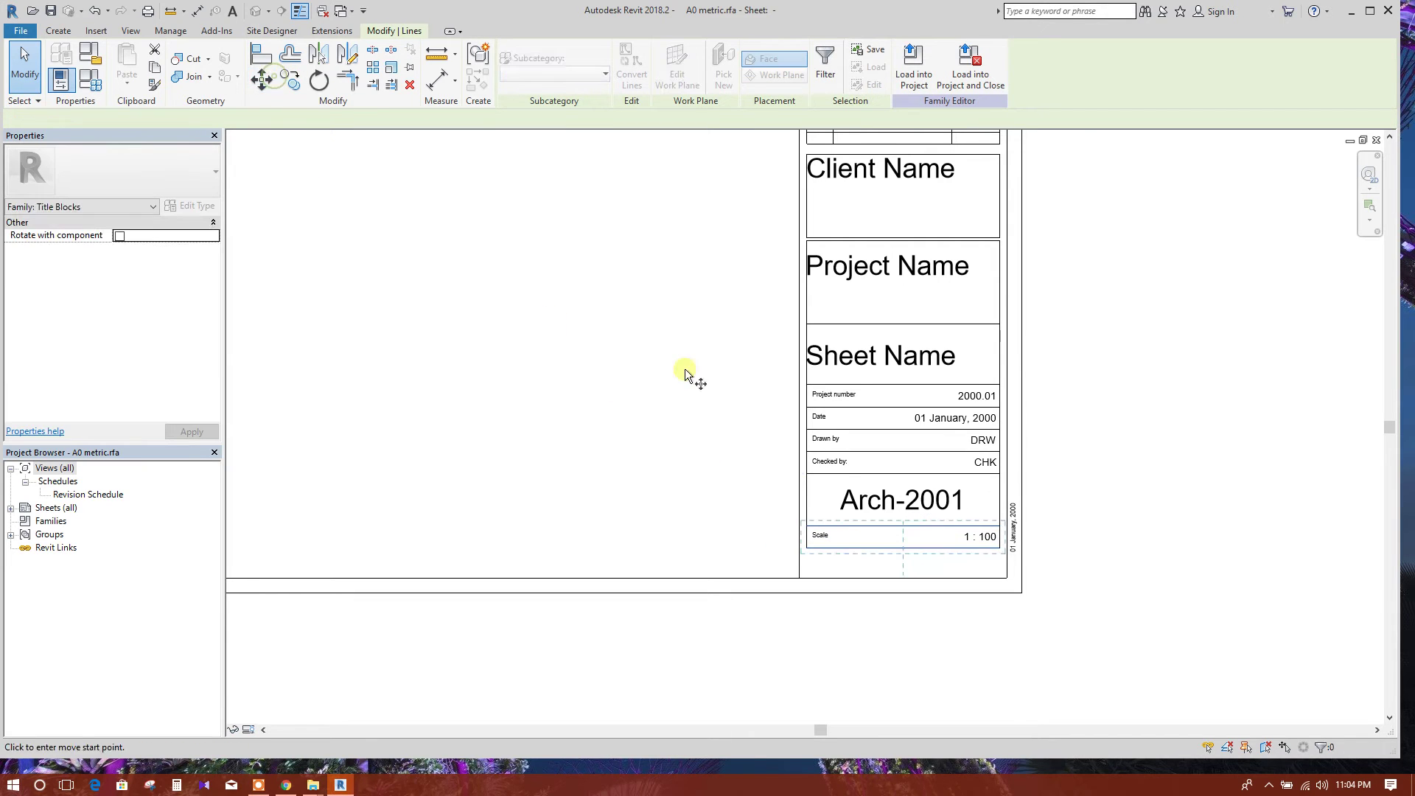
pyautogui.scroll(1, 831, 513)
pyautogui.click(796, 529)
pyautogui.scroll(-1, 798, 529)
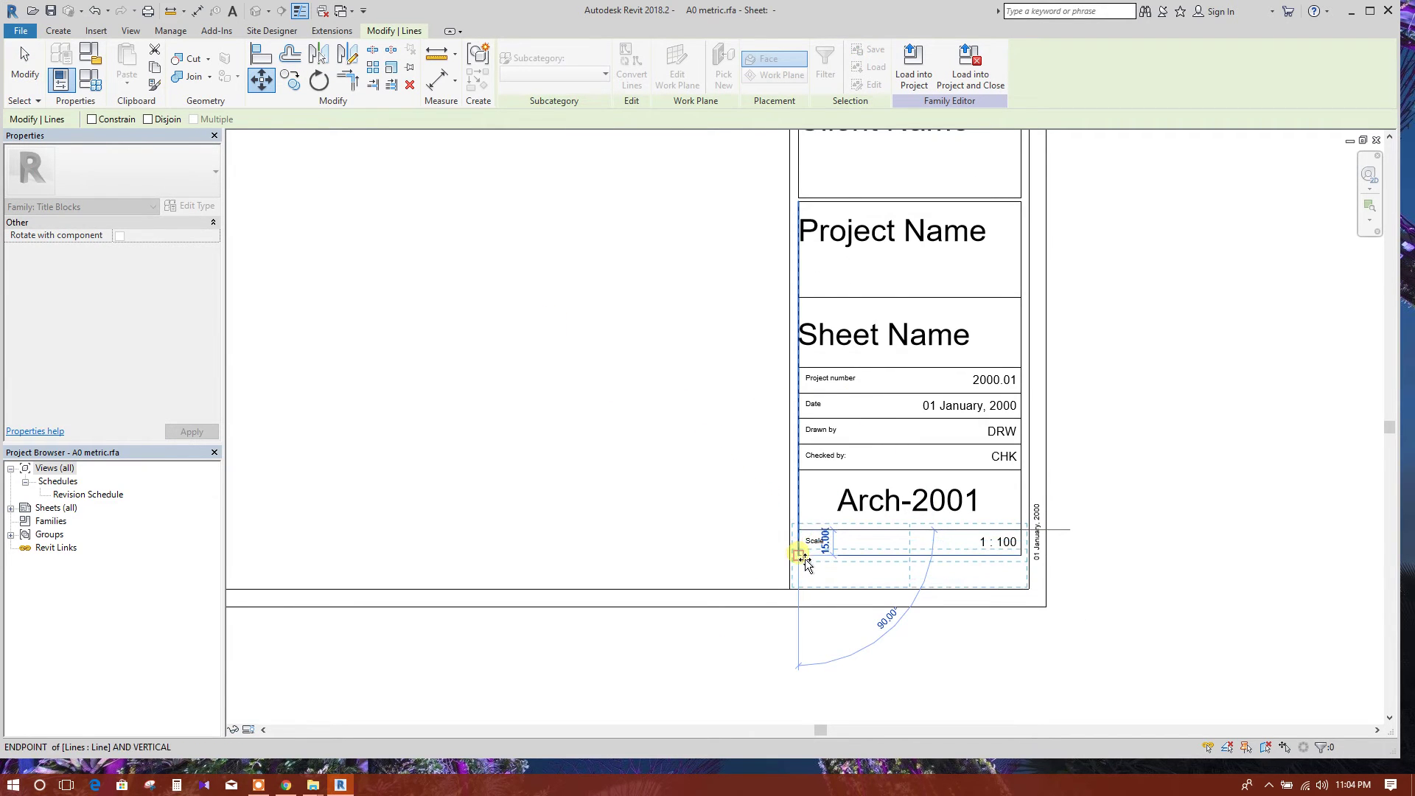
pyautogui.press('Escape')
pyautogui.press('Escape')
pyautogui.scroll(-3, 884, 626)
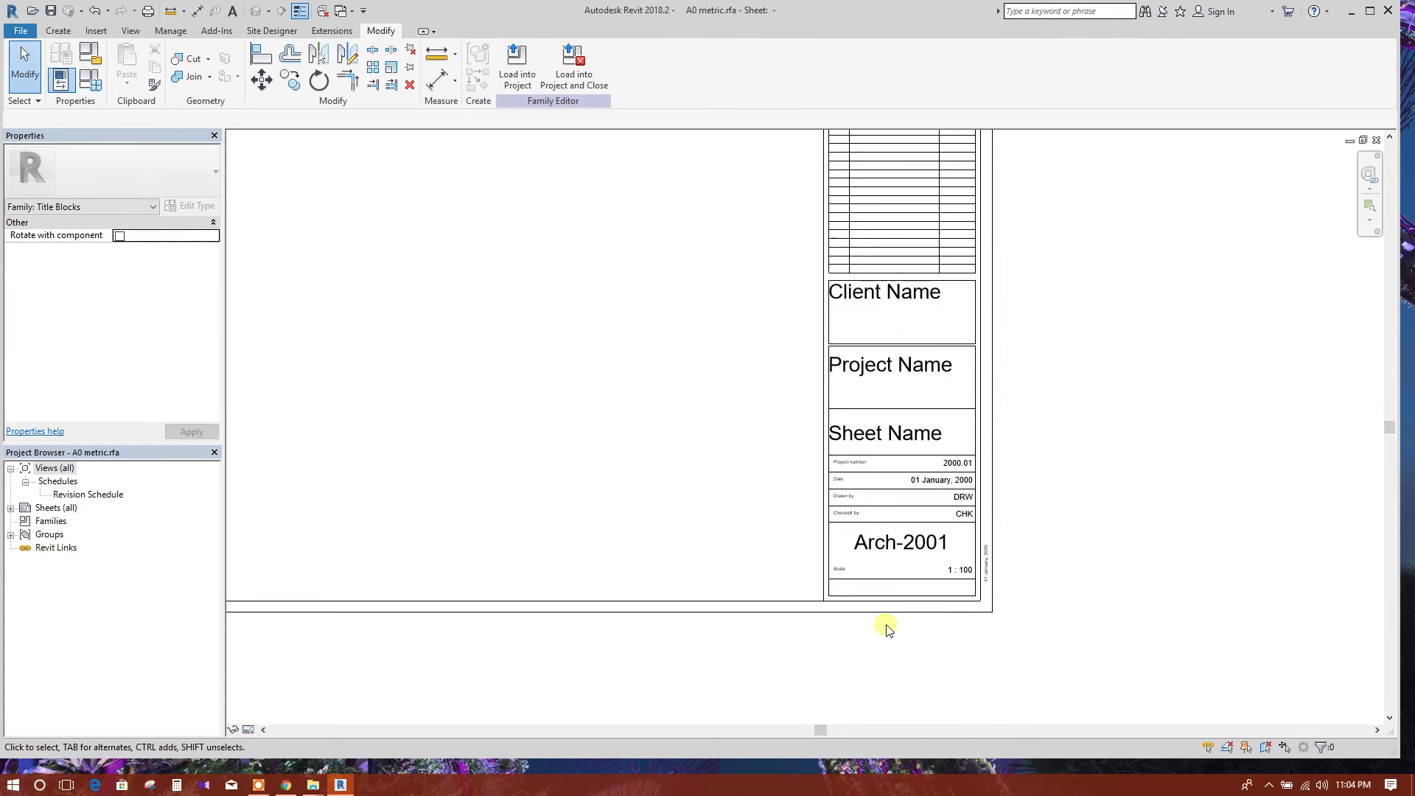
pyautogui.scroll(3, 888, 628)
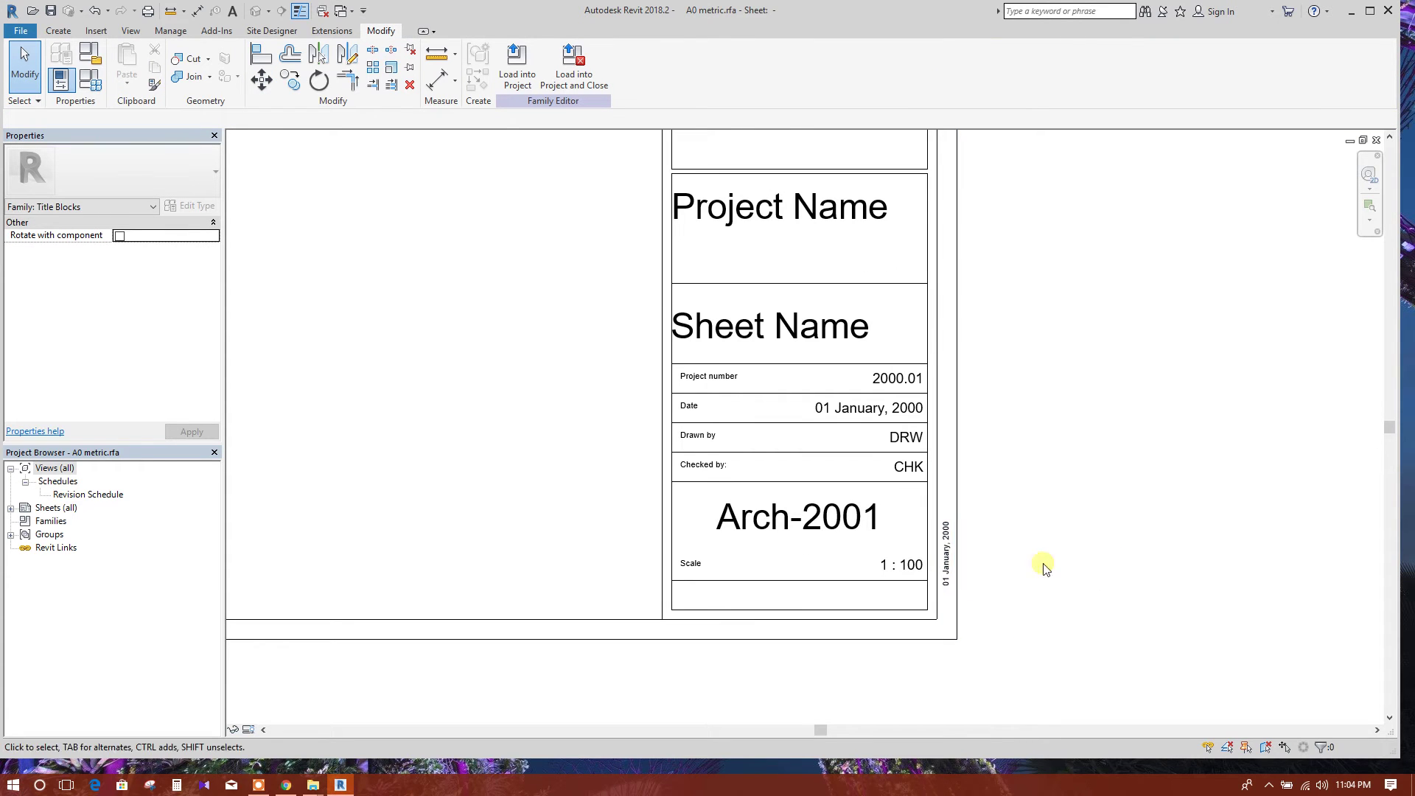
pyautogui.click(1100, 545)
pyautogui.scroll(-2, 950, 506)
pyautogui.scroll(3, 921, 575)
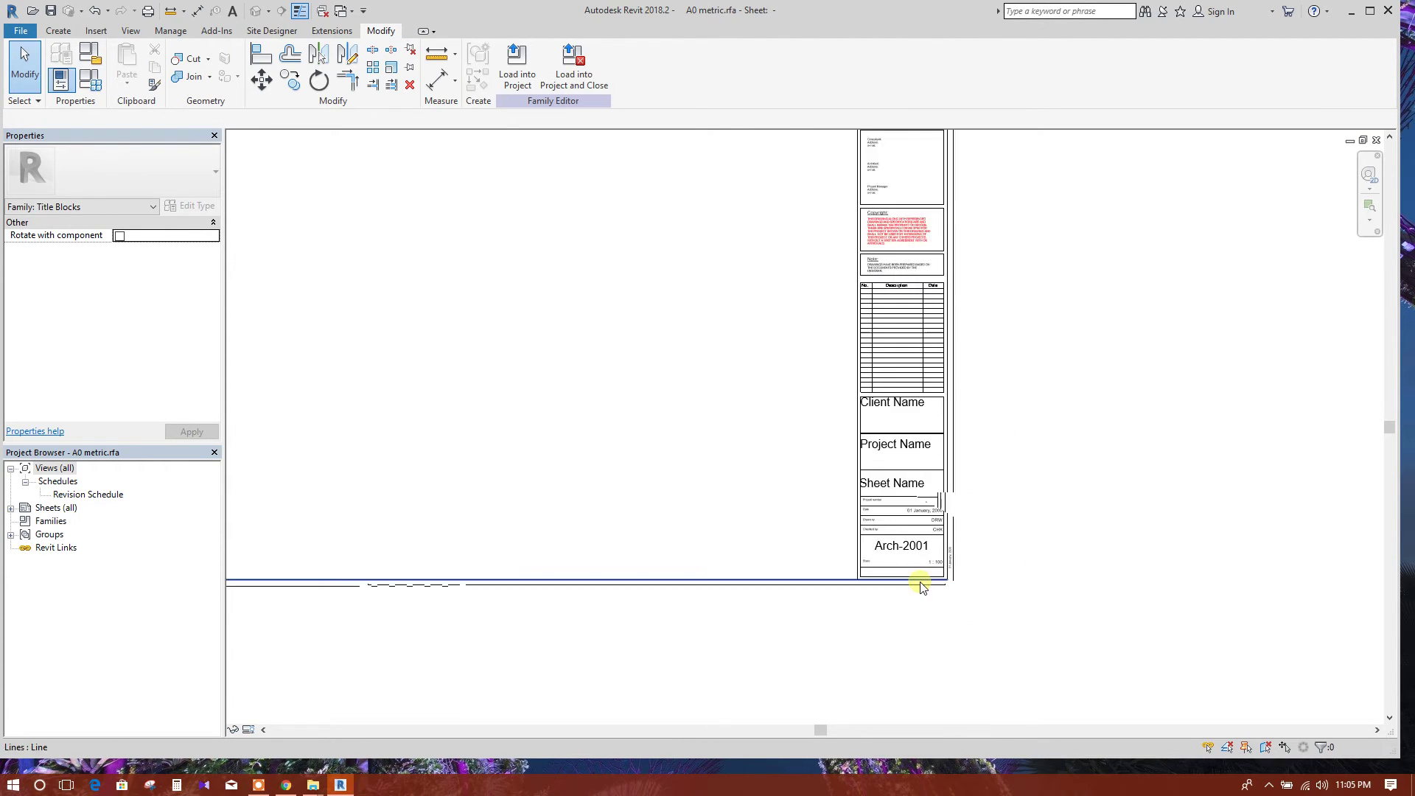
pyautogui.scroll(-4, 946, 582)
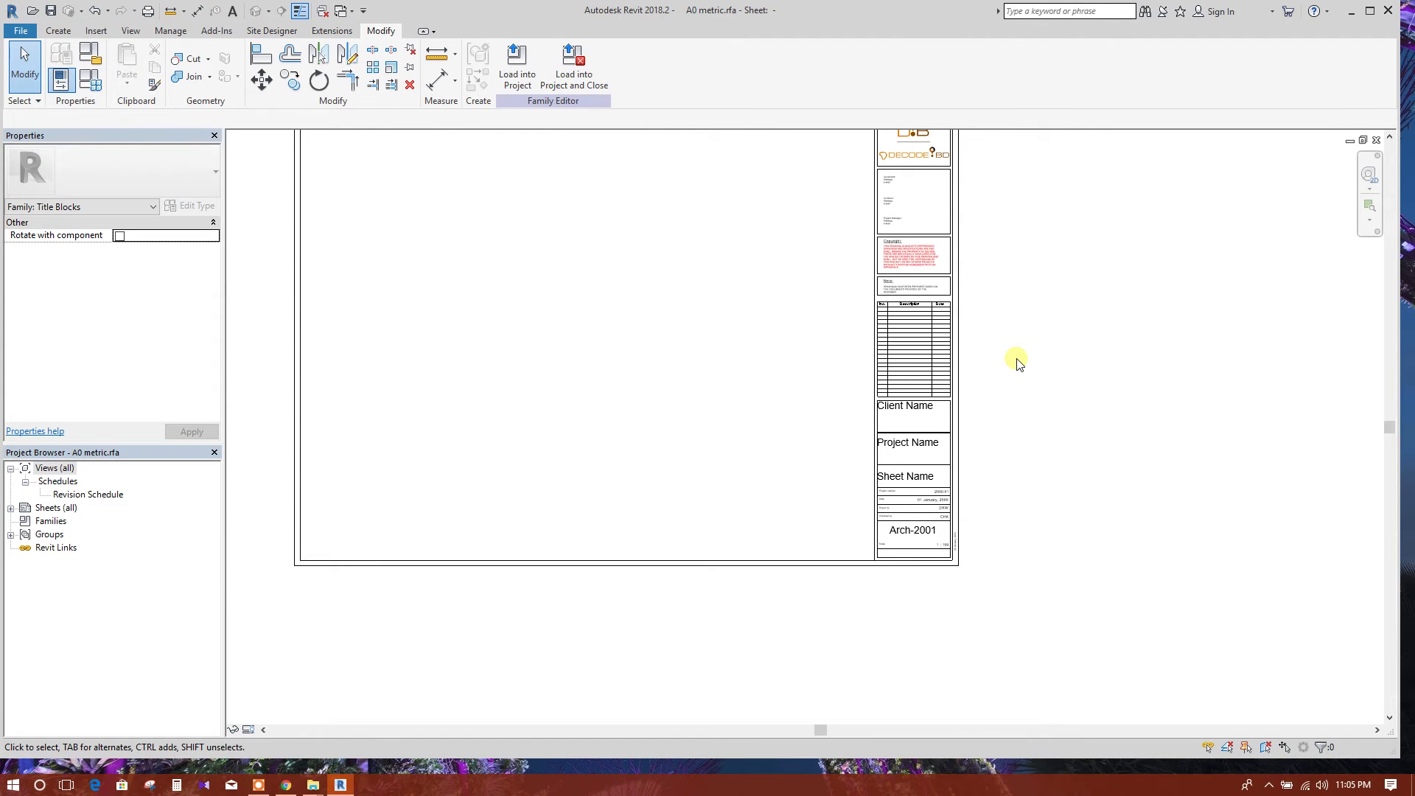
pyautogui.moveTo(1048, 317); pyautogui.dragTo(1037, 373, button='middle')
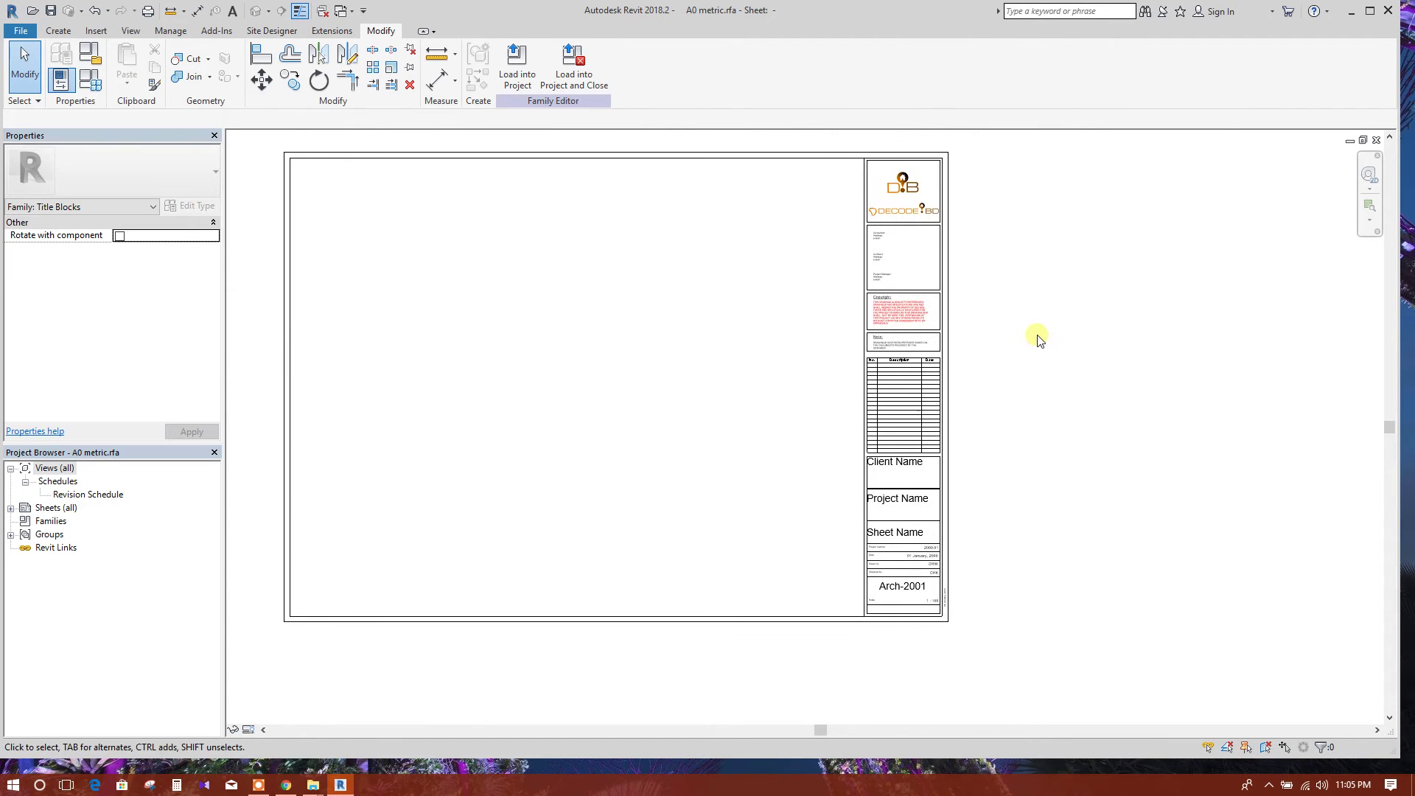
# - Load the edited title block into the project, overwriting the existing A0 metric version
pyautogui.click(517, 68)
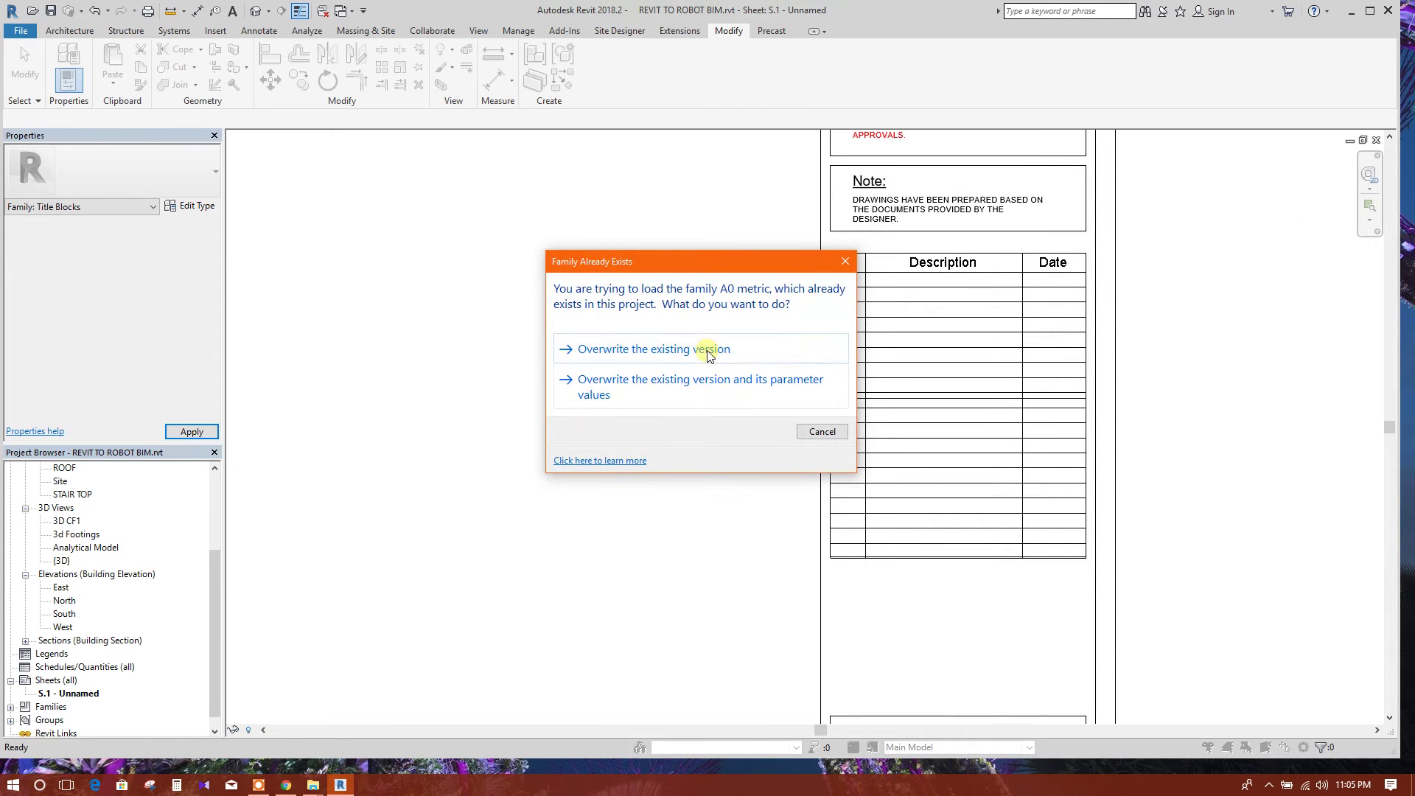
pyautogui.click(709, 355)
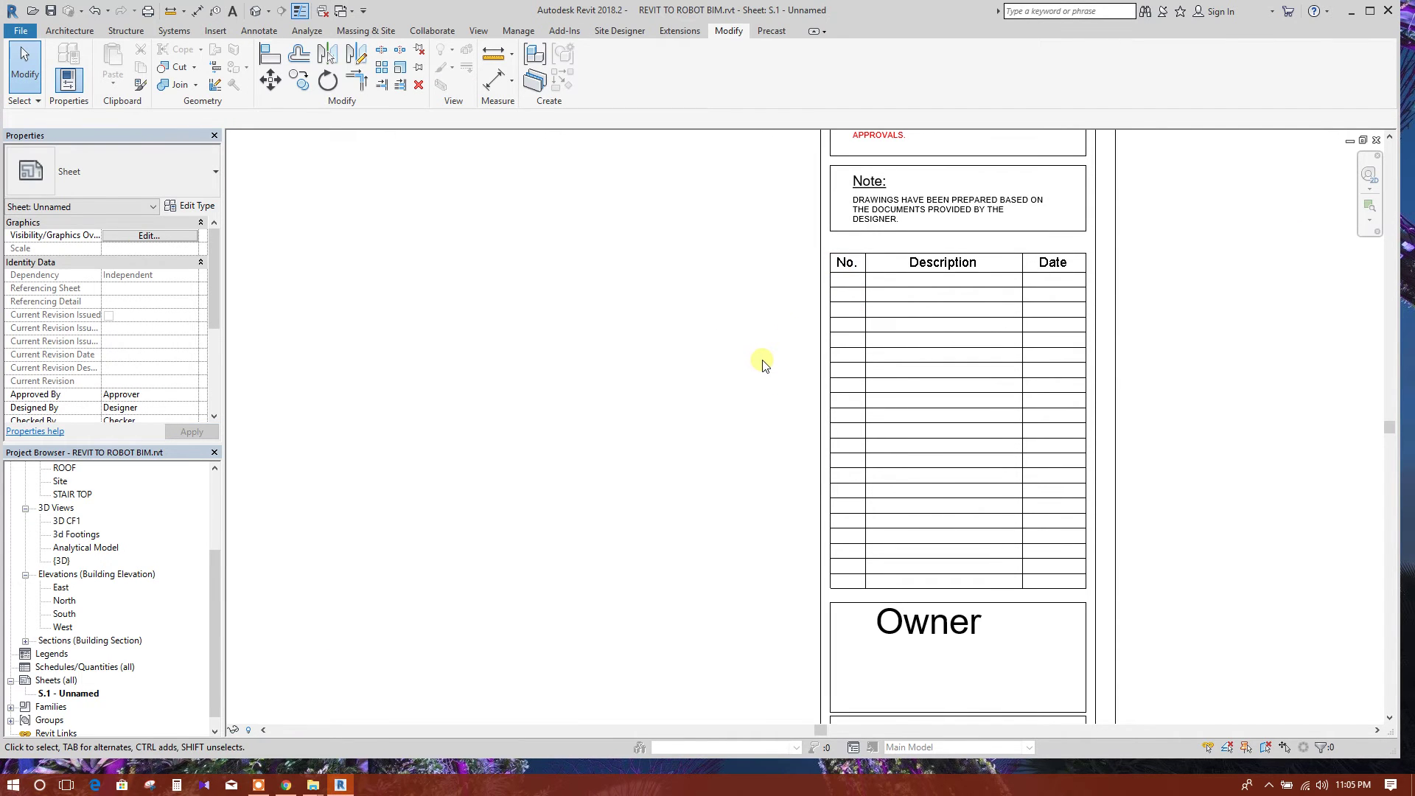
pyautogui.scroll(-5, 762, 365)
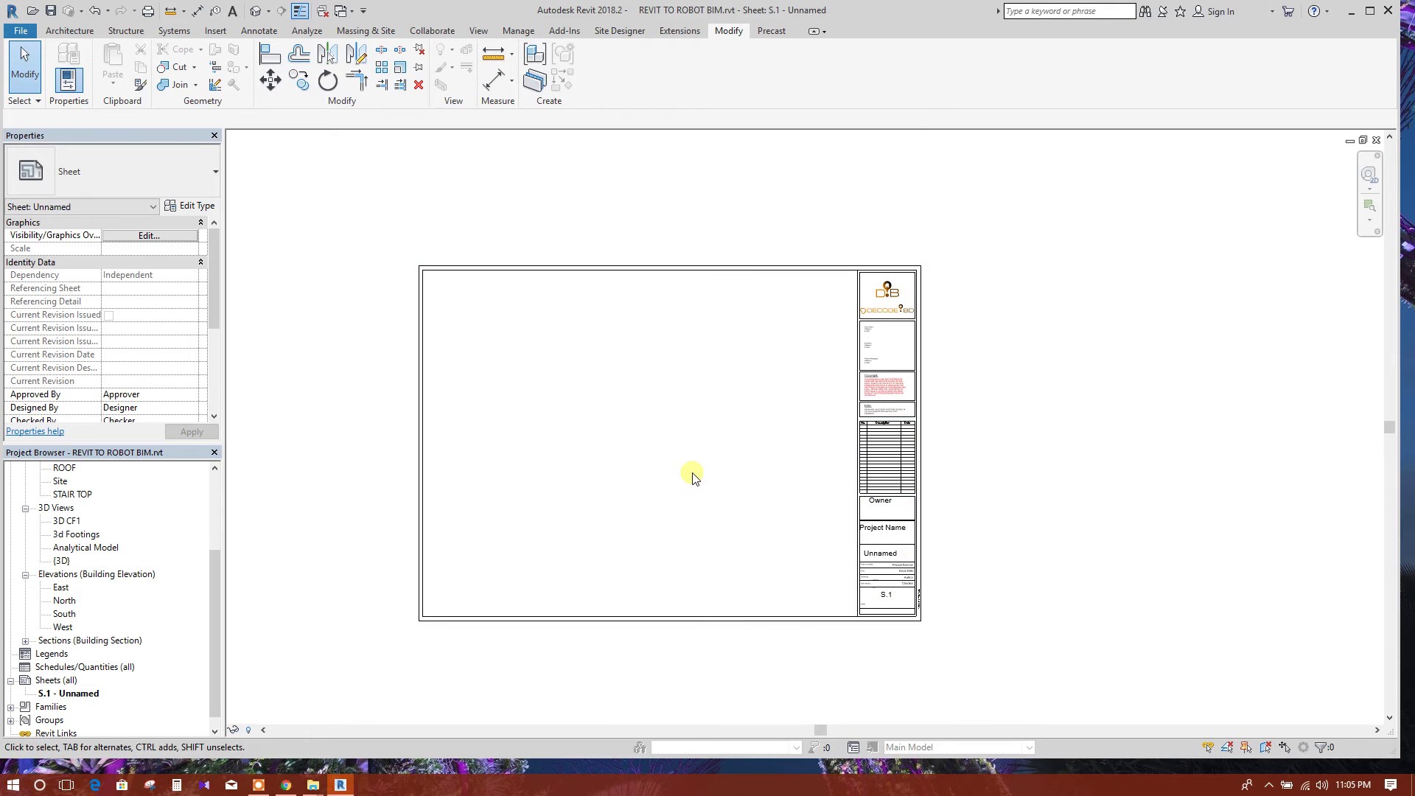
pyautogui.moveTo(692, 473); pyautogui.dragTo(653, 431, button='middle')
pyautogui.click(21, 31)
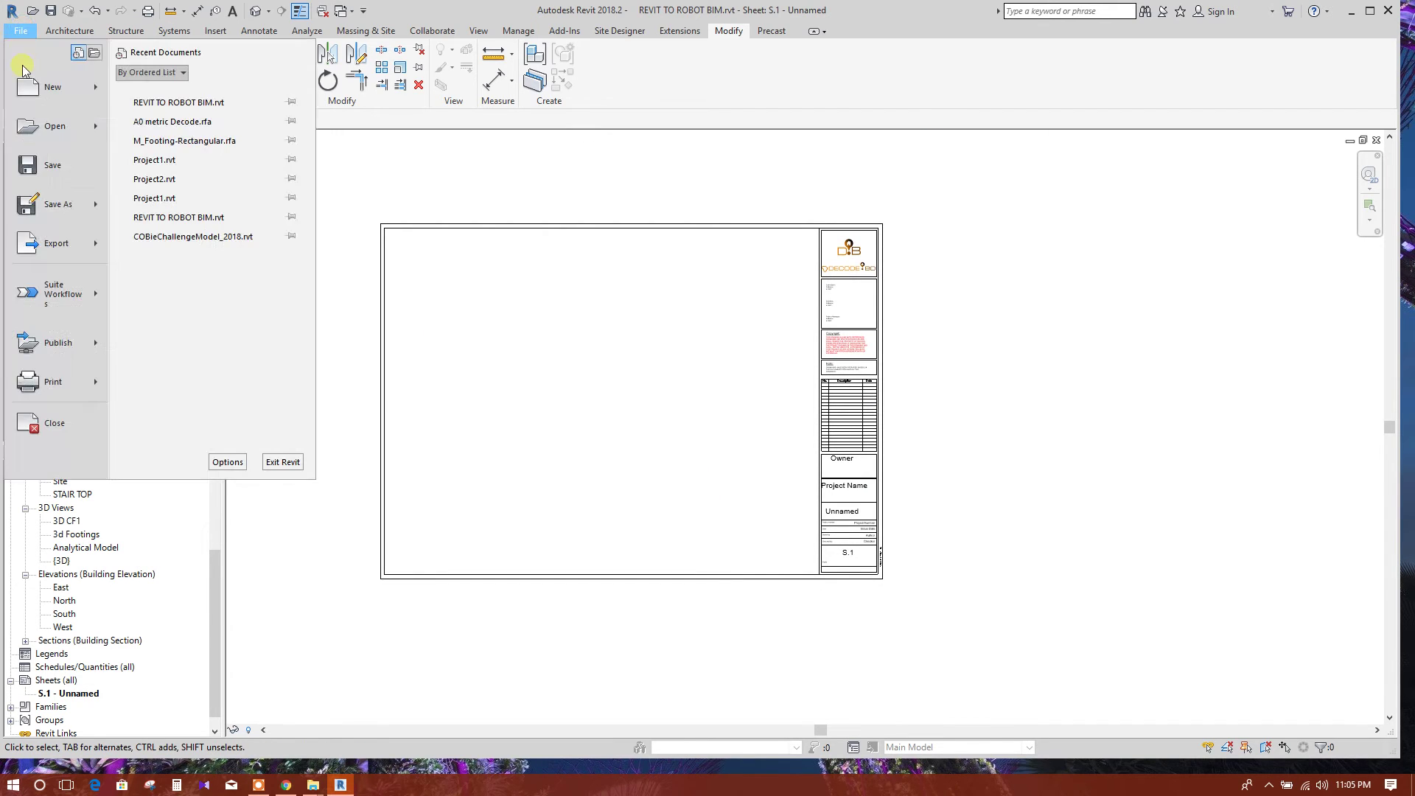
# - Save the title block family as A0 metric Decode.rfa, replacing the existing file
pyautogui.click(673, 162)
pyautogui.doubleClick(890, 426)
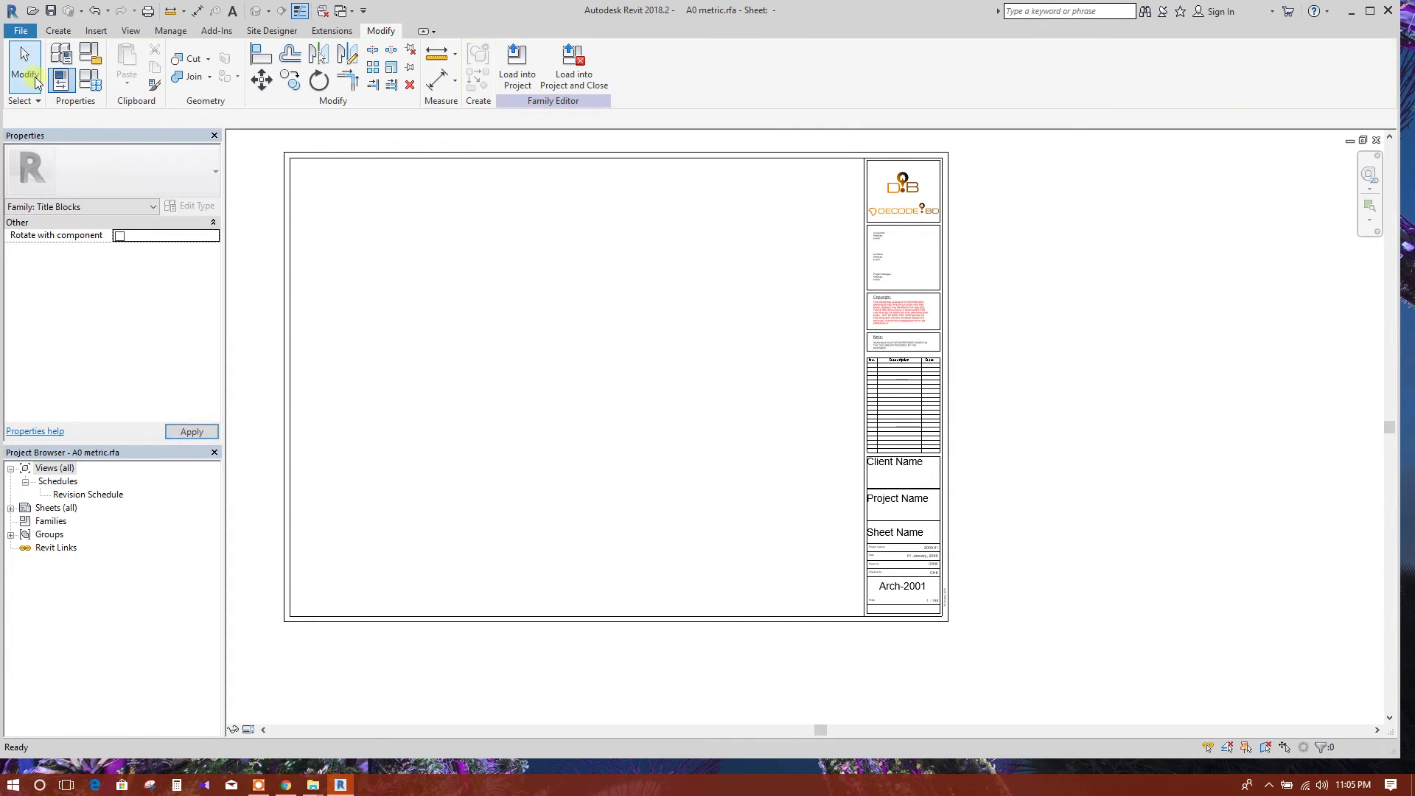
pyautogui.click(20, 31)
pyautogui.moveTo(65, 204)
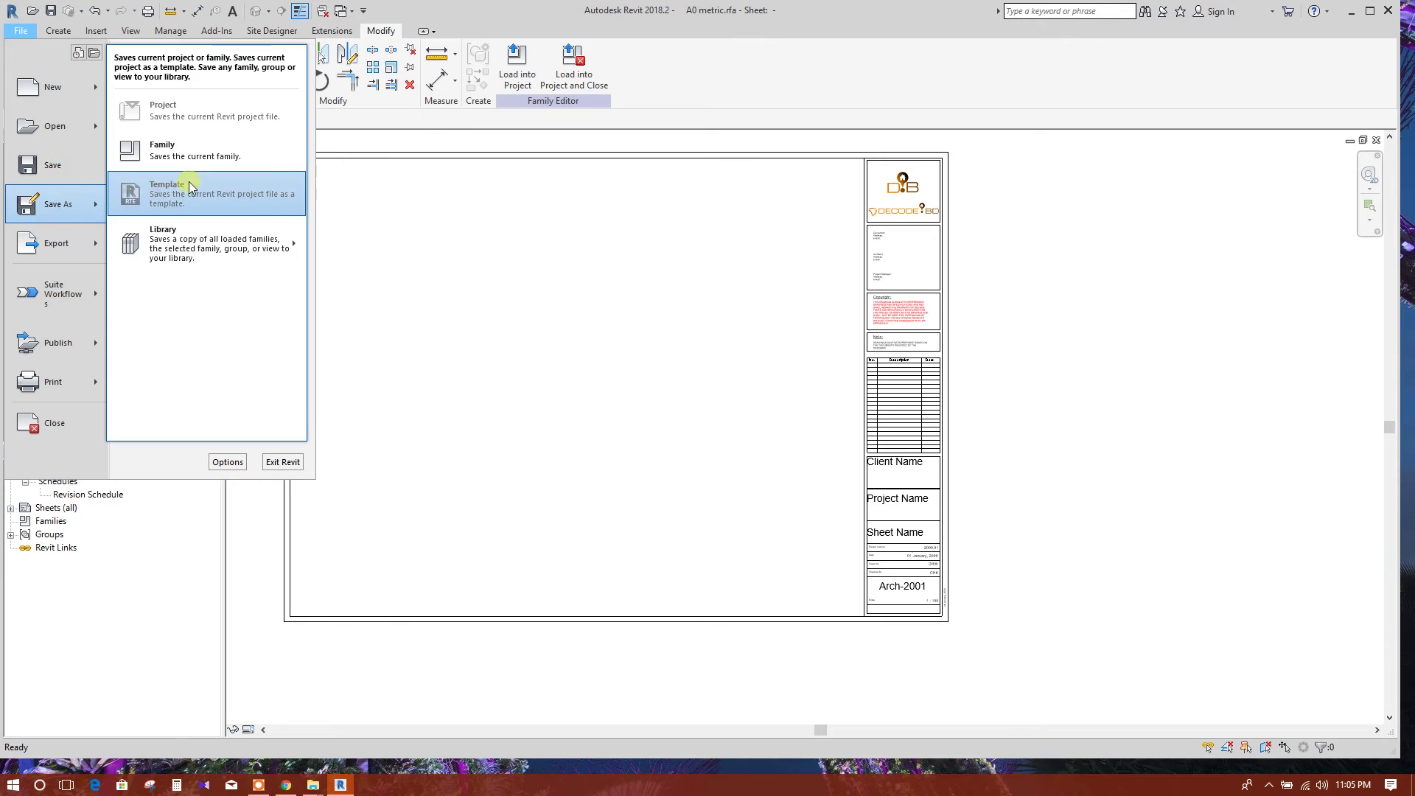
pyautogui.click(196, 156)
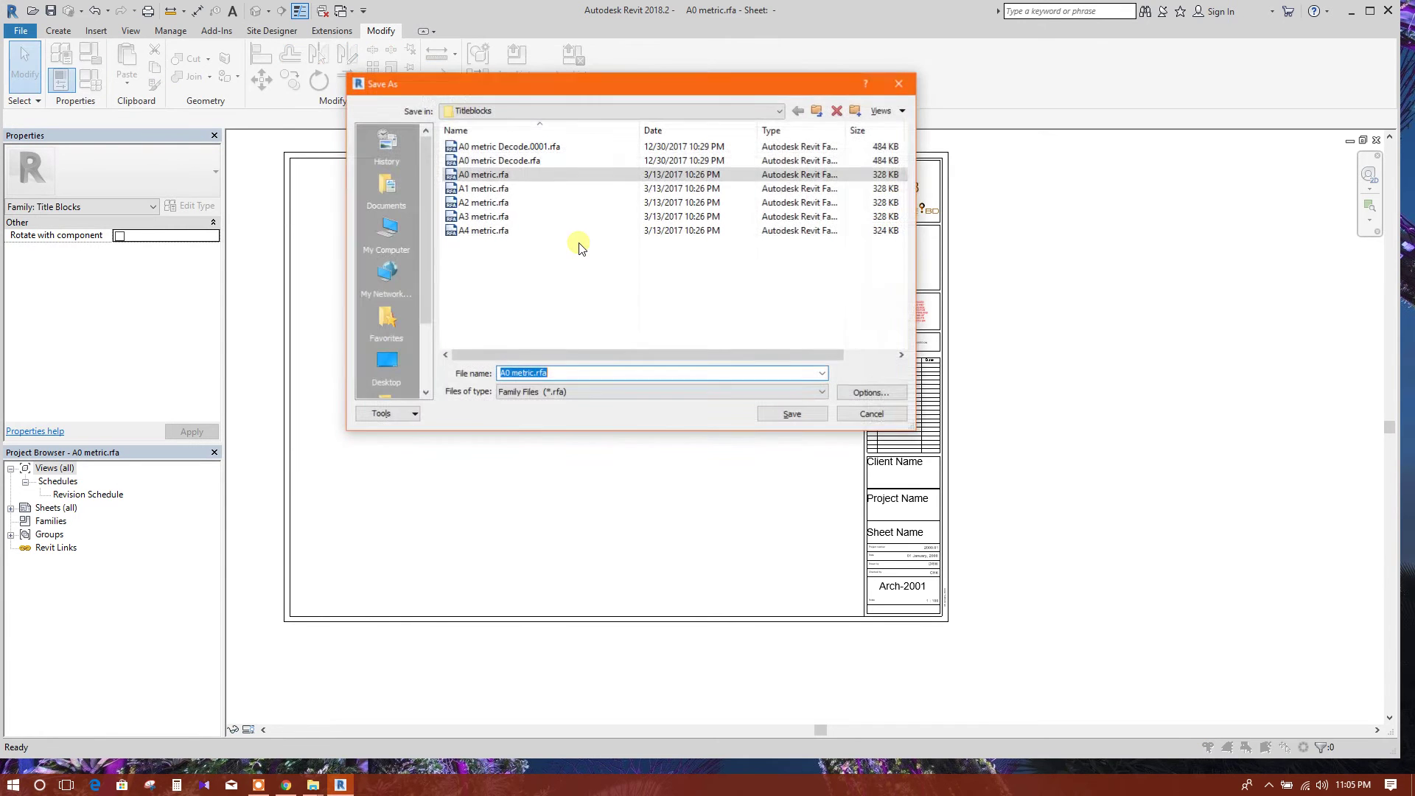
pyautogui.click(544, 147)
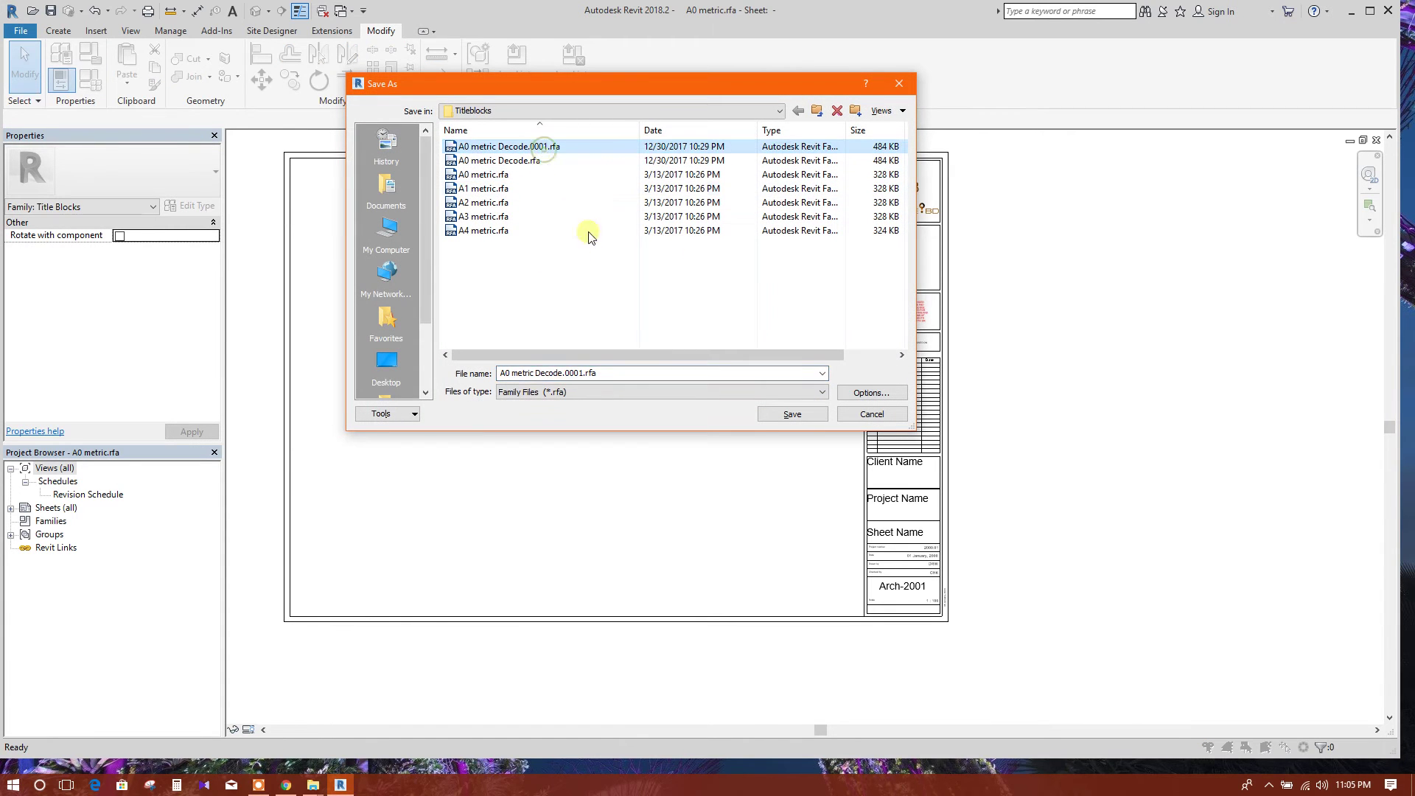
pyautogui.click(538, 159)
pyautogui.click(803, 414)
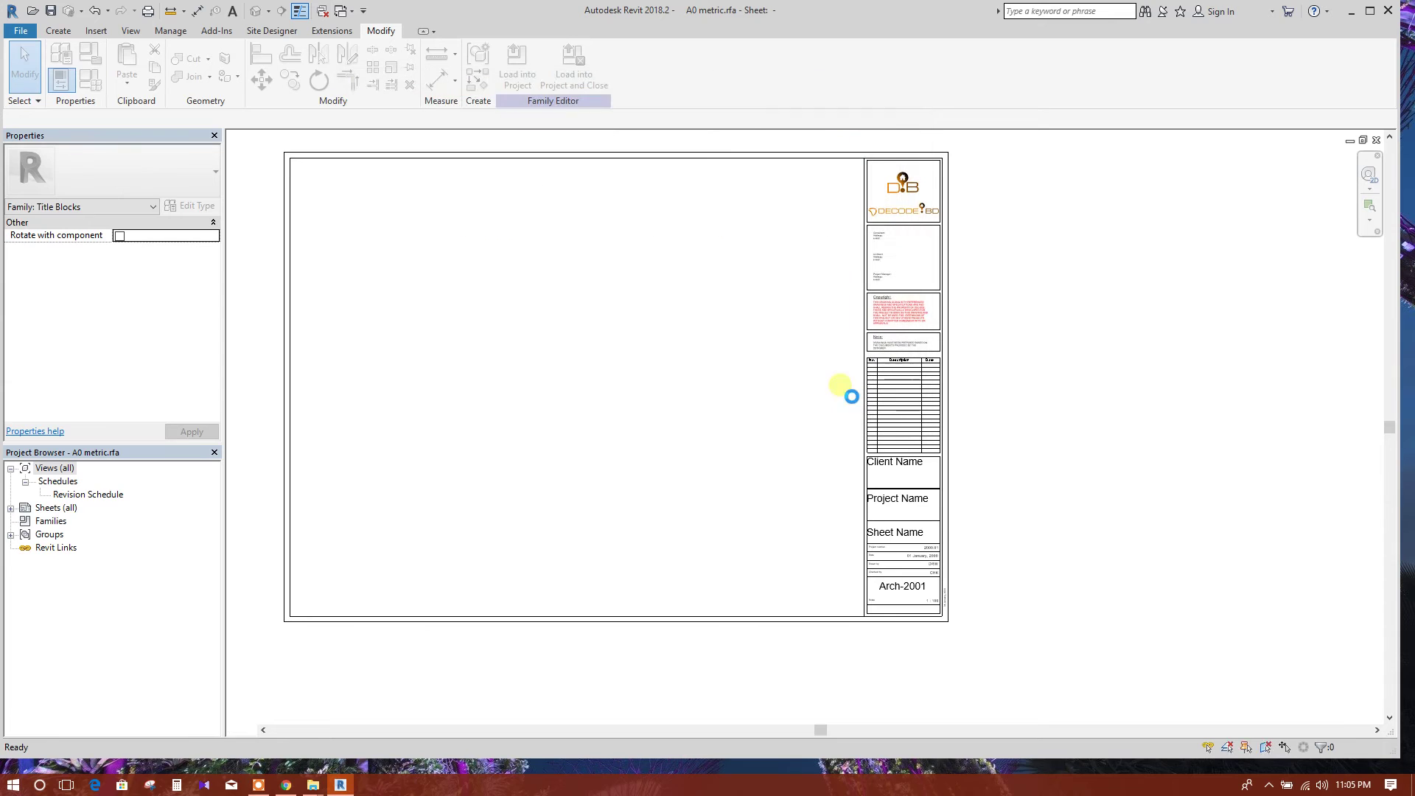
pyautogui.click(681, 403)
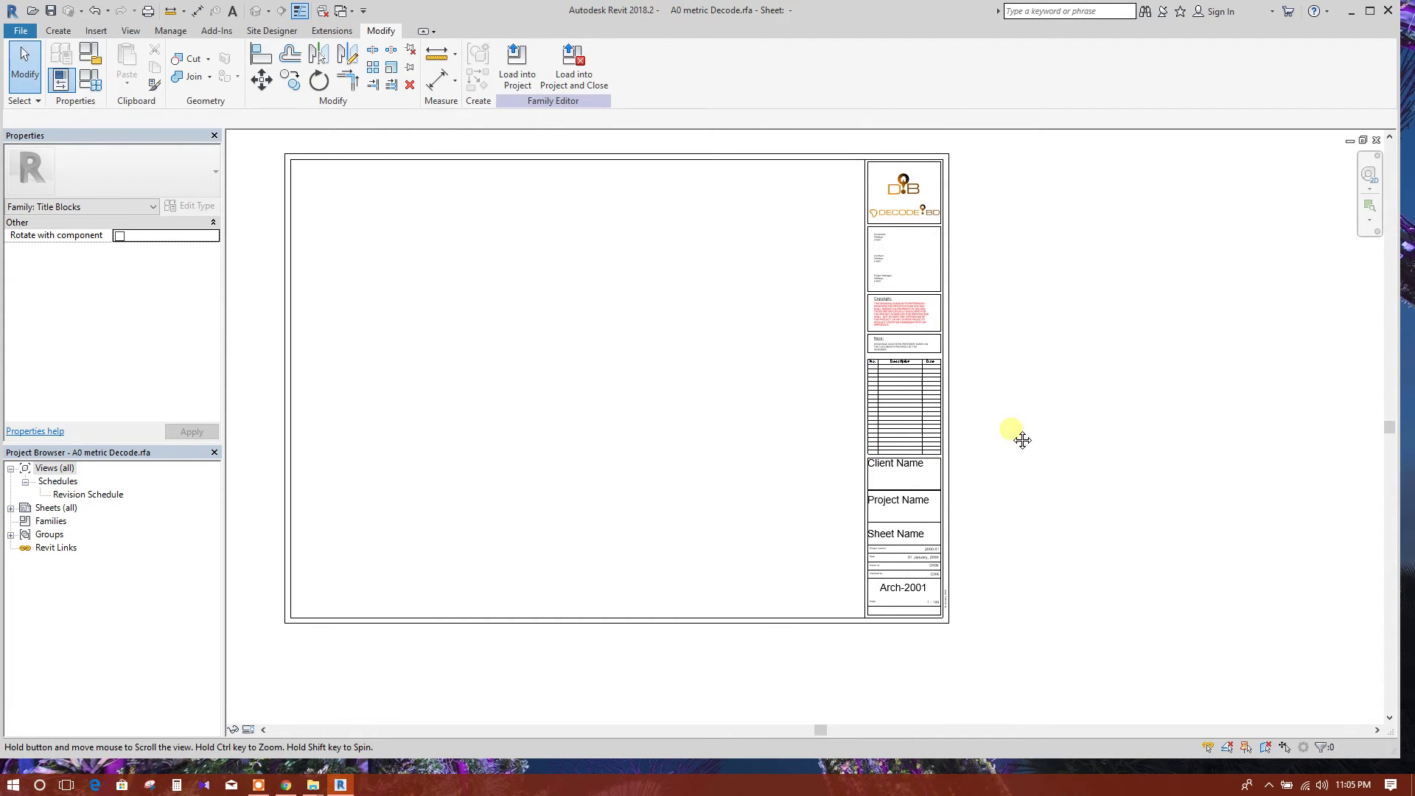
pyautogui.click(518, 67)
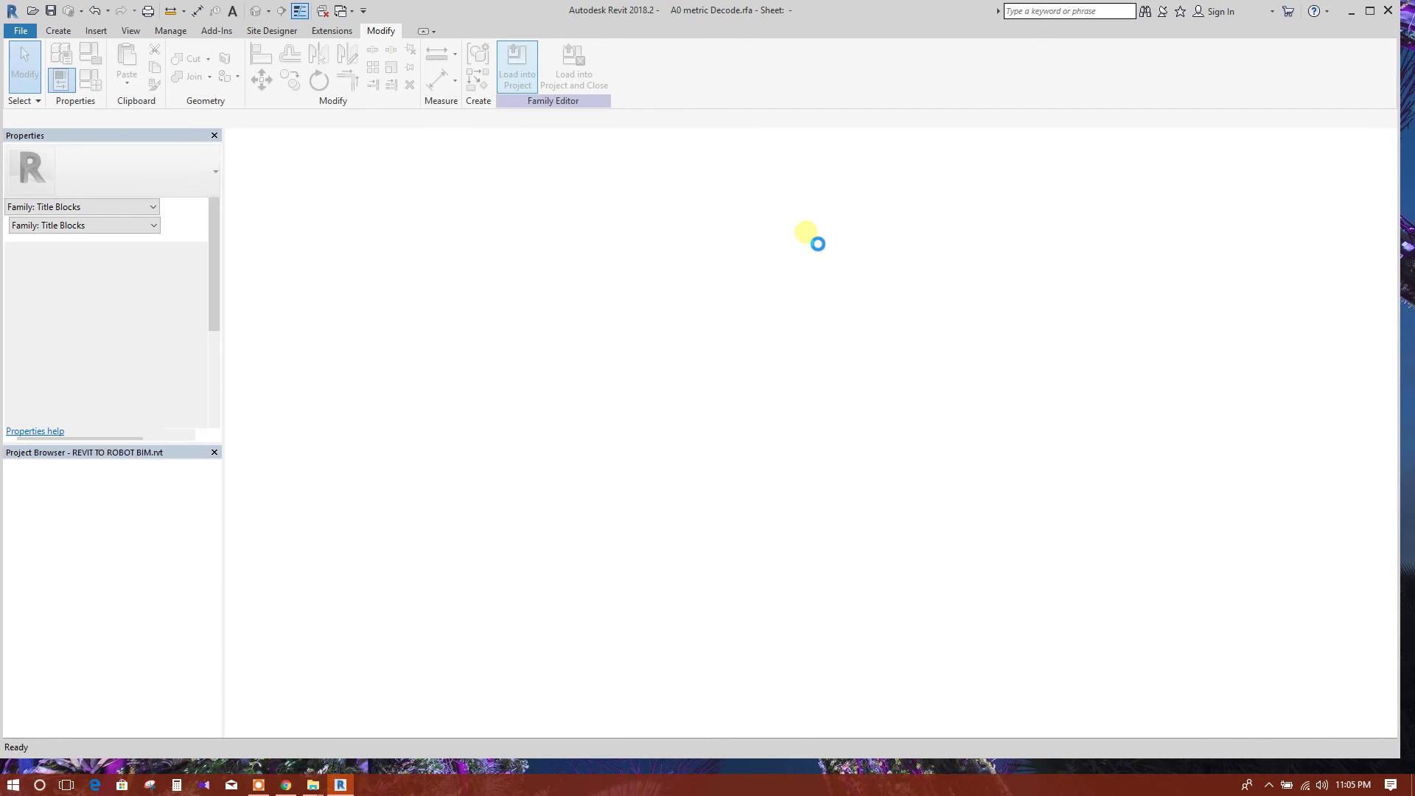
# - Overwrite the project's existing title block with the Decode version
pyautogui.click(725, 352)
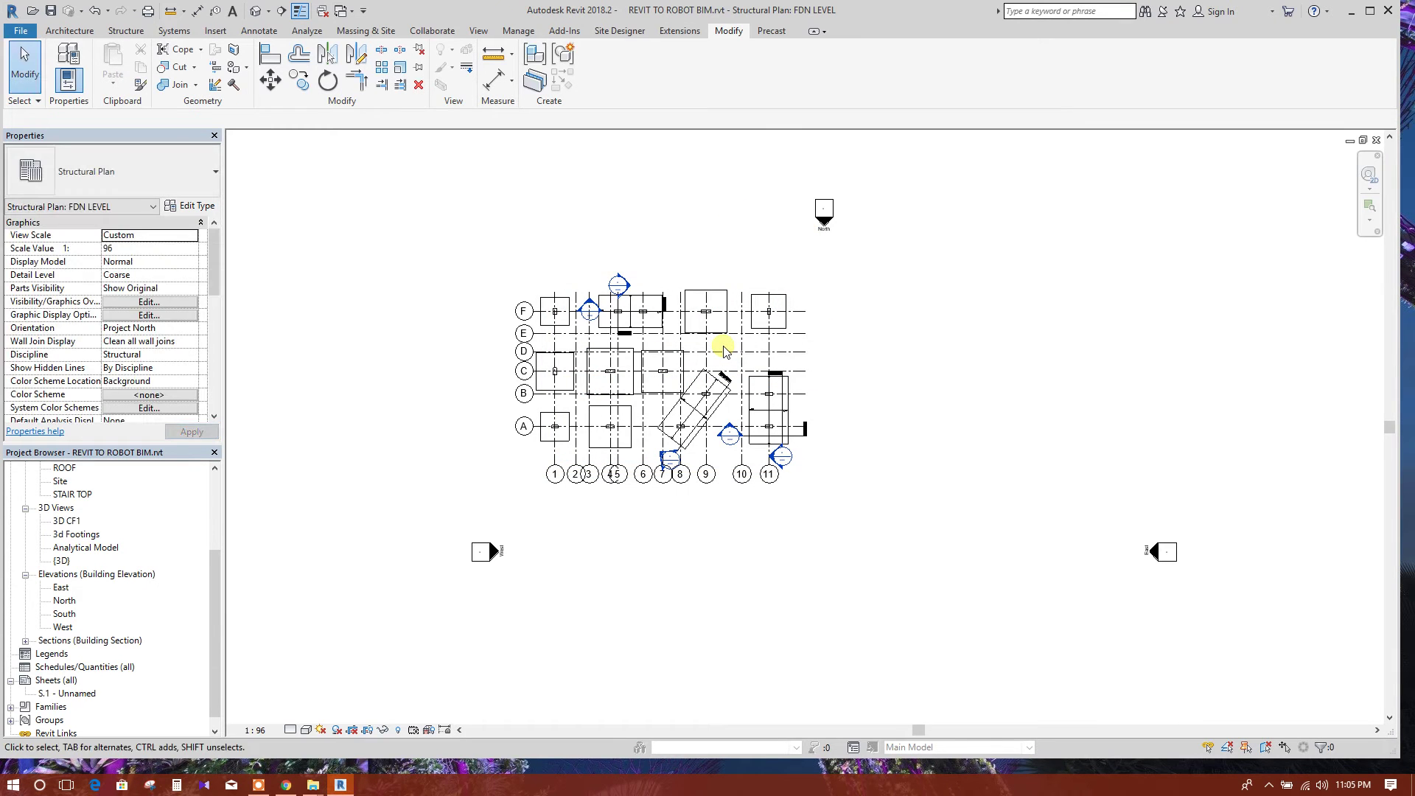
pyautogui.scroll(-1, 897, 457)
pyautogui.moveTo(934, 456); pyautogui.dragTo(872, 430, button='middle')
pyautogui.scroll(1, 900, 462)
pyautogui.moveTo(221, 601); pyautogui.dragTo(214, 622)
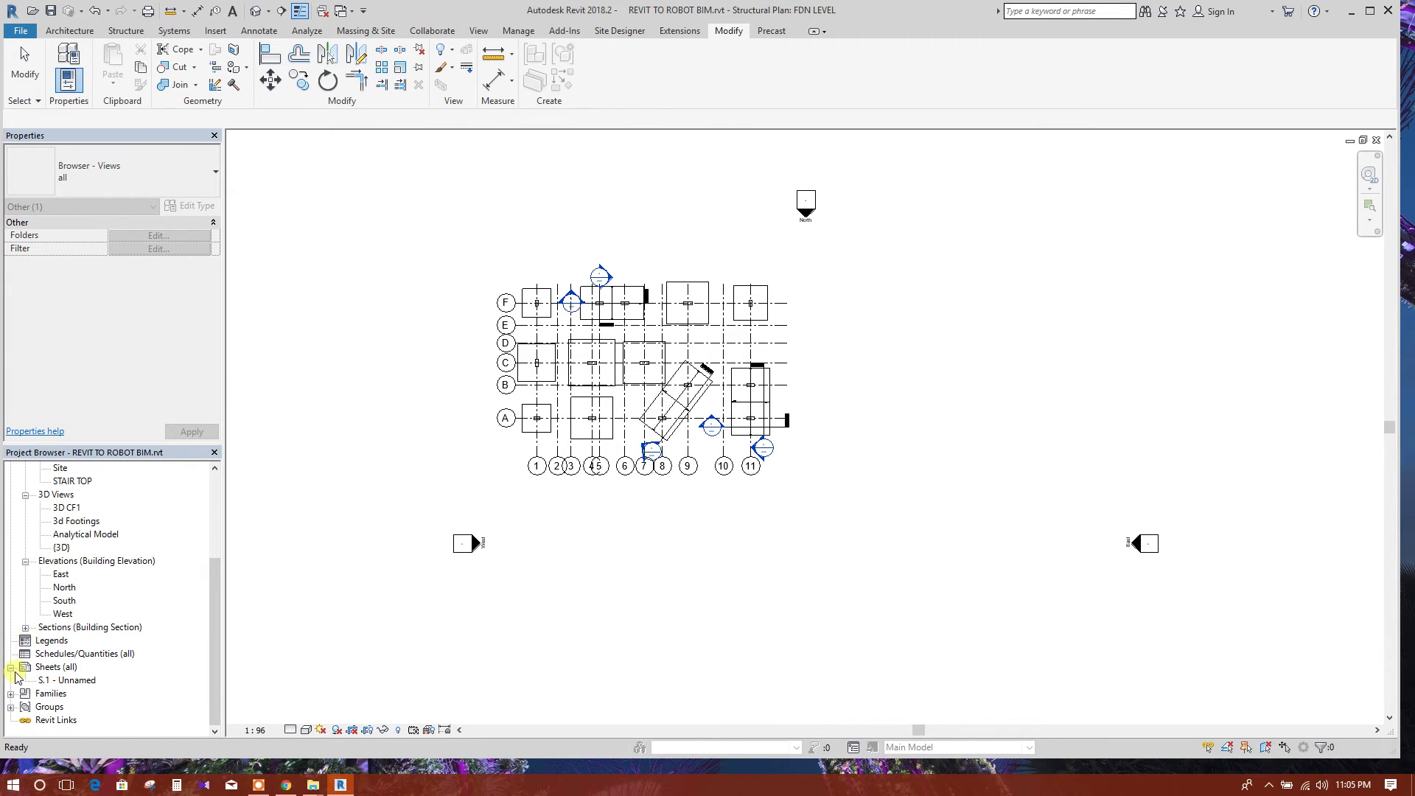
# - Rename sheet S.1, selecting its current name Unnamed for replacement
pyautogui.click(53, 681)
pyautogui.rightClick(54, 682)
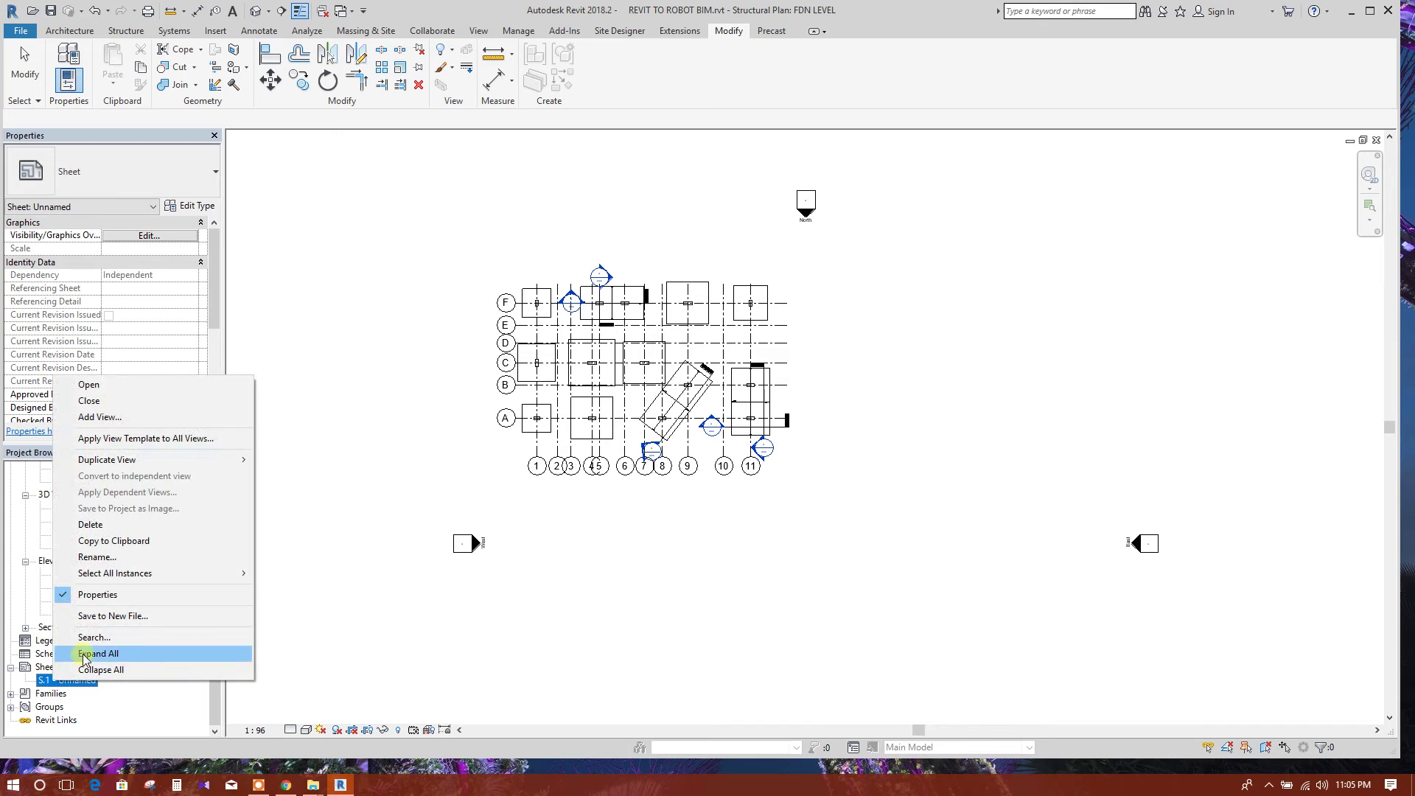
pyautogui.click(97, 557)
pyautogui.doubleClick(663, 384)
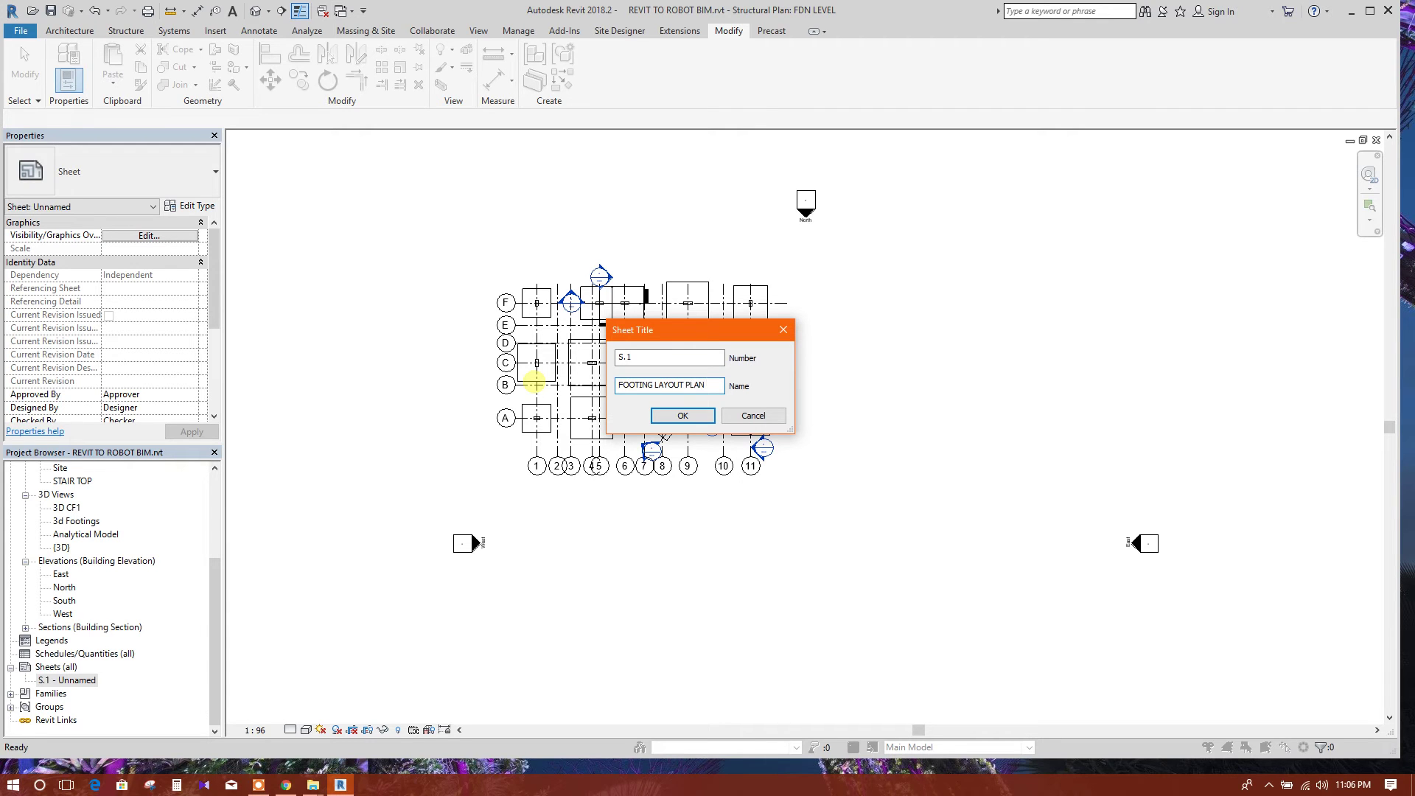
# - Confirm the sheet number S.1 and name FOOTING LAYOUT PLAN
pyautogui.click(671, 420)
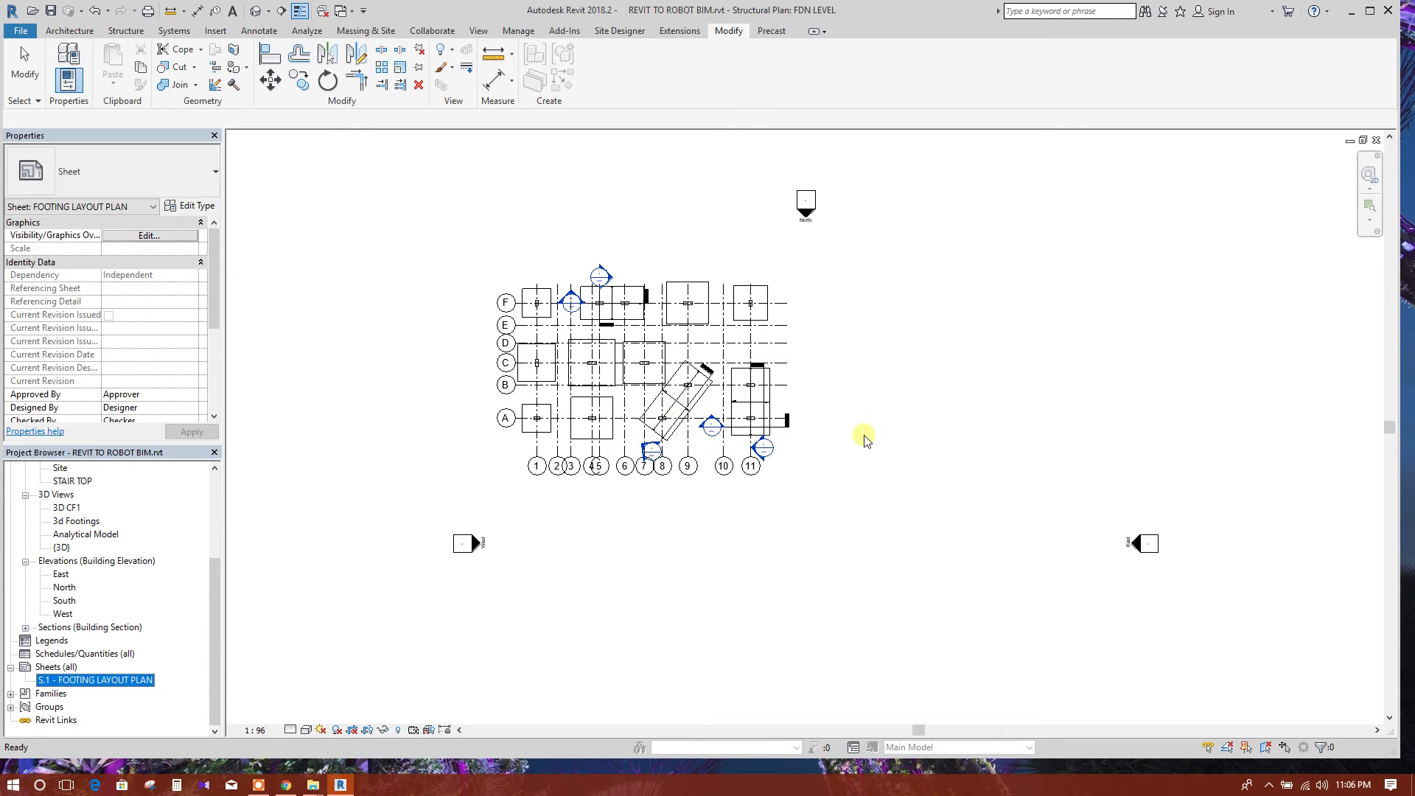
pyautogui.scroll(-2, 696, 470)
pyautogui.click(937, 427)
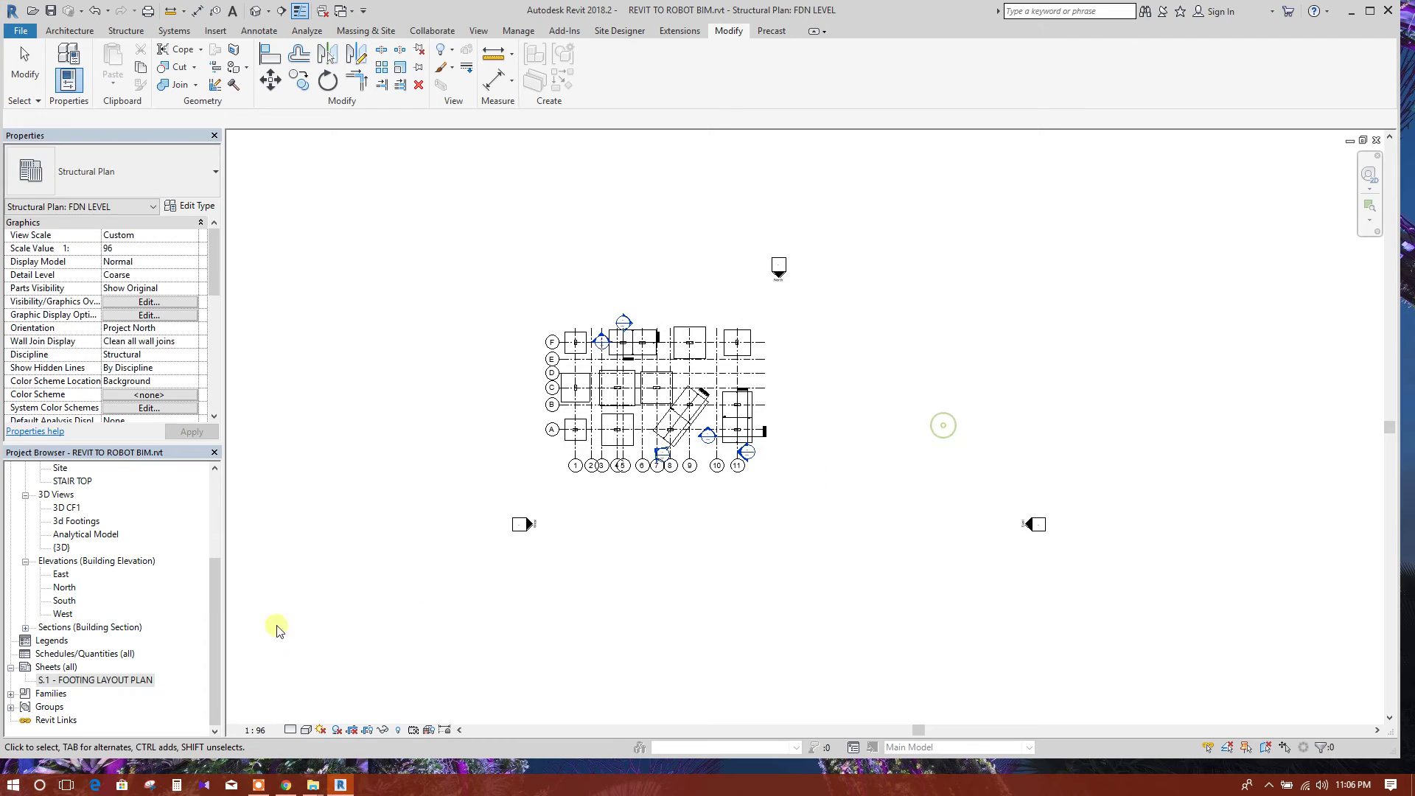
# - Open sheet S.1 - FOOTING LAYOUT PLAN and frame its empty title block
pyautogui.click(130, 679)
pyautogui.doubleClick(129, 679)
pyautogui.scroll(-2, 619, 397)
pyautogui.moveTo(619, 397); pyautogui.dragTo(603, 341, button='middle')
pyautogui.scroll(2, 594, 415)
pyautogui.scroll(1, 606, 345)
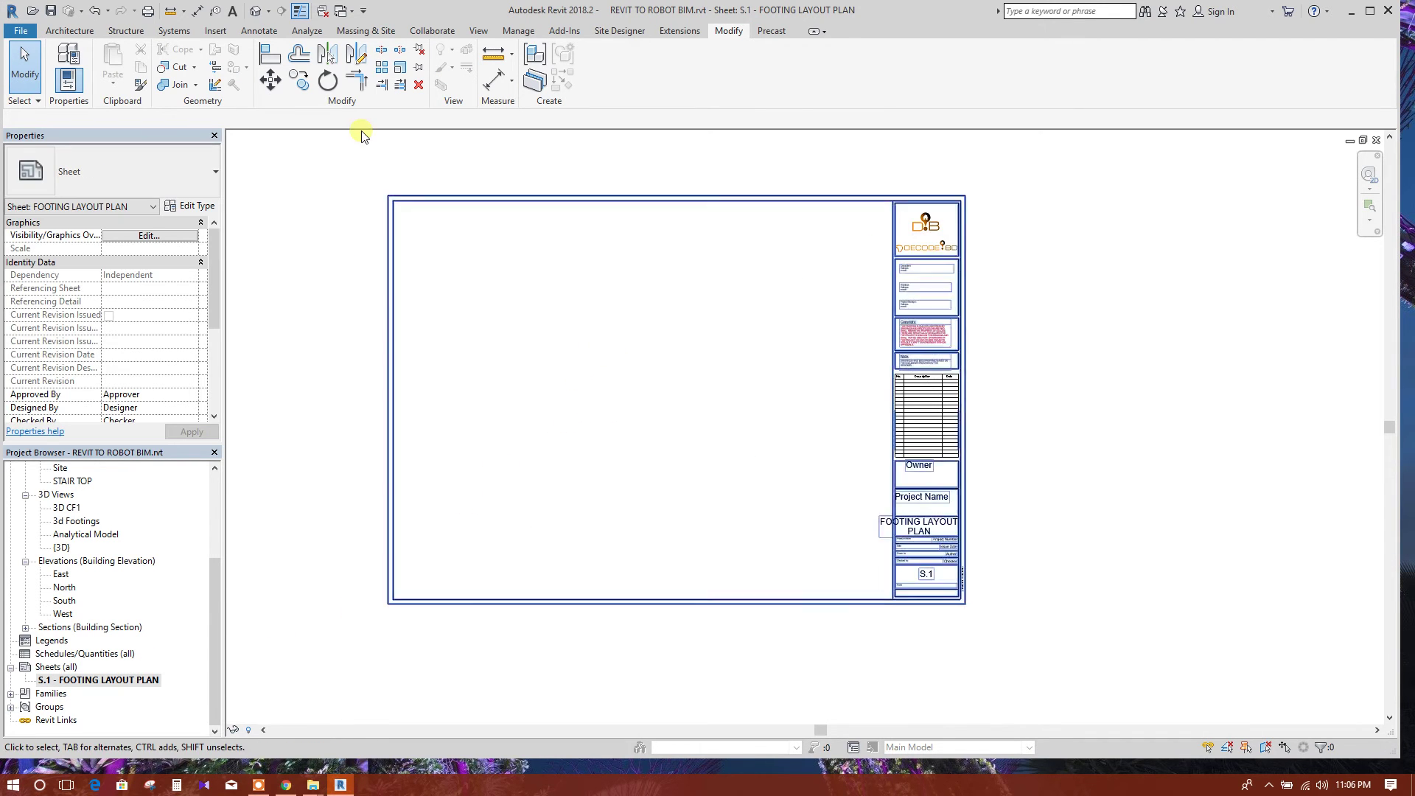
pyautogui.click(218, 35)
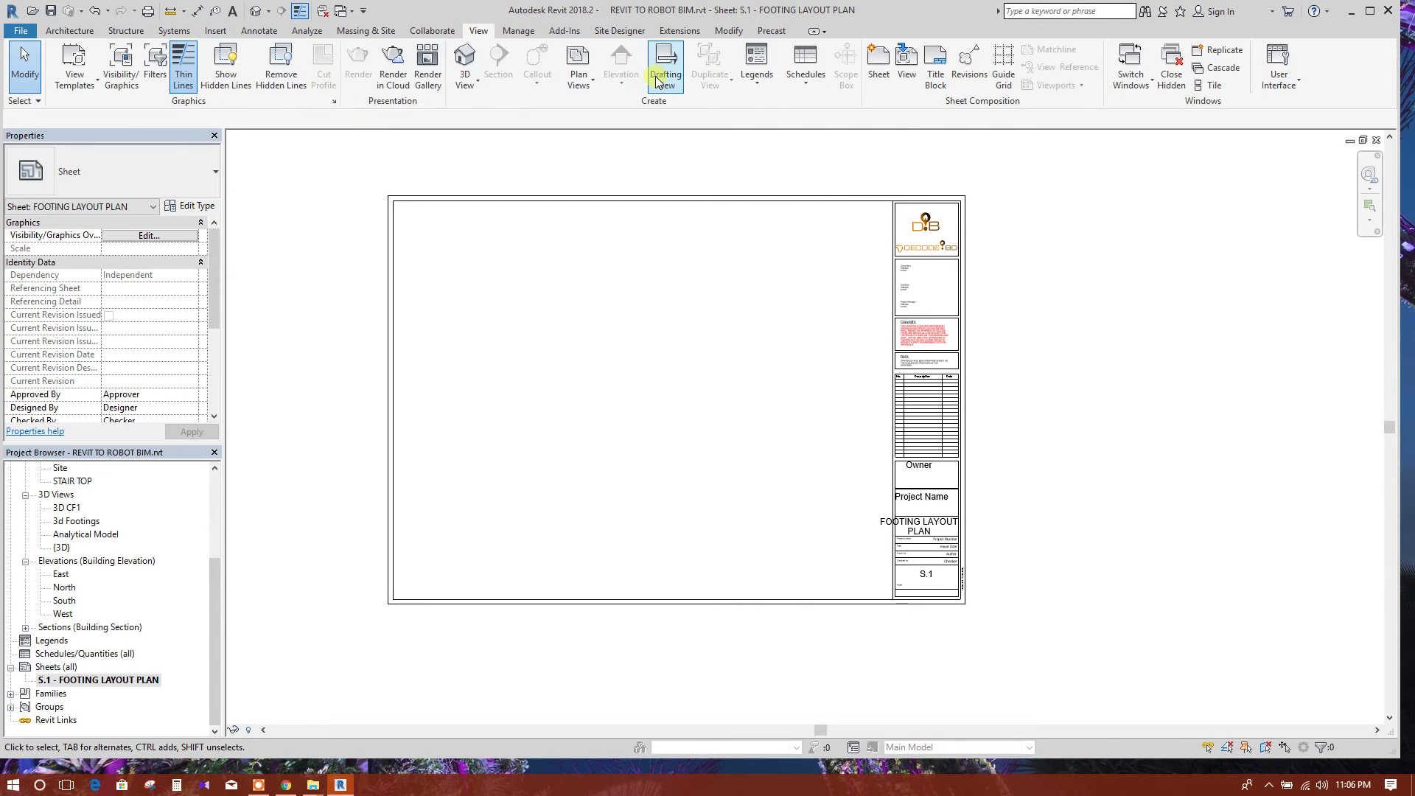
# - Look up the FDN LEVEL plan in the sheet's view list, then cancel without placing it
pyautogui.click(907, 63)
pyautogui.scroll(-2, 685, 346)
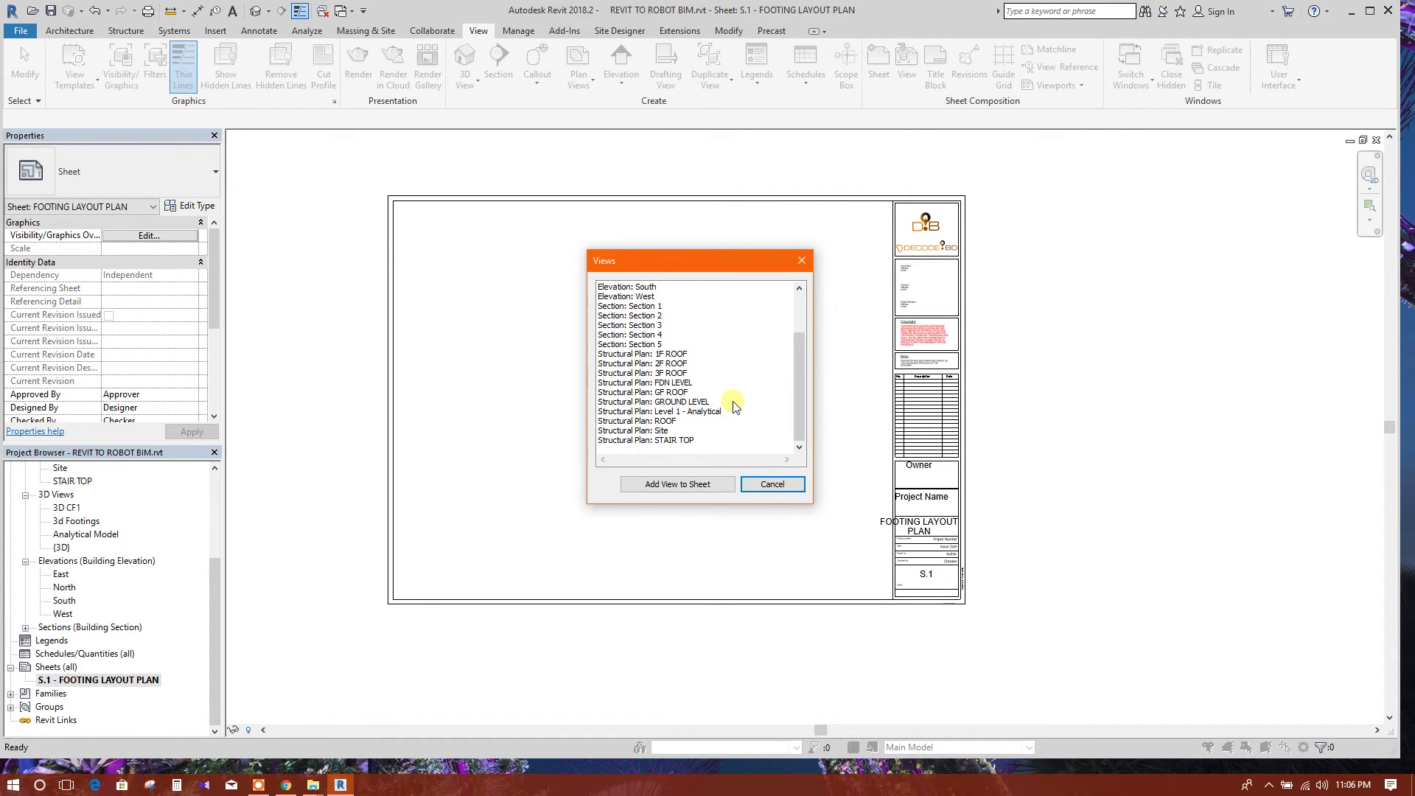
pyautogui.click(666, 383)
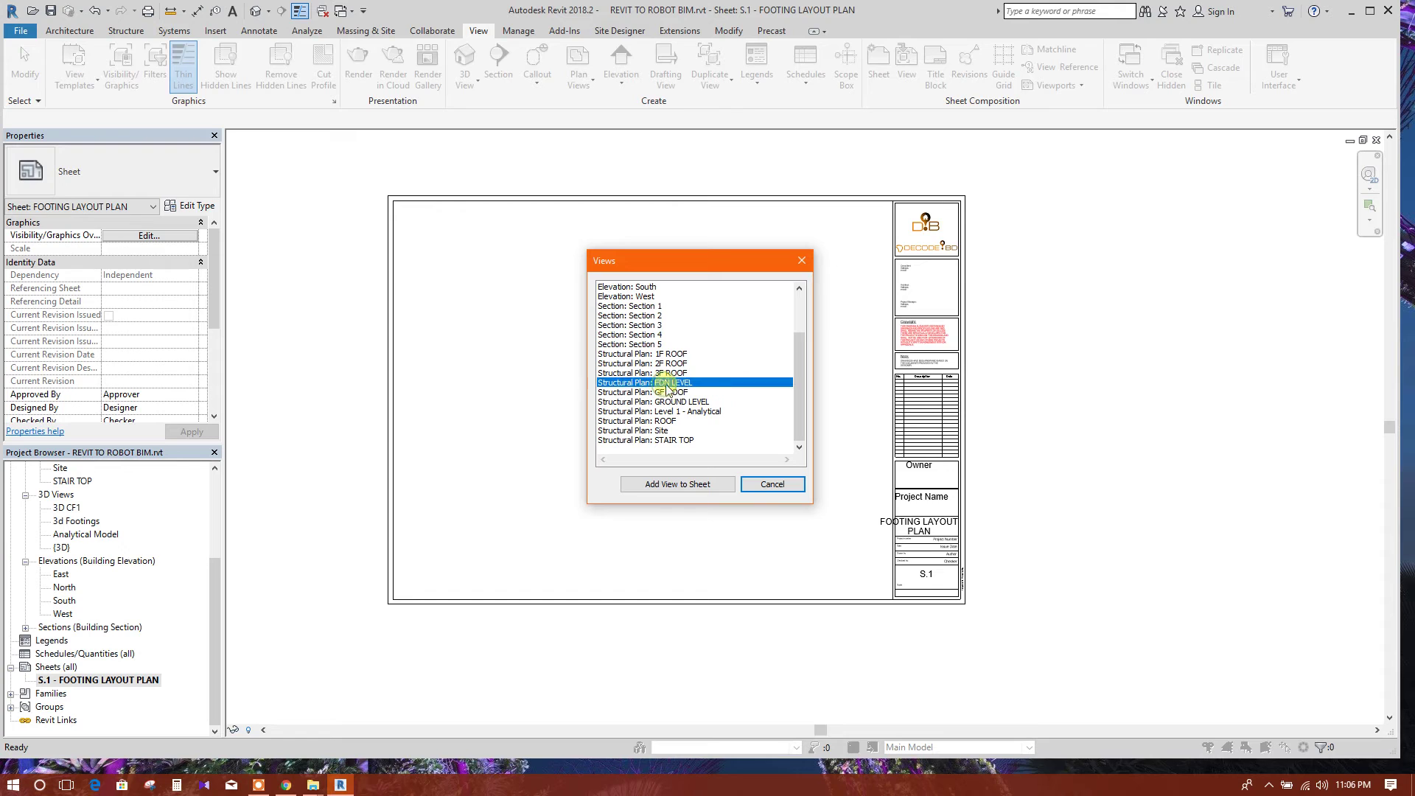
pyautogui.click(770, 484)
pyautogui.scroll(2, 89, 540)
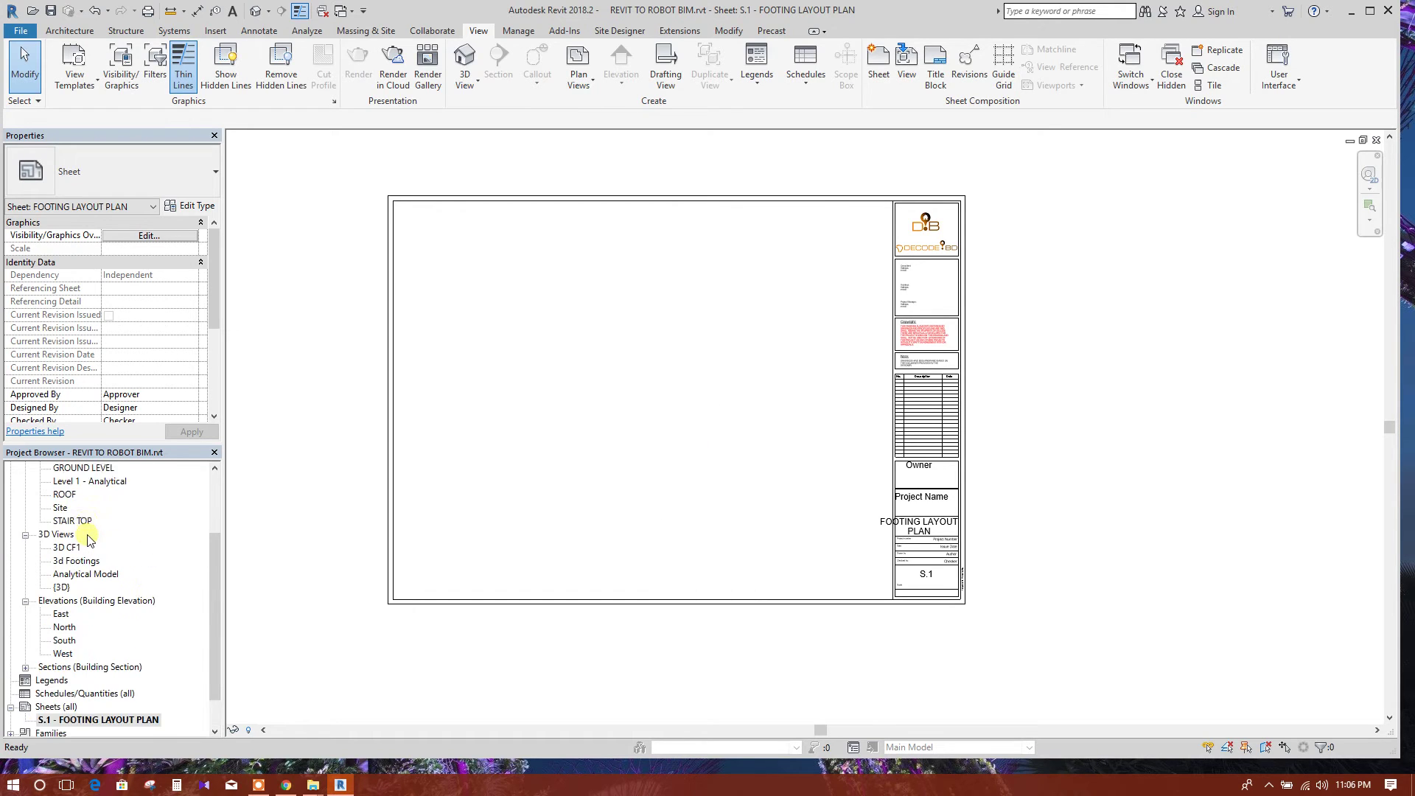
# - Open the FDN LEVEL structural plan and duplicate it as a new view
pyautogui.doubleClick(74, 481)
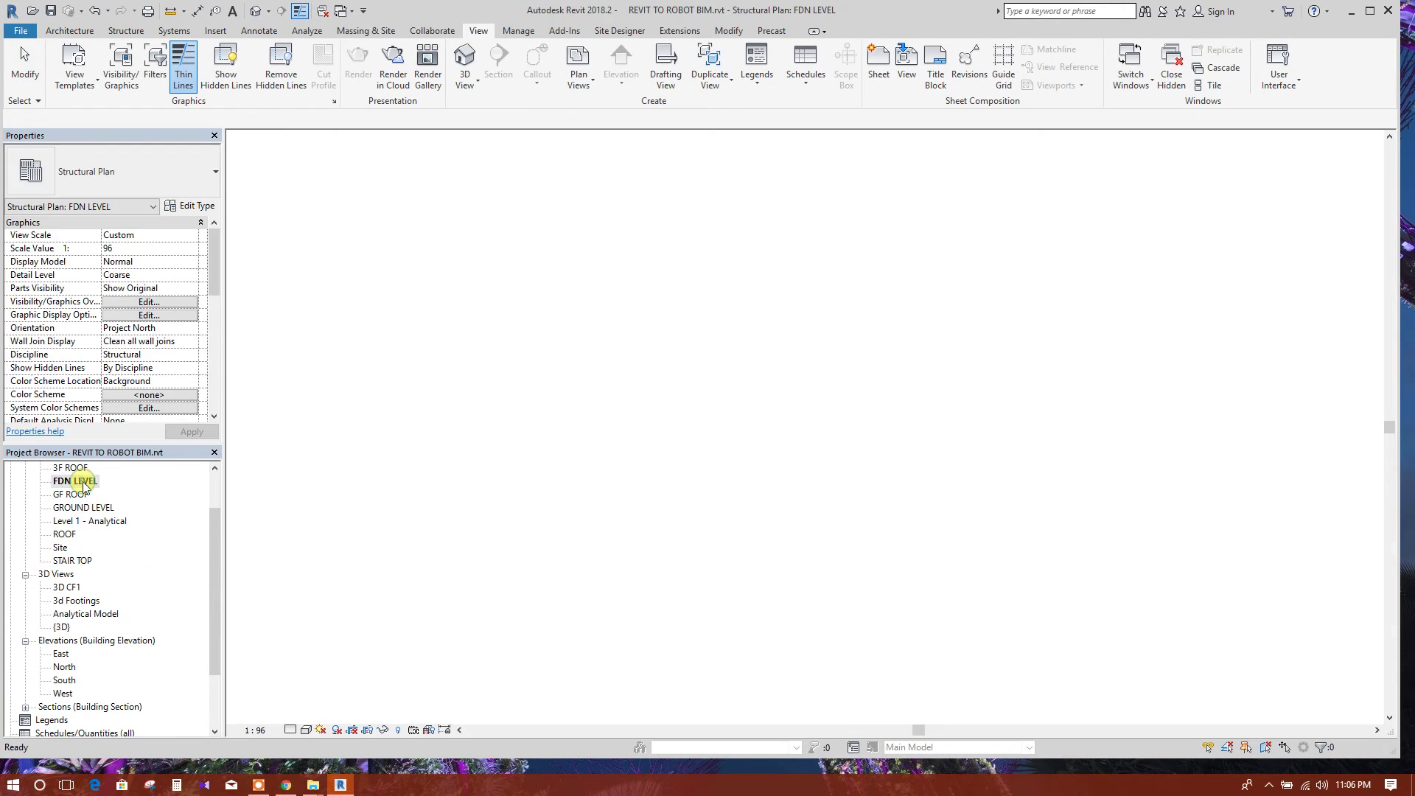
pyautogui.scroll(1, 110, 525)
pyautogui.scroll(1, 114, 527)
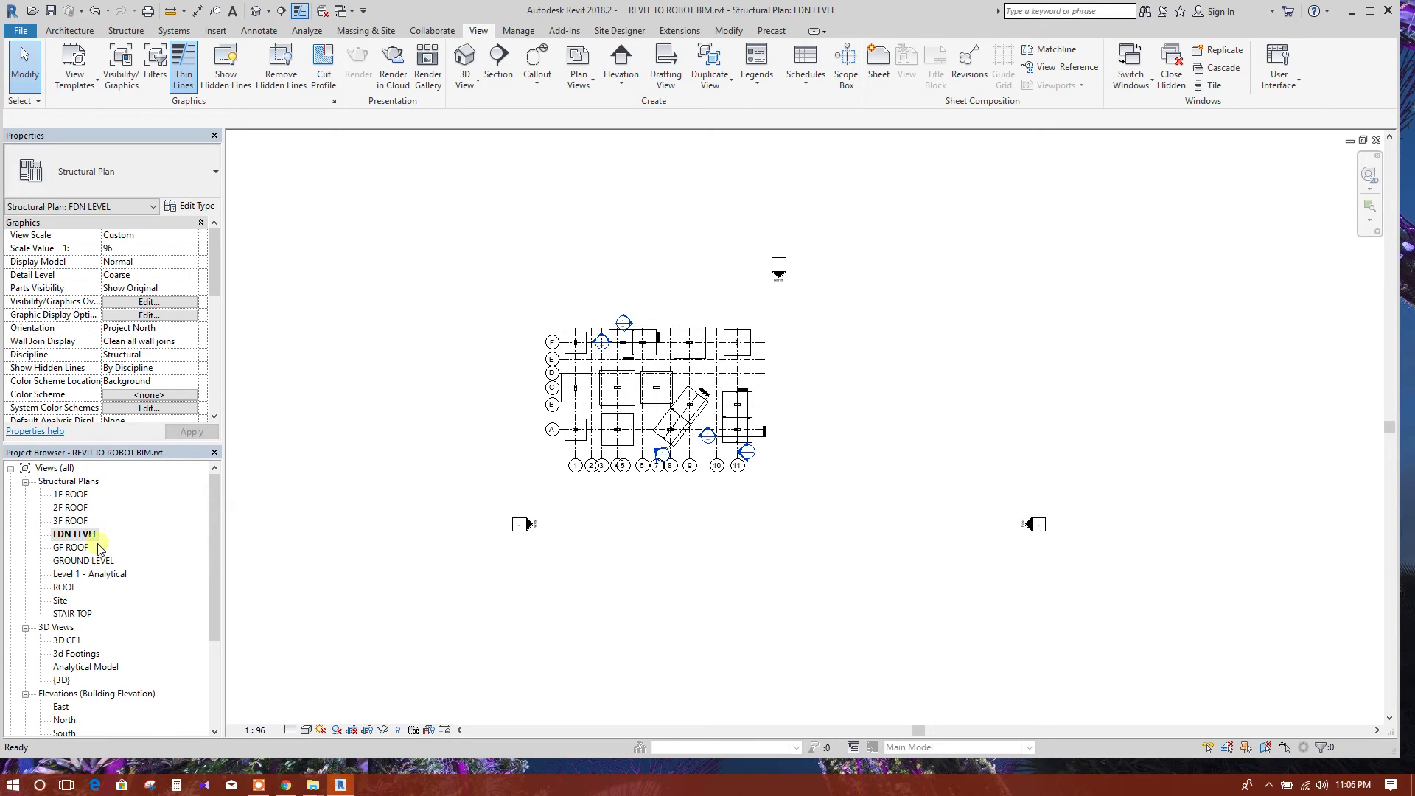
pyautogui.rightClick(97, 537)
pyautogui.moveTo(158, 317)
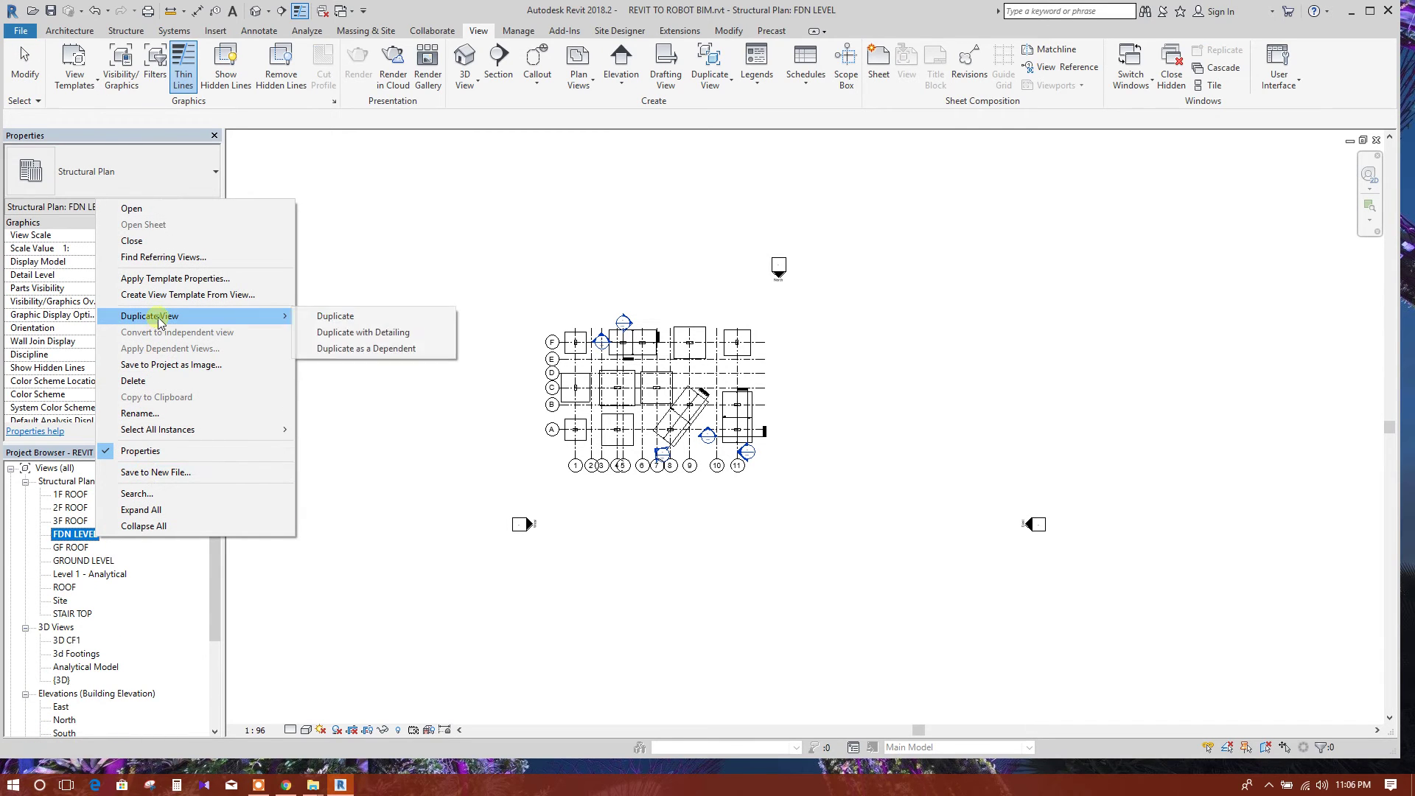
pyautogui.click(358, 332)
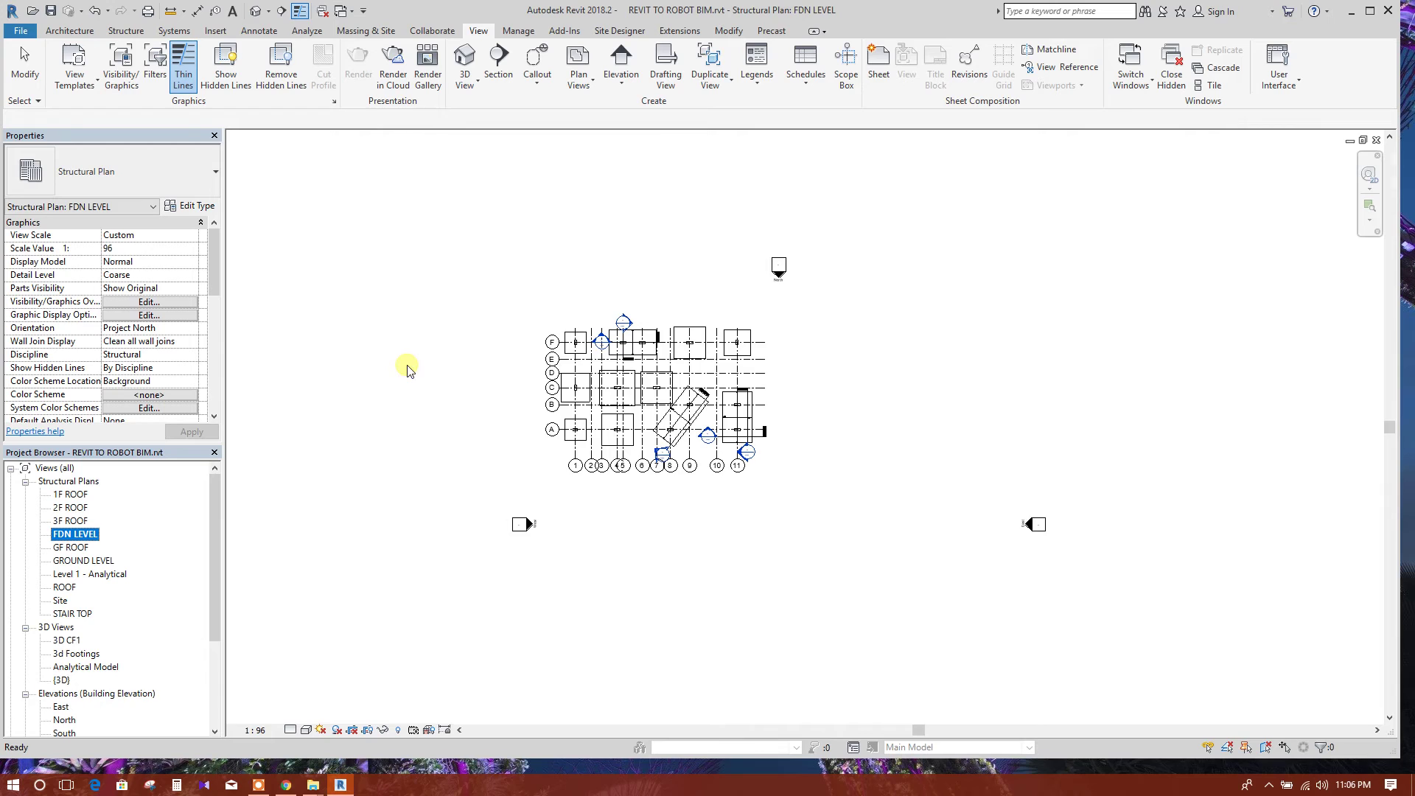
# - Rename the duplicated plan FDN LEVEL Copy 1 to FOOTING LAYOUT
pyautogui.rightClick(126, 548)
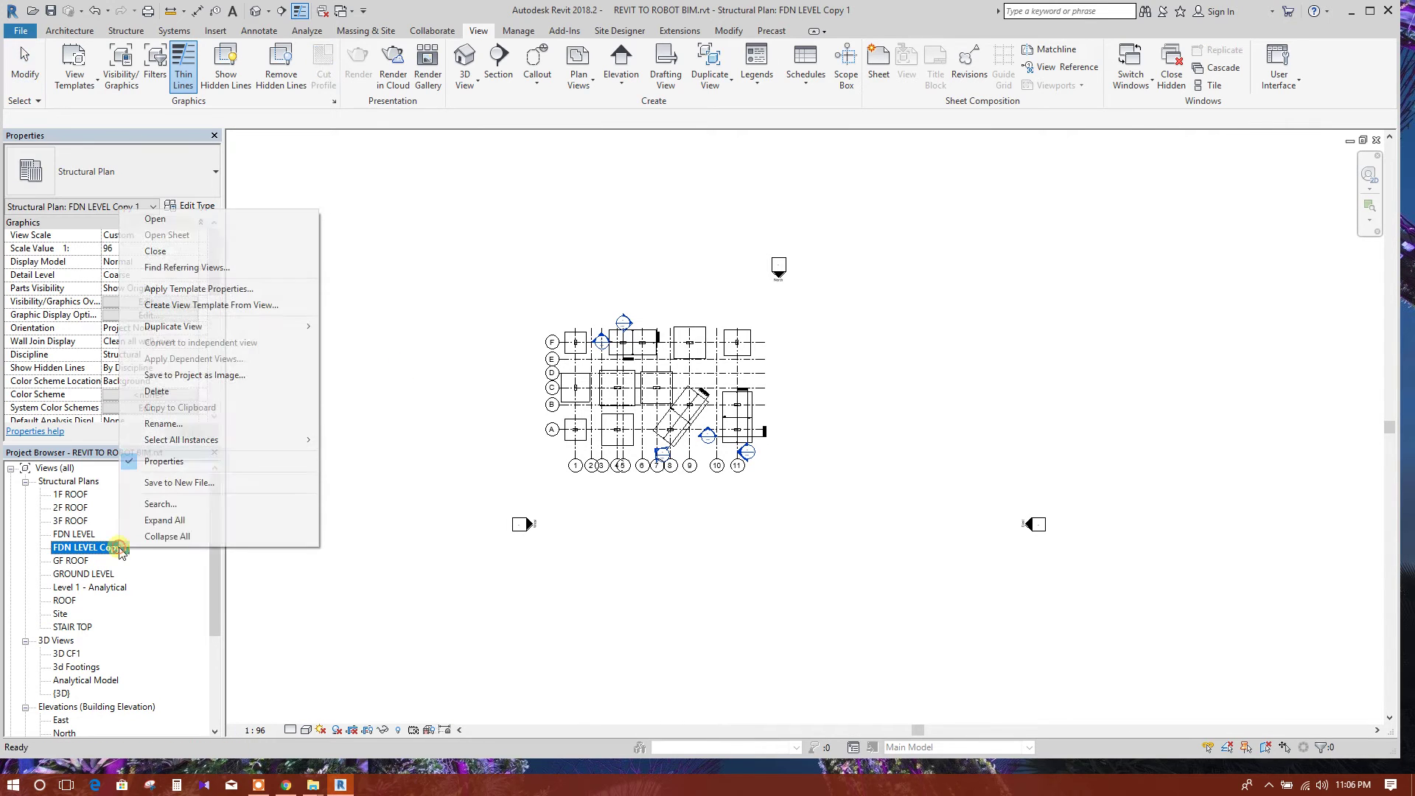
pyautogui.click(169, 425)
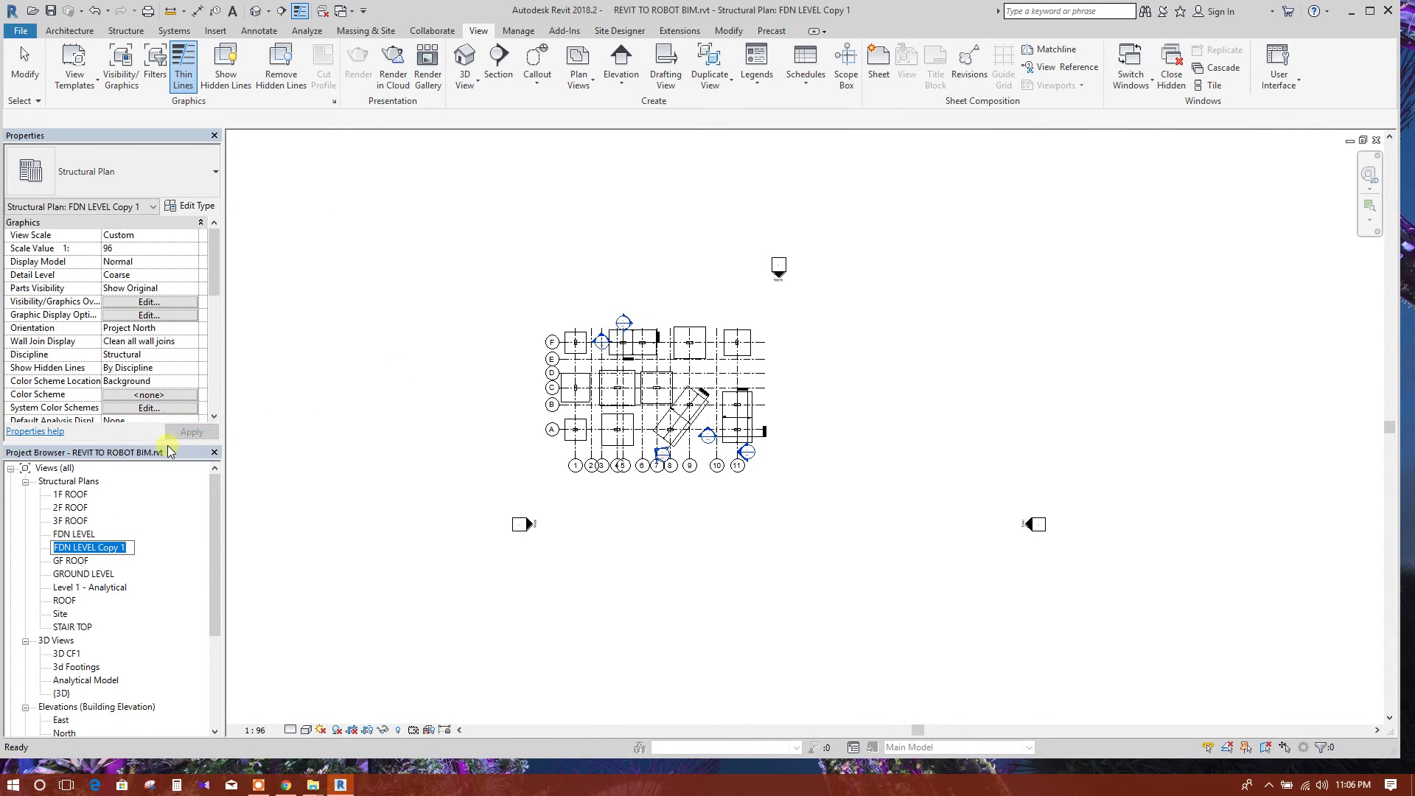
pyautogui.write('FOOTING LAYOUT')
pyautogui.click(273, 560)
pyautogui.scroll(-3, 118, 583)
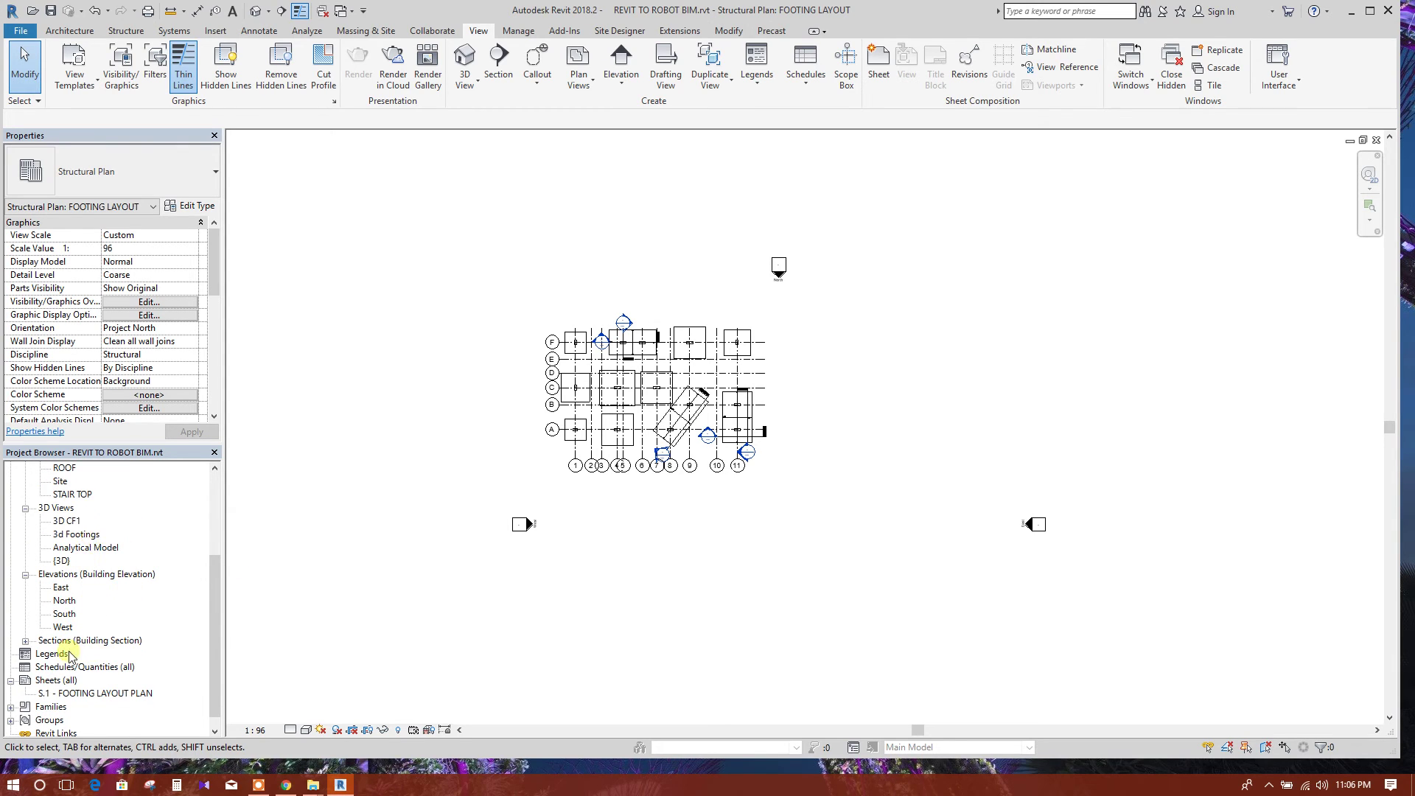
# - On sheet S.1, select Structural Plan: FOOTING LAYOUT and add it to the sheet
pyautogui.scroll(-1, 48, 617)
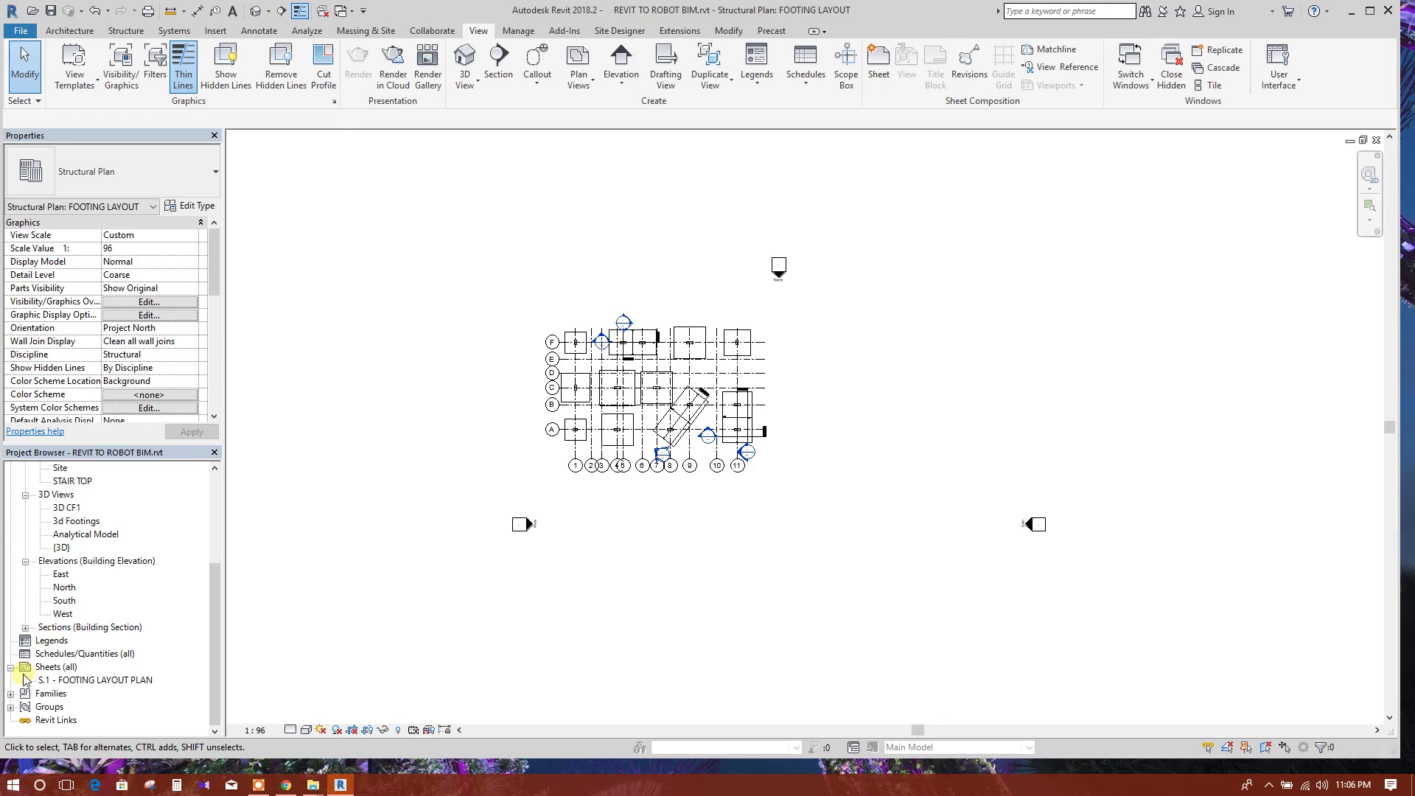
pyautogui.doubleClick(88, 679)
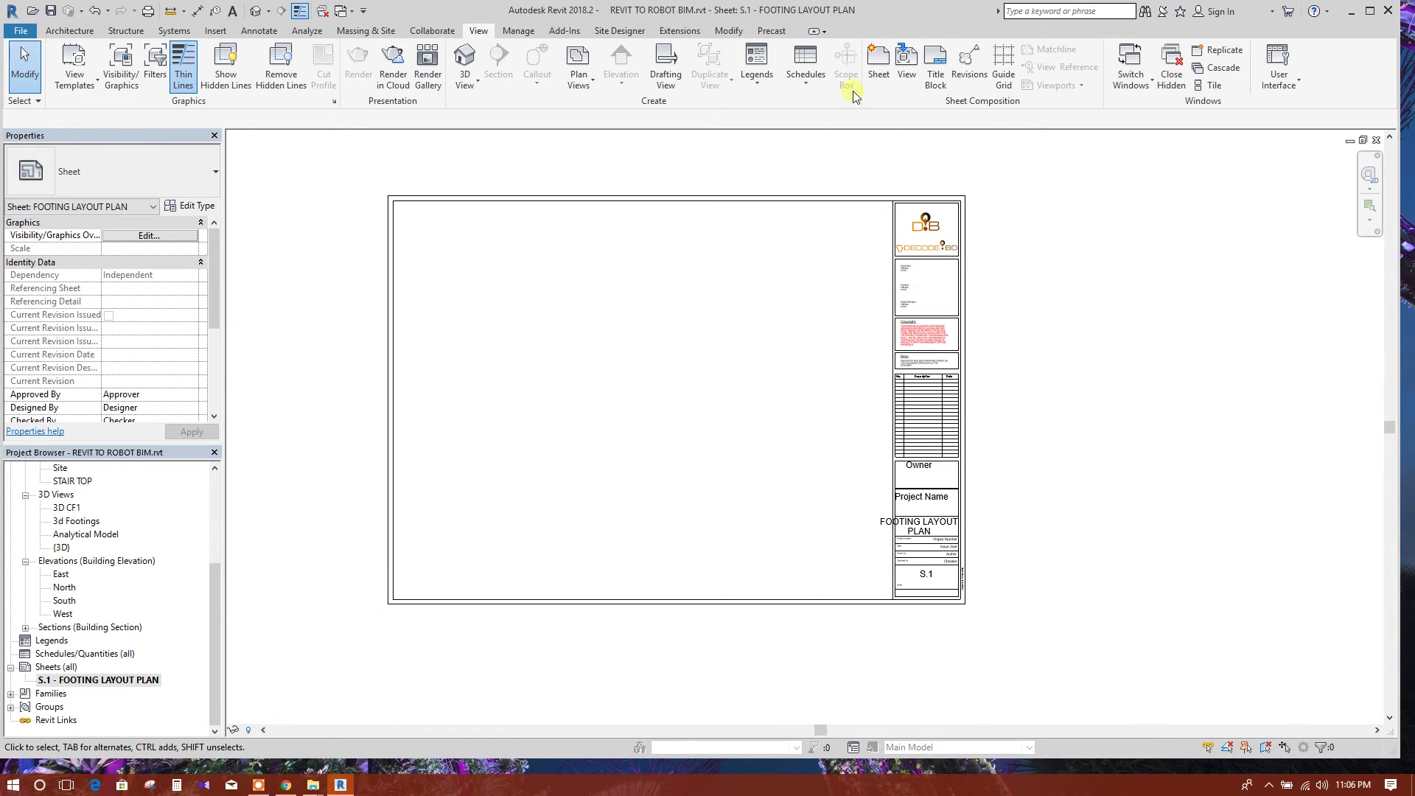
pyautogui.click(905, 58)
pyautogui.scroll(-2, 681, 391)
pyautogui.scroll(-2, 685, 412)
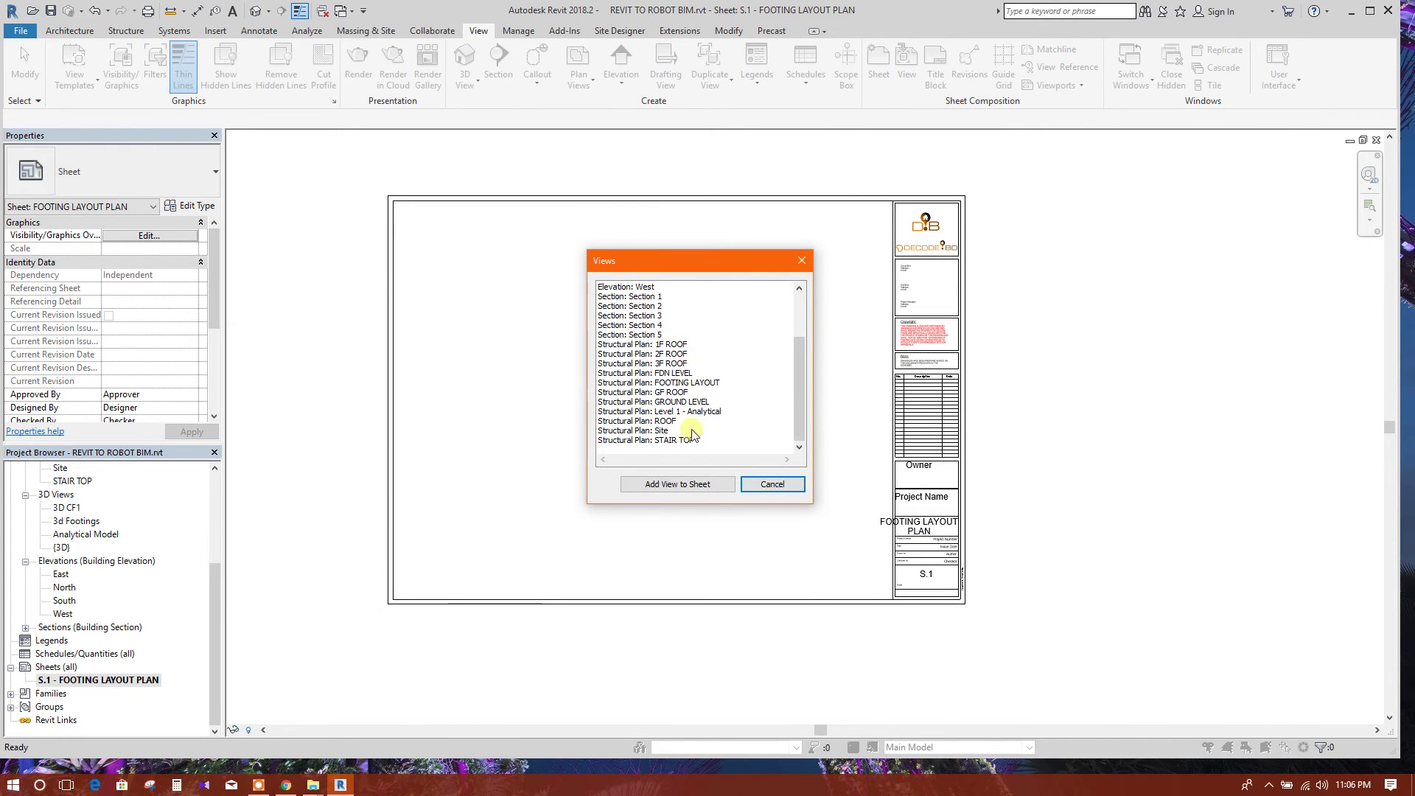
pyautogui.click(676, 421)
pyautogui.scroll(2, 678, 428)
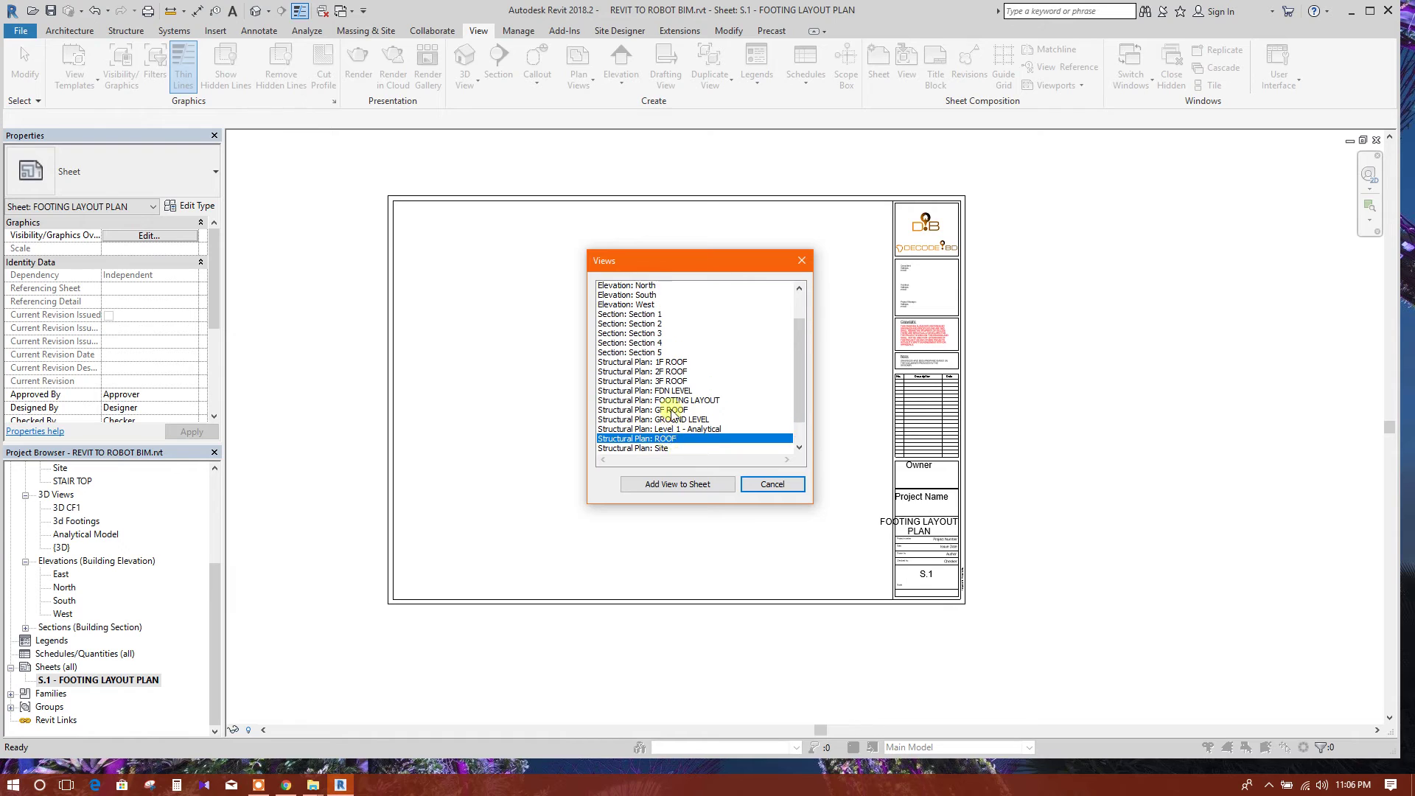
pyautogui.click(696, 440)
pyautogui.click(714, 485)
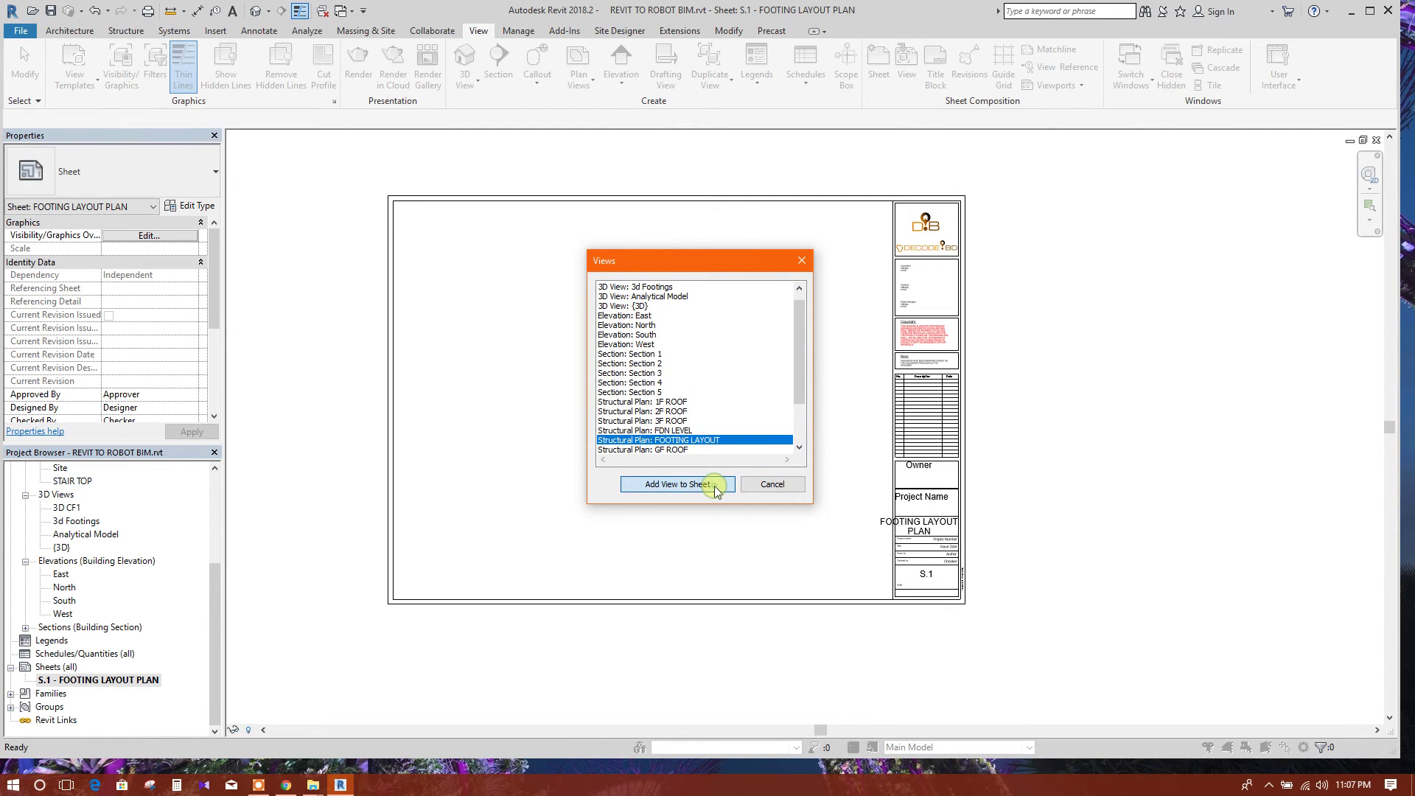
# - Place the FOOTING LAYOUT viewport on sheet S.1
pyautogui.click(520, 328)
pyautogui.scroll(2, 588, 414)
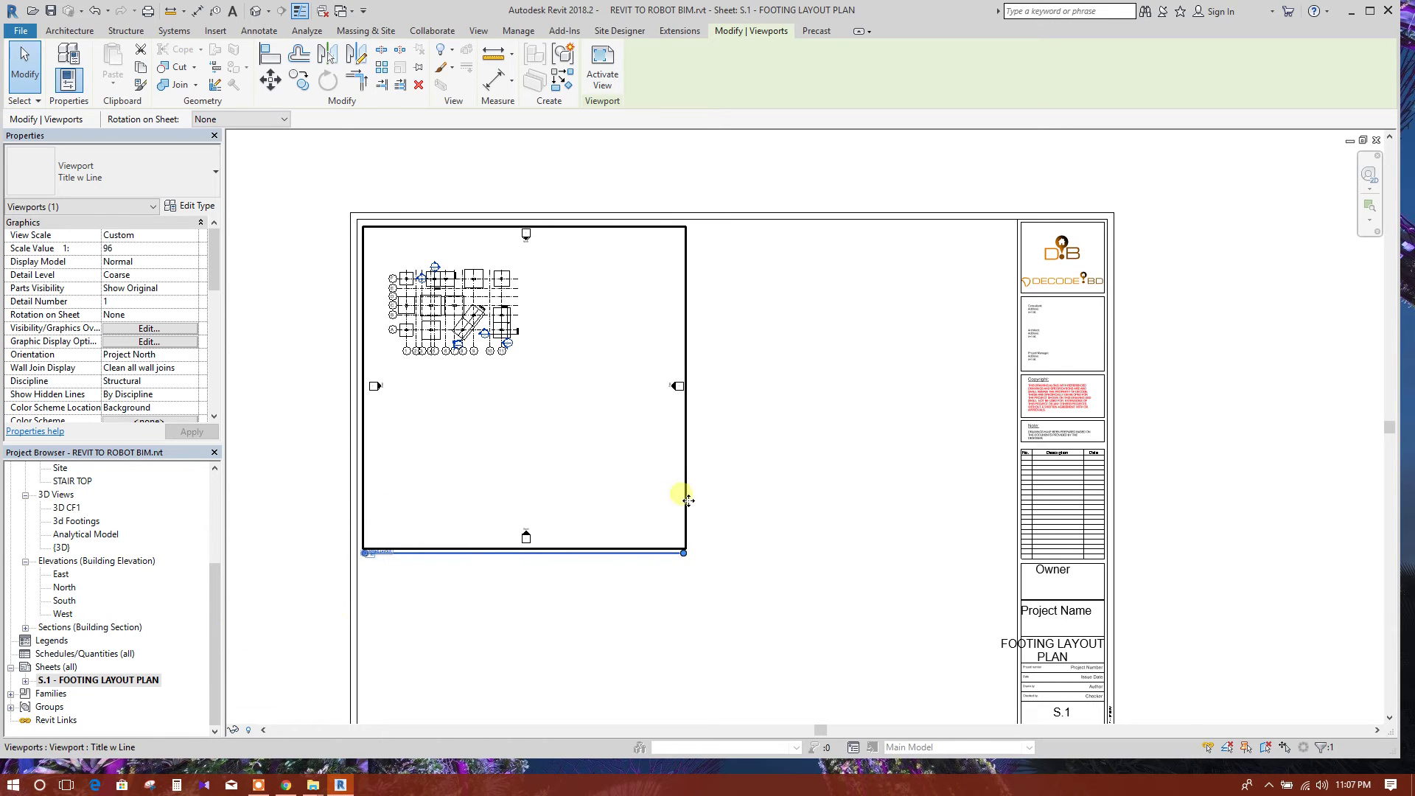
pyautogui.moveTo(215, 273); pyautogui.dragTo(213, 352)
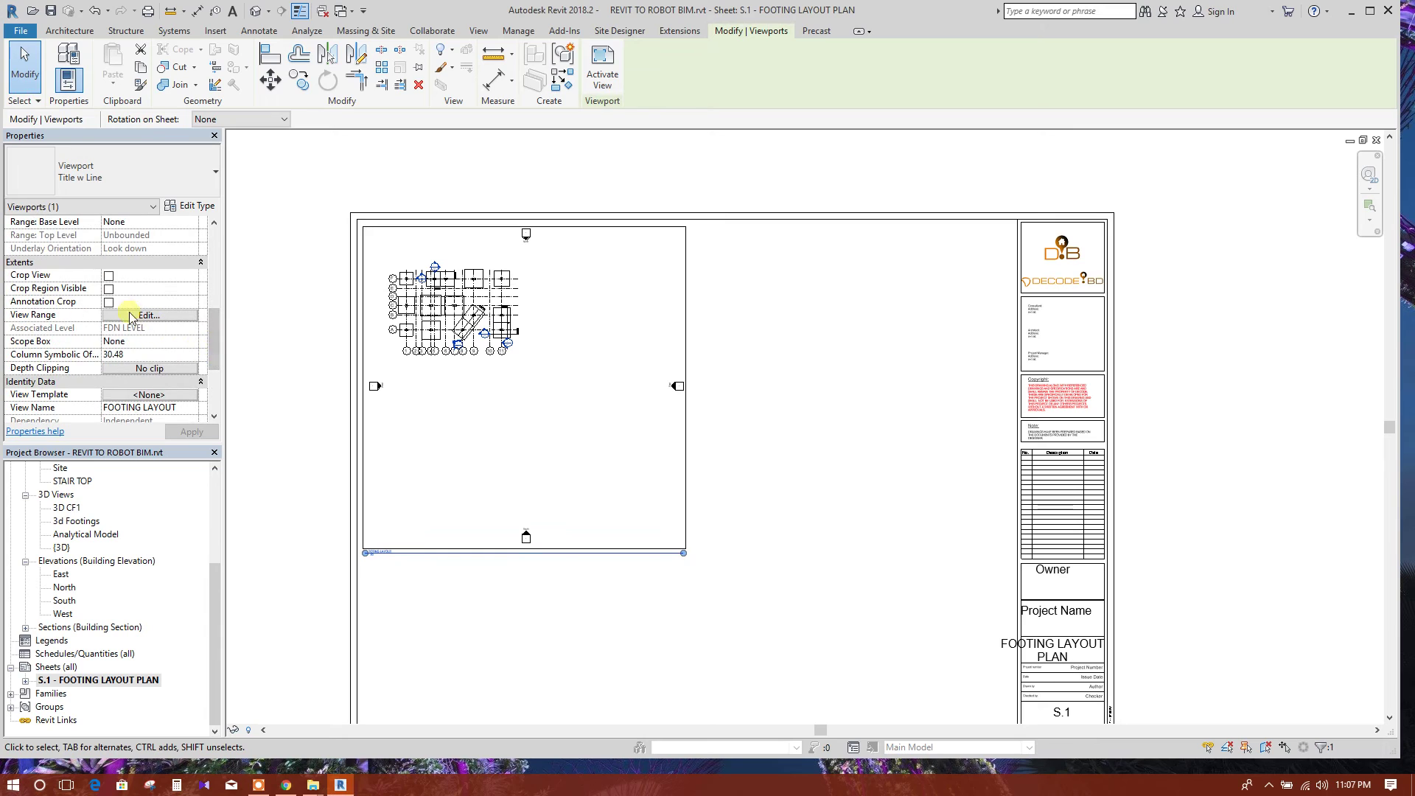
# - Turn Crop Region Visible on and back off, then deselect the viewport
pyautogui.click(109, 289)
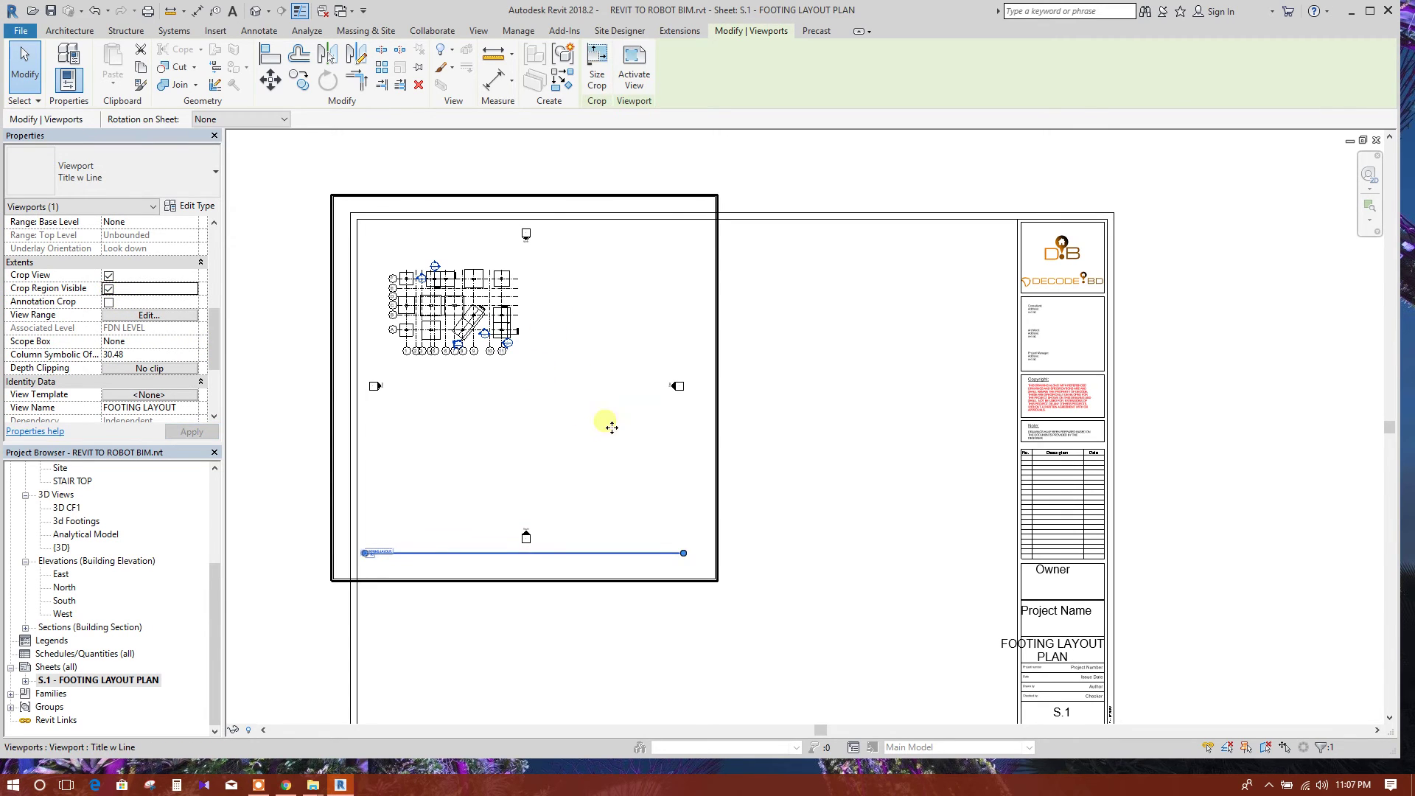
pyautogui.click(108, 289)
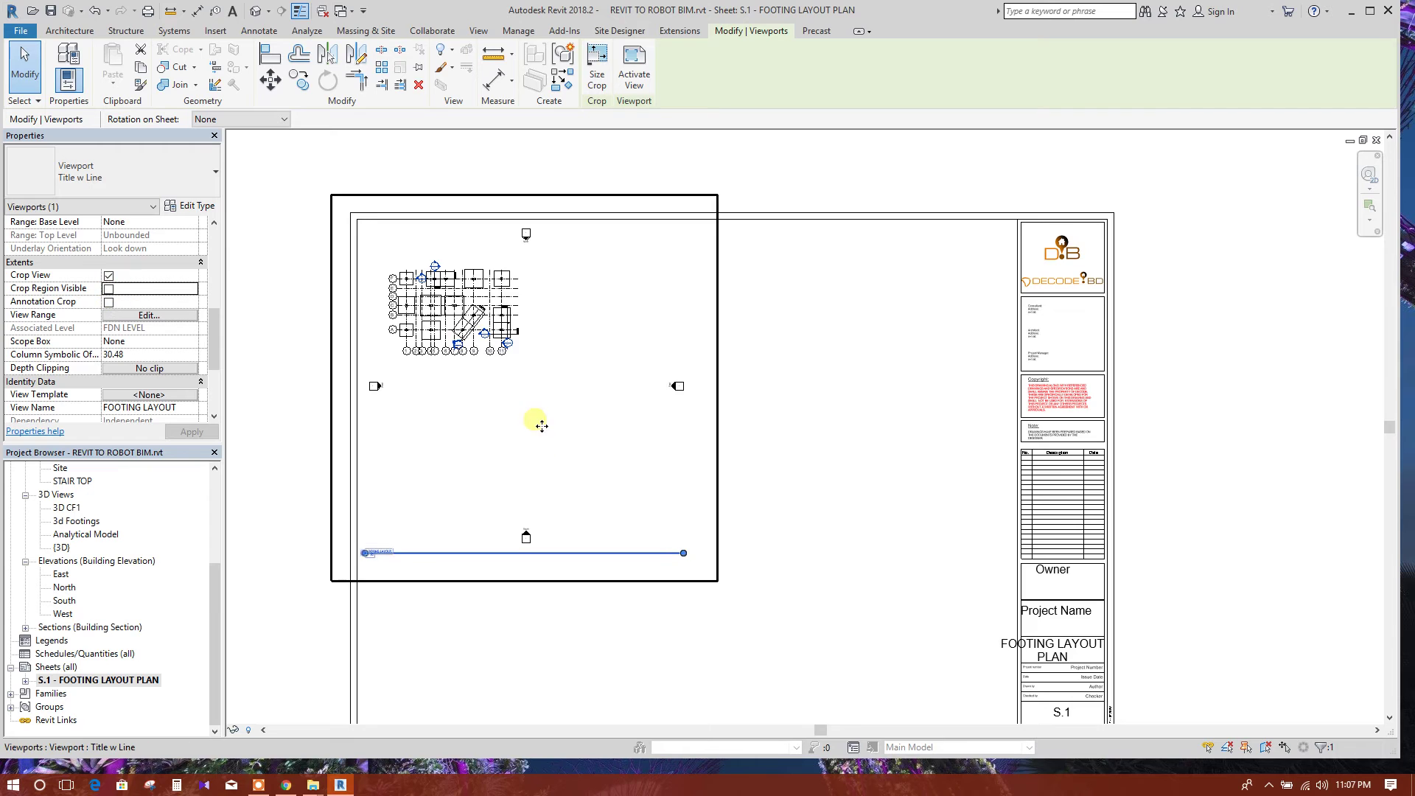
pyautogui.scroll(-1, 571, 482)
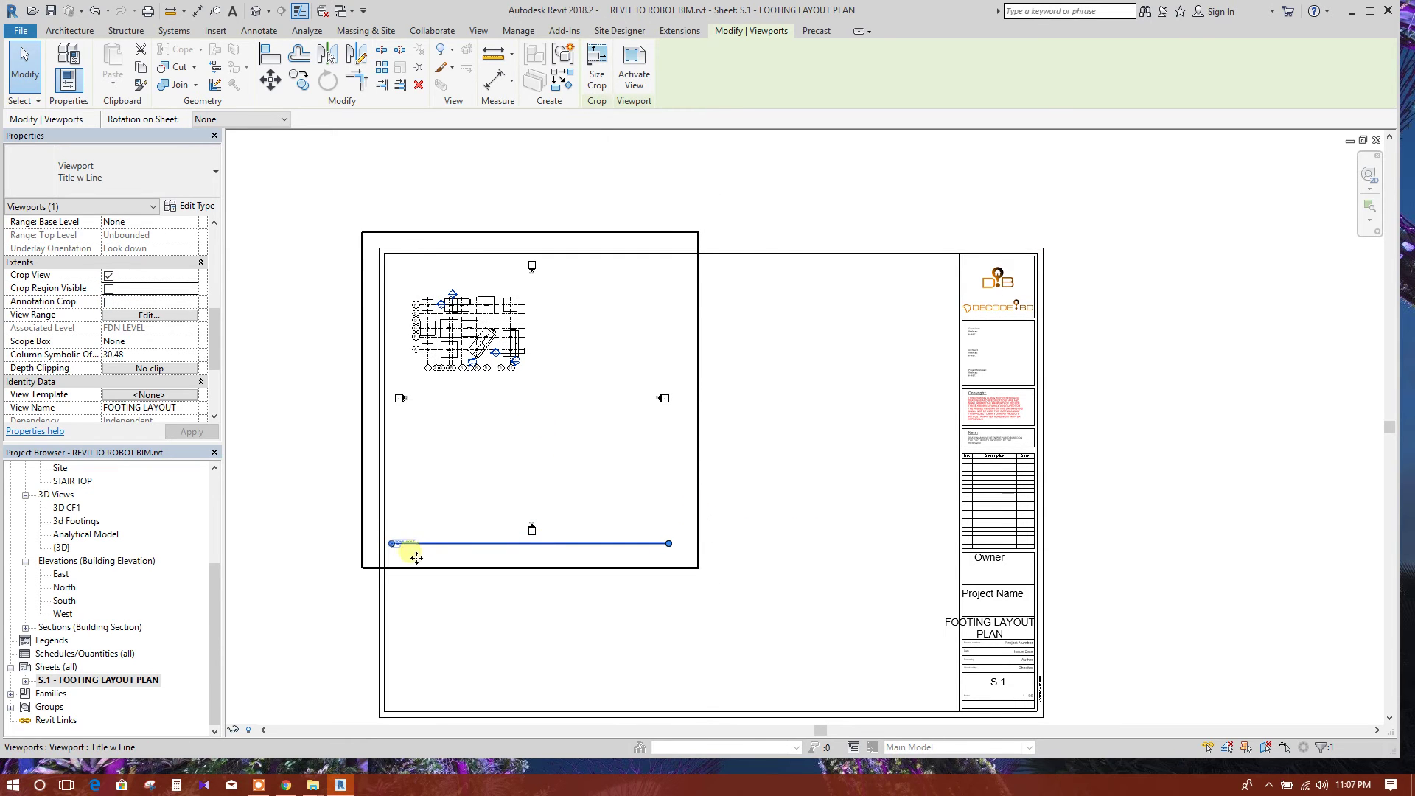
pyautogui.click(755, 522)
pyautogui.click(602, 535)
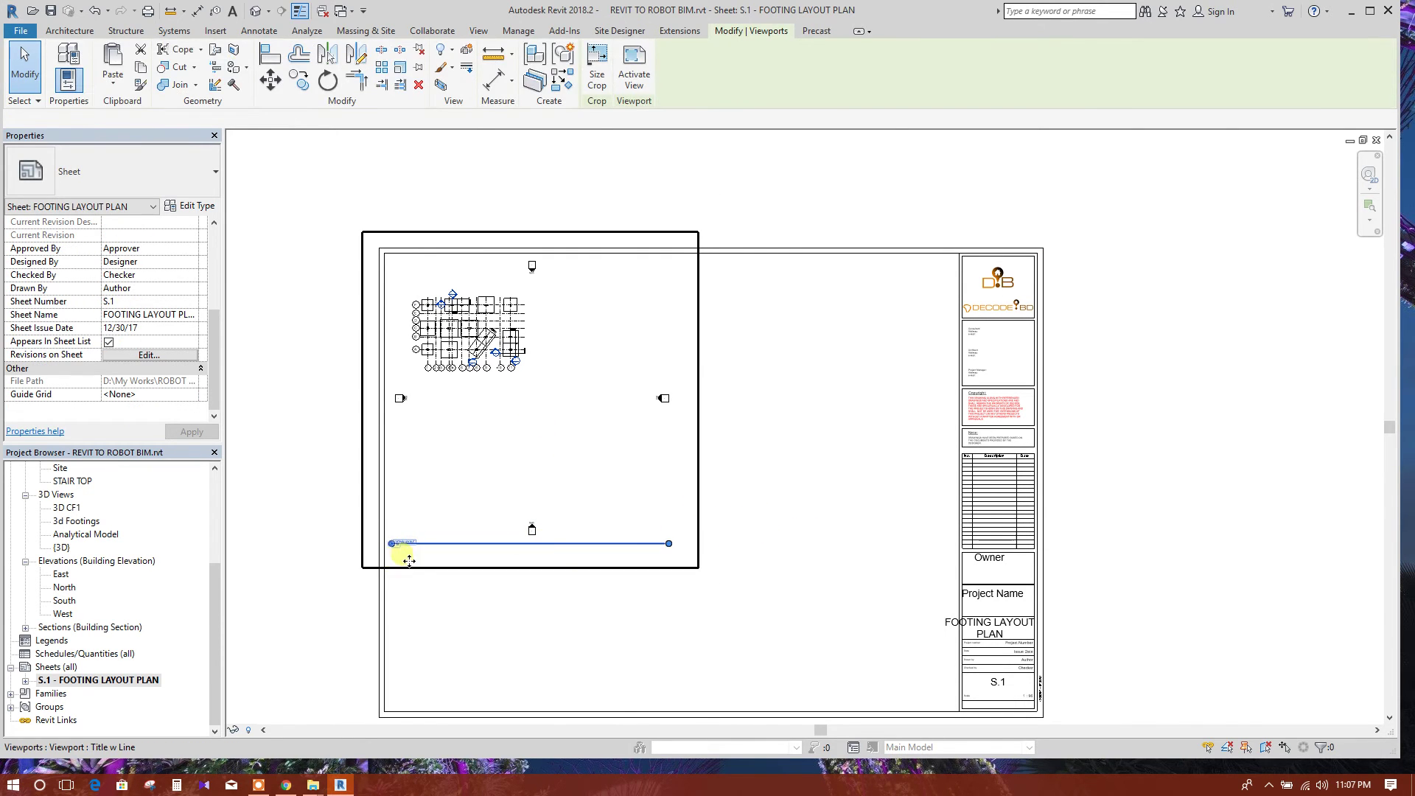
pyautogui.scroll(1, 398, 555)
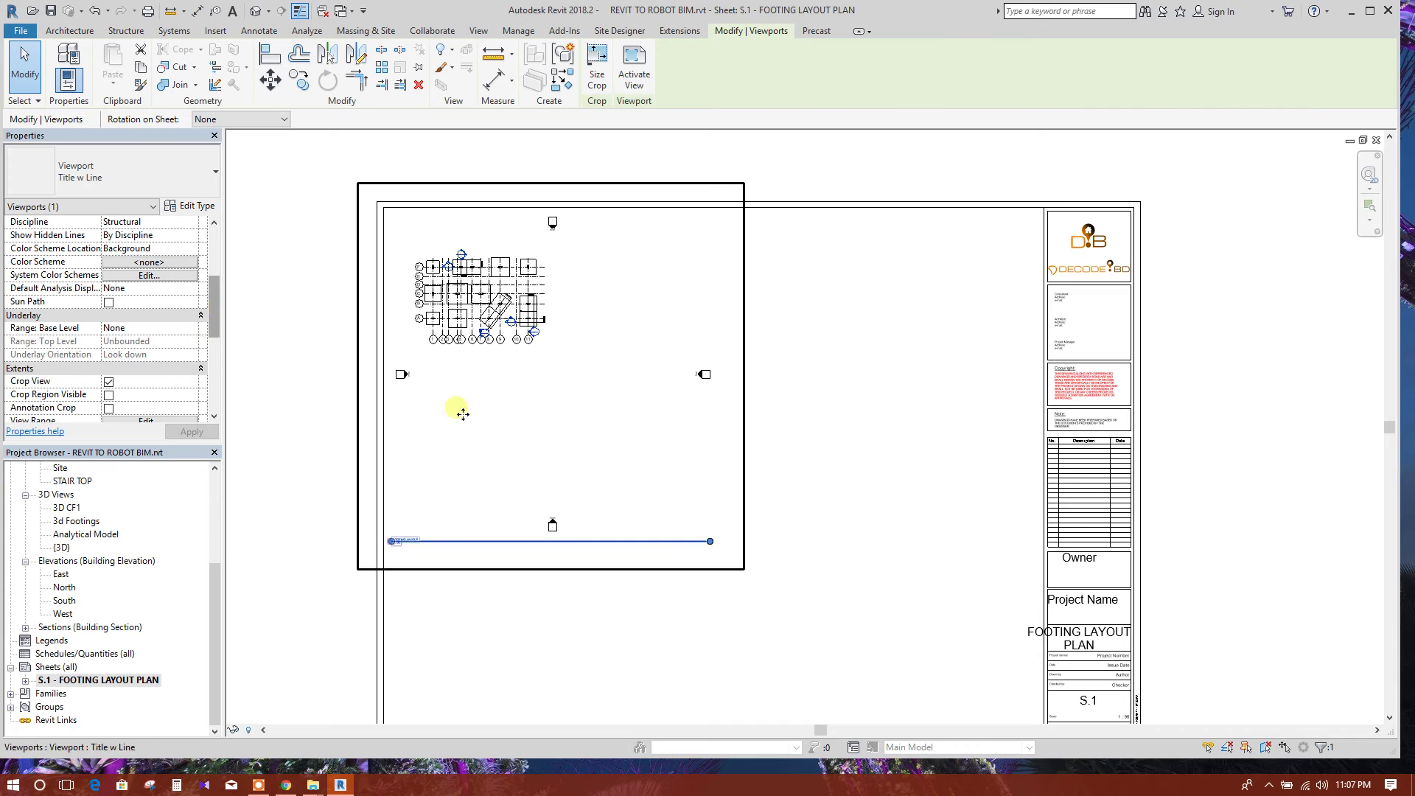
pyautogui.click(670, 467)
pyautogui.scroll(2, 184, 582)
pyautogui.scroll(1, 184, 583)
# - In the FOOTING LAYOUT plan, drag all four crop edges in around the footings
pyautogui.doubleClick(92, 521)
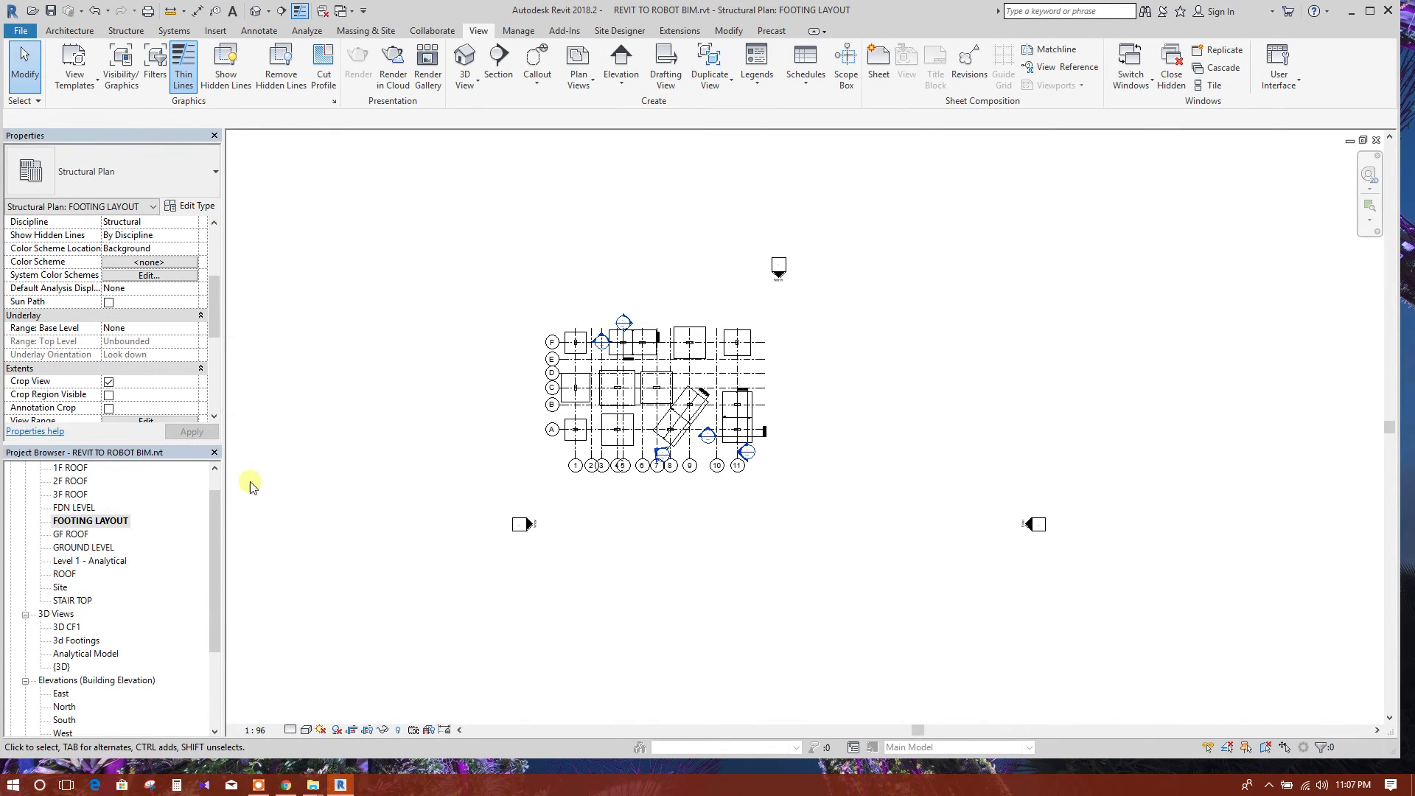
pyautogui.scroll(-1, 122, 393)
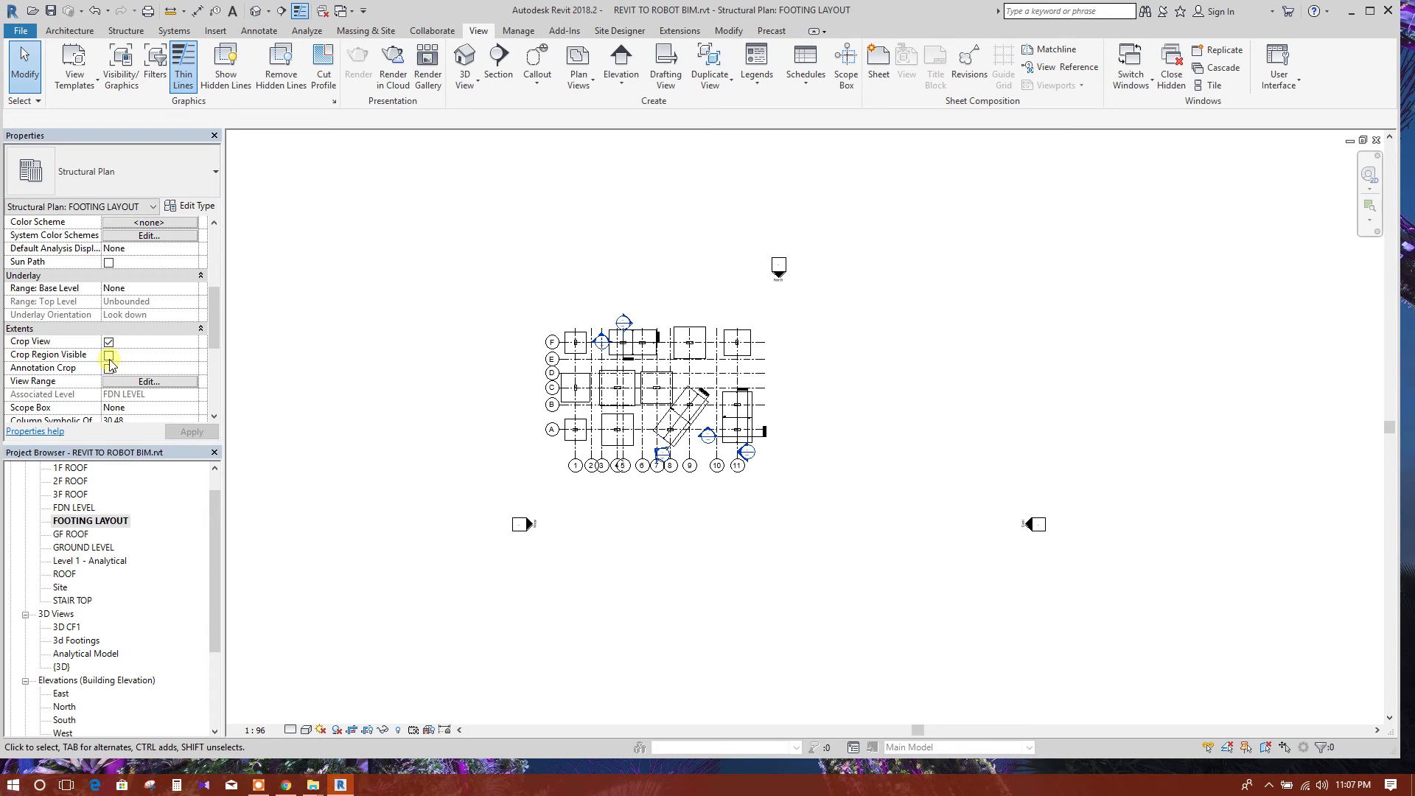
pyautogui.scroll(-2, 617, 466)
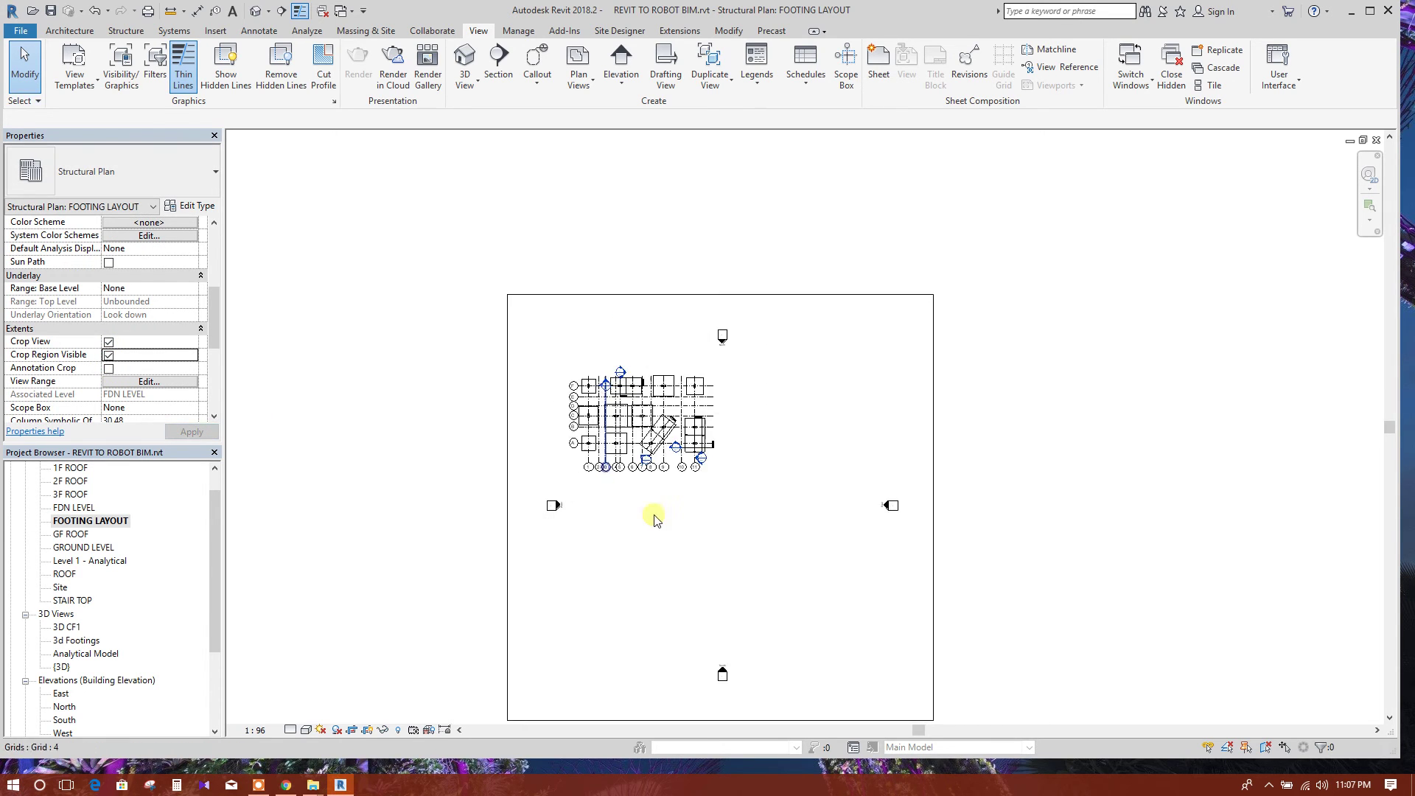
pyautogui.moveTo(793, 584); pyautogui.dragTo(721, 505, button='middle')
pyautogui.click(693, 640)
pyautogui.moveTo(646, 640); pyautogui.dragTo(631, 409)
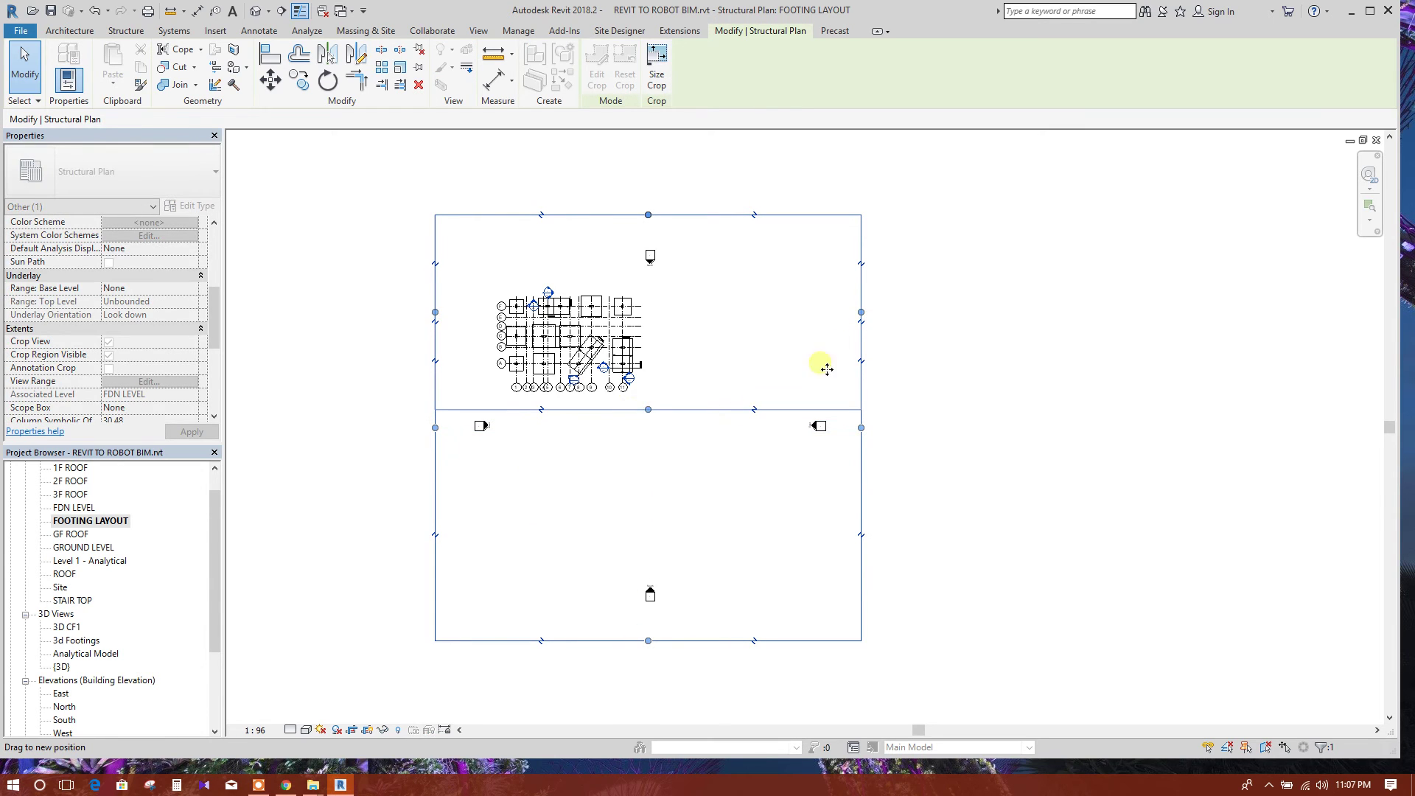
pyautogui.moveTo(860, 311); pyautogui.dragTo(641, 347)
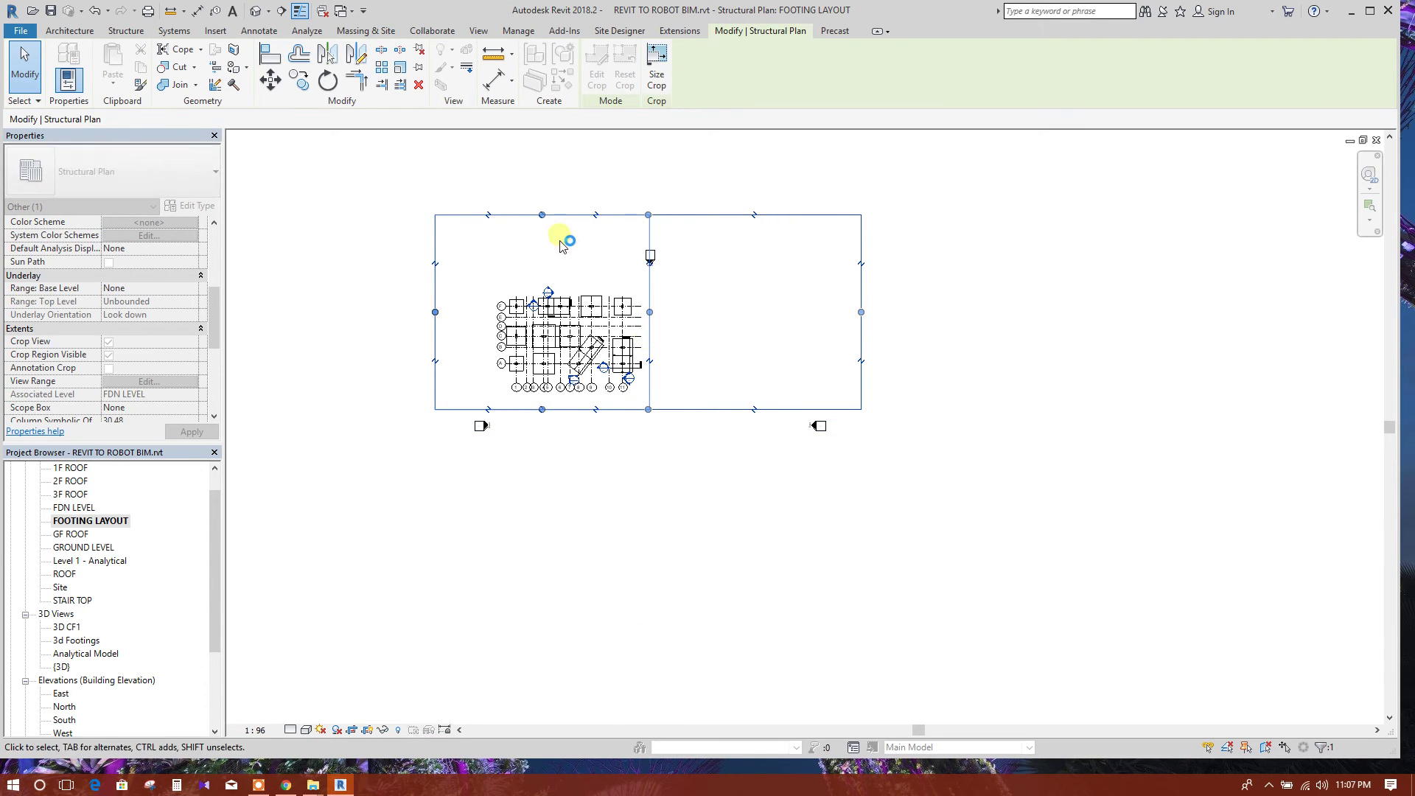
pyautogui.moveTo(543, 216); pyautogui.dragTo(546, 281)
pyautogui.moveTo(436, 345); pyautogui.dragTo(488, 344)
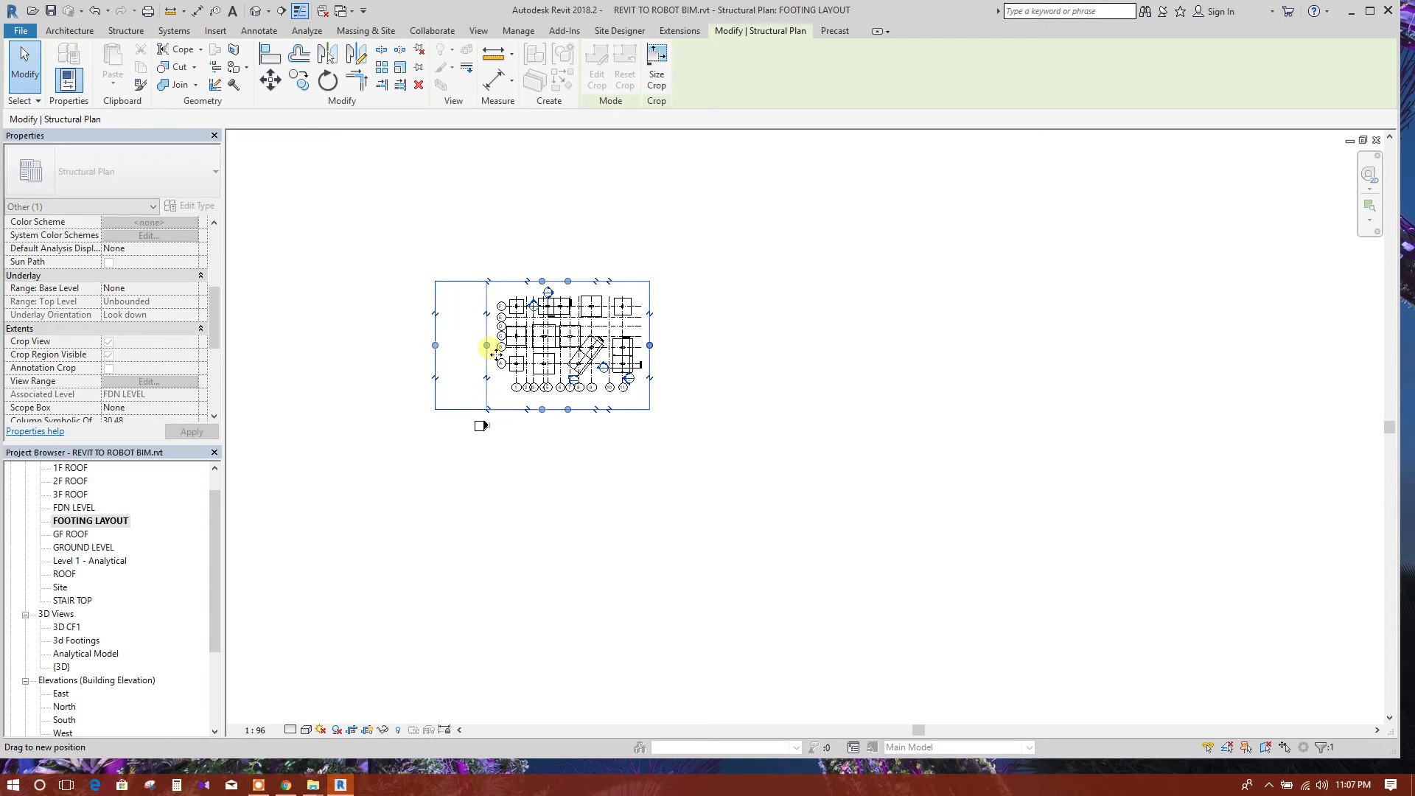
pyautogui.click(788, 372)
# - Return to sheet S.1 - FOOTING LAYOUT PLAN
pyautogui.scroll(6, 574, 387)
pyautogui.moveTo(728, 366); pyautogui.dragTo(759, 436, button='middle')
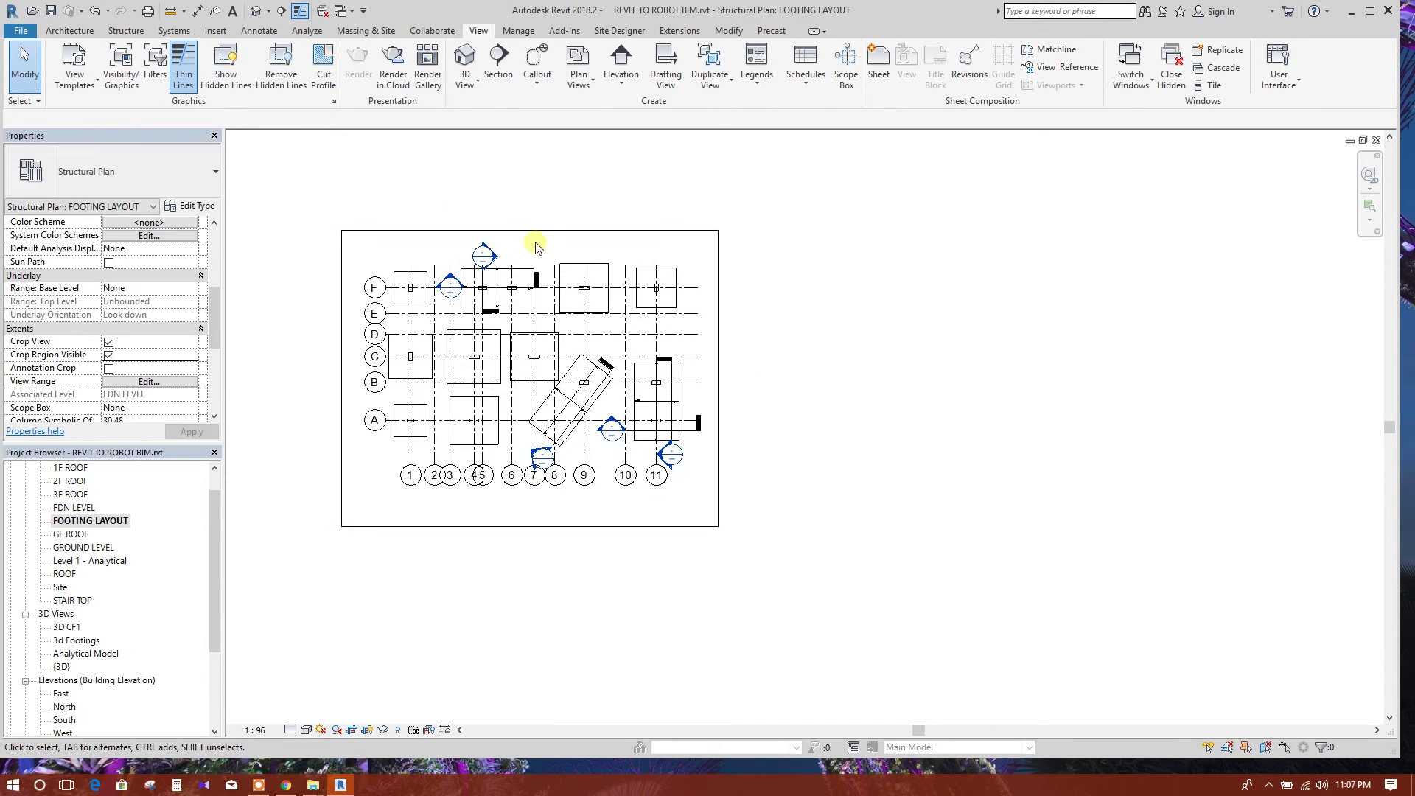
pyautogui.scroll(-1, 176, 507)
pyautogui.scroll(-3, 114, 564)
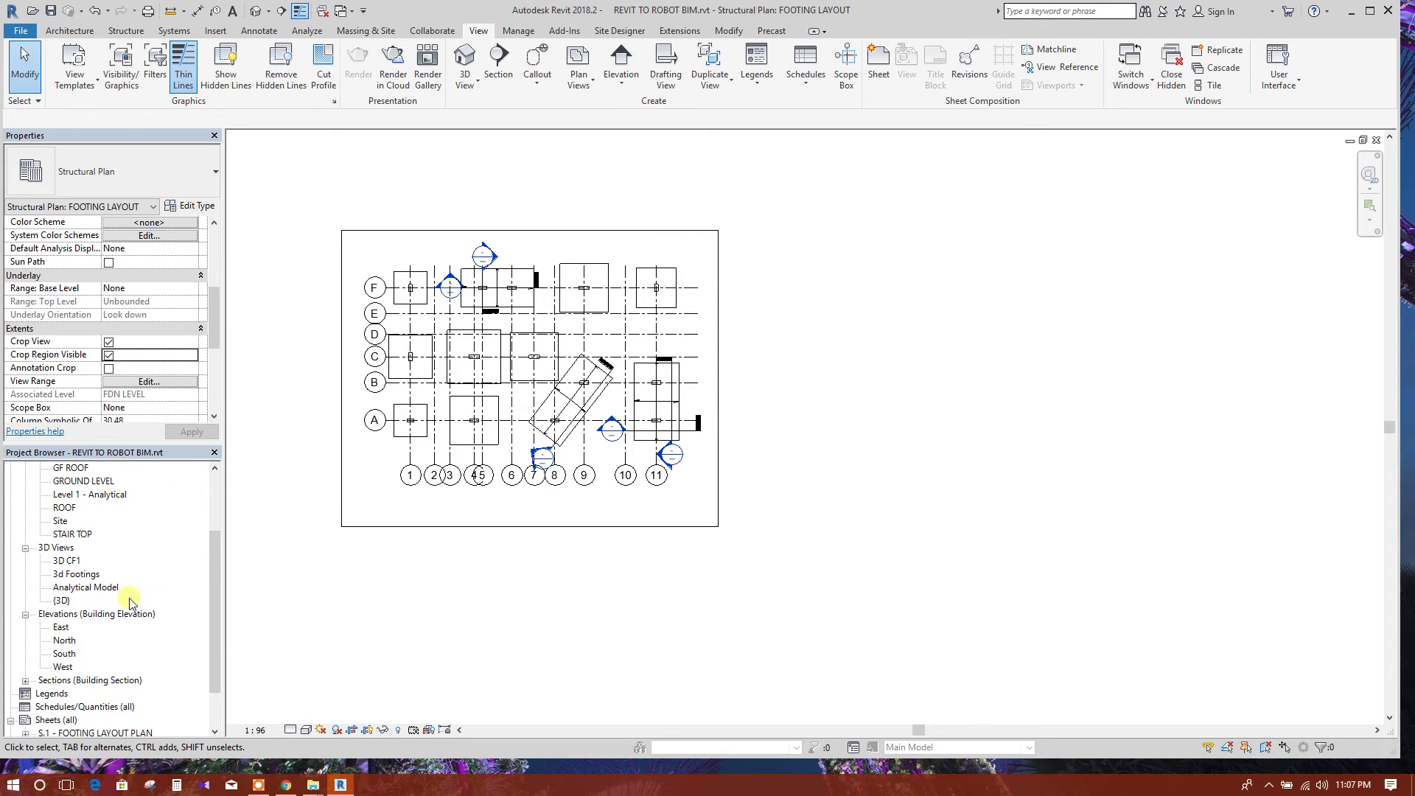
pyautogui.click(25, 707)
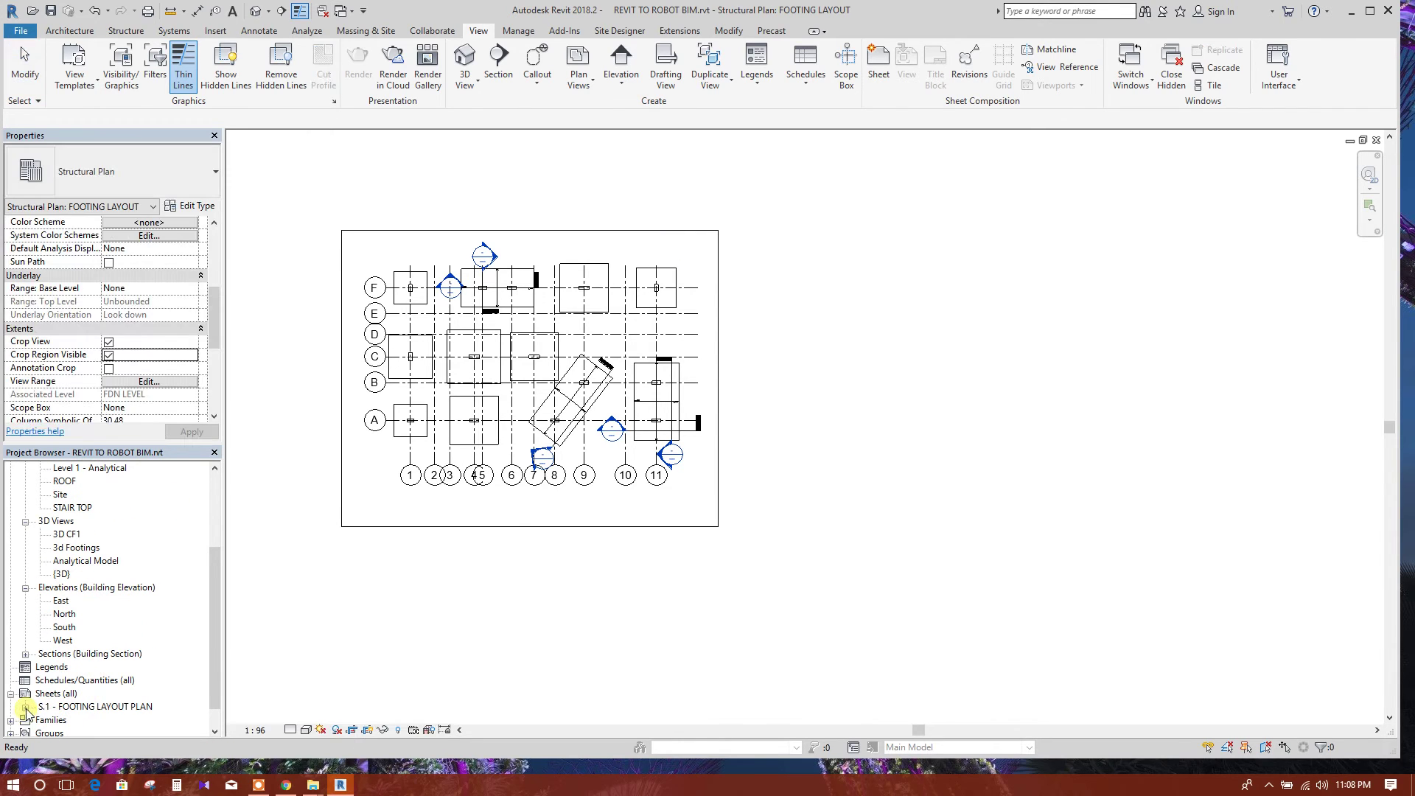
pyautogui.doubleClick(107, 707)
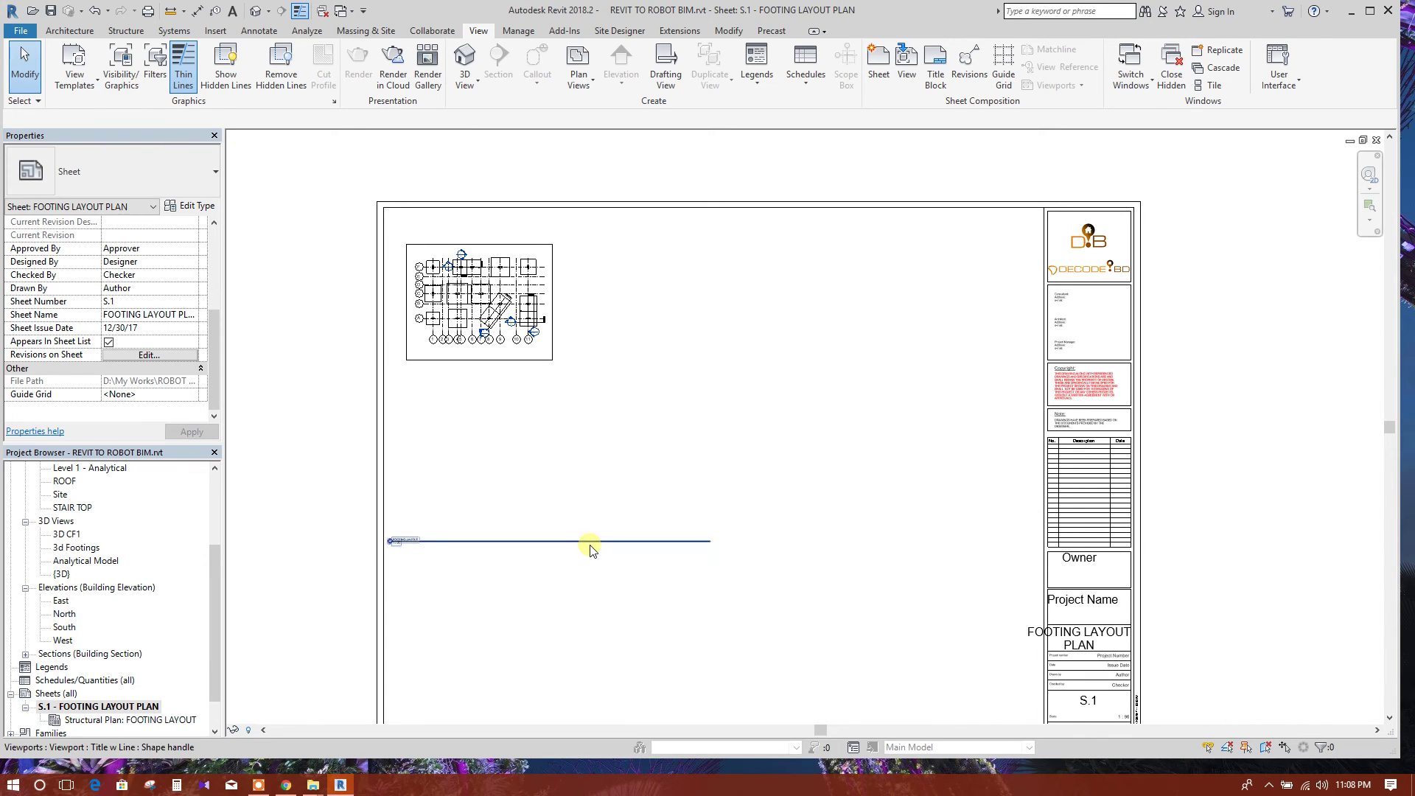
pyautogui.scroll(-1, 590, 542)
# - Move the FOOTING LAYOUT viewport title up below the plan and adjust its line length
pyautogui.click(546, 374)
pyautogui.scroll(1, 528, 398)
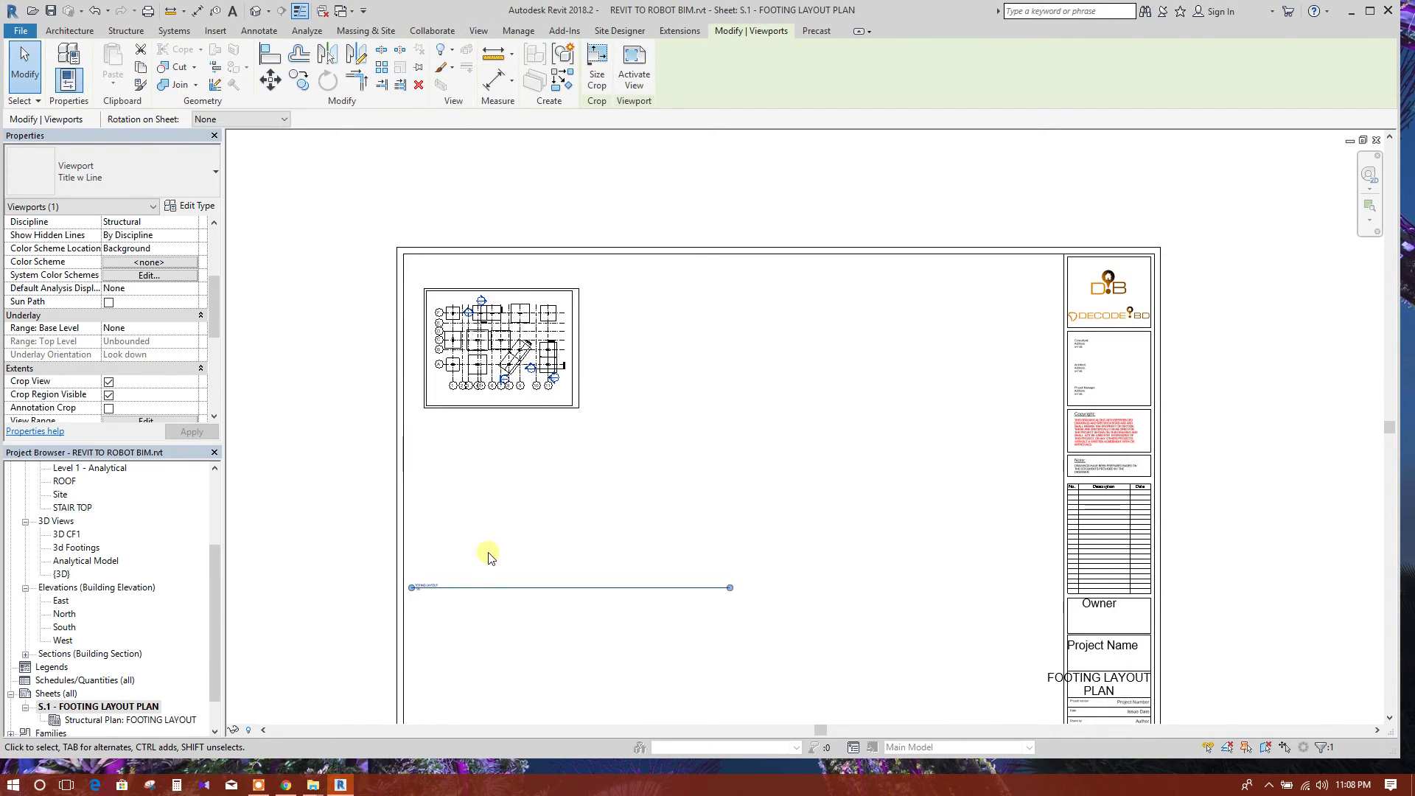
pyautogui.scroll(2, 439, 588)
pyautogui.moveTo(444, 590); pyautogui.dragTo(467, 326)
pyautogui.scroll(1, 470, 339)
pyautogui.scroll(1, 470, 337)
pyautogui.moveTo(621, 417); pyautogui.dragTo(592, 481, button='middle')
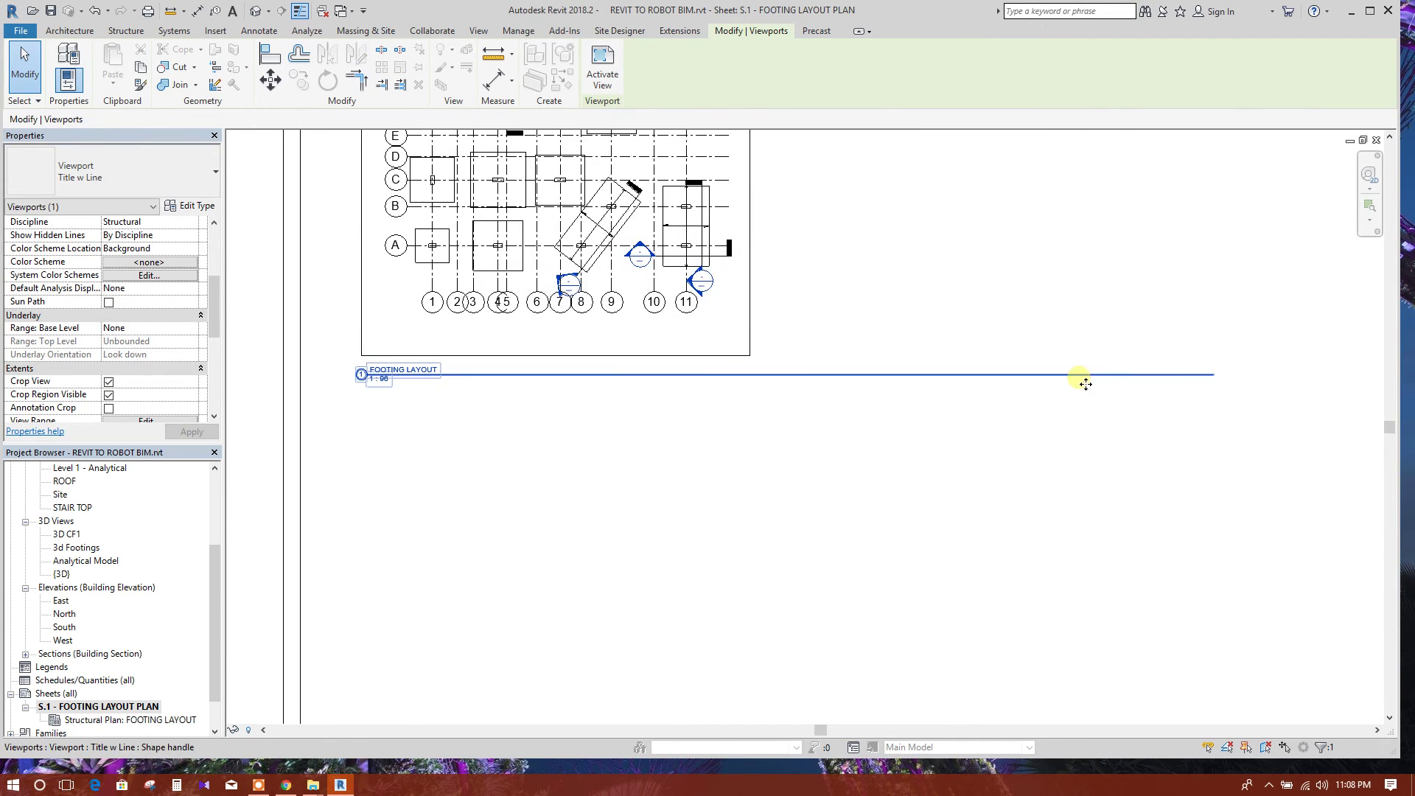
pyautogui.moveTo(1223, 378)
pyautogui.mouseDown()
pyautogui.moveTo(1184, 379)
pyautogui.moveTo(1210, 378)
pyautogui.mouseUp()
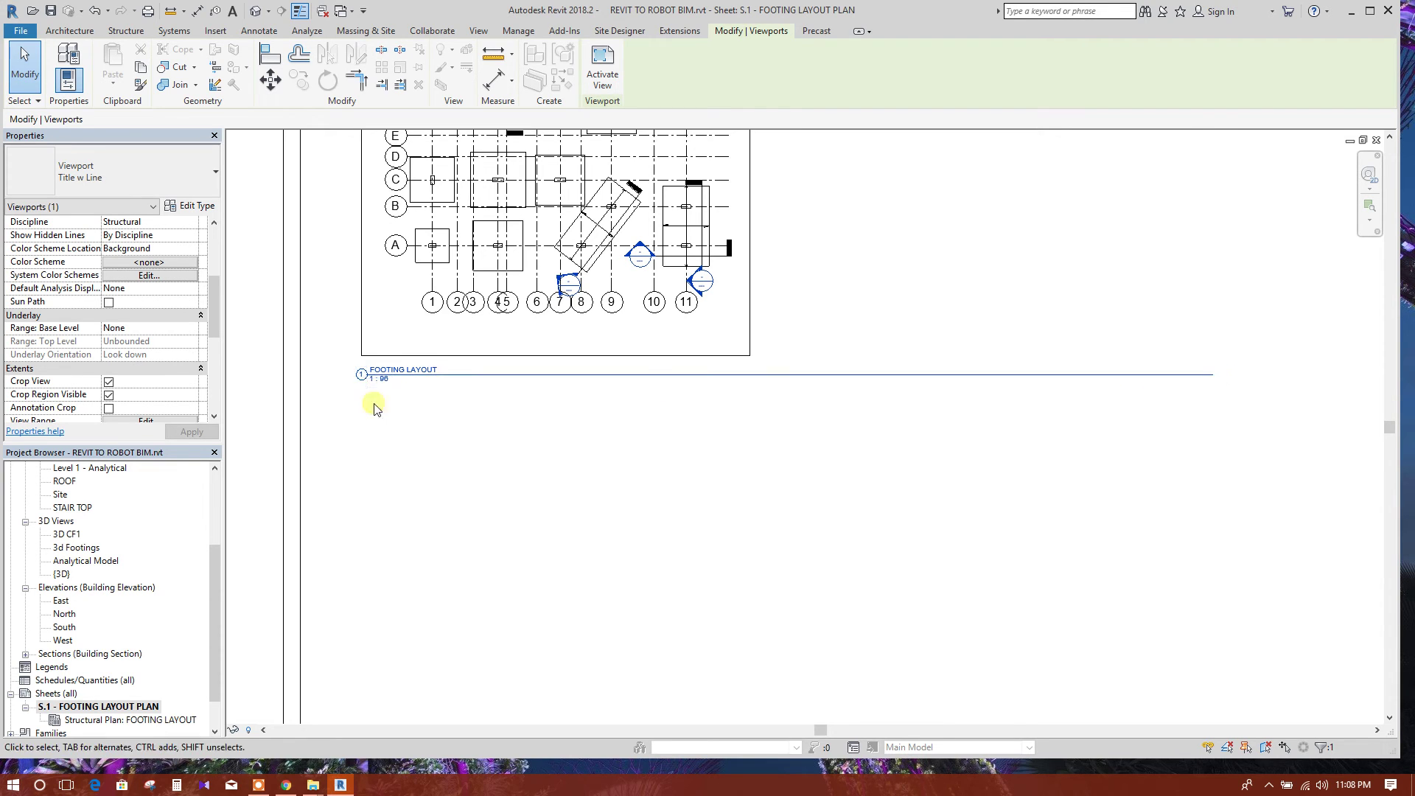
pyautogui.scroll(-2, 426, 429)
# - Activate the plan inside the viewport, then return to the sheet and reselect the viewport
pyautogui.click(915, 403)
pyautogui.doubleClick(932, 396)
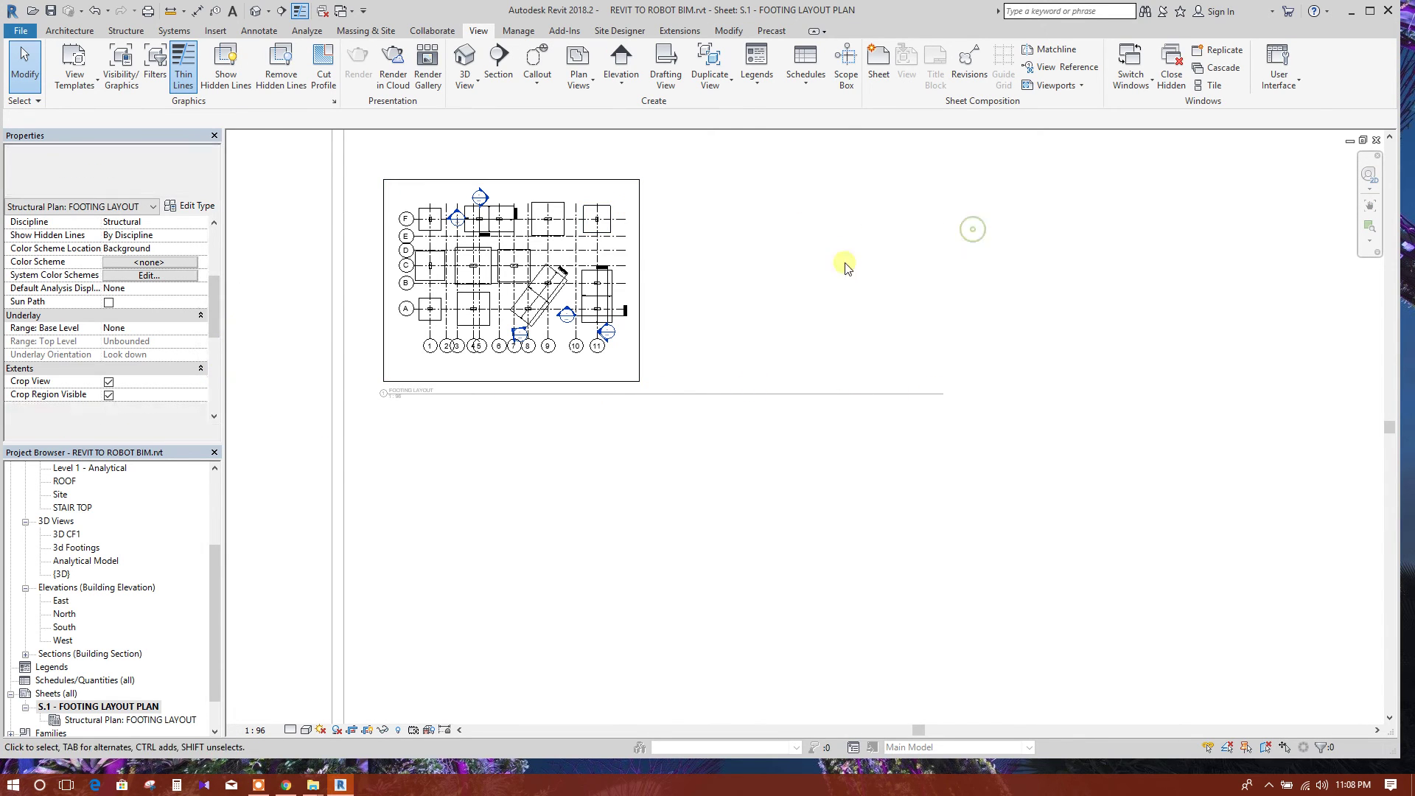
pyautogui.scroll(-1, 546, 403)
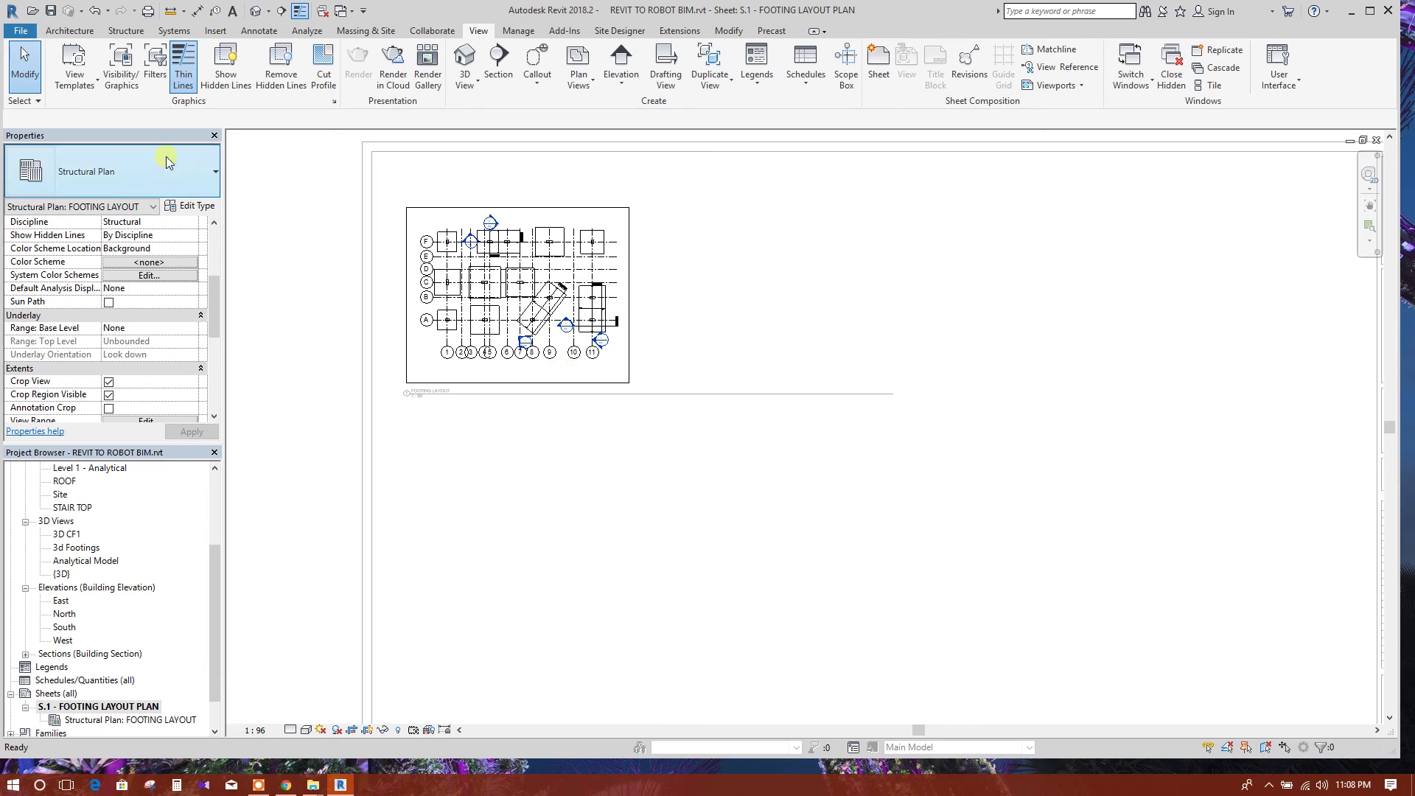
pyautogui.click(578, 414)
pyautogui.click(524, 393)
pyautogui.scroll(1, 830, 406)
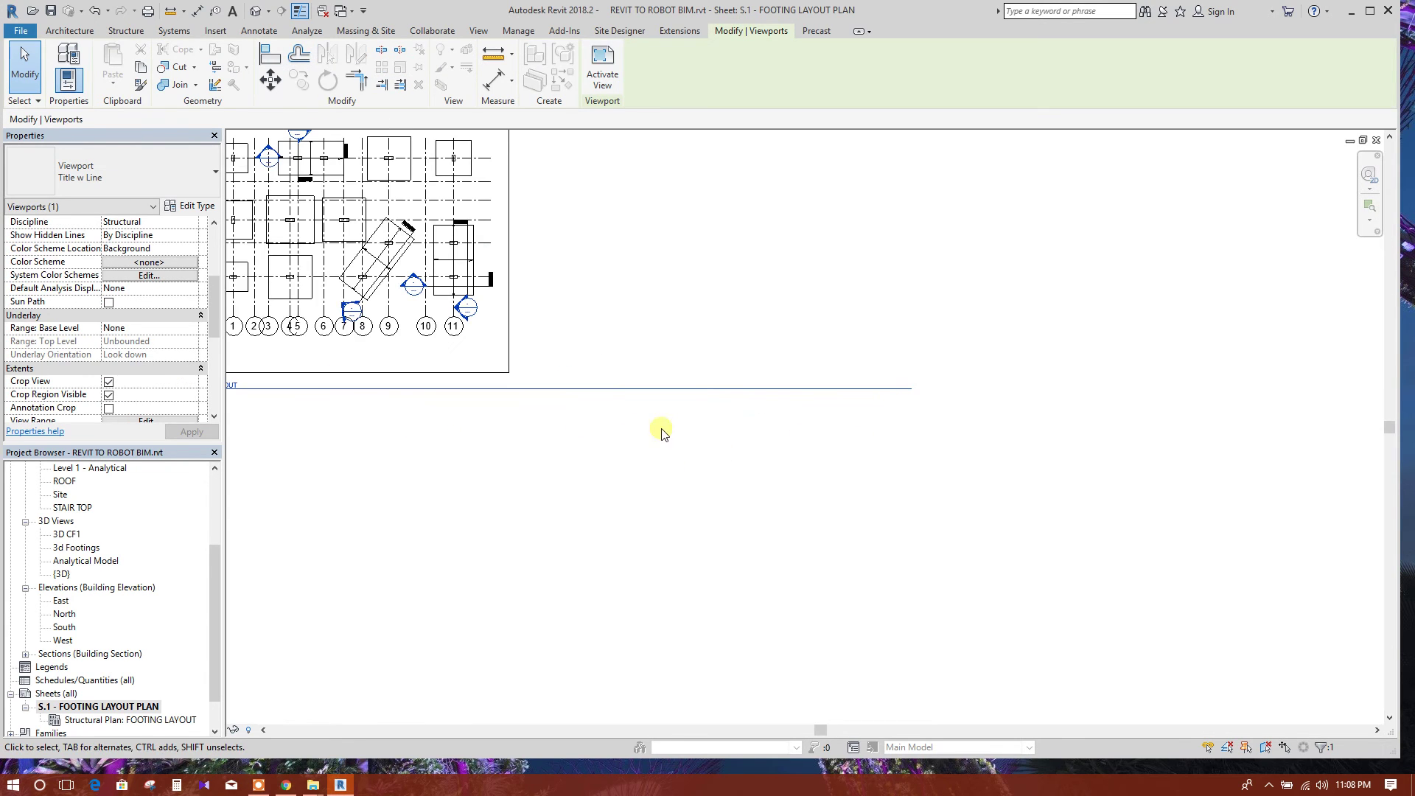
# - Check the viewport's Type Properties, closing them unchanged
pyautogui.click(190, 207)
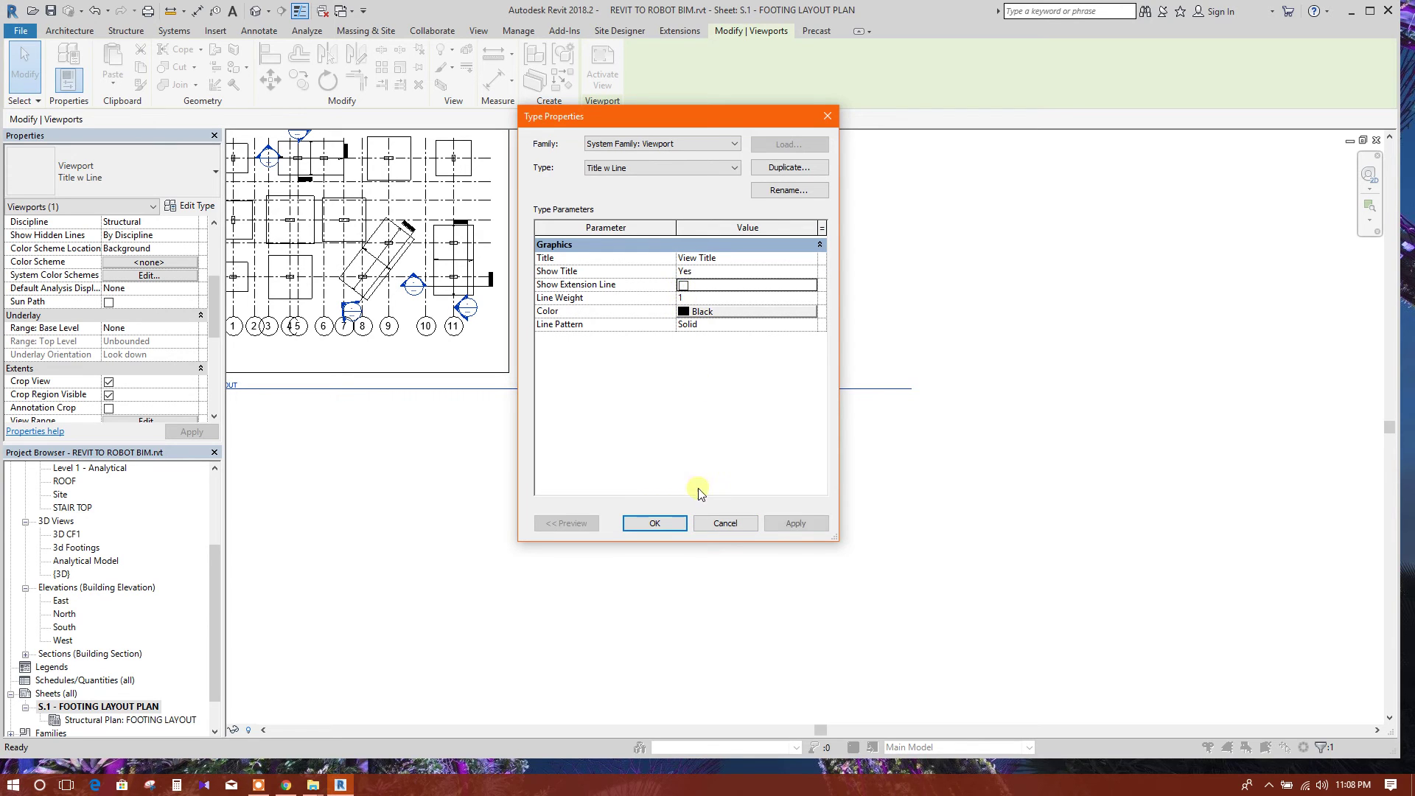
pyautogui.click(653, 522)
pyautogui.moveTo(368, 447); pyautogui.dragTo(508, 454, button='middle')
pyautogui.scroll(2, 376, 411)
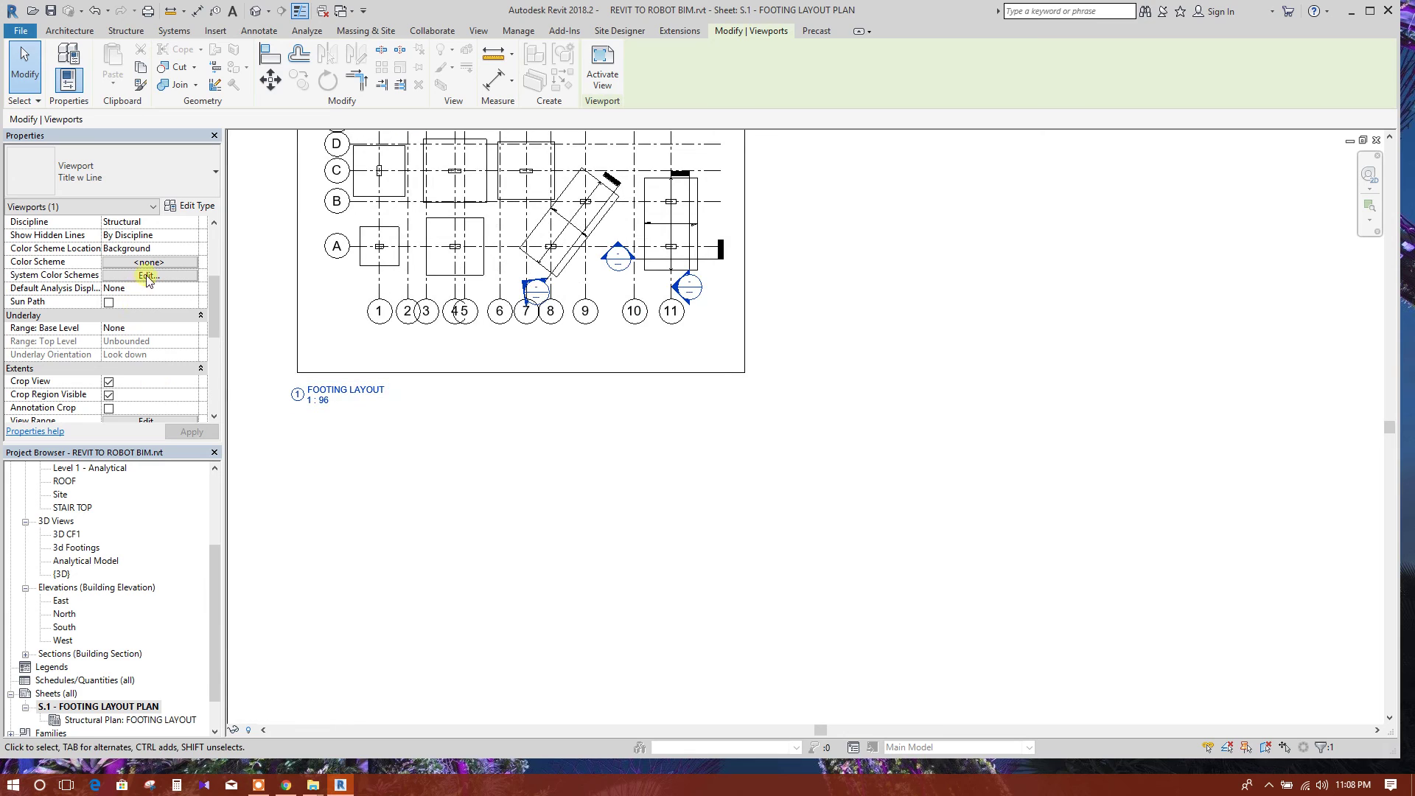
# - Turn on Show Extension Line for the viewport title and lengthen the title line
pyautogui.click(184, 207)
pyautogui.click(683, 285)
pyautogui.click(654, 524)
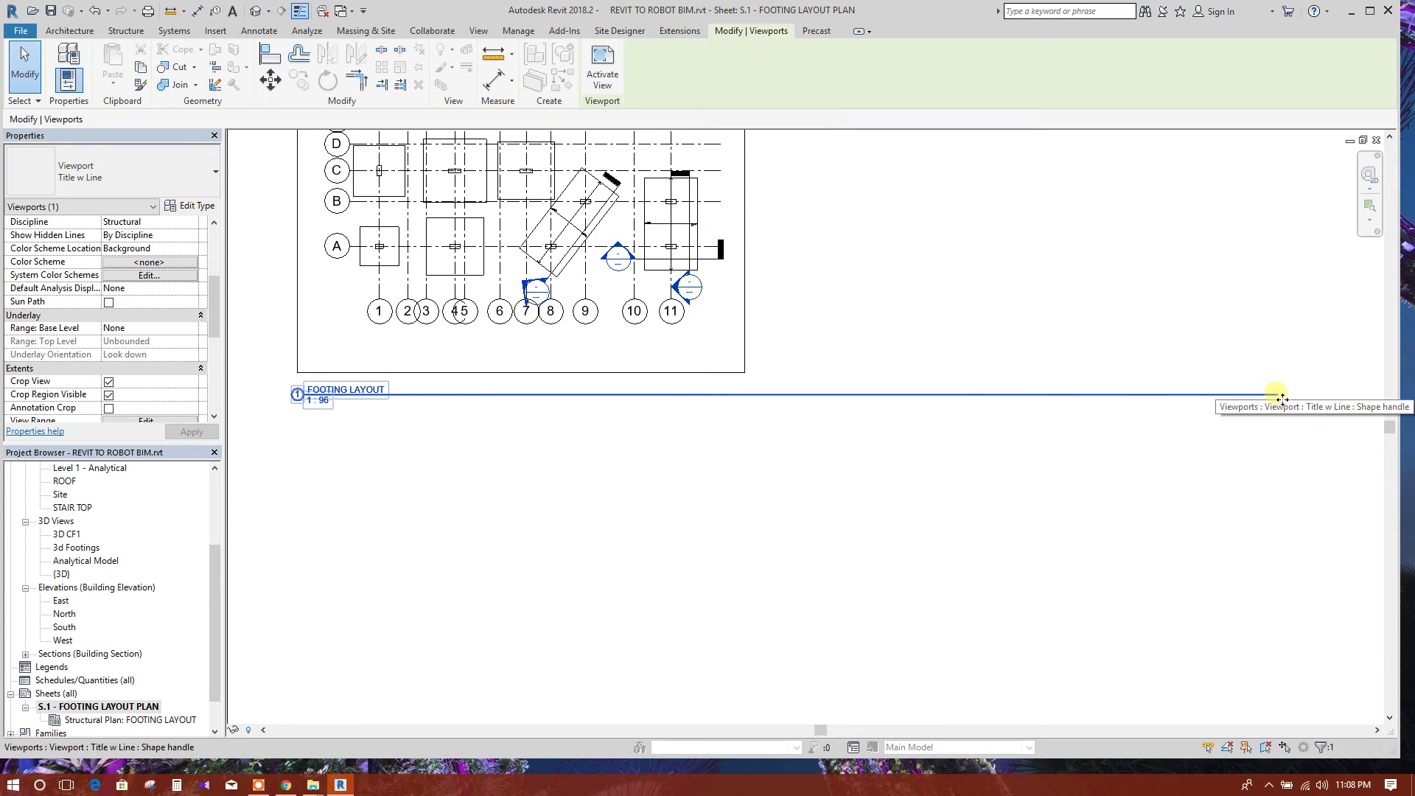
pyautogui.moveTo(1276, 395)
pyautogui.mouseDown()
pyautogui.moveTo(1200, 402)
pyautogui.moveTo(1262, 397)
pyautogui.mouseUp()
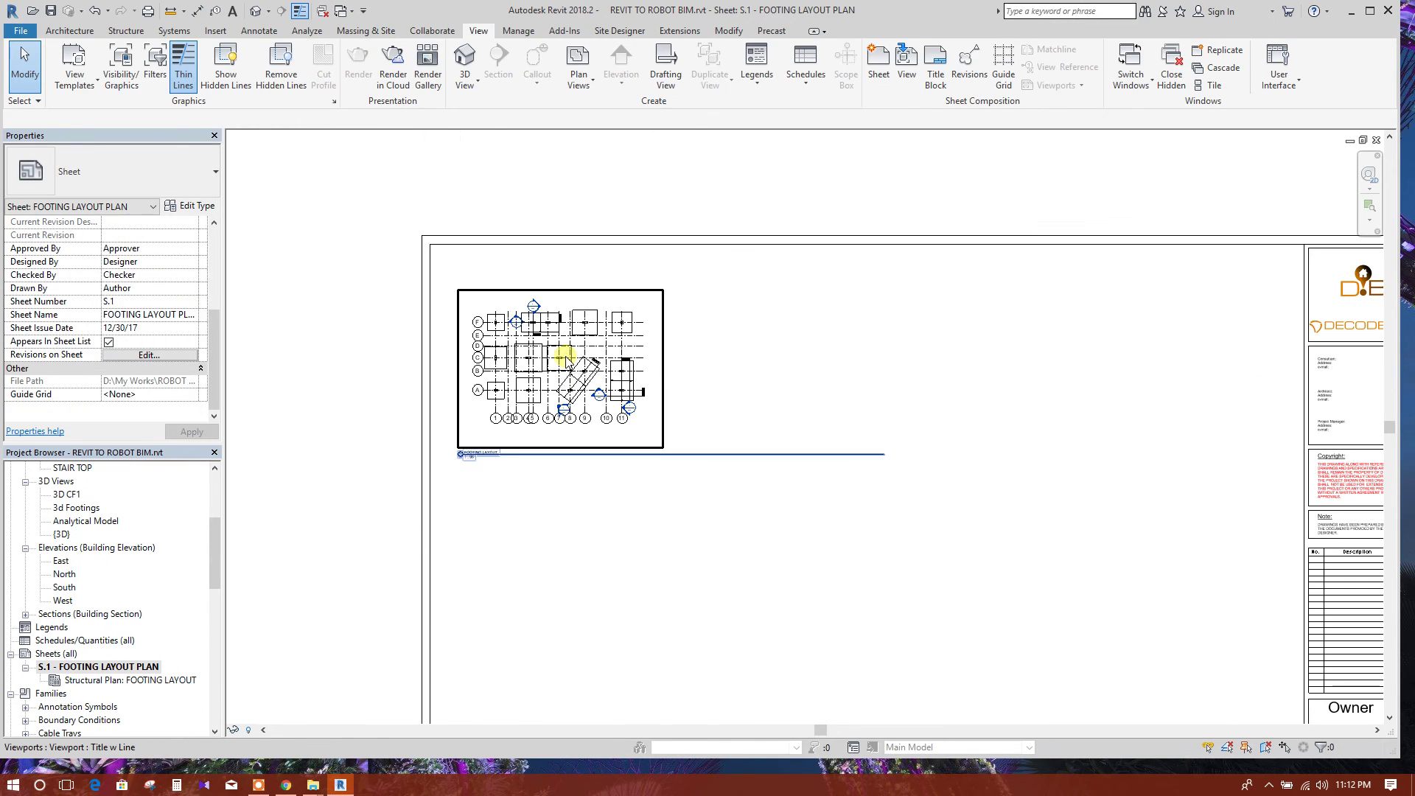
# - Shorten the footing plan's title line by dragging its end grip left
pyautogui.click(673, 413)
pyautogui.click(657, 515)
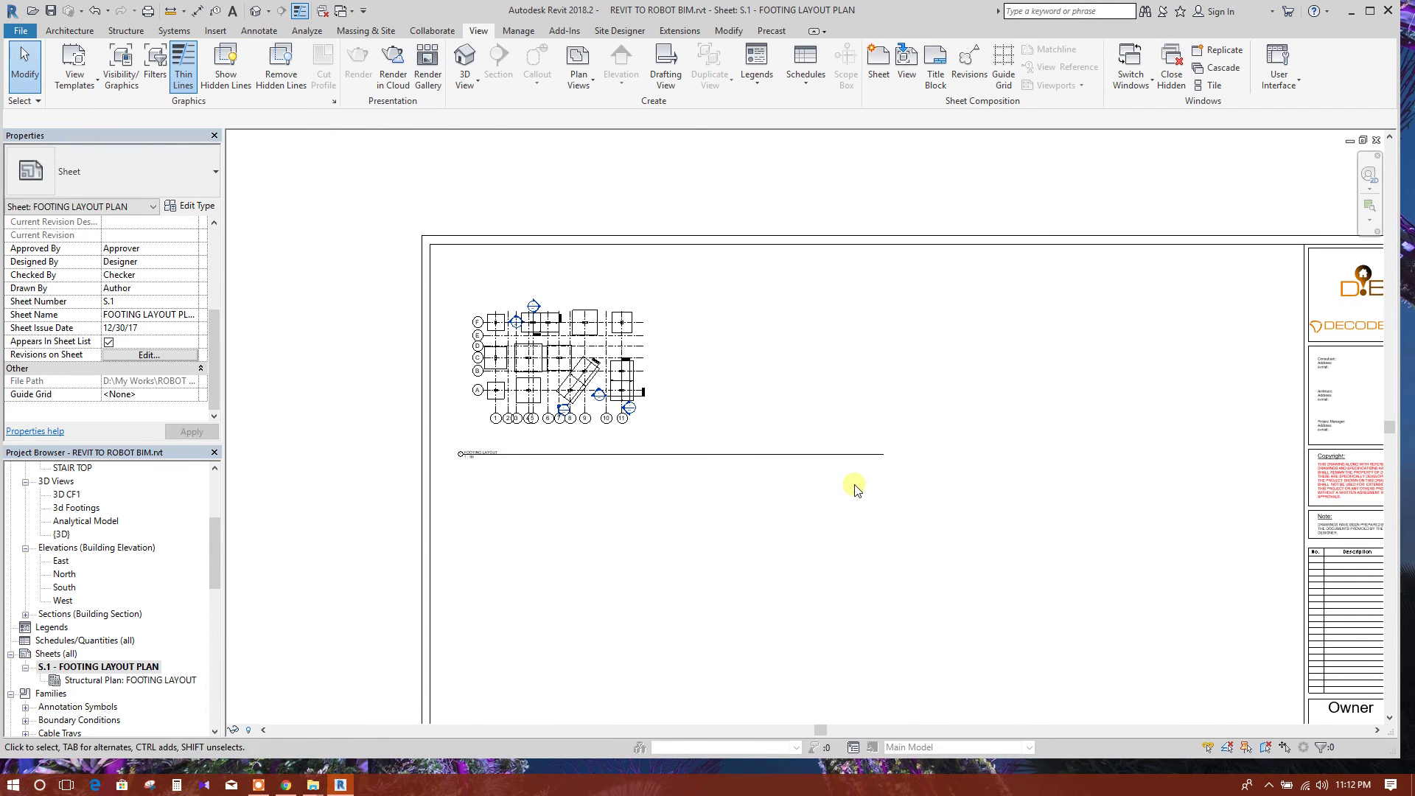
pyautogui.click(656, 394)
pyautogui.moveTo(885, 456); pyautogui.dragTo(775, 462)
pyautogui.moveTo(684, 461); pyautogui.dragTo(663, 462)
pyautogui.click(675, 520)
# - Set the FOOTING LAYOUT viewport scale to 1 : 50
pyautogui.scroll(1, 553, 456)
pyautogui.scroll(6, 543, 462)
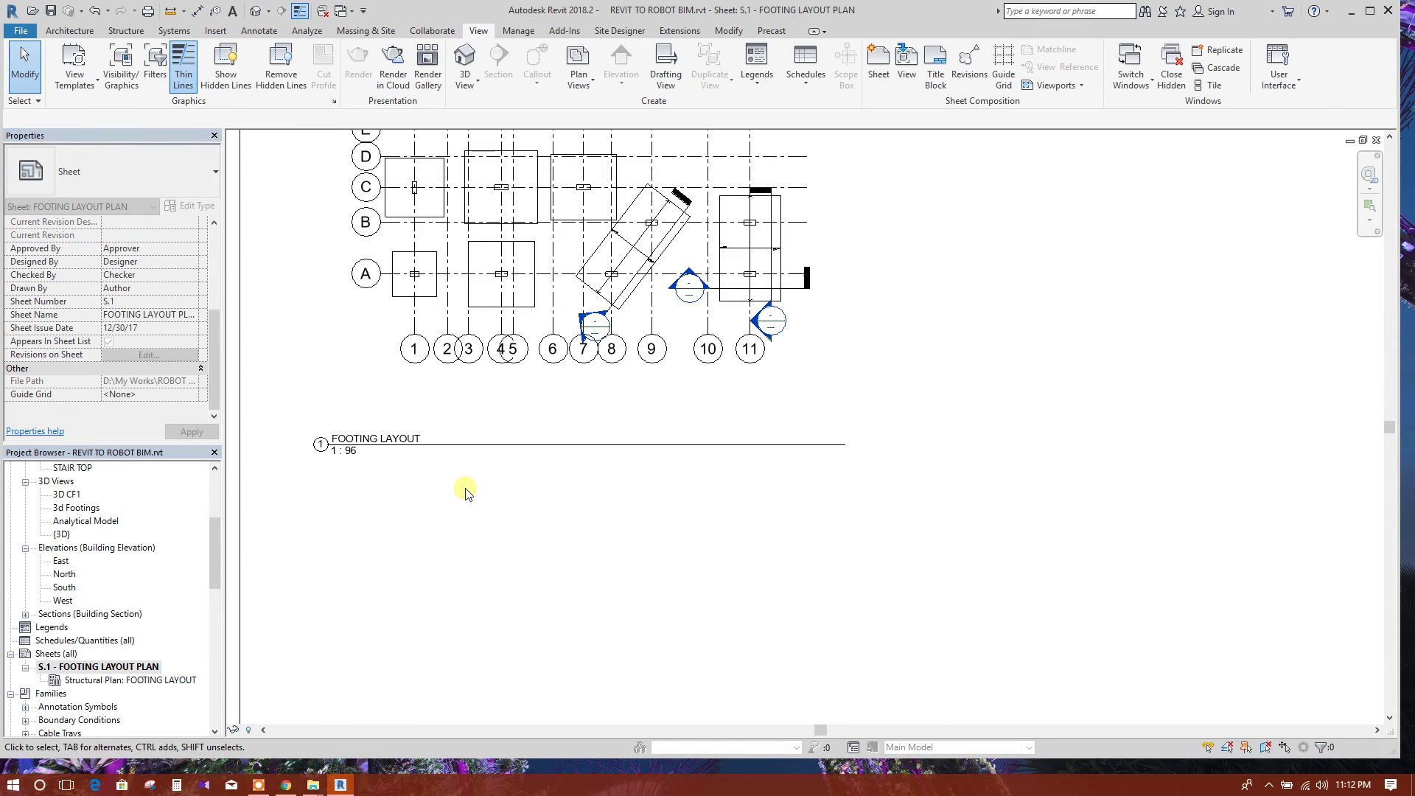
pyautogui.moveTo(440, 486); pyautogui.dragTo(515, 505, button='middle')
pyautogui.scroll(-3, 516, 503)
pyautogui.scroll(-3, 462, 508)
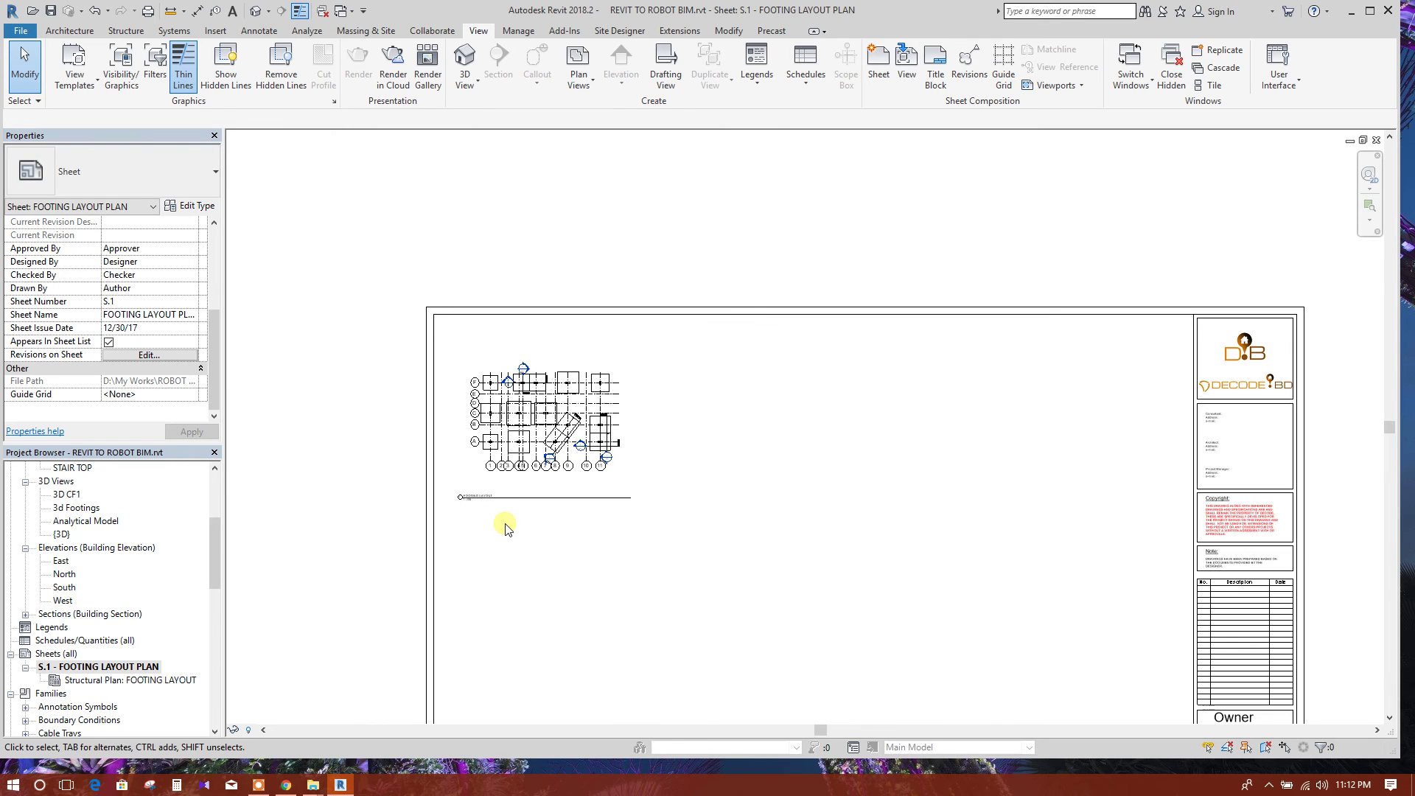
pyautogui.scroll(3, 426, 445)
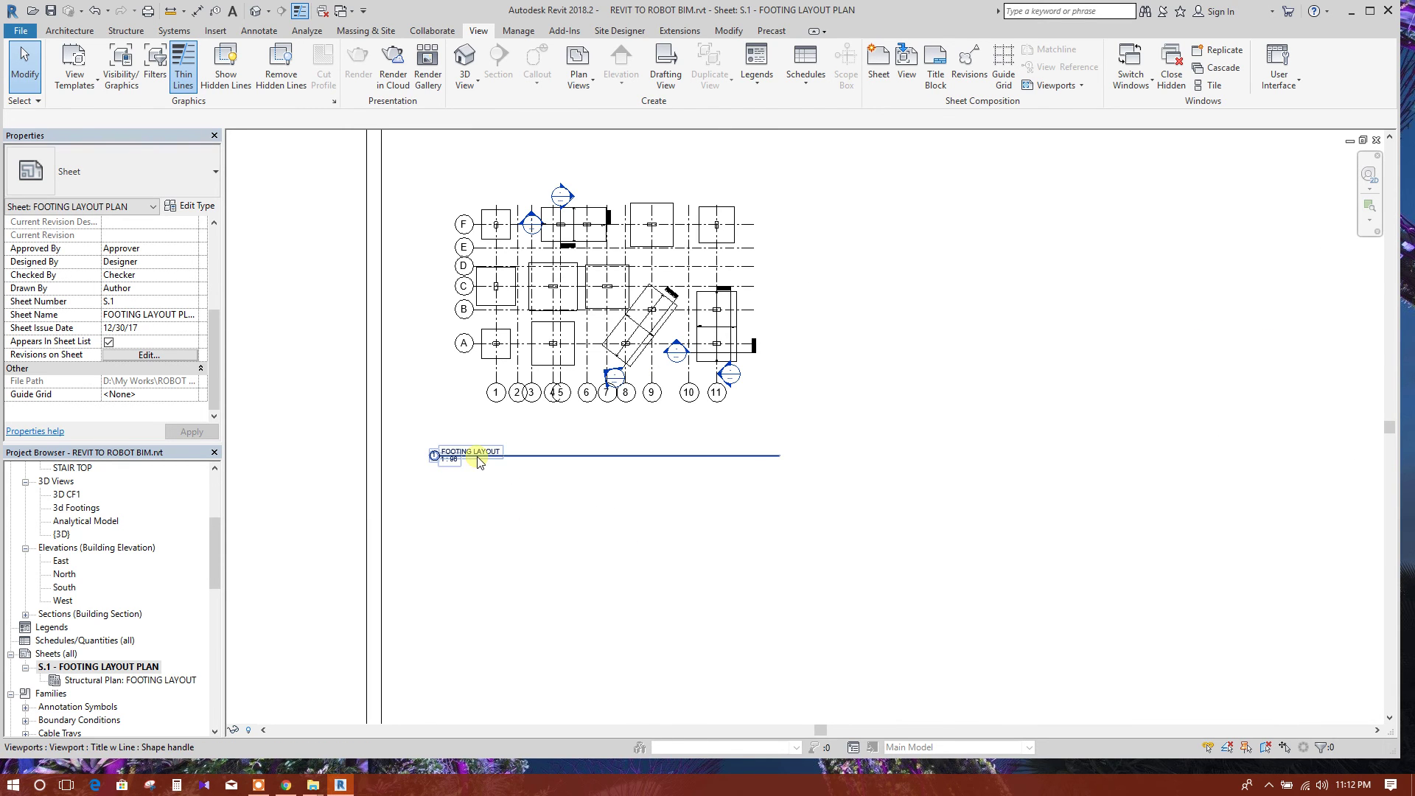
pyautogui.click(508, 469)
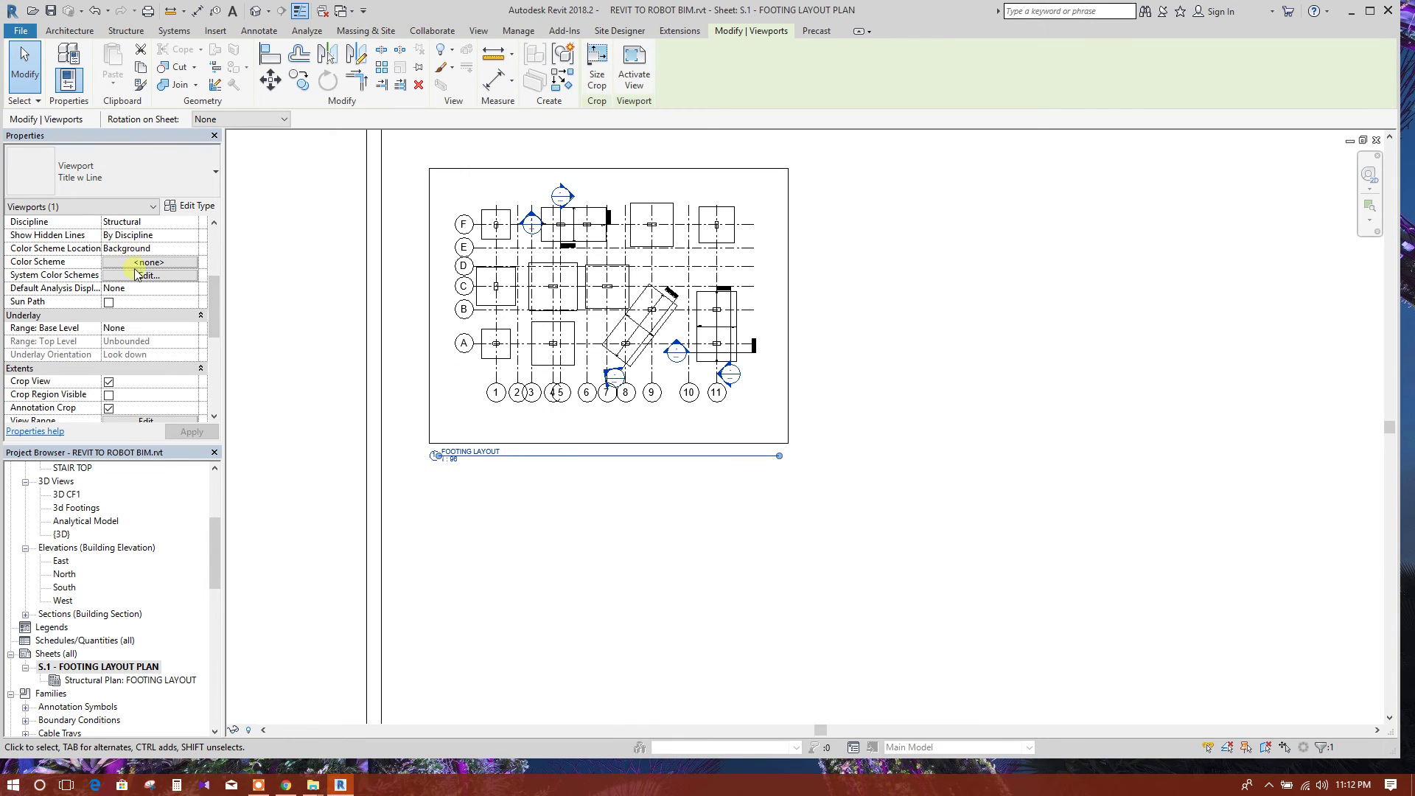
pyautogui.scroll(4, 134, 273)
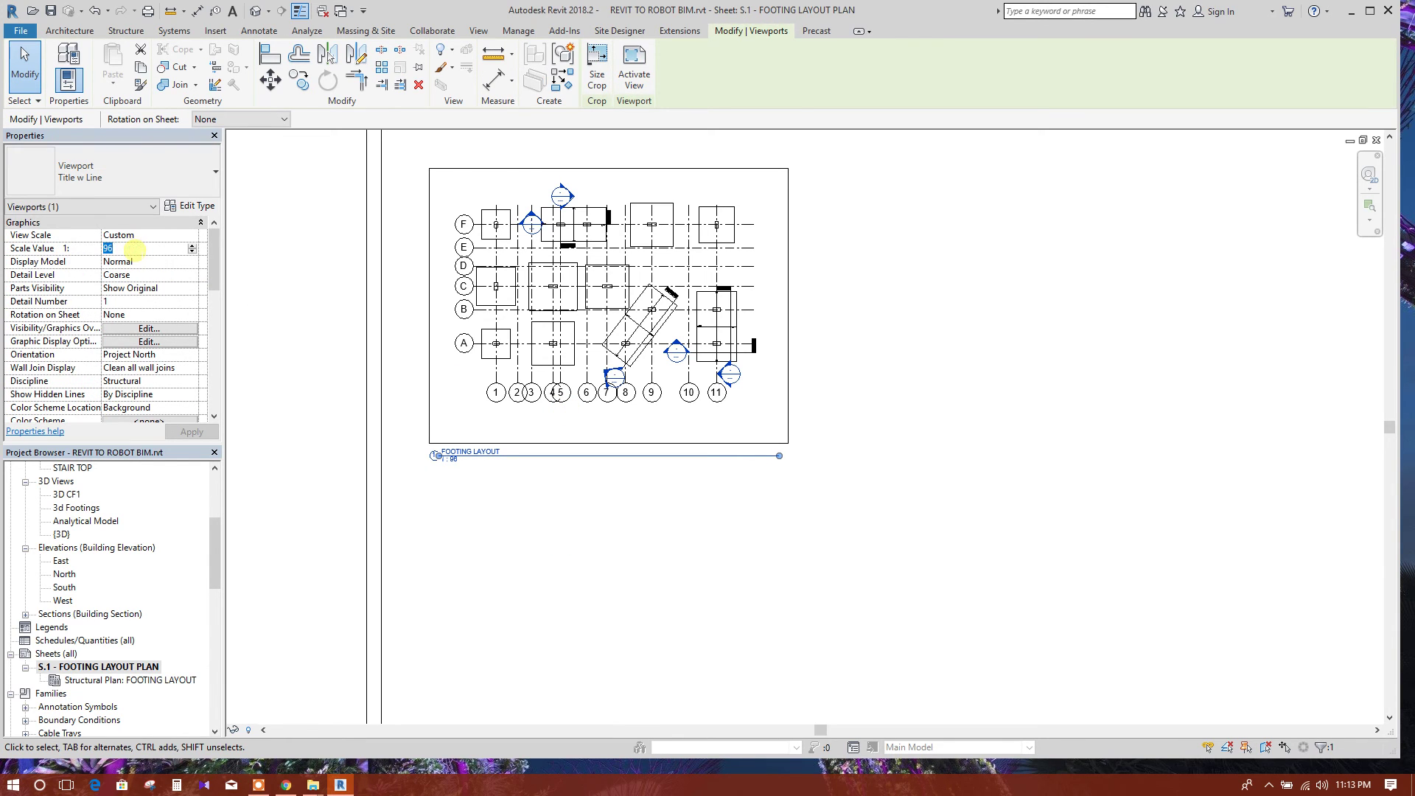
pyautogui.press('Return')
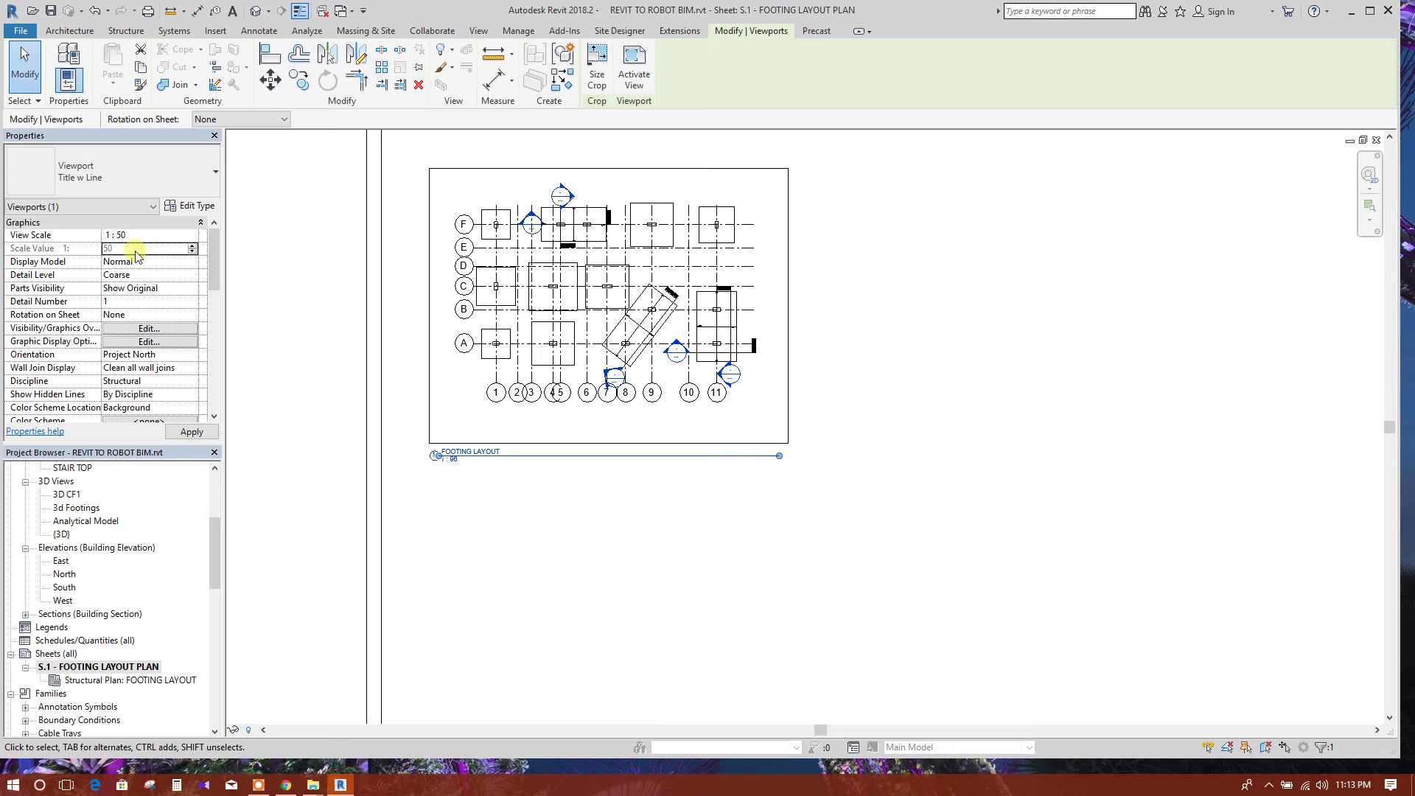
pyautogui.scroll(3, 623, 439)
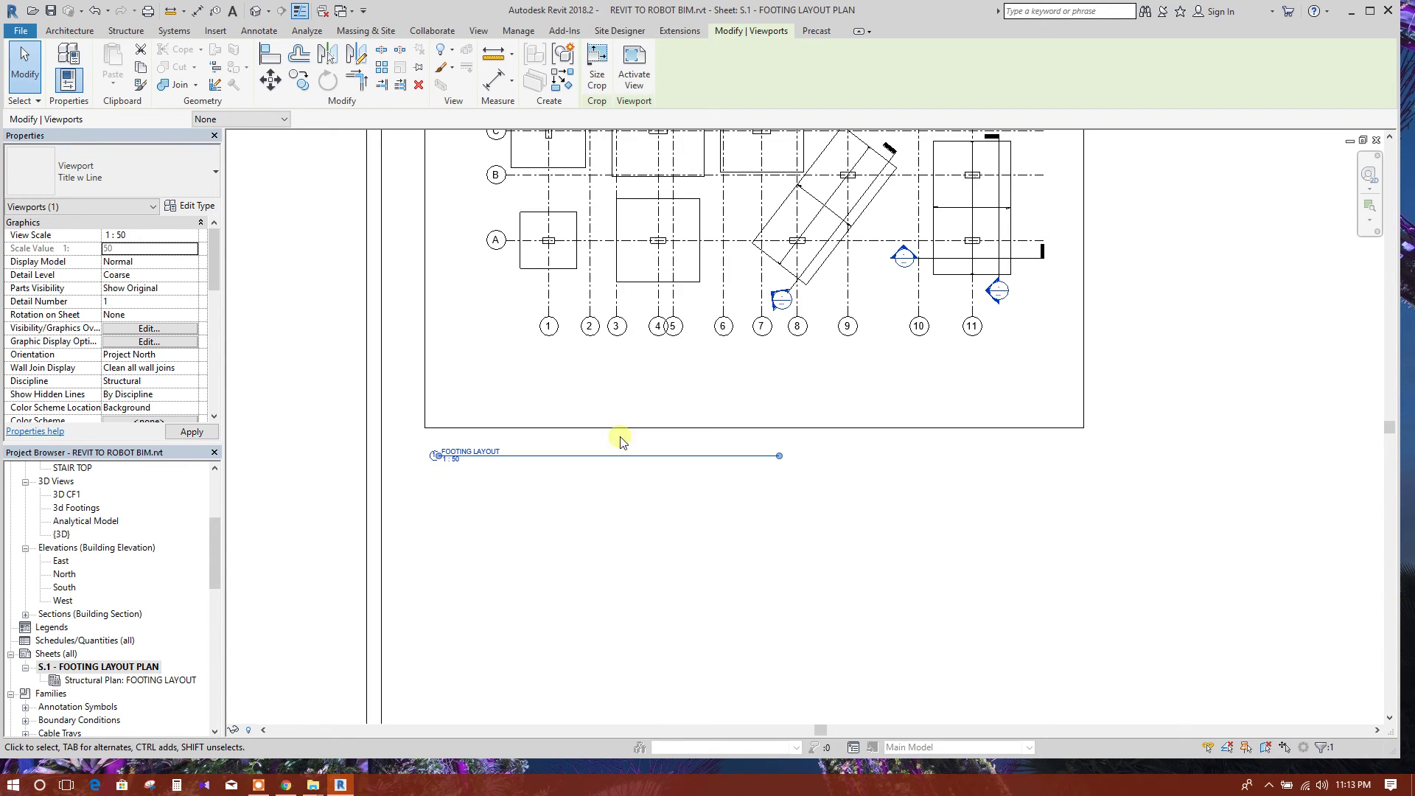
pyautogui.scroll(-4, 623, 483)
pyautogui.moveTo(845, 499); pyautogui.dragTo(754, 514, button='middle')
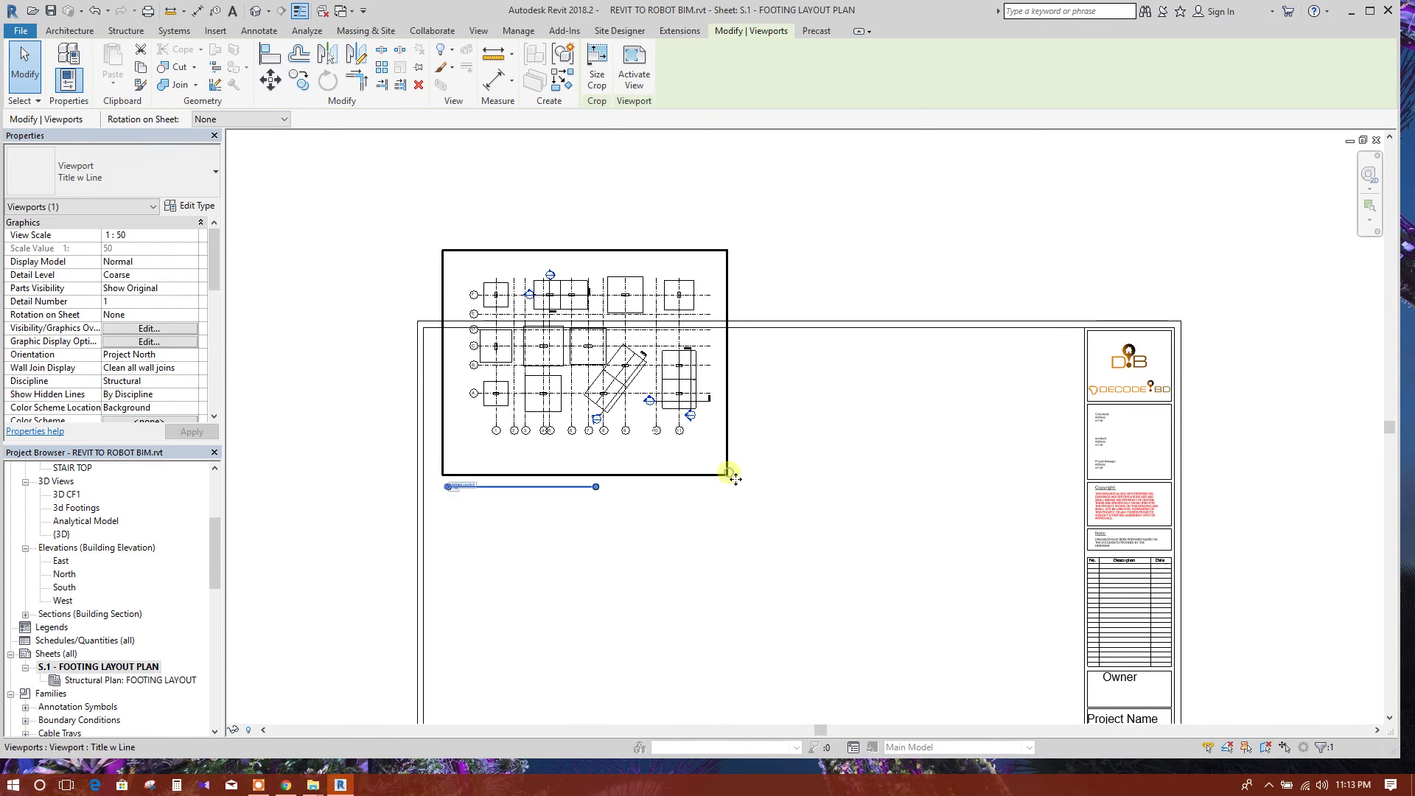
# - Move the 1 : 50 viewport down and right inside the sheet border
pyautogui.moveTo(735, 469); pyautogui.dragTo(761, 556)
pyautogui.moveTo(809, 560); pyautogui.dragTo(730, 477, button='middle')
pyautogui.click(710, 515)
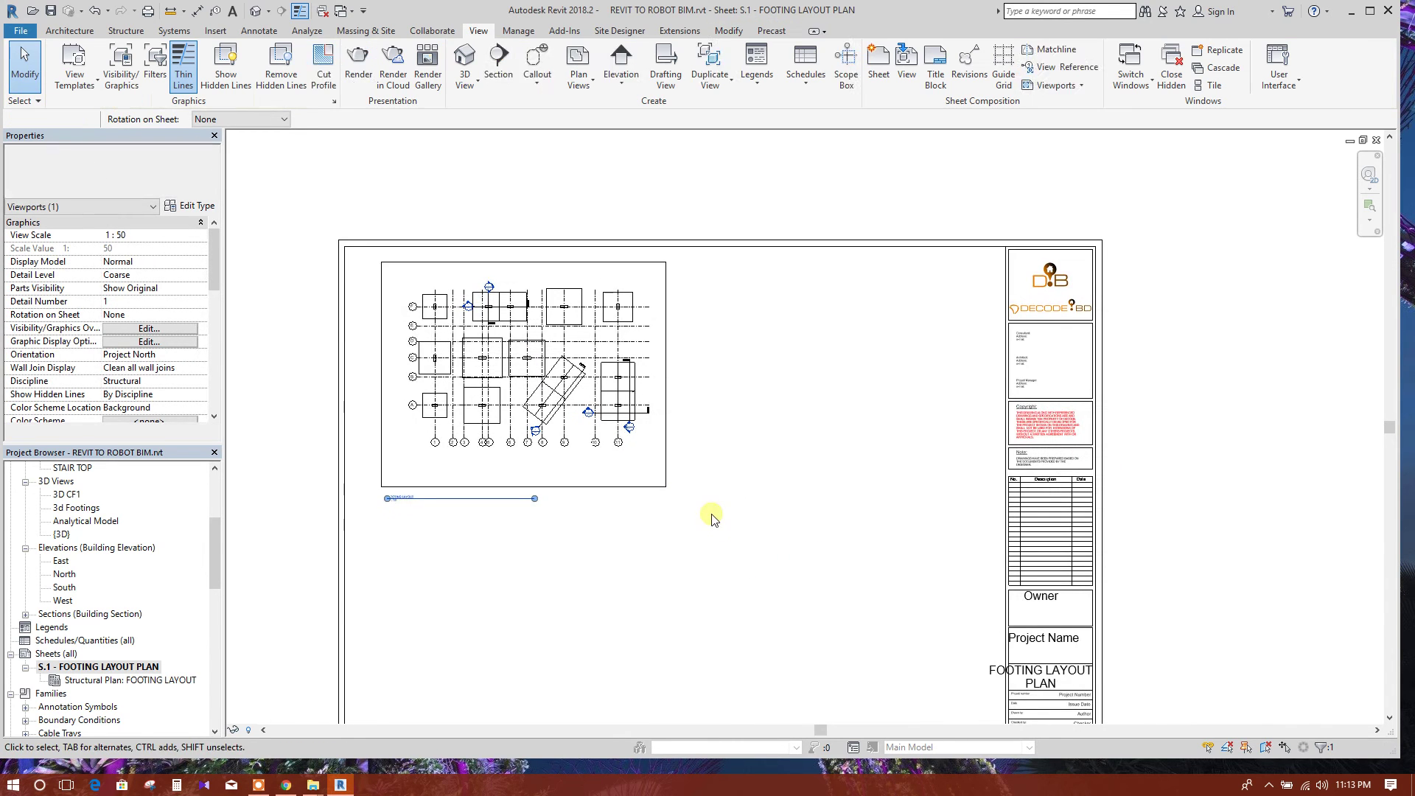
pyautogui.scroll(1, 622, 437)
pyautogui.scroll(1, 608, 440)
pyautogui.scroll(-1, 742, 462)
pyautogui.moveTo(821, 531); pyautogui.dragTo(788, 472, button='middle')
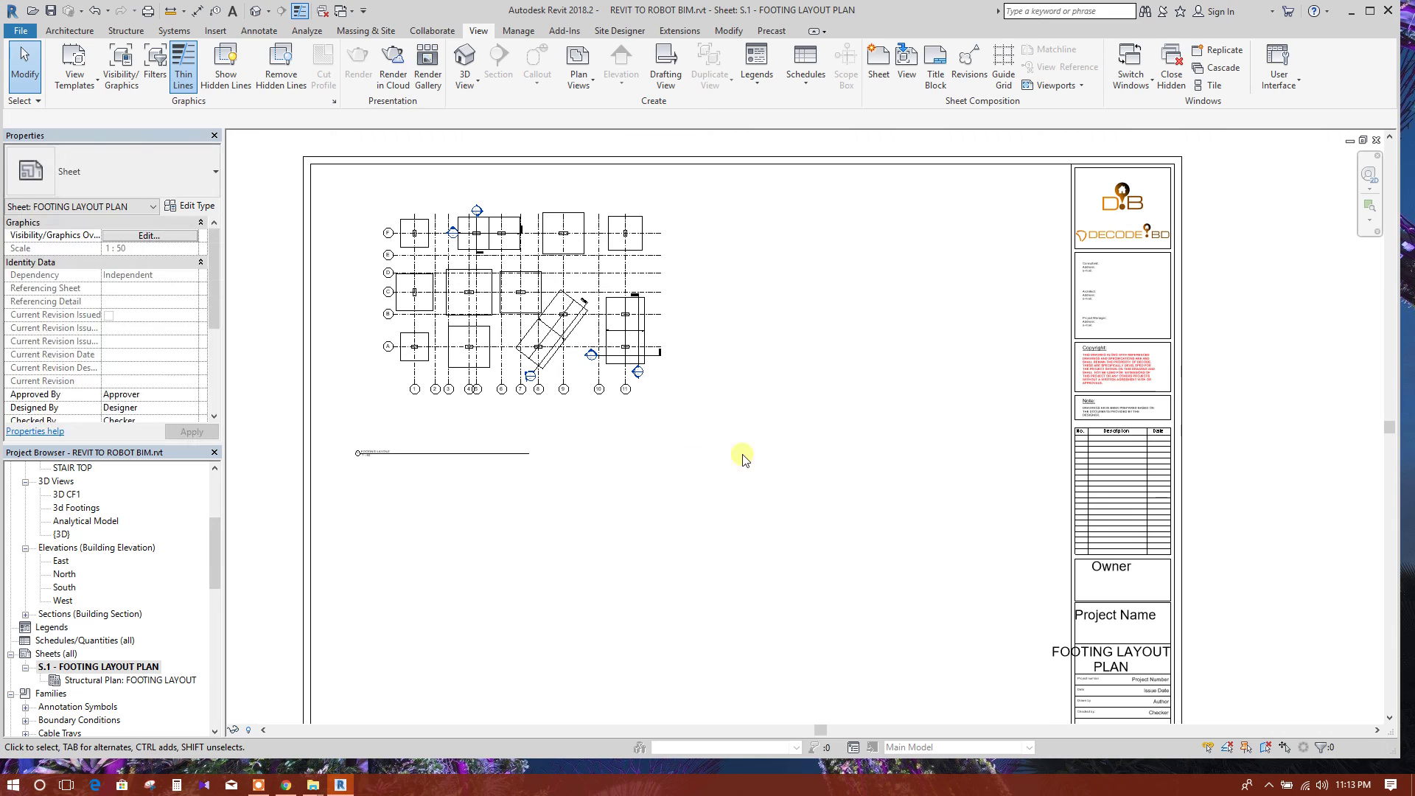
# - Extend the viewport title line to the viewport's right edge
pyautogui.click(679, 427)
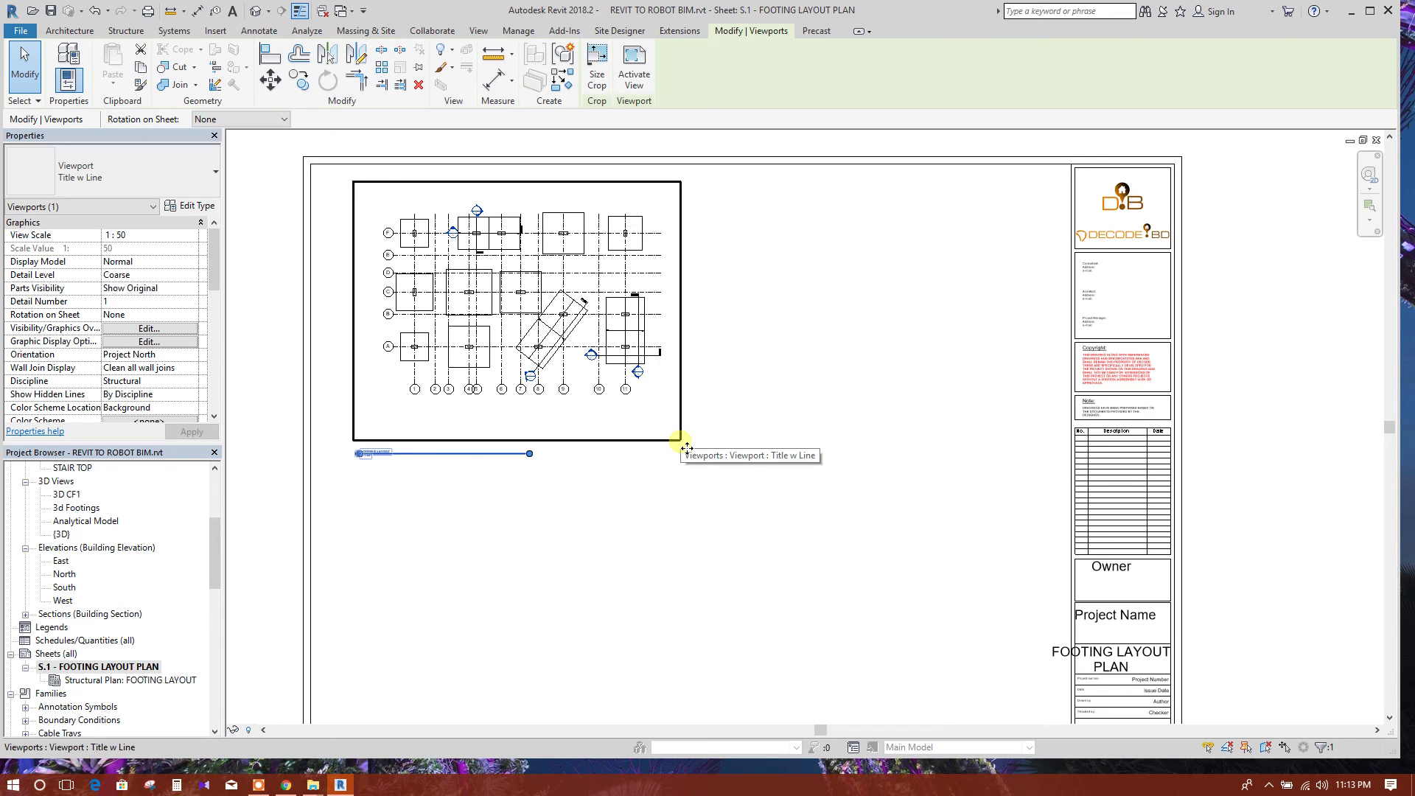
pyautogui.click(757, 448)
pyautogui.scroll(4, 445, 401)
pyautogui.moveTo(641, 441); pyautogui.dragTo(665, 469, button='middle')
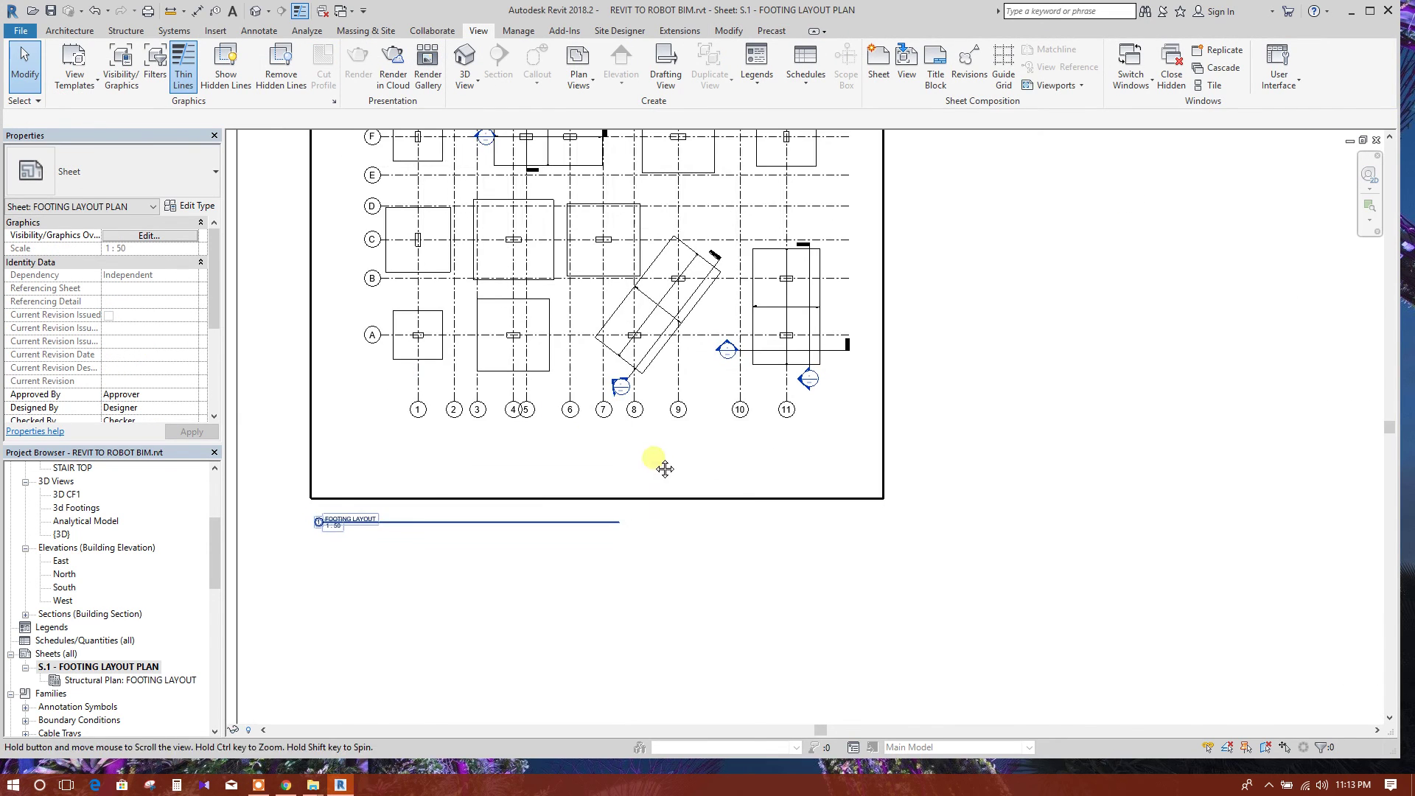
pyautogui.scroll(-1, 375, 523)
pyautogui.scroll(-2, 638, 542)
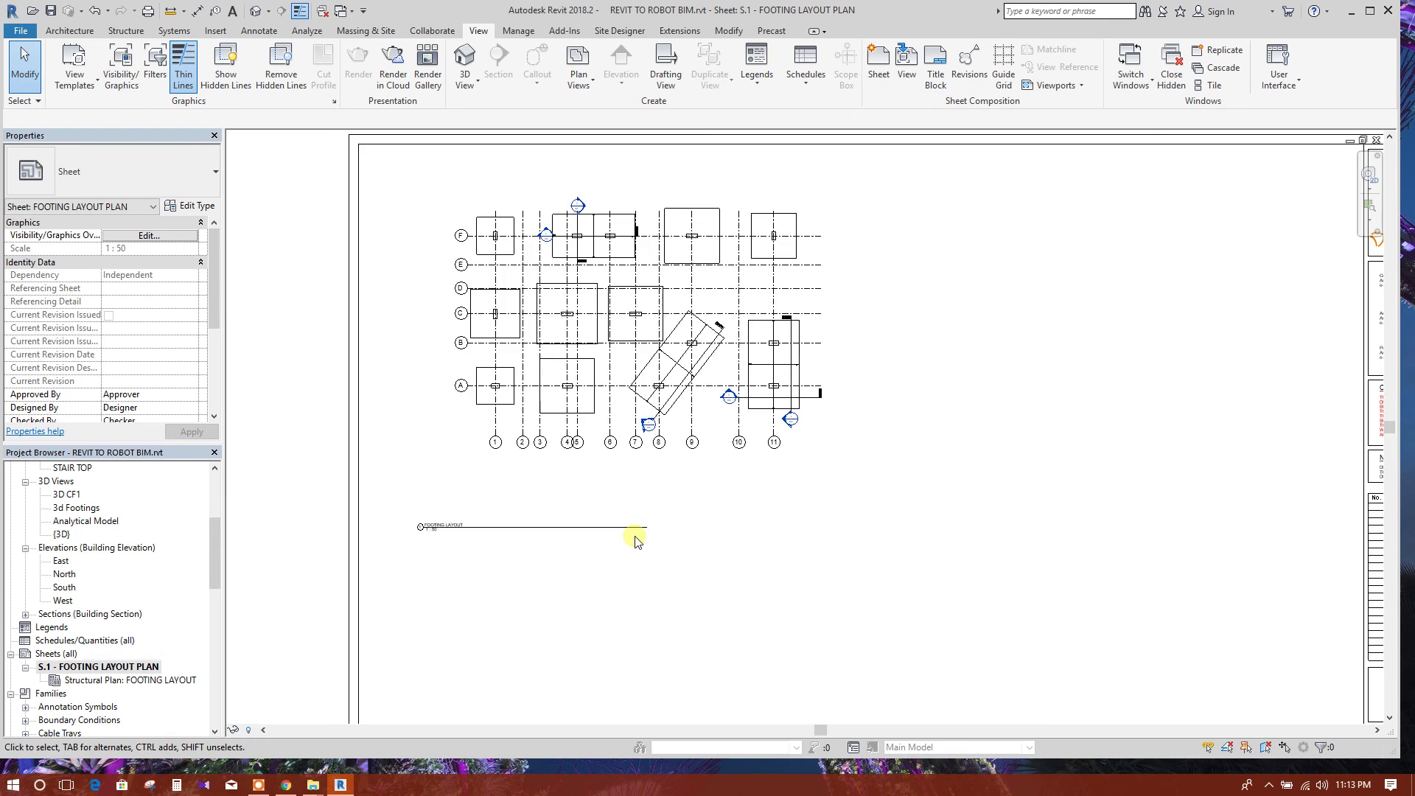
pyautogui.click(578, 538)
pyautogui.moveTo(653, 532); pyautogui.dragTo(844, 529)
pyautogui.click(909, 521)
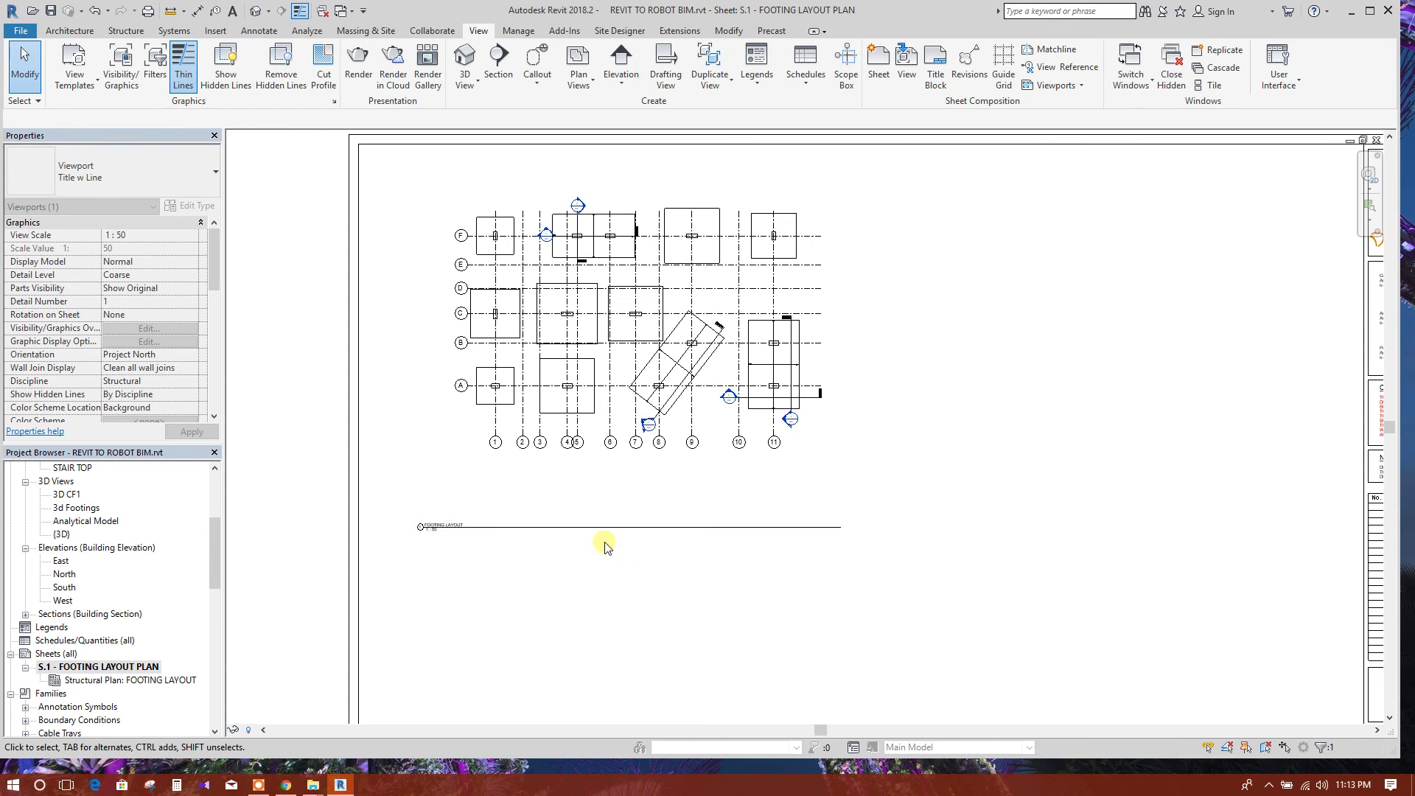
# - Lift the FOOTING LAYOUT title up to sit directly beneath the plan
pyautogui.click(506, 532)
pyautogui.moveTo(507, 527); pyautogui.dragTo(510, 524)
pyautogui.click(528, 541)
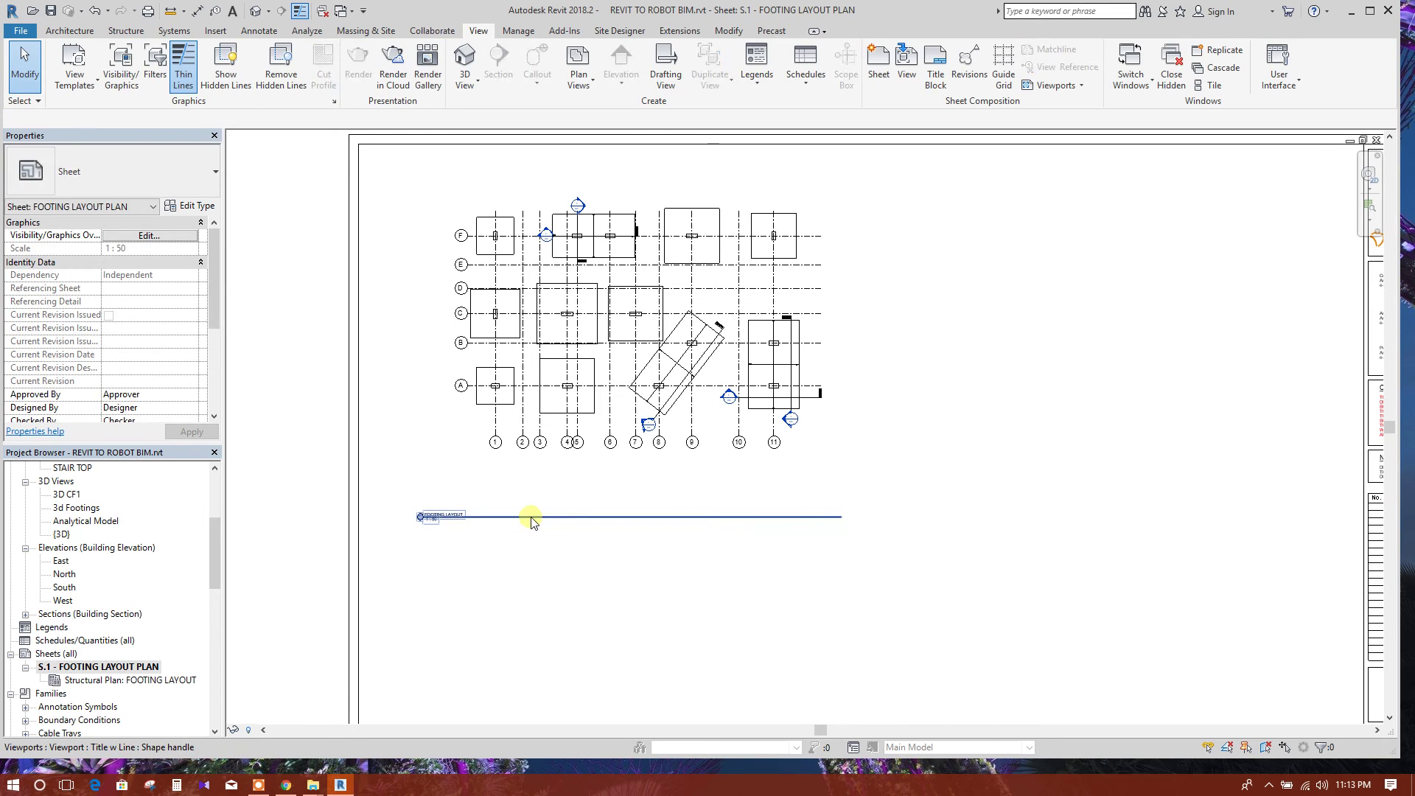
pyautogui.click(531, 517)
pyautogui.moveTo(532, 516); pyautogui.dragTo(534, 471)
pyautogui.click(887, 521)
pyautogui.scroll(-2, 474, 524)
pyautogui.moveTo(795, 508); pyautogui.dragTo(771, 504, button='middle')
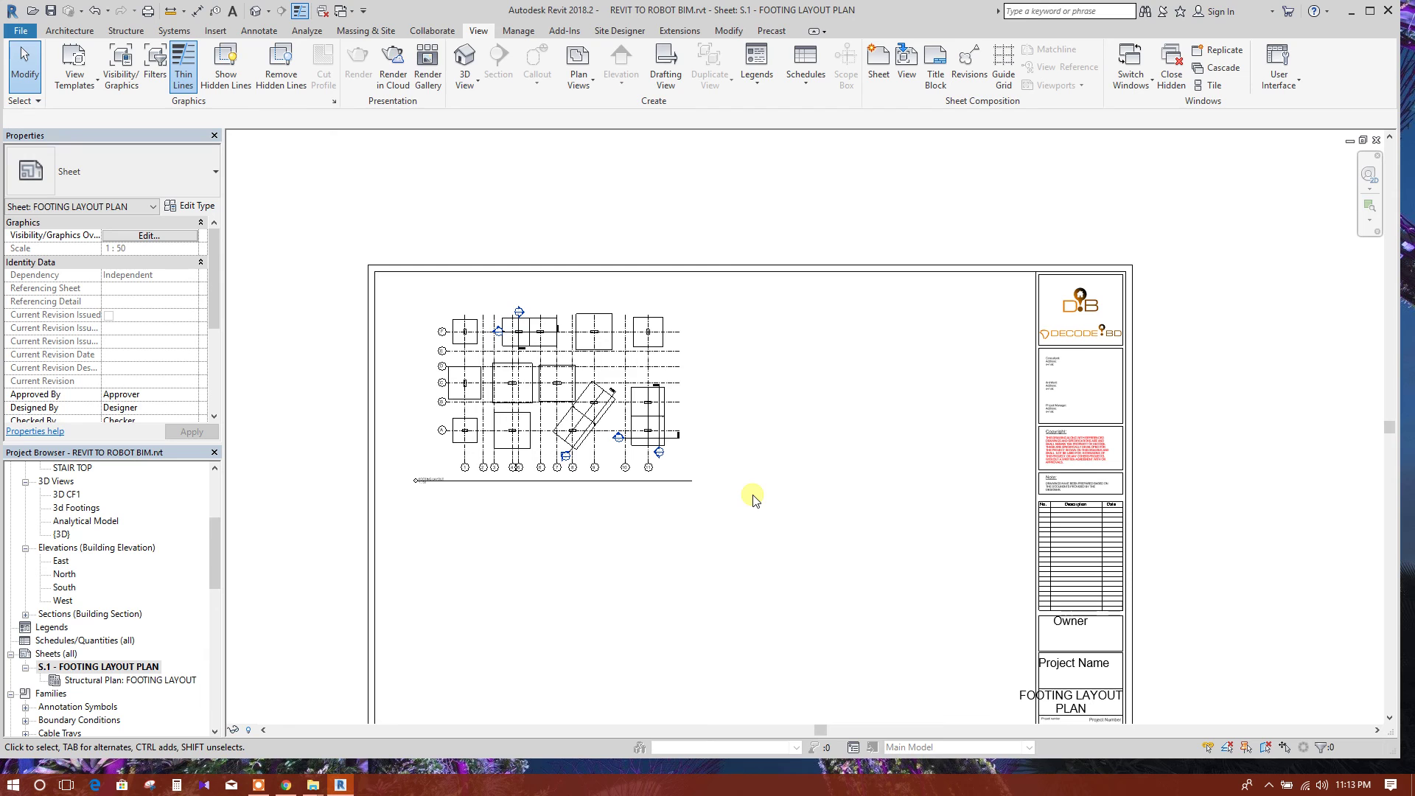
pyautogui.moveTo(703, 549); pyautogui.dragTo(711, 485, button='middle')
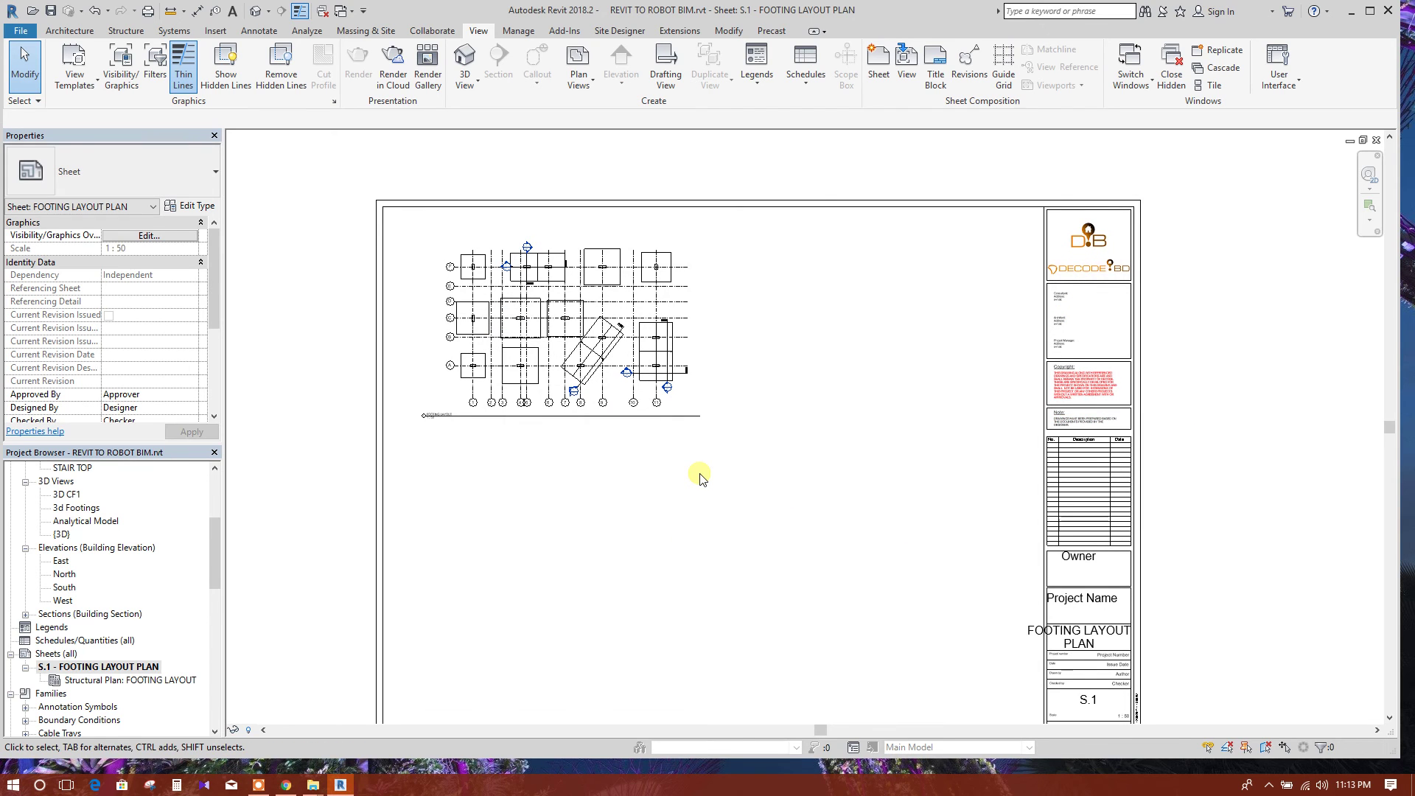
pyautogui.scroll(3, 958, 538)
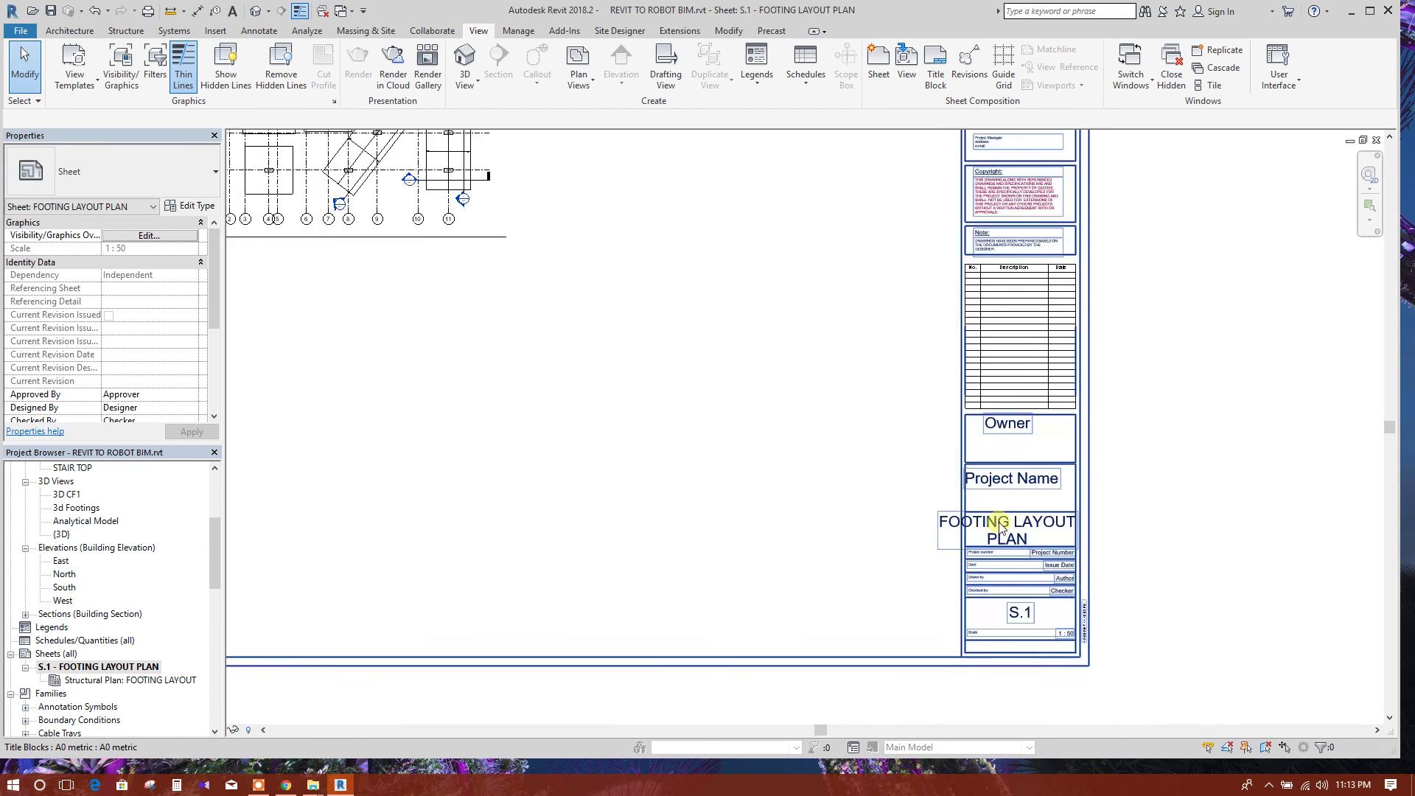
# - Select the title block, check its Author label, then open the A0 metric family for editing
pyautogui.click(1000, 525)
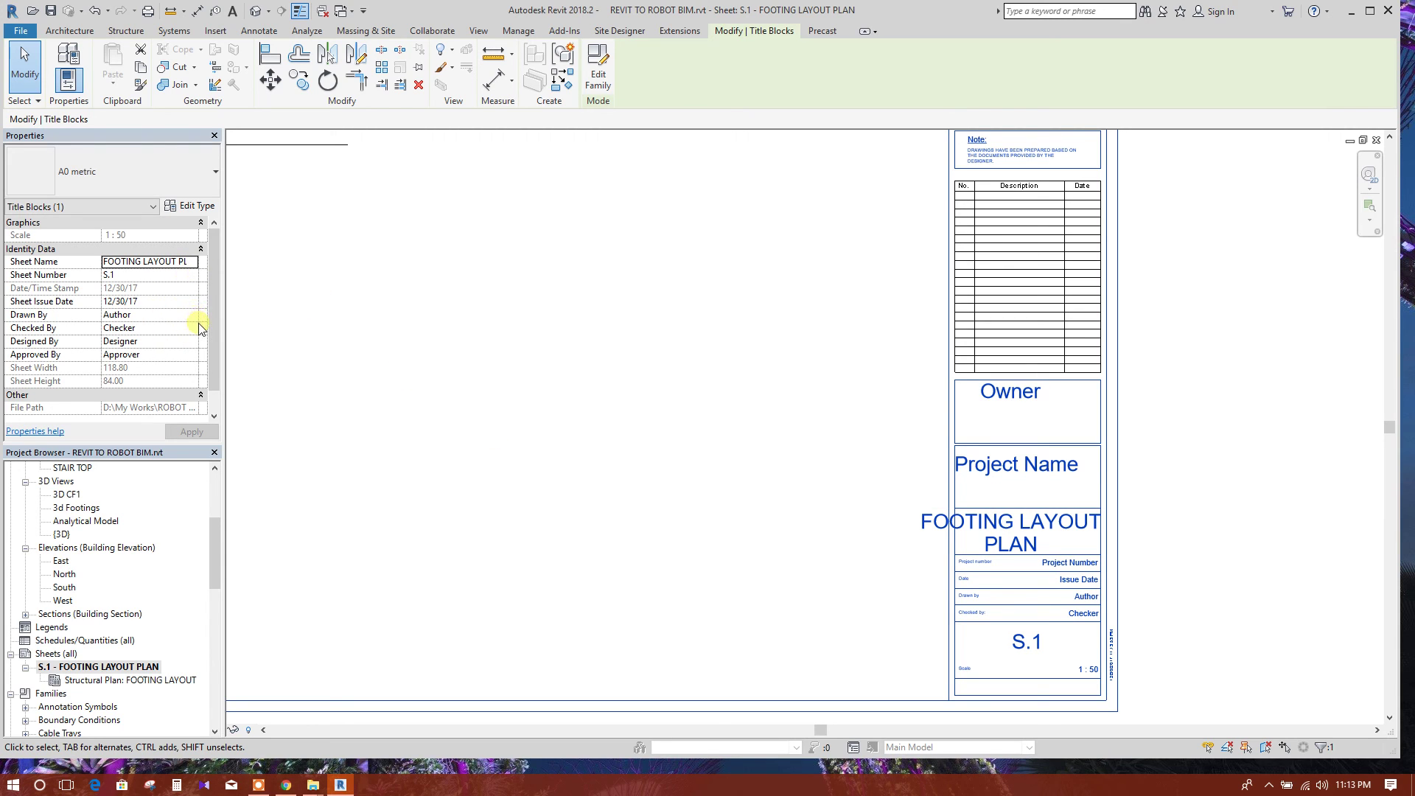
pyautogui.scroll(-1, 199, 325)
pyautogui.click(786, 541)
pyautogui.moveTo(801, 575); pyautogui.dragTo(778, 536, button='middle')
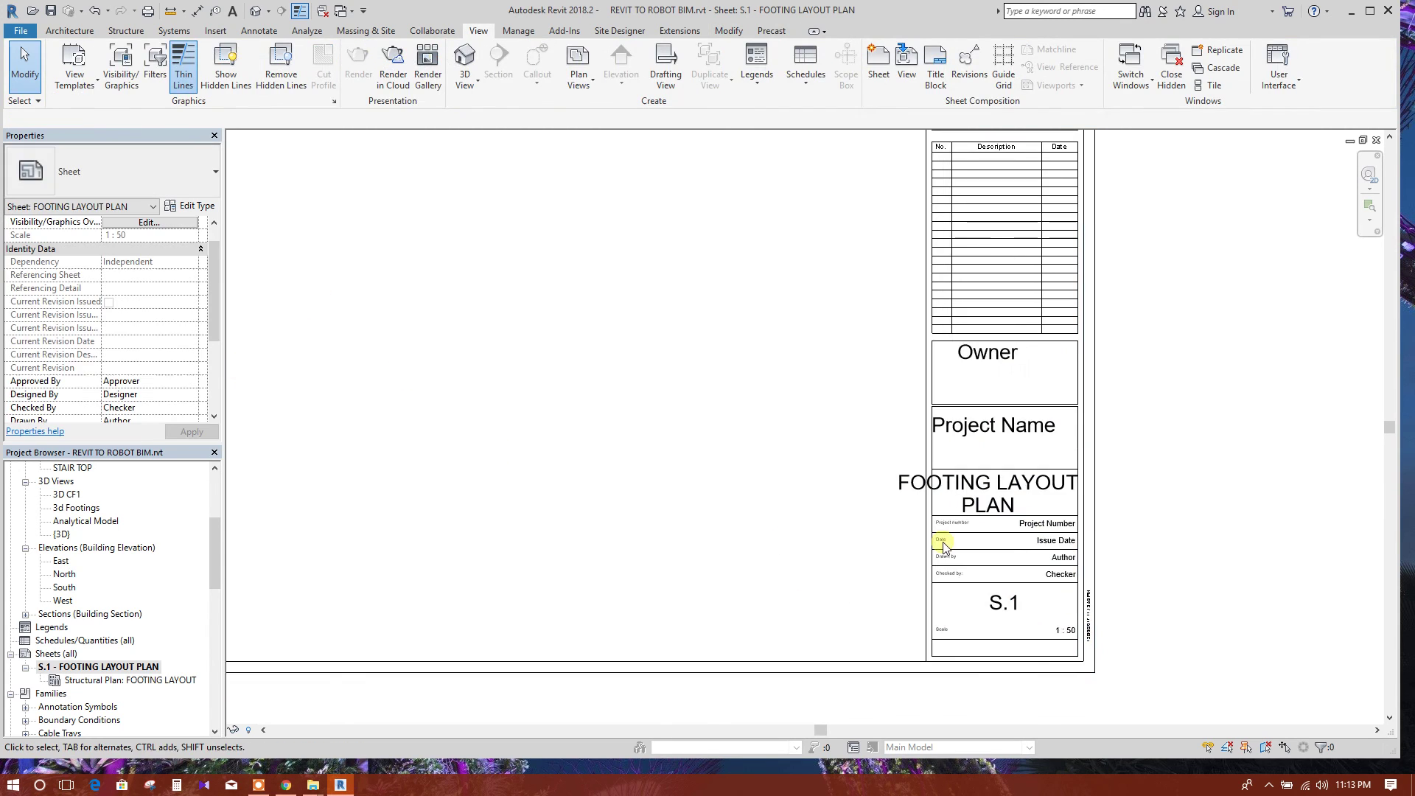
pyautogui.click(1071, 563)
pyautogui.doubleClick(1070, 563)
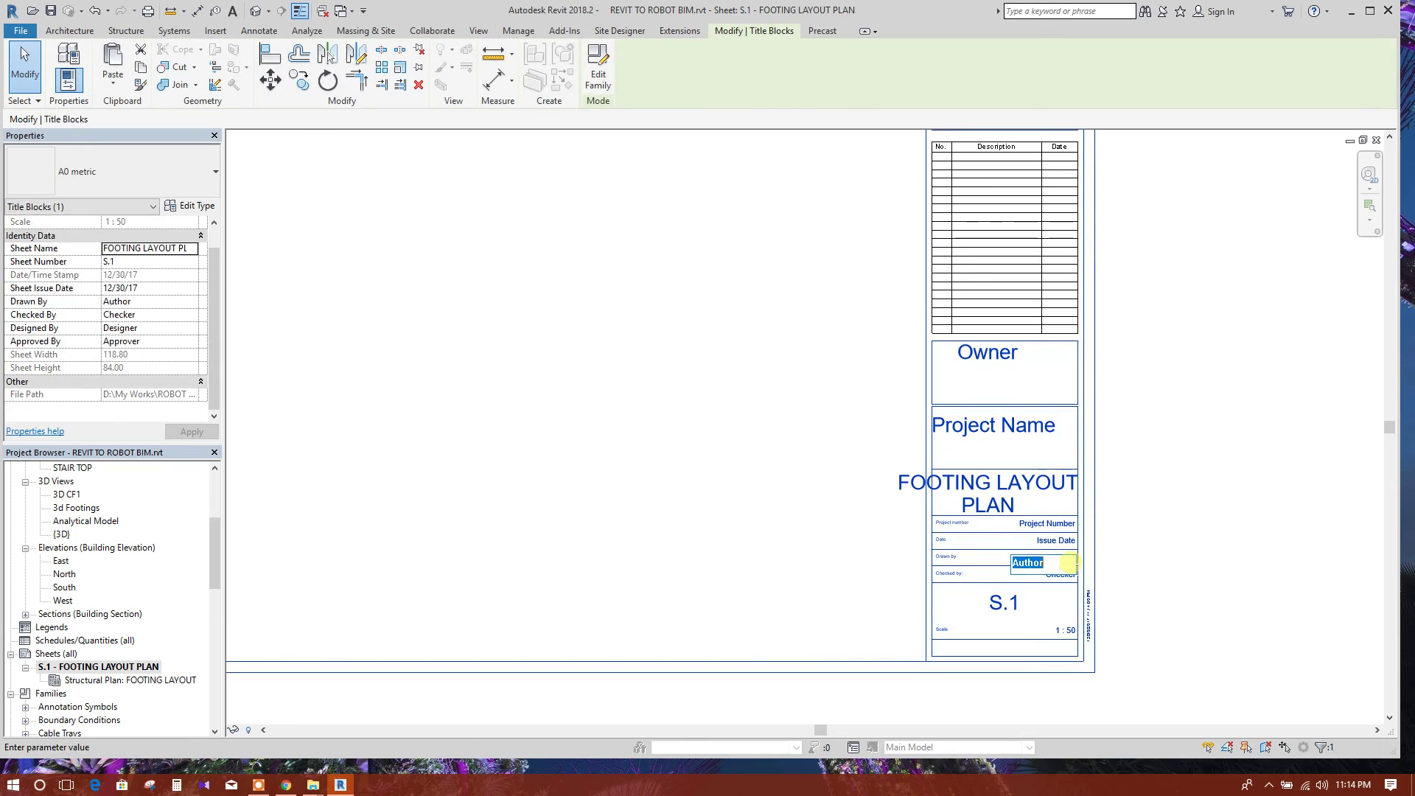
pyautogui.click(1128, 622)
pyautogui.doubleClick(1070, 674)
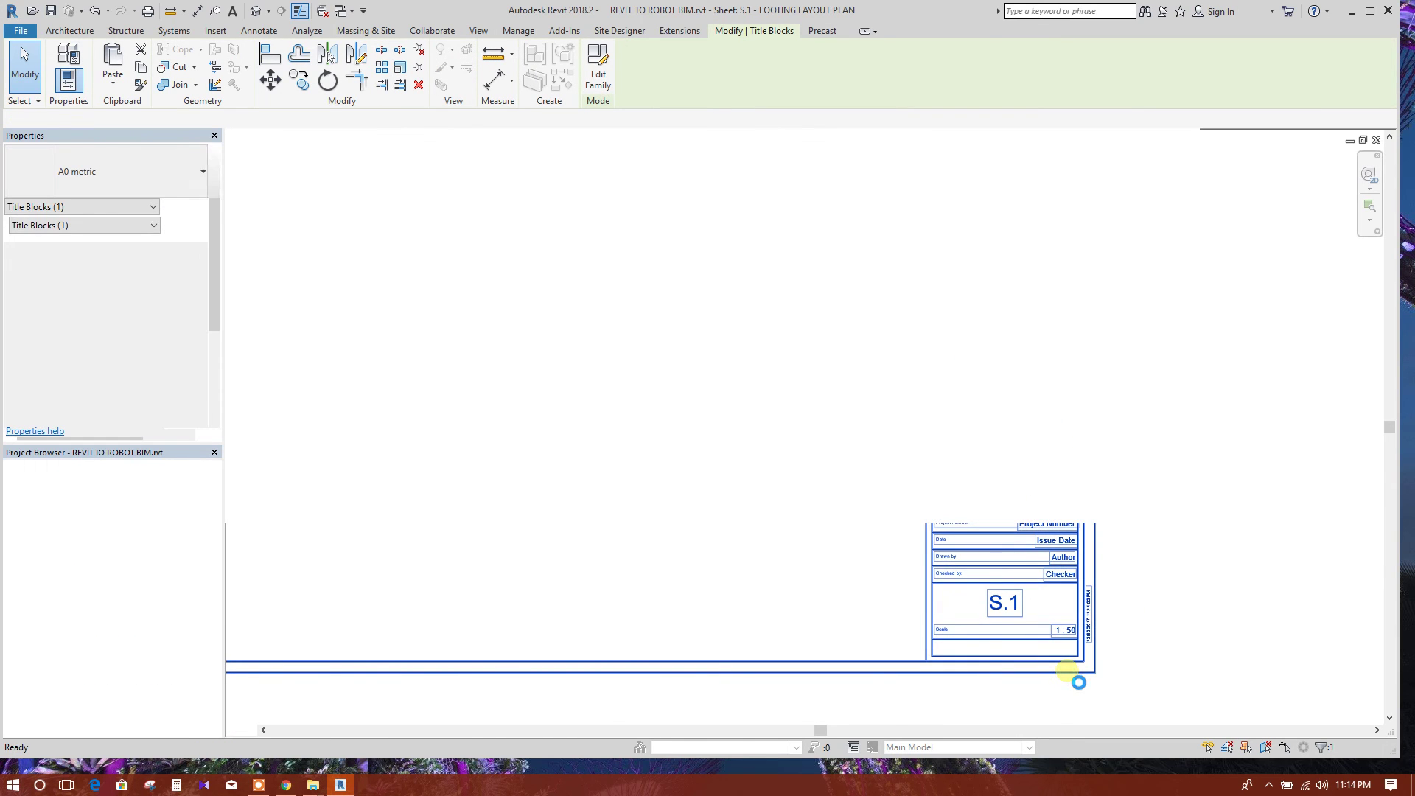
# - Switch the Sheet Name label to the 8mm type, enable wrapping, and resize its box
pyautogui.scroll(5, 1135, 575)
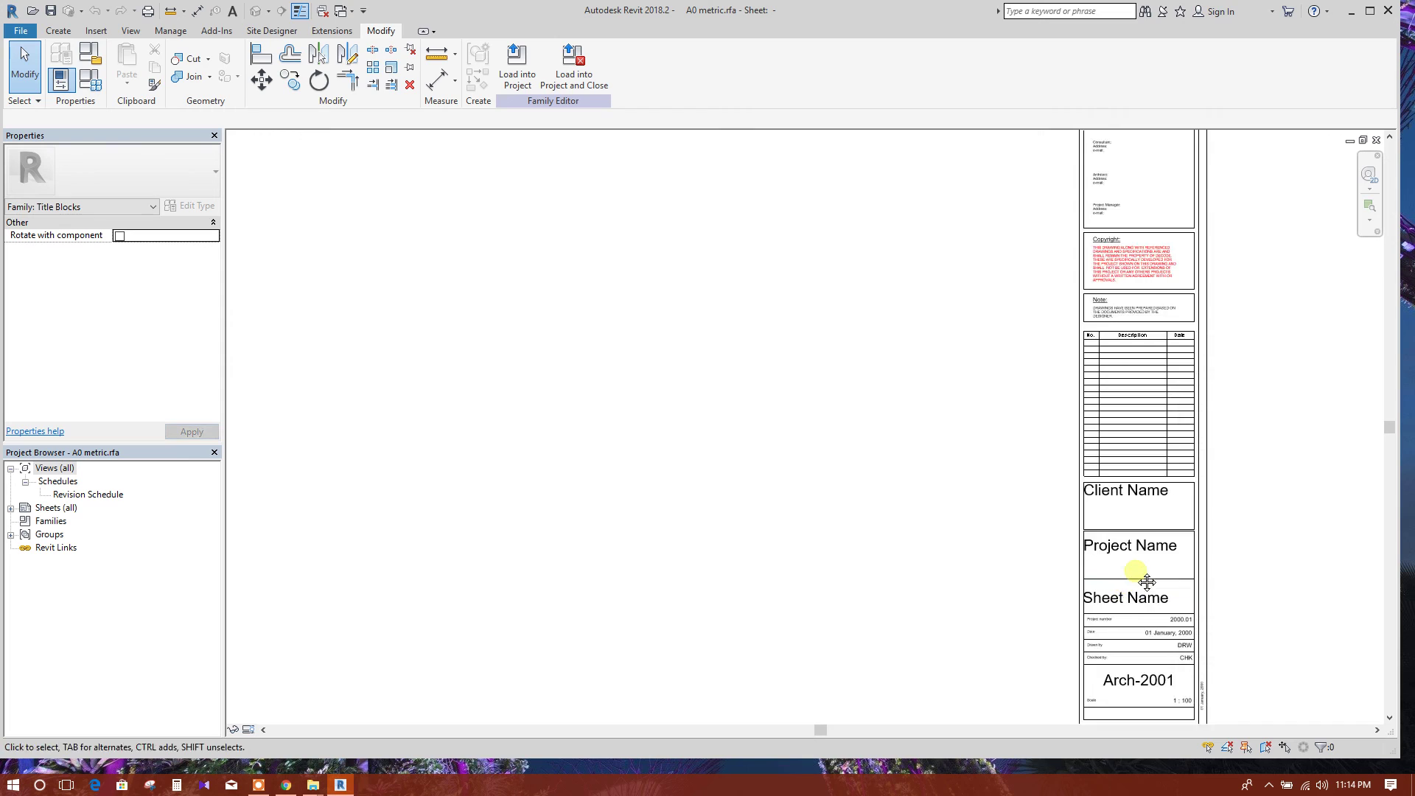
pyautogui.click(1016, 545)
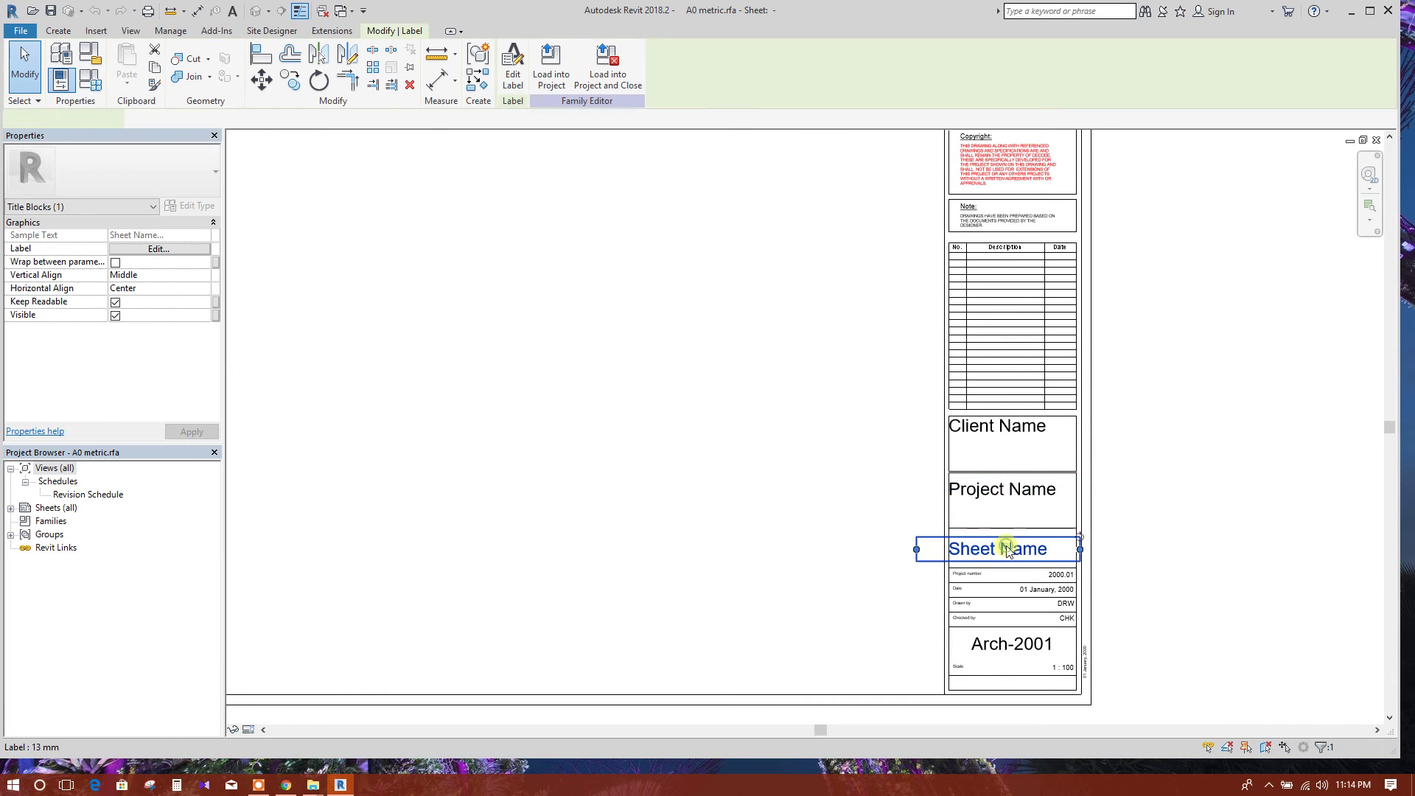
pyautogui.click(196, 181)
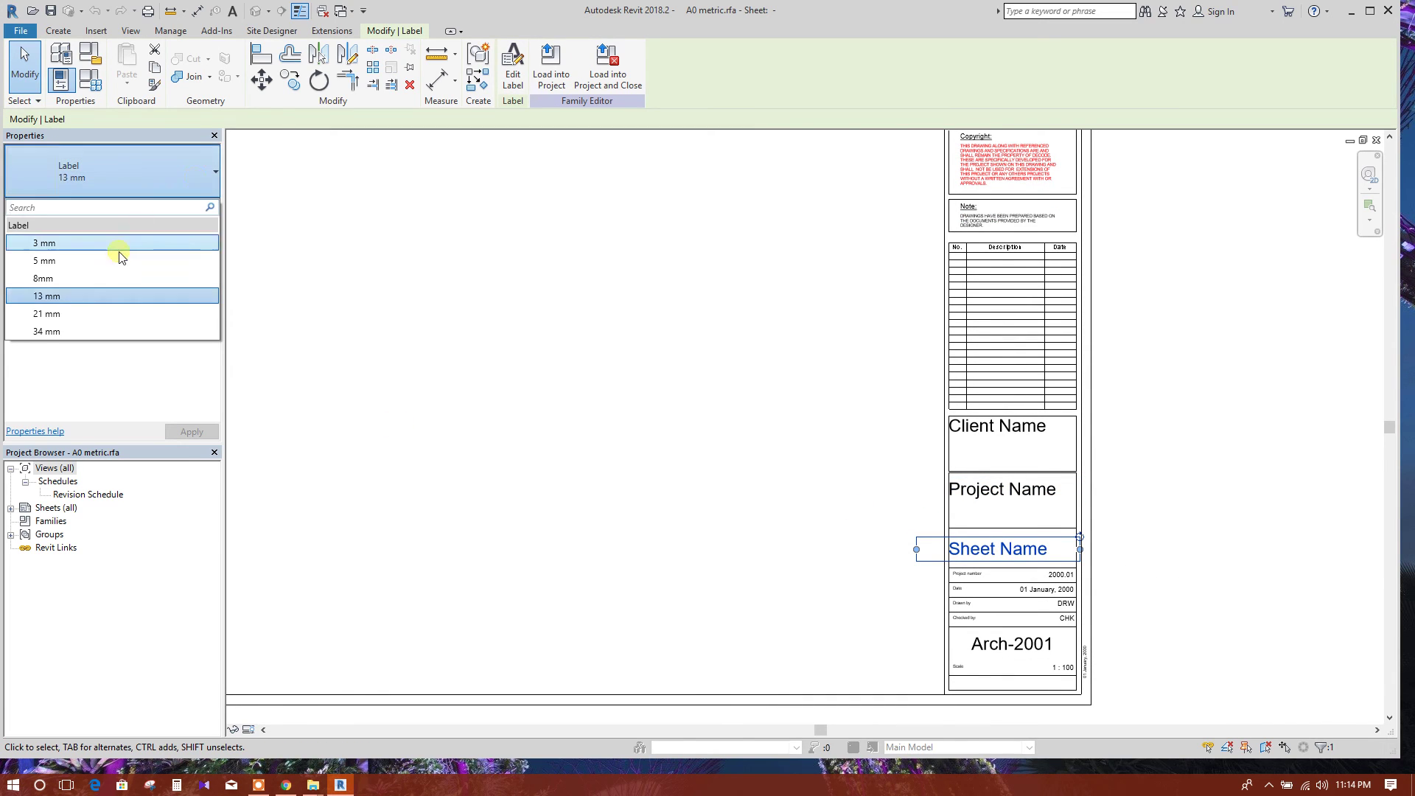
pyautogui.click(104, 278)
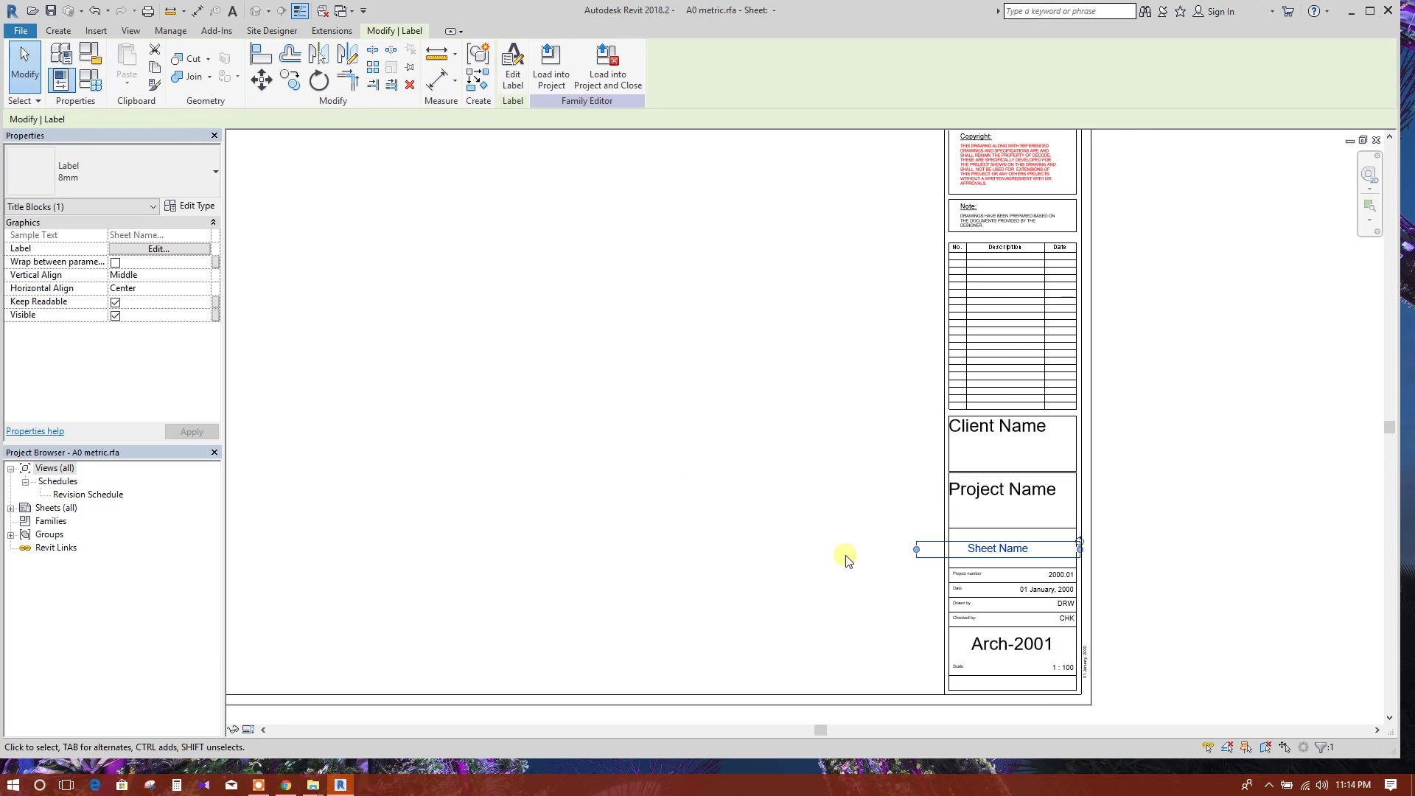
pyautogui.moveTo(920, 554); pyautogui.dragTo(953, 551)
pyautogui.moveTo(1039, 550); pyautogui.dragTo(1053, 544)
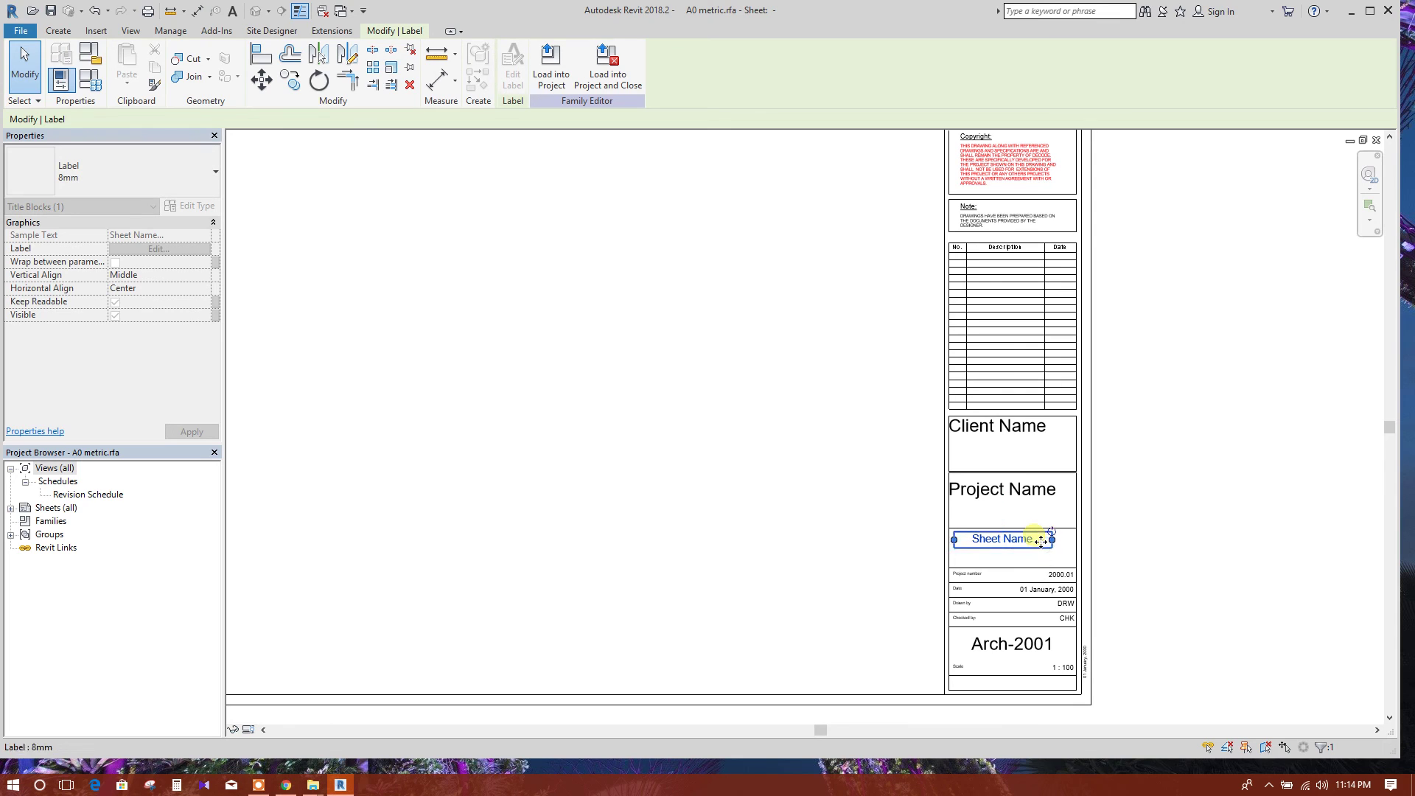
pyautogui.moveTo(1040, 542); pyautogui.dragTo(1041, 542)
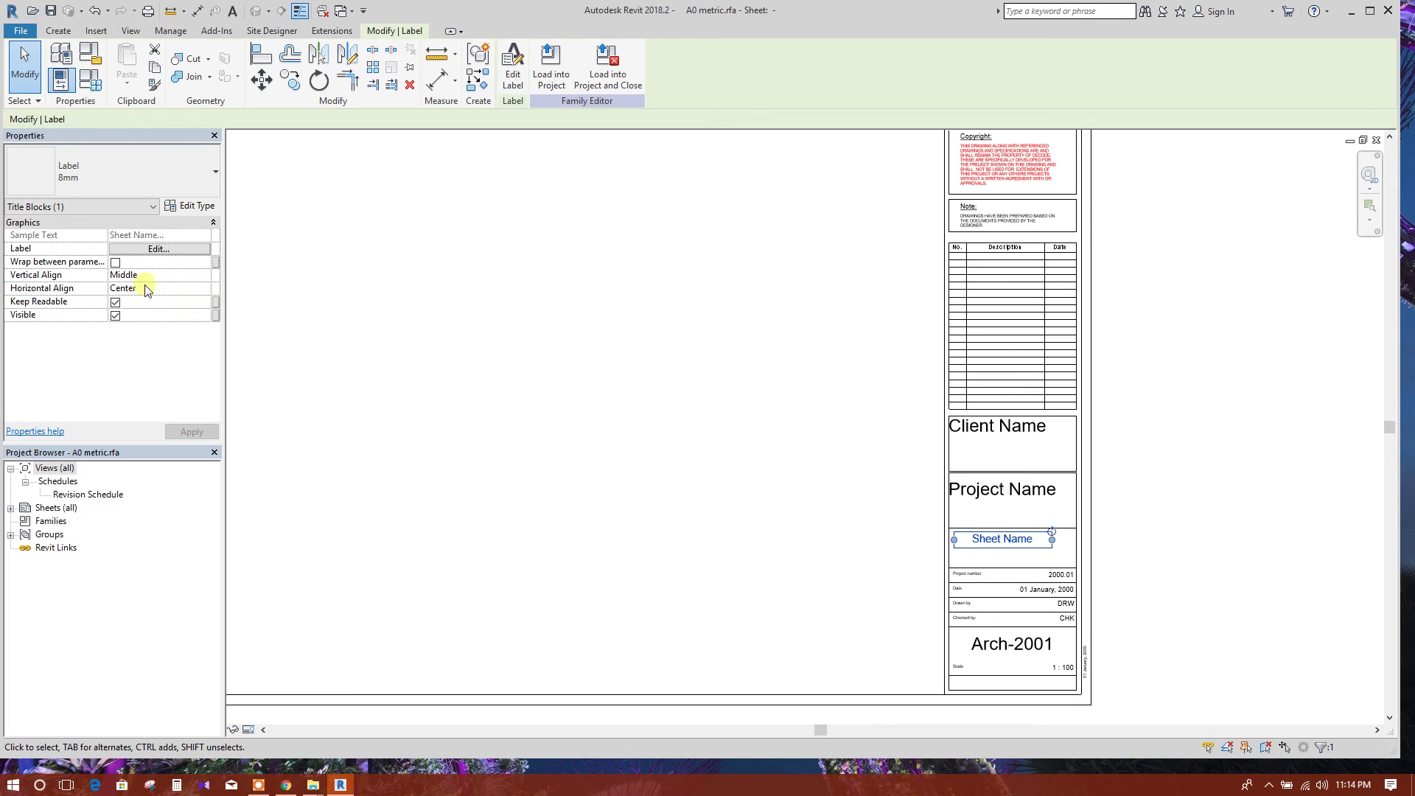
pyautogui.click(115, 262)
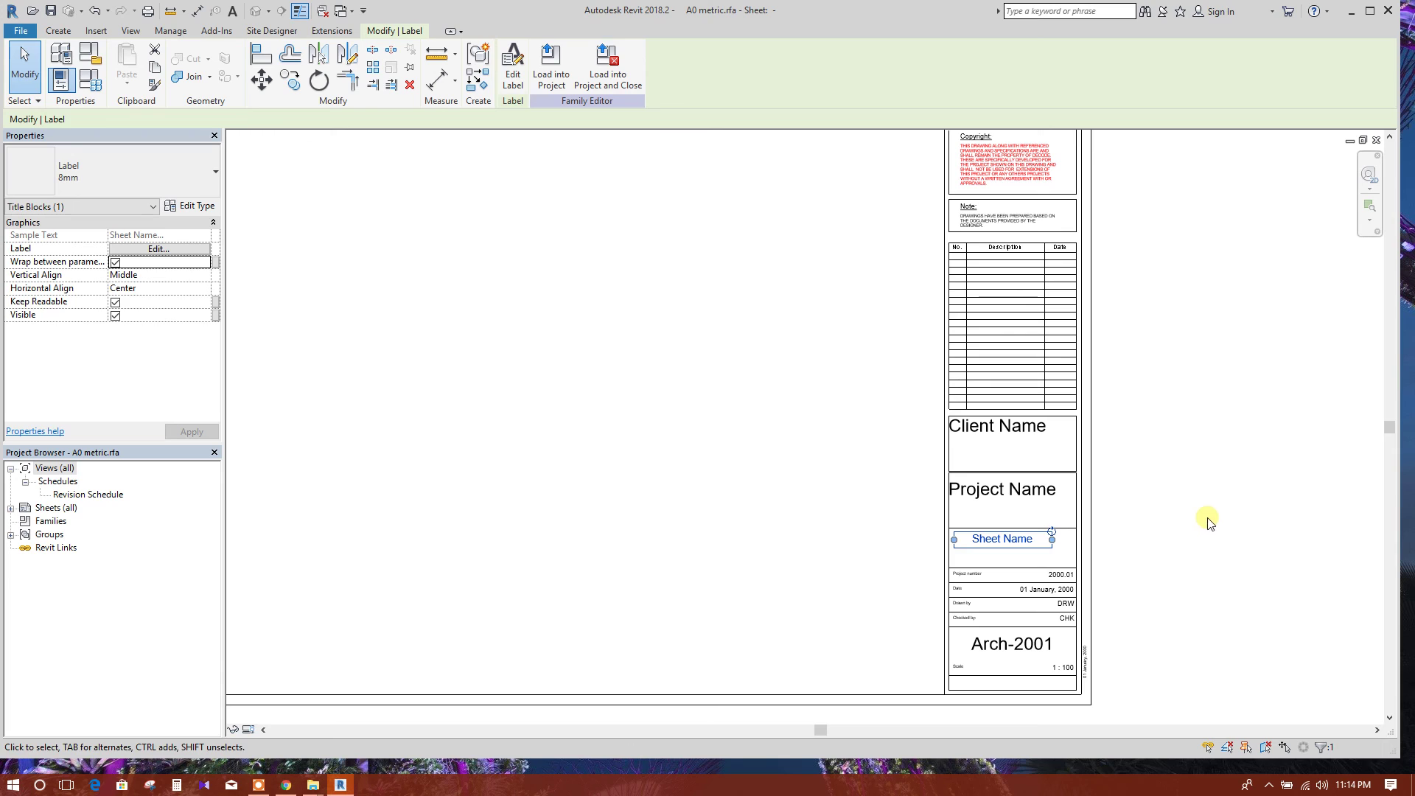
pyautogui.moveTo(1052, 543); pyautogui.dragTo(1067, 543)
# - Nudge the Sheet Name label right, then slightly left, within its box
pyautogui.click(261, 80)
pyautogui.click(675, 502)
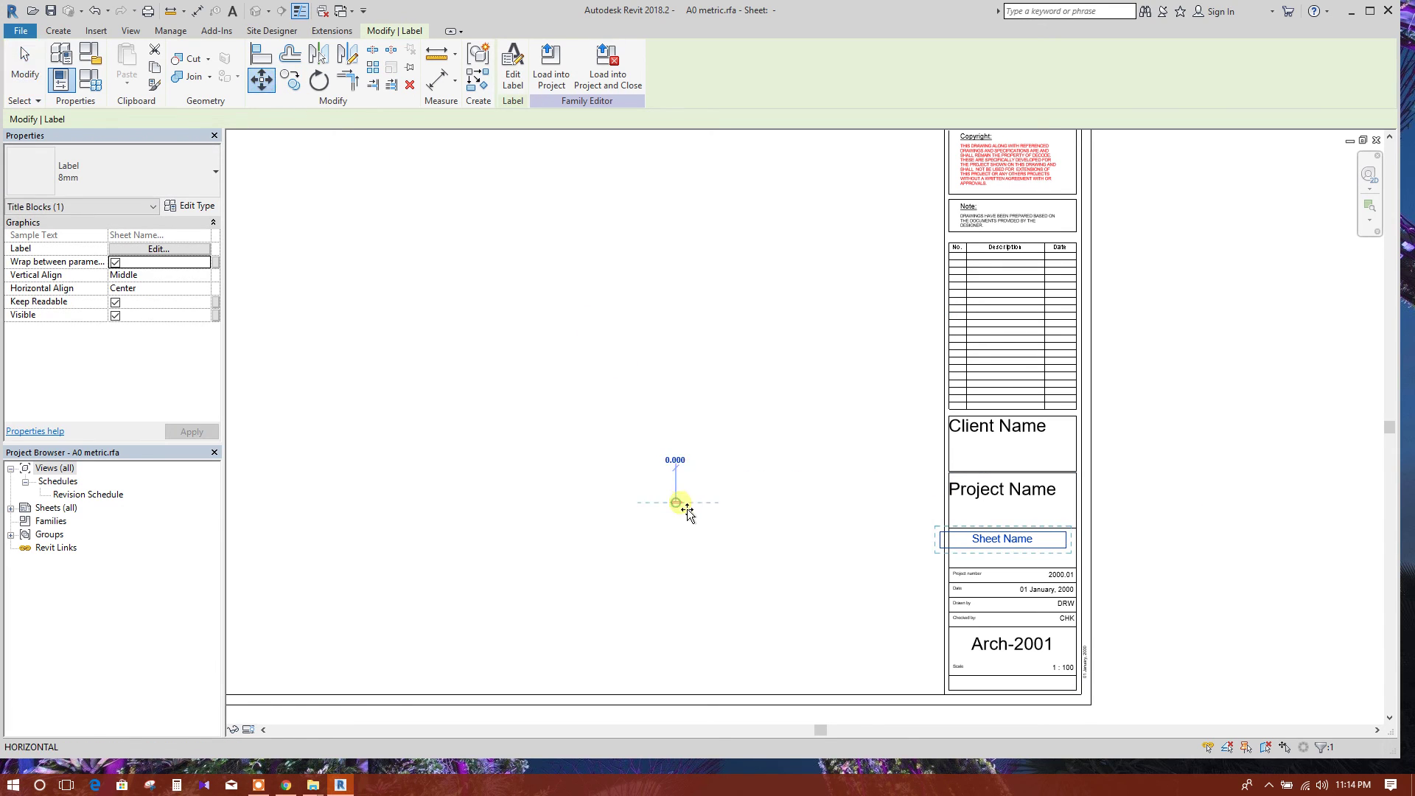
pyautogui.click(691, 504)
pyautogui.click(1080, 543)
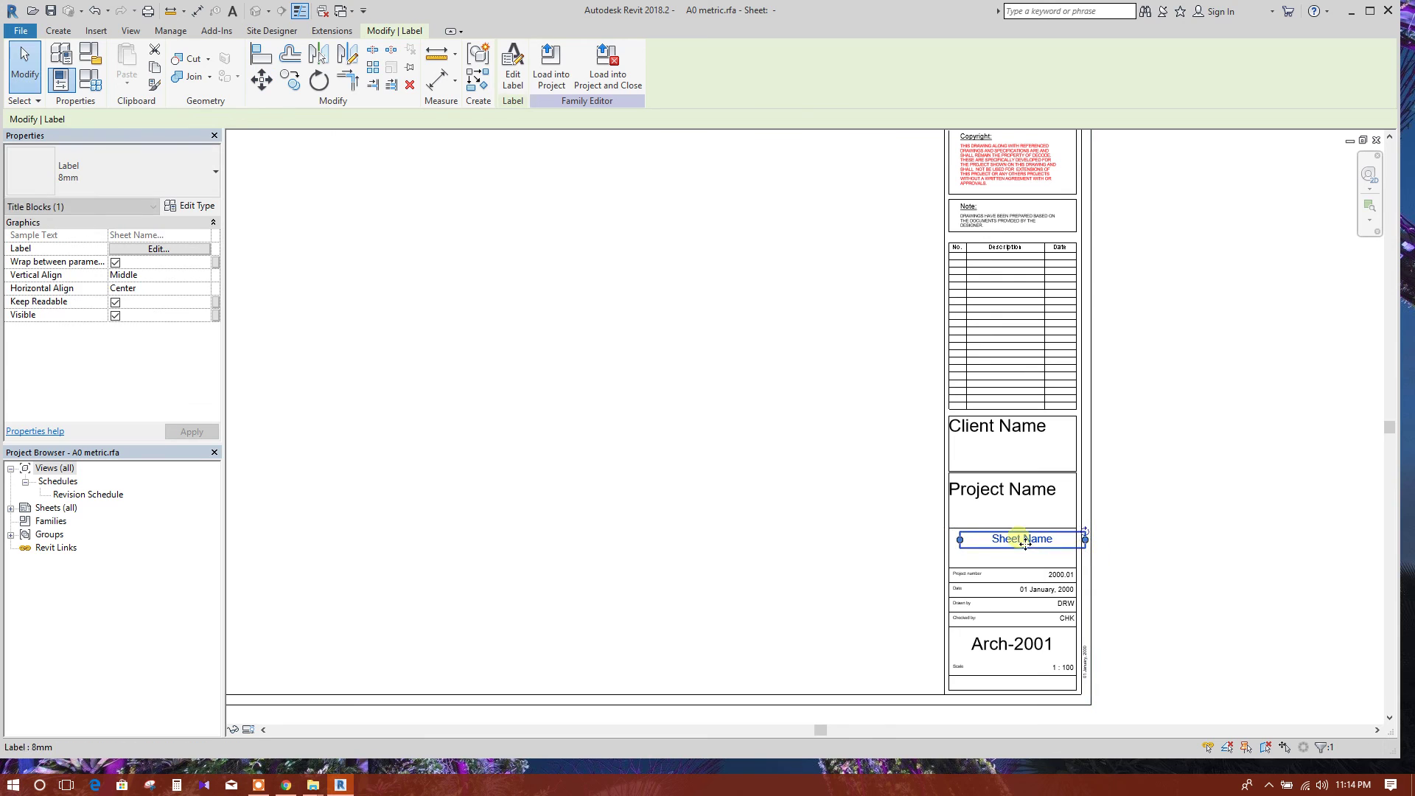
pyautogui.scroll(5, 893, 518)
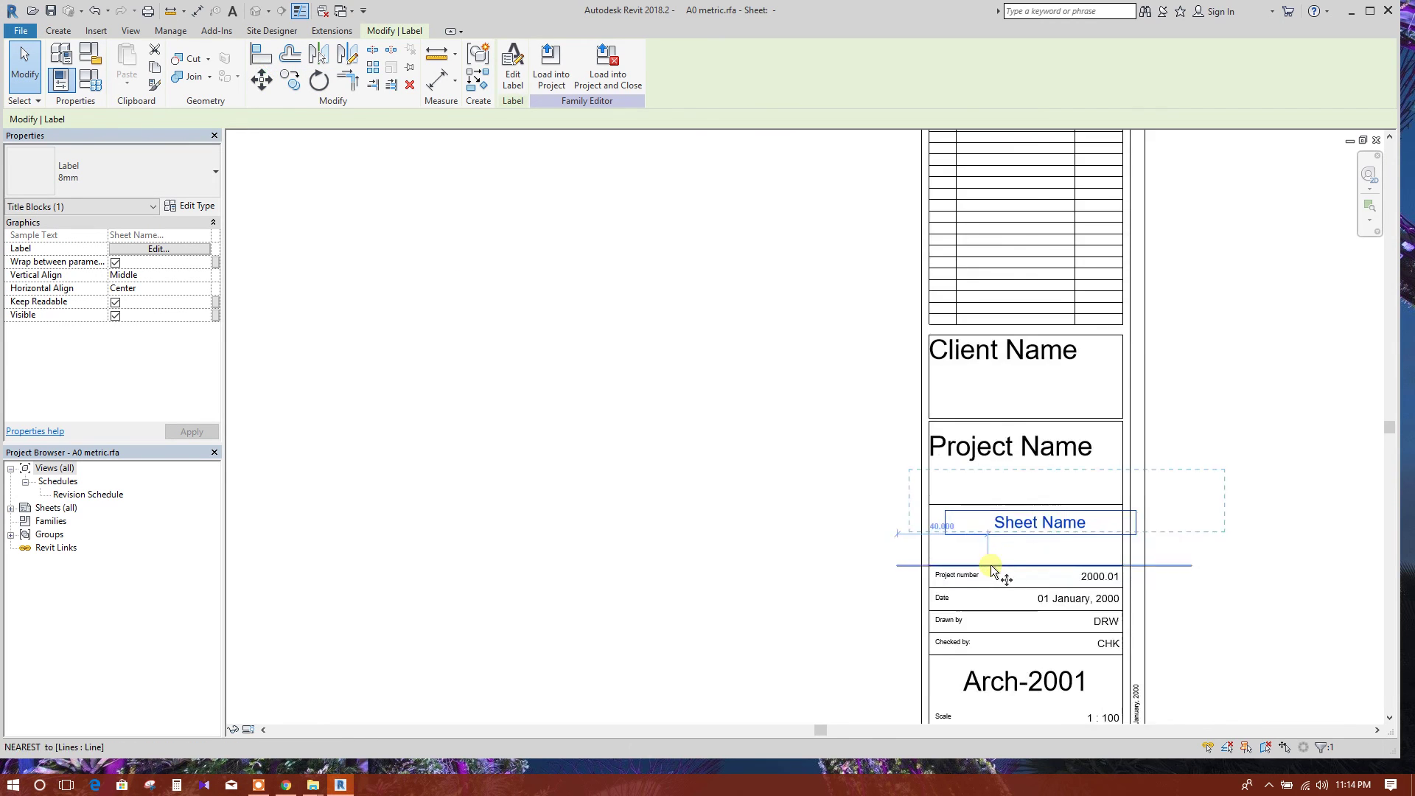
pyautogui.press('m')
pyautogui.press('v')
pyautogui.click(1016, 546)
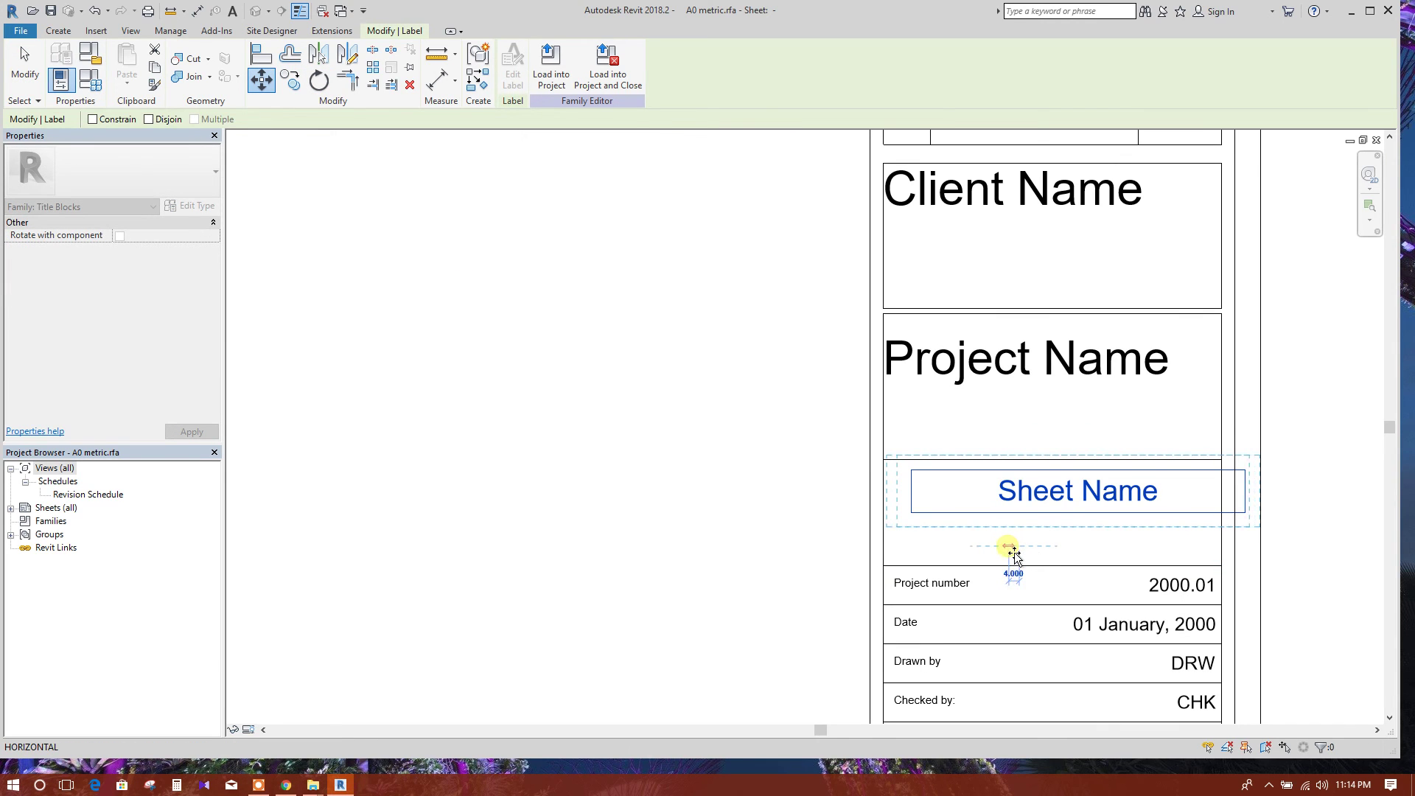
pyautogui.click(1004, 547)
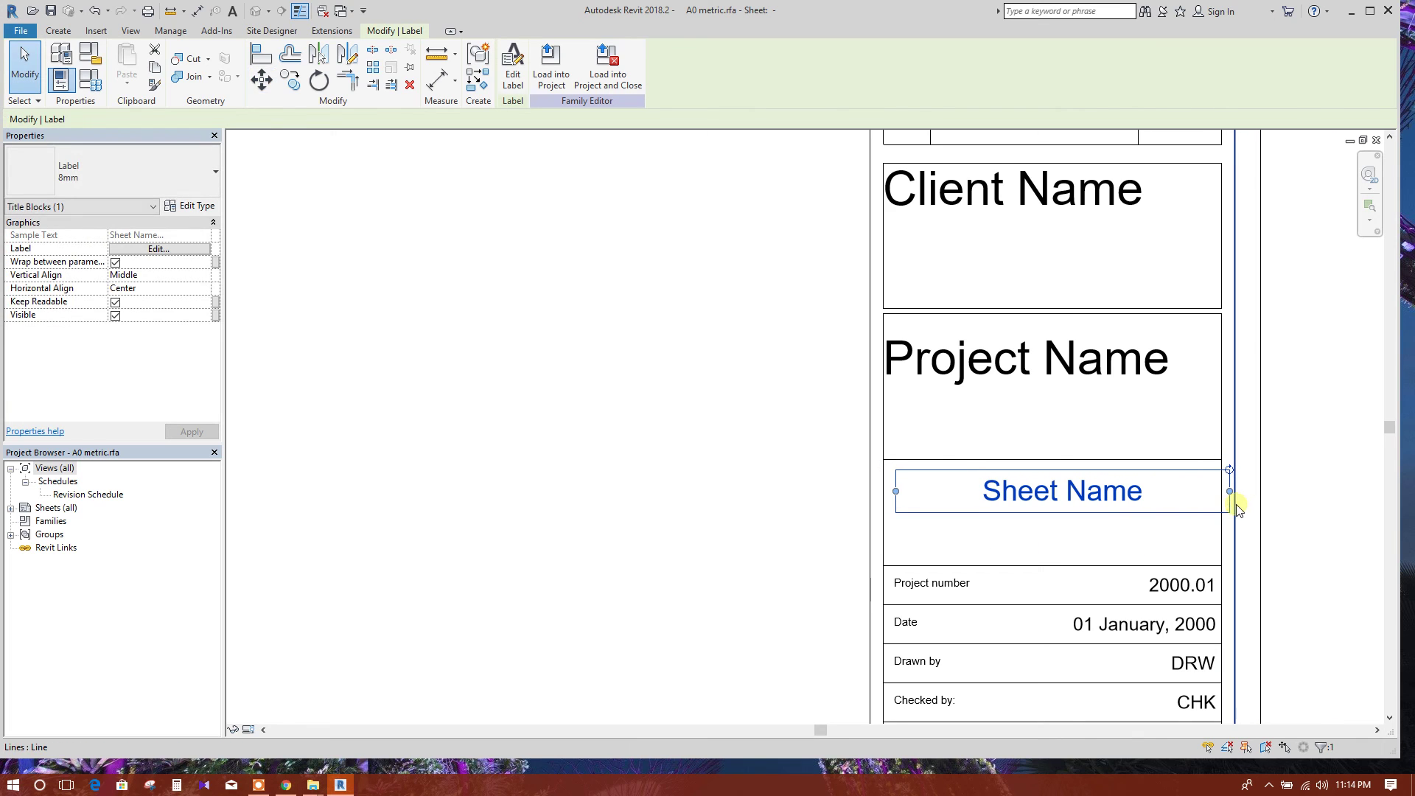
# - Narrow the Sheet Name label box from the right and shift the label left to centre it
pyautogui.moveTo(1226, 499); pyautogui.dragTo(1218, 491)
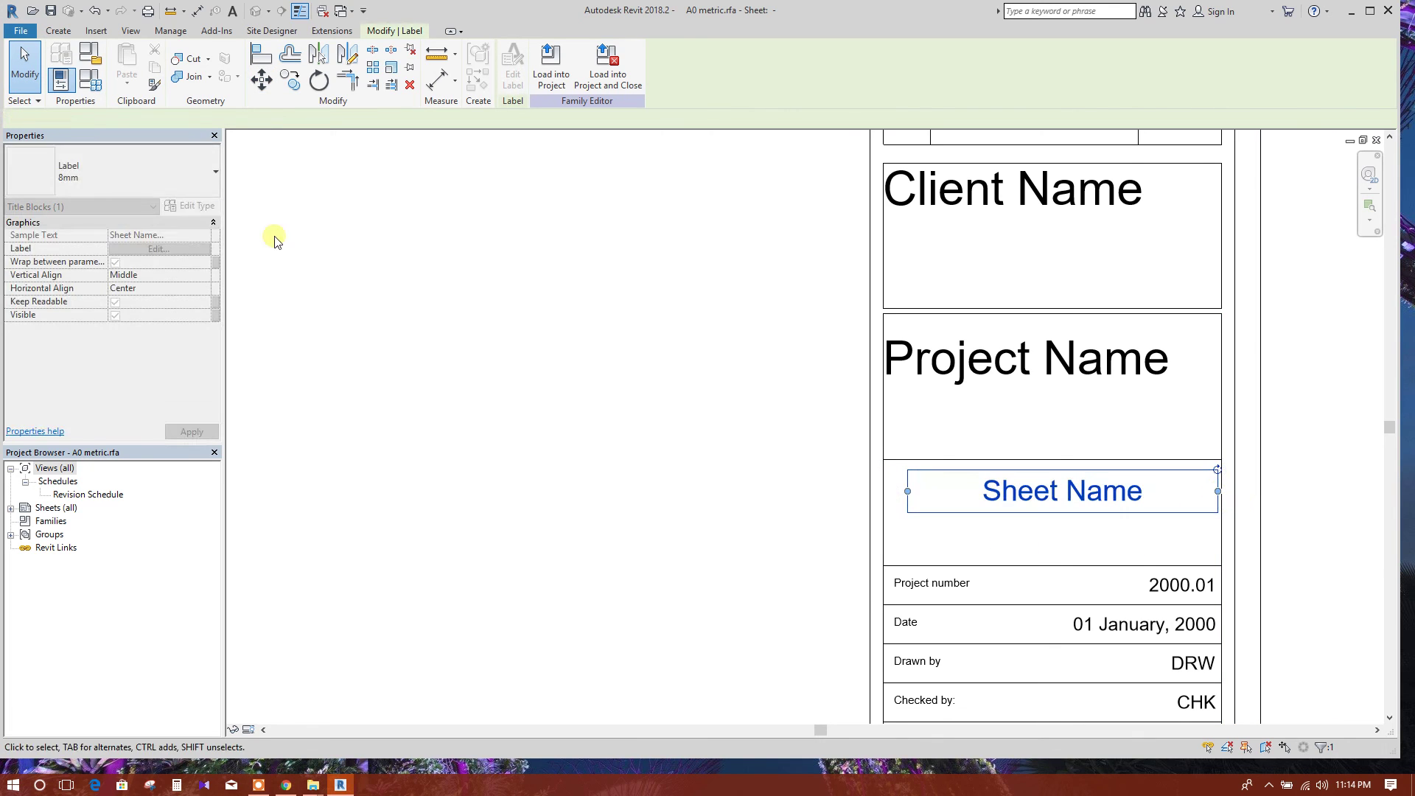
pyautogui.click(262, 79)
pyautogui.scroll(3, 894, 515)
pyautogui.click(964, 542)
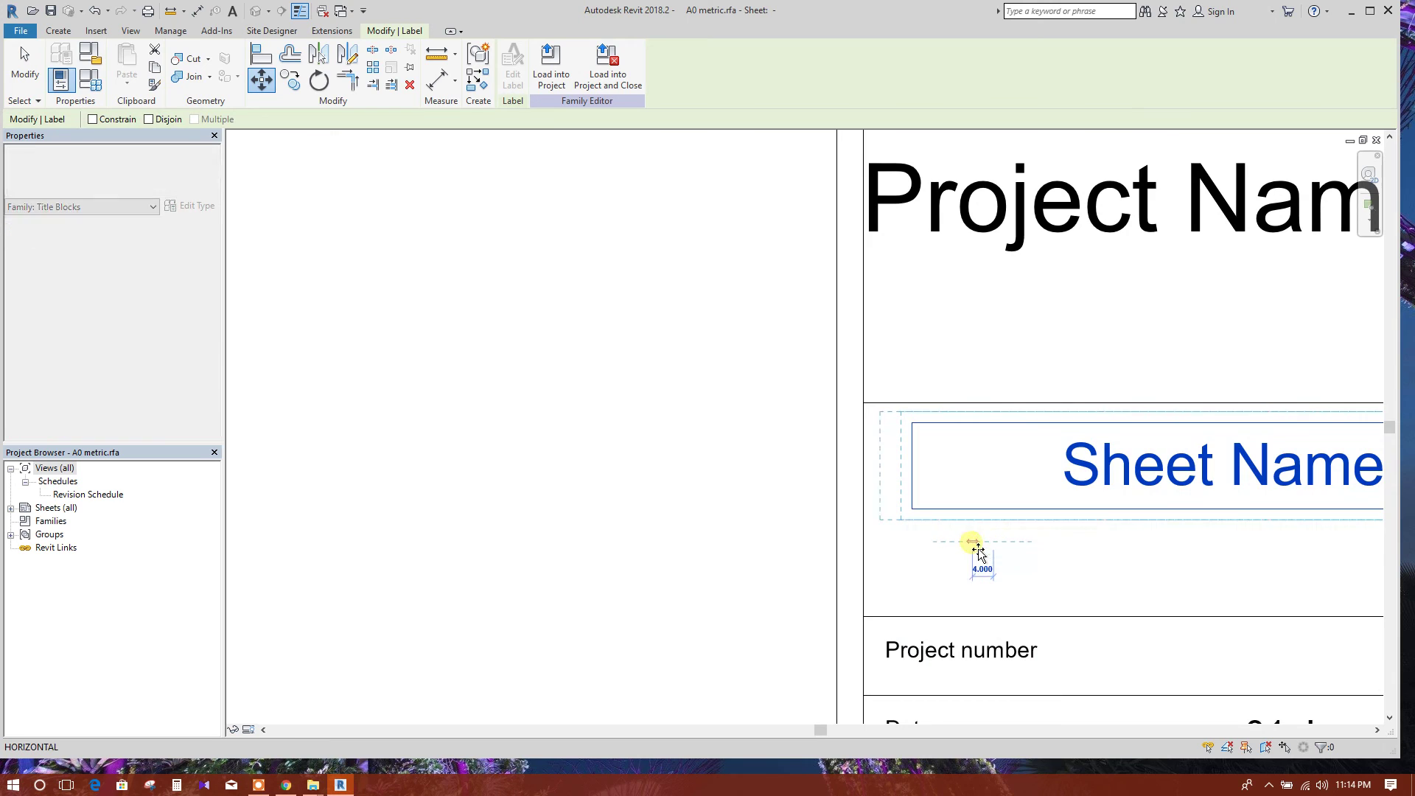
pyautogui.click(933, 542)
pyautogui.scroll(-4, 843, 546)
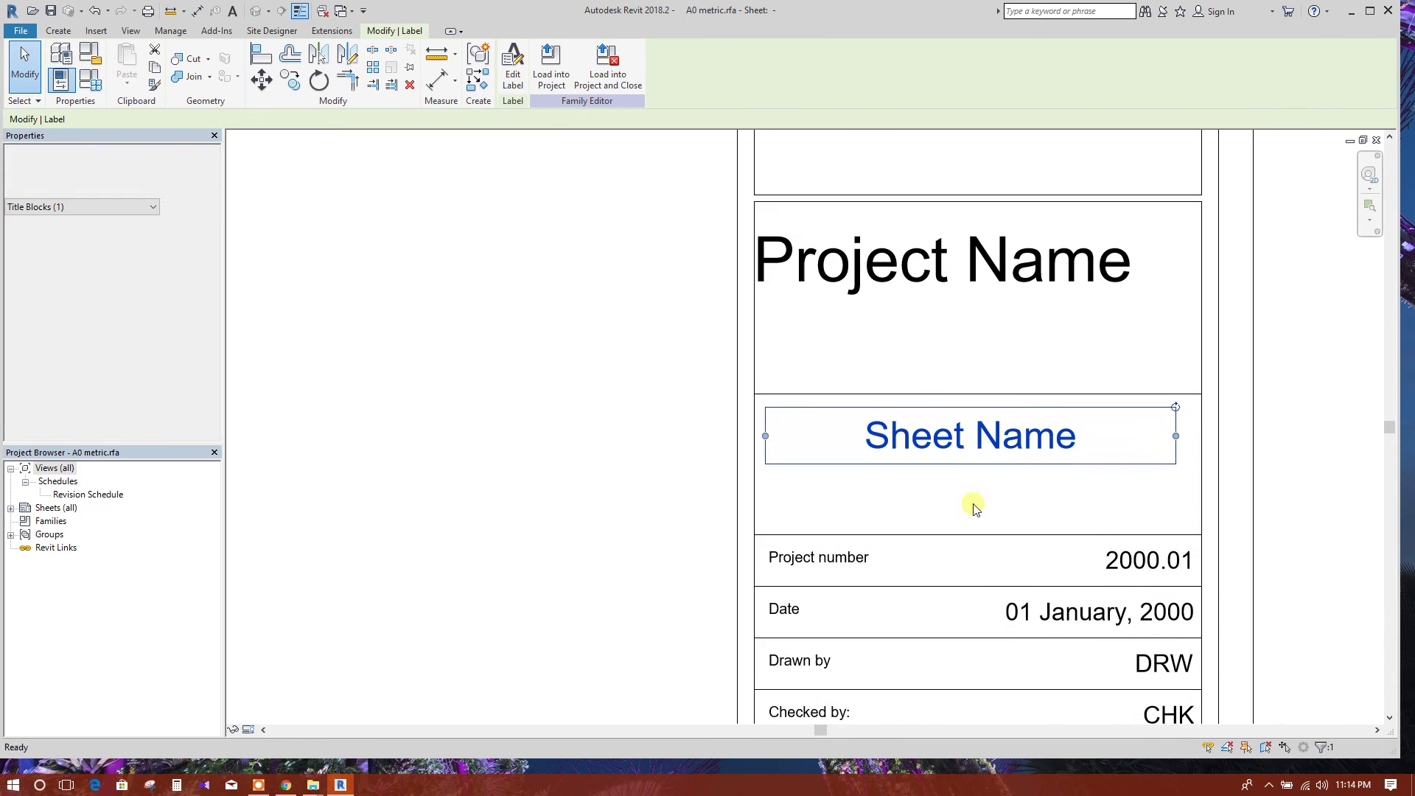
pyautogui.click(973, 507)
pyautogui.scroll(-2, 973, 507)
# - Change the Project Name label to the 8mm type and narrow its box
pyautogui.click(941, 333)
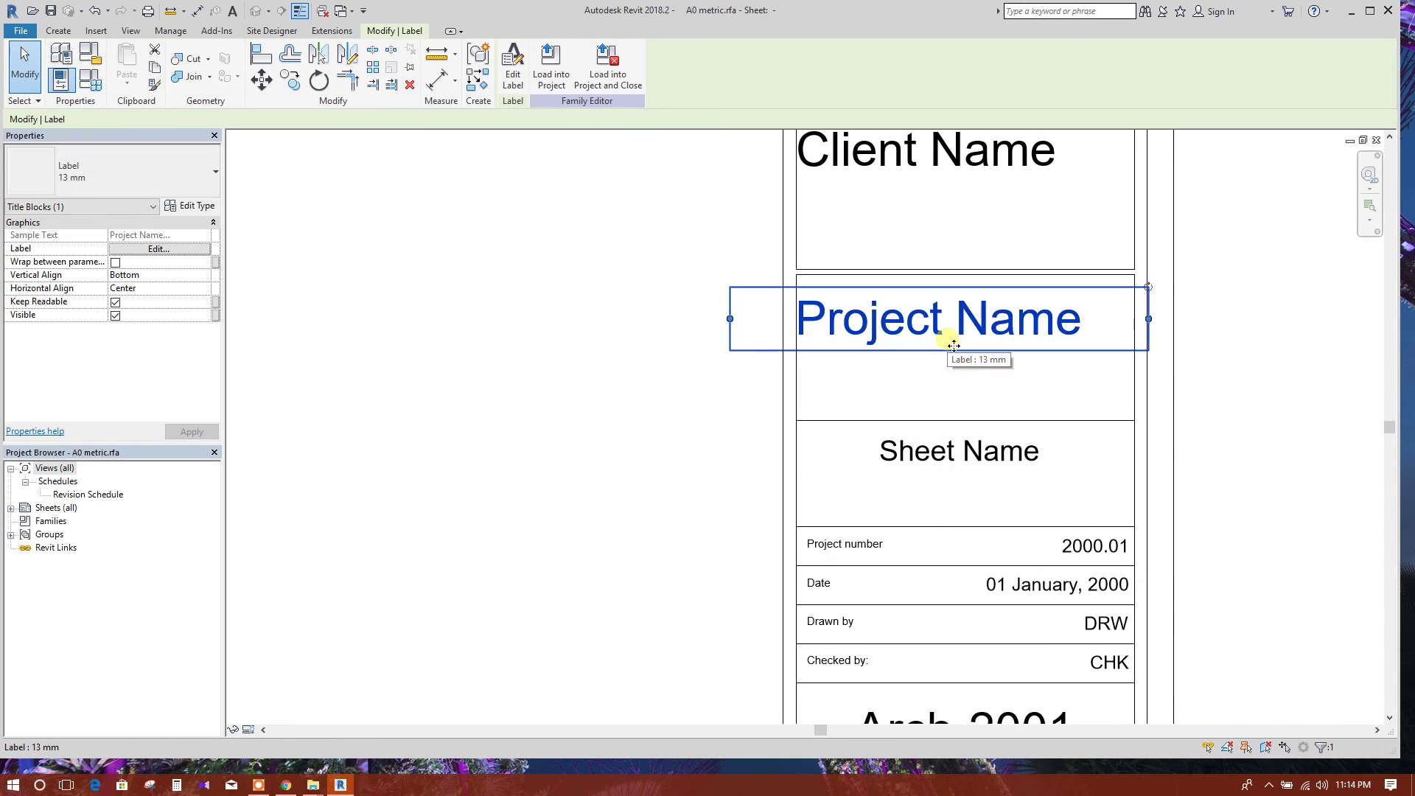
pyautogui.click(210, 173)
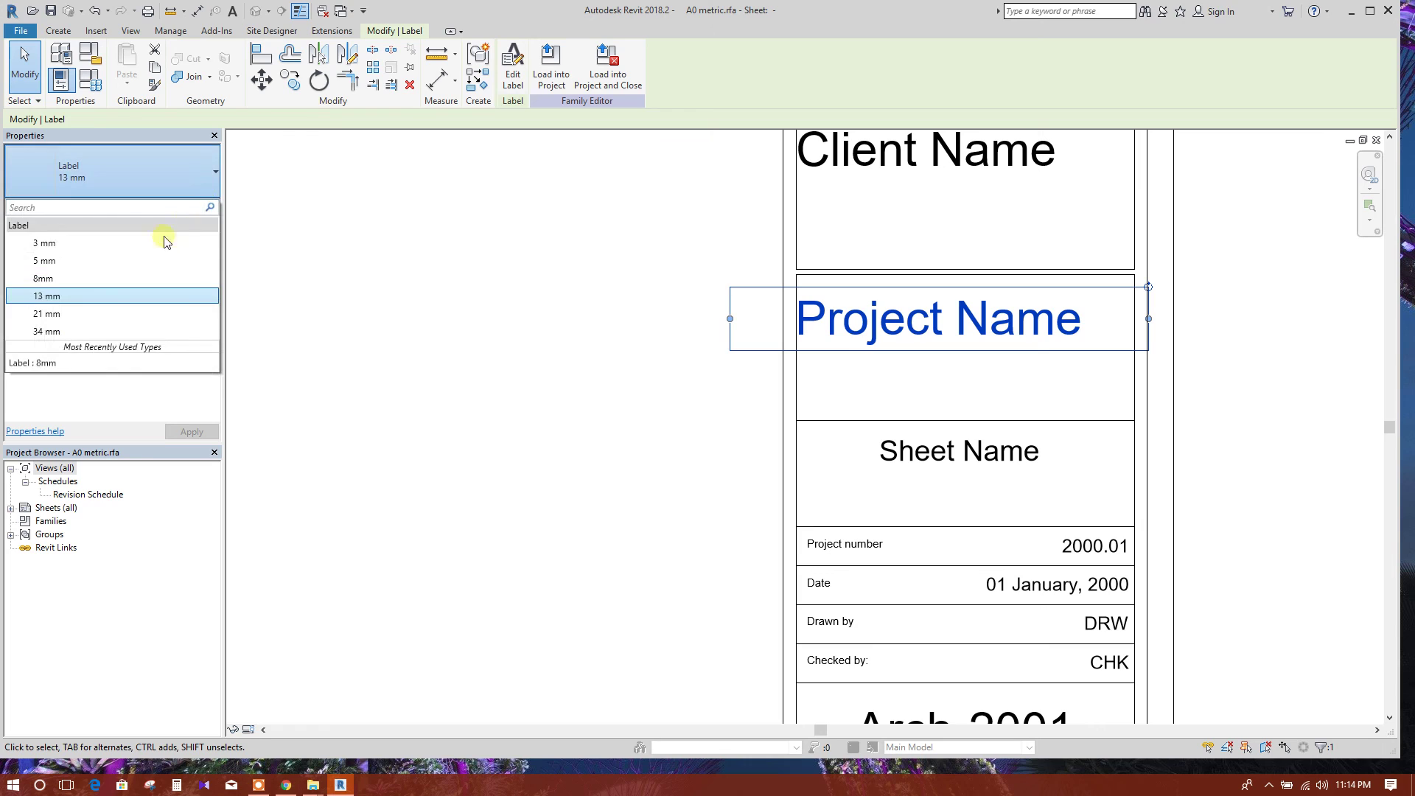
pyautogui.click(120, 278)
pyautogui.moveTo(734, 335); pyautogui.dragTo(808, 338)
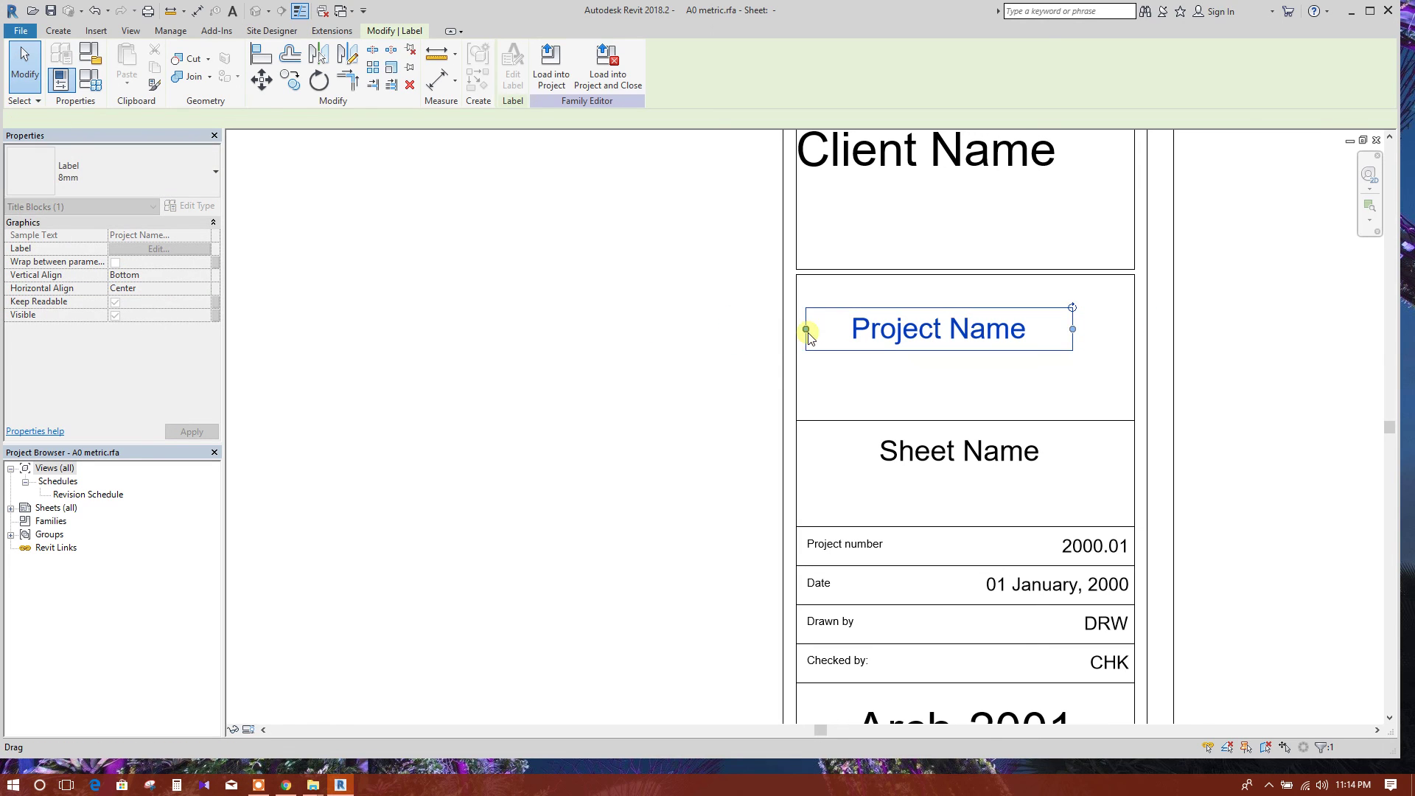
# - Move the Project Name label higher in its box and widen the label box
pyautogui.click(261, 79)
pyautogui.scroll(2, 947, 382)
pyautogui.click(947, 379)
pyautogui.click(1076, 313)
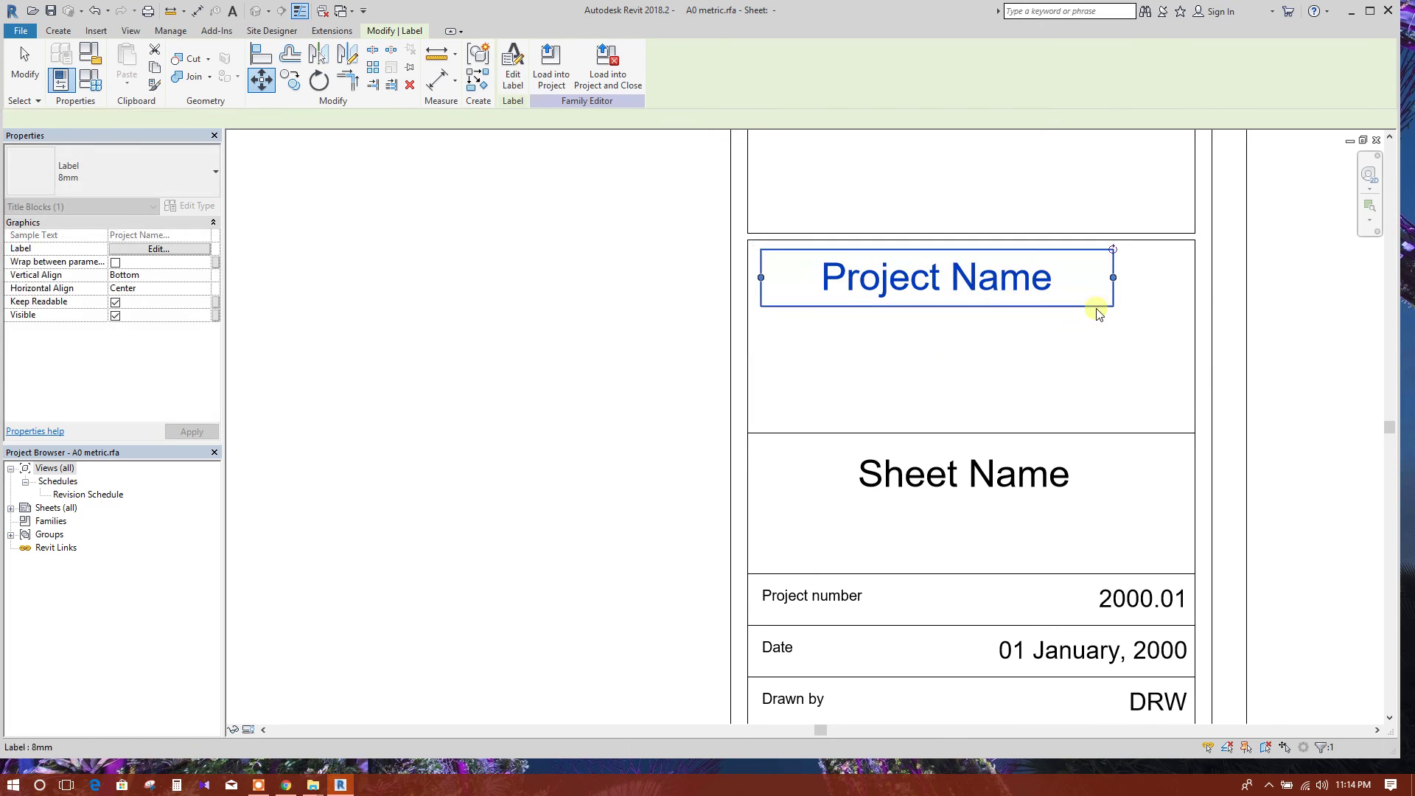
pyautogui.moveTo(1113, 280); pyautogui.dragTo(1170, 278)
# - Shift the Project Name label 10 to the right so it sits centred in its box
pyautogui.click(260, 79)
pyautogui.click(905, 353)
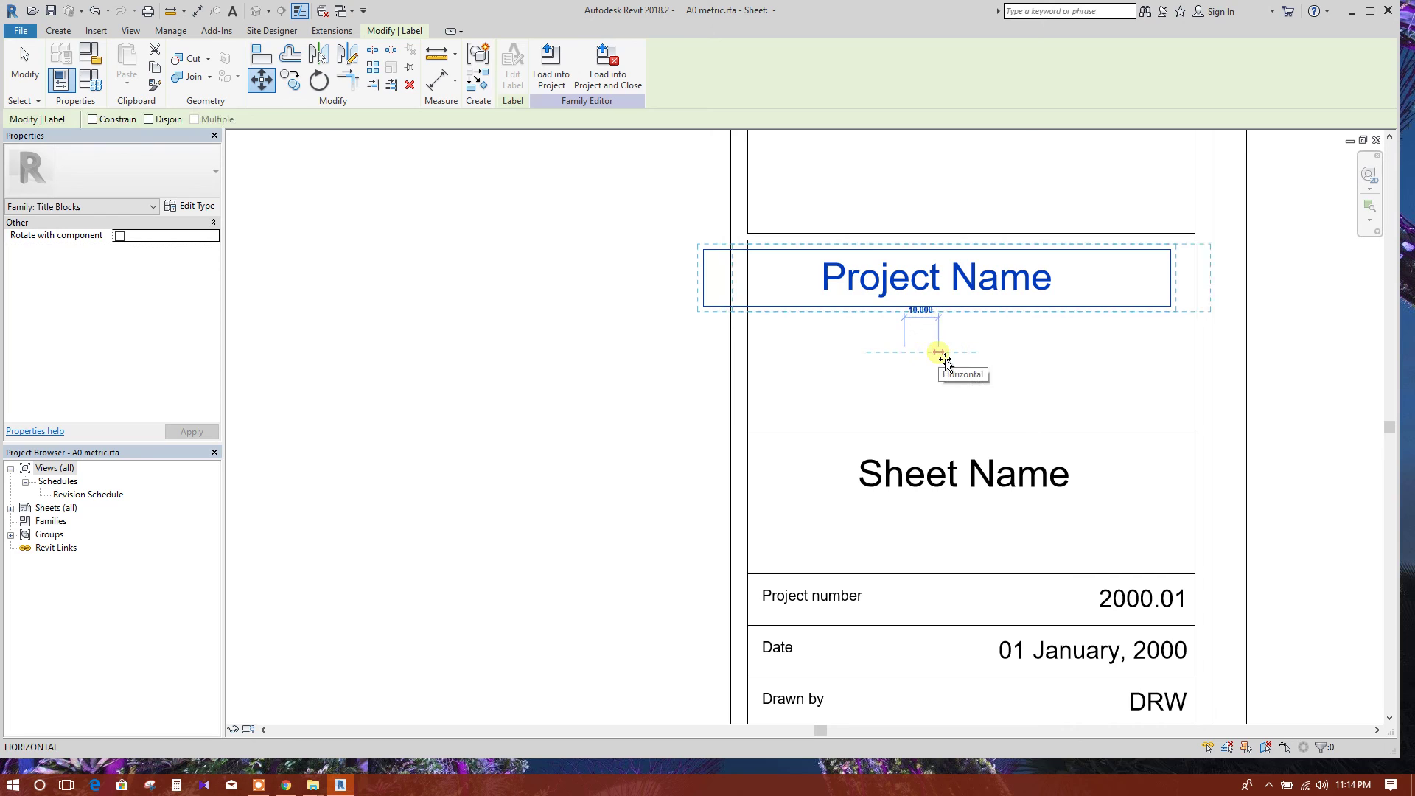
pyautogui.click(938, 352)
pyautogui.click(1212, 387)
pyautogui.click(938, 294)
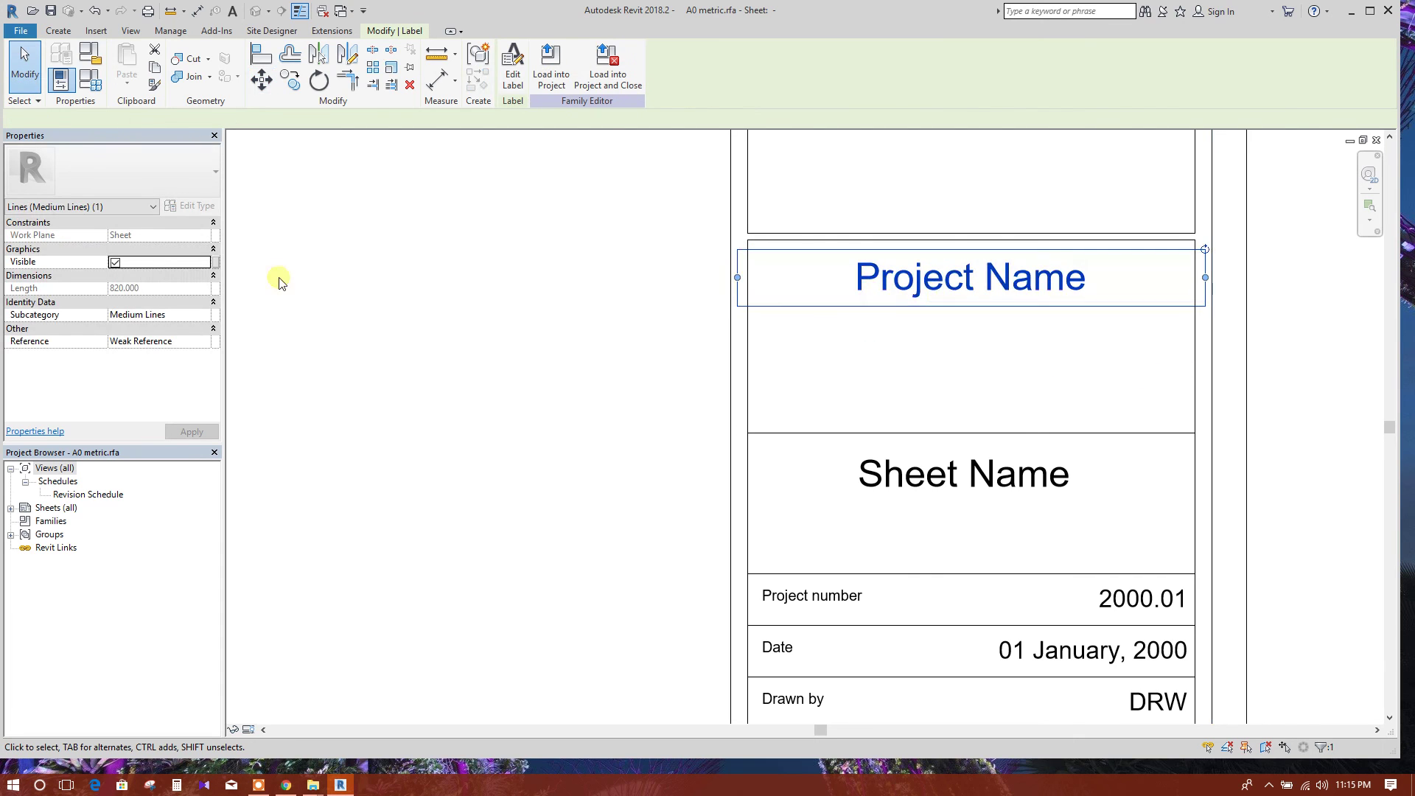
pyautogui.click(117, 264)
pyautogui.click(523, 324)
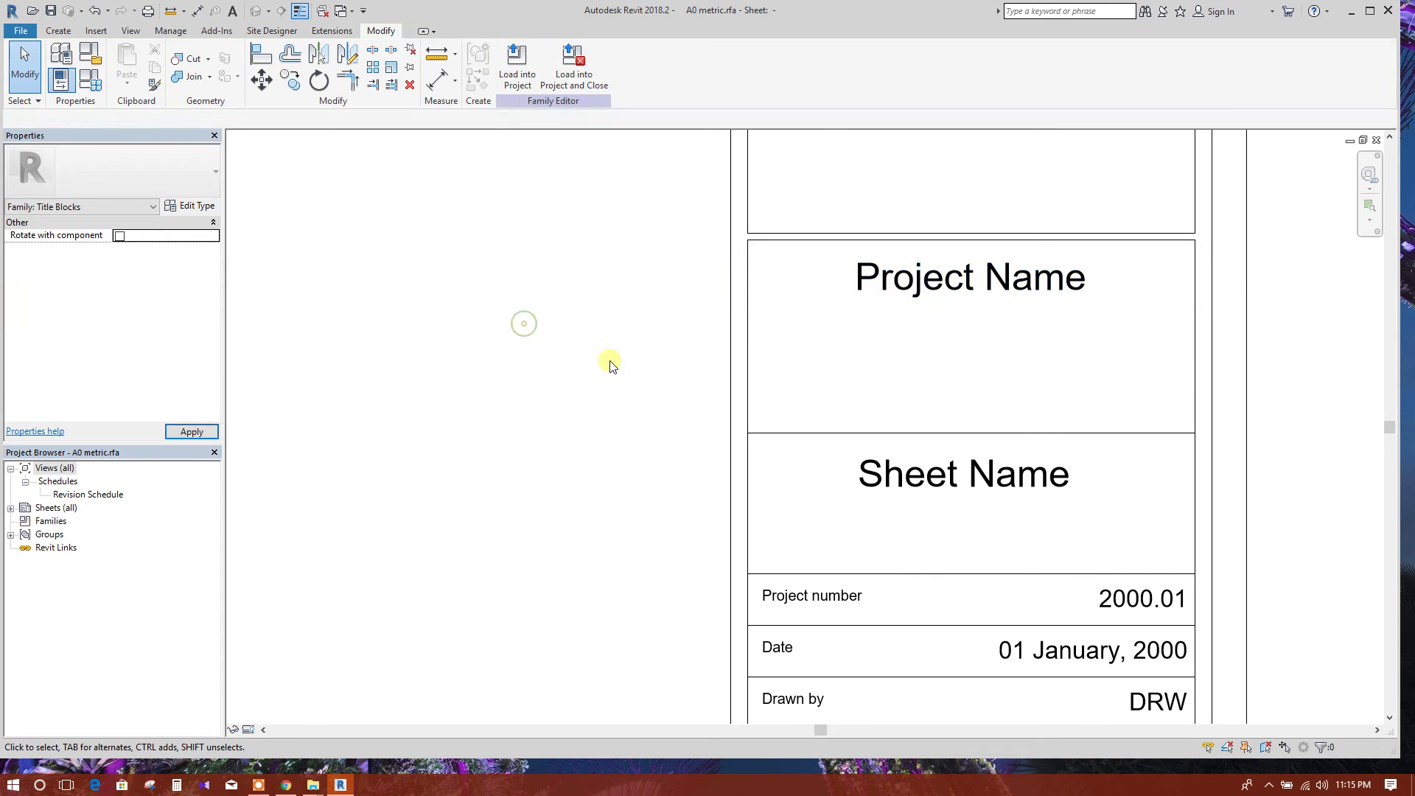
pyautogui.scroll(-6, 736, 420)
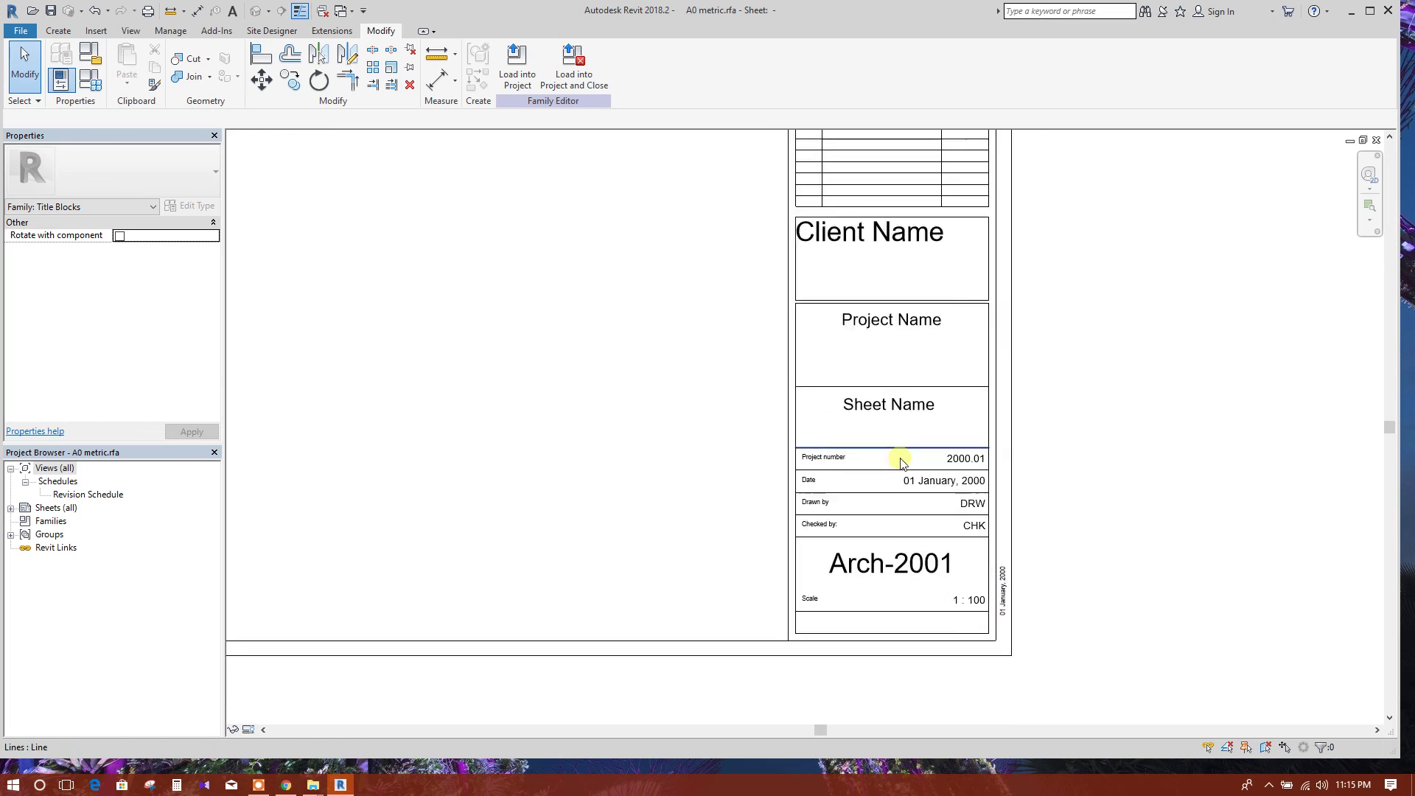
# - Load the A0 metric title block into REVIT TO ROBOT BIM, overwriting the existing version
pyautogui.scroll(-1, 757, 520)
pyautogui.click(511, 64)
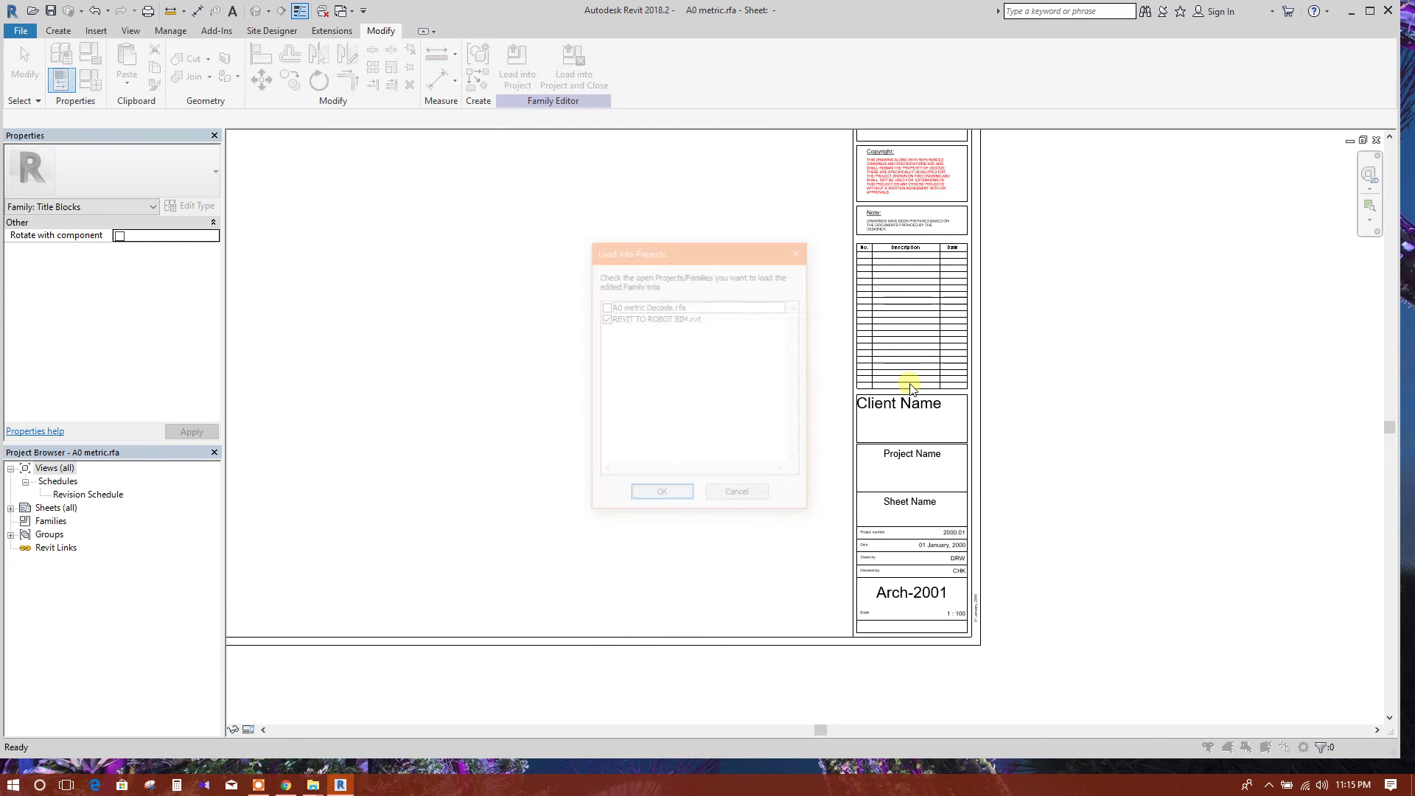
pyautogui.click(661, 496)
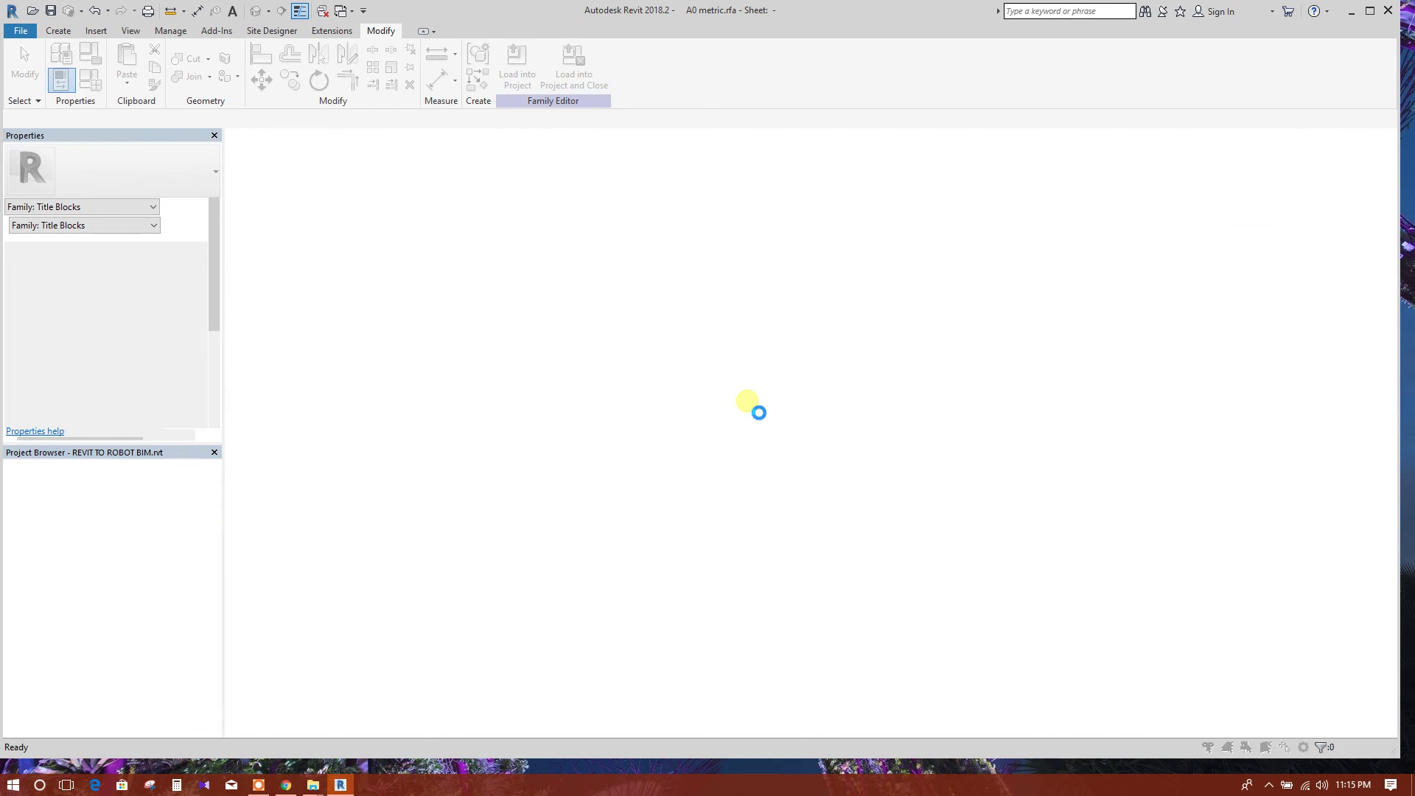
pyautogui.click(689, 348)
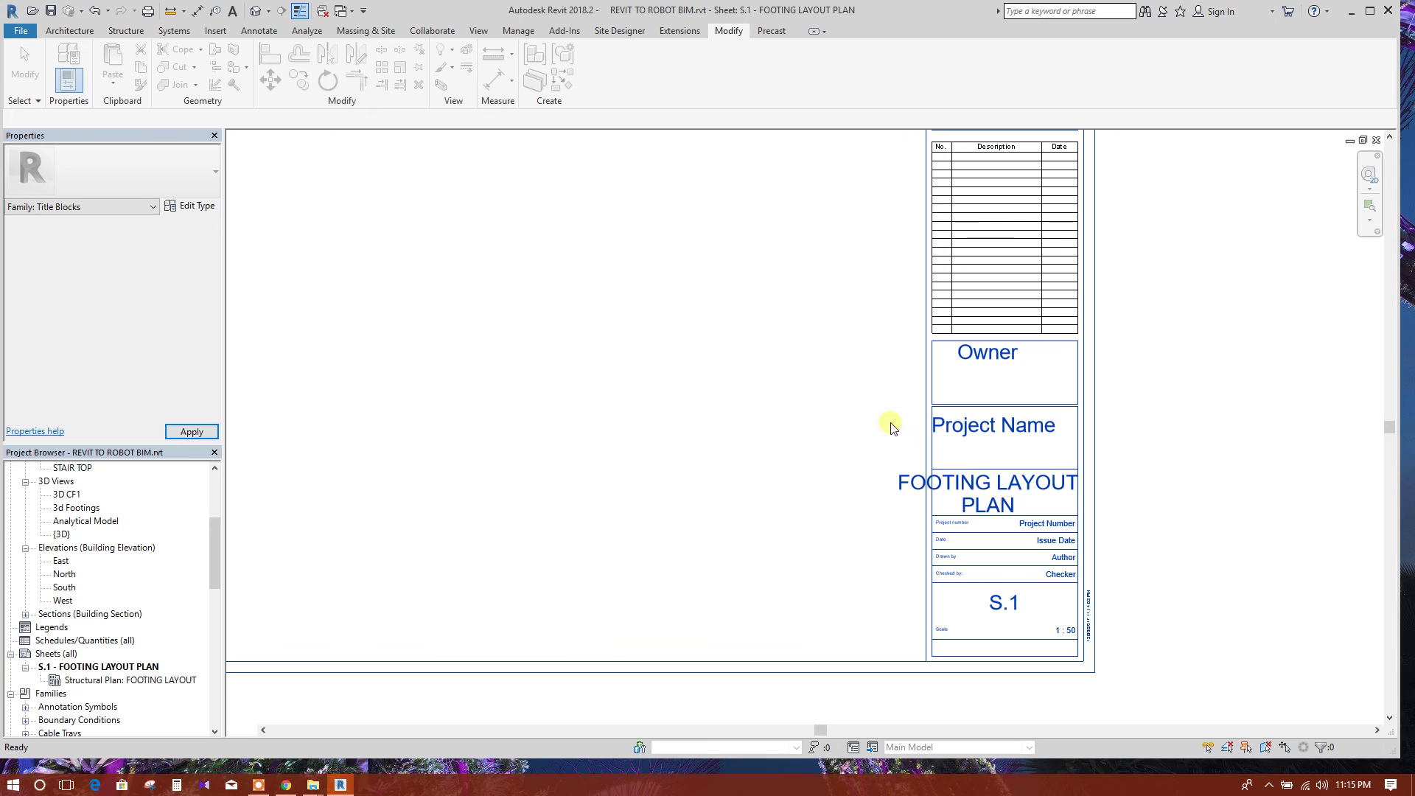
# - Select the title block on sheet S.1 and open its family for editing
pyautogui.scroll(2, 1023, 504)
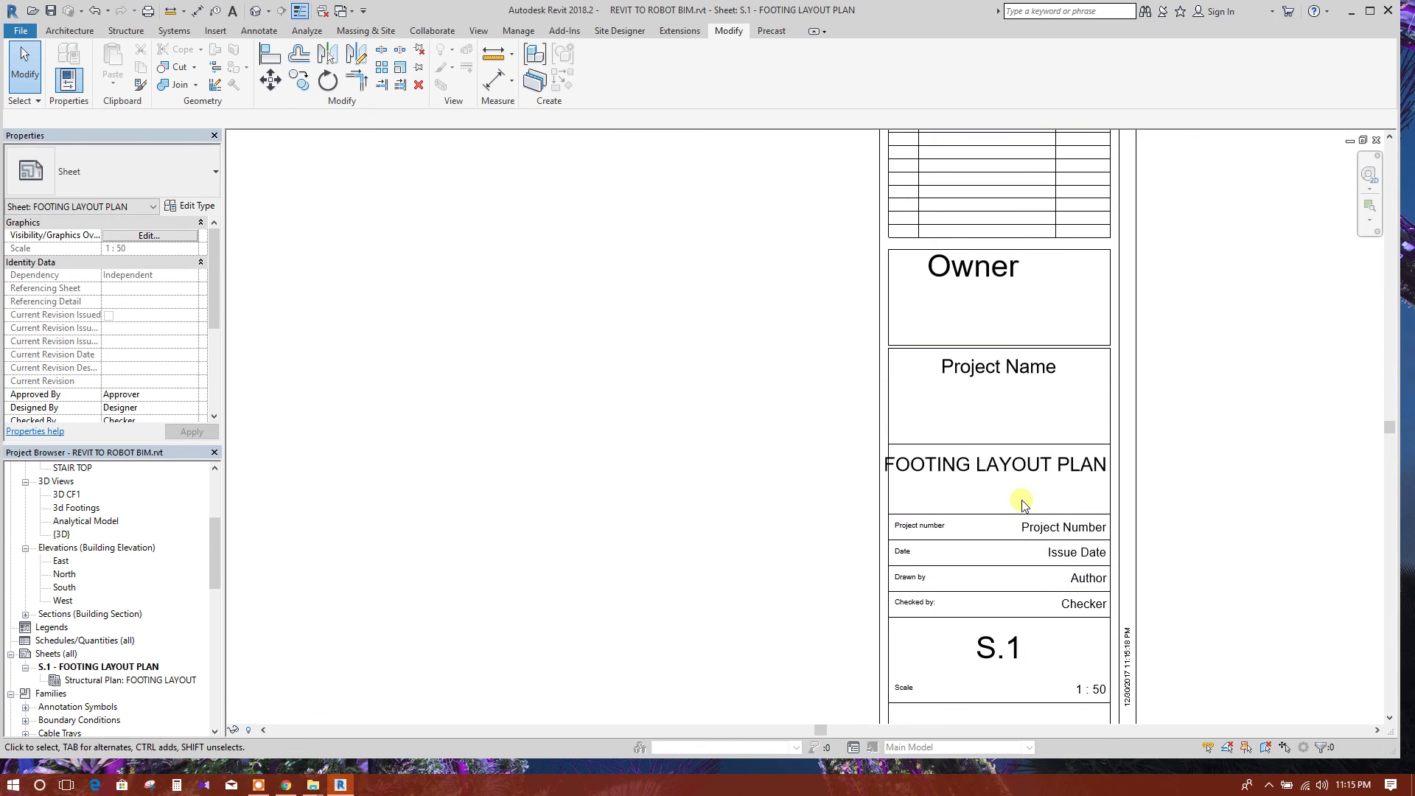
pyautogui.click(1053, 474)
pyautogui.scroll(1, 883, 478)
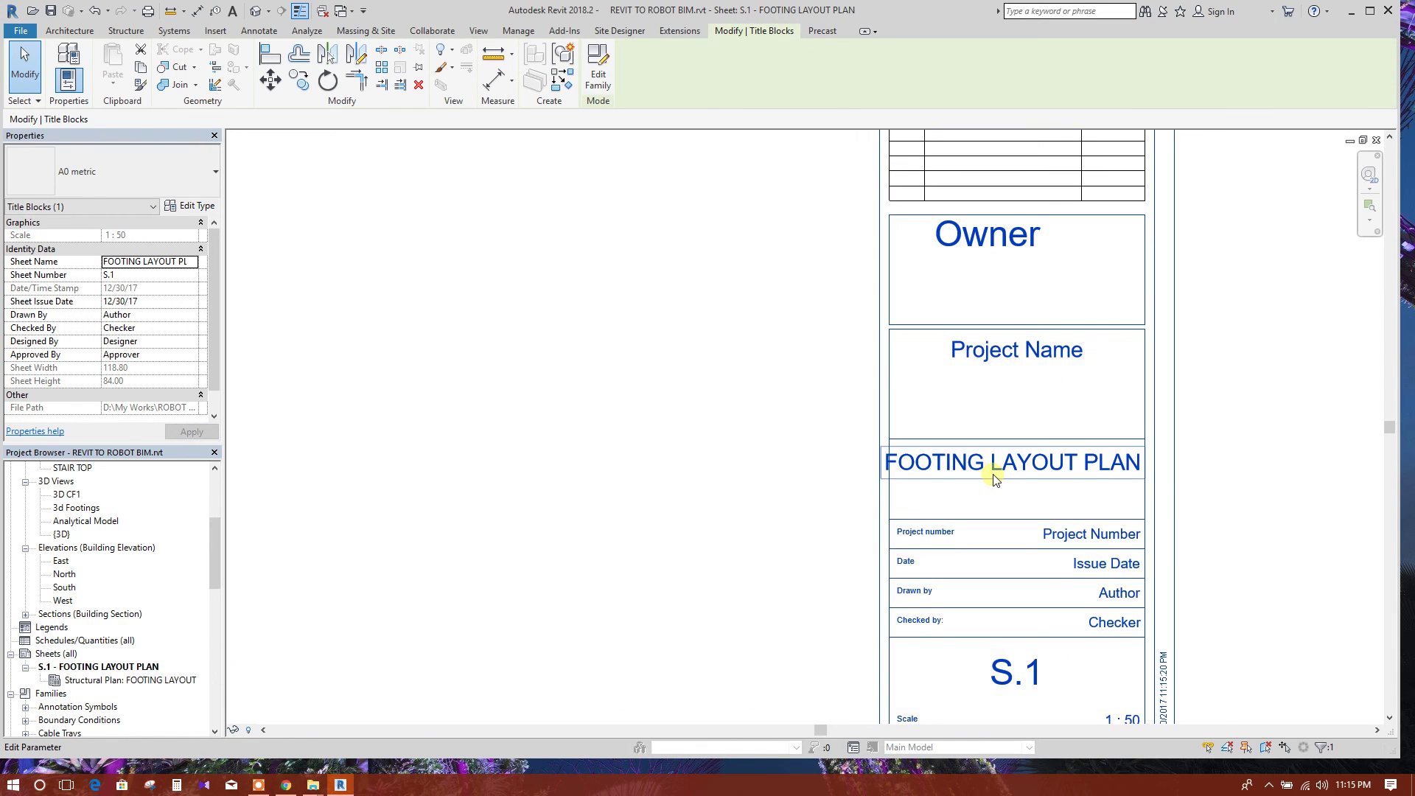
pyautogui.scroll(-2, 934, 476)
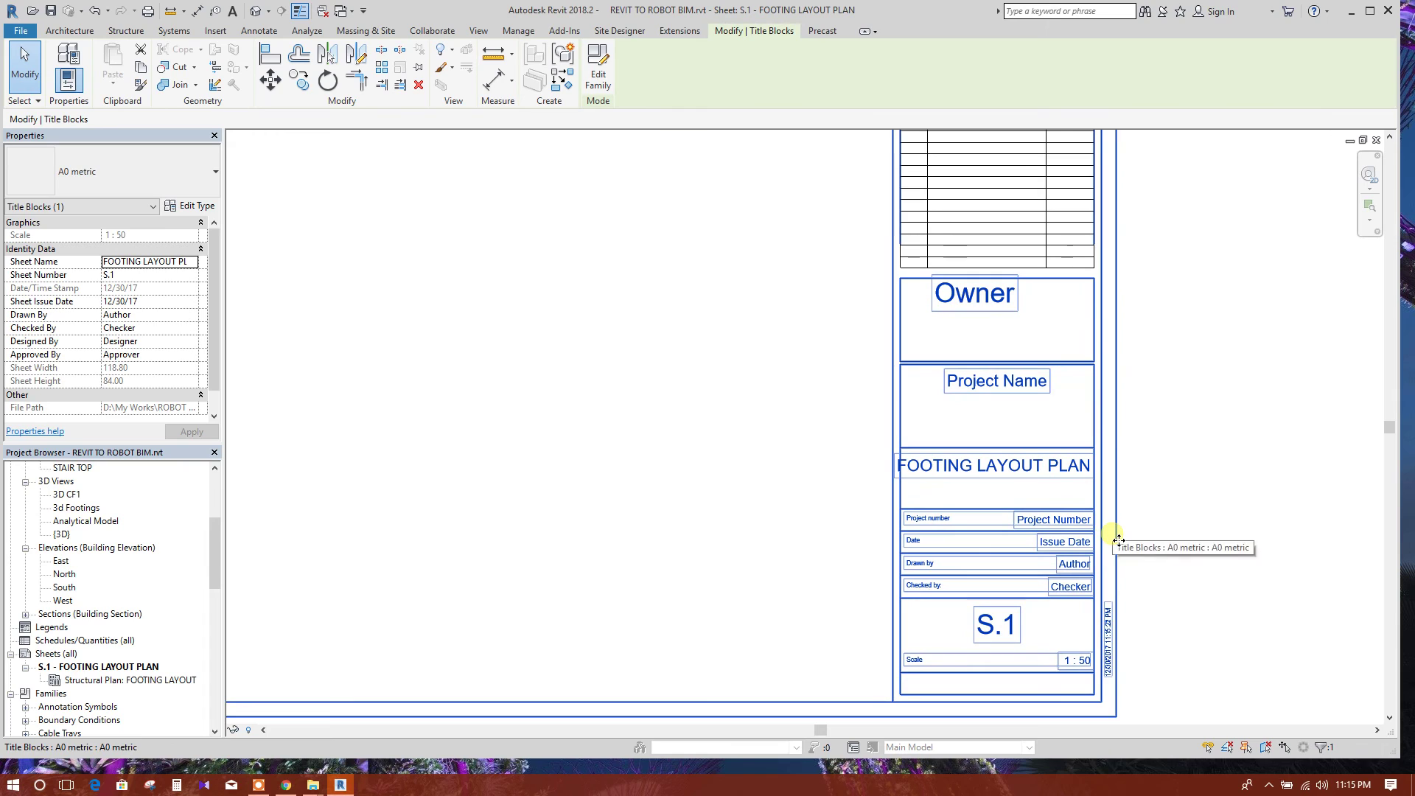
pyautogui.click(1051, 475)
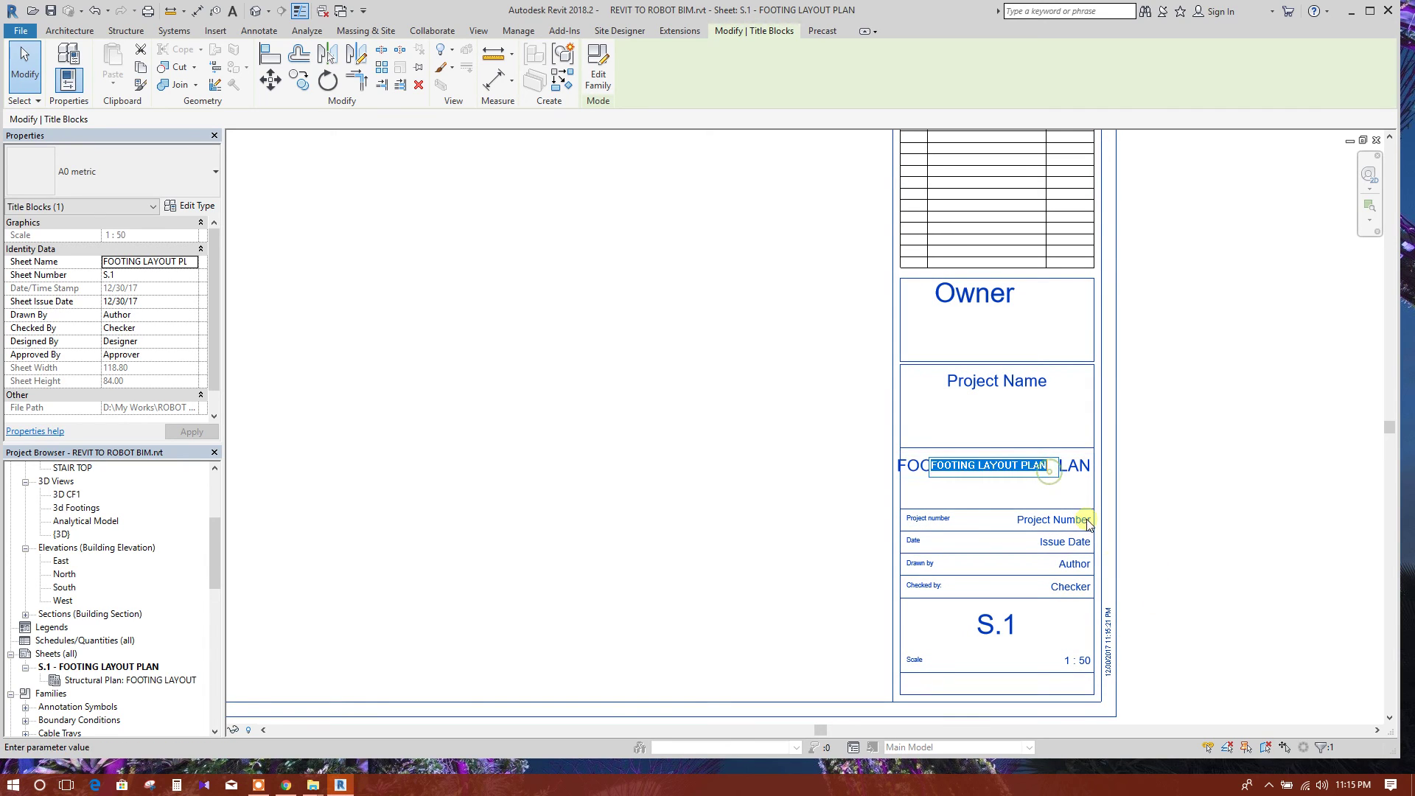
pyautogui.click(1172, 565)
pyautogui.doubleClick(1118, 562)
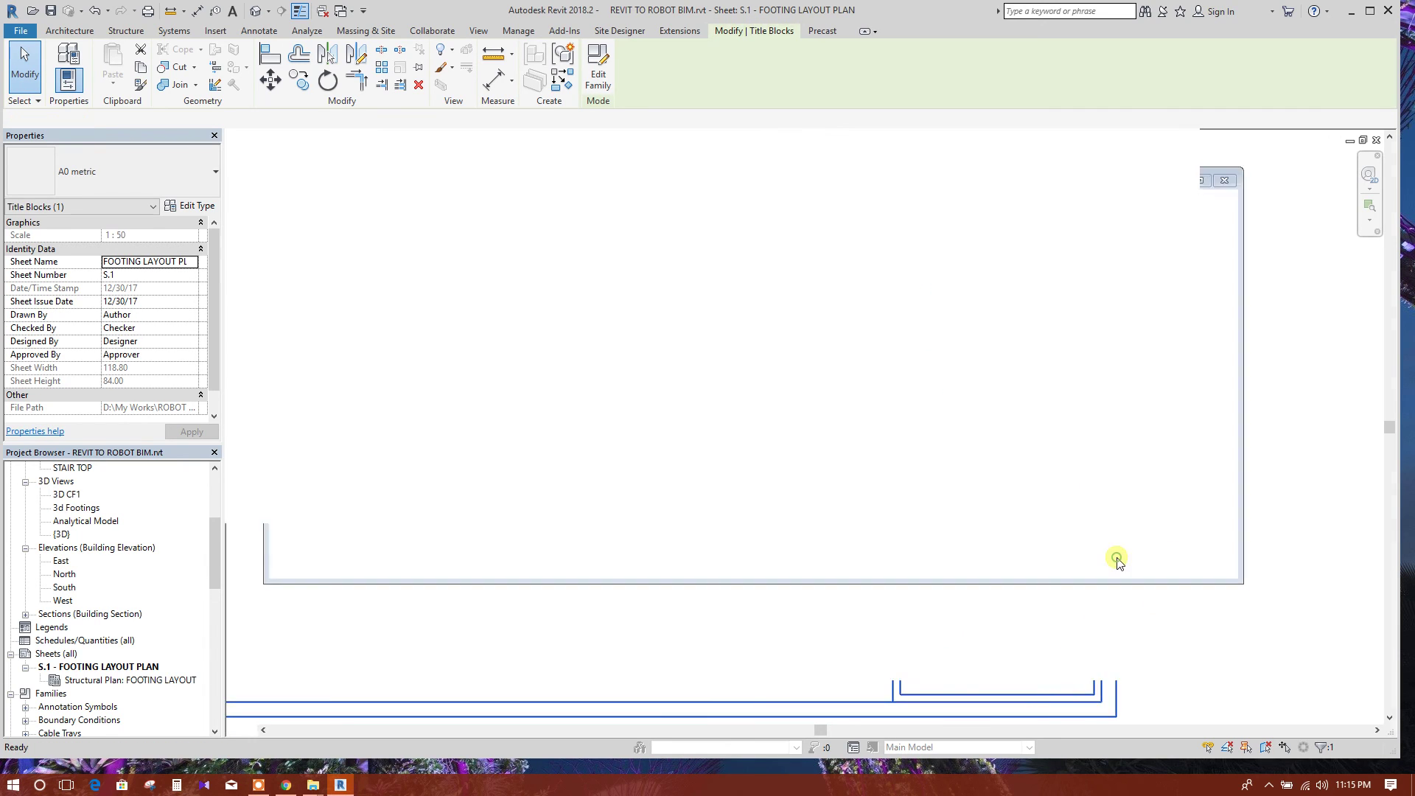
# - Reposition the Sheet Name label using MV
pyautogui.scroll(3, 928, 494)
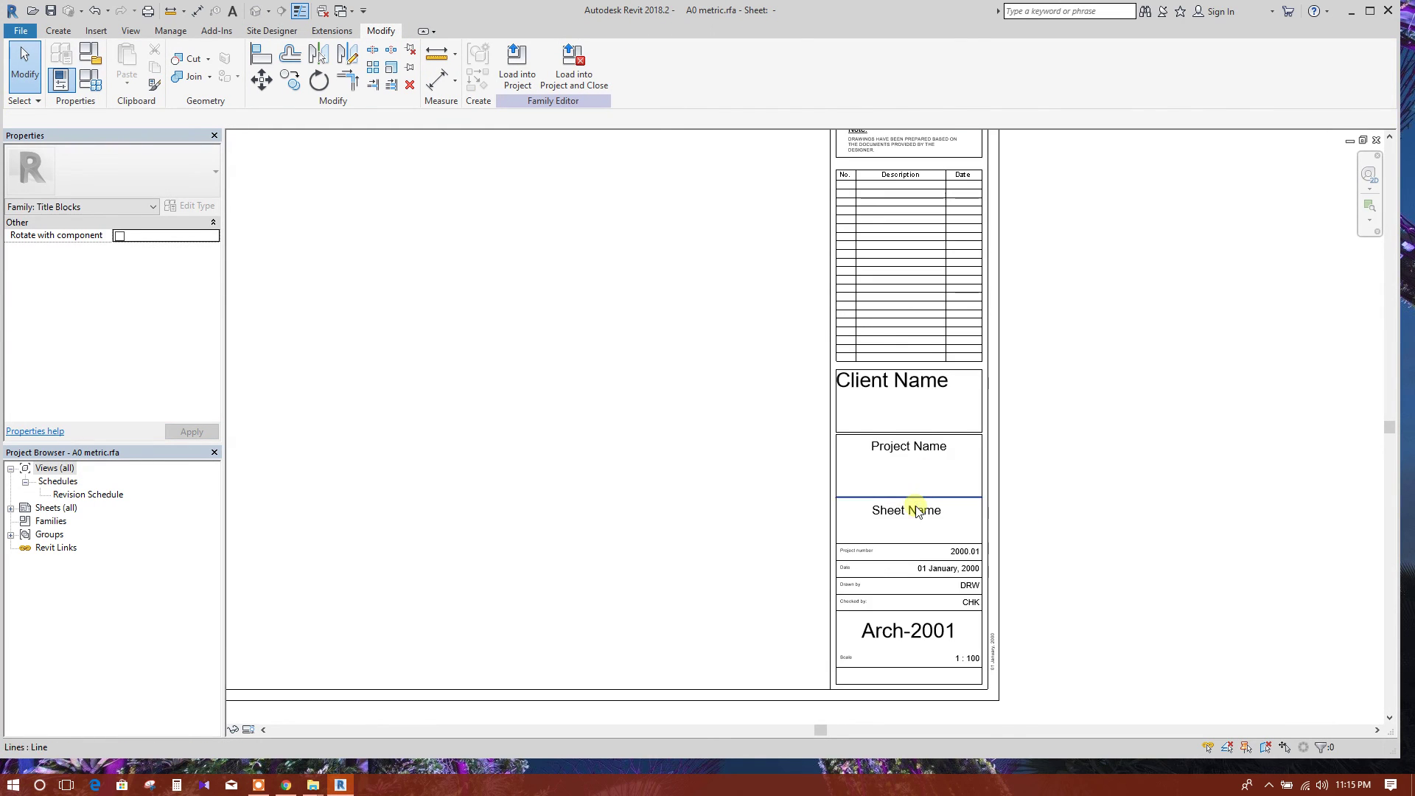
pyautogui.click(916, 516)
pyautogui.scroll(3, 920, 541)
pyautogui.press('m')
pyautogui.press('v')
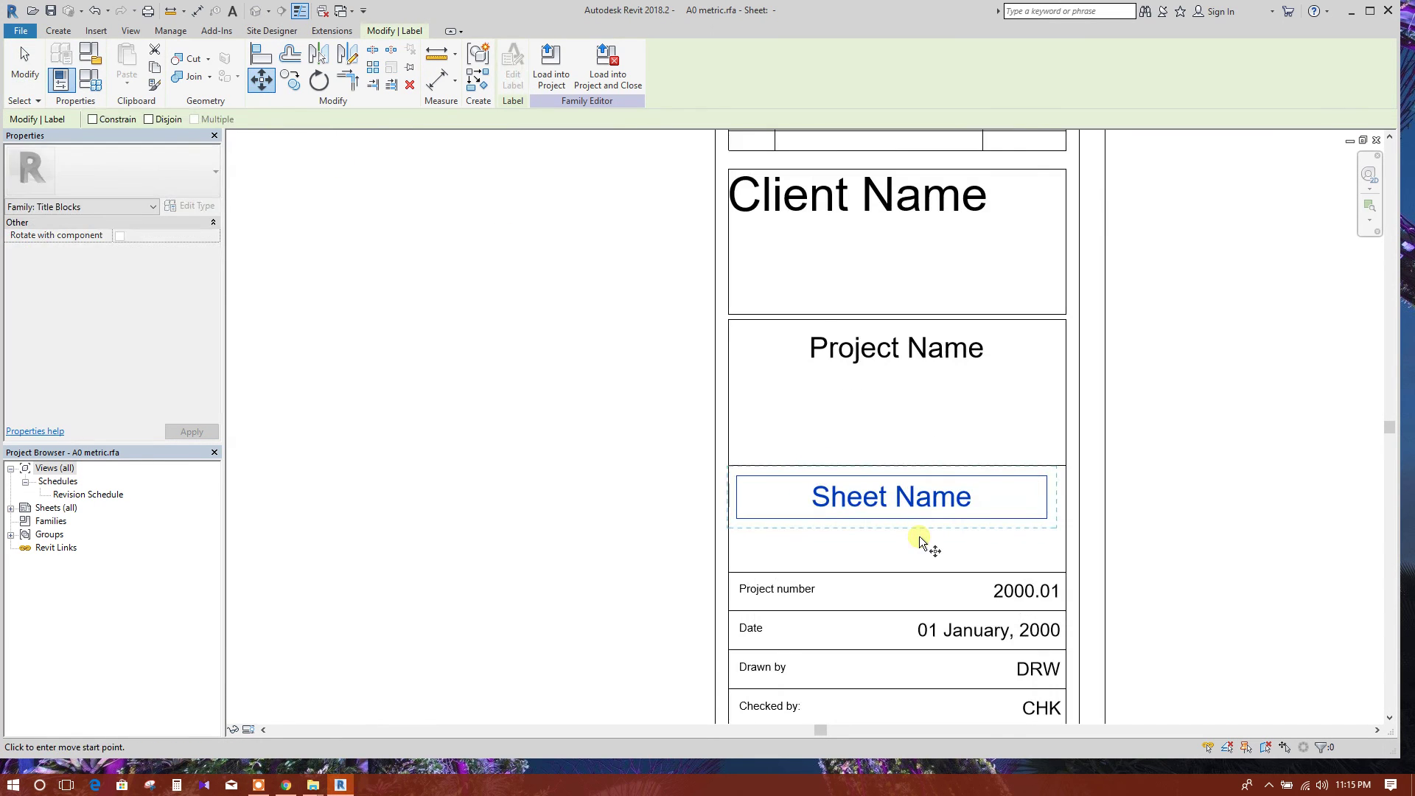
pyautogui.click(932, 543)
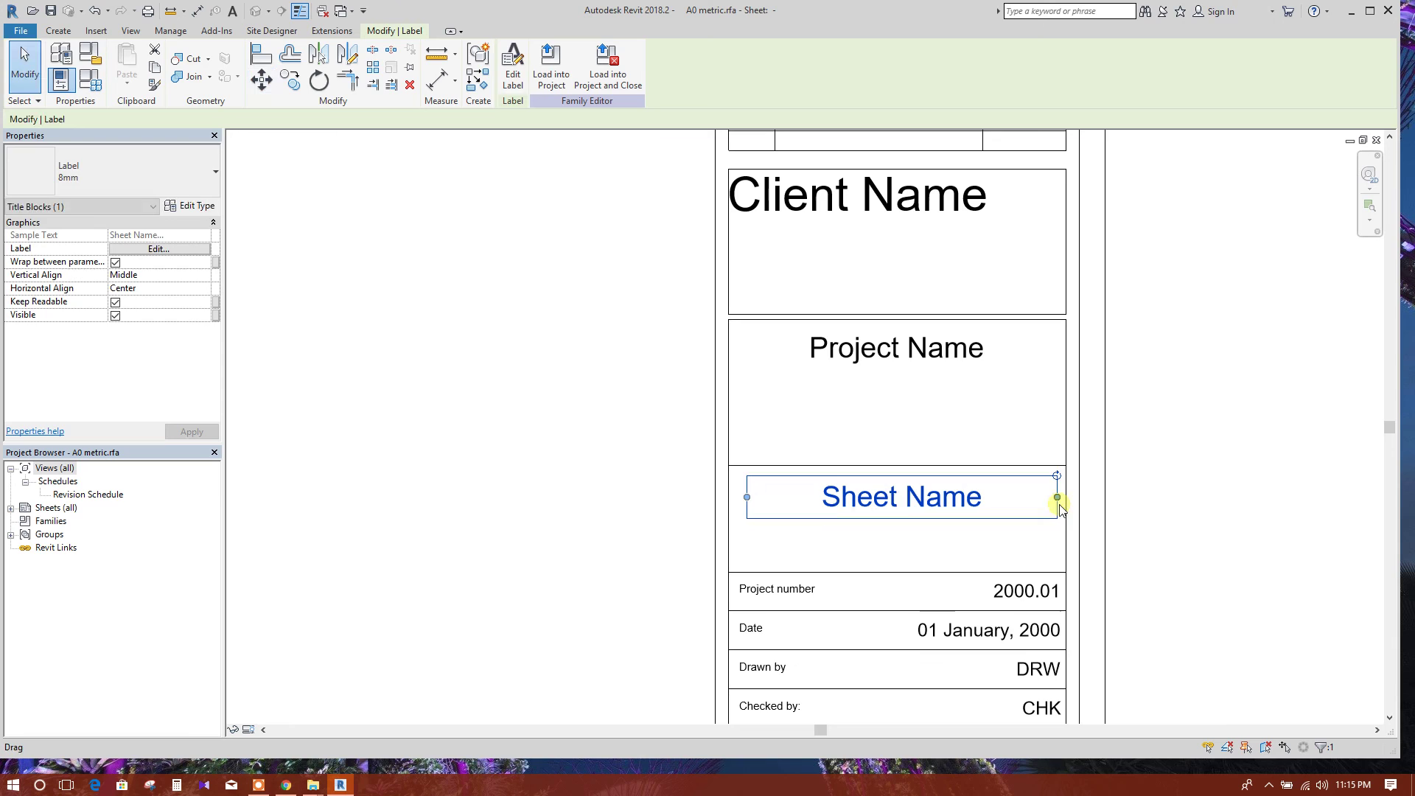
pyautogui.click(926, 546)
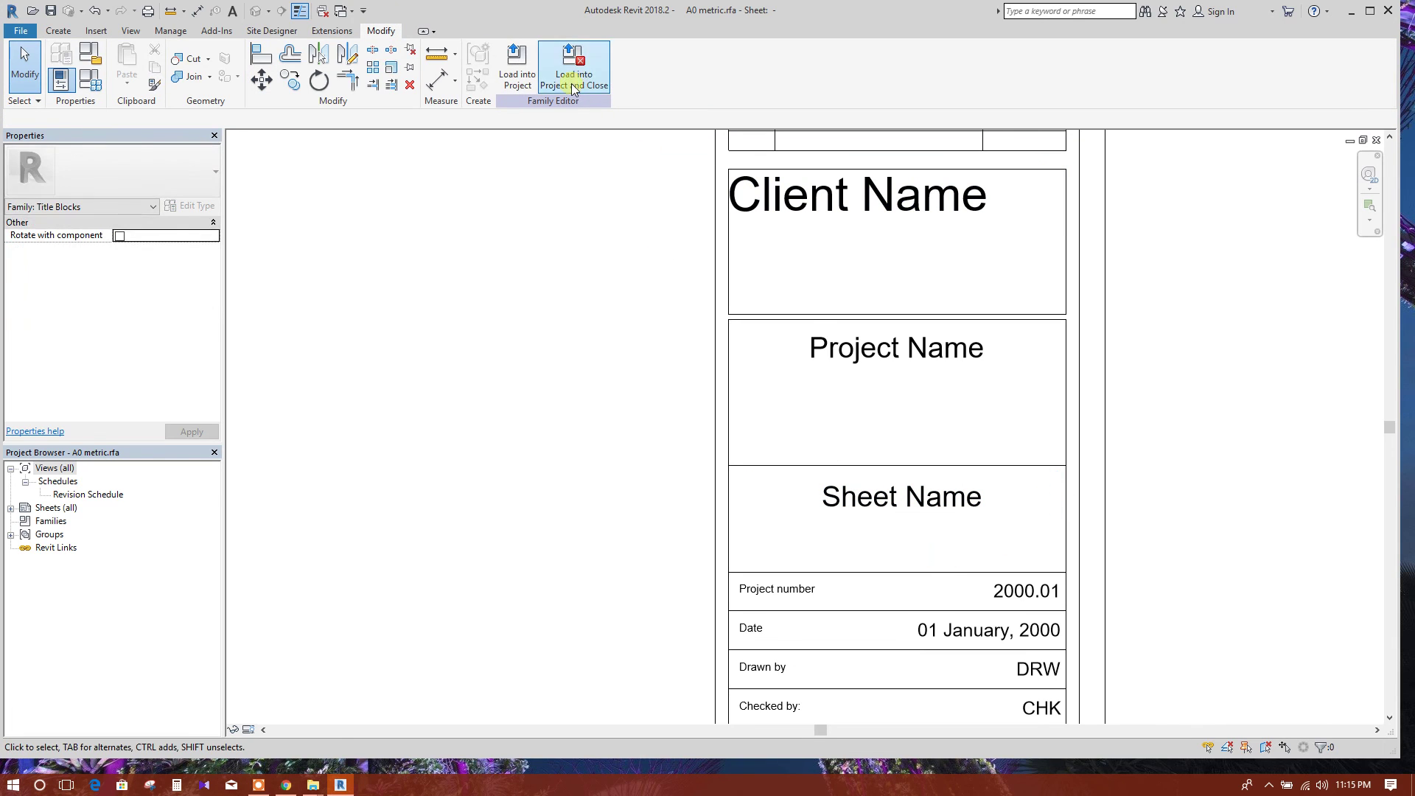
# - Load and close the title block, overwriting the A0 metric version in both open files
pyautogui.click(516, 66)
pyautogui.click(660, 495)
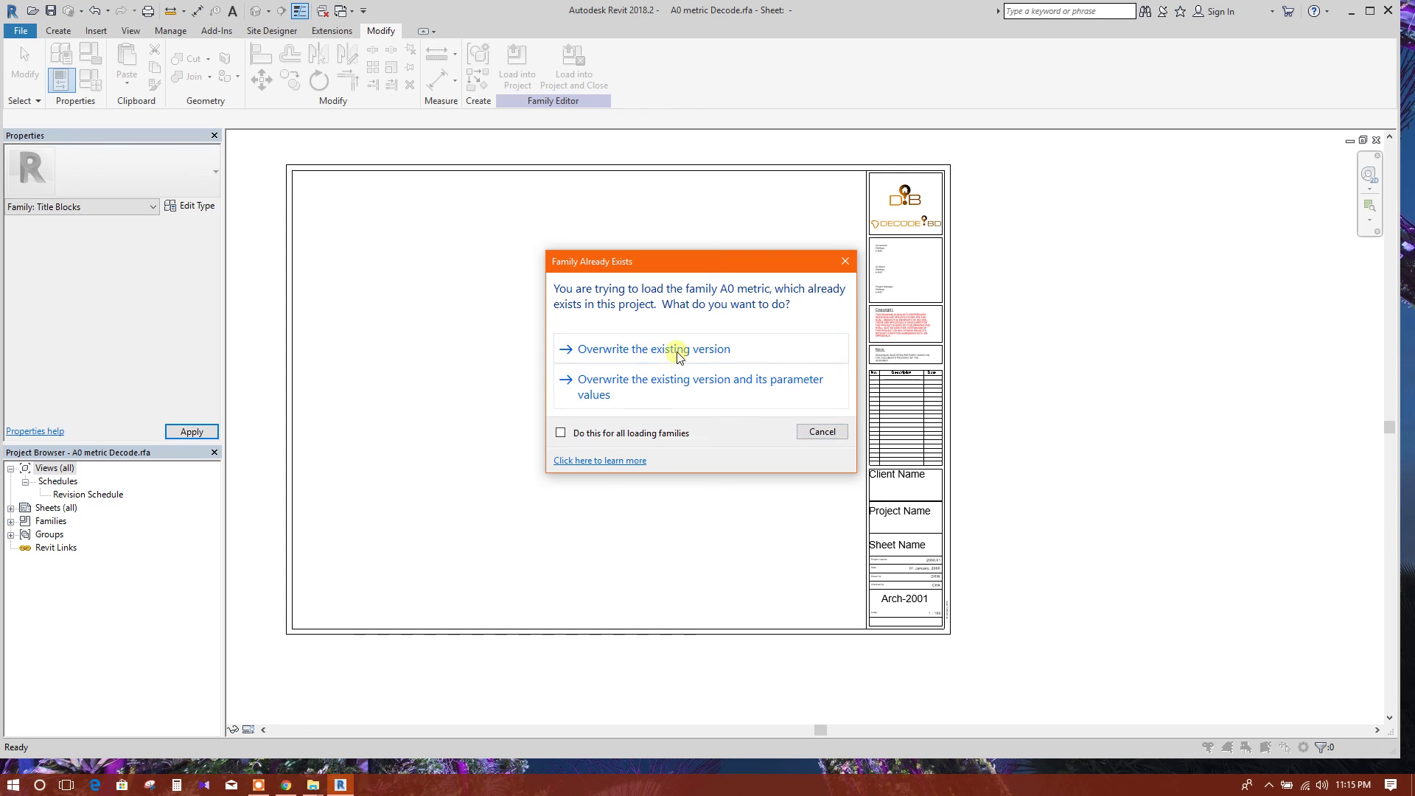
pyautogui.click(676, 351)
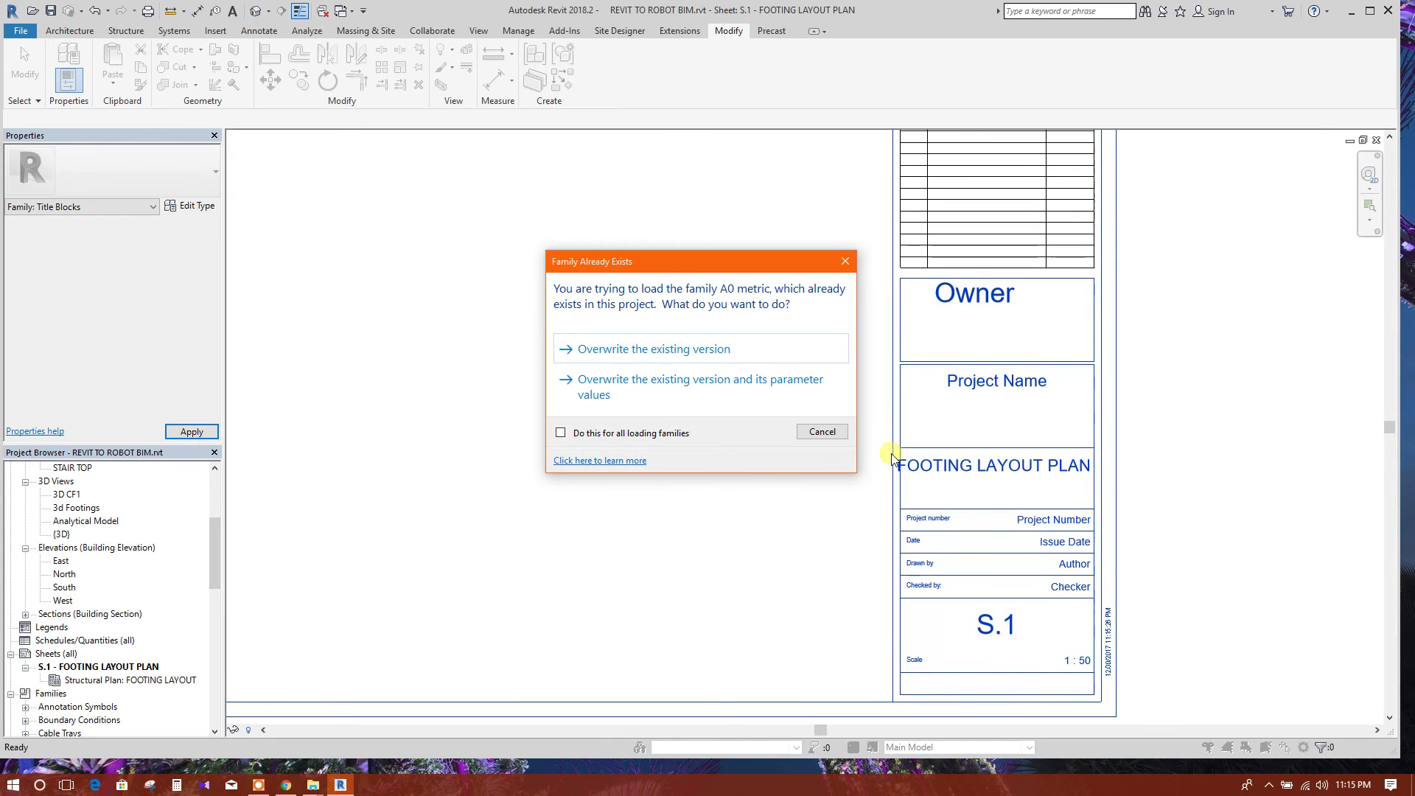
pyautogui.click(609, 351)
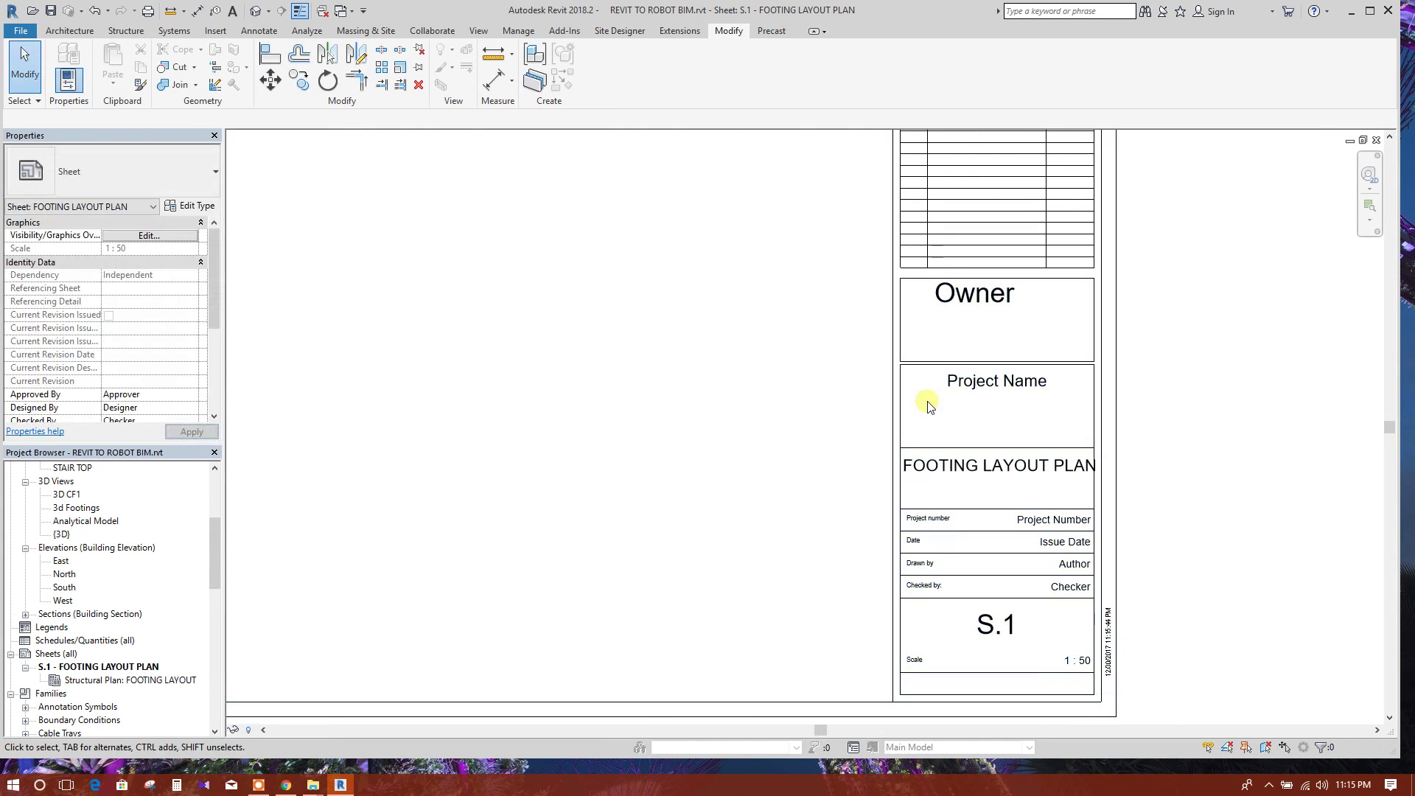
# - Zoom to view all of sheet S.1 and save the project
pyautogui.scroll(-6, 1160, 490)
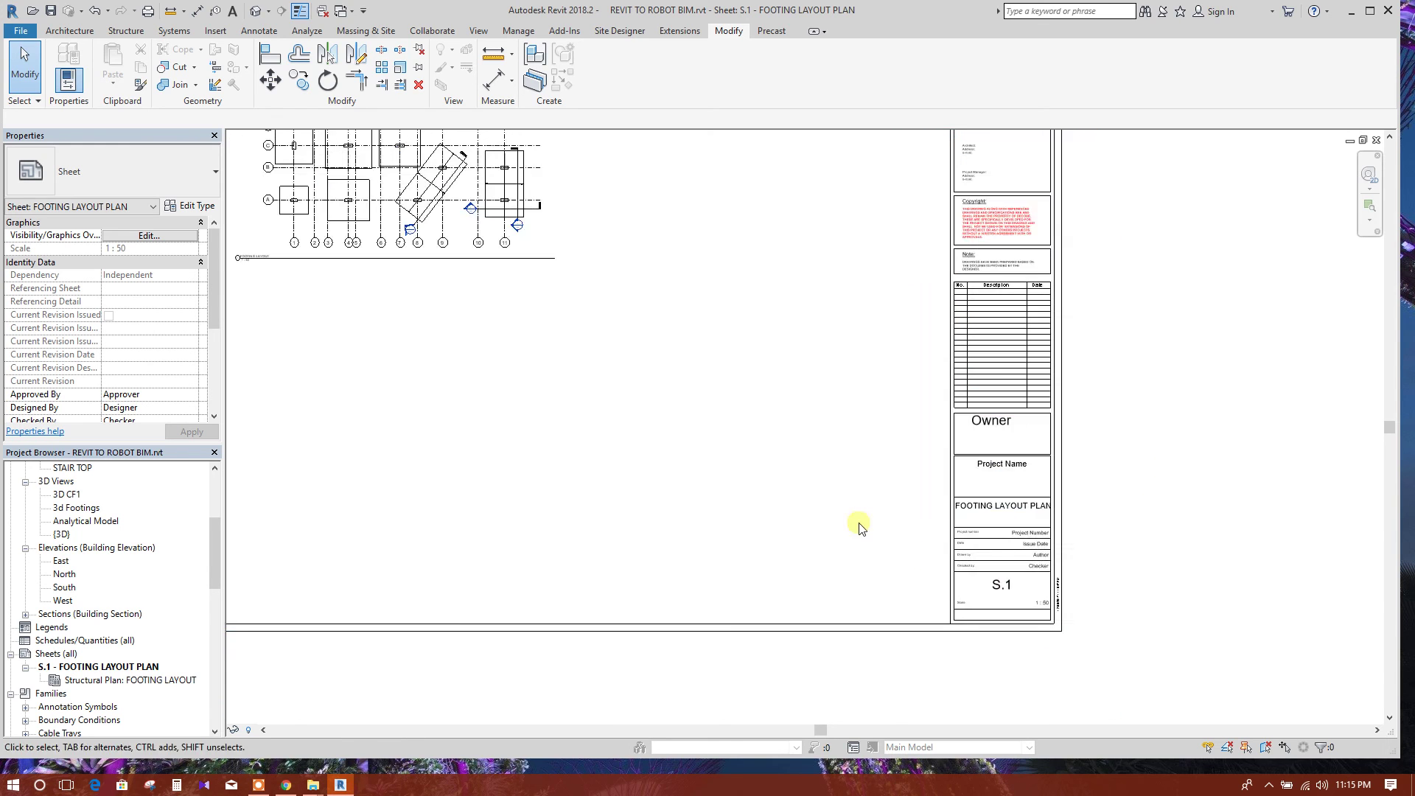
pyautogui.scroll(3, 806, 433)
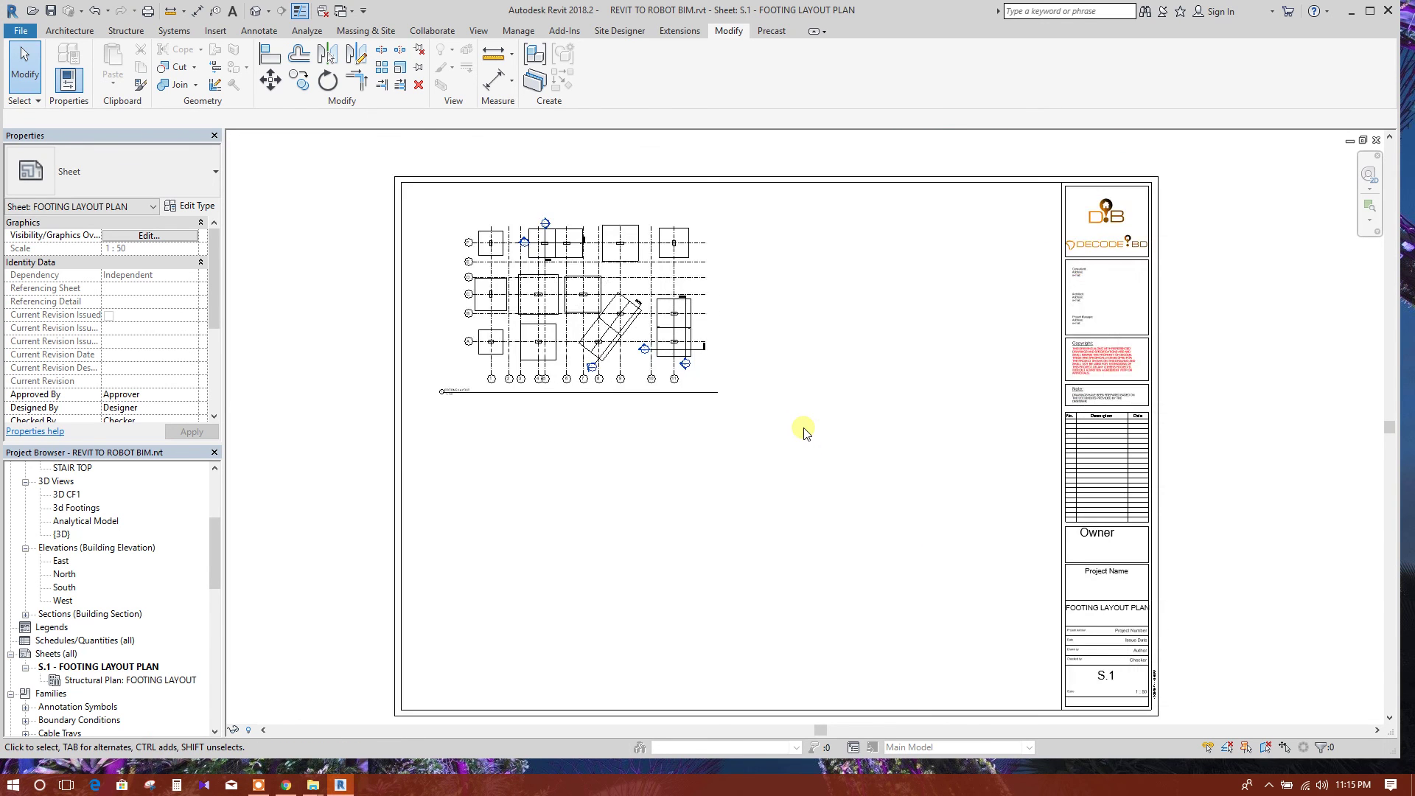
pyautogui.click(52, 12)
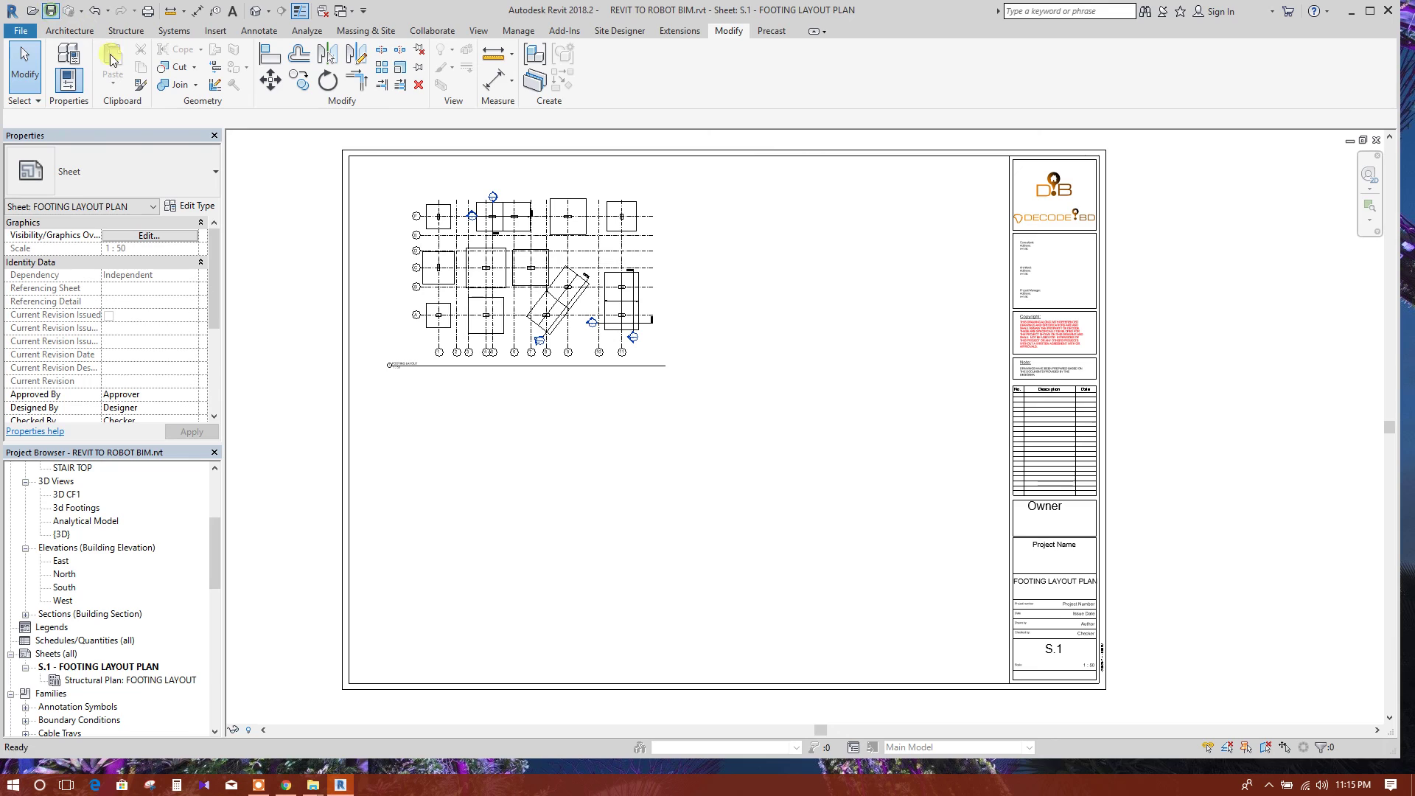